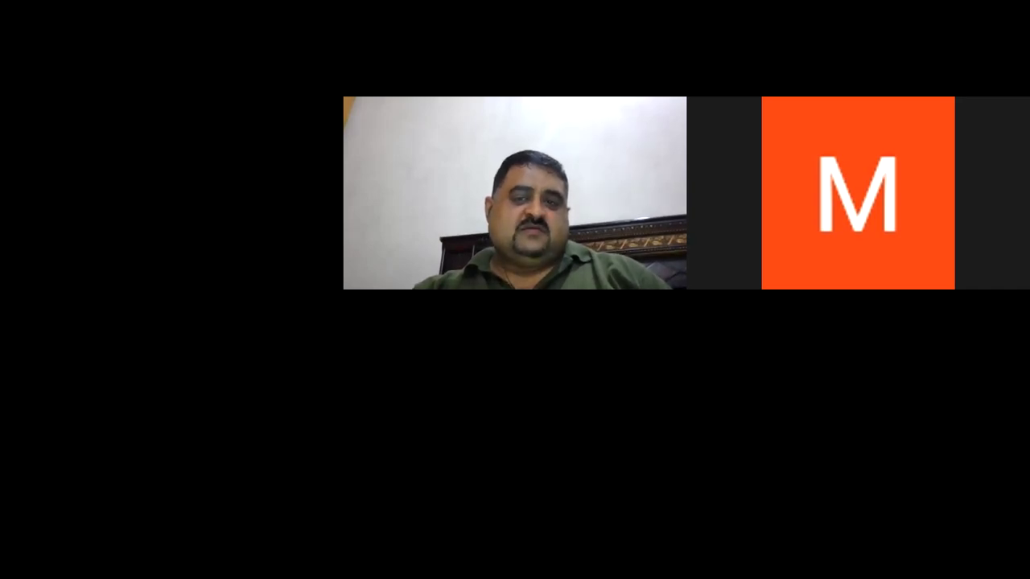
Leave Zoom full screen and bring the Chrome window with the Nobel Prize dashboard forward
{"action": "key", "text": "alt+Tab"}
{"action": "left_click", "coordinate": [347, 565]}
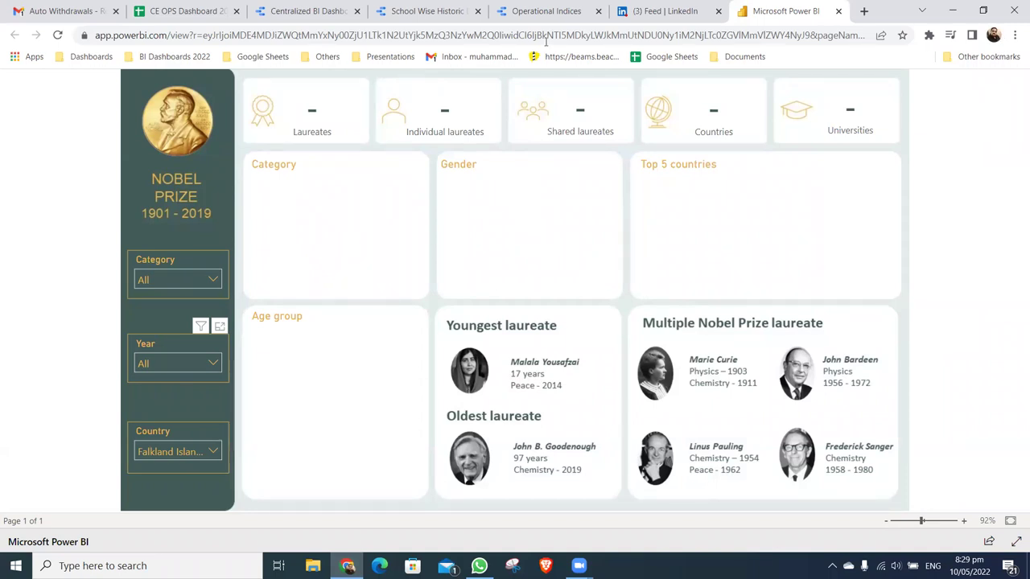
Reload the Nobel Prize report so it shows all 923 laureates across 79 countries
{"action": "left_click", "coordinate": [58, 35]}
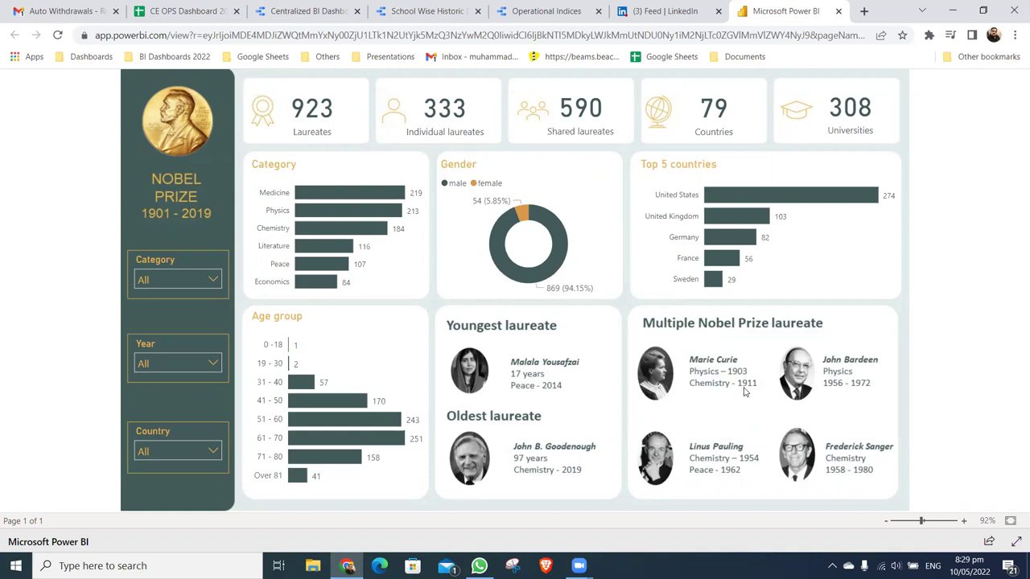
{"action": "left_click", "coordinate": [214, 280]}
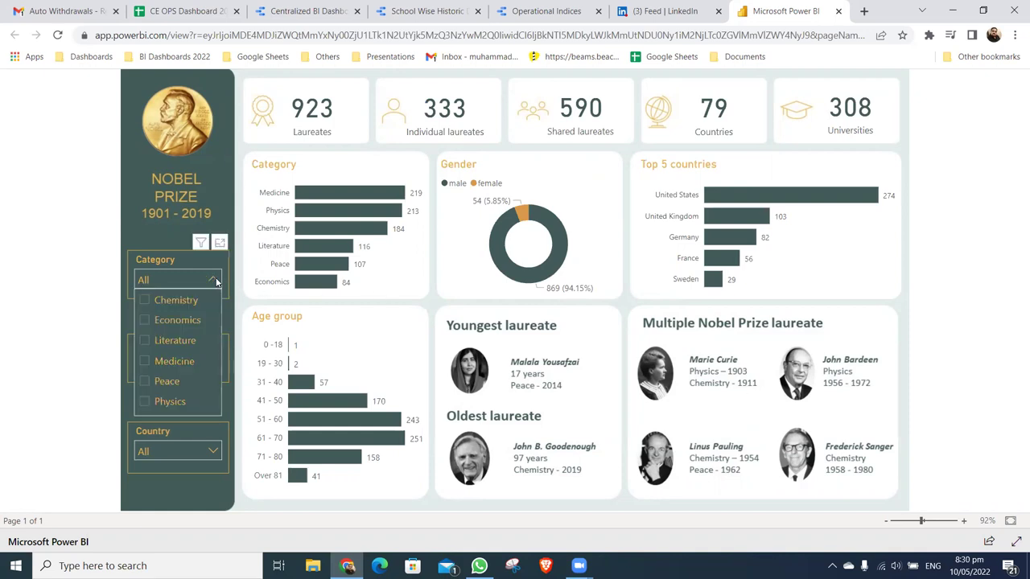
{"action": "left_click", "coordinate": [940, 186]}
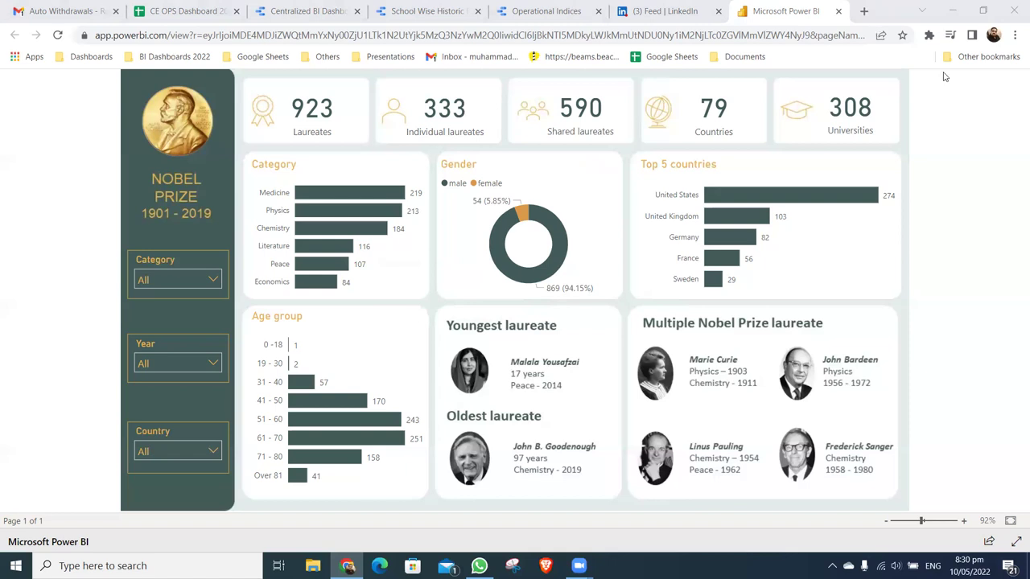
{"action": "left_click", "coordinate": [1015, 37]}
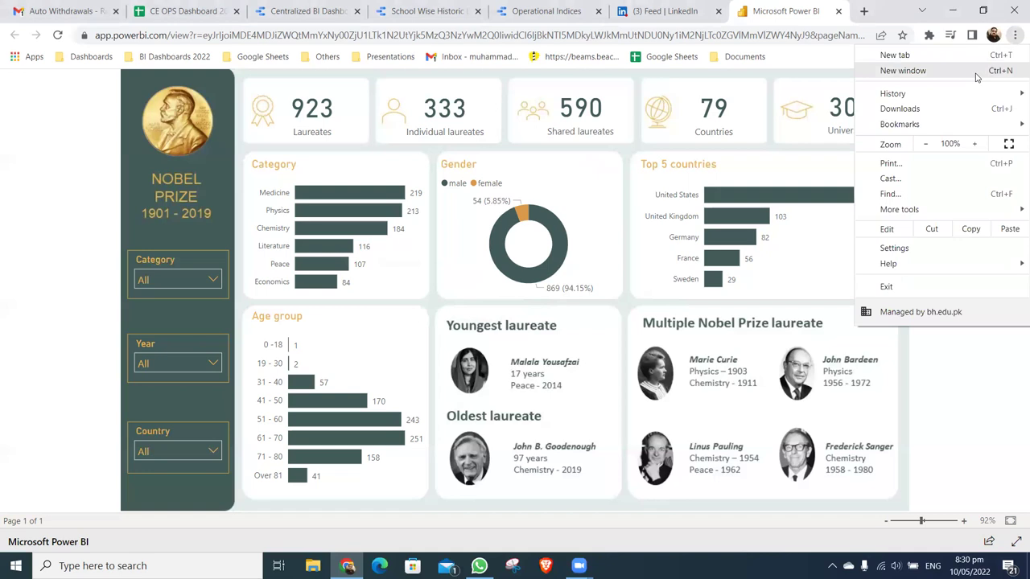
Open and close a new Chrome window, then launch Firefox from Windows search
{"action": "left_click", "coordinate": [977, 76]}
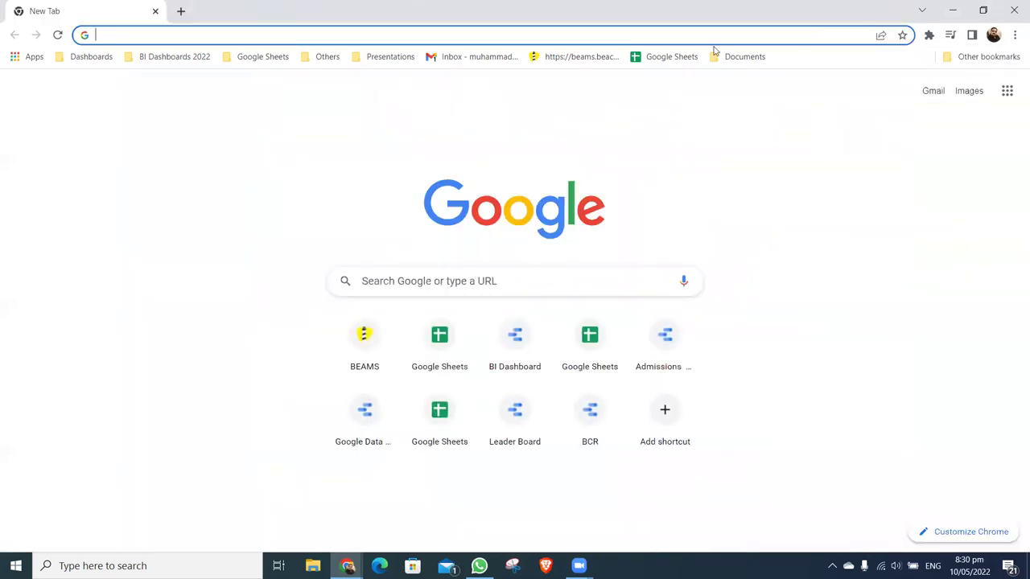
{"action": "left_click", "coordinate": [155, 11]}
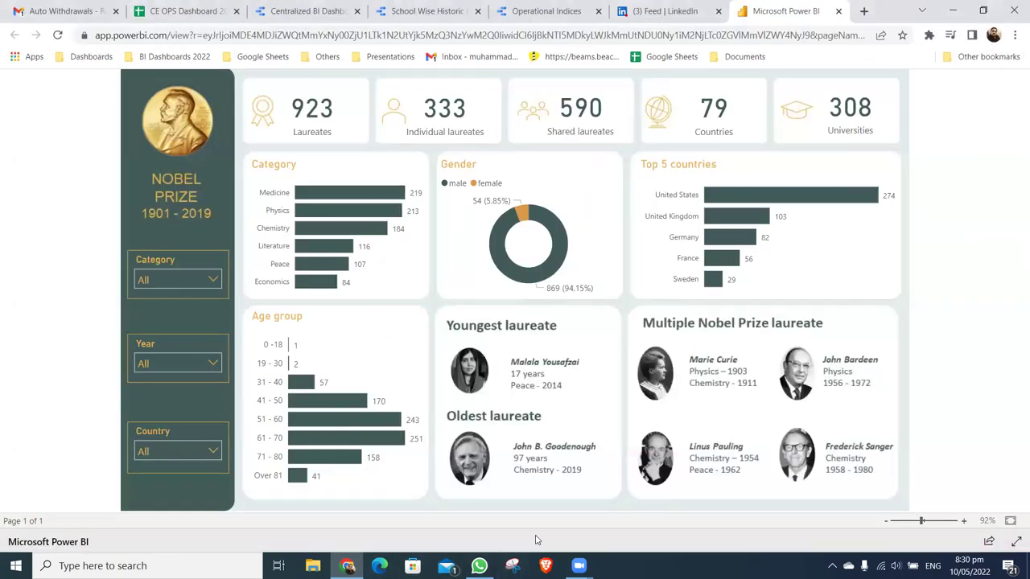
{"action": "key", "text": "super"}
{"action": "type", "text": "mo"}
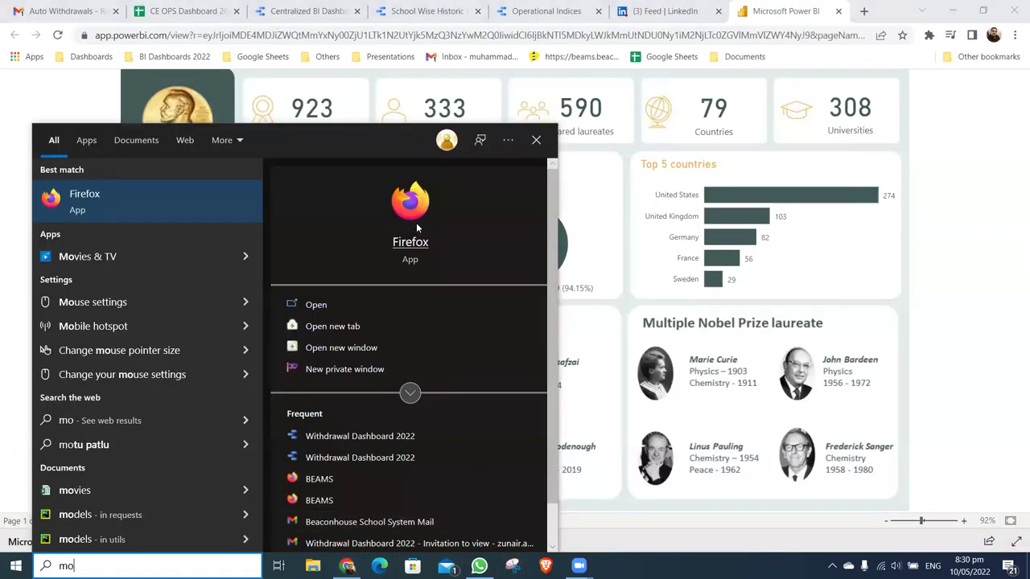
{"action": "left_click", "coordinate": [417, 229]}
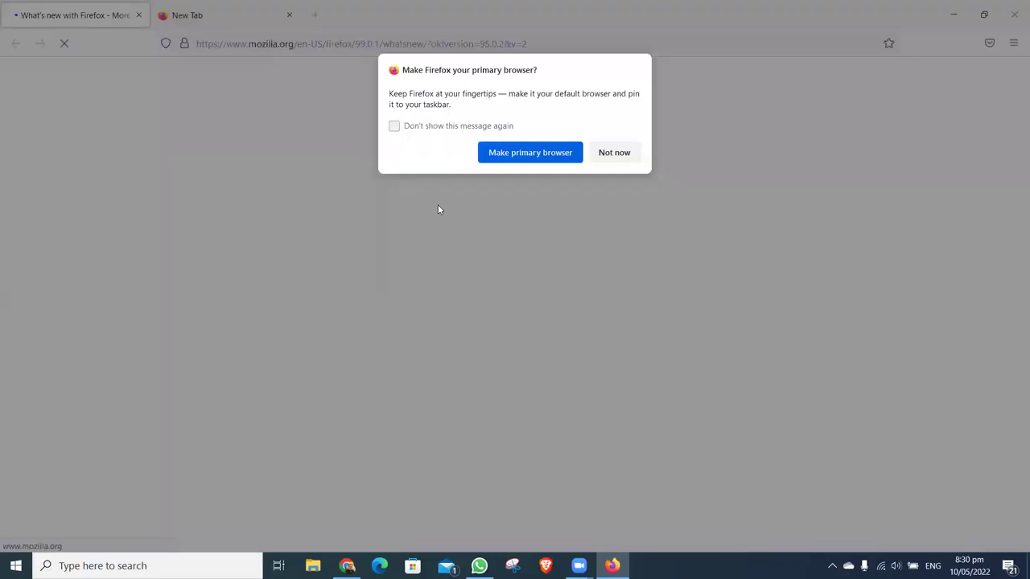
Dismiss Firefox's default-browser prompt, close Firefox, and return to Chrome's Gmail message tab
{"action": "key", "text": "Escape"}
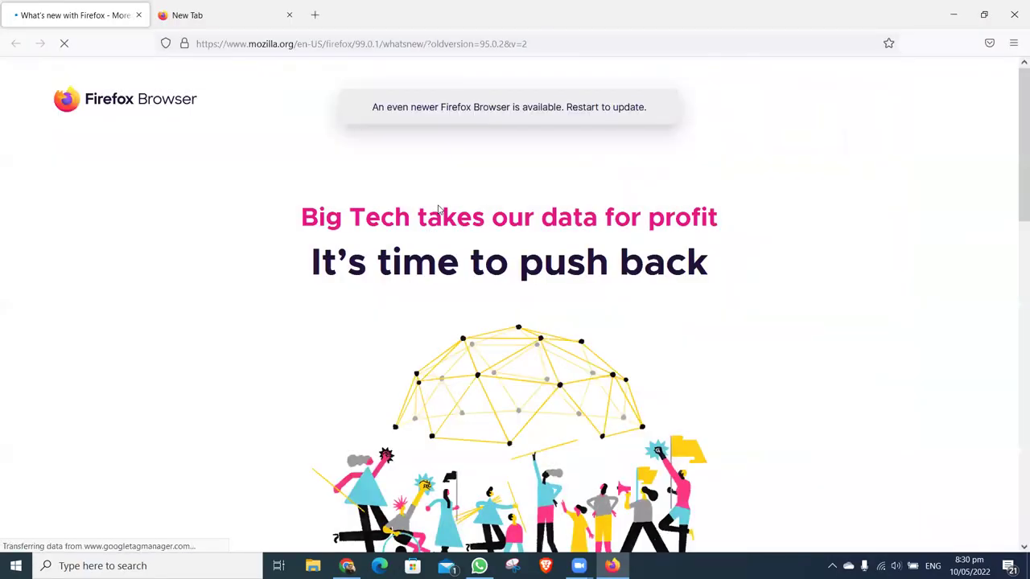
{"action": "left_click", "coordinate": [1015, 19]}
{"action": "key", "text": "ctrl+1"}
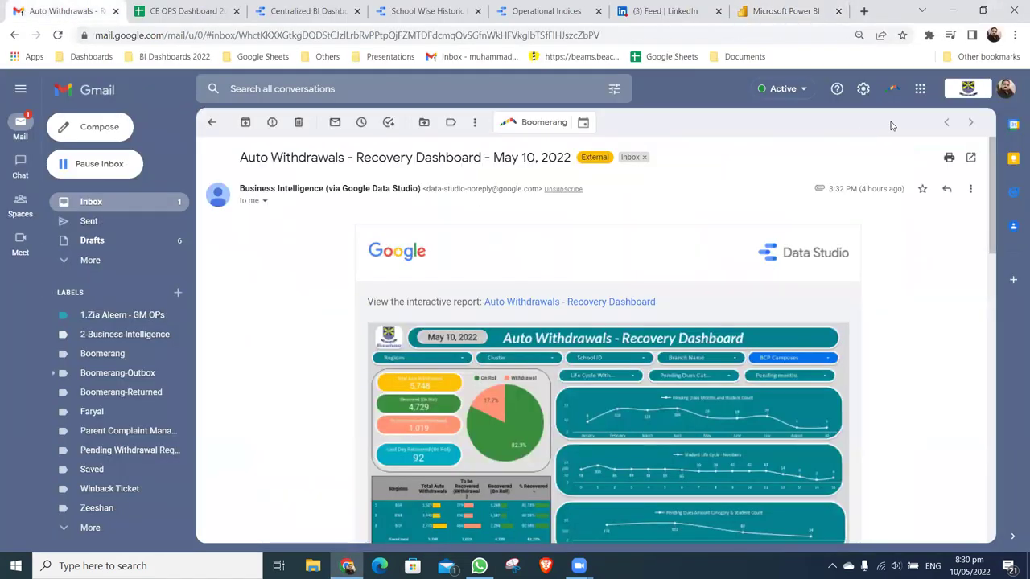
Switch to another signed-in account, launch Google Sheets from its apps grid, and close that inbox tab
{"action": "left_click", "coordinate": [1006, 88]}
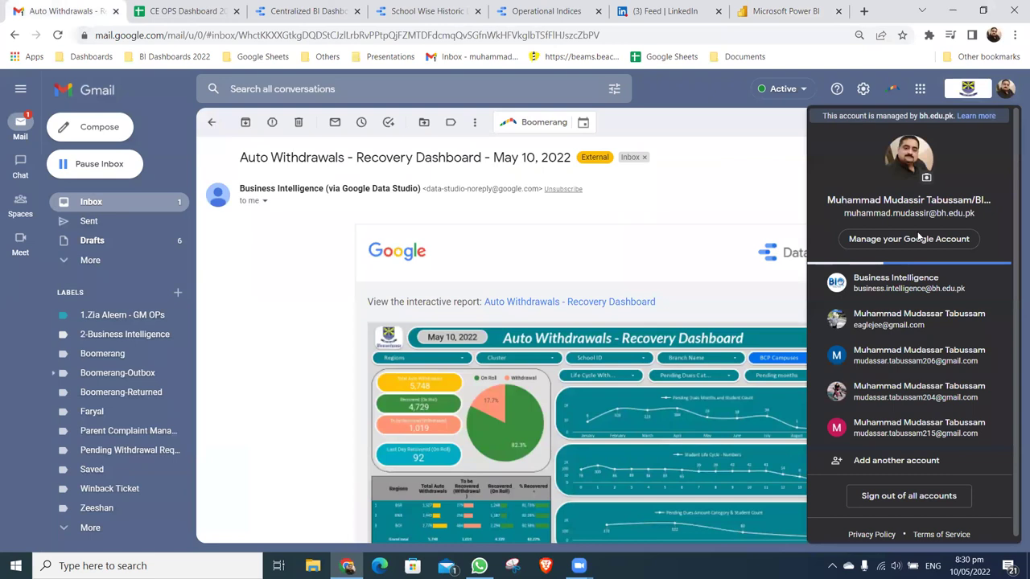
{"action": "left_click", "coordinate": [903, 320]}
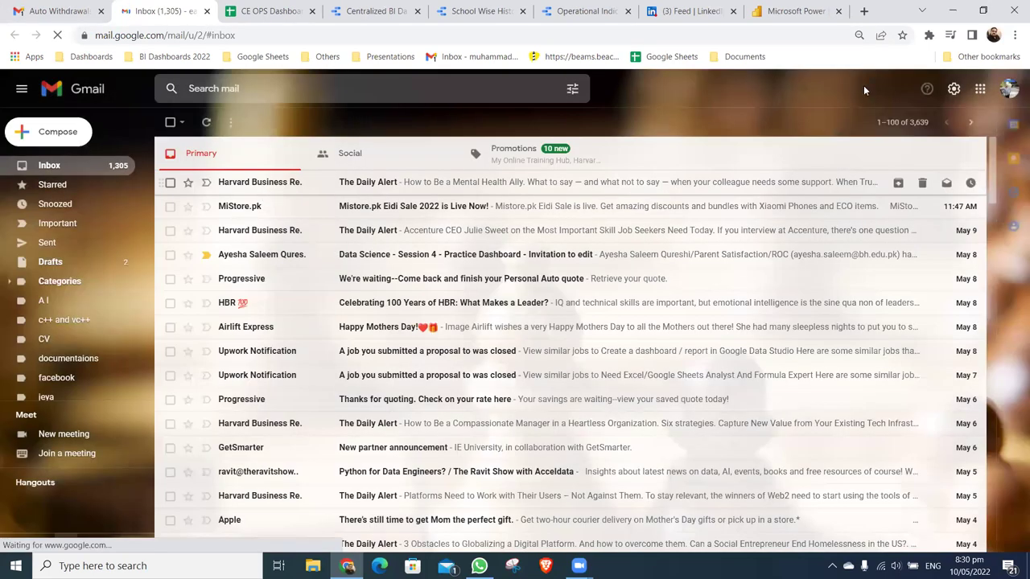
{"action": "left_click", "coordinate": [981, 88]}
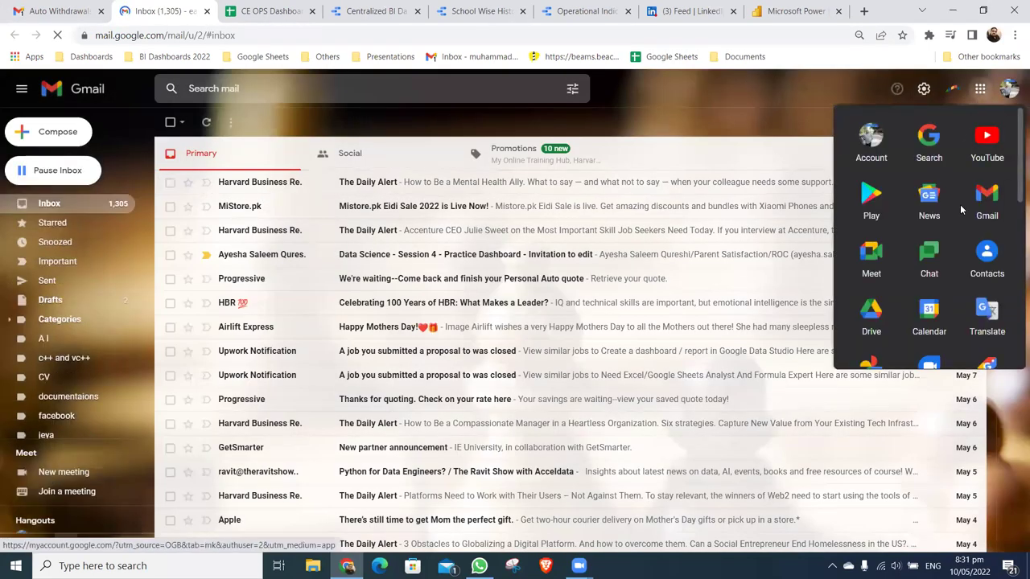
{"action": "scroll", "coordinate": [960, 204], "scroll_direction": "down", "scroll_amount": 3}
{"action": "scroll", "coordinate": [960, 205], "scroll_direction": "down", "scroll_amount": 3}
{"action": "scroll", "coordinate": [960, 204], "scroll_direction": "up", "scroll_amount": 6}
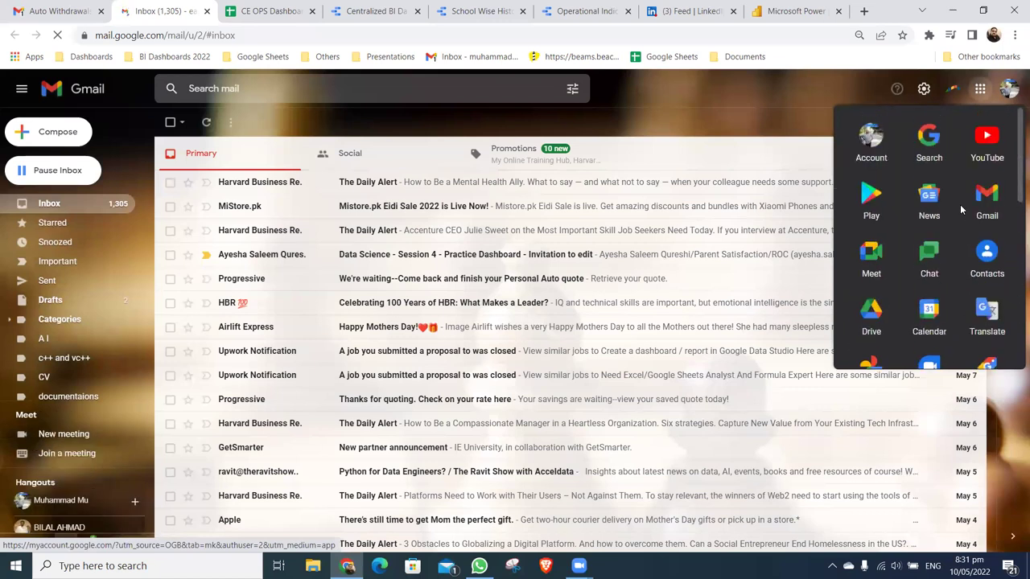
{"action": "scroll", "coordinate": [960, 205], "scroll_direction": "down", "scroll_amount": 1}
{"action": "scroll", "coordinate": [960, 204], "scroll_direction": "down", "scroll_amount": 1}
{"action": "scroll", "coordinate": [960, 205], "scroll_direction": "down", "scroll_amount": 2}
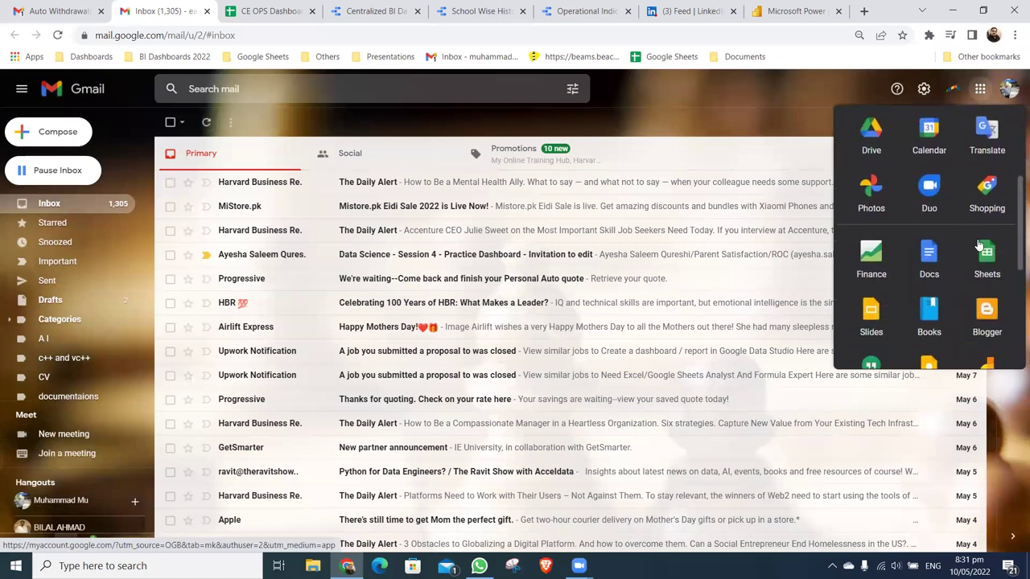
{"action": "left_click", "coordinate": [987, 256]}
{"action": "left_click", "coordinate": [169, 11]}
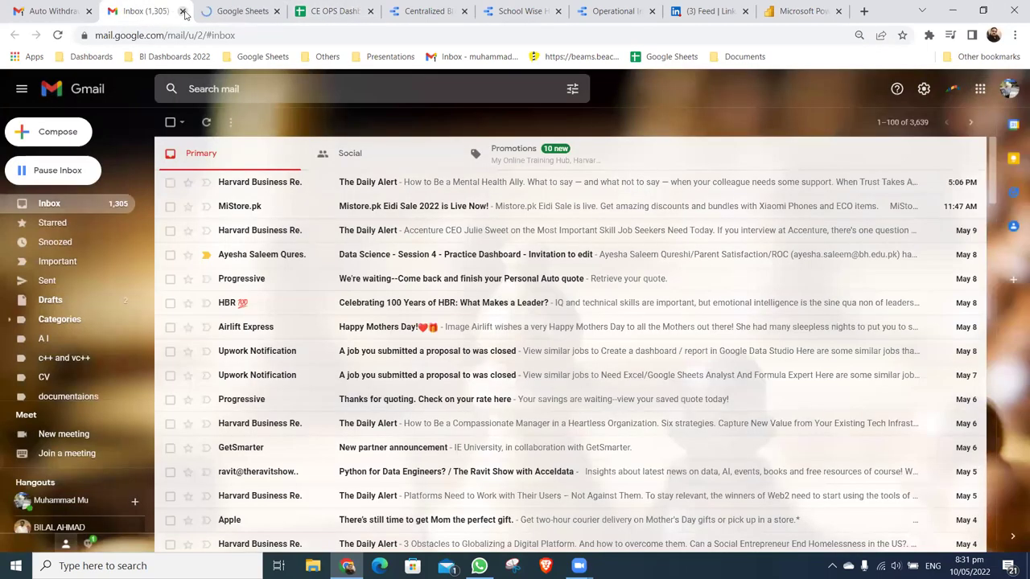
{"action": "left_click", "coordinate": [183, 12]}
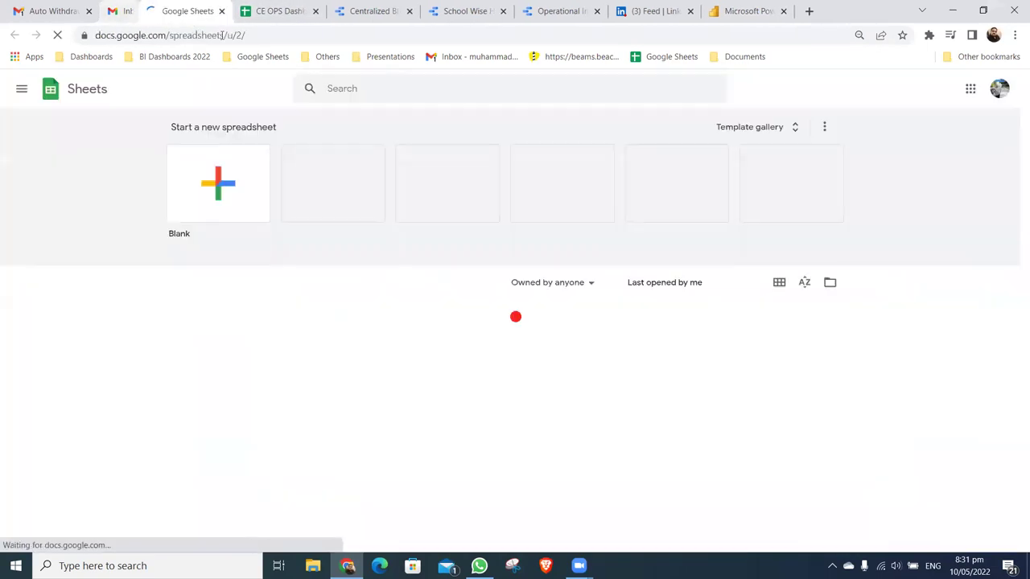
Create a new spreadsheet from the Blank template
{"action": "left_click", "coordinate": [210, 183]}
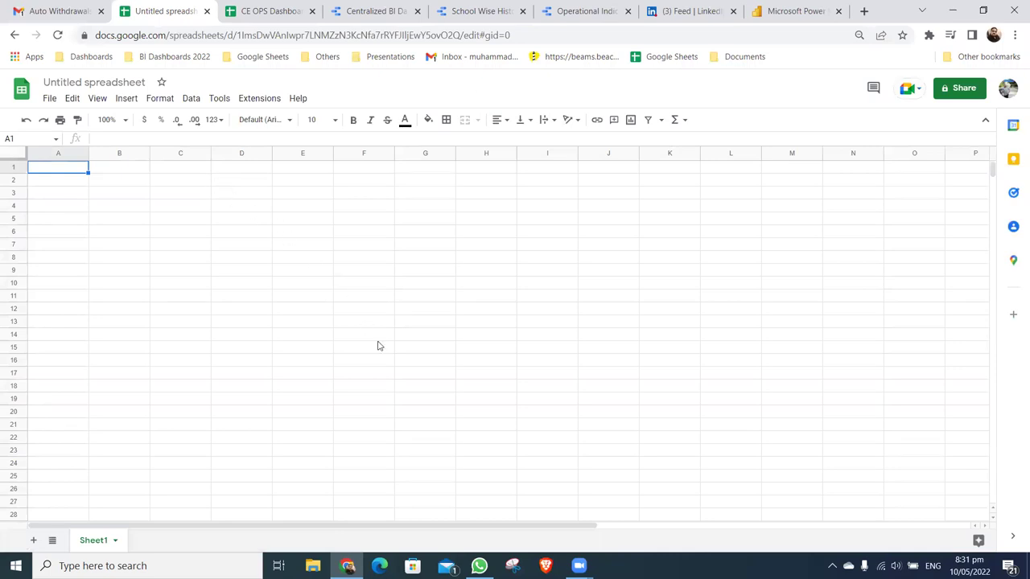
Browse to D:\Data Science Traning\Course 2\Lecture 4 - Practice Files and open the Popular countries workbook
{"action": "key", "text": "super+d"}
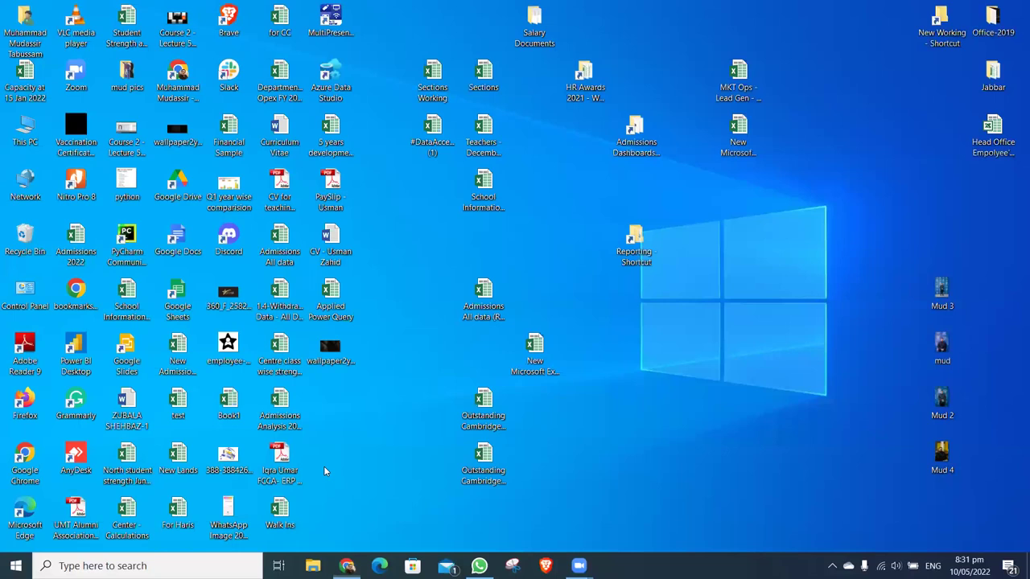
{"action": "left_click", "coordinate": [636, 243]}
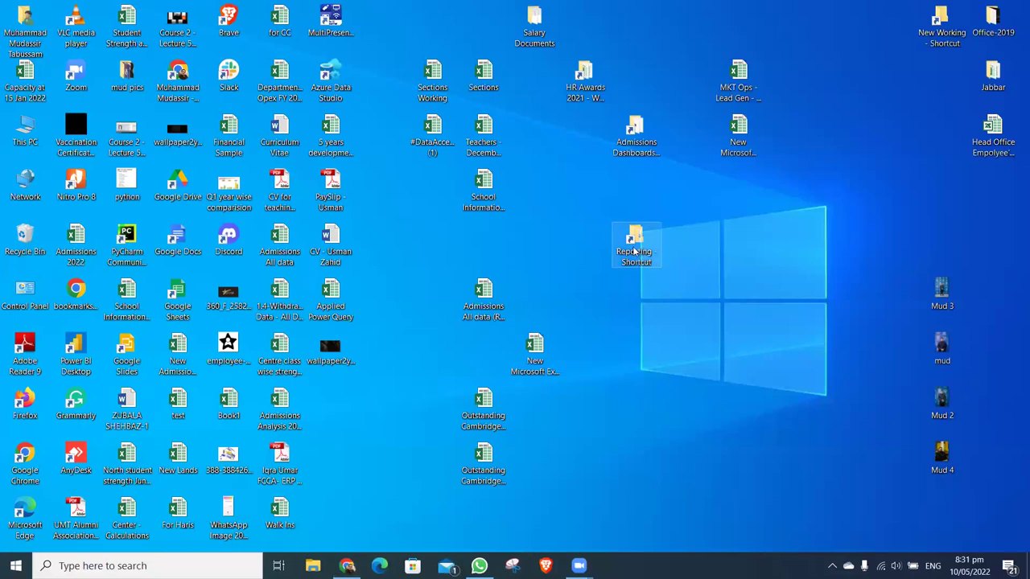
{"action": "double_click", "coordinate": [28, 132]}
{"action": "double_click", "coordinate": [345, 262]}
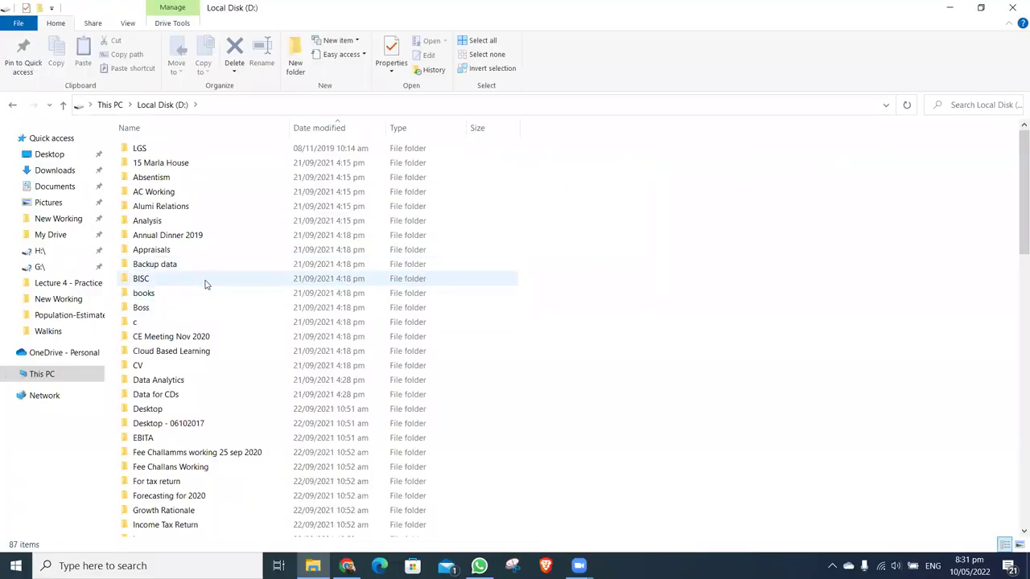
{"action": "left_click", "coordinate": [204, 284]}
{"action": "key", "text": "d"}
{"action": "key", "text": "d"}
{"action": "key", "text": "d"}
{"action": "key", "text": "d"}
{"action": "key", "text": "d"}
{"action": "key", "text": "d"}
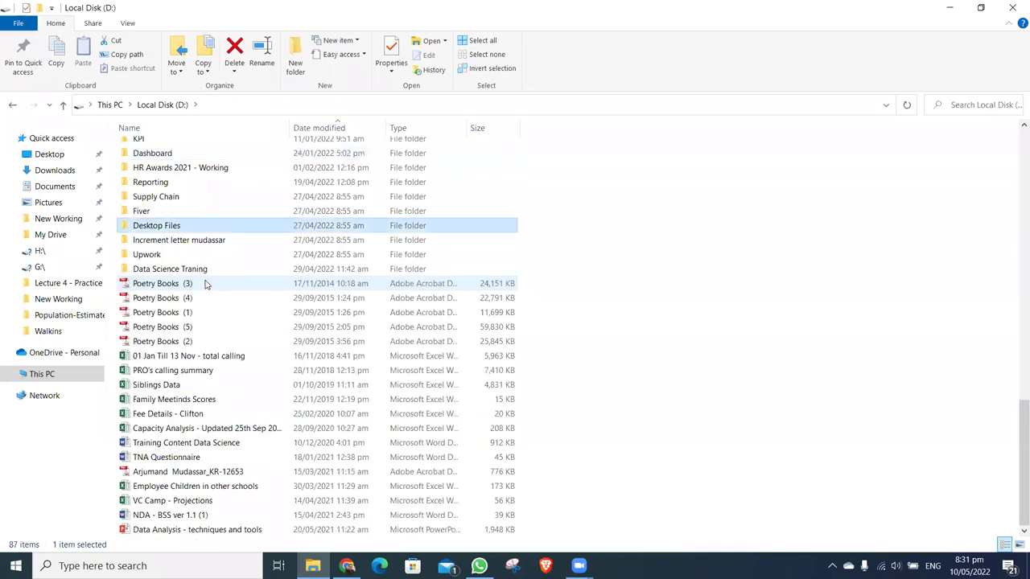
{"action": "key", "text": "d"}
{"action": "key", "text": "Return"}
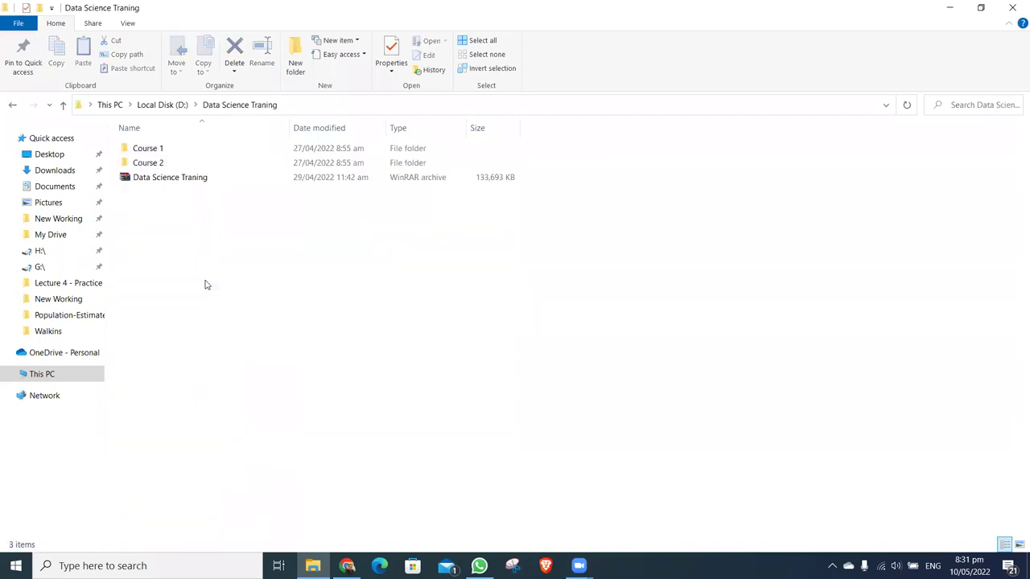
{"action": "double_click", "coordinate": [194, 163]}
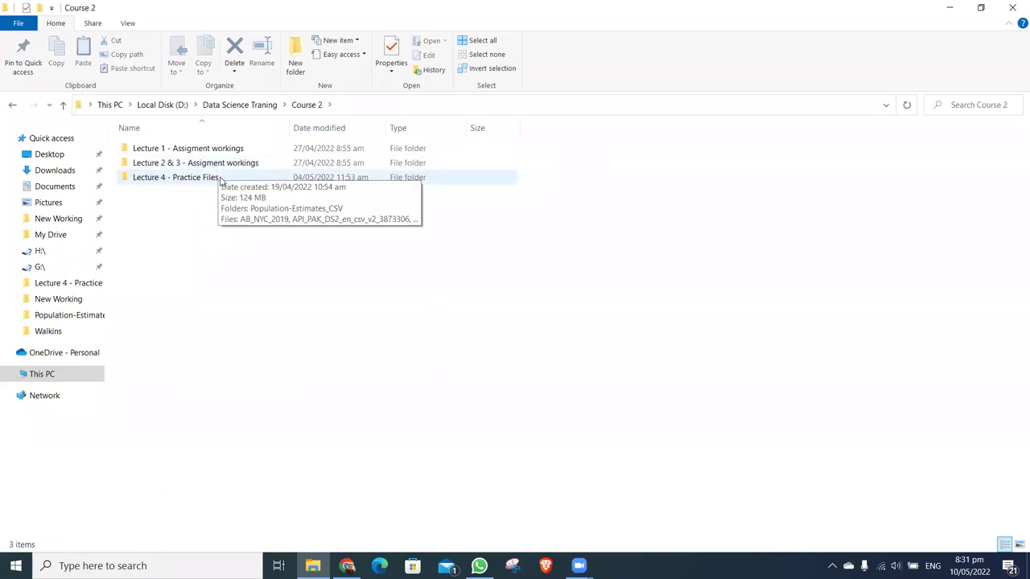
{"action": "double_click", "coordinate": [220, 179]}
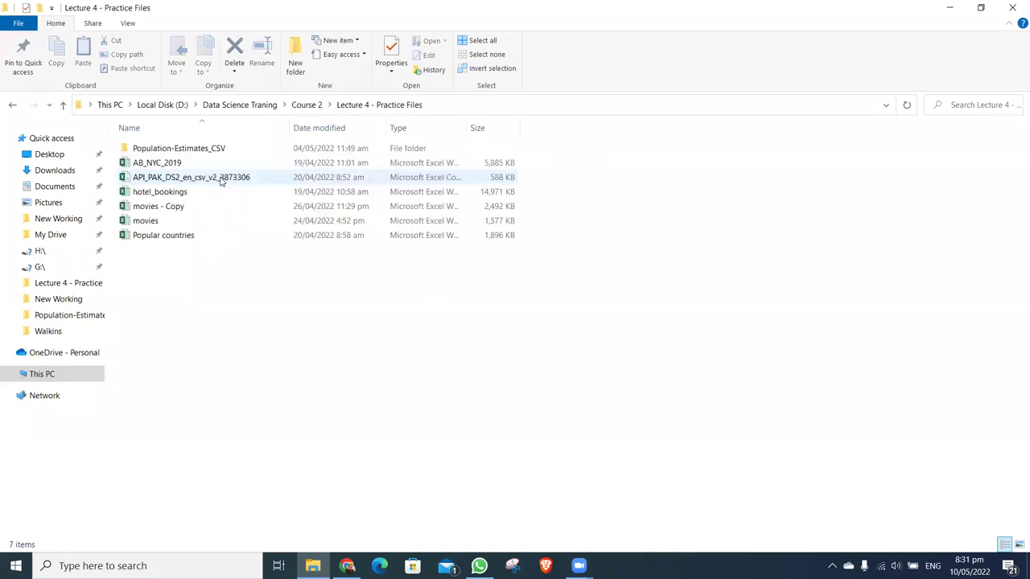
{"action": "double_click", "coordinate": [198, 239]}
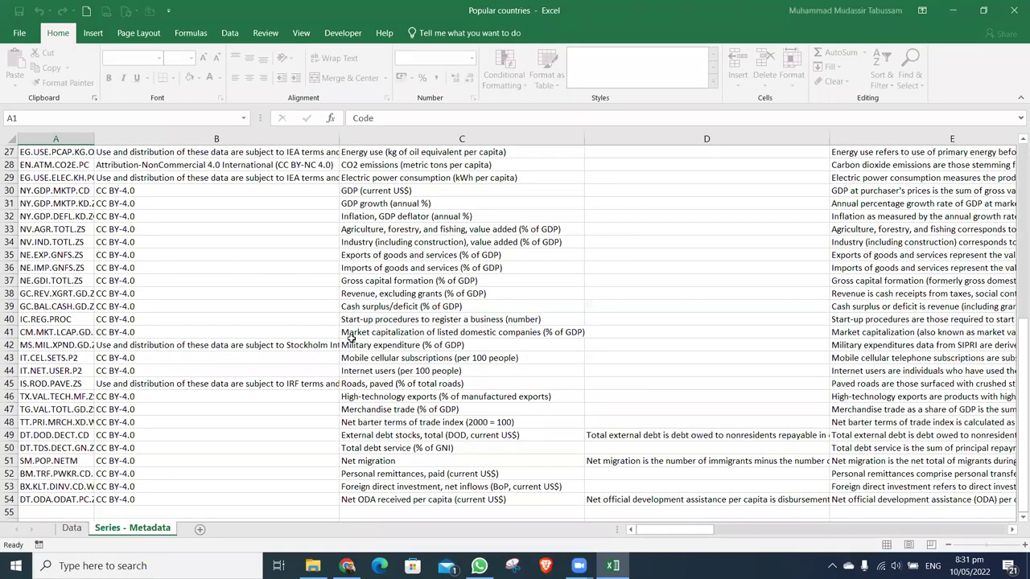
Check the extent of the Popular countries data, then close the workbook
{"action": "left_click", "coordinate": [351, 339]}
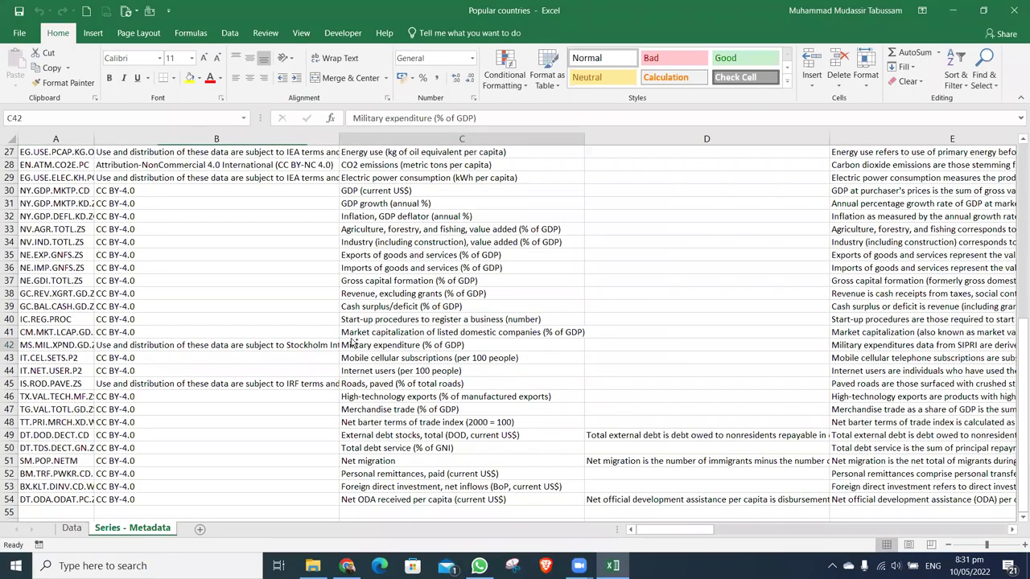
{"action": "key", "text": "ctrl+Up"}
{"action": "key", "text": "ctrl+Right"}
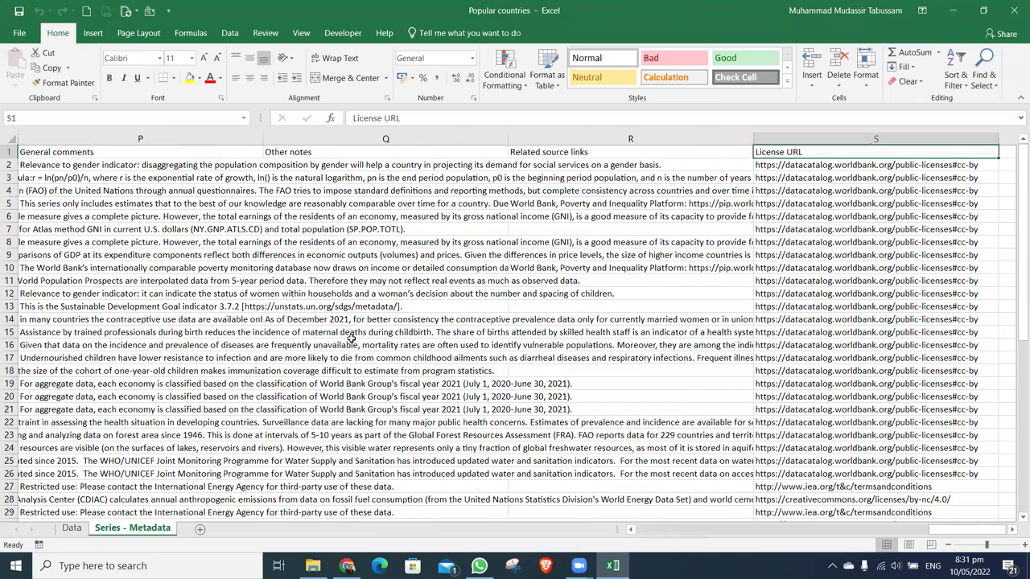
{"action": "left_click", "coordinate": [1013, 15]}
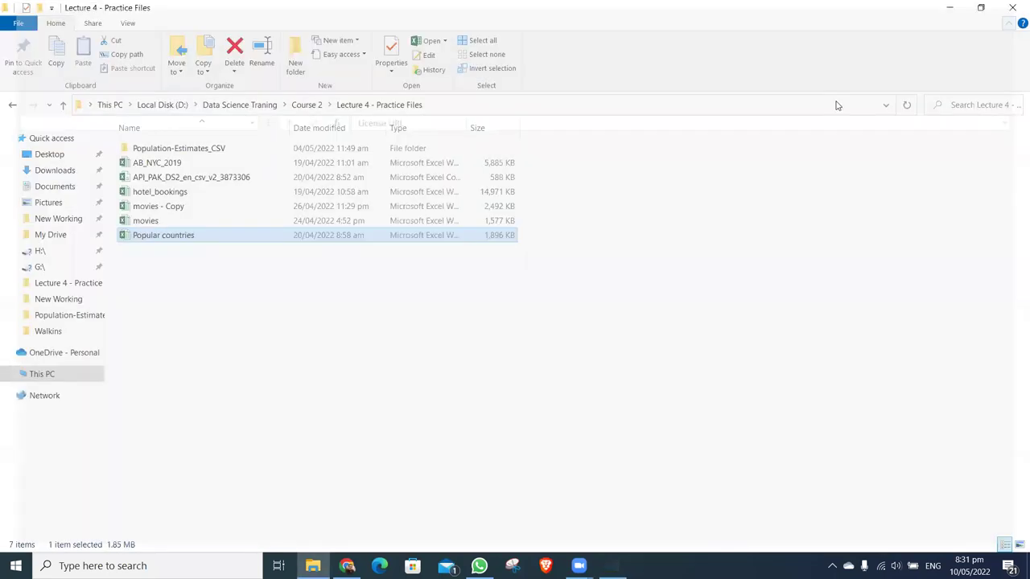
Look inside Population-Estimates_CSV, then move to Course 2's Lecture 2 & 3 assignment workings folder
{"action": "left_click", "coordinate": [168, 225]}
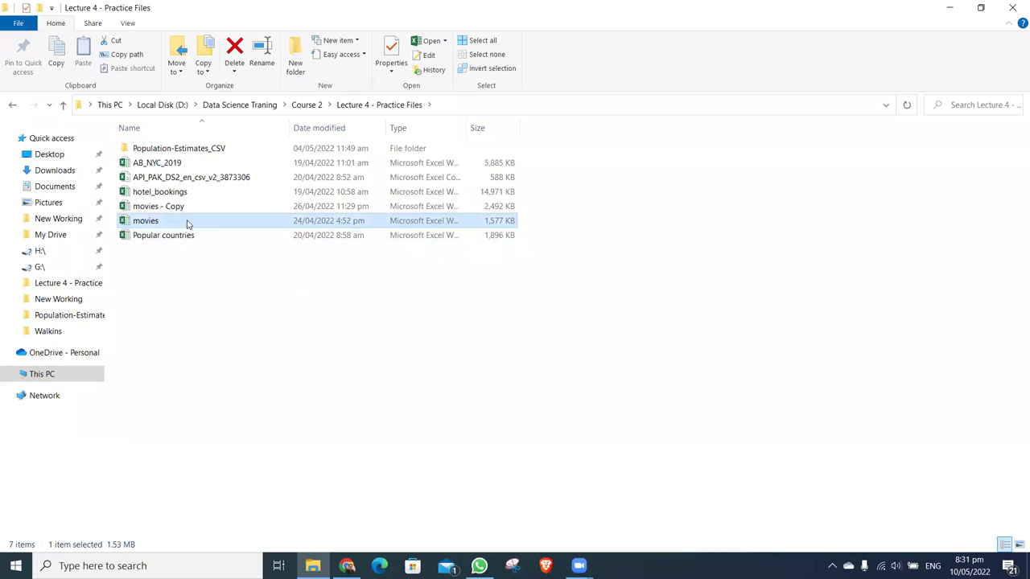
{"action": "left_click", "coordinate": [215, 150]}
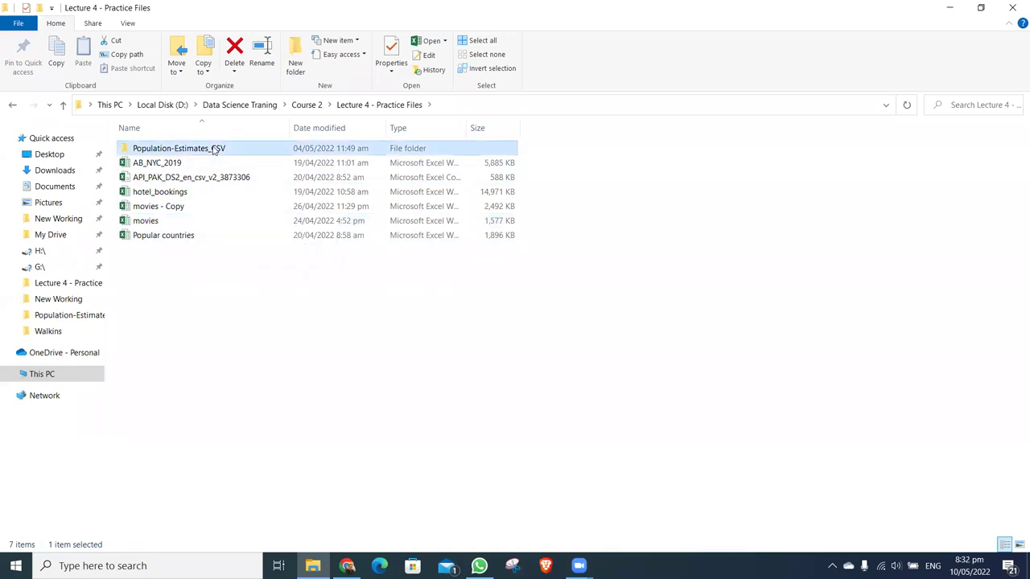
{"action": "double_click", "coordinate": [215, 151]}
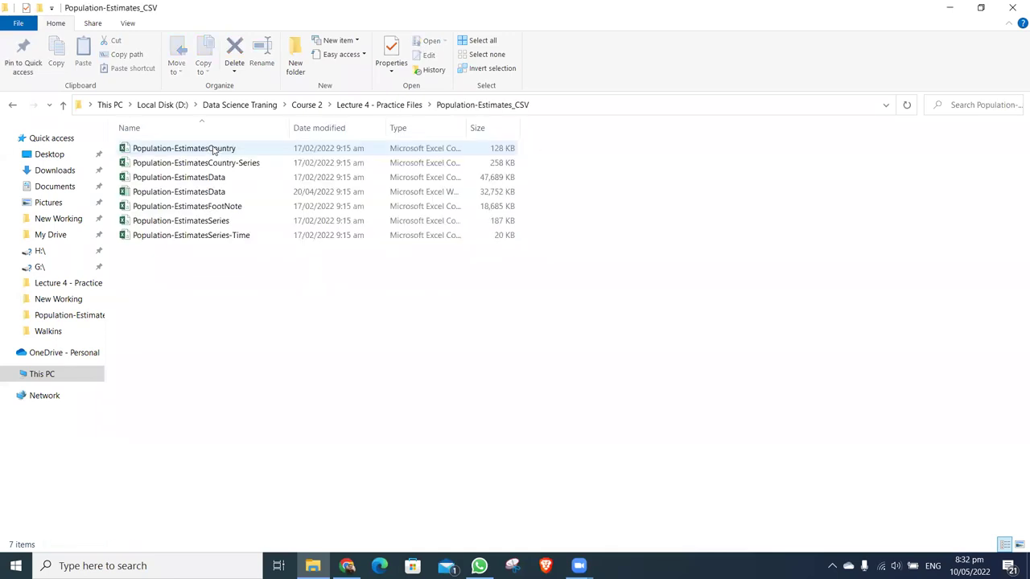
{"action": "left_click", "coordinate": [394, 105]}
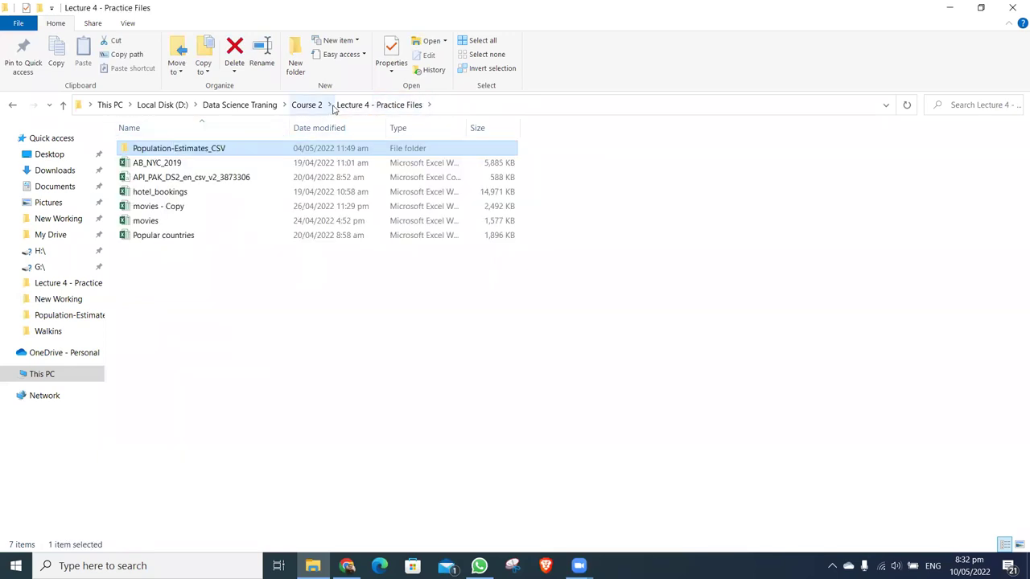
{"action": "left_click", "coordinate": [307, 105]}
{"action": "double_click", "coordinate": [201, 163]}
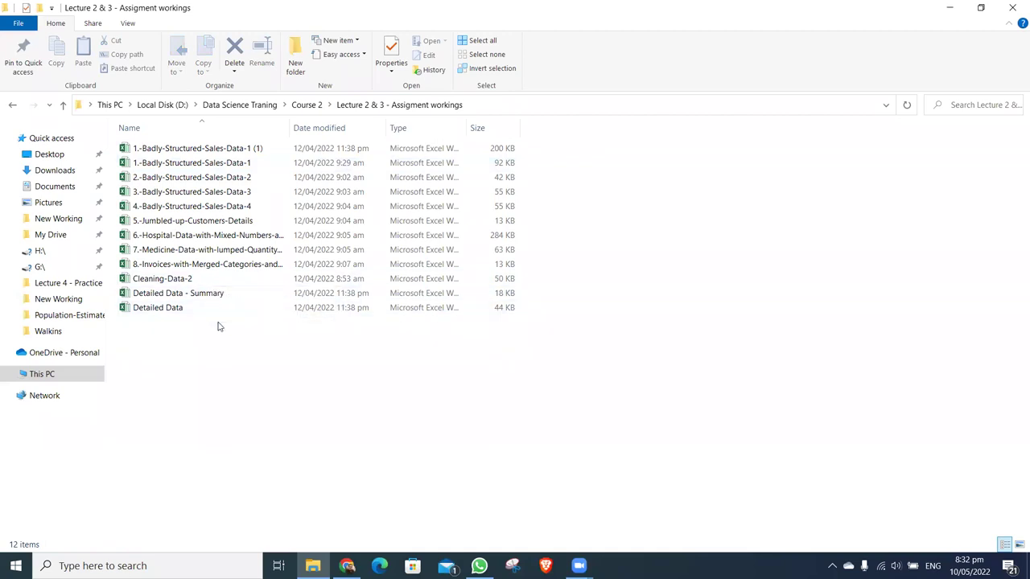
Open and close the Detailed Data workbook, then return to the Google Sheets spreadsheet
{"action": "left_click", "coordinate": [235, 208]}
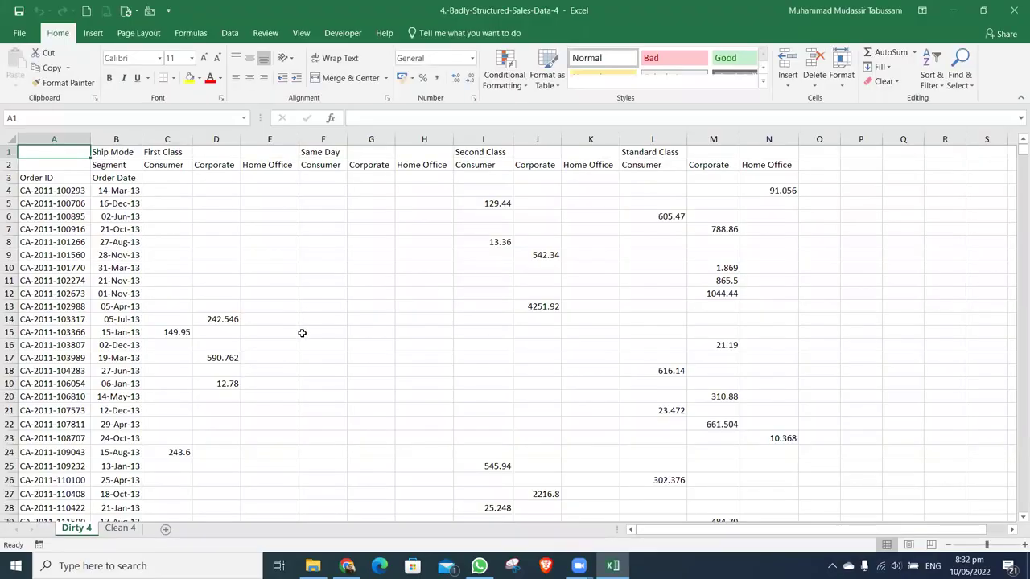
{"action": "left_click", "coordinate": [1013, 10]}
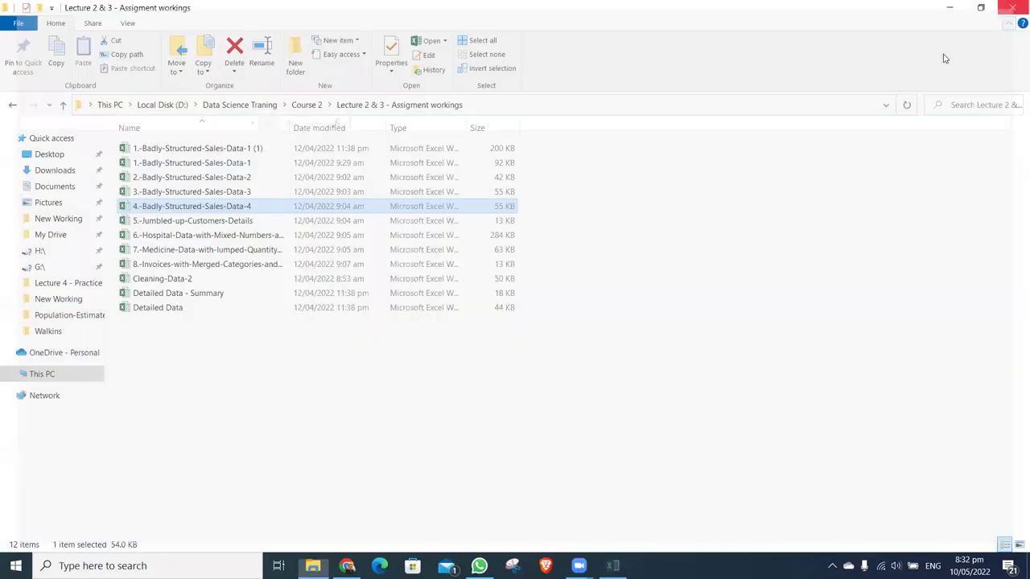
{"action": "left_click", "coordinate": [204, 307]}
{"action": "double_click", "coordinate": [204, 307]}
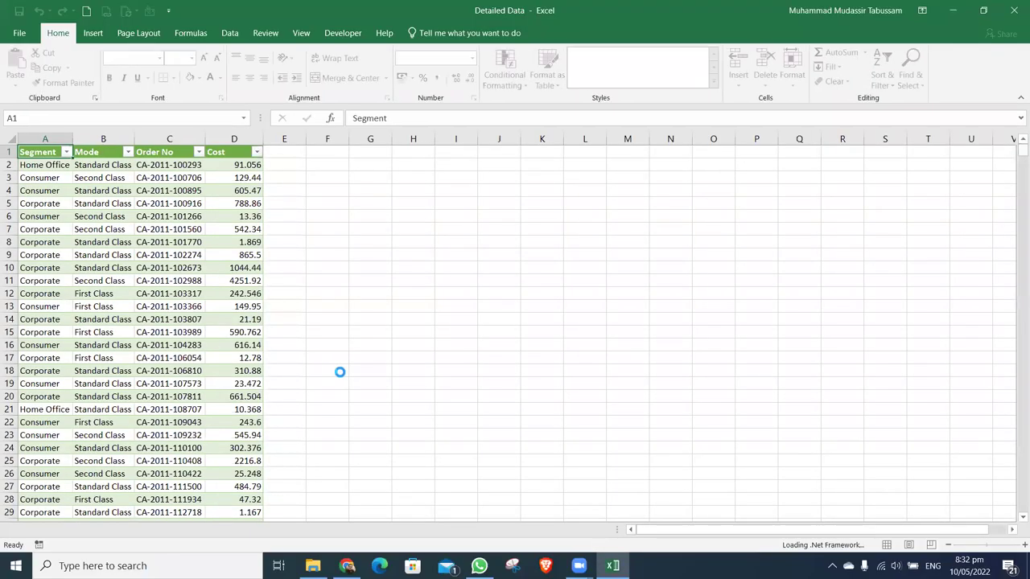
{"action": "left_click", "coordinate": [1014, 13]}
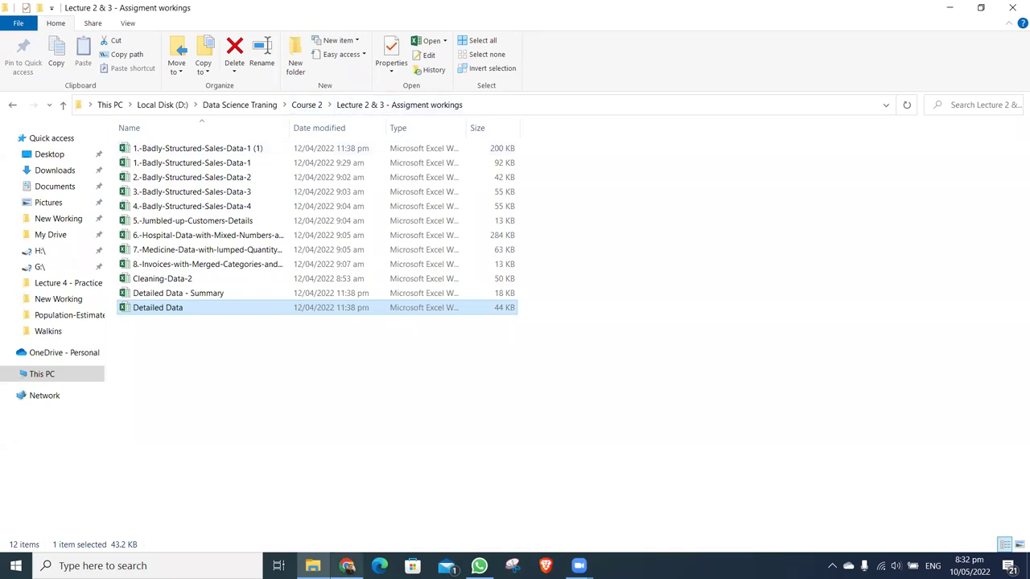
{"action": "left_click", "coordinate": [347, 566]}
Rename the spreadsheet to 'Sheet 1'
{"action": "left_click", "coordinate": [121, 78]}
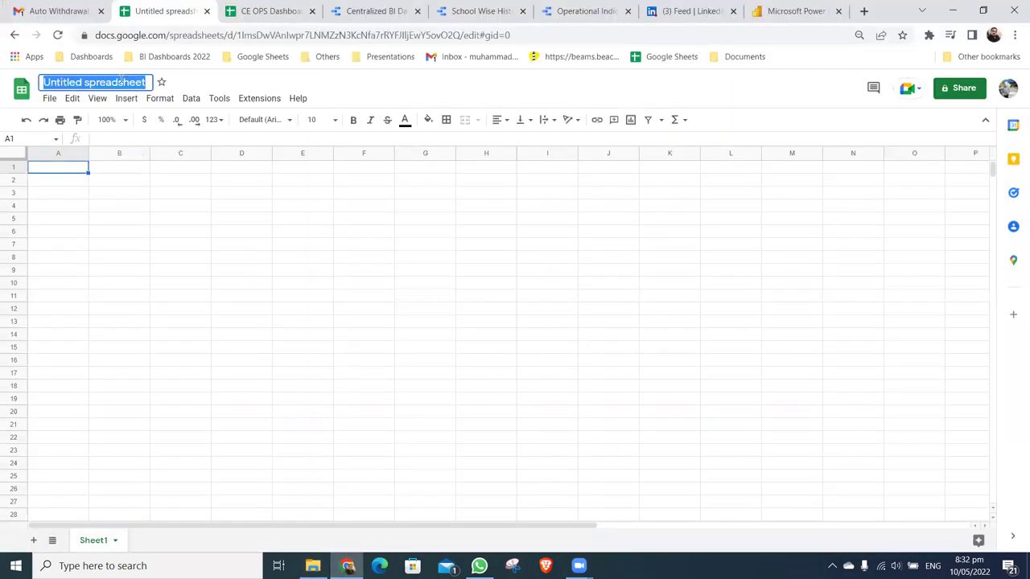
{"action": "type", "text": "Sheet "}
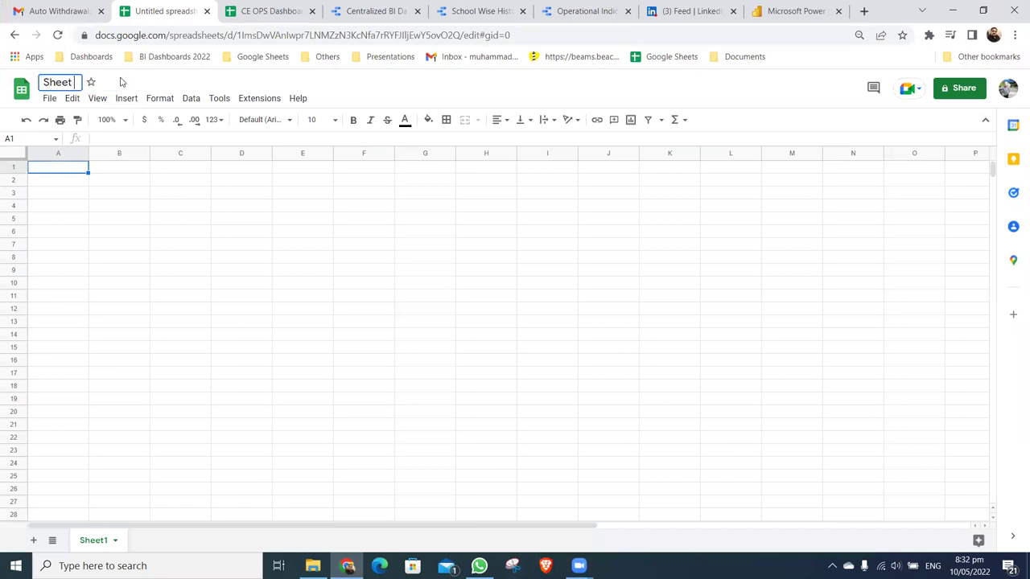
{"action": "type", "text": "1"}
{"action": "key", "text": "Return"}
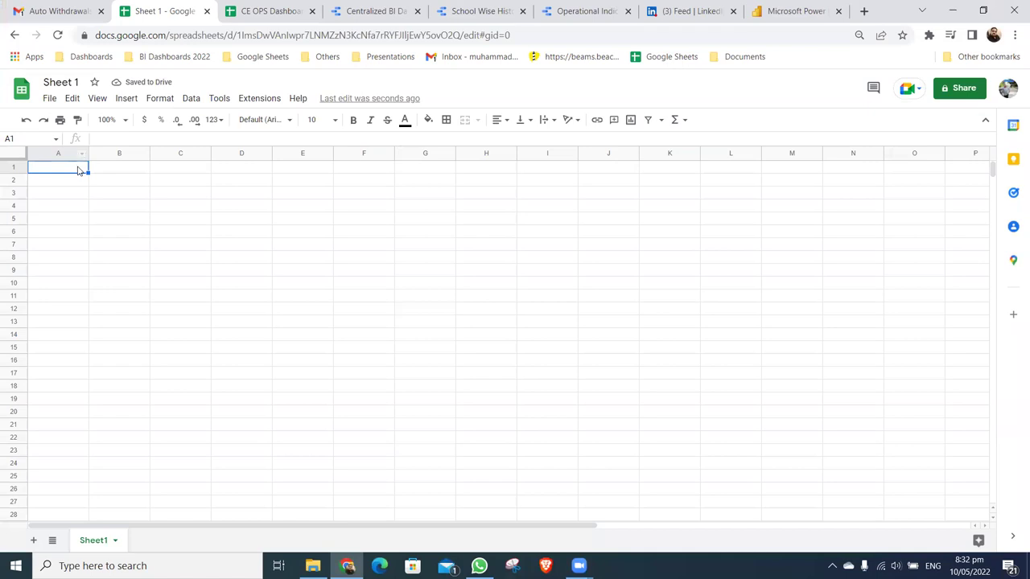
Enter headers 'Name' and 'Compnay Name' in A1:B1 and a person's name in A2
{"action": "type", "text": "Name"}
{"action": "key", "text": "Return"}
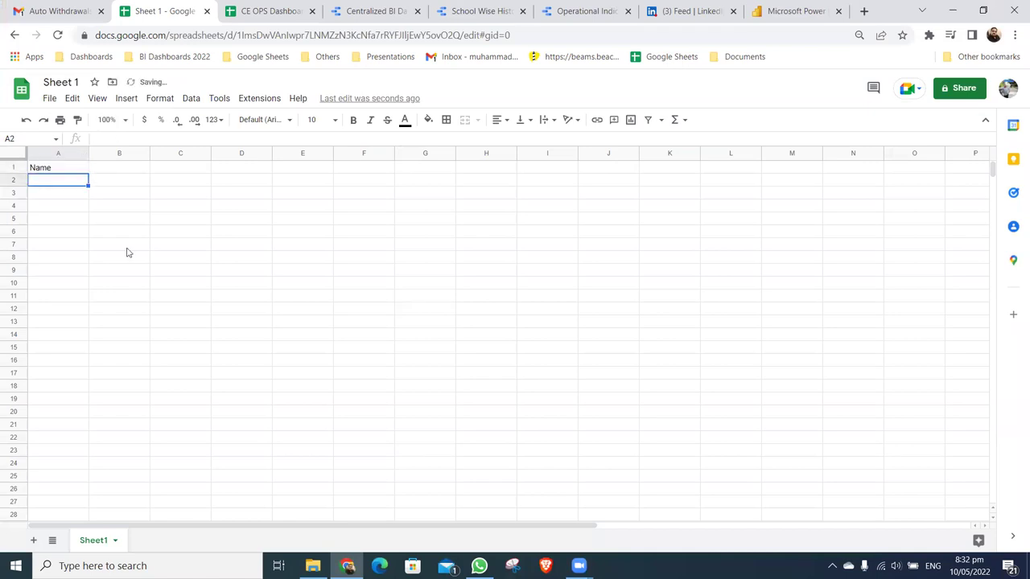
{"action": "key", "text": "Up"}
{"action": "key", "text": "Right"}
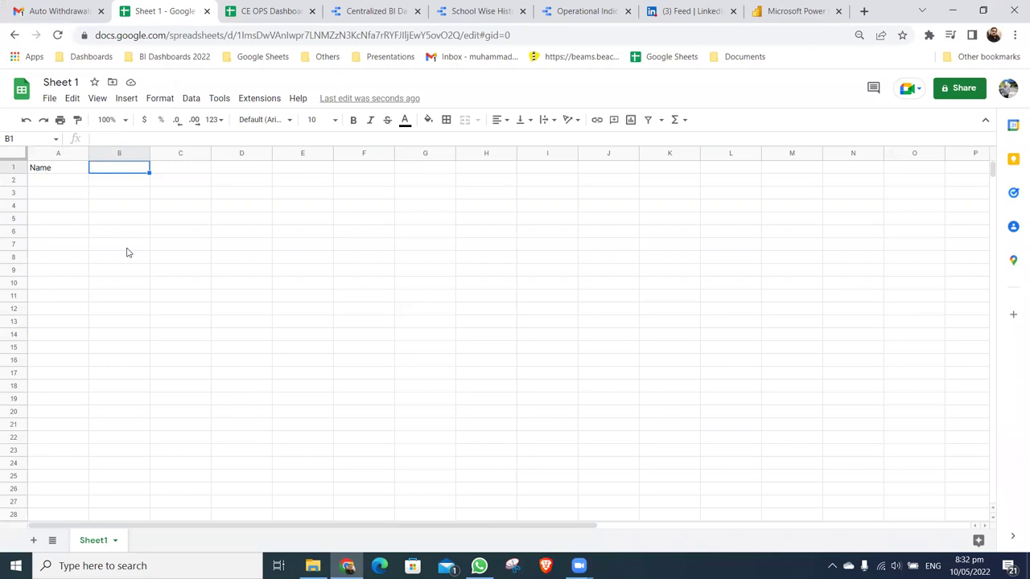
{"action": "type", "text": "Compnay N"}
{"action": "key", "text": "BackSpace"}
{"action": "type", "text": "Name"}
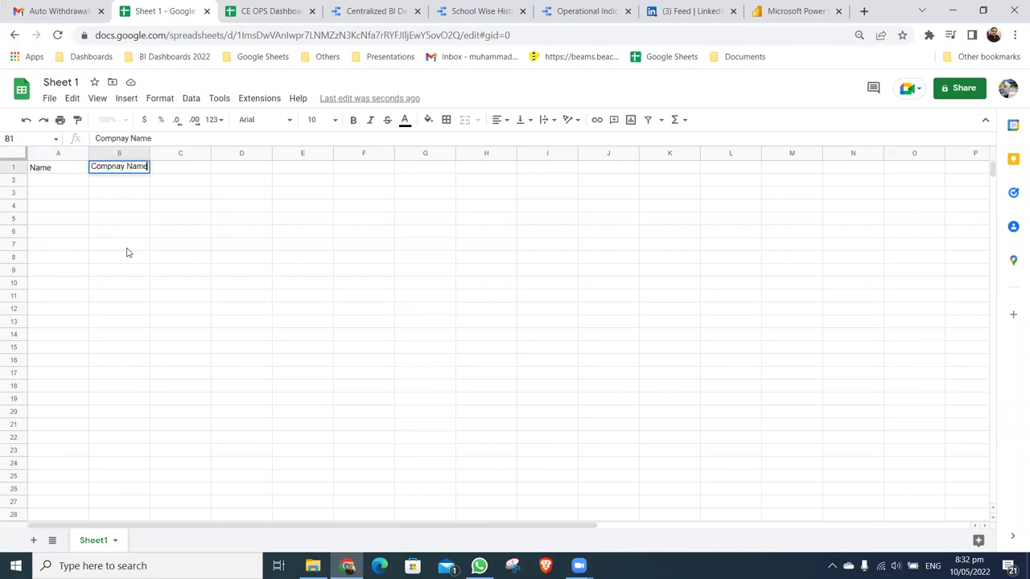
{"action": "key", "text": "Return"}
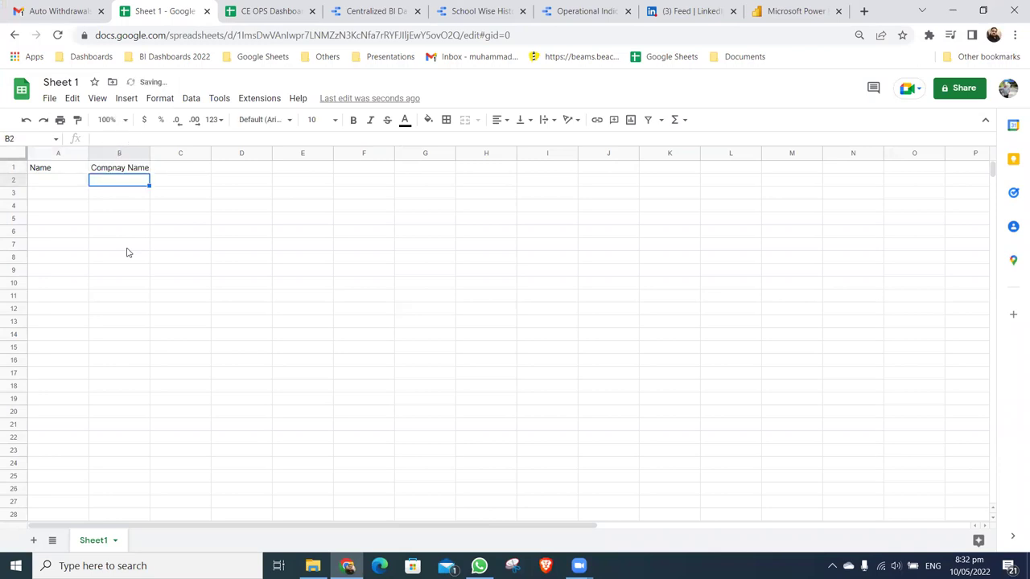
{"action": "key", "text": "Left"}
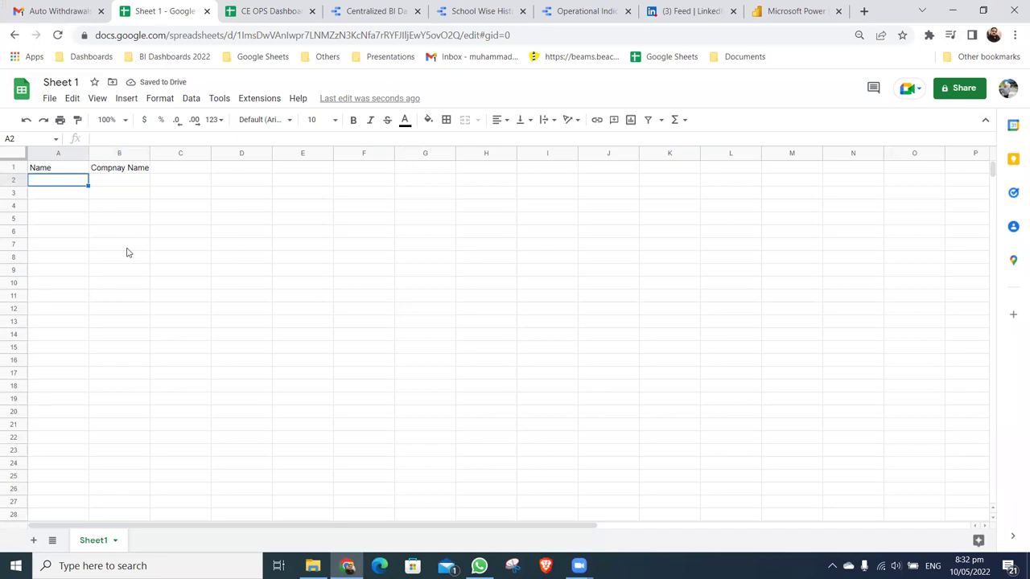
{"action": "key", "text": "Return"}
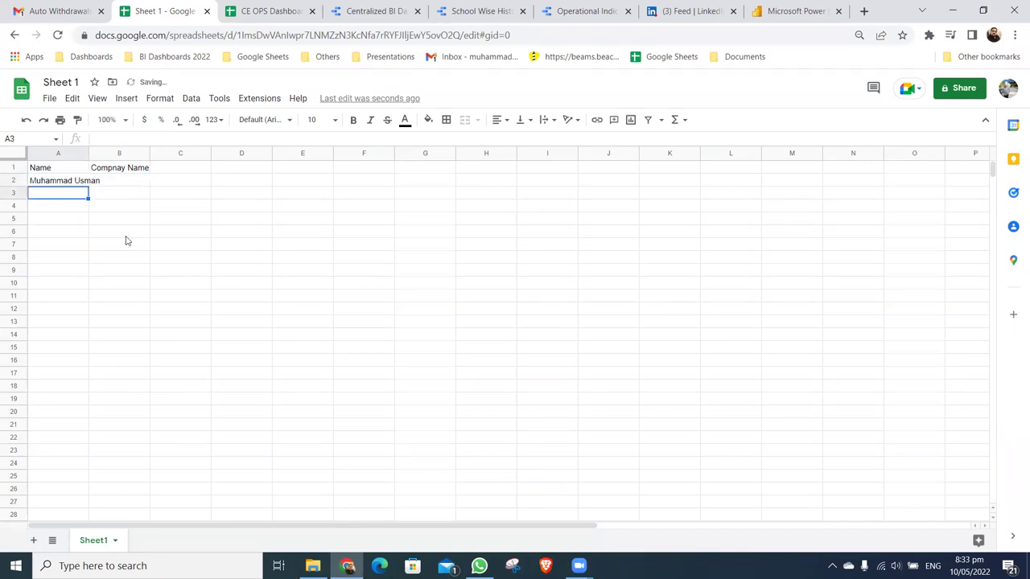
Widen column A, enter 'Lahore Medical & Dental College' in B2, and fit column B
{"action": "left_click_drag", "start_coordinate": [88, 154], "coordinate": [102, 154]}
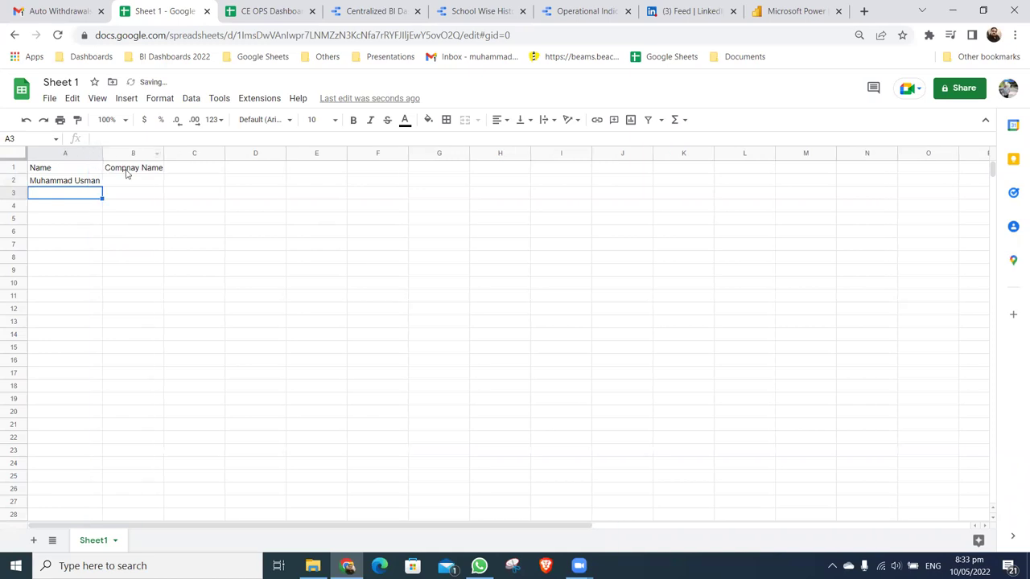
{"action": "left_click", "coordinate": [136, 182]}
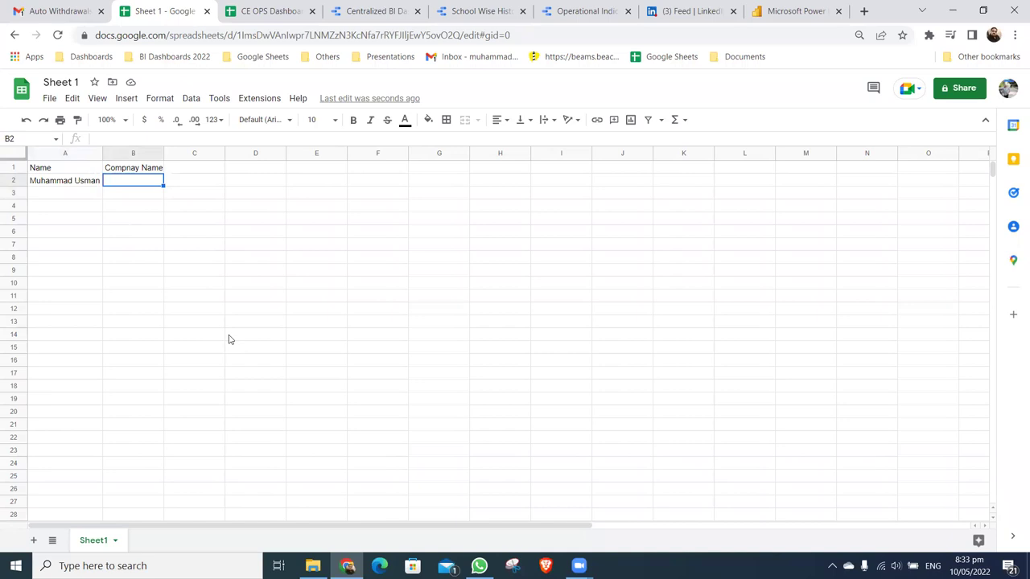
{"action": "type", "text": "LAhore"}
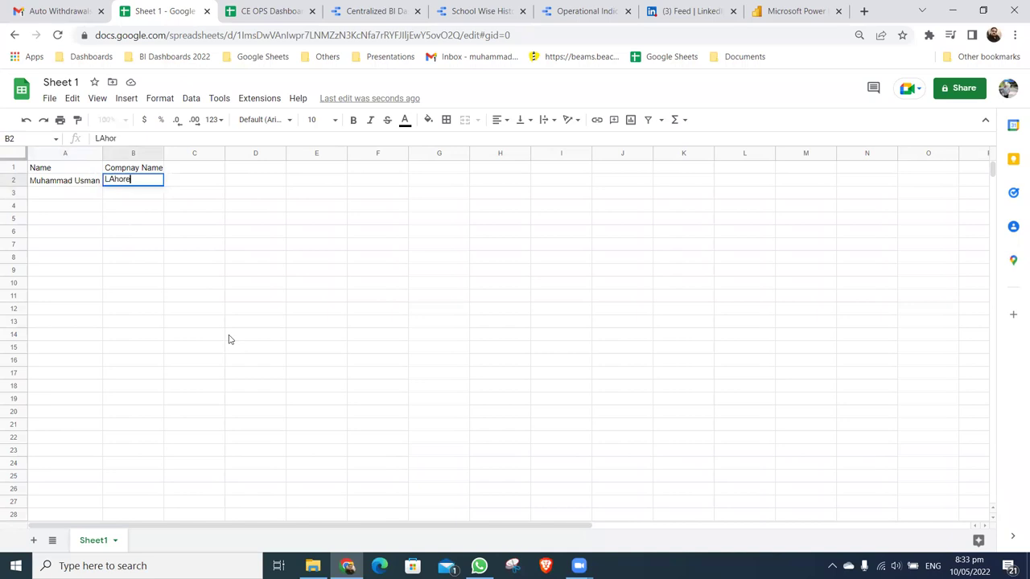
{"action": "key", "text": "BackSpace"}
{"action": "key", "text": "BackSpace"}
{"action": "key", "text": "BackSpace"}
{"action": "key", "text": "BackSpace"}
{"action": "key", "text": "BackSpace"}
{"action": "type", "text": "ahore Medical "}
{"action": "type", "text": "& Dent"}
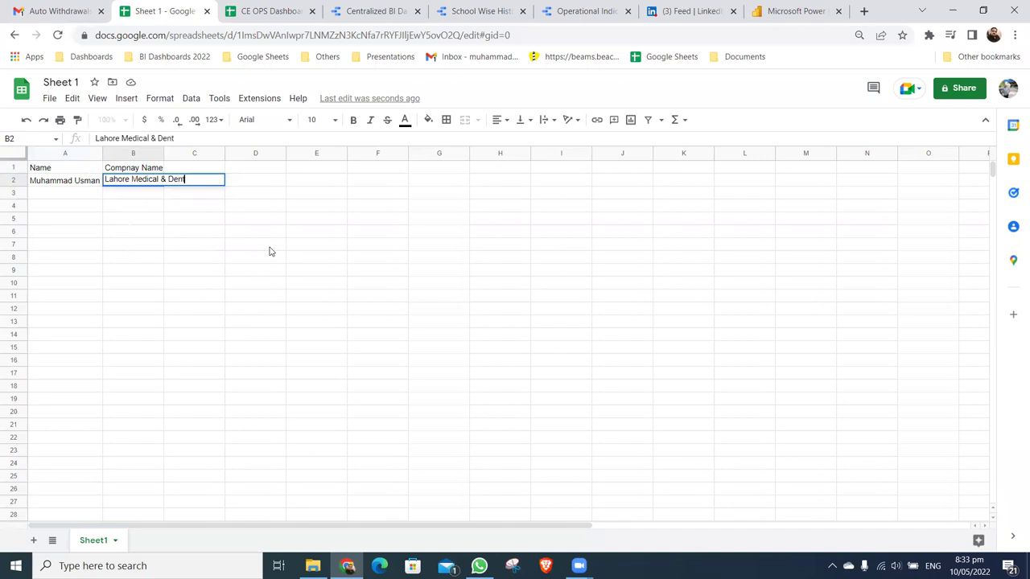
{"action": "type", "text": "tal "}
{"action": "type", "text": "COllege"}
{"action": "key", "text": "BackSpace"}
{"action": "key", "text": "BackSpace"}
{"action": "key", "text": "BackSpace"}
{"action": "key", "text": "BackSpace"}
{"action": "key", "text": "BackSpace"}
{"action": "key", "text": "BackSpace"}
{"action": "key", "text": "BackSpace"}
{"action": "type", "text": "College"}
{"action": "key", "text": "Return"}
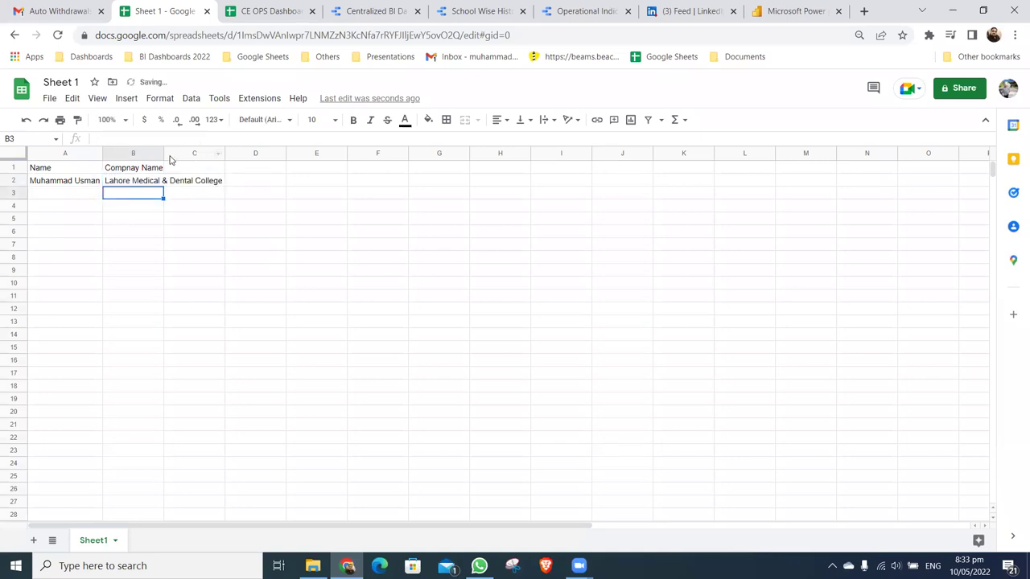
{"action": "double_click", "coordinate": [163, 153]}
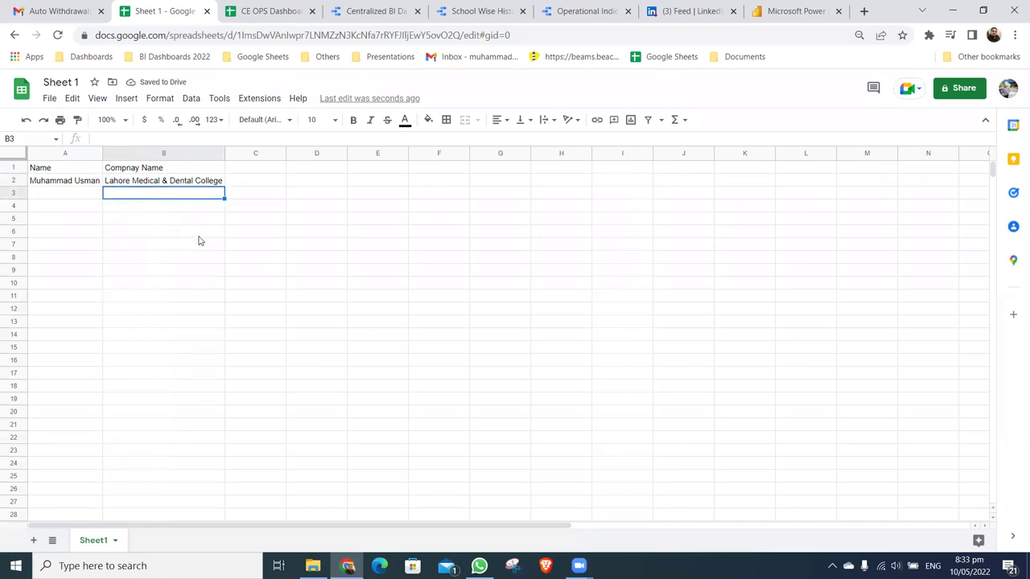
Clear the sample entries in A1:B2 and return to File Explorer
{"action": "left_click", "coordinate": [92, 196]}
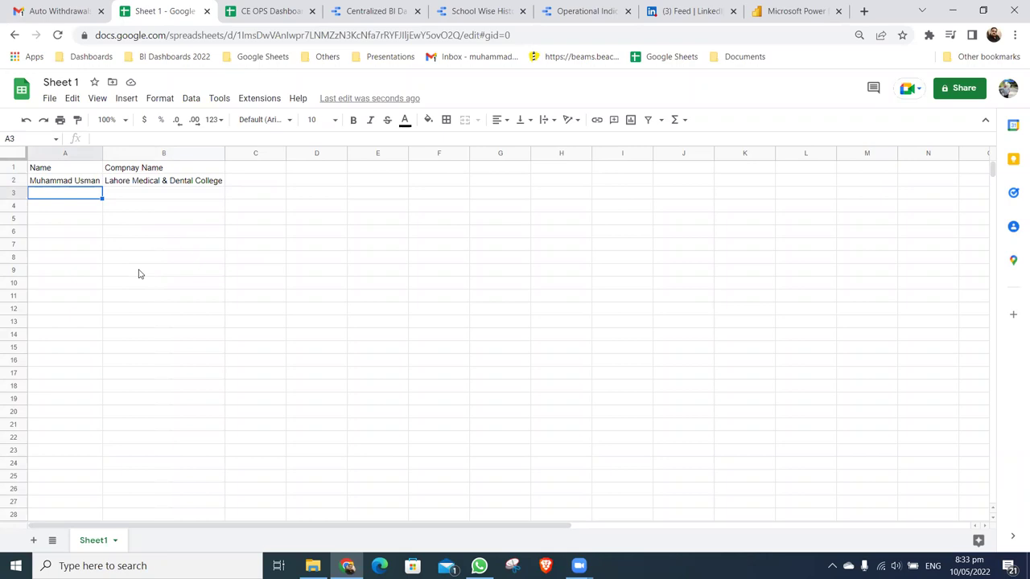
{"action": "key", "text": "Right"}
{"action": "key", "text": "Up"}
{"action": "key", "text": "Up"}
{"action": "key", "text": "Left"}
{"action": "key", "text": "shift+Right"}
{"action": "key", "text": "shift+Down"}
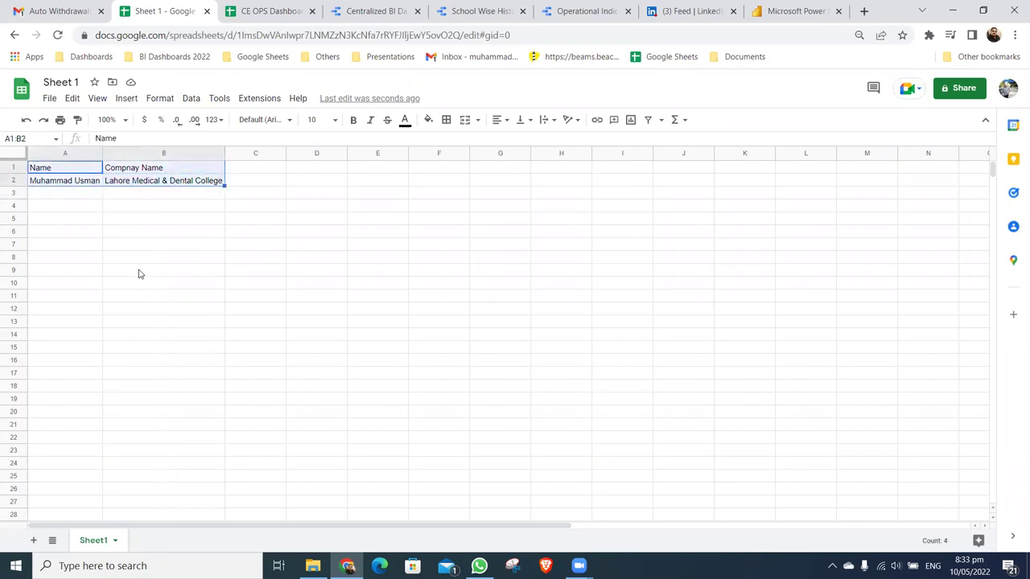
{"action": "key", "text": "Delete"}
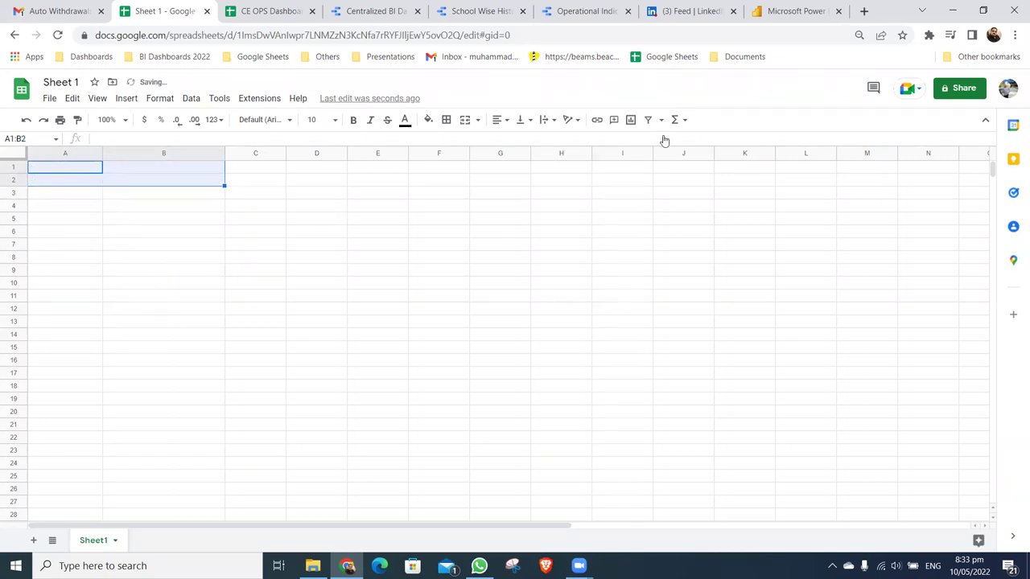
{"action": "left_click", "coordinate": [313, 566]}
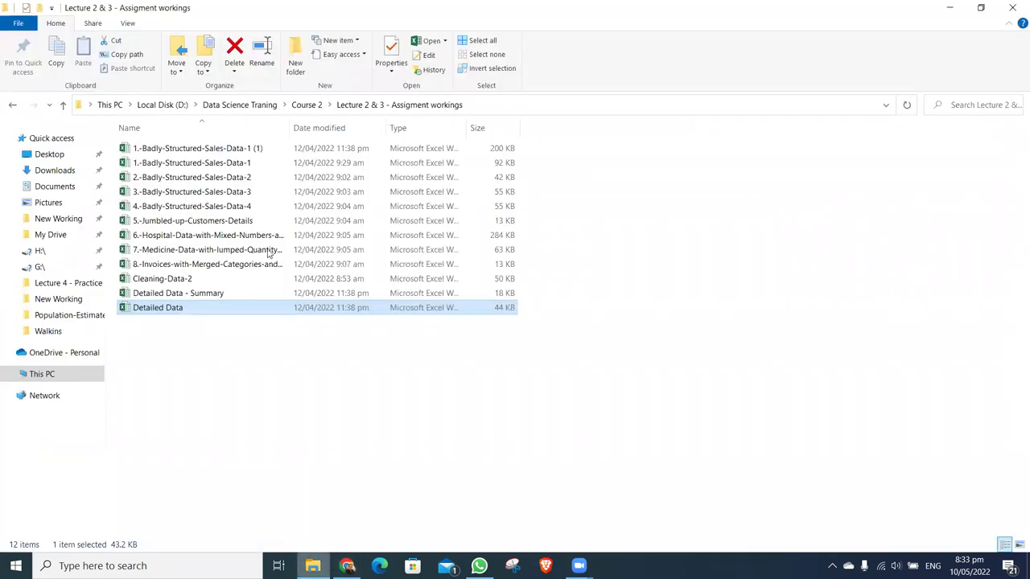
Go back to Course 2's Lecture 4 - Practice Files and open the hotel_bookings workbook
{"action": "left_click", "coordinate": [315, 111]}
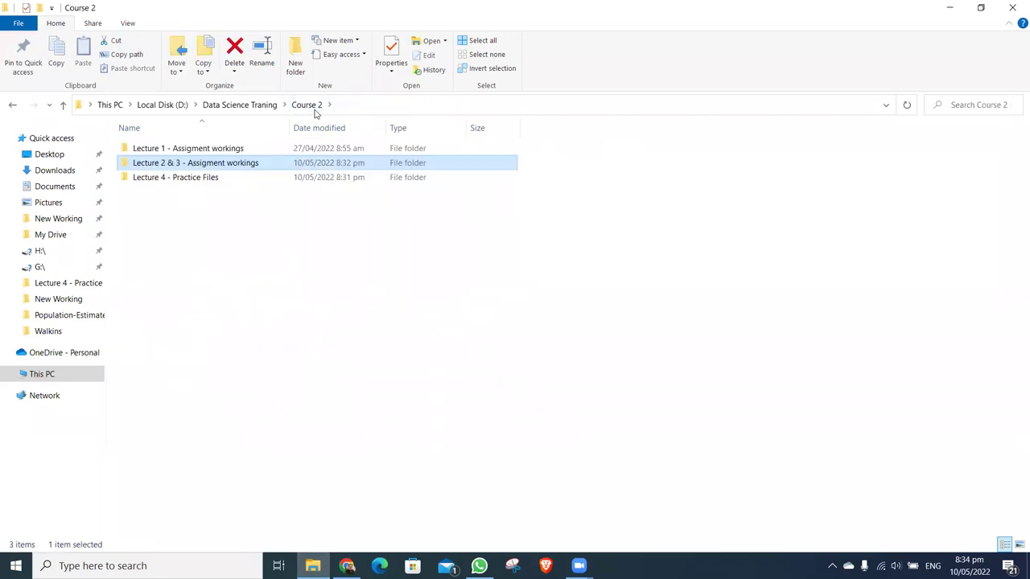
{"action": "double_click", "coordinate": [219, 179]}
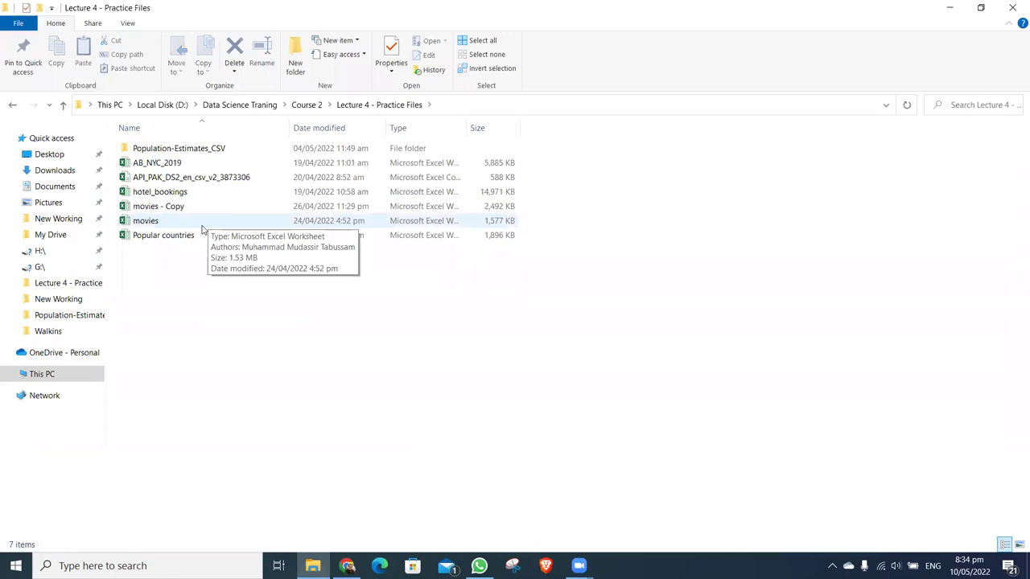
{"action": "left_click", "coordinate": [202, 220]}
{"action": "double_click", "coordinate": [203, 194]}
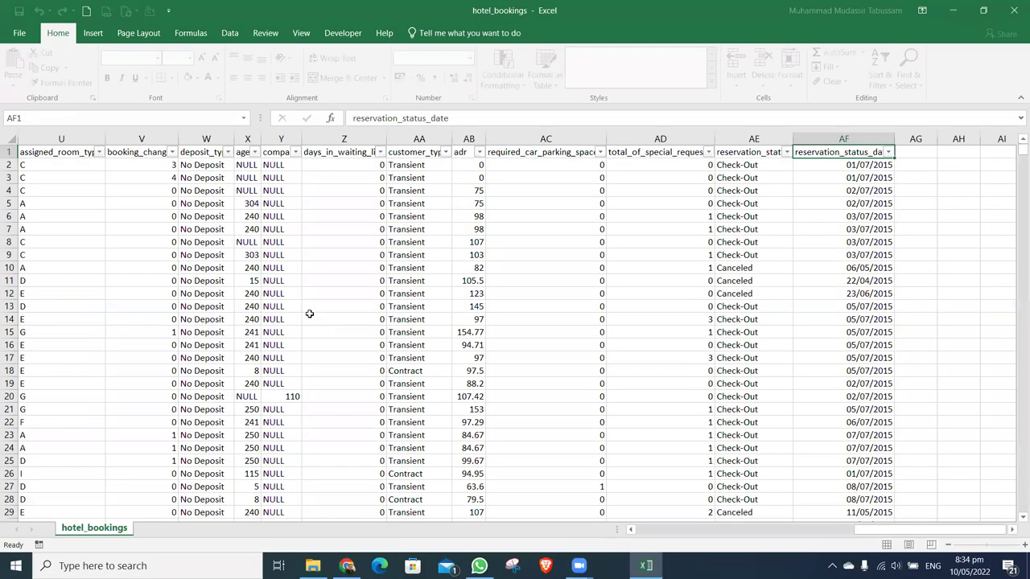
Check the hotel_bookings data extent and filter options, ending on the hotel header cell
{"action": "key", "text": "ctrl+Home"}
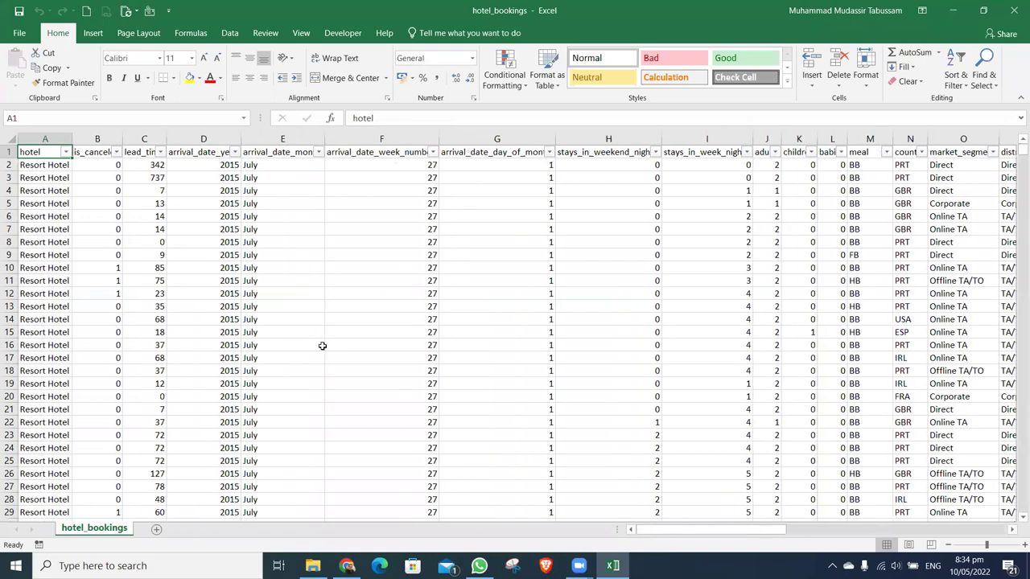
{"action": "key", "text": "ctrl+Down"}
{"action": "key", "text": "ctrl+Up"}
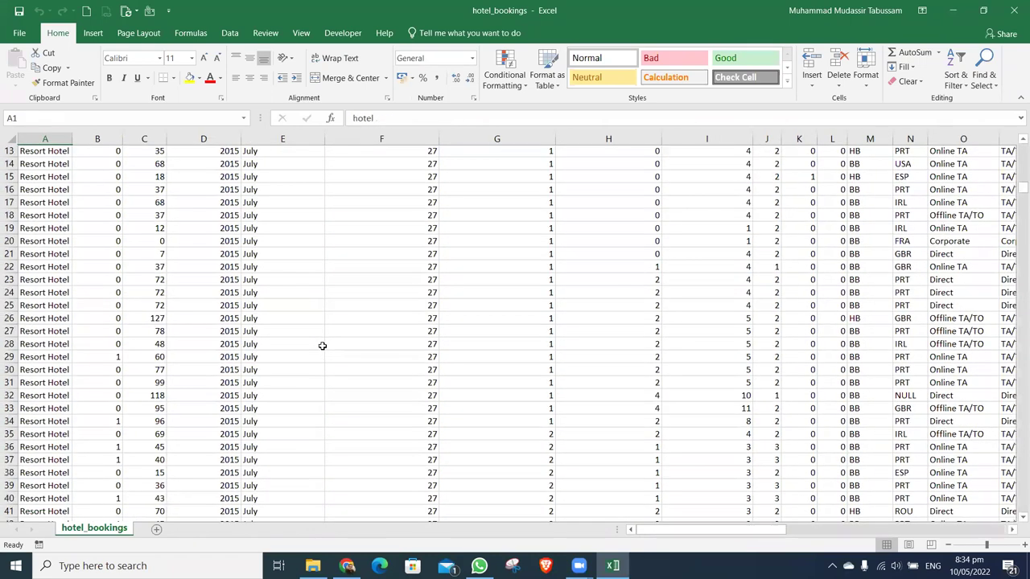
{"action": "key", "text": "ctrl+shift+l"}
{"action": "key", "text": "alt+Down"}
{"action": "key", "text": "Escape"}
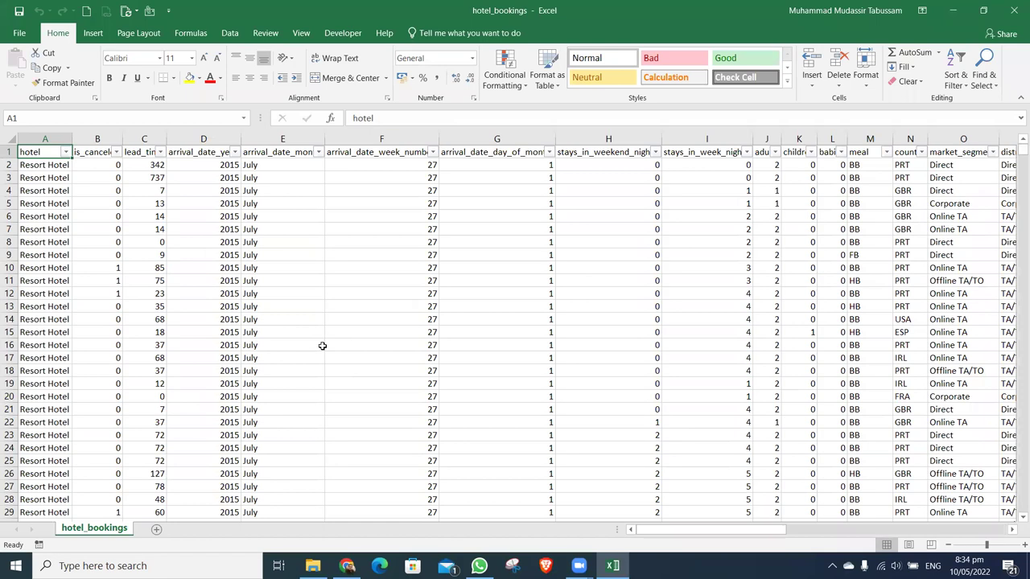
{"action": "key", "text": "Right"}
{"action": "key", "text": "alt+Down"}
{"action": "key", "text": "Escape"}
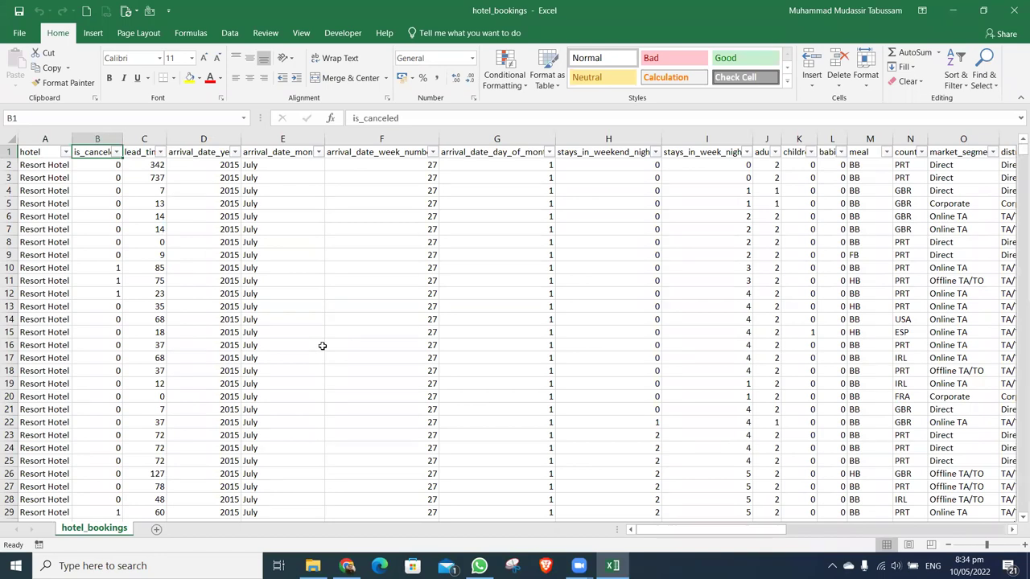
{"action": "key", "text": "Left"}
Select and copy the entire booking data range down to row 119391
{"action": "key", "text": "ctrl+shift+End"}
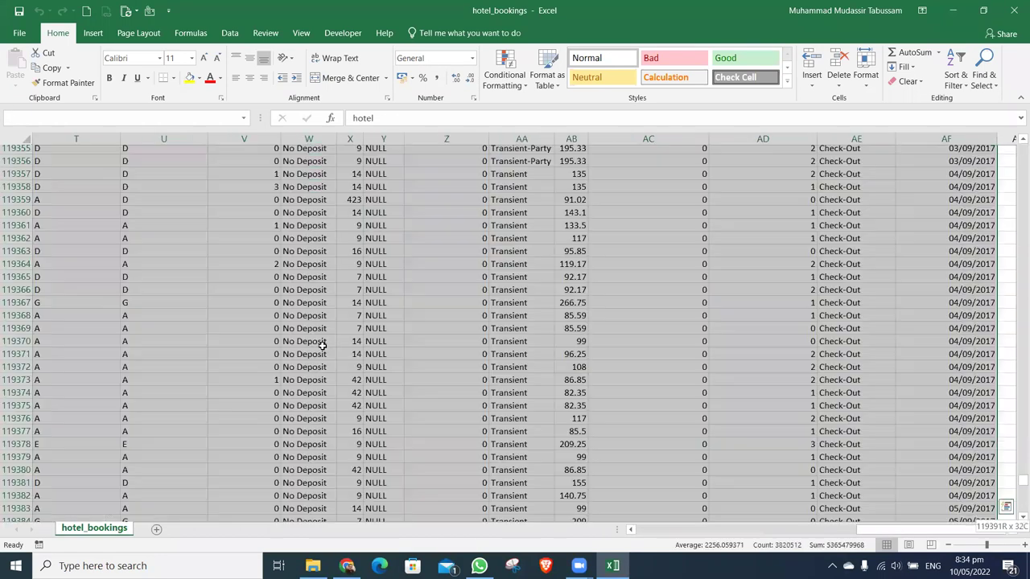
{"action": "key", "text": "ctrl+c"}
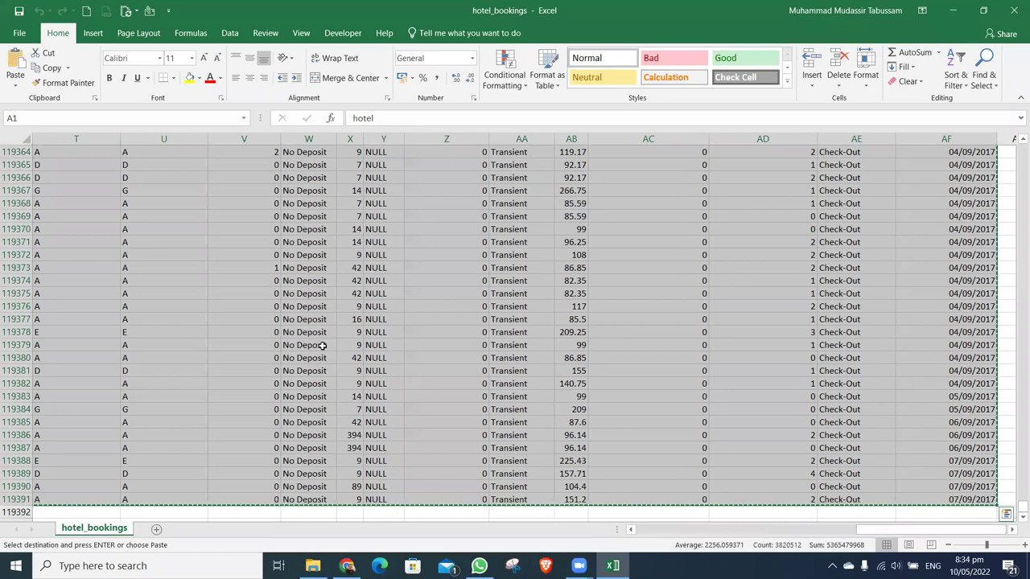
{"action": "key", "text": "alt+Tab"}
{"action": "key", "text": "alt+Tab"}
{"action": "key", "text": "alt+Tab"}
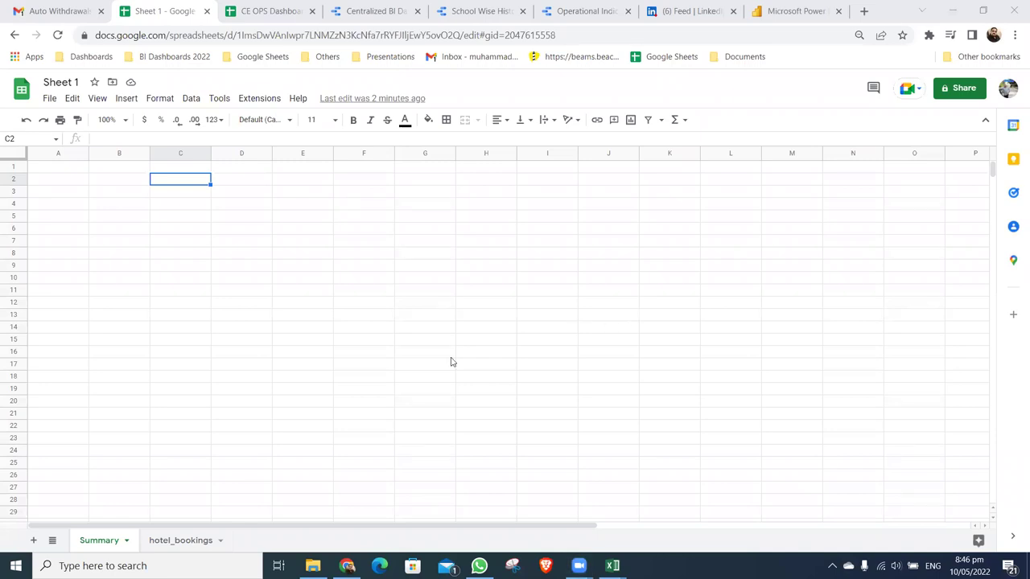
Move between the hotel_bookings and Summary tabs, ending on the hotel_bookings data sheet
{"action": "left_click", "coordinate": [205, 545]}
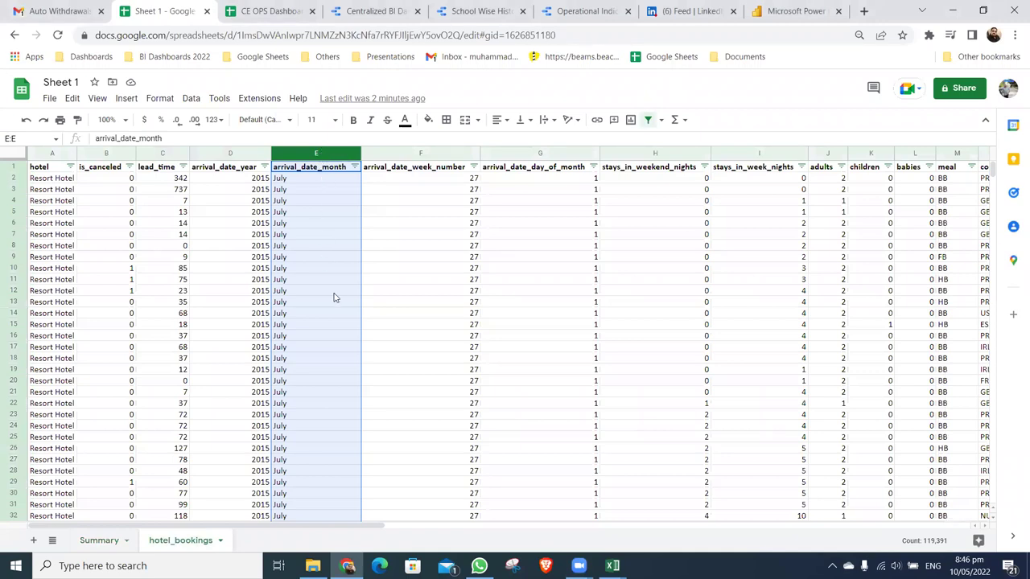
{"action": "left_click", "coordinate": [95, 543]}
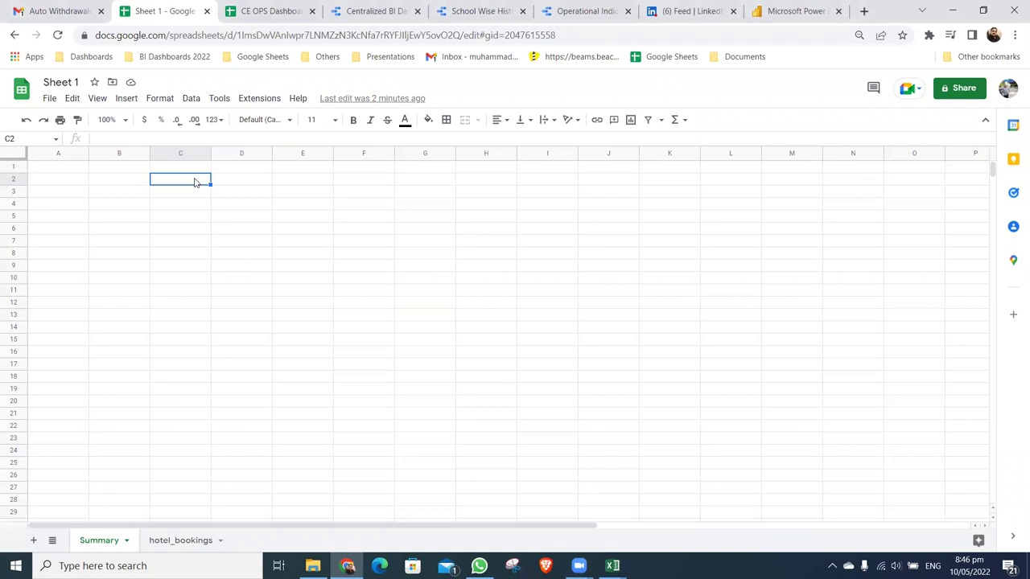
{"action": "left_click", "coordinate": [193, 542]}
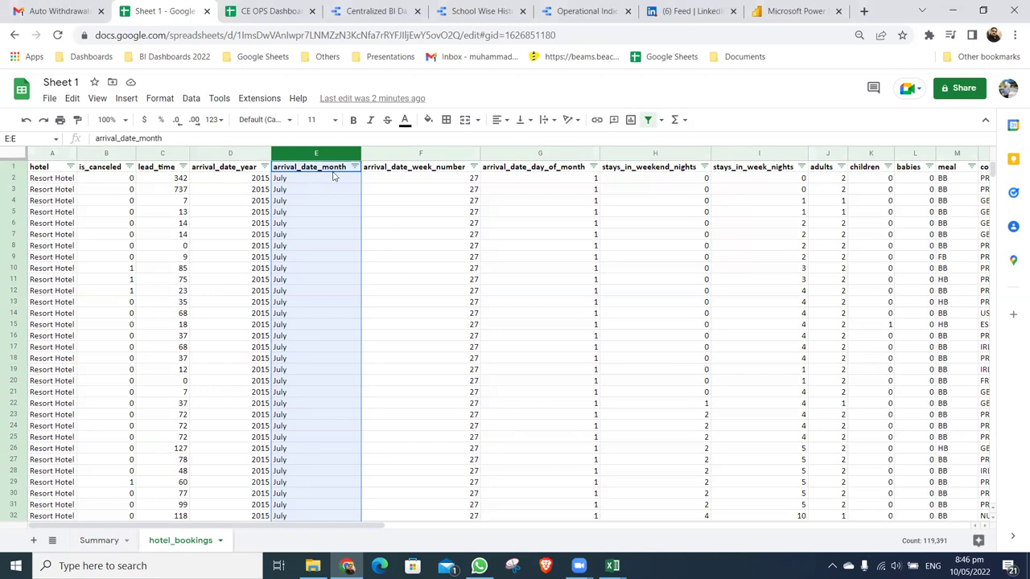
{"action": "left_click", "coordinate": [355, 168]}
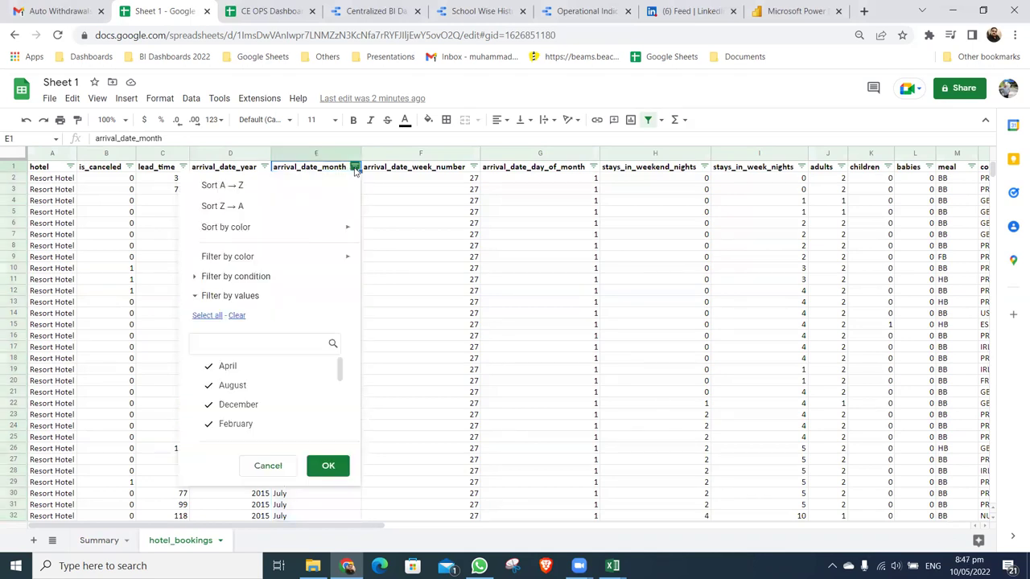
{"action": "left_click", "coordinate": [287, 465]}
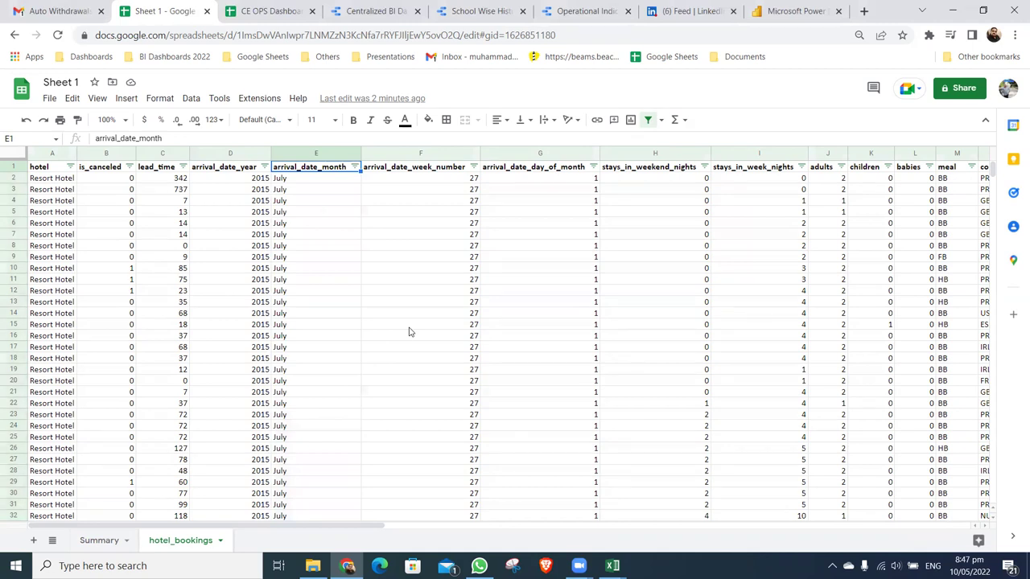
{"action": "left_click", "coordinate": [332, 153]}
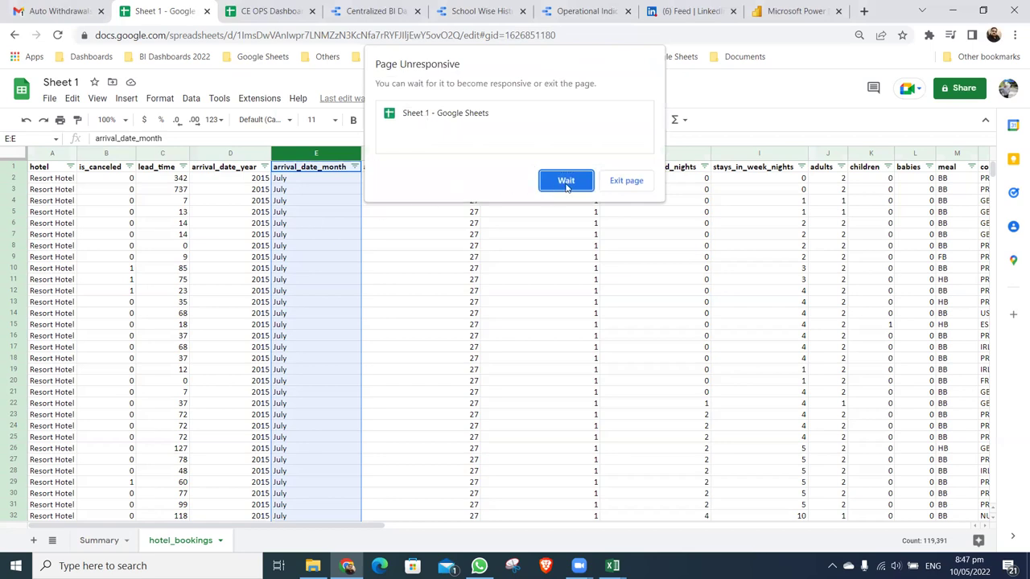
{"action": "left_click", "coordinate": [568, 180]}
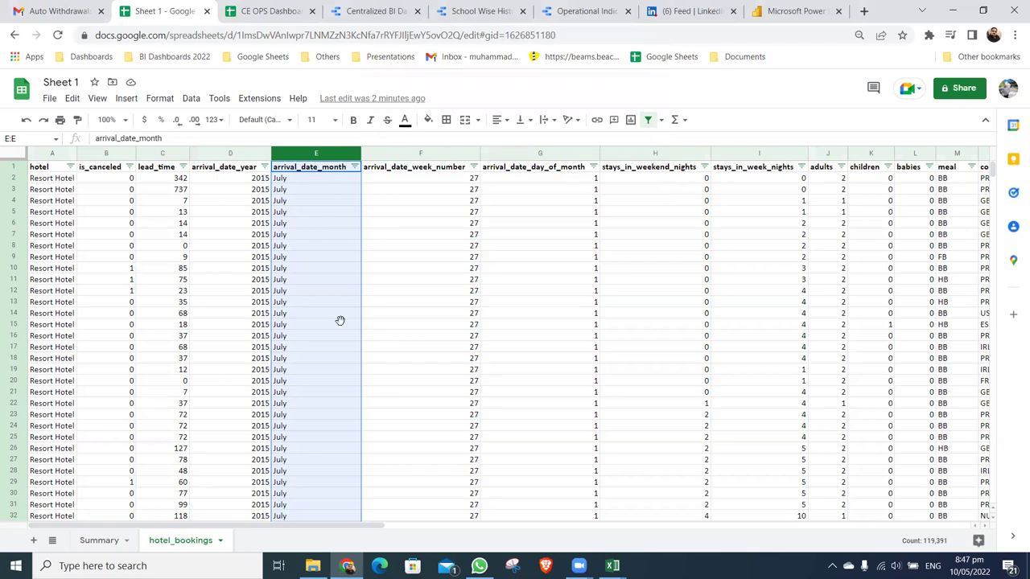
{"action": "left_click", "coordinate": [613, 566]}
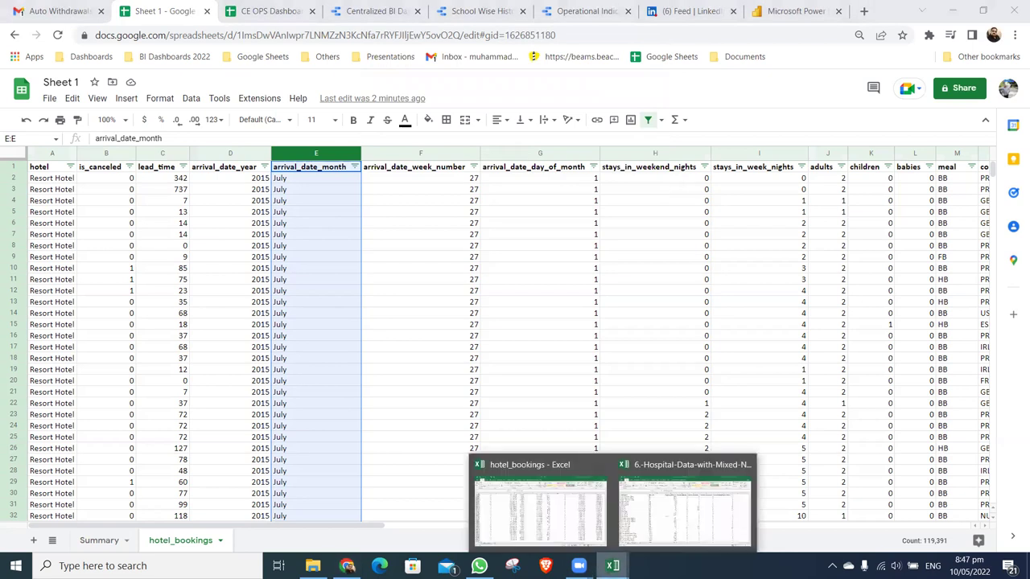
{"action": "left_click", "coordinate": [684, 507]}
{"action": "scroll", "coordinate": [334, 379], "scroll_direction": "down", "scroll_amount": 9}
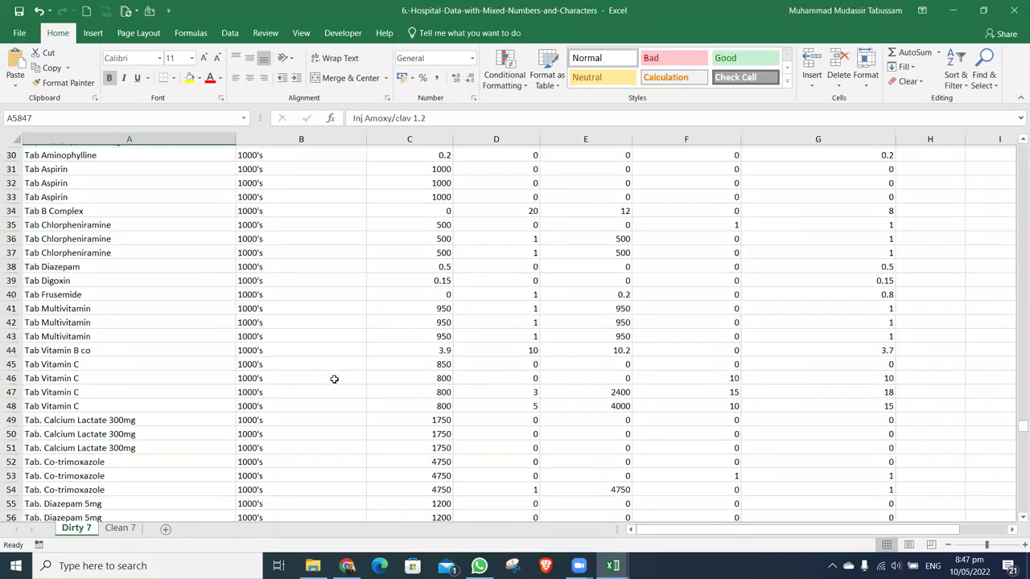
{"action": "scroll", "coordinate": [334, 380], "scroll_direction": "down", "scroll_amount": 3}
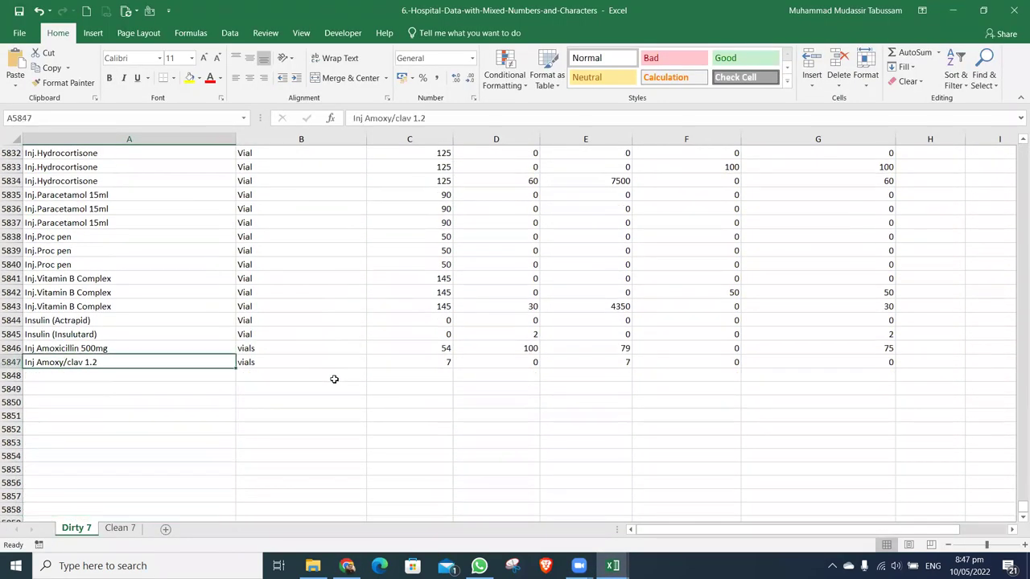
{"action": "key", "text": "ctrl+Home"}
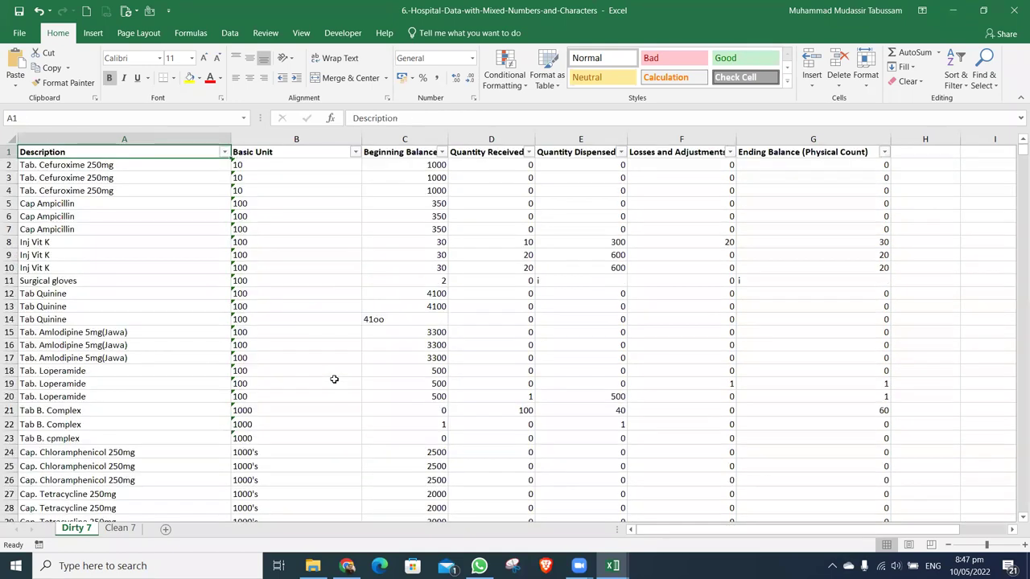
{"action": "left_click", "coordinate": [357, 563]}
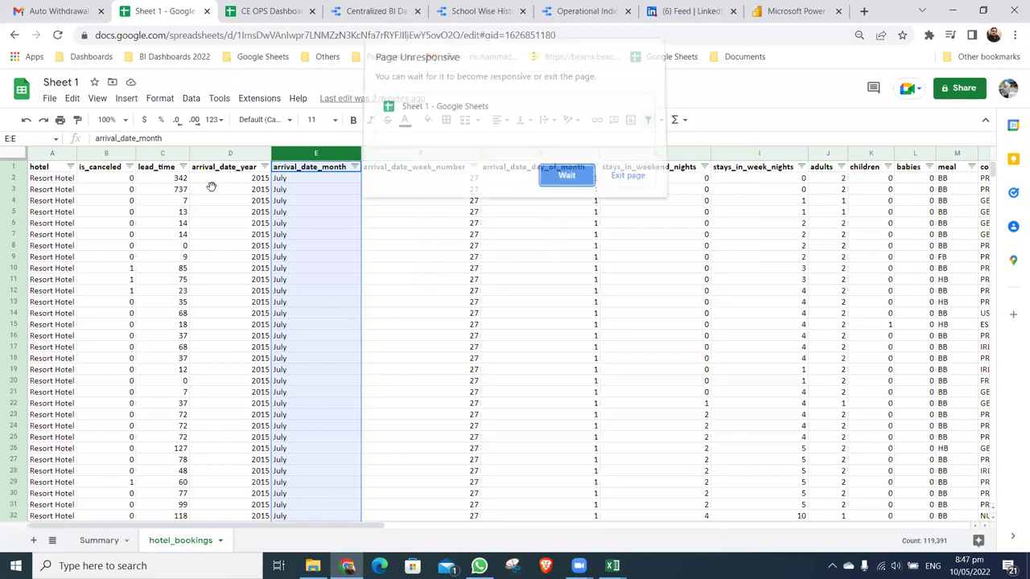
Exit the unresponsive page and reload the crashed Google Sheets tab
{"action": "left_click", "coordinate": [622, 182]}
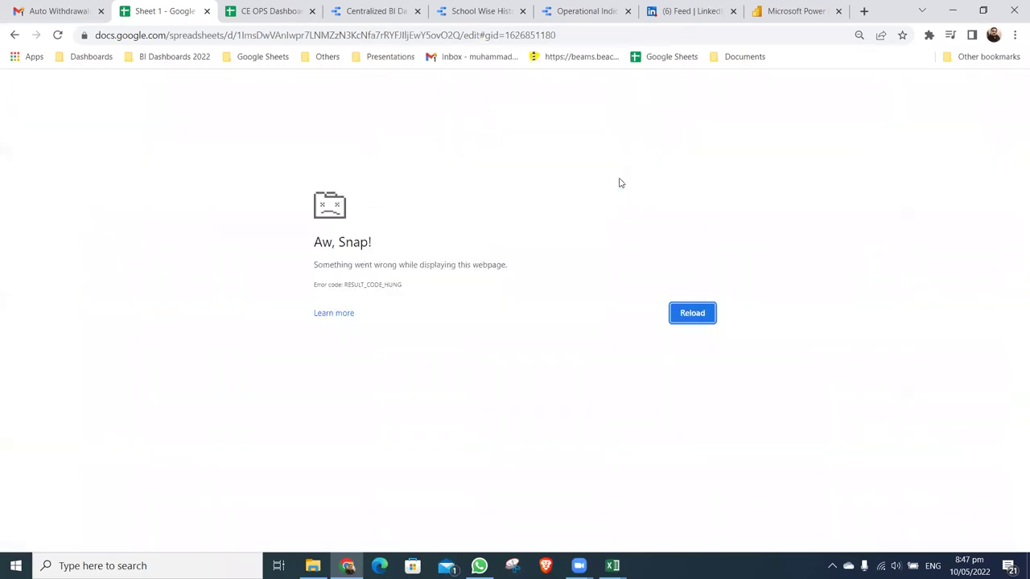
{"action": "left_click", "coordinate": [680, 319]}
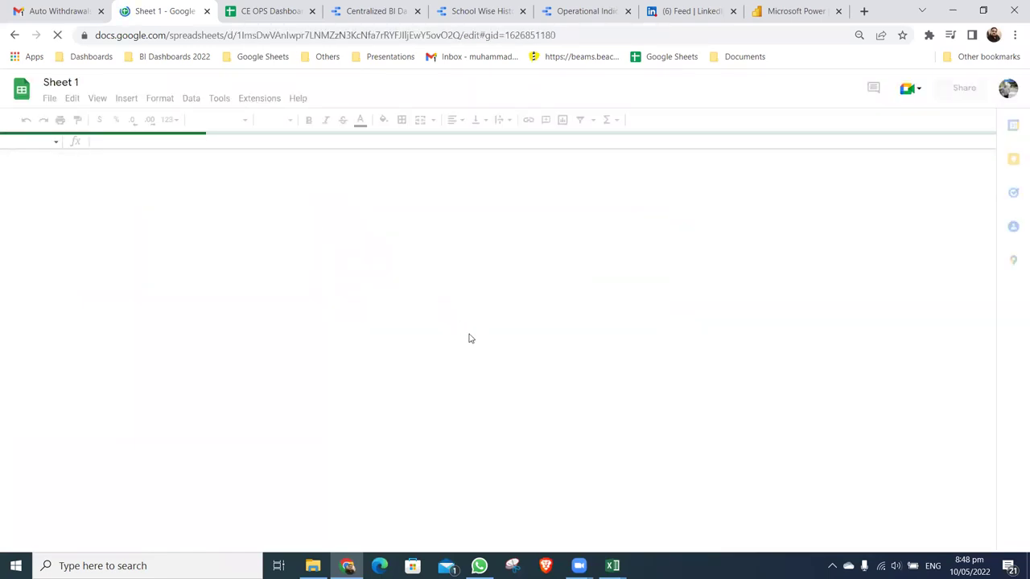
Switch among Excel, the file folder and the browser to locate the hospital data file
{"action": "mouse_move", "coordinate": [613, 566]}
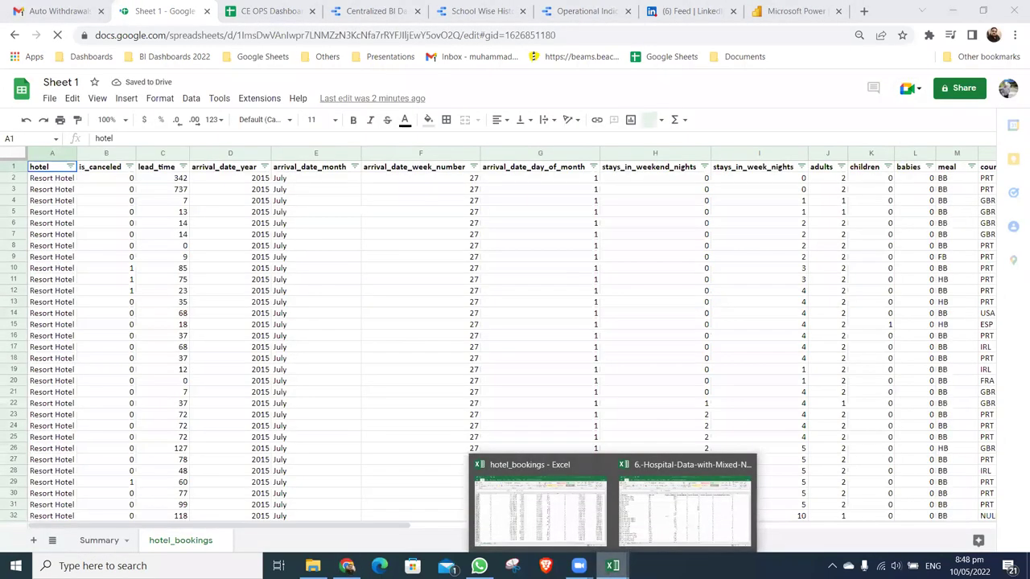
{"action": "left_click", "coordinate": [697, 483]}
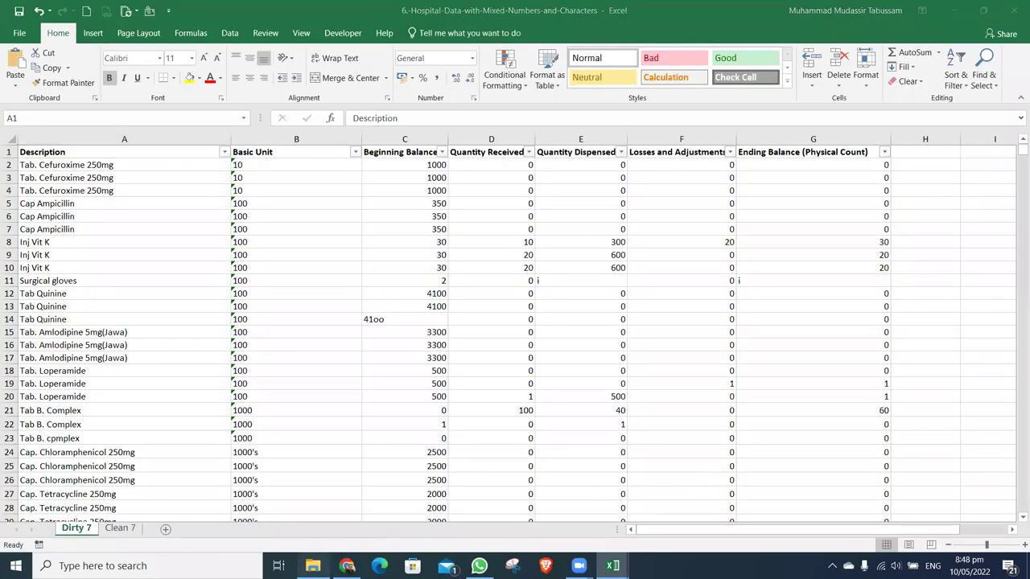
{"action": "key", "text": "alt+Tab"}
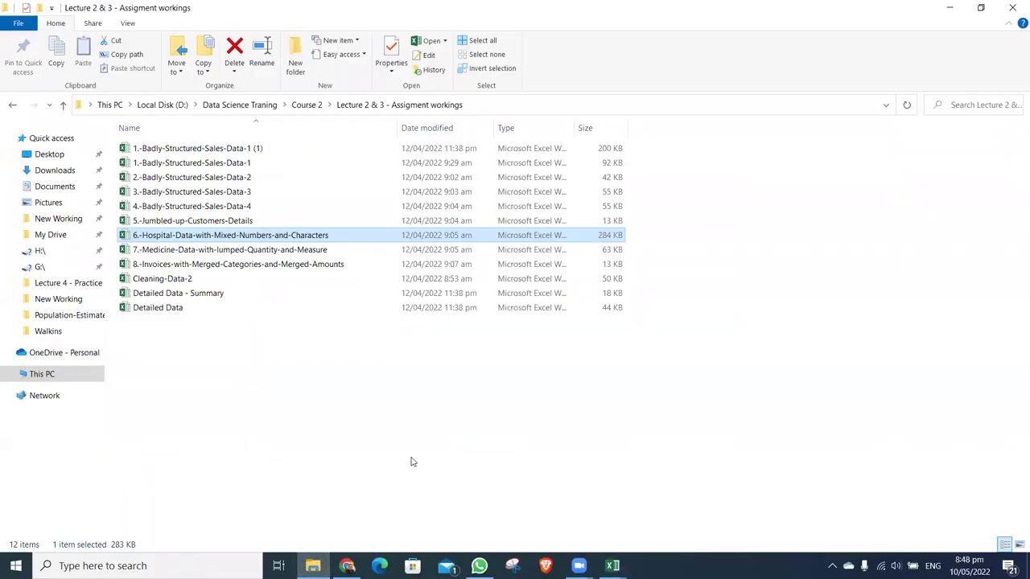
{"action": "left_click", "coordinate": [313, 566]}
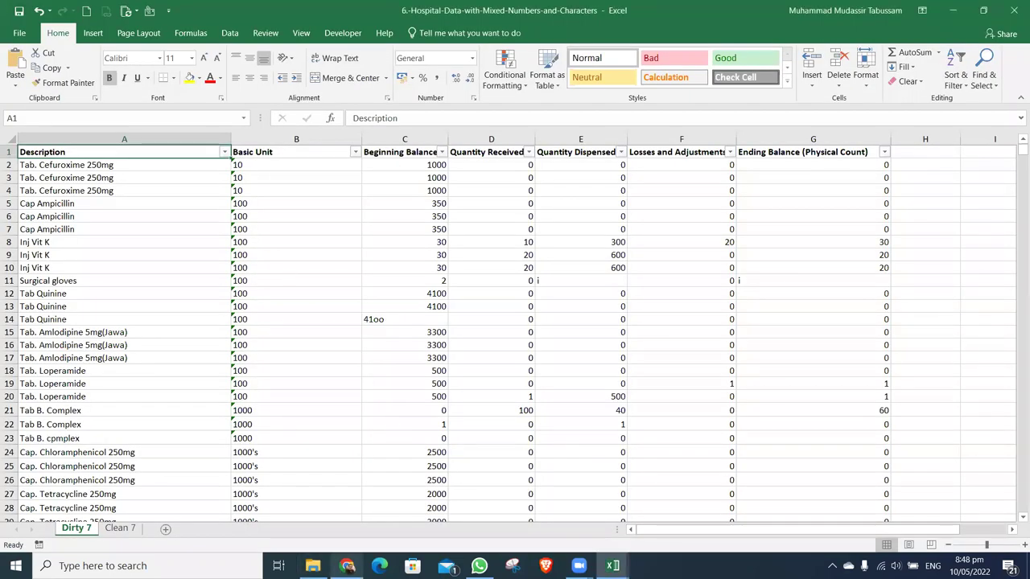
{"action": "key", "text": "alt+Tab"}
Import 6.-Hospital-Data-with-Mixed-Numbers-and-Characters.xlsx with Replace spreadsheet as the import location
{"action": "left_click", "coordinate": [49, 98]}
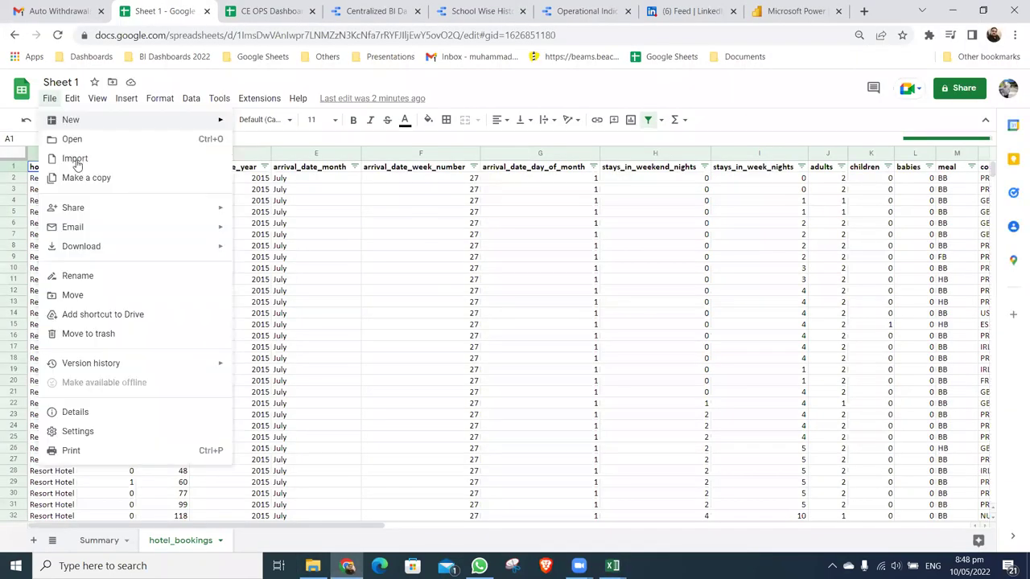
{"action": "left_click", "coordinate": [75, 158]}
{"action": "left_click", "coordinate": [420, 163]}
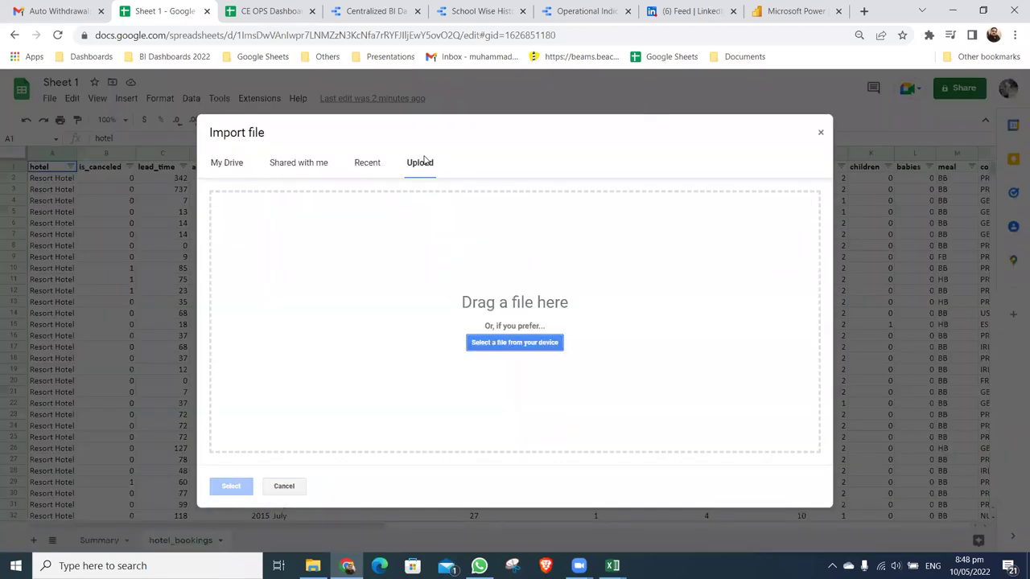
{"action": "left_click", "coordinate": [514, 342]}
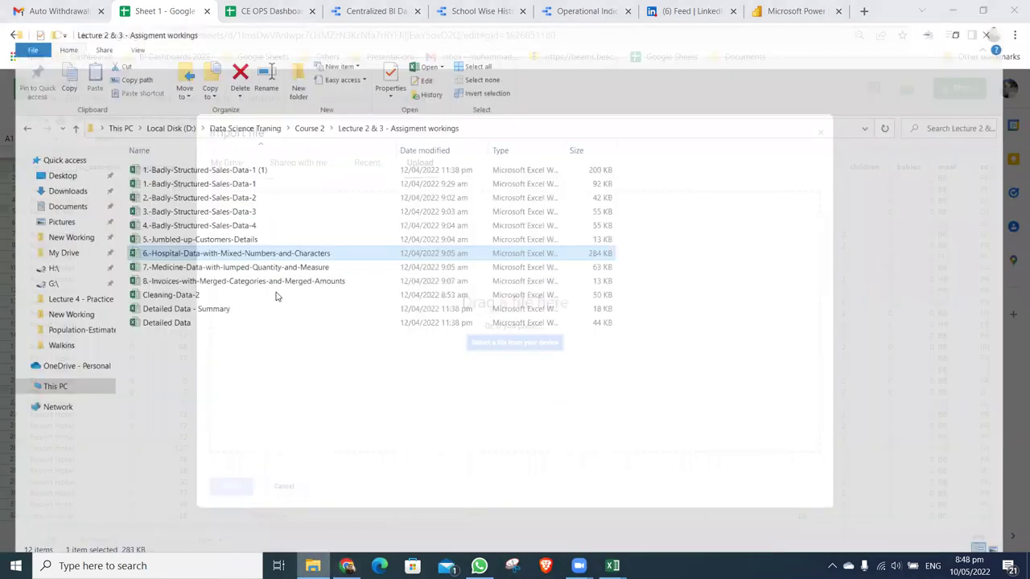
{"action": "left_click_drag", "start_coordinate": [294, 286], "coordinate": [530, 375]}
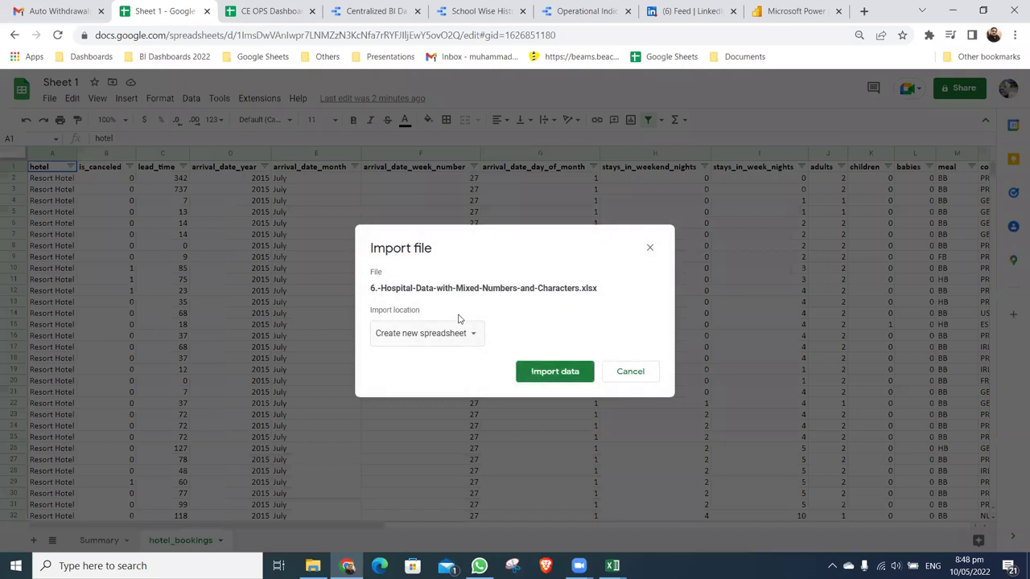
{"action": "left_click", "coordinate": [452, 339]}
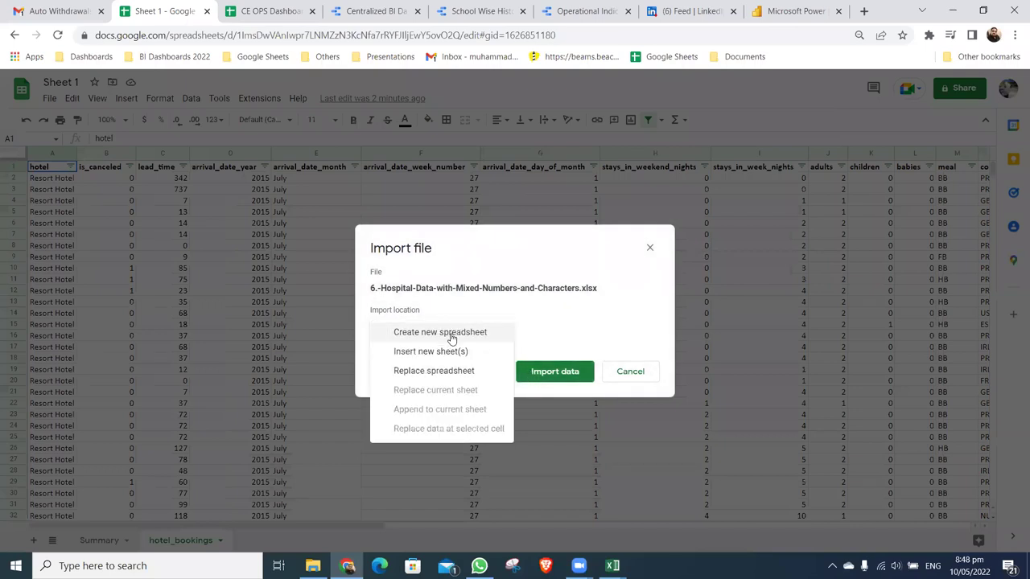
{"action": "left_click", "coordinate": [449, 370]}
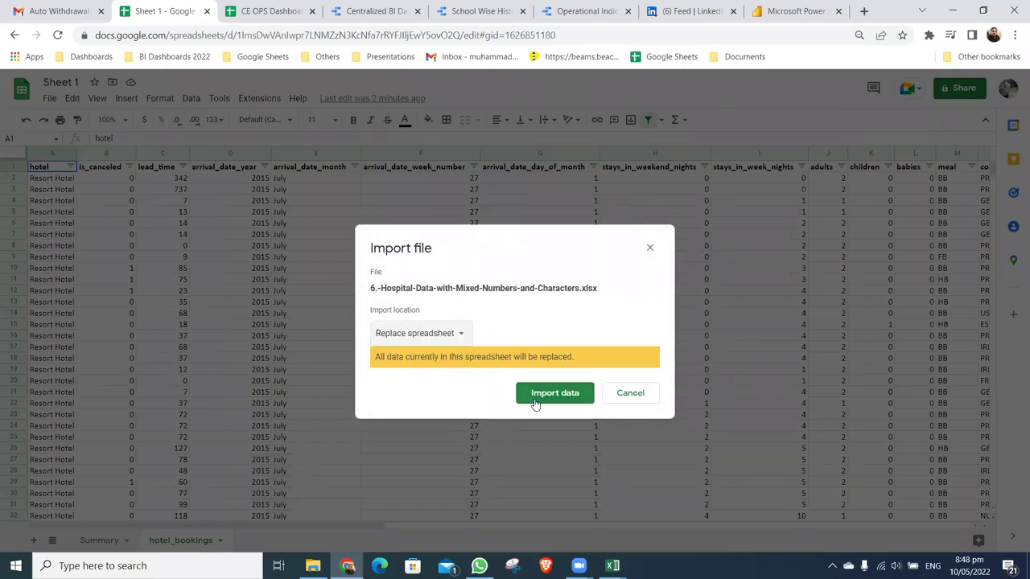
{"action": "left_click", "coordinate": [535, 402]}
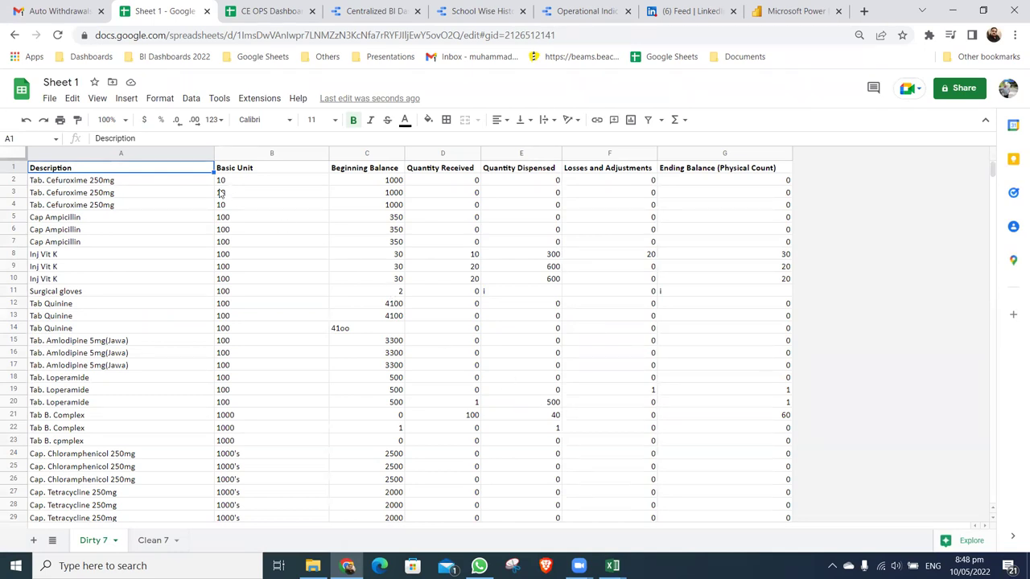
Add a filter to Dirty 7's Description column A and browse its values without changing anything
{"action": "left_click", "coordinate": [181, 154]}
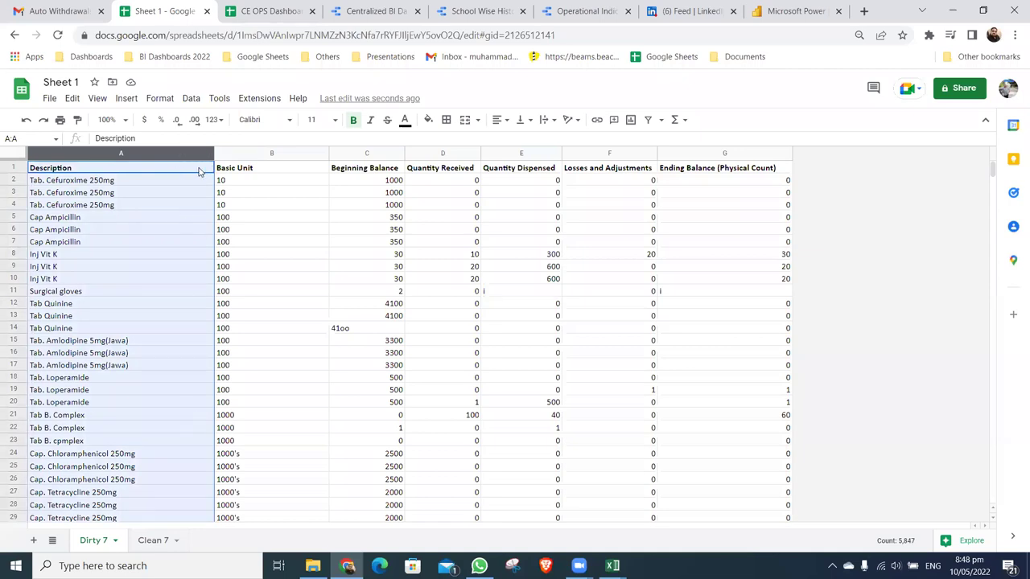
{"action": "left_click", "coordinate": [649, 119]}
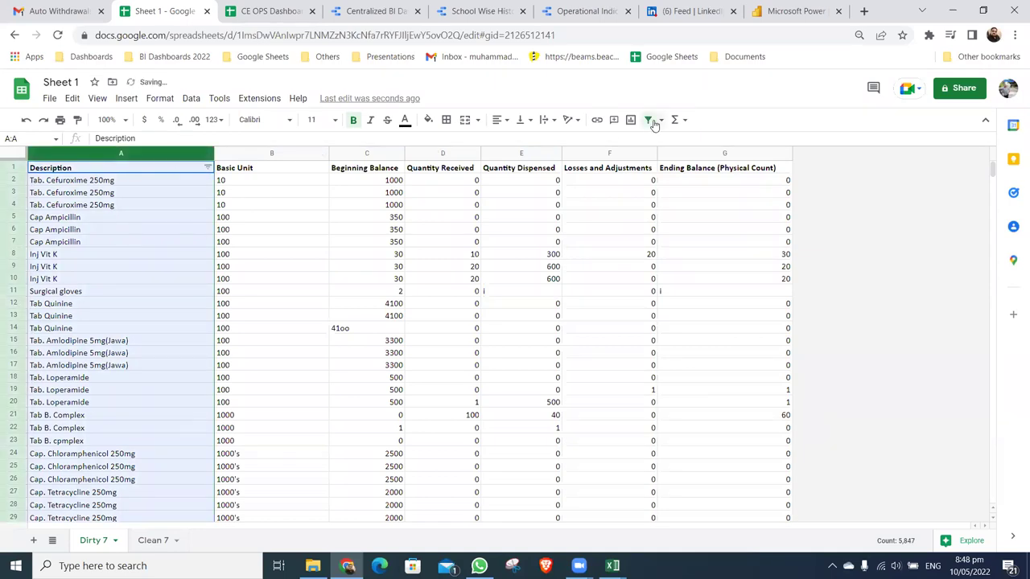
{"action": "left_click", "coordinate": [208, 166]}
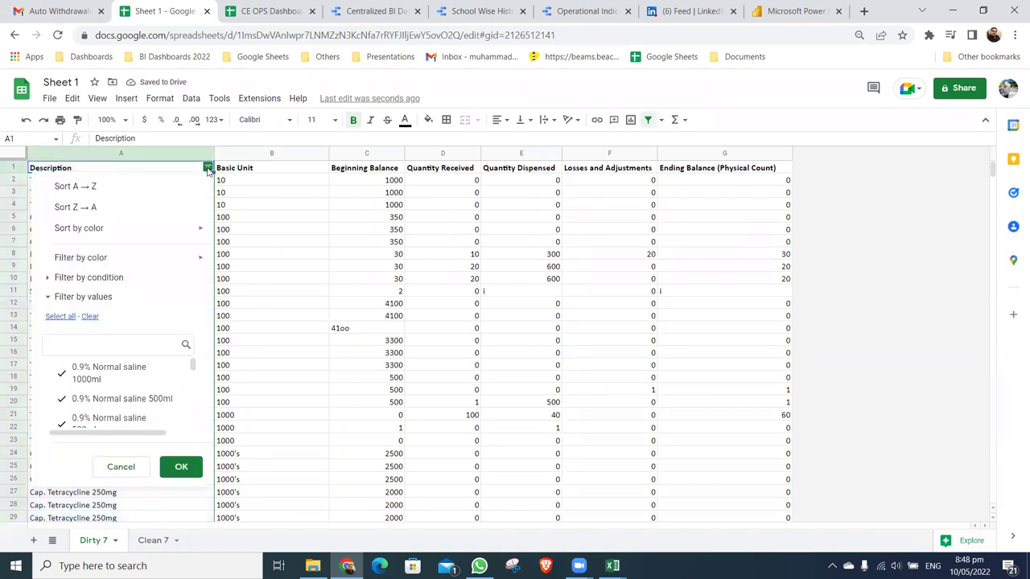
{"action": "left_click_drag", "start_coordinate": [193, 366], "coordinate": [192, 412]}
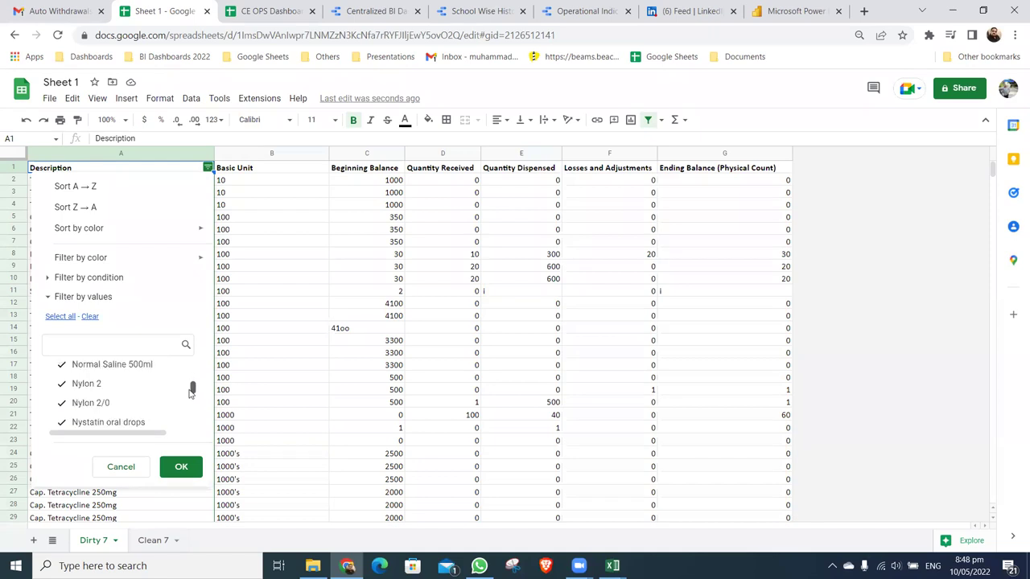
{"action": "left_click", "coordinate": [139, 467]}
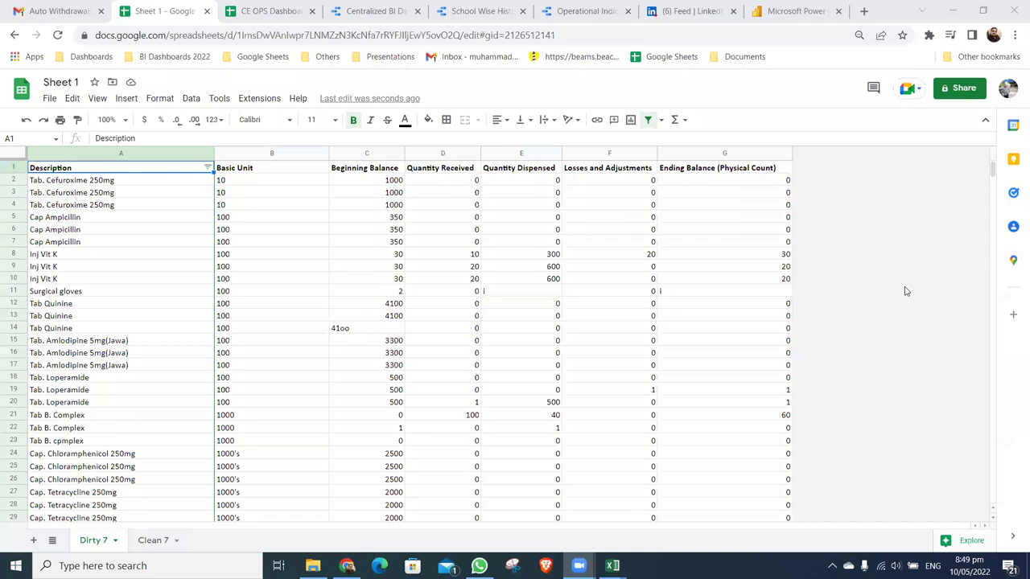
Confirm the Description data ends at row 5847, then copy the whole column A
{"action": "left_click", "coordinate": [150, 153]}
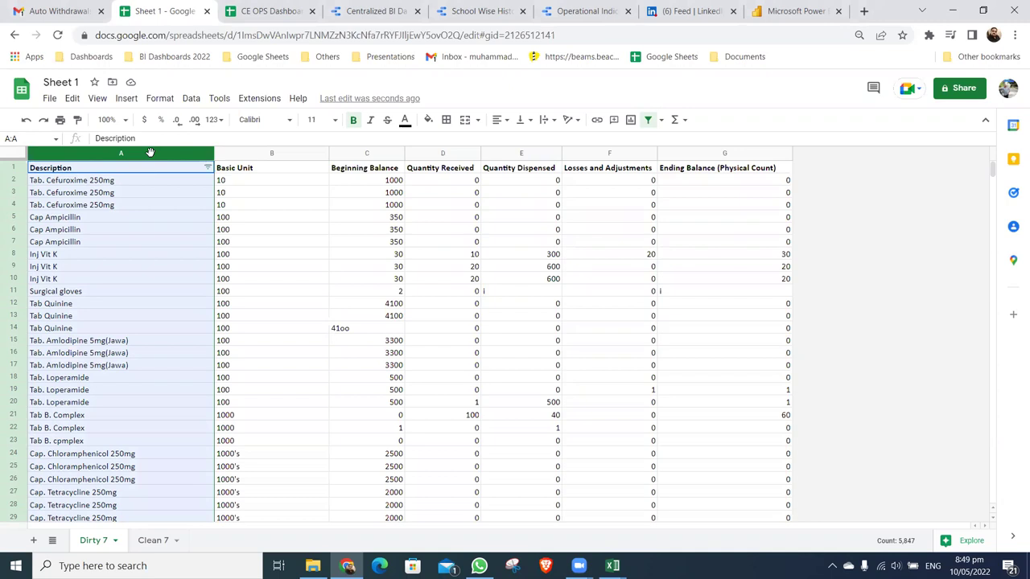
{"action": "key", "text": "Down"}
{"action": "key", "text": "ctrl+Down"}
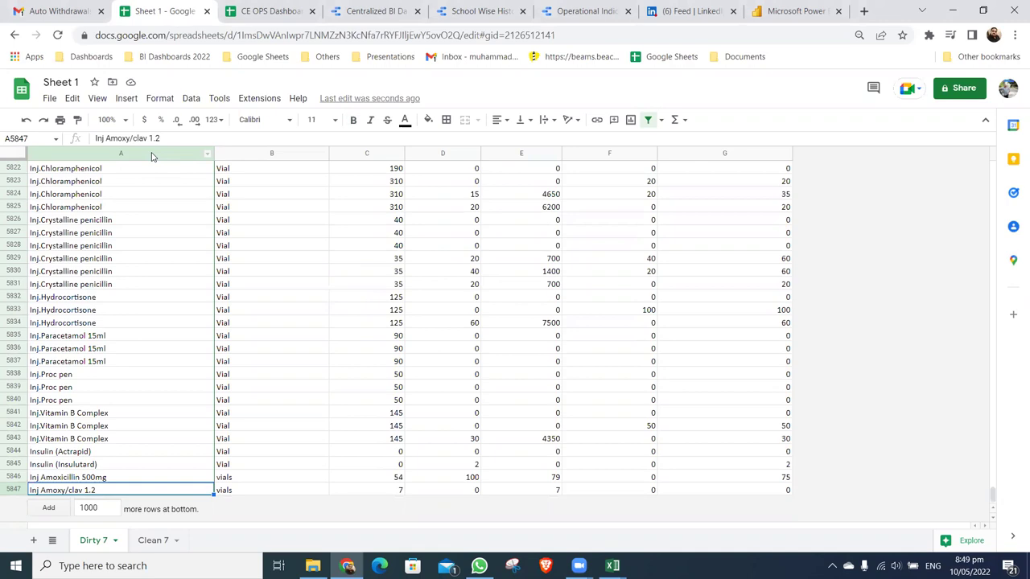
{"action": "key", "text": "ctrl+Up"}
{"action": "left_click", "coordinate": [150, 153]}
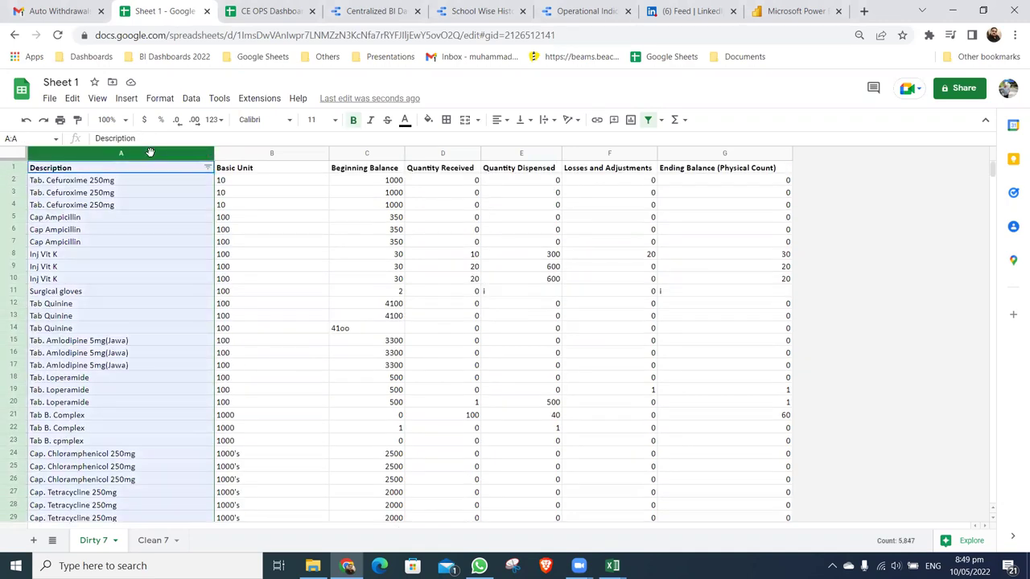
{"action": "right_click", "coordinate": [149, 153]}
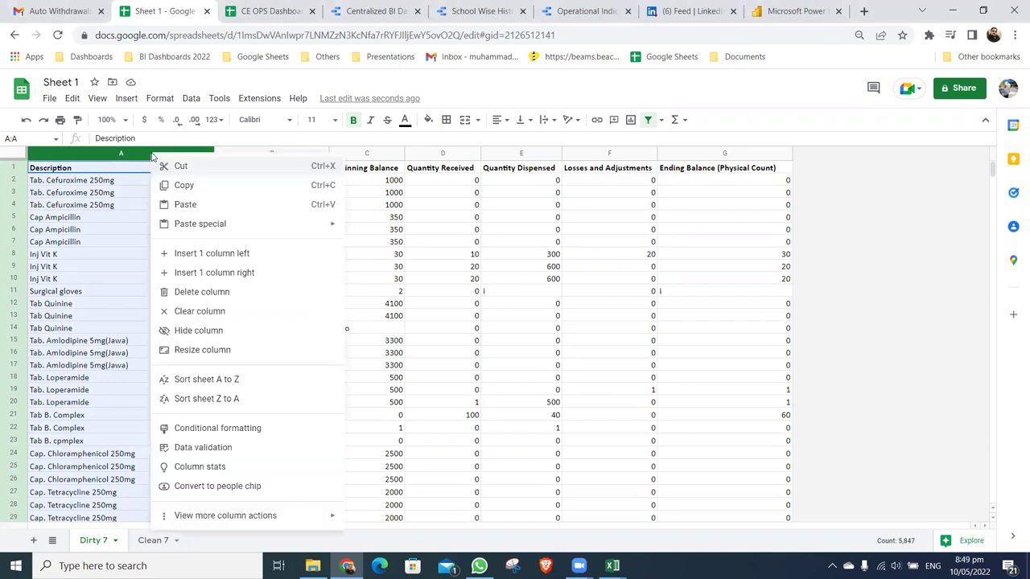
{"action": "left_click", "coordinate": [184, 186]}
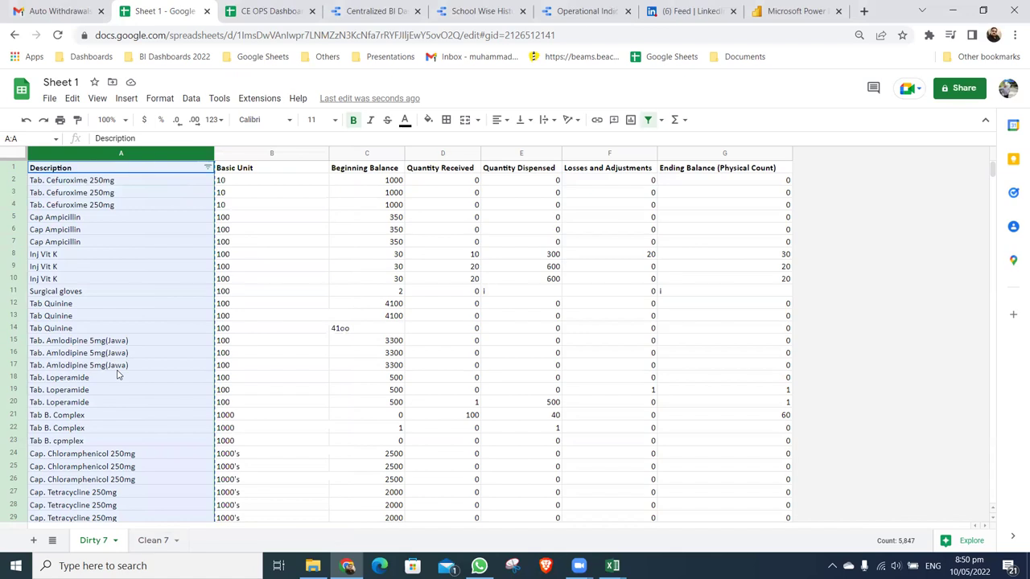
Add a new Sheet1, paste only the Description values into column A, and autofit its width
{"action": "left_click", "coordinate": [152, 547]}
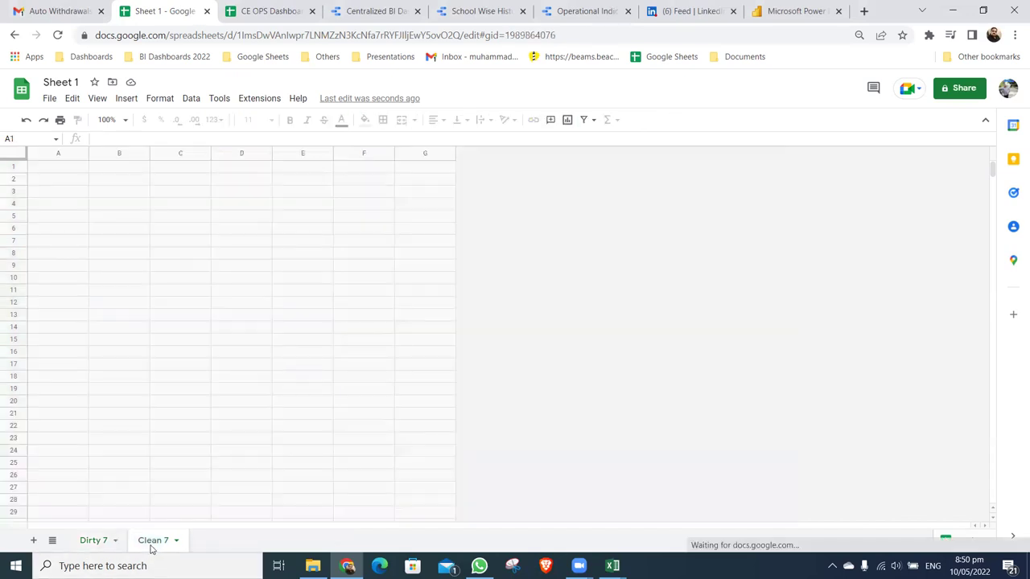
{"action": "left_click", "coordinate": [33, 540]}
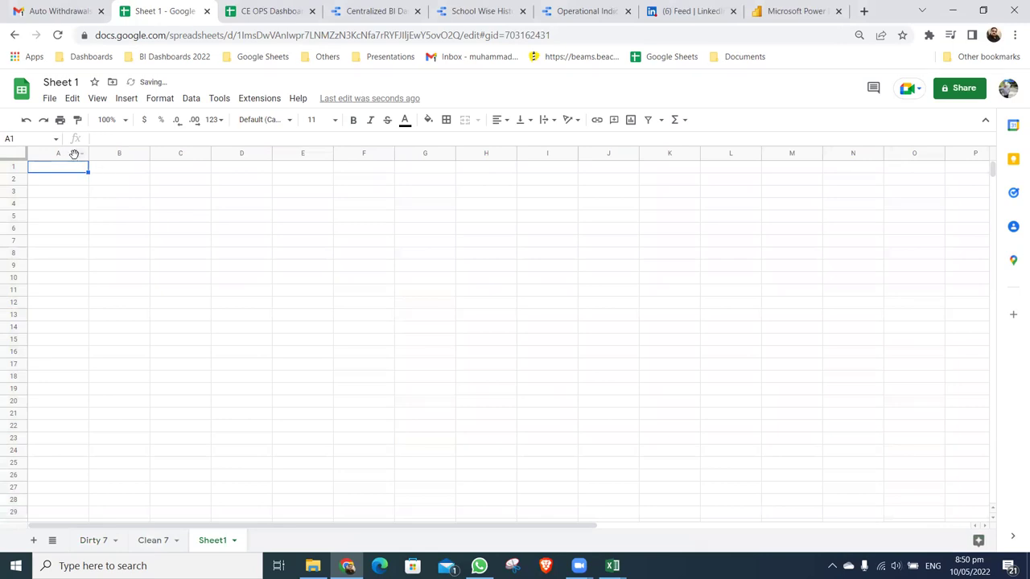
{"action": "right_click", "coordinate": [74, 156]}
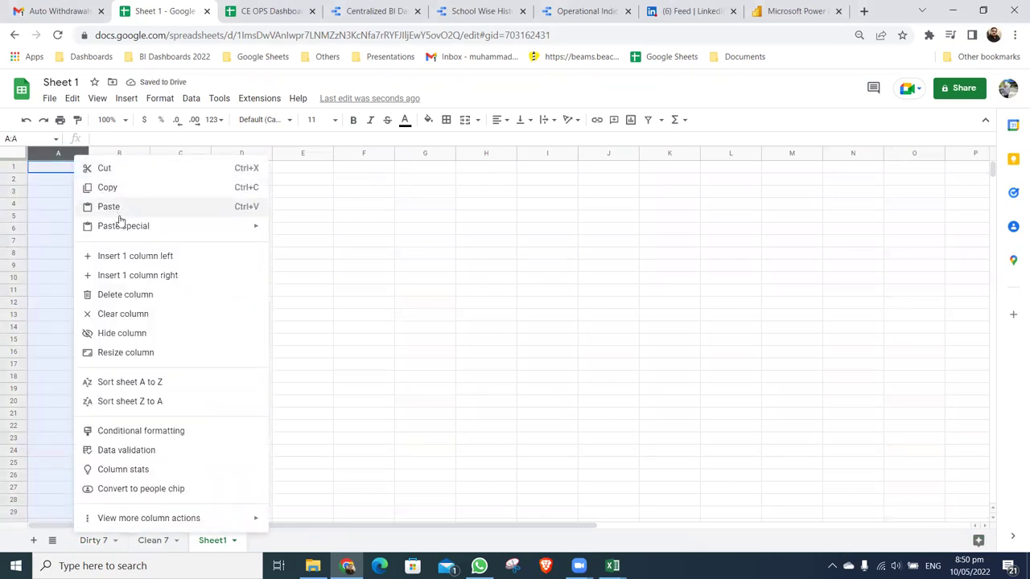
{"action": "mouse_move", "coordinate": [121, 227]}
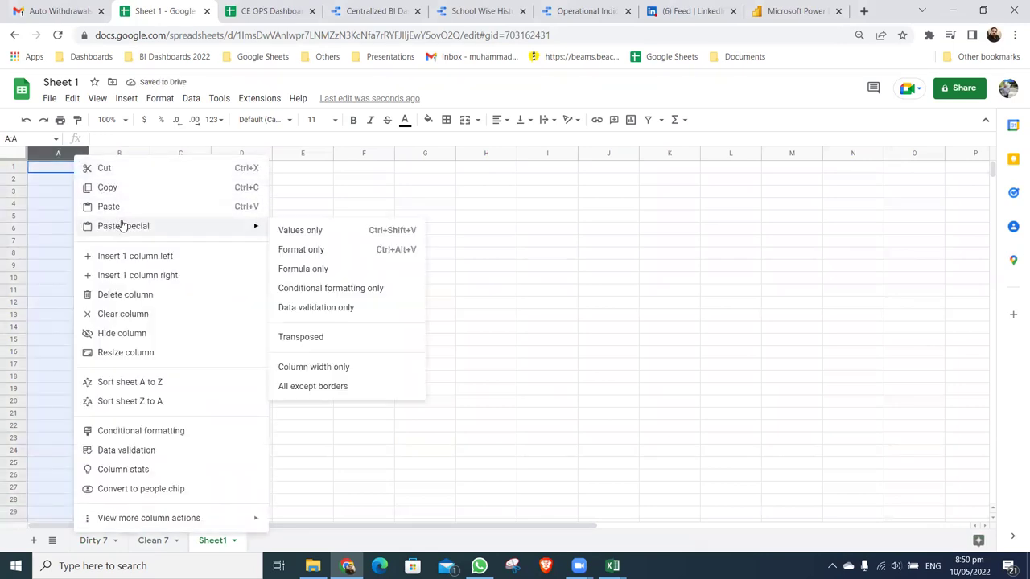
{"action": "left_click", "coordinate": [320, 233]}
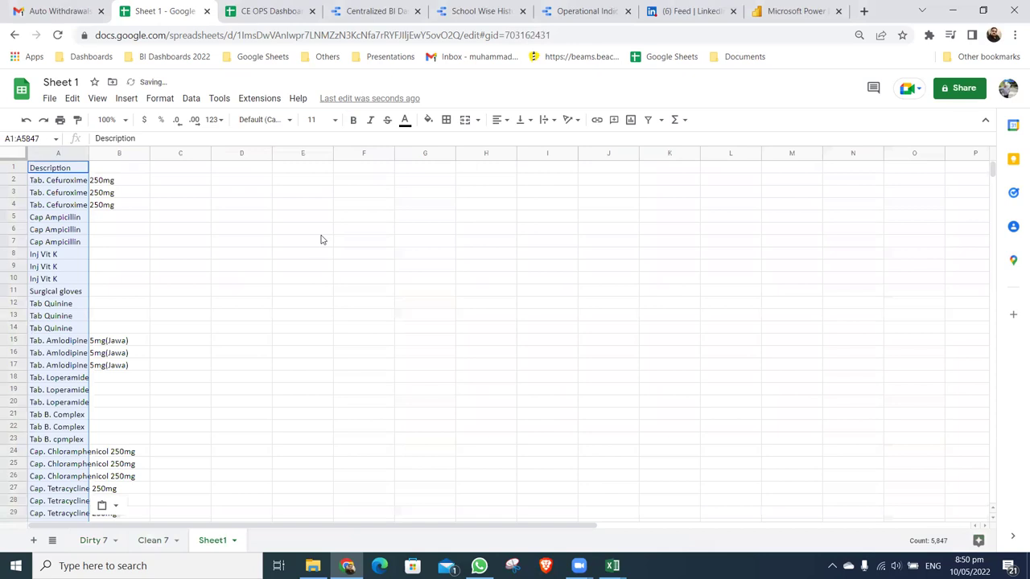
{"action": "double_click", "coordinate": [89, 153]}
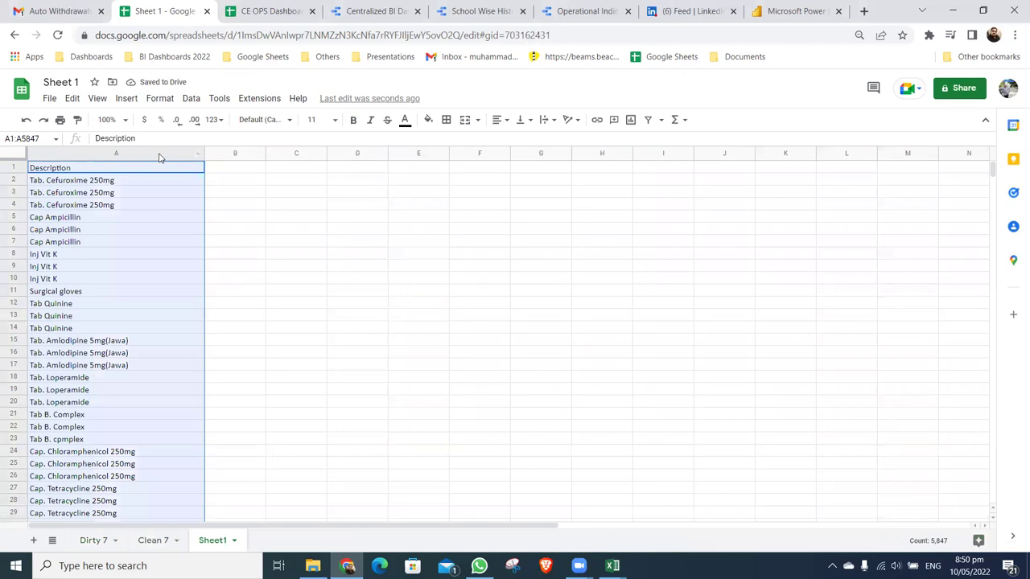
Select Sheet1's column A and bring up Data > Data cleanup with Remove duplicates
{"action": "left_click", "coordinate": [191, 98]}
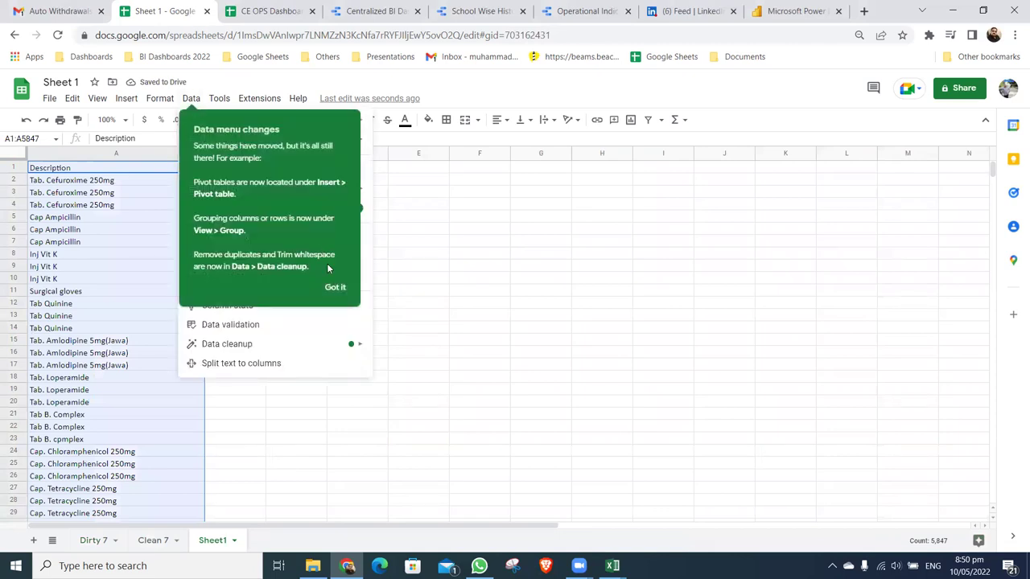
{"action": "left_click", "coordinate": [335, 286]}
{"action": "left_click", "coordinate": [331, 283]}
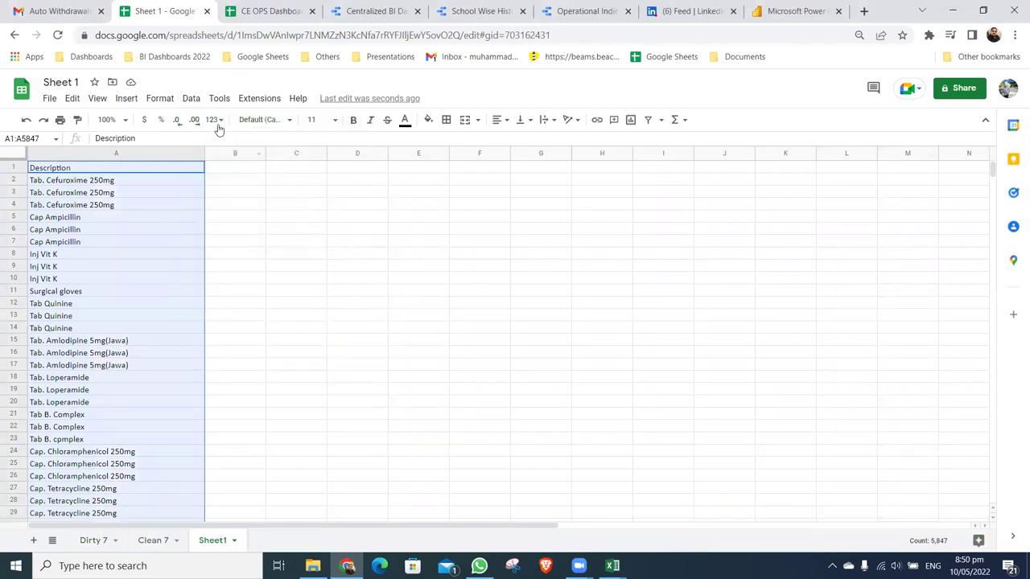
{"action": "left_click", "coordinate": [191, 98]}
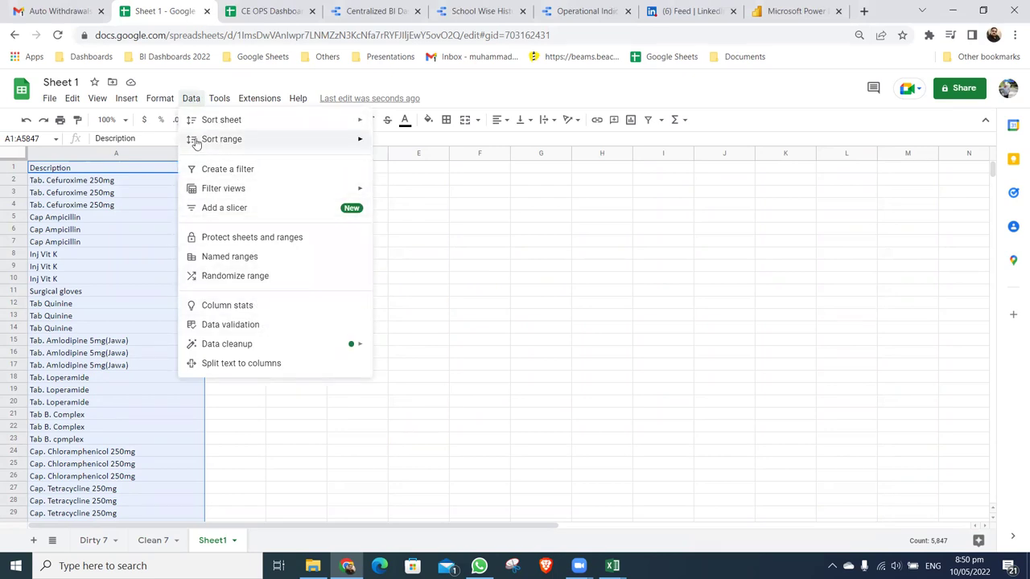
{"action": "mouse_move", "coordinate": [158, 100]}
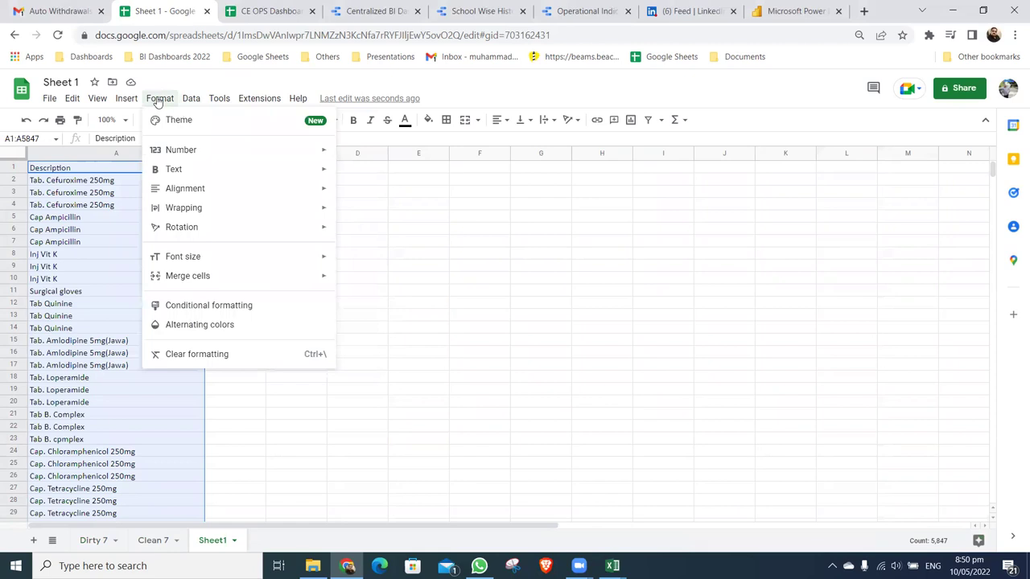
{"action": "mouse_move", "coordinate": [213, 104]}
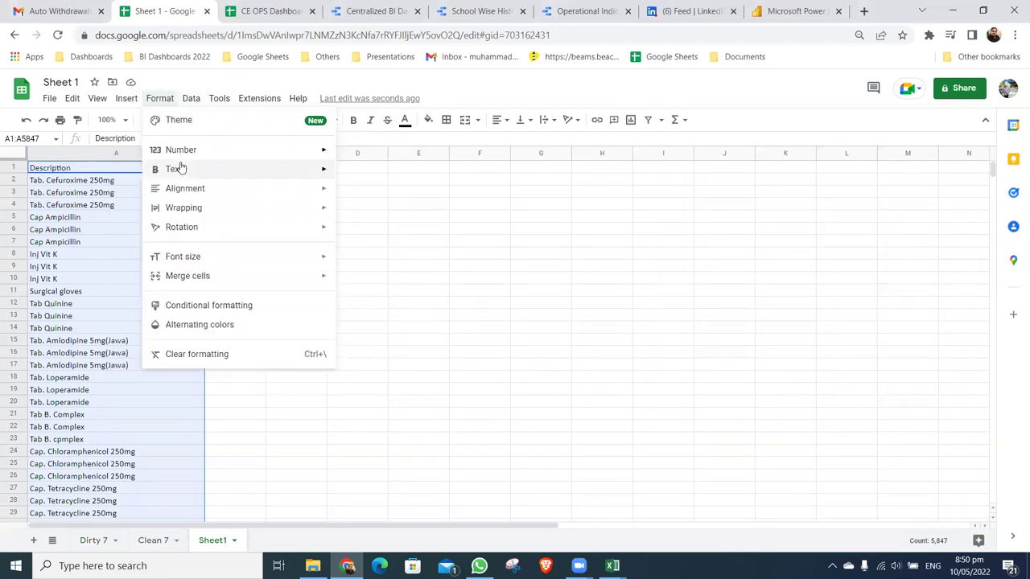
{"action": "mouse_move", "coordinate": [231, 277]}
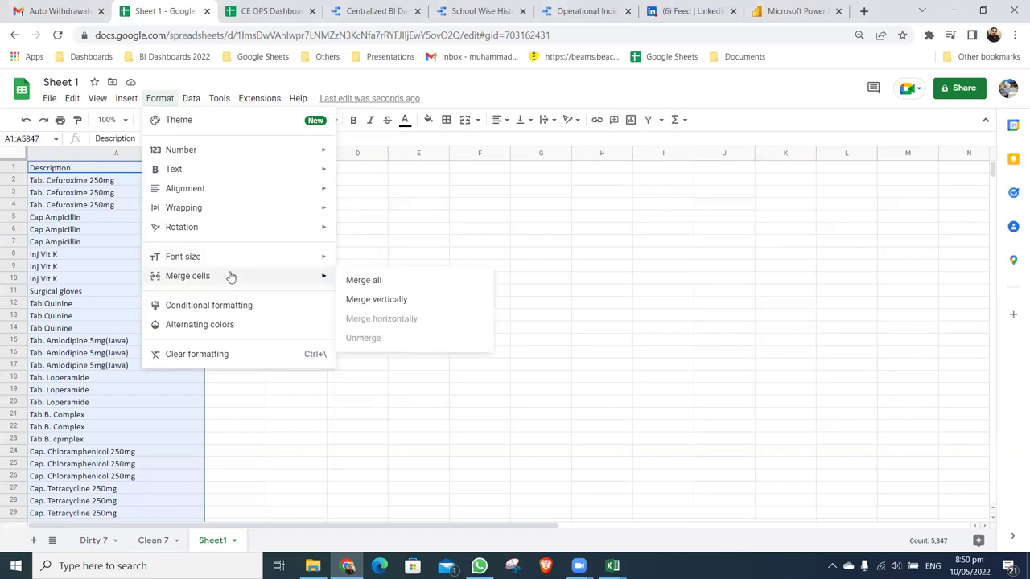
{"action": "left_click", "coordinate": [105, 153]}
{"action": "right_click", "coordinate": [104, 153]}
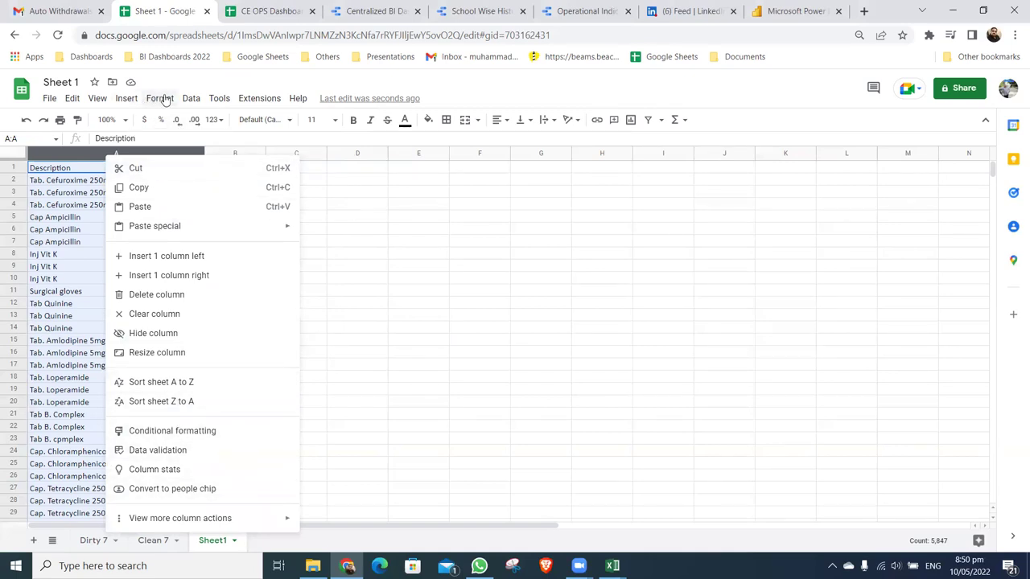
{"action": "left_click", "coordinate": [221, 100]}
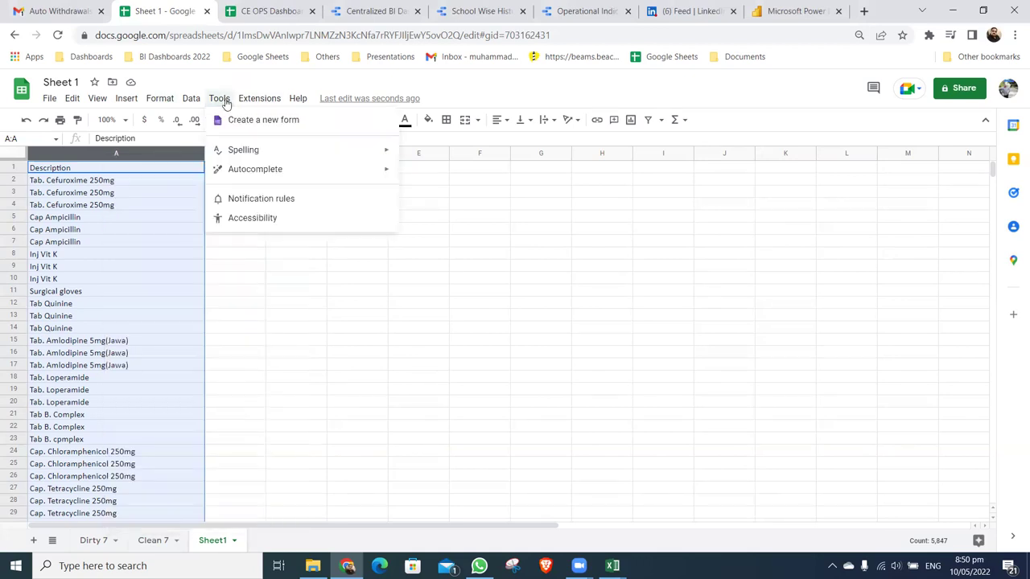
{"action": "mouse_move", "coordinate": [194, 99]}
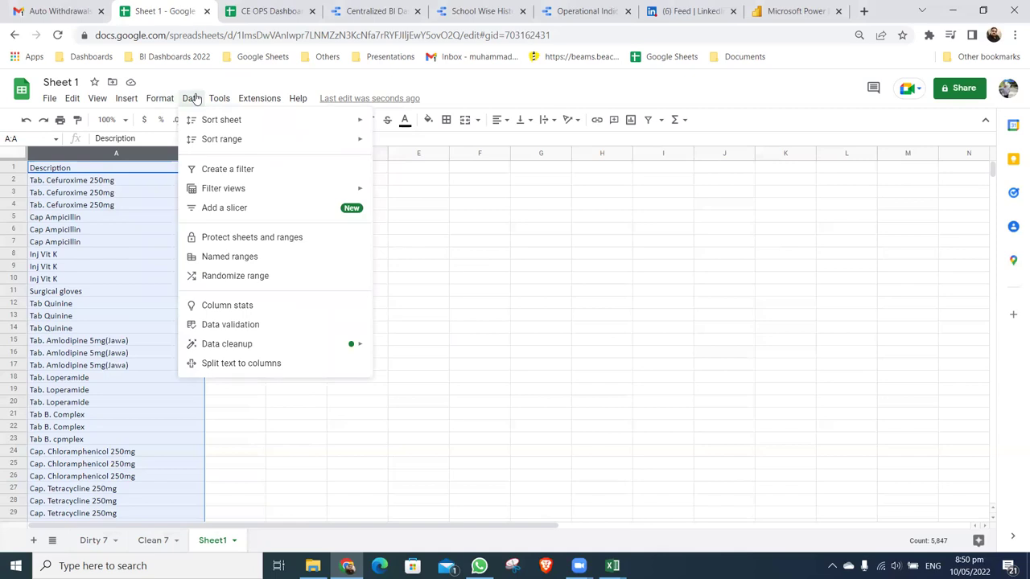
{"action": "mouse_move", "coordinate": [353, 350]}
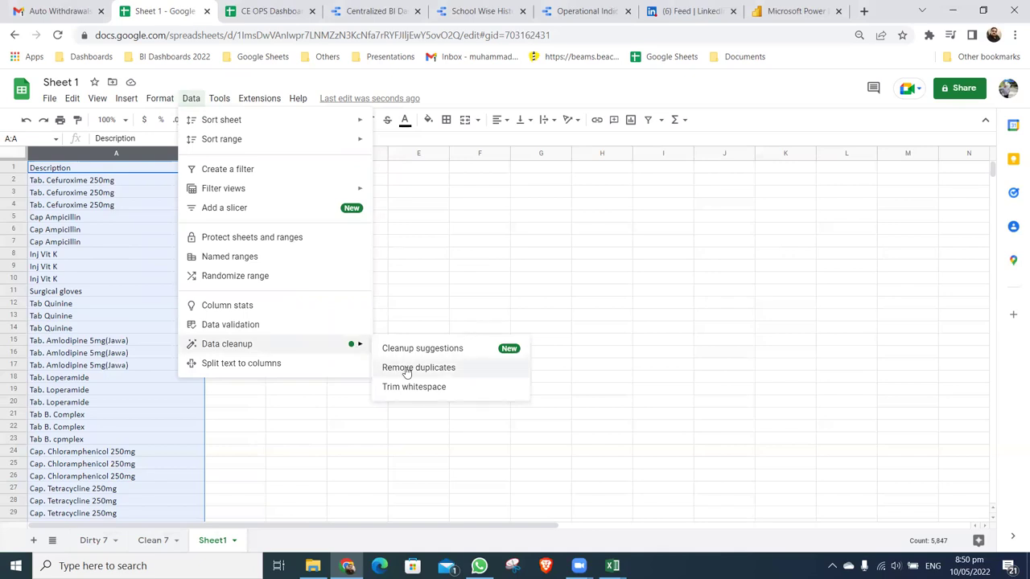
Remove duplicates from Sheet1's column A, dropping 5,327 rows and keeping 520
{"action": "left_click", "coordinate": [406, 372]}
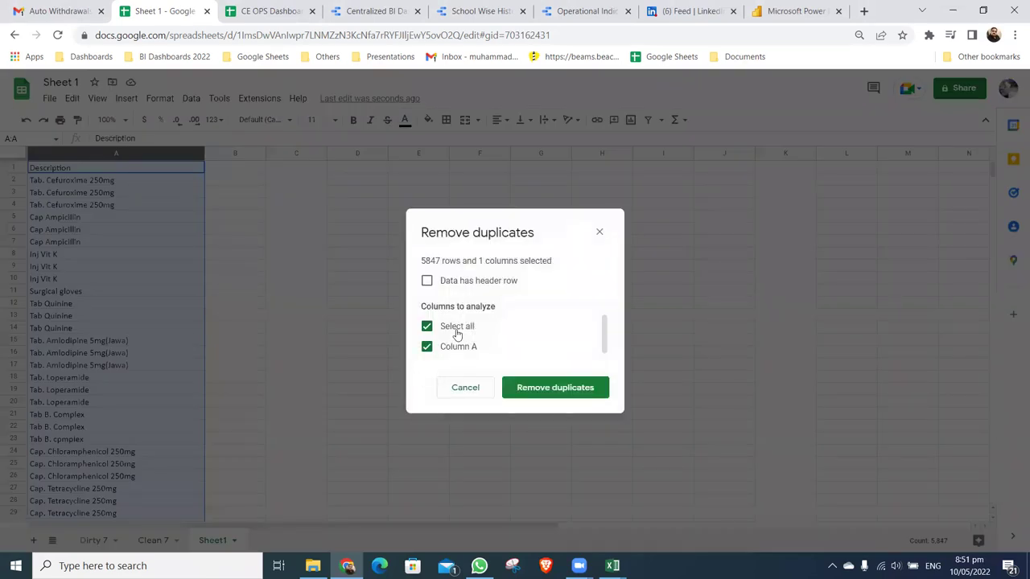
{"action": "left_click", "coordinate": [534, 387]}
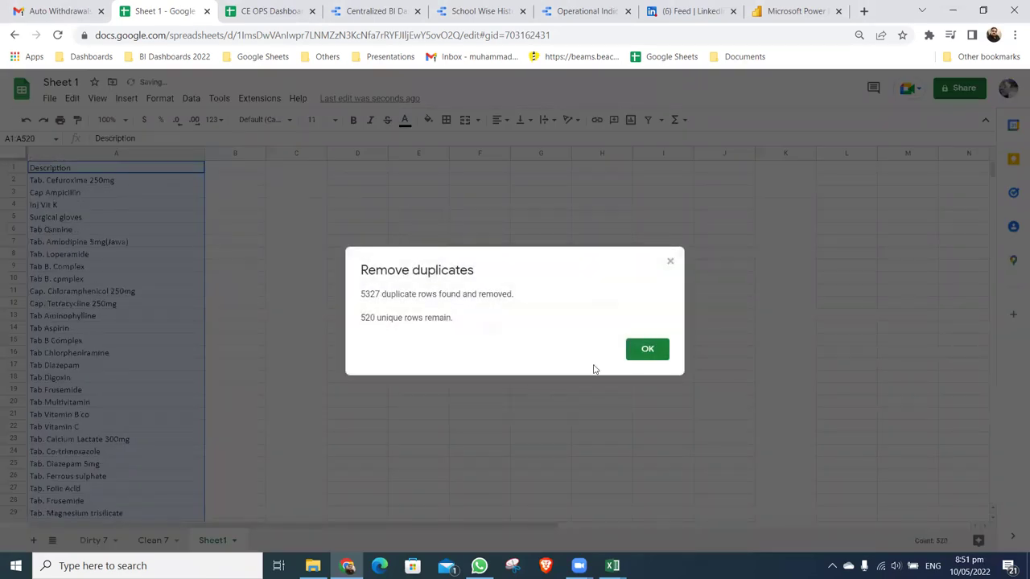
{"action": "left_click", "coordinate": [661, 351]}
Verify the deduplicated list ends at row 520 by selecting rows 2 through 520
{"action": "key", "text": "Down"}
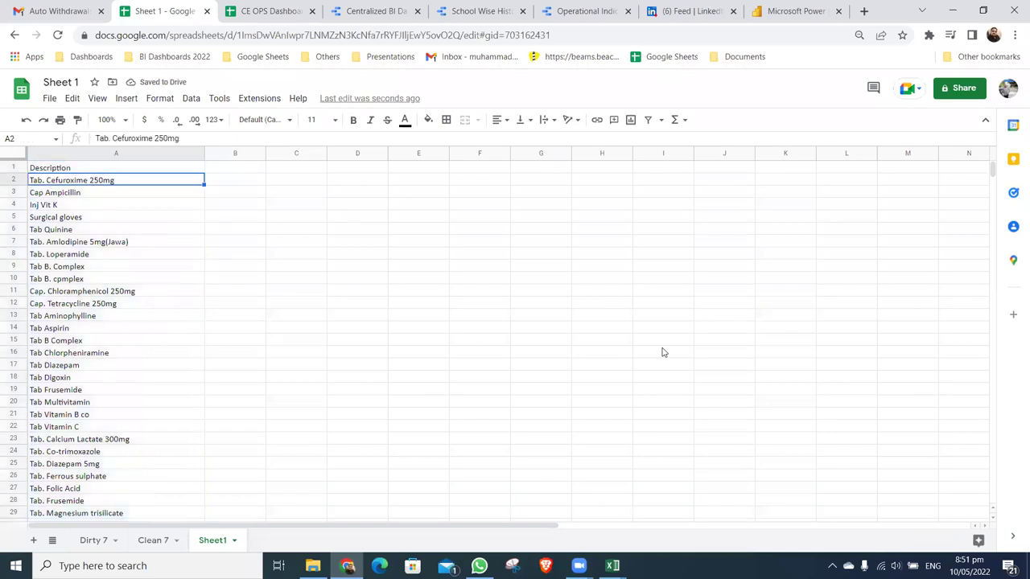
{"action": "key", "text": "ctrl+Down"}
{"action": "key", "text": "Down"}
{"action": "key", "text": "Down"}
{"action": "key", "text": "Down"}
{"action": "key", "text": "Down"}
{"action": "key", "text": "ctrl+Up"}
{"action": "key", "text": "ctrl+Up"}
{"action": "key", "text": "Down"}
{"action": "key", "text": "Up"}
{"action": "key", "text": "Down"}
{"action": "key", "text": "Up"}
{"action": "key", "text": "Down"}
{"action": "key", "text": "ctrl+shift+Down"}
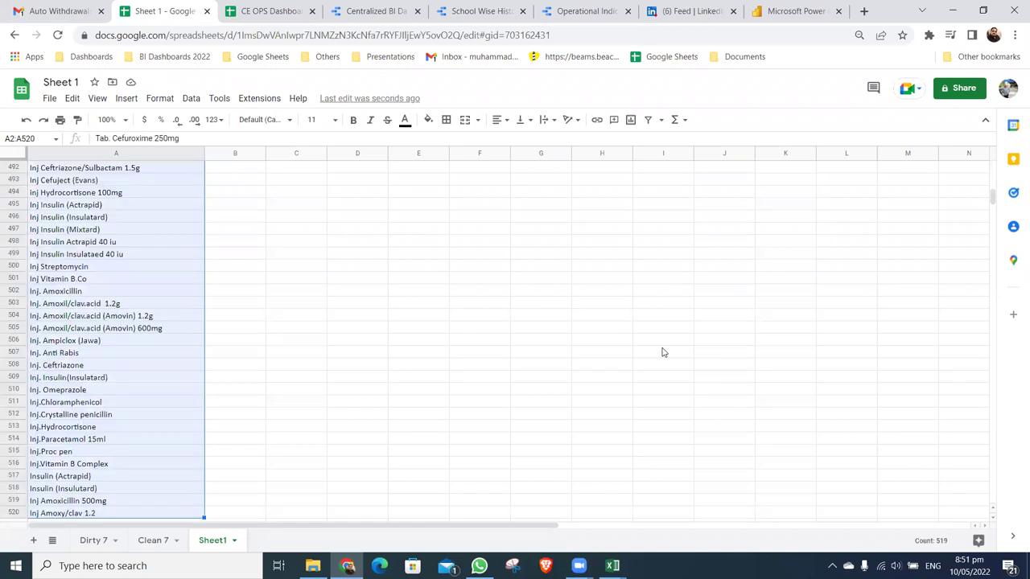
{"action": "key", "text": "ctrl+shift+Up"}
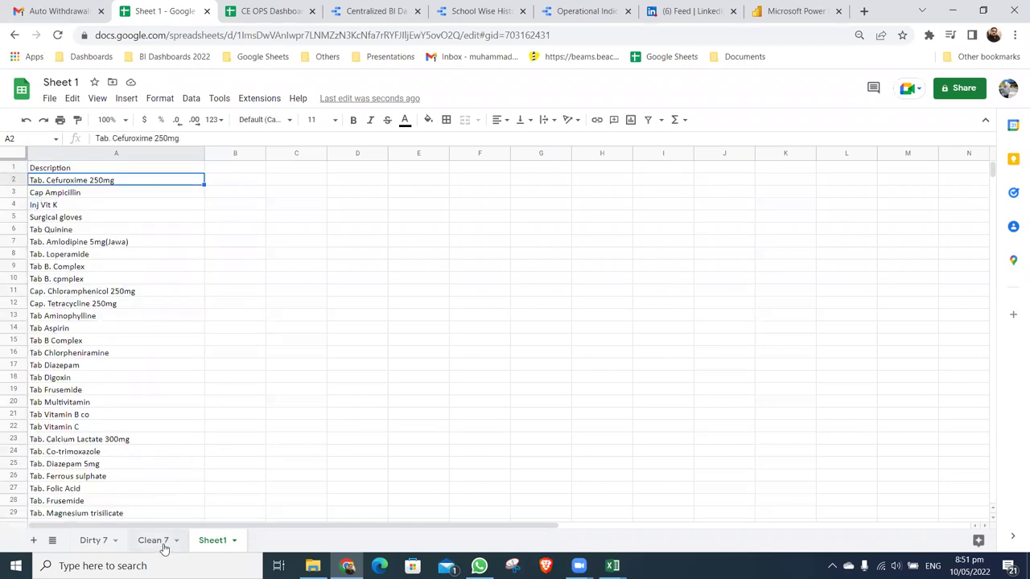
Duplicate the Dirty 7 sheet to create Copy of Dirty 7
{"action": "left_click", "coordinate": [101, 546]}
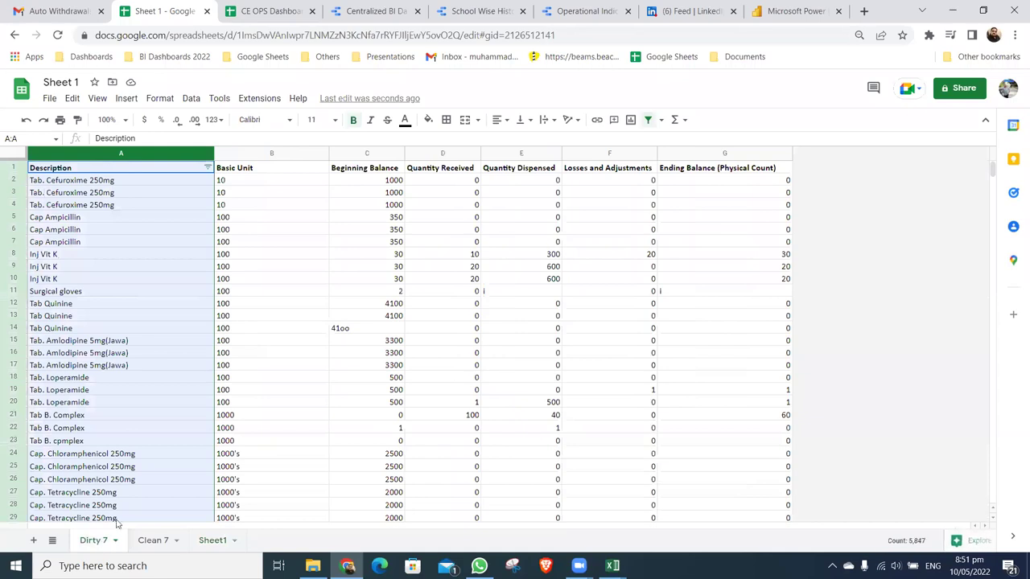
{"action": "left_click", "coordinate": [138, 271]}
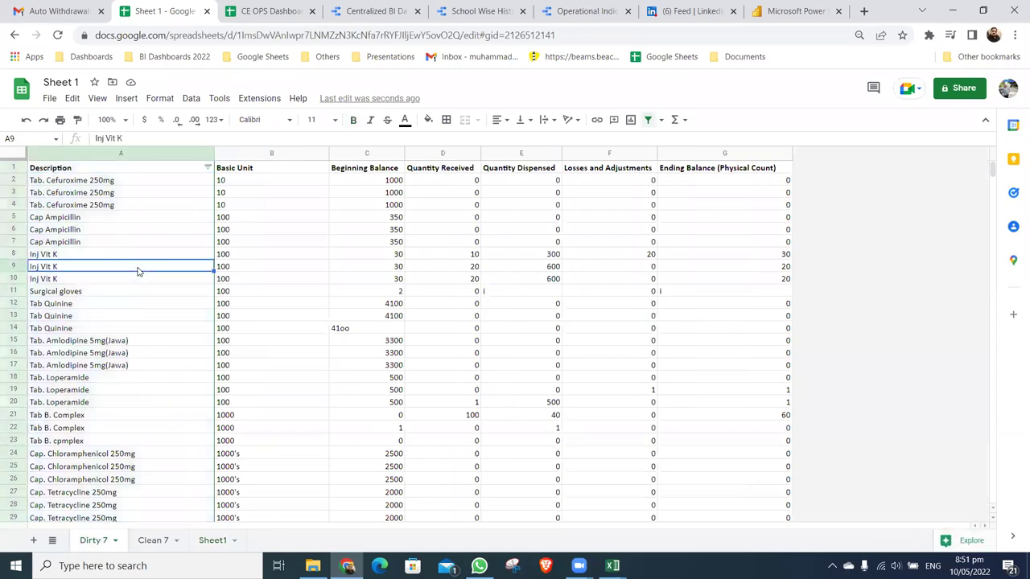
{"action": "right_click", "coordinate": [96, 545]}
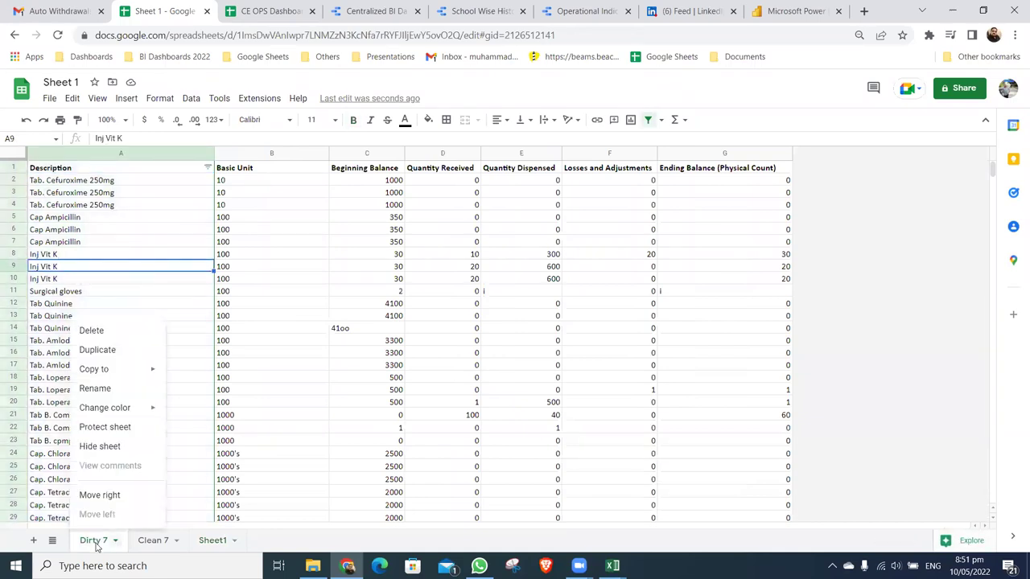
{"action": "left_click", "coordinate": [108, 355]}
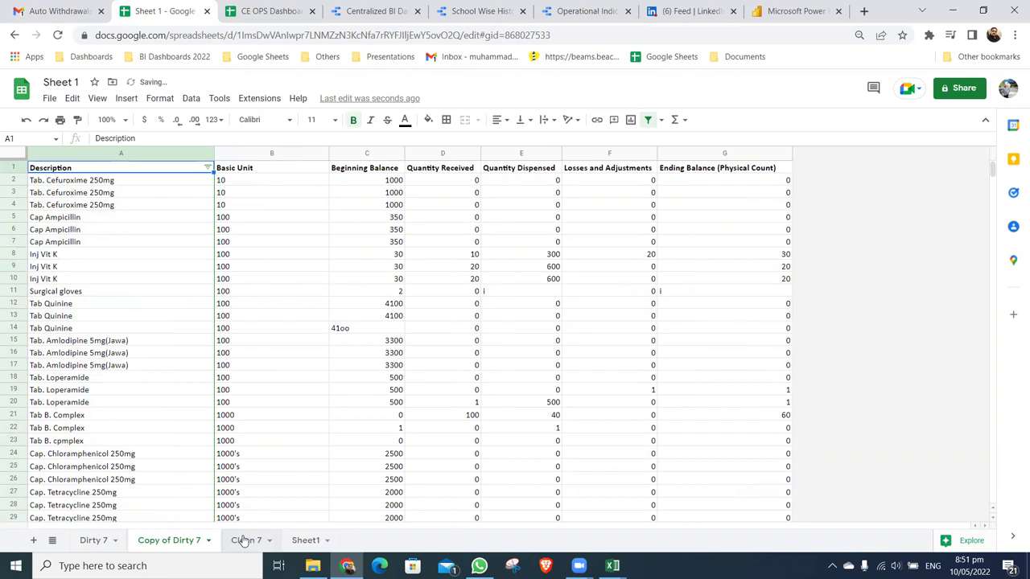
{"action": "left_click", "coordinate": [89, 541]}
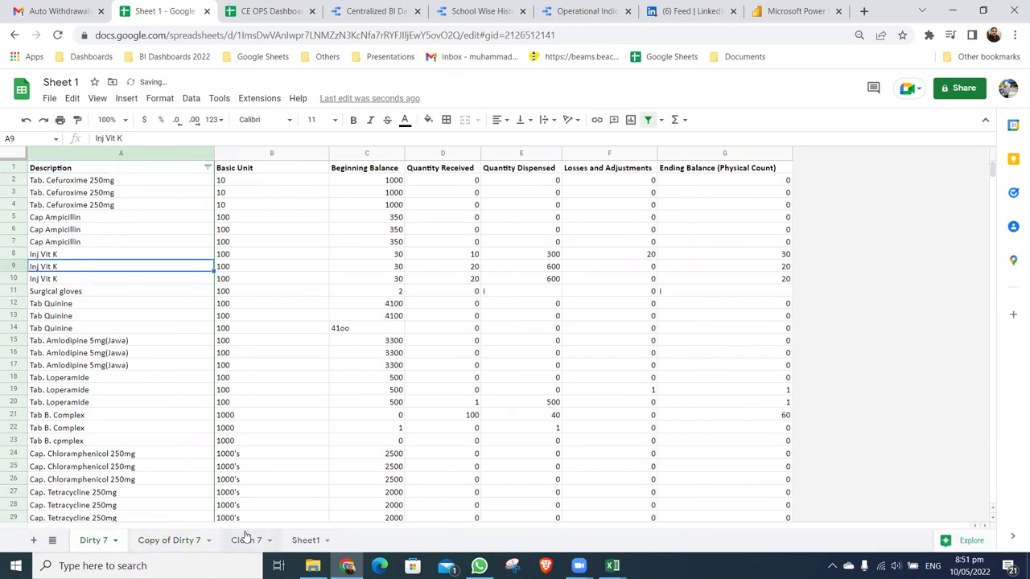
Move the Sheet1 tab to the first position and return to Dirty 7
{"action": "left_click_drag", "start_coordinate": [300, 541], "coordinate": [93, 529]}
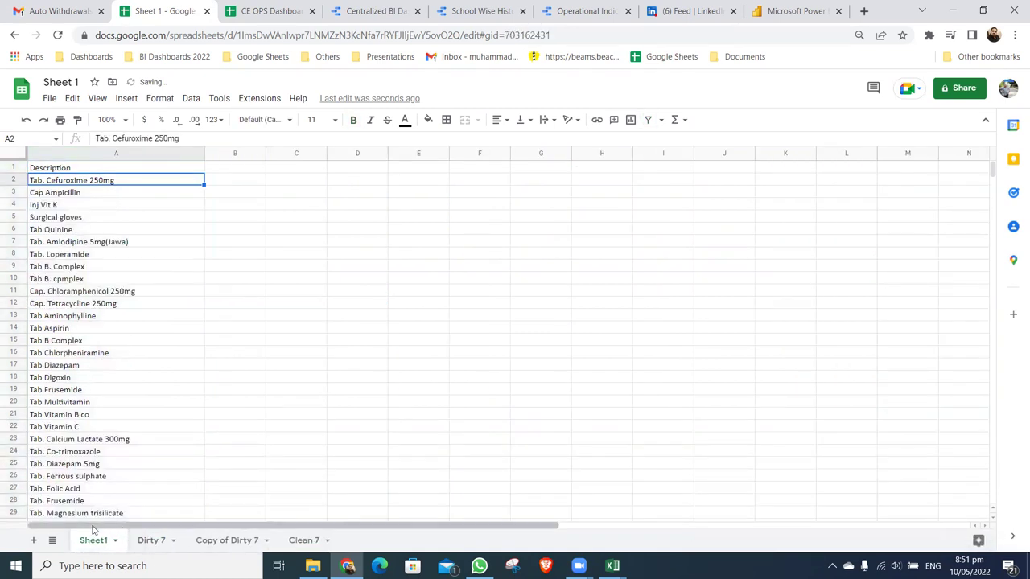
{"action": "left_click", "coordinate": [150, 541]}
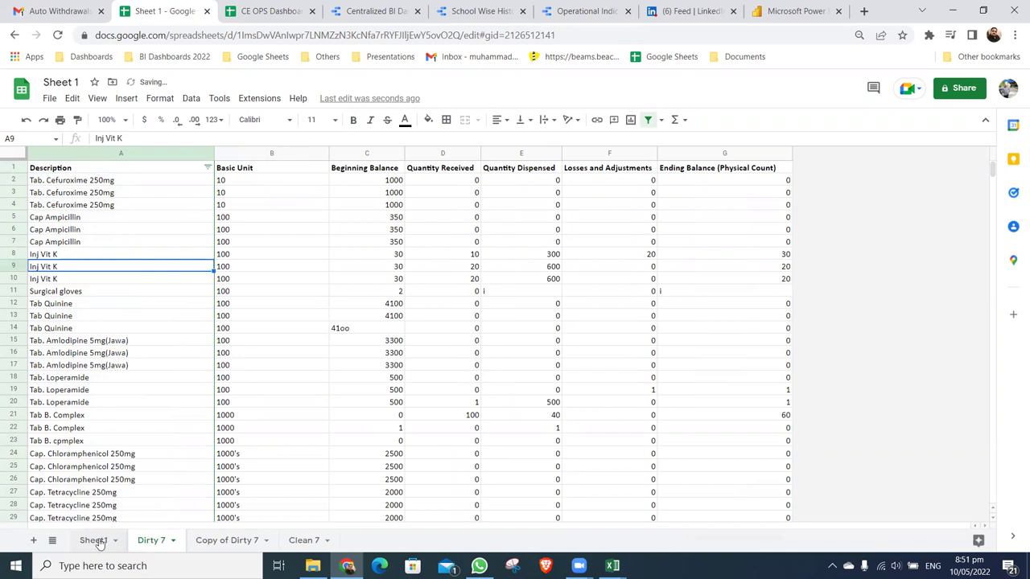
{"action": "left_click", "coordinate": [100, 543]}
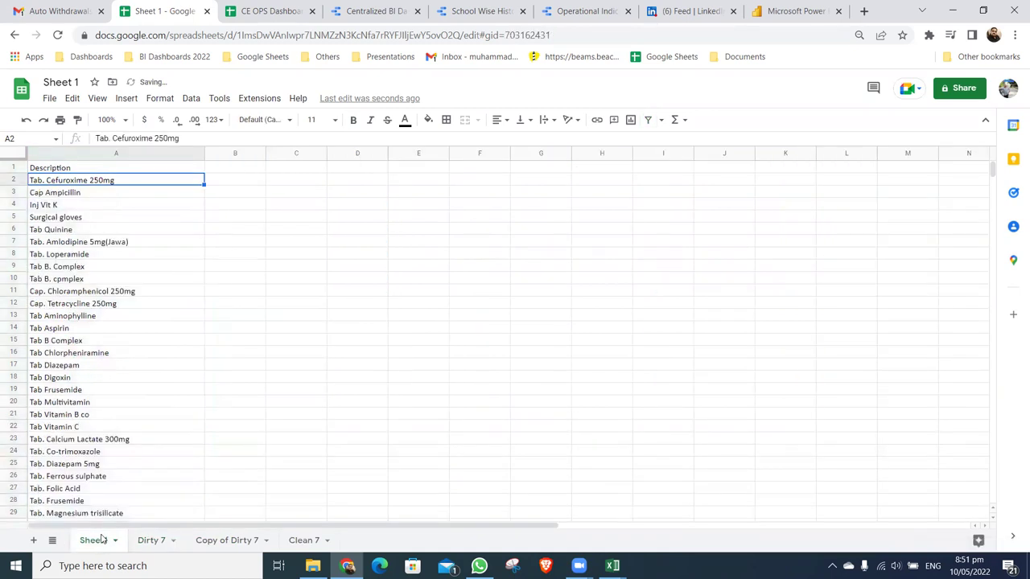
{"action": "left_click", "coordinate": [153, 539]}
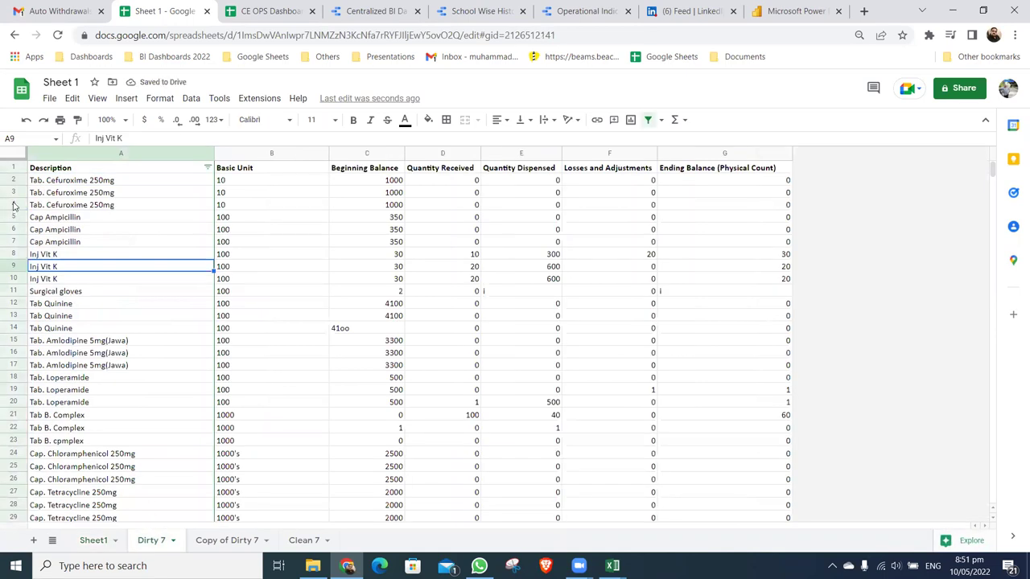
Filter Dirty 7's Description to Inj.Dexamethasone and delete those three rows
{"action": "left_click", "coordinate": [207, 168]}
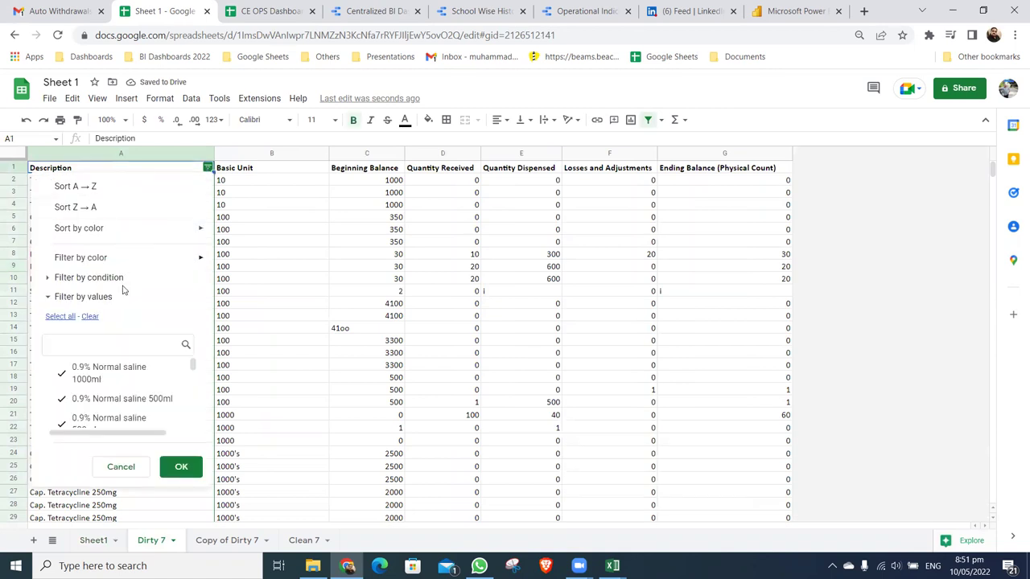
{"action": "left_click", "coordinate": [89, 317]}
{"action": "scroll", "coordinate": [157, 386], "scroll_direction": "down", "scroll_amount": 3}
{"action": "scroll", "coordinate": [161, 390], "scroll_direction": "down", "scroll_amount": 2}
{"action": "left_click", "coordinate": [164, 394]}
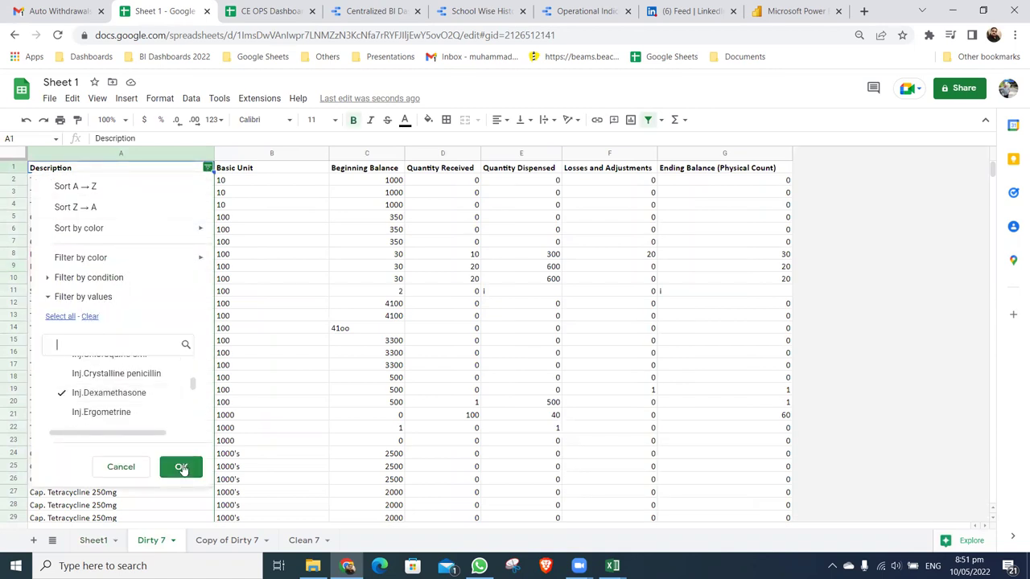
{"action": "left_click", "coordinate": [182, 466]}
{"action": "left_click", "coordinate": [99, 181]}
{"action": "key", "text": "ctrl+shift+Down"}
{"action": "right_click", "coordinate": [99, 181]}
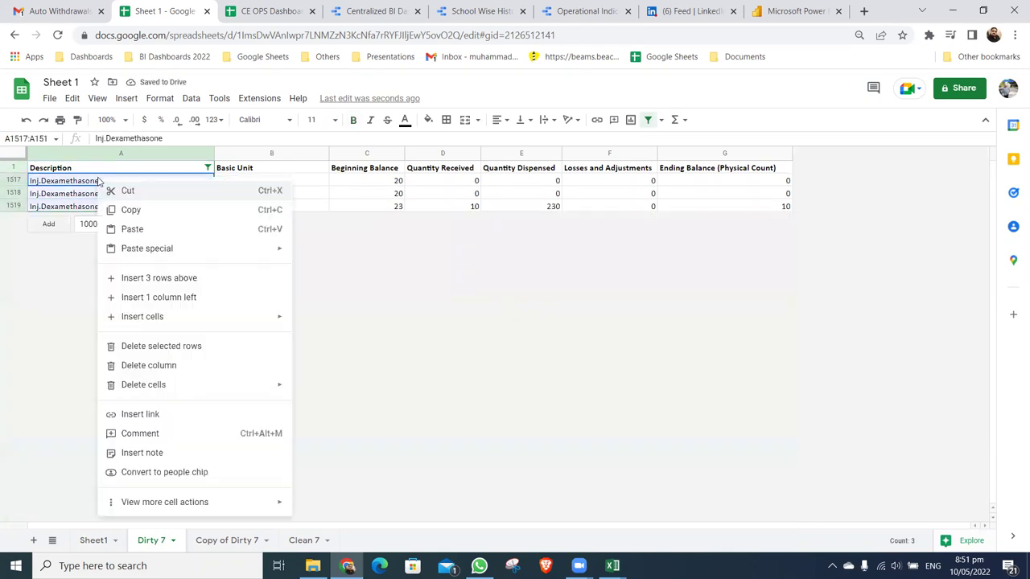
{"action": "left_click", "coordinate": [178, 346]}
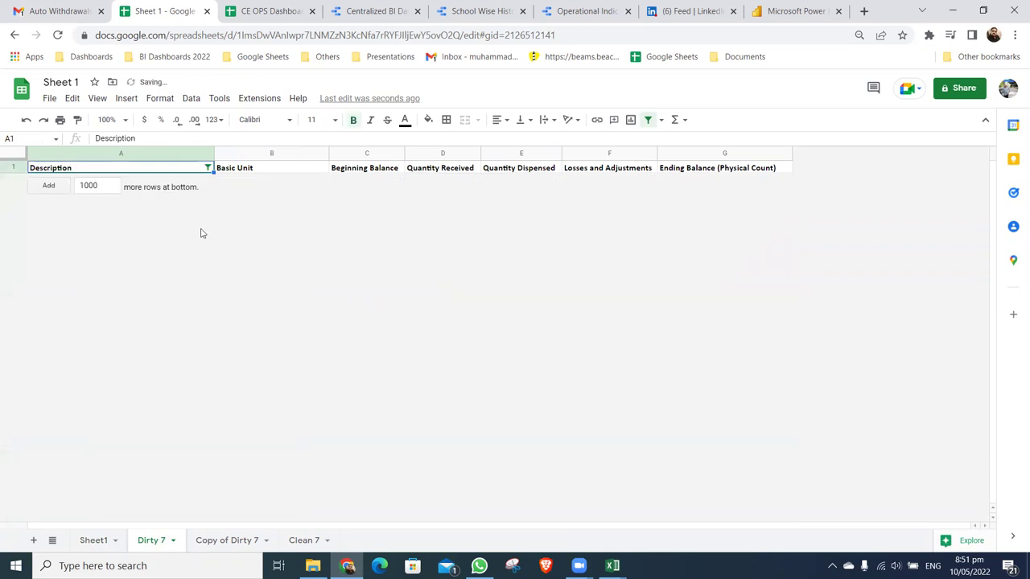
Reselect all Description values in the filter to show the full table again
{"action": "left_click", "coordinate": [208, 168]}
{"action": "left_click", "coordinate": [65, 316]}
{"action": "left_click", "coordinate": [181, 467]}
{"action": "left_click", "coordinate": [101, 542]}
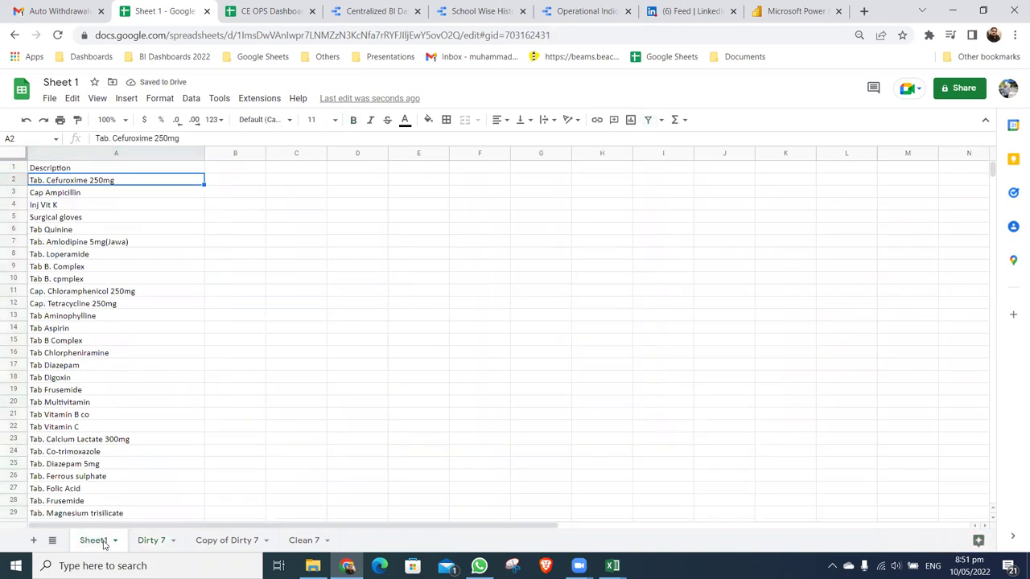
{"action": "left_click", "coordinate": [147, 542]}
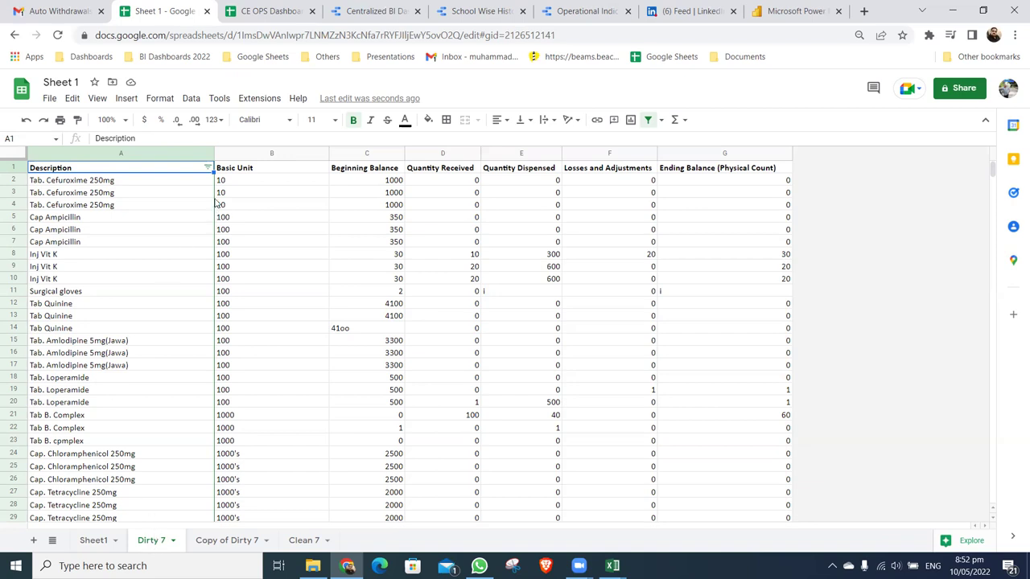
Filter Description to lotion Benzylbenzoate lotion and delete those 70 rows from Dirty 7
{"action": "left_click", "coordinate": [208, 167]}
{"action": "left_click", "coordinate": [89, 316]}
{"action": "scroll", "coordinate": [167, 386], "scroll_direction": "down", "scroll_amount": 5}
{"action": "scroll", "coordinate": [166, 394], "scroll_direction": "down", "scroll_amount": 5}
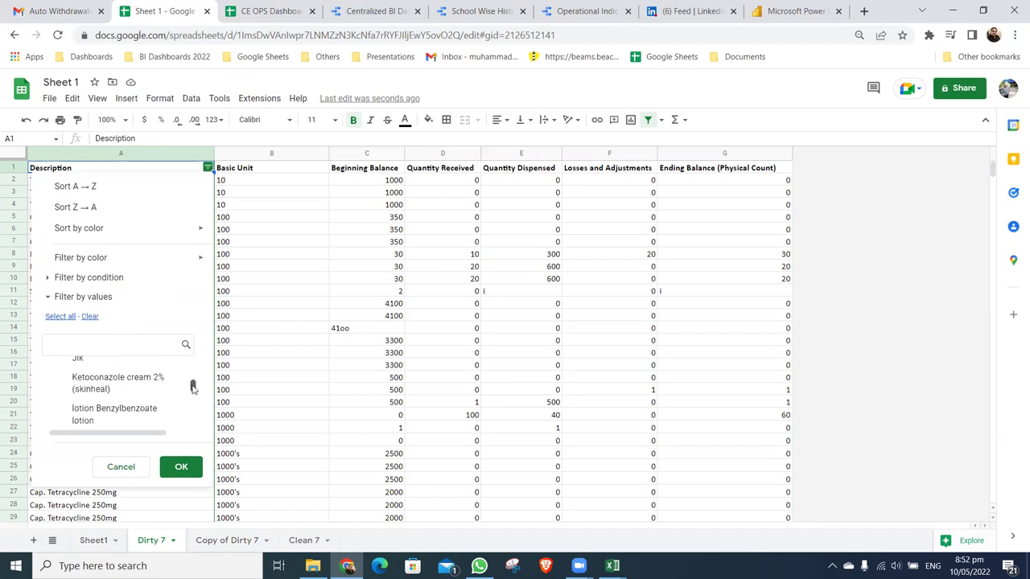
{"action": "left_click", "coordinate": [181, 474]}
{"action": "key", "text": "Down"}
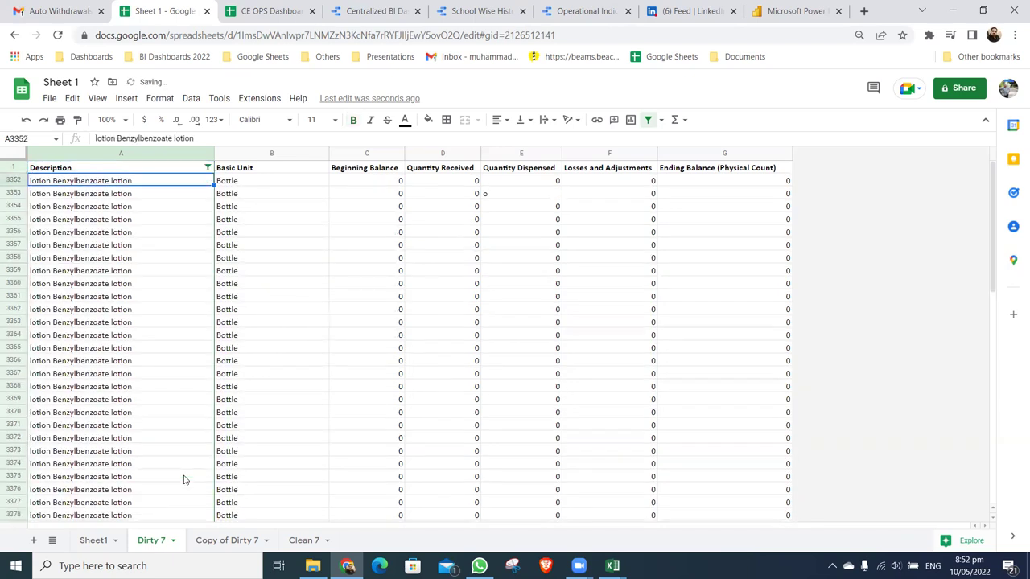
{"action": "key", "text": "ctrl+shift+Down"}
{"action": "key", "text": "shift+Down"}
{"action": "right_click", "coordinate": [153, 447]}
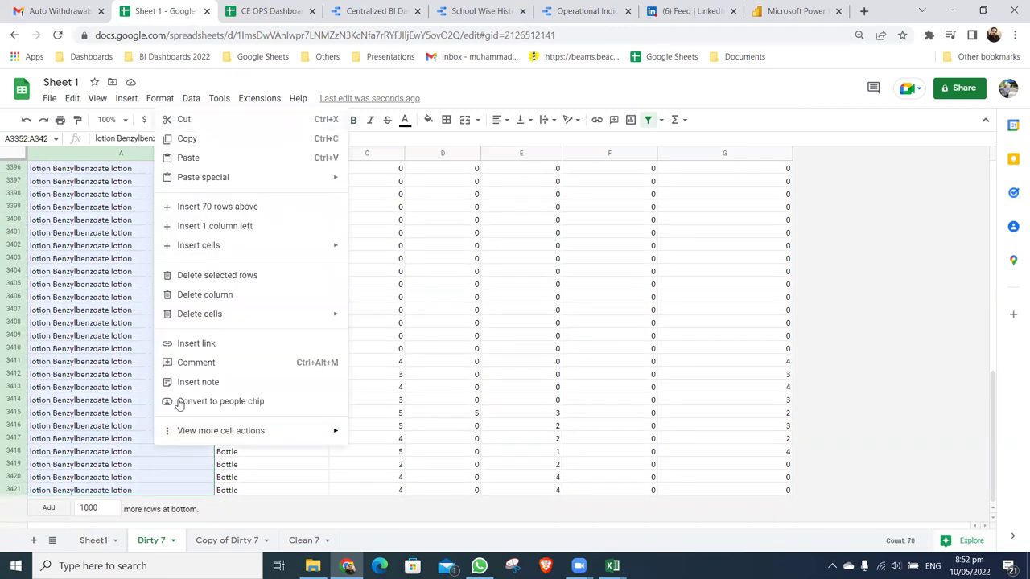
{"action": "left_click", "coordinate": [246, 275]}
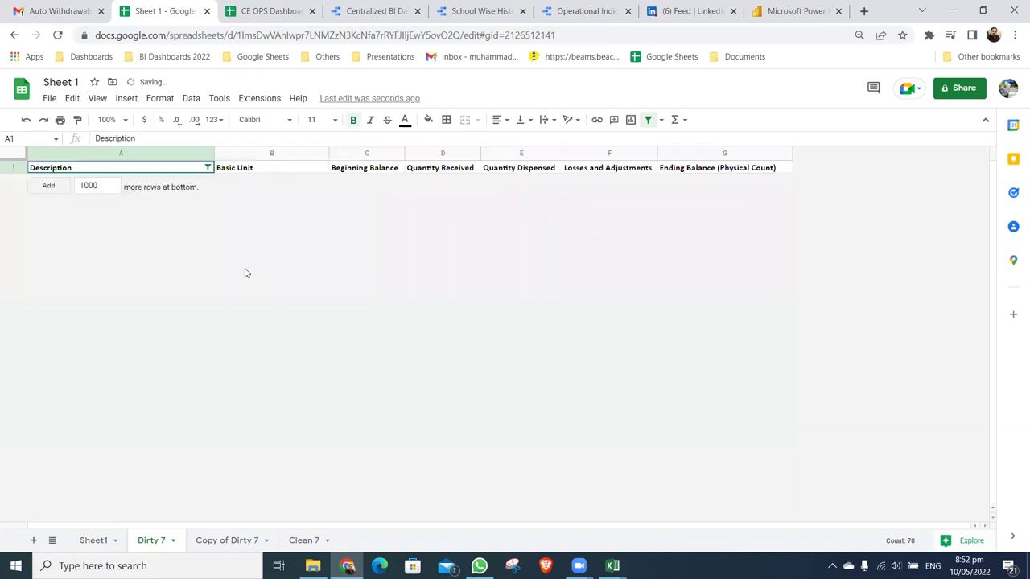
Restore all values in the Description filter, then go to Sheet1's unique description list
{"action": "left_click", "coordinate": [208, 167]}
{"action": "left_click", "coordinate": [91, 316]}
{"action": "left_click", "coordinate": [60, 317]}
{"action": "left_click", "coordinate": [194, 467]}
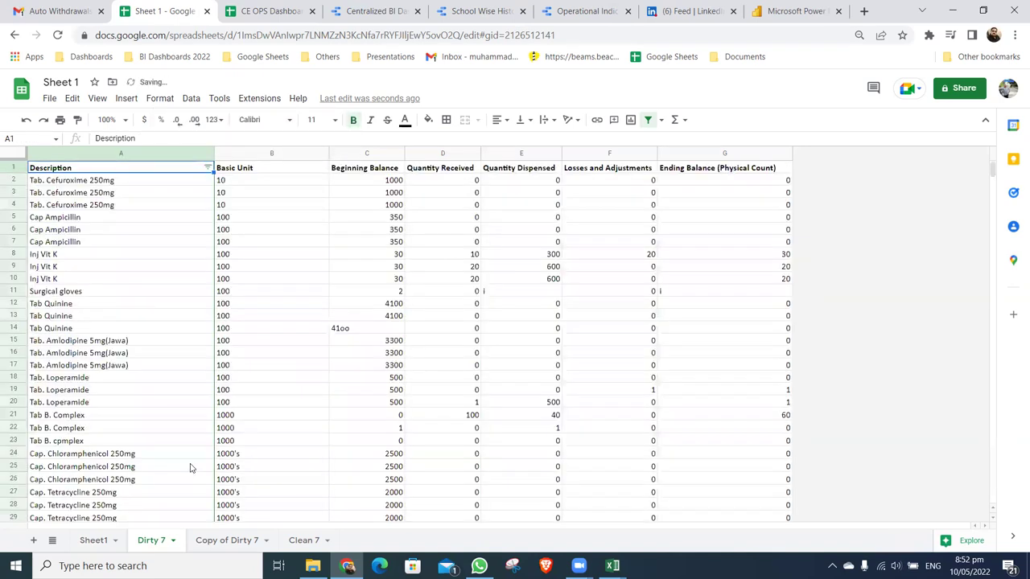
{"action": "left_click", "coordinate": [170, 154]}
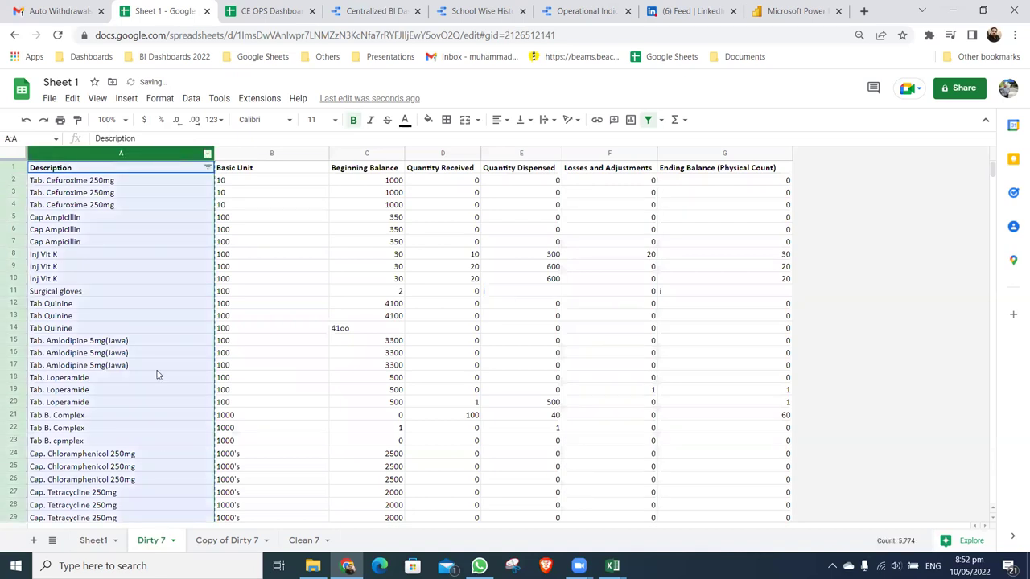
{"action": "left_click", "coordinate": [93, 541]}
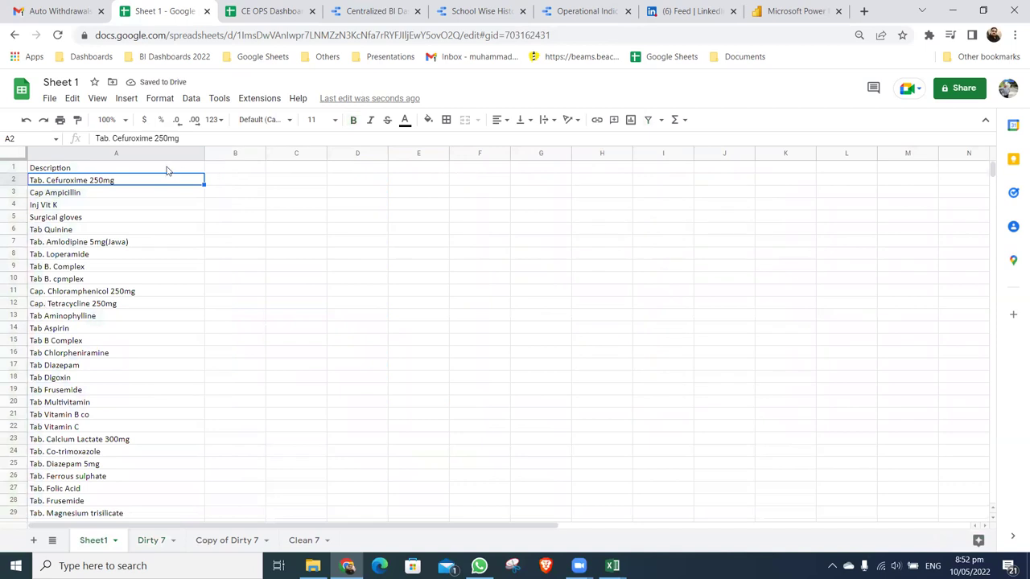
Paste the copied Dirty 7 descriptions into Sheet1 column B
{"action": "key", "text": "ctrl+shift+Down"}
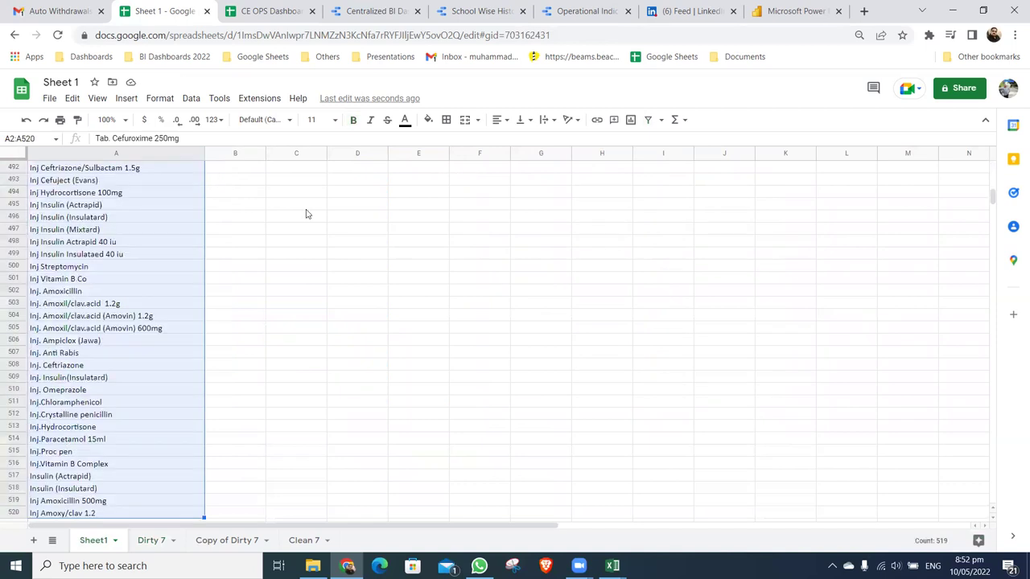
{"action": "key", "text": "ctrl+Home"}
{"action": "key", "text": "Down"}
{"action": "key", "text": "Right"}
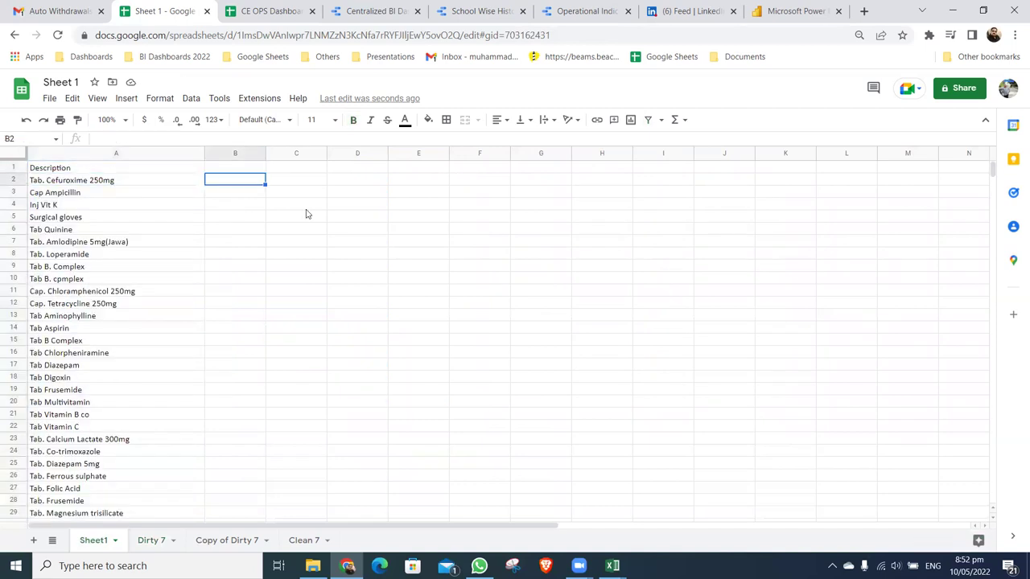
{"action": "left_click", "coordinate": [248, 153]}
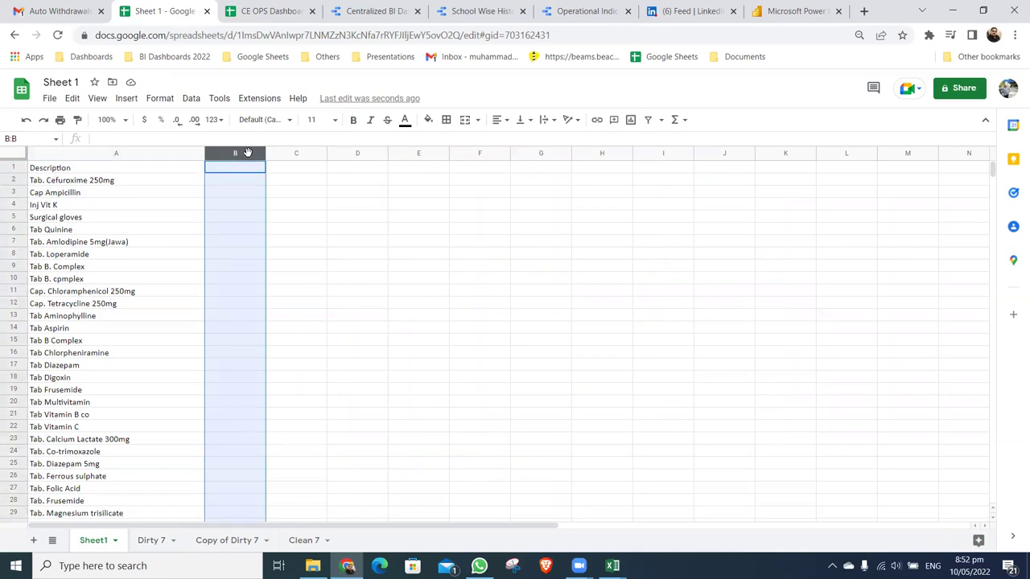
{"action": "key", "text": "ctrl+v"}
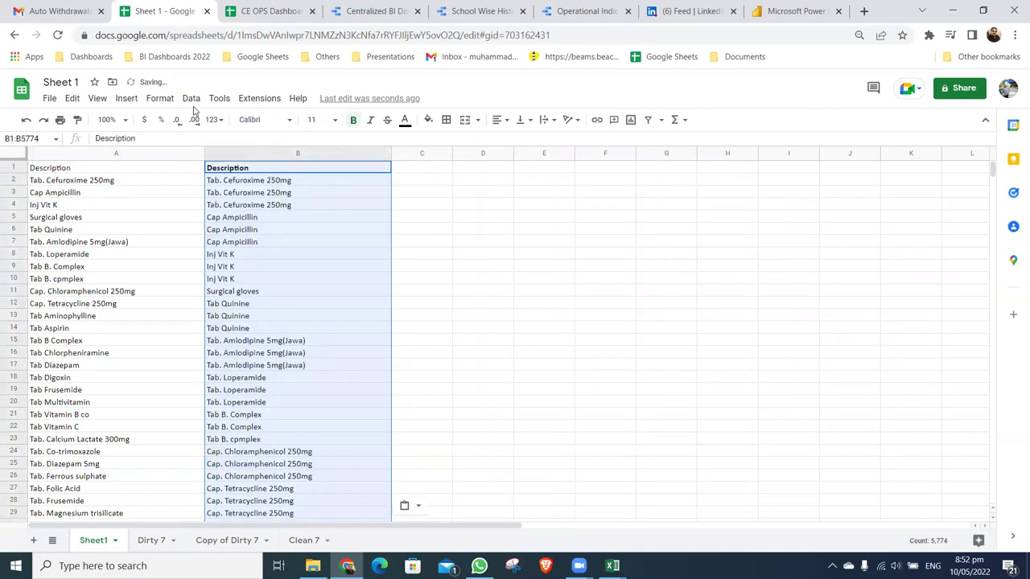
Remove duplicates from column B, dropping 5256 repeated descriptions
{"action": "left_click", "coordinate": [191, 98]}
{"action": "mouse_move", "coordinate": [281, 345]}
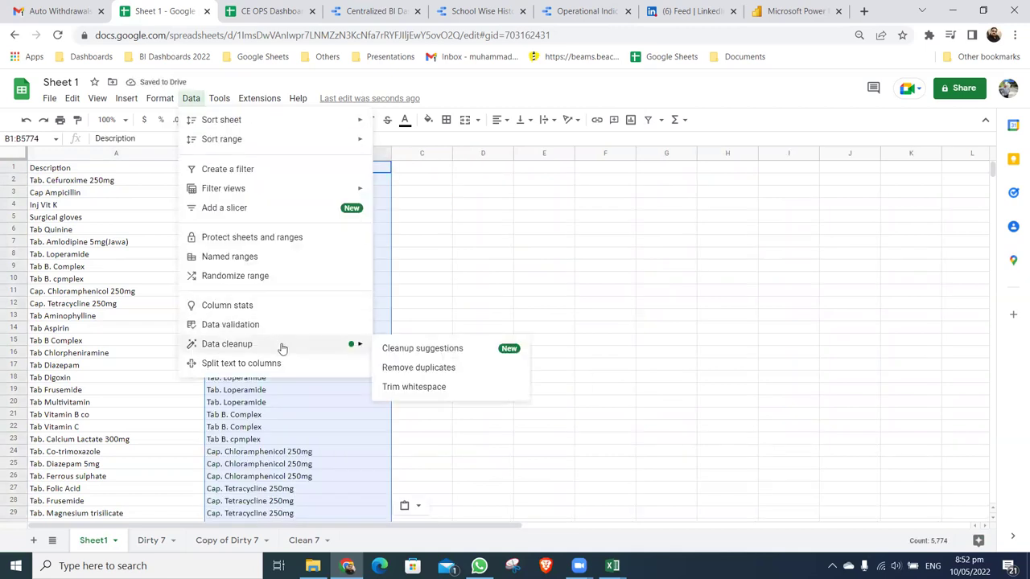
{"action": "left_click", "coordinate": [406, 367]}
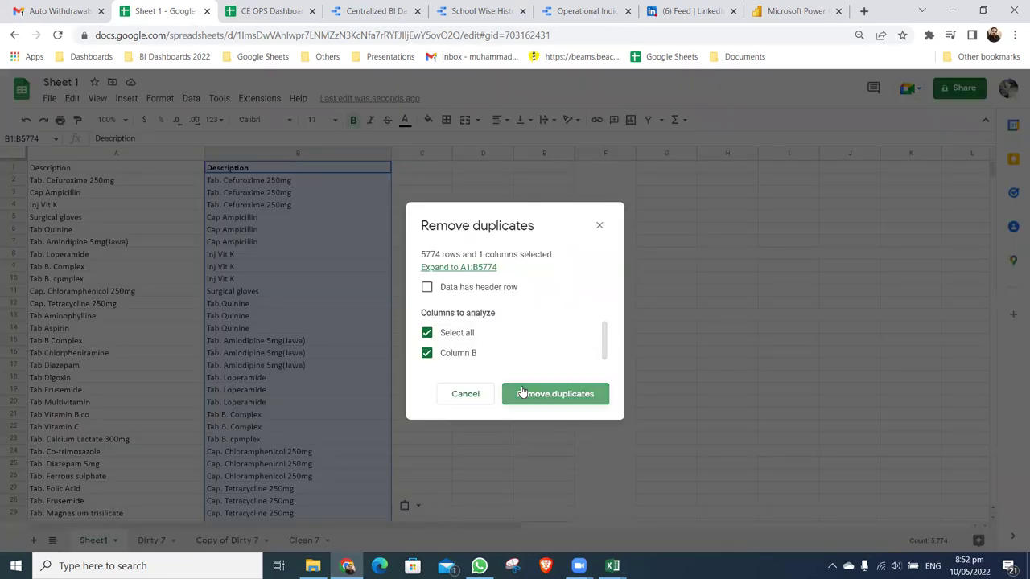
{"action": "left_click", "coordinate": [521, 392]}
{"action": "left_click", "coordinate": [641, 351]}
{"action": "left_click", "coordinate": [325, 317]}
Compare row counts of columns A and B: the 518 unique entries are one fewer than column A
{"action": "key", "text": "ctrl+Up"}
{"action": "key", "text": "Down"}
{"action": "key", "text": "Left"}
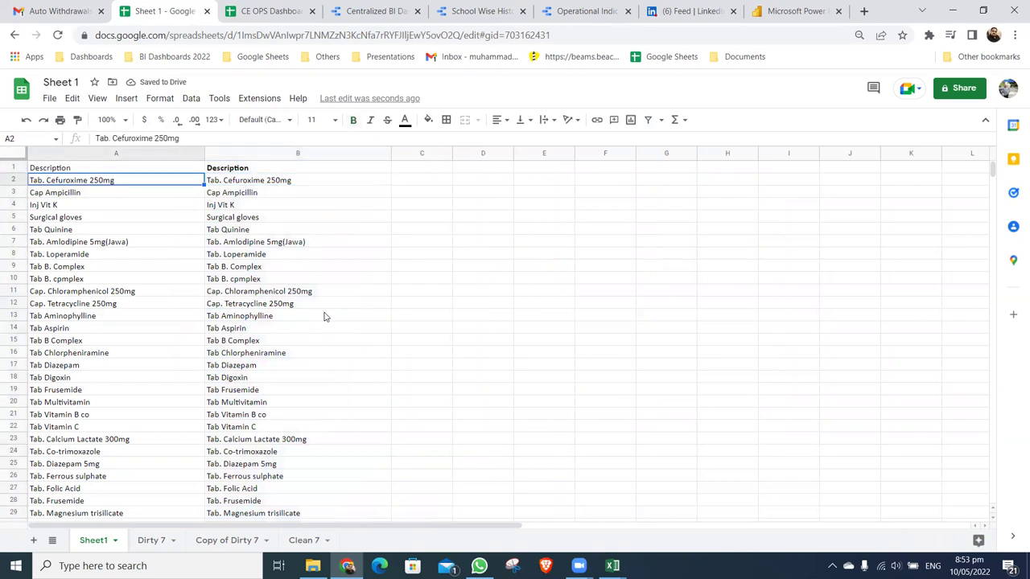
{"action": "key", "text": "ctrl+shift+Down"}
{"action": "key", "text": "shift+Up"}
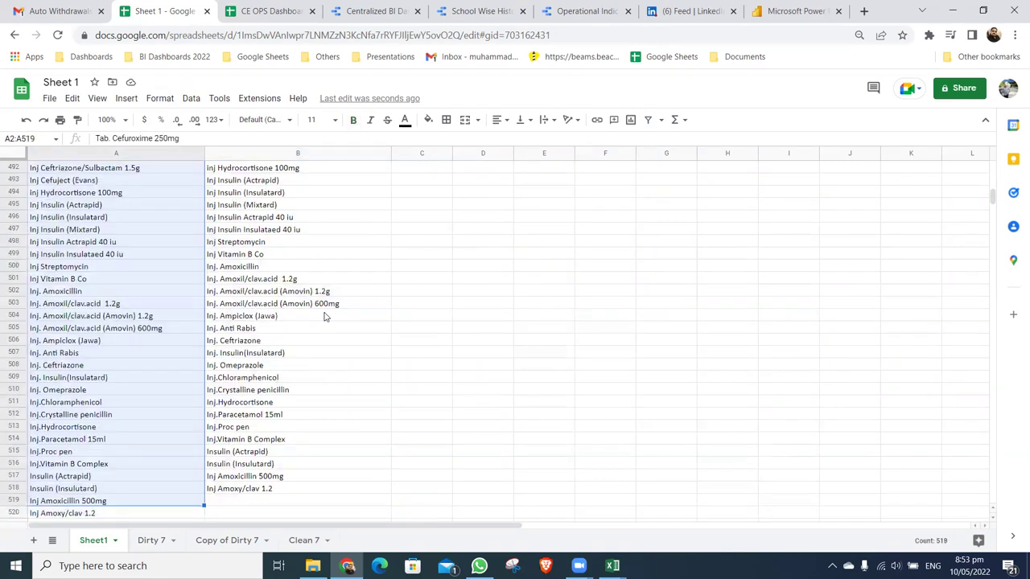
{"action": "key", "text": "ctrl+Up"}
{"action": "key", "text": "Right"}
{"action": "key", "text": "Down"}
{"action": "key", "text": "ctrl+shift+Down"}
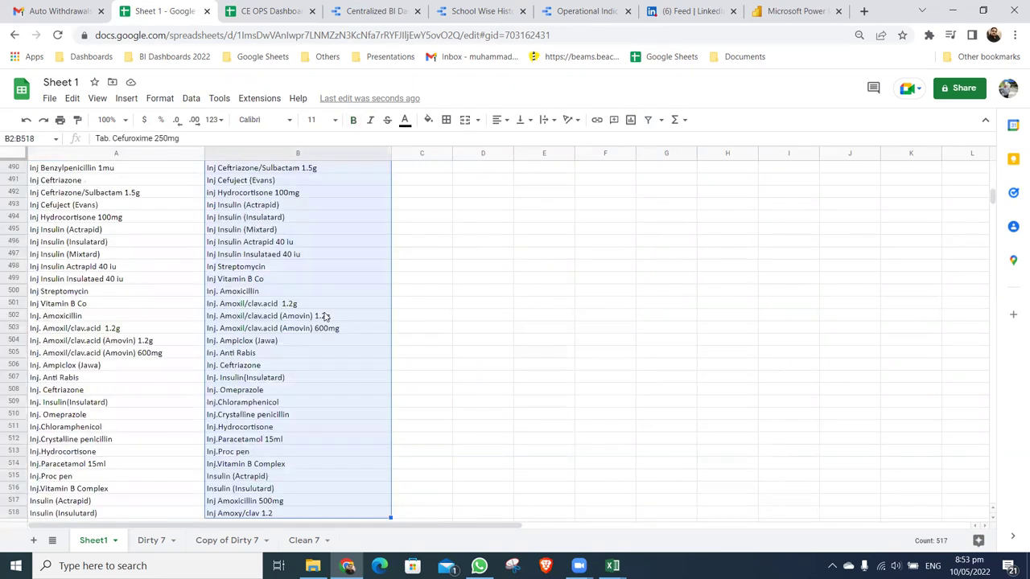
{"action": "key", "text": "ctrl+Up"}
{"action": "key", "text": "Down"}
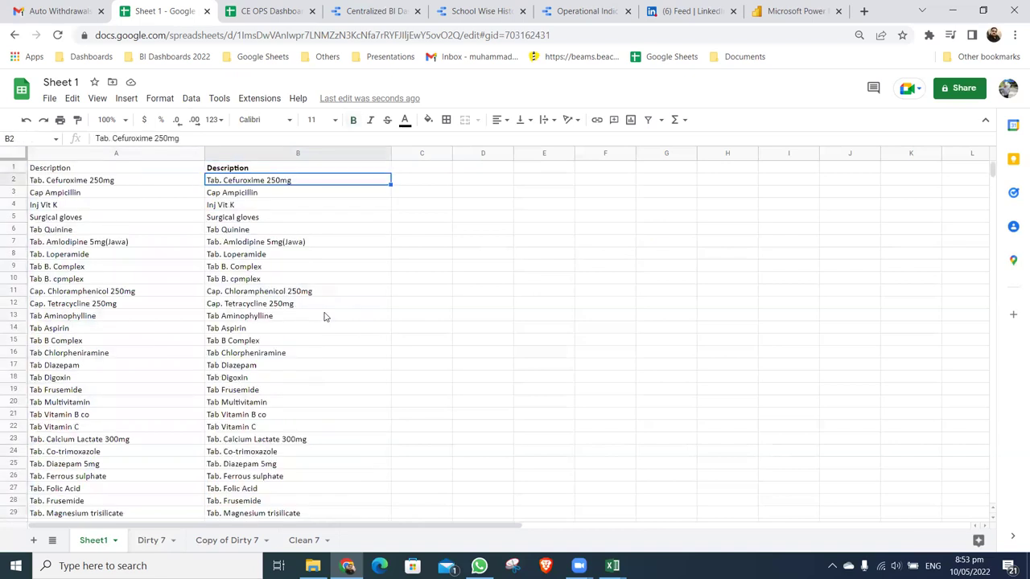
On Dirty 7, filter the Description column to show only Tab Clomid
{"action": "left_click", "coordinate": [157, 540]}
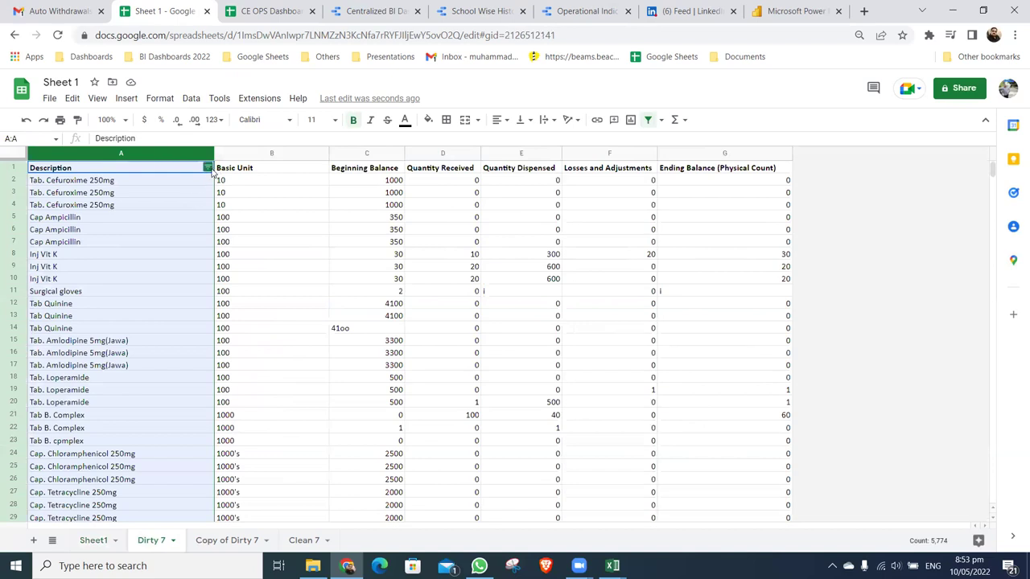
{"action": "left_click", "coordinate": [208, 167]}
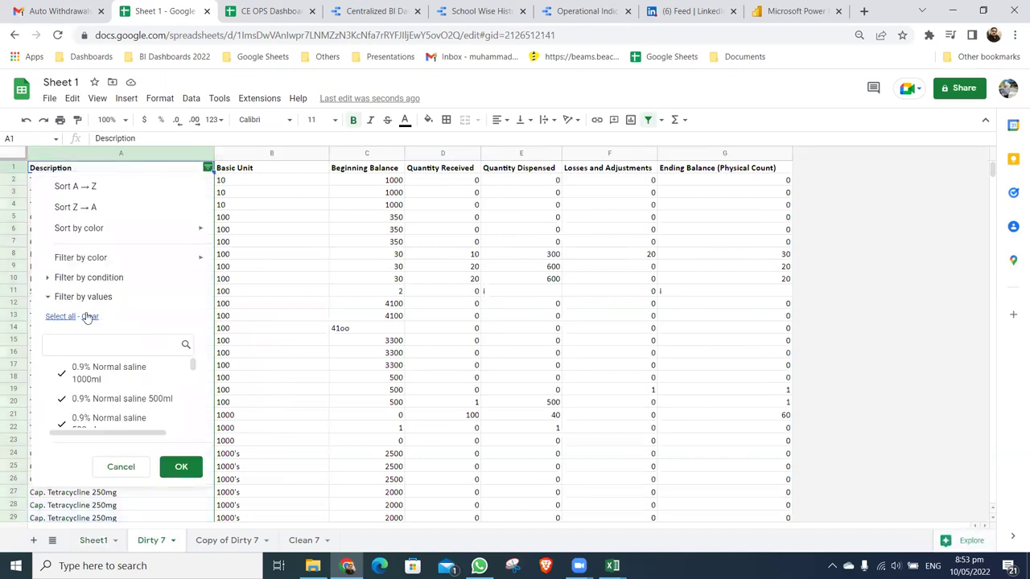
{"action": "left_click_drag", "start_coordinate": [194, 368], "coordinate": [192, 404]}
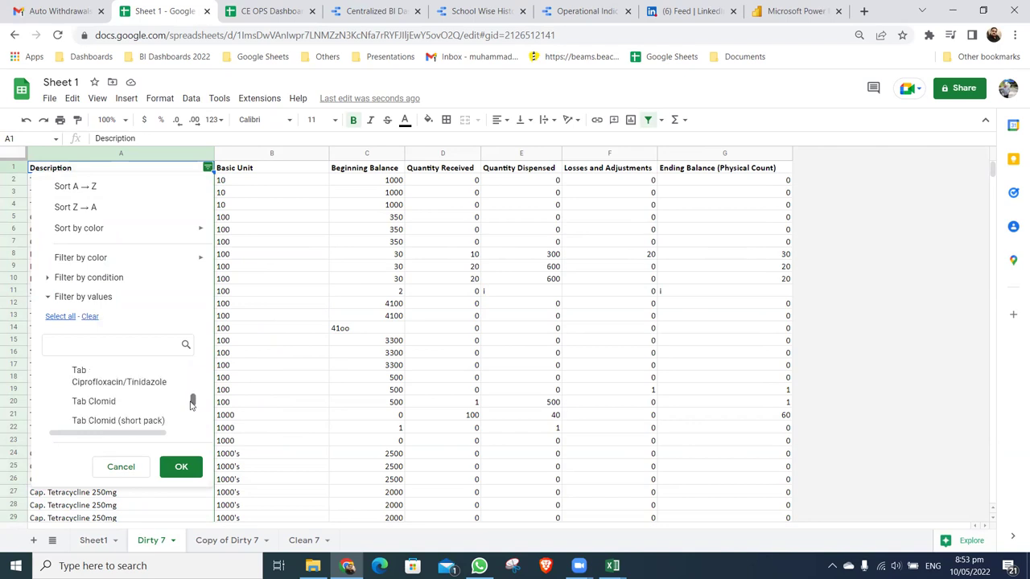
{"action": "left_click", "coordinate": [144, 409]}
{"action": "left_click", "coordinate": [179, 470]}
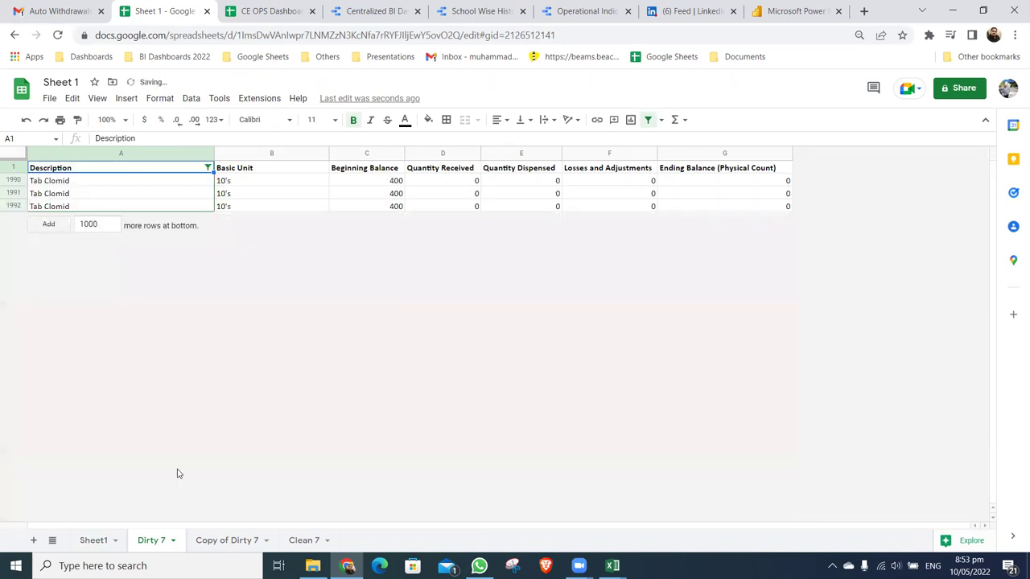
Delete the three Tab Clomid rows and restore the filter to show all values
{"action": "key", "text": "shift+Down"}
{"action": "key", "text": "shift+Down"}
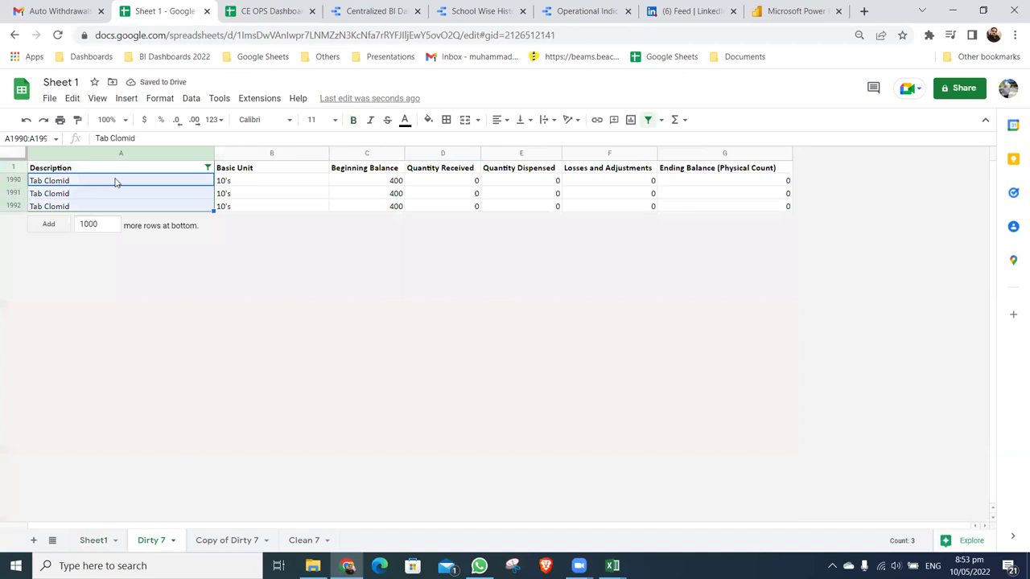
{"action": "right_click", "coordinate": [115, 182]}
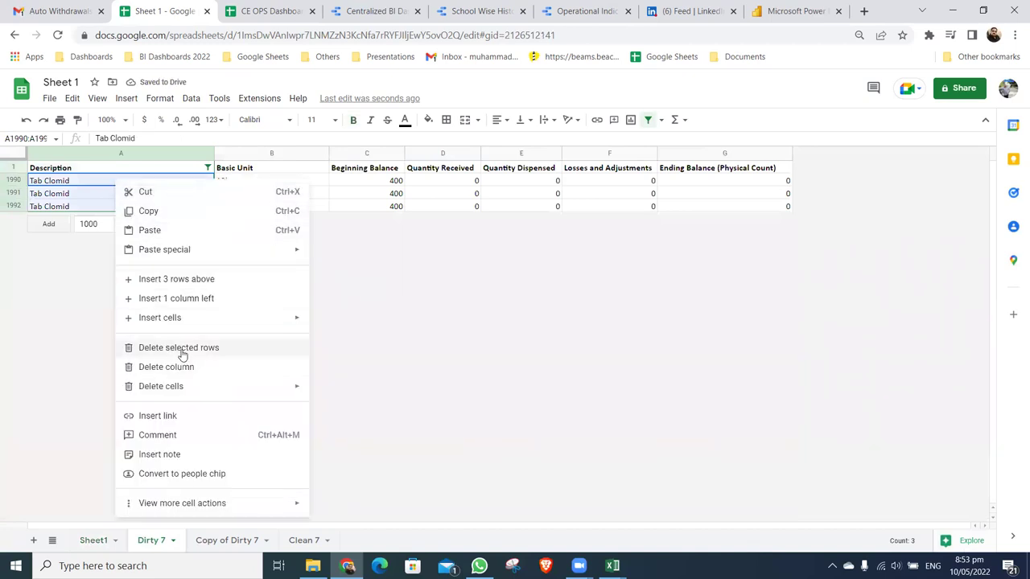
{"action": "left_click", "coordinate": [181, 349]}
{"action": "left_click", "coordinate": [208, 168]}
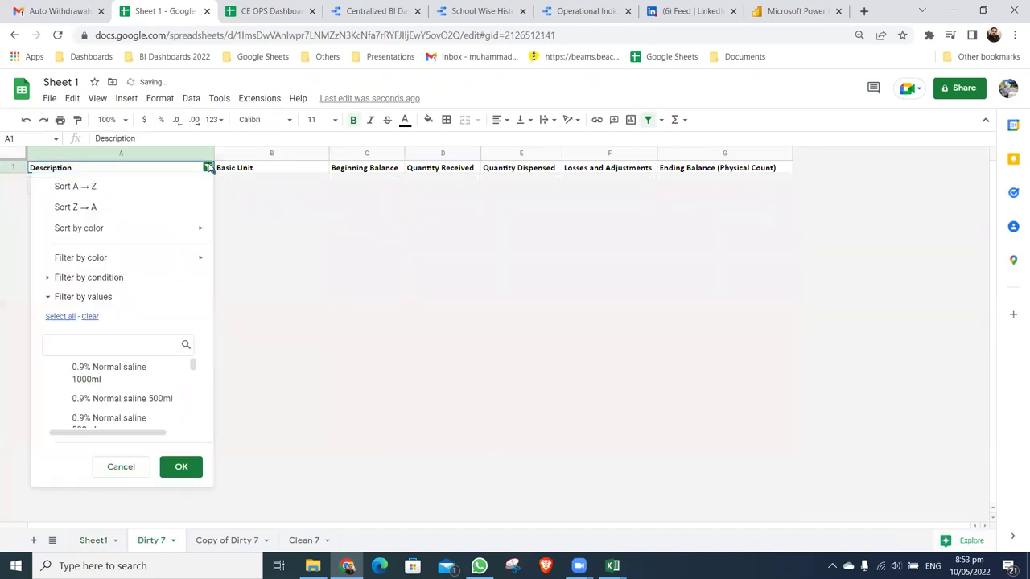
{"action": "left_click", "coordinate": [60, 316]}
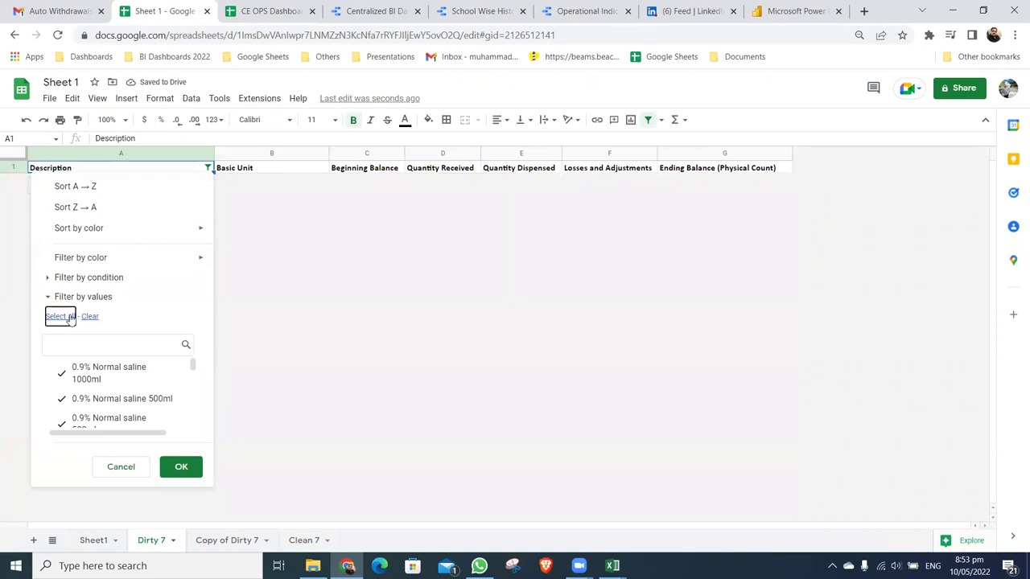
{"action": "left_click", "coordinate": [164, 469]}
{"action": "left_click", "coordinate": [165, 153]}
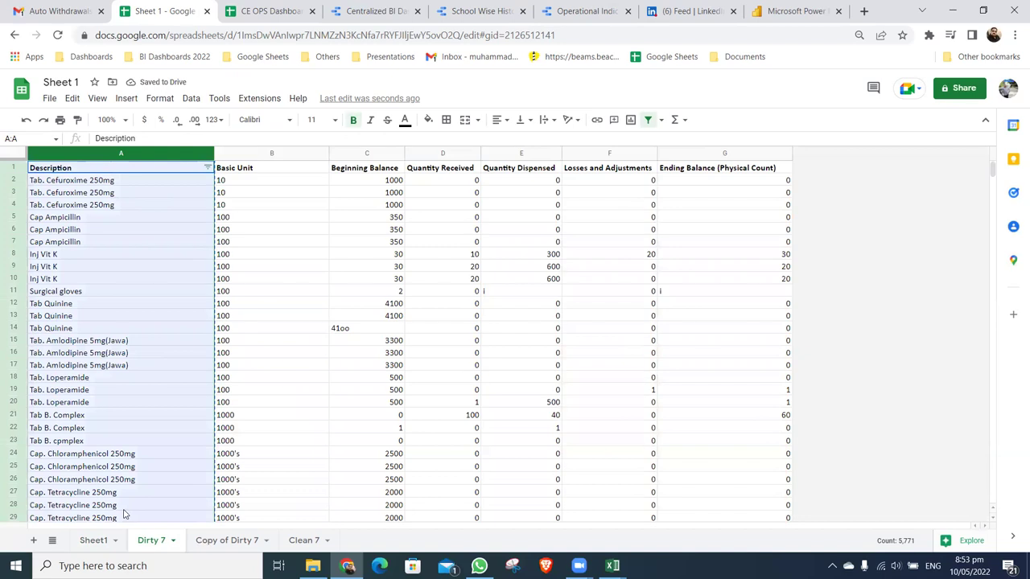
Paste Dirty 7 column A into Sheet1 column C as values only
{"action": "right_click", "coordinate": [145, 150]}
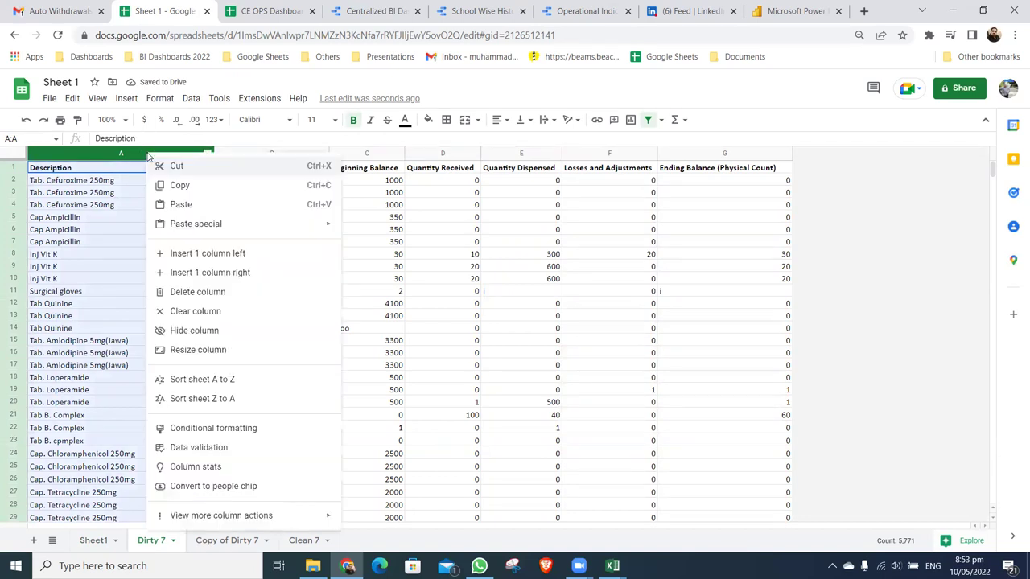
{"action": "left_click", "coordinate": [185, 188]}
{"action": "left_click", "coordinate": [89, 541]}
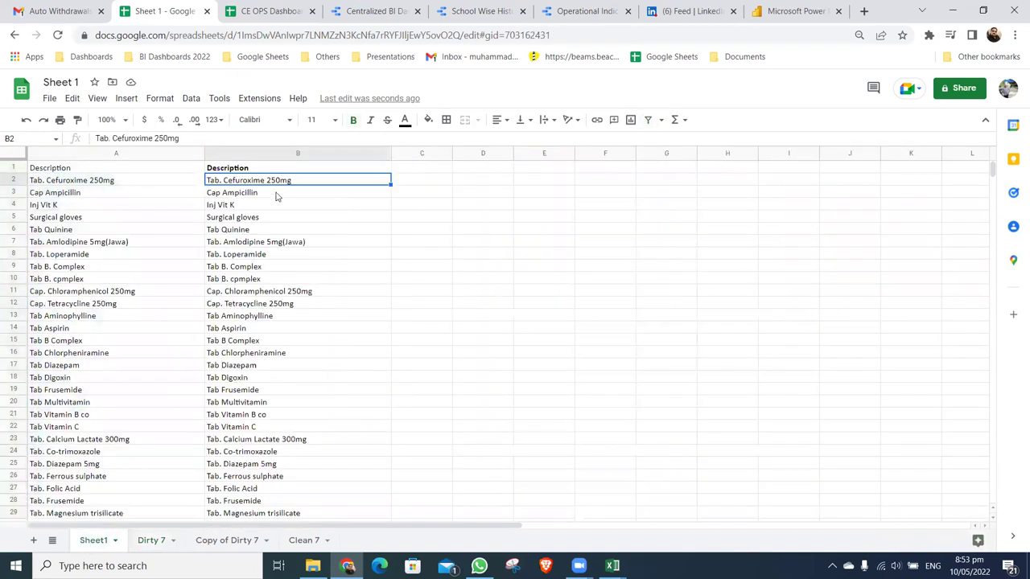
{"action": "left_click", "coordinate": [416, 153]}
{"action": "right_click", "coordinate": [417, 153]}
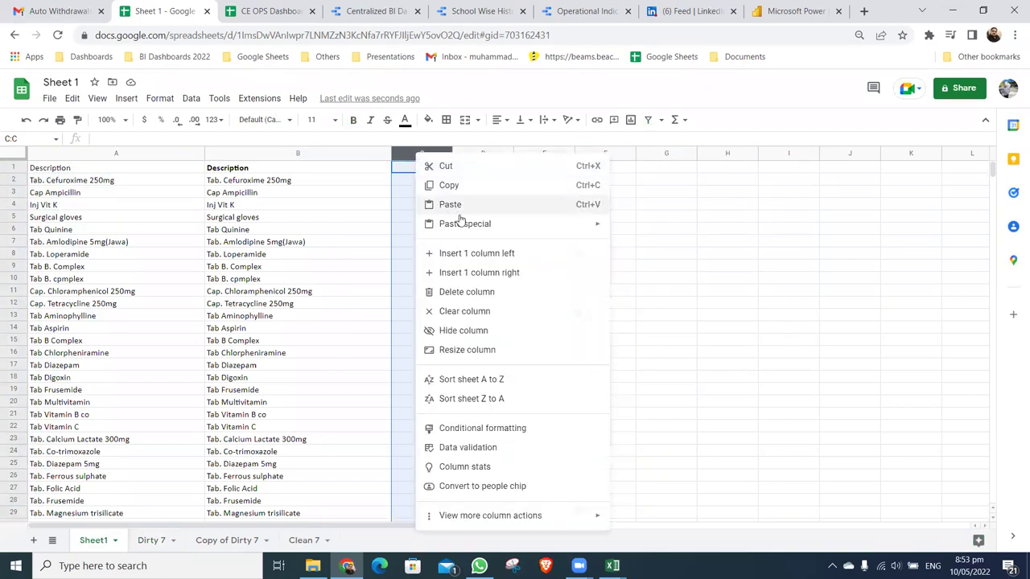
{"action": "mouse_move", "coordinate": [466, 226]}
{"action": "left_click", "coordinate": [643, 229]}
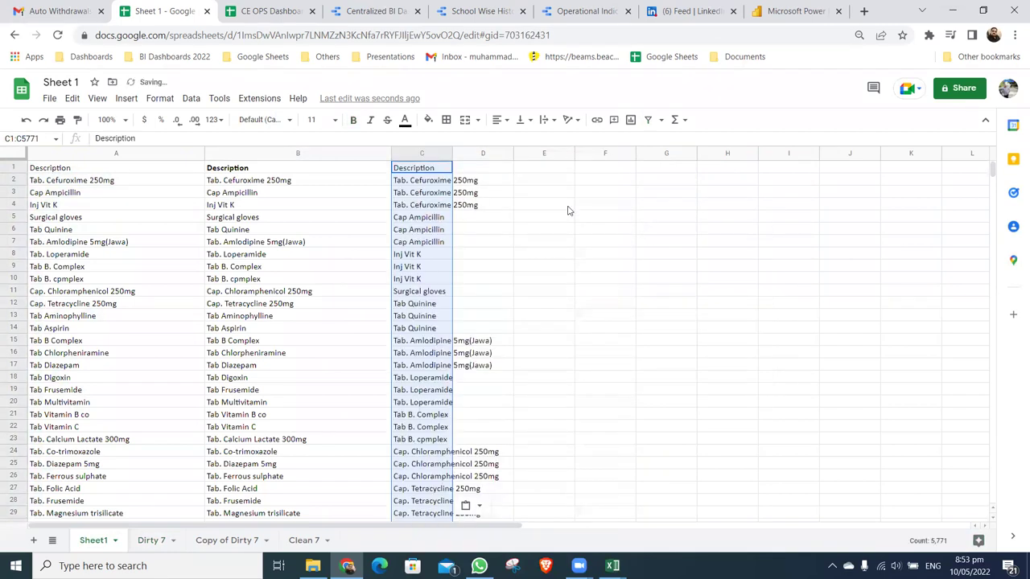
Remove duplicates from column C, leaving 517 unique descriptions
{"action": "left_click", "coordinate": [191, 98]}
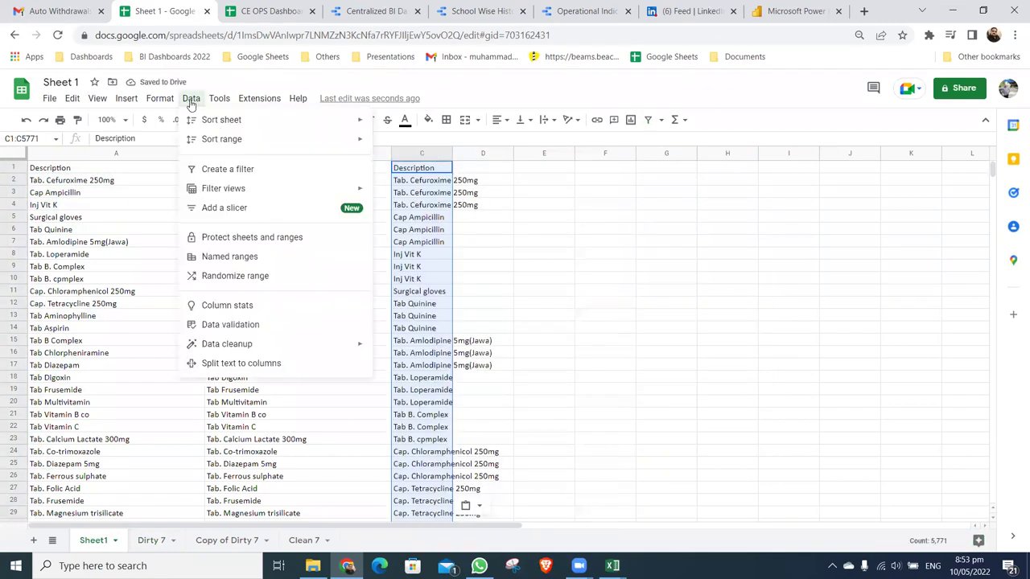
{"action": "mouse_move", "coordinate": [324, 344]}
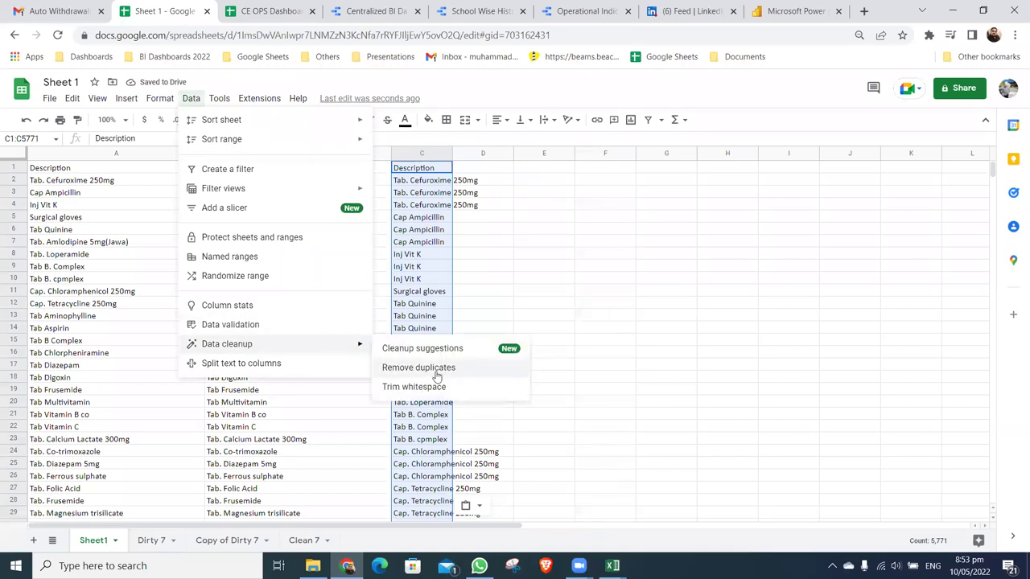
{"action": "left_click", "coordinate": [435, 372]}
{"action": "left_click", "coordinate": [554, 393]}
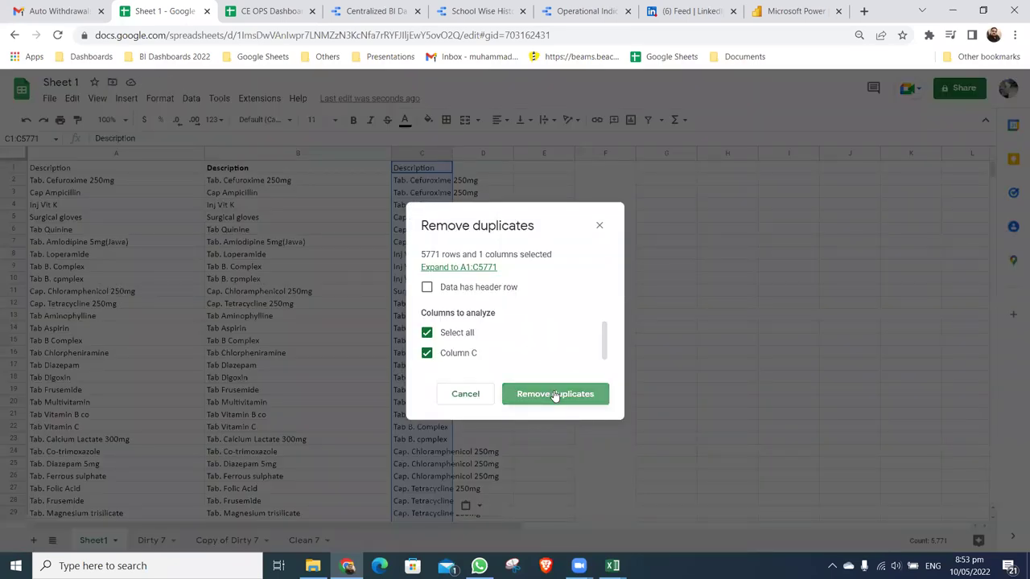
{"action": "left_click", "coordinate": [647, 349]}
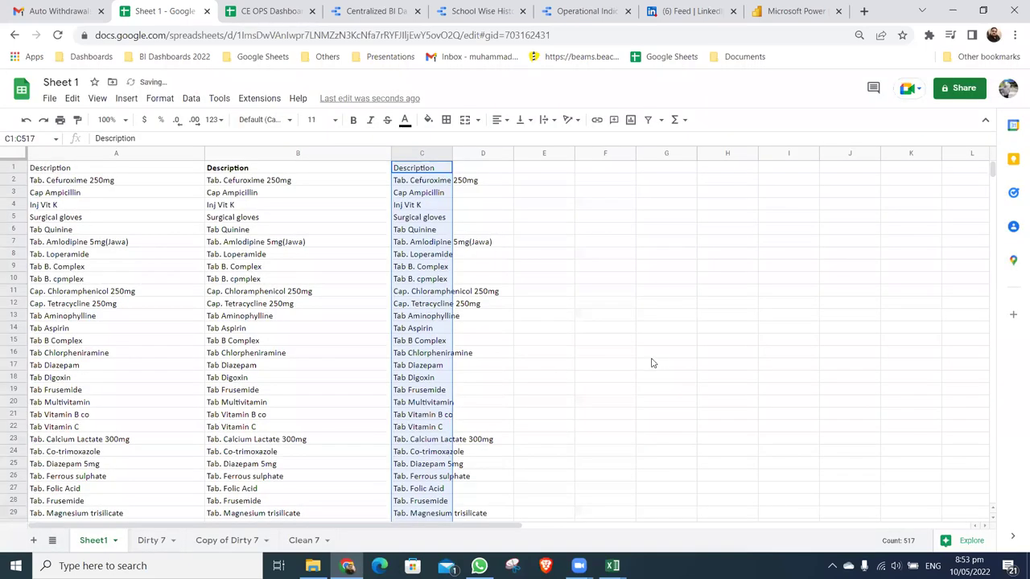
{"action": "double_click", "coordinate": [453, 153]}
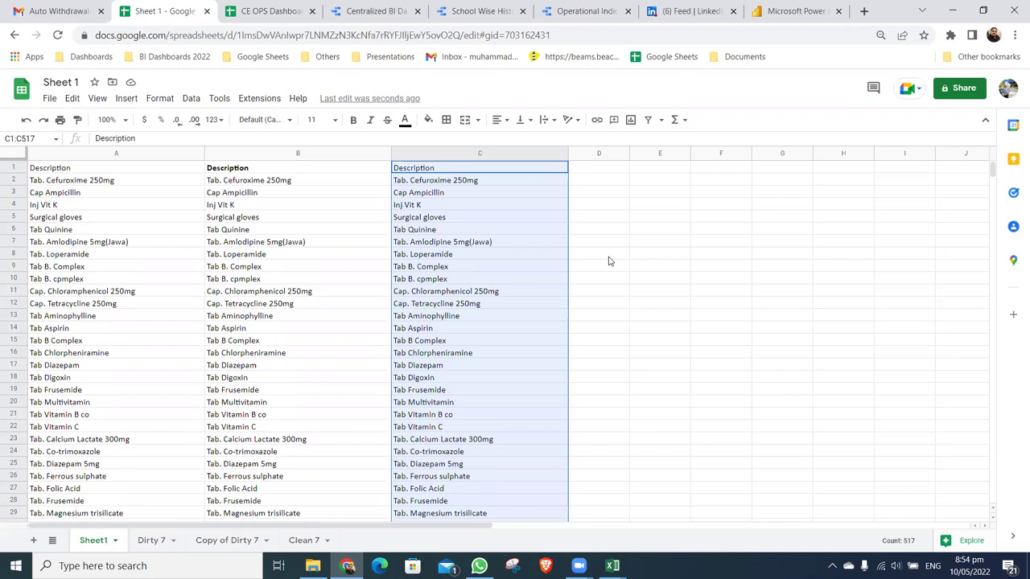
Share the spreadsheet as Editor with a collaborator's Gmail address
{"action": "left_click", "coordinate": [971, 95]}
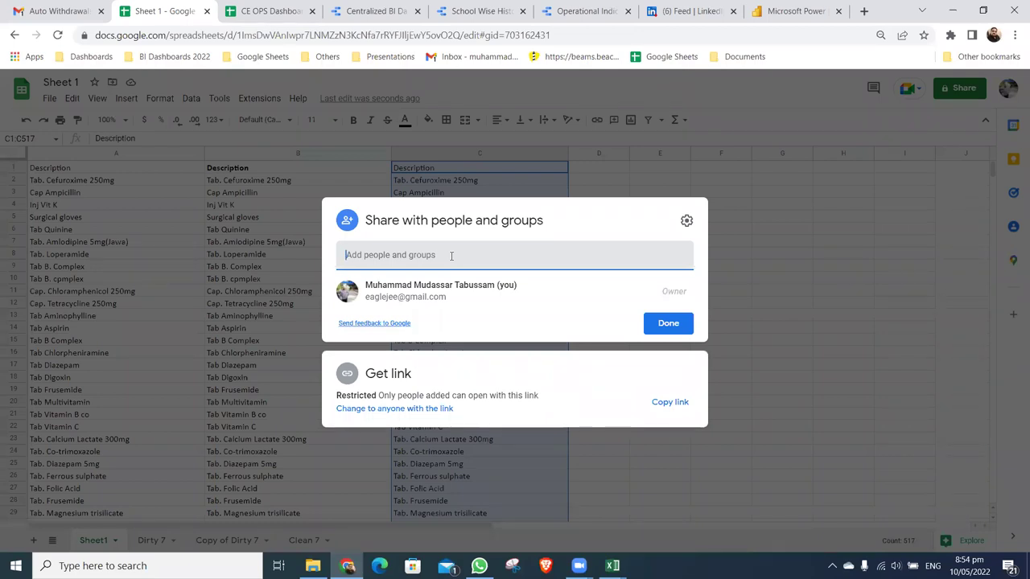
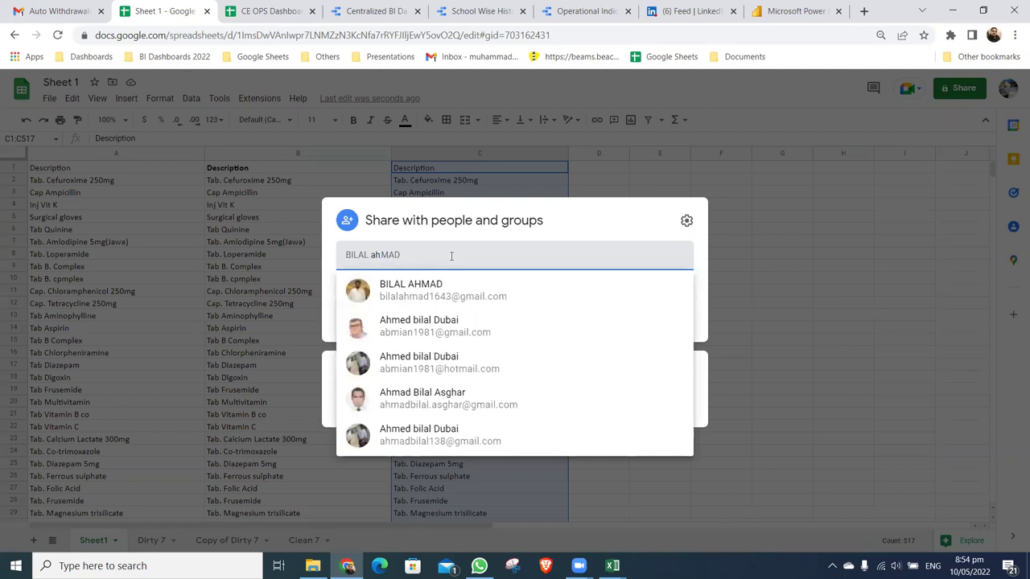
{"action": "key", "text": "ctrl+a"}
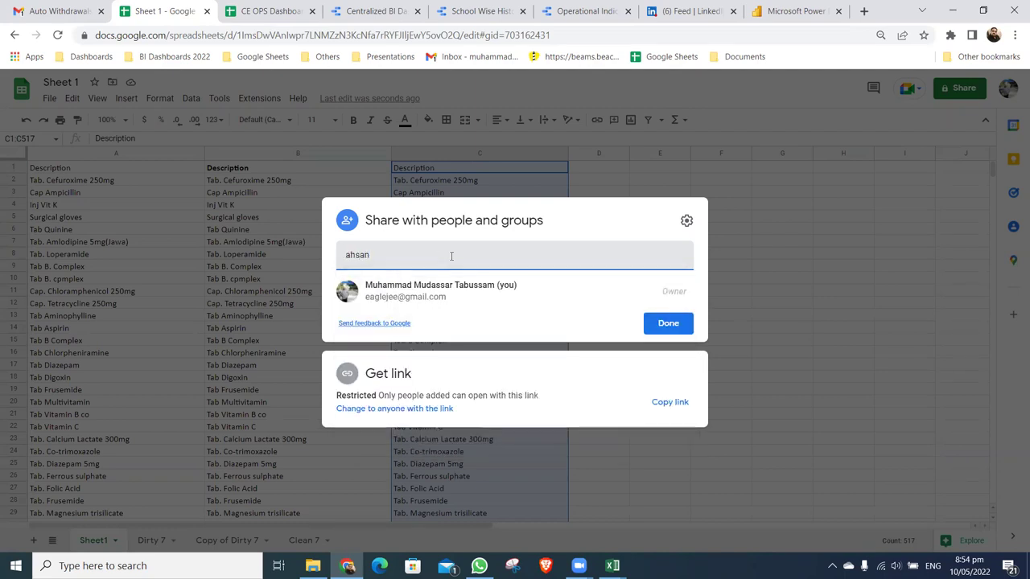
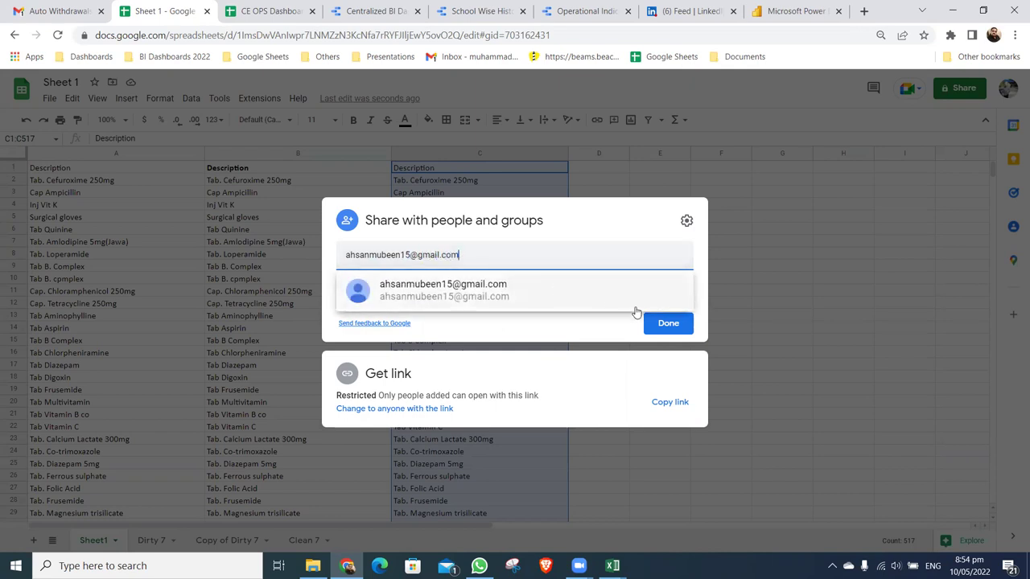
{"action": "left_click", "coordinate": [499, 286]}
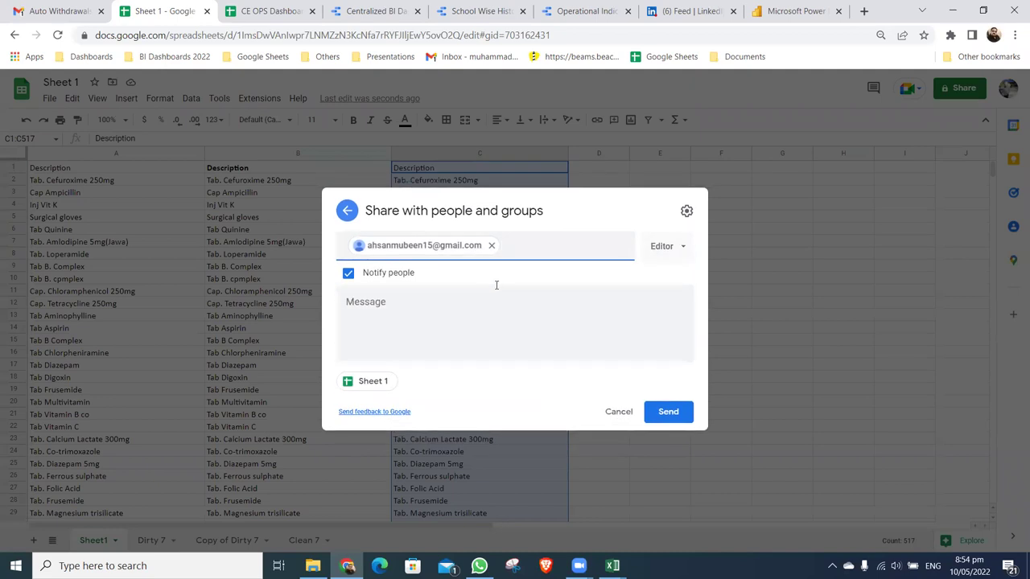
{"action": "left_click", "coordinate": [682, 412]}
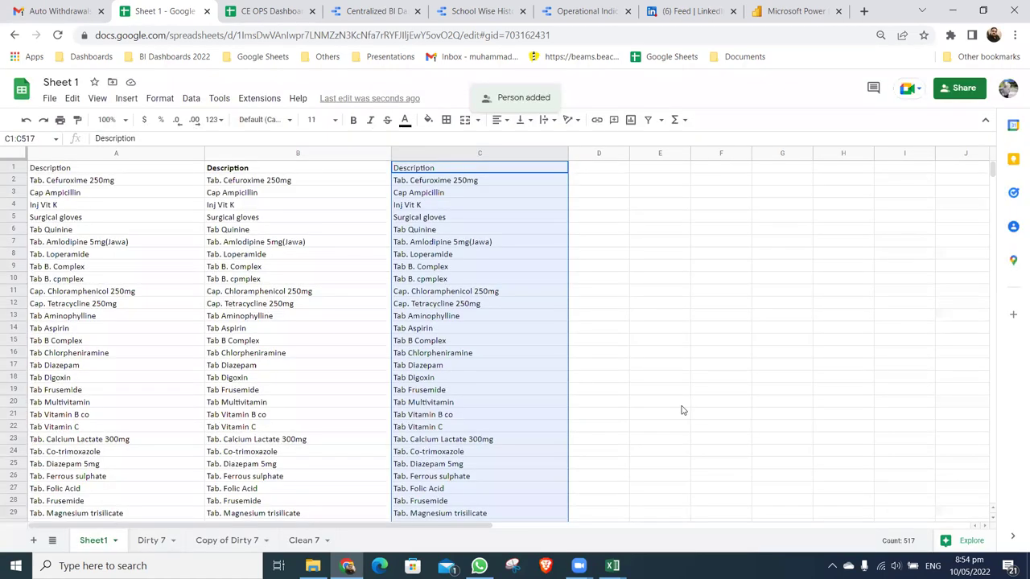
{"action": "left_click", "coordinate": [947, 93]}
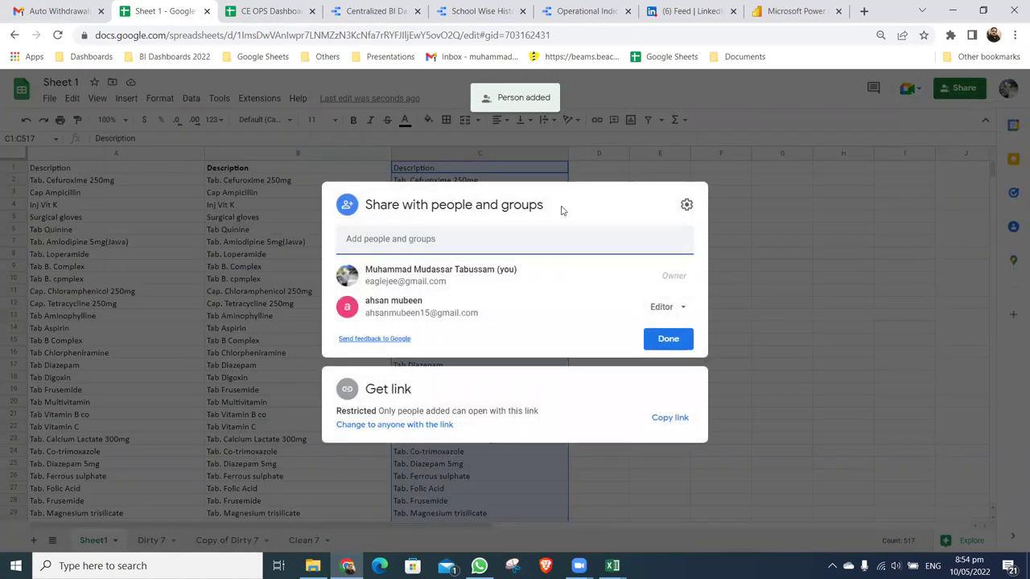
Enter a collaborator's Gmail address in sharing, then close the dialog without sending
{"action": "left_click", "coordinate": [499, 248]}
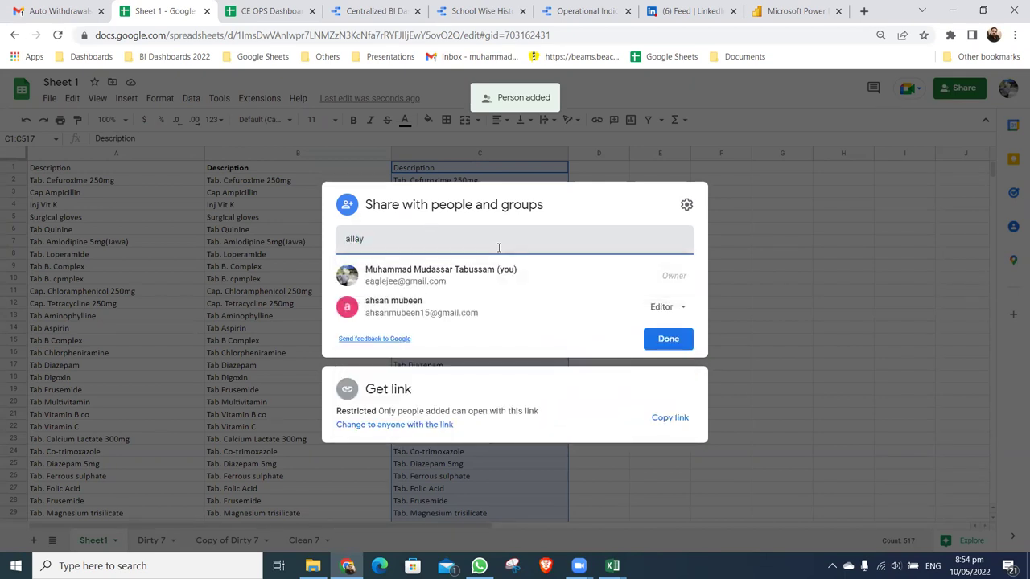
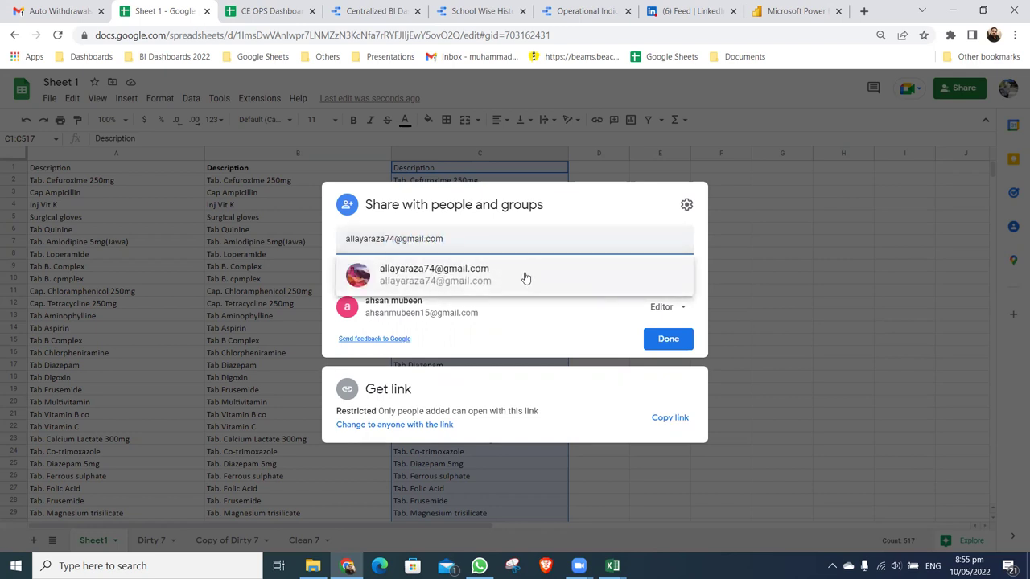
{"action": "mouse_move", "coordinate": [524, 276]}
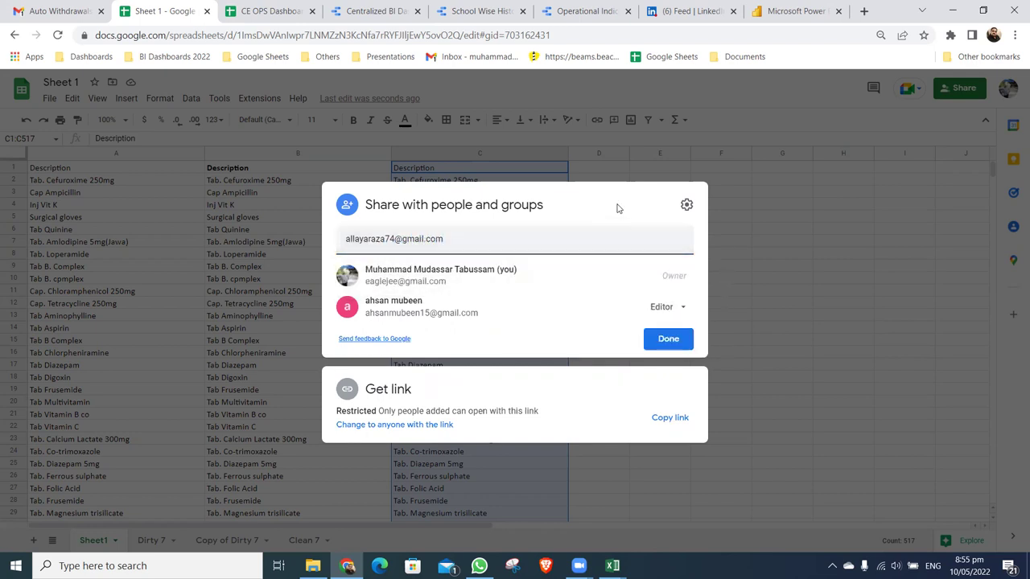
{"action": "left_click", "coordinate": [664, 339]}
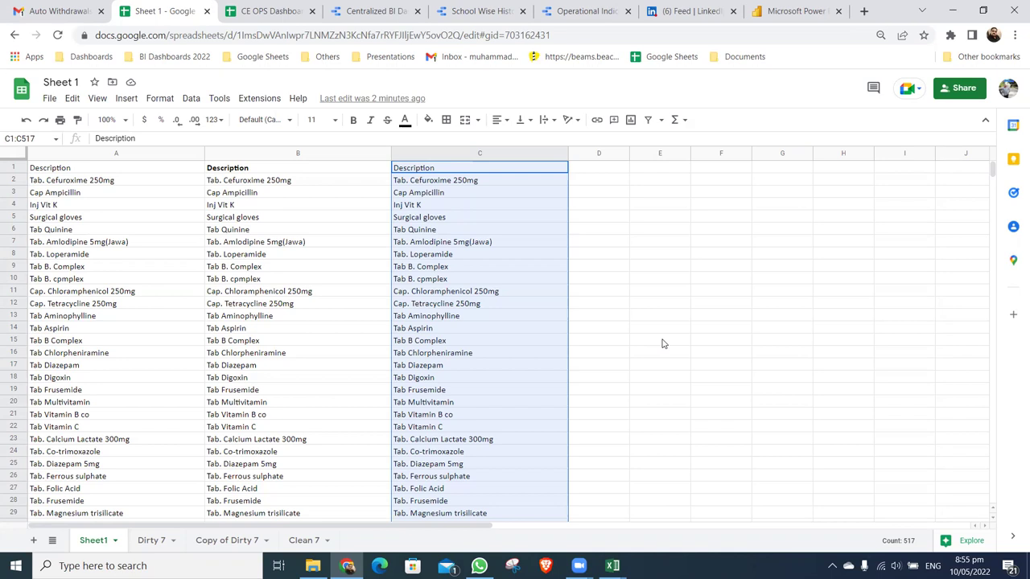
Invite another collaborator's Gmail address as Editor
{"action": "left_click", "coordinate": [962, 88]}
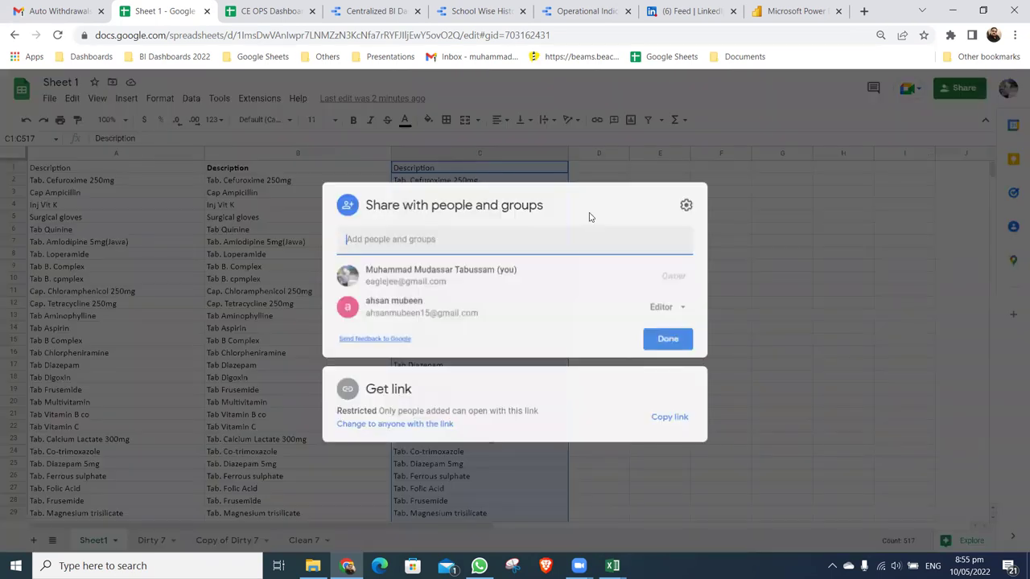
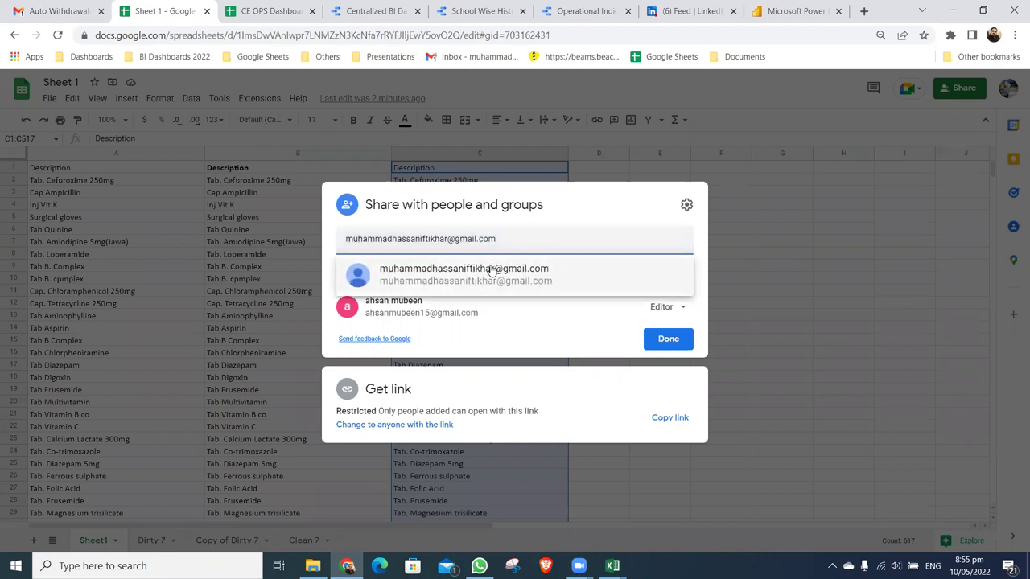
{"action": "left_click", "coordinate": [492, 270]}
{"action": "left_click", "coordinate": [669, 415]}
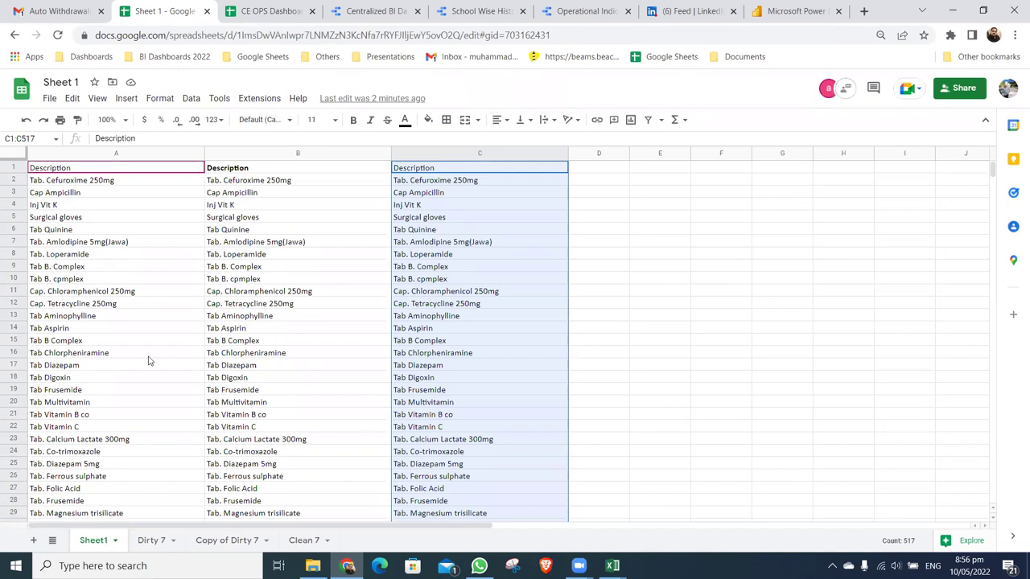
On Dirty 7, go to the last data row and append 1000 empty rows below it
{"action": "left_click", "coordinate": [155, 541]}
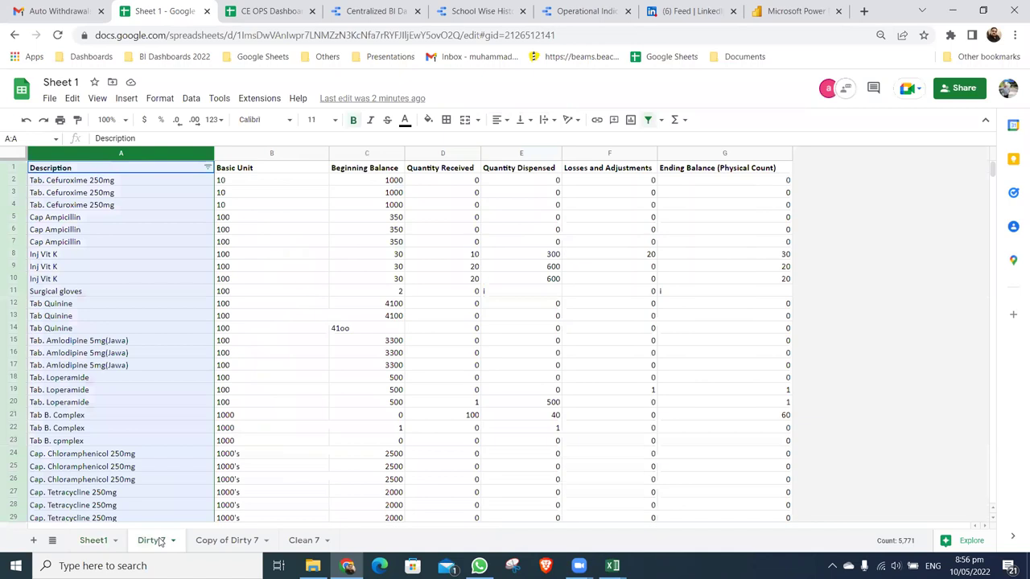
{"action": "left_click", "coordinate": [126, 269]}
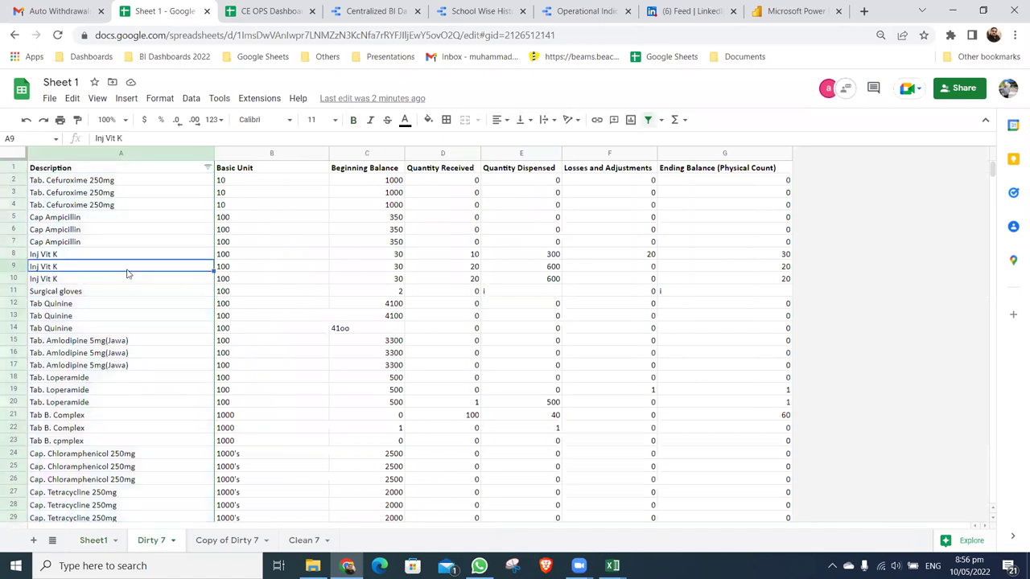
{"action": "key", "text": "Up"}
{"action": "key", "text": "Up"}
{"action": "key", "text": "Up"}
{"action": "key", "text": "Up"}
{"action": "key", "text": "Up"}
{"action": "key", "text": "Up"}
{"action": "key", "text": "Up"}
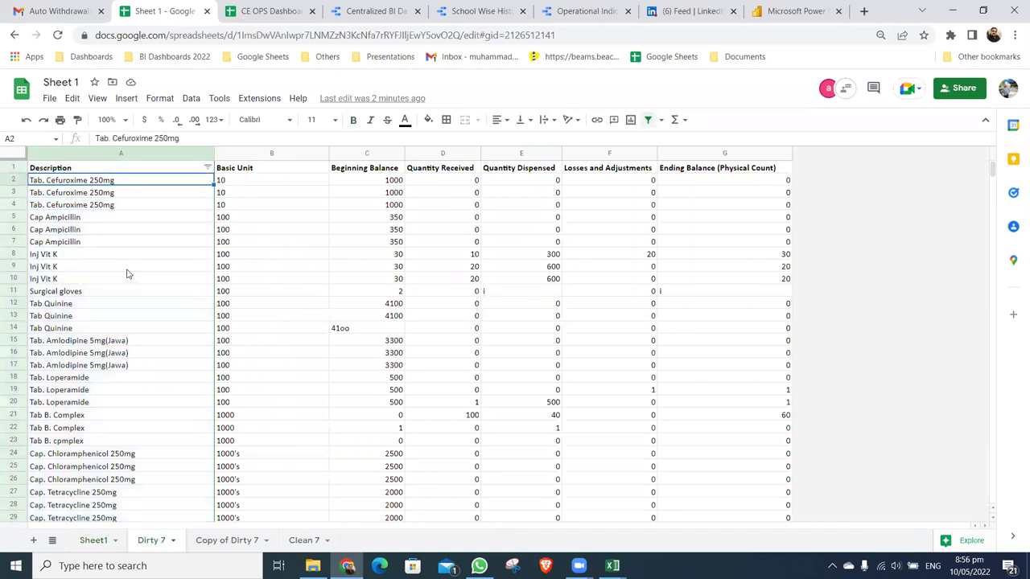
{"action": "key", "text": "Up"}
{"action": "key", "text": "Down"}
{"action": "key", "text": "shift+Right"}
{"action": "key", "text": "shift+Right"}
{"action": "key", "text": "shift+Right"}
{"action": "key", "text": "shift+Right"}
{"action": "key", "text": "shift+Right"}
{"action": "key", "text": "shift+Right"}
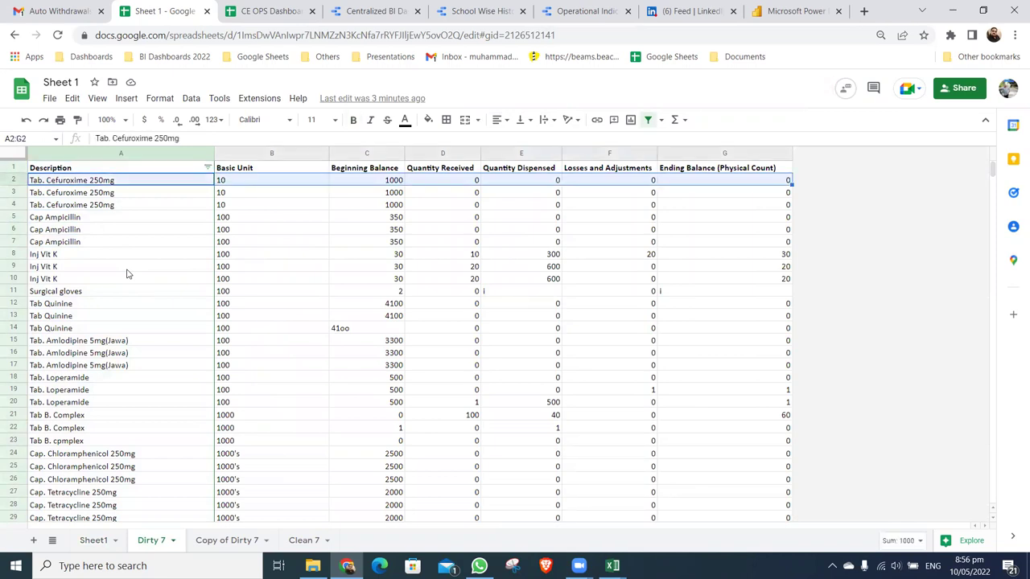
{"action": "key", "text": "shift+Down"}
{"action": "key", "text": "shift+Down"}
{"action": "key", "text": "shift+Down"}
{"action": "key", "text": "shift+Down"}
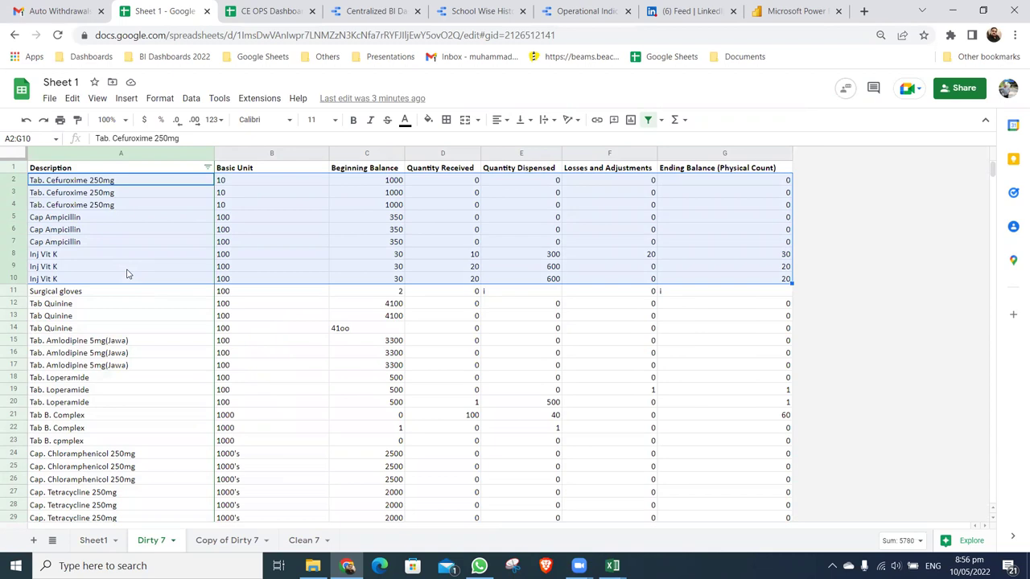
{"action": "key", "text": "shift+Up"}
{"action": "key", "text": "shift+Down"}
{"action": "key", "text": "shift+Down"}
{"action": "key", "text": "shift+Down"}
{"action": "key", "text": "ctrl+Down"}
{"action": "scroll", "coordinate": [127, 274], "scroll_direction": "down", "scroll_amount": 1}
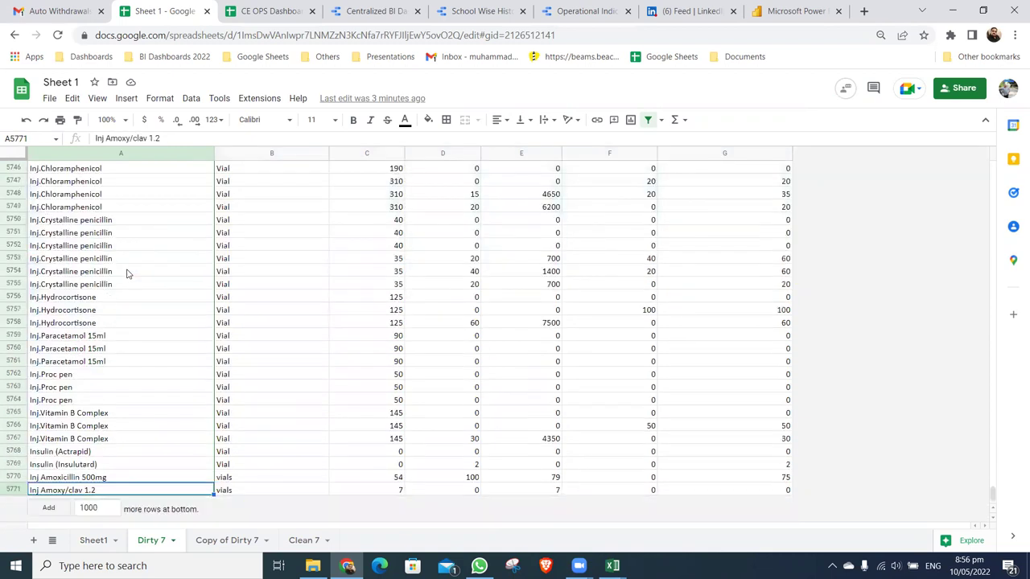
{"action": "left_click", "coordinate": [60, 515]}
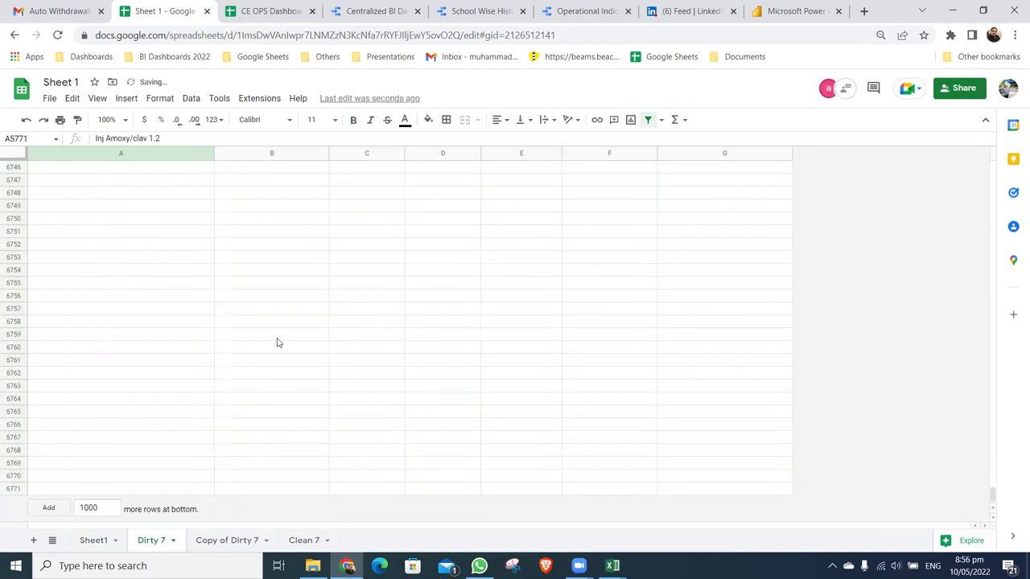
{"action": "key", "text": "ctrl+Up"}
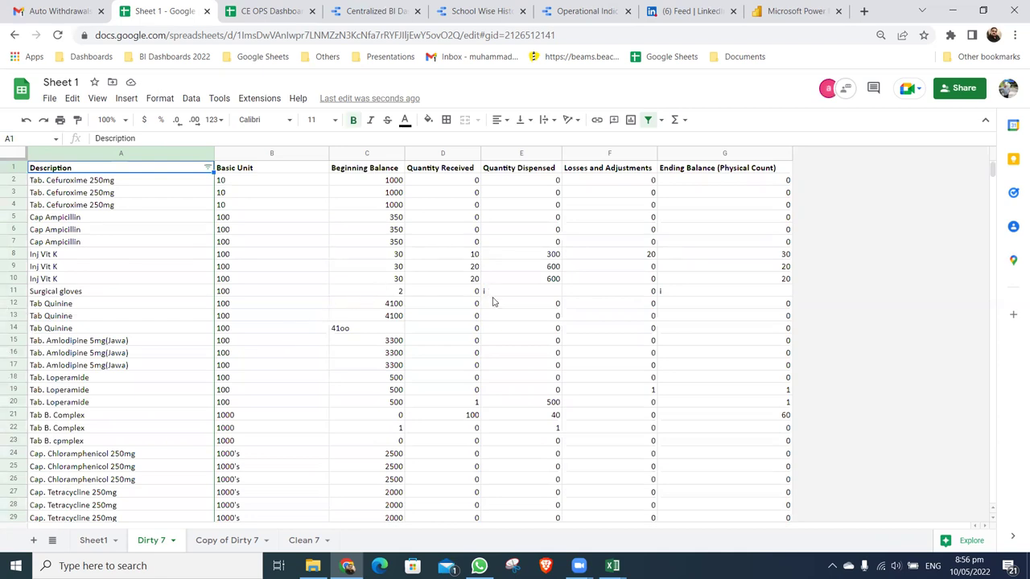
Invite a third collaborator's corrected Gmail address as Editor and confirm the sharing list
{"action": "left_click", "coordinate": [946, 95]}
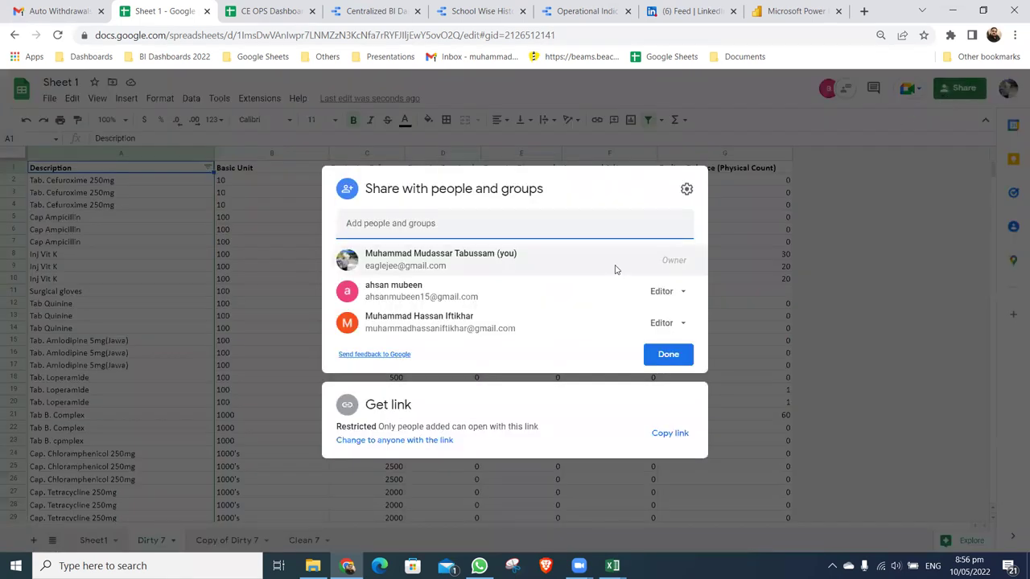
{"action": "mouse_move", "coordinate": [525, 304]}
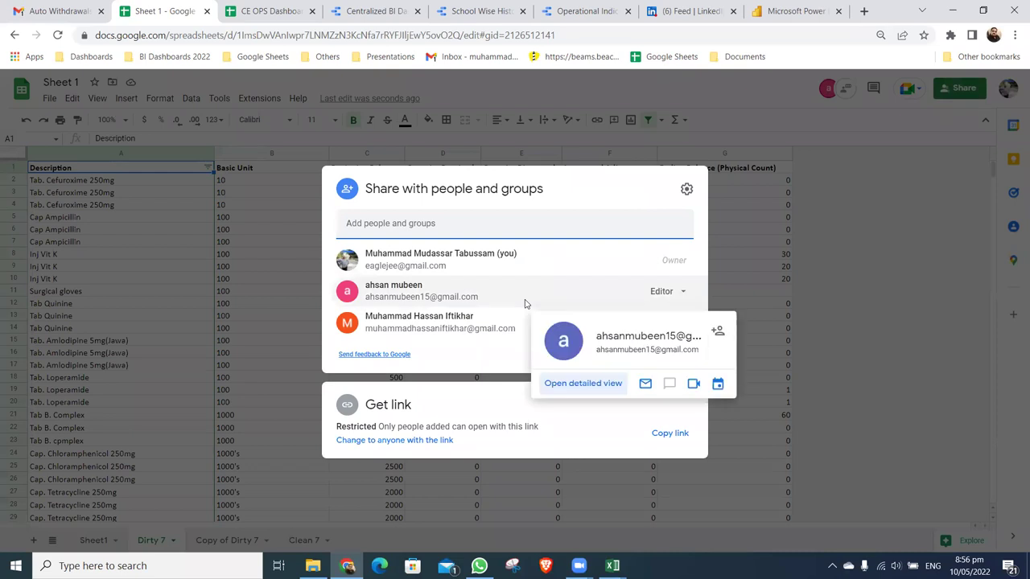
{"action": "left_click", "coordinate": [501, 229]}
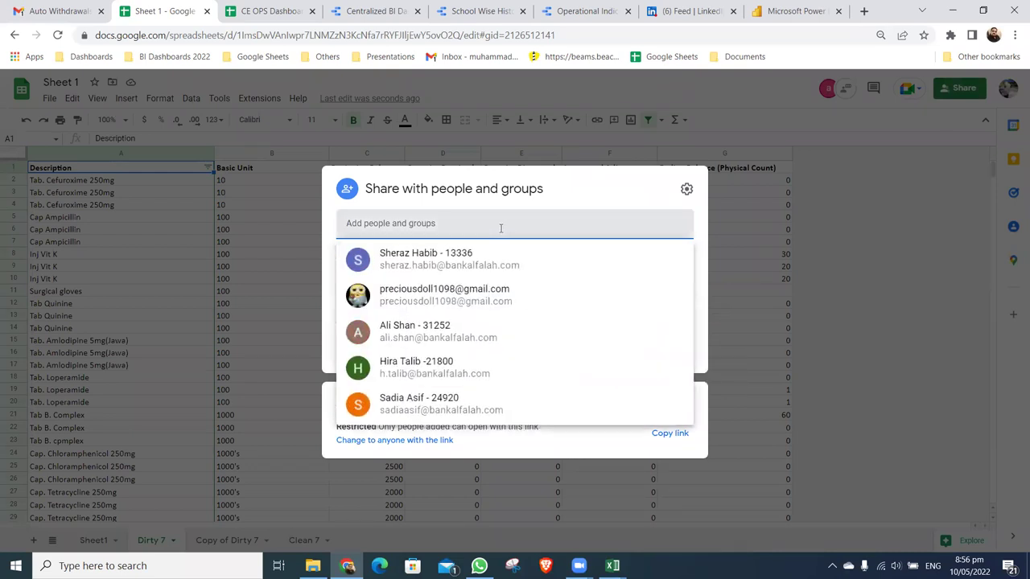
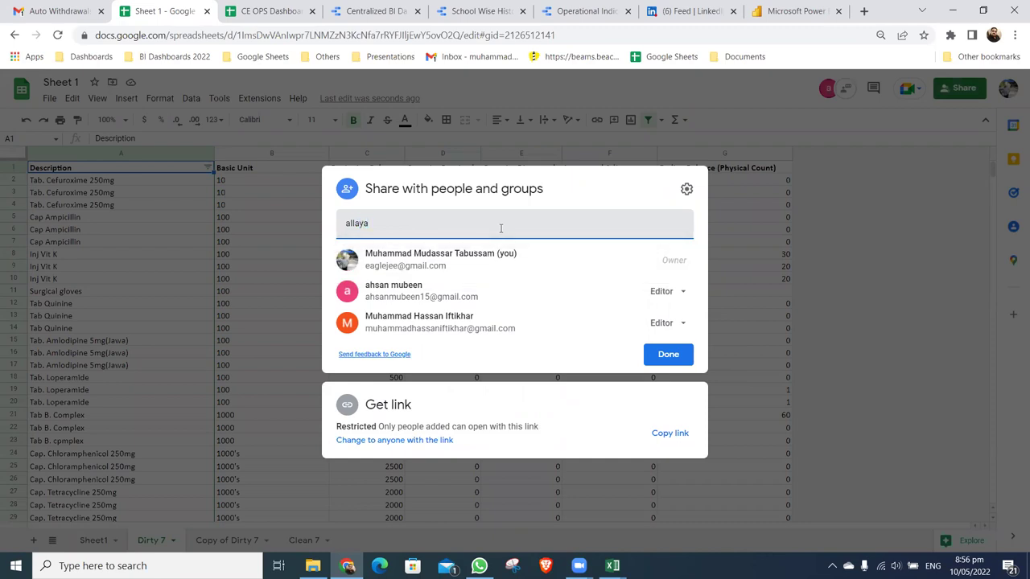
{"action": "left_click", "coordinate": [393, 222]}
{"action": "key", "text": "BackSpace"}
{"action": "type", "text": "4"}
{"action": "left_click", "coordinate": [434, 259]}
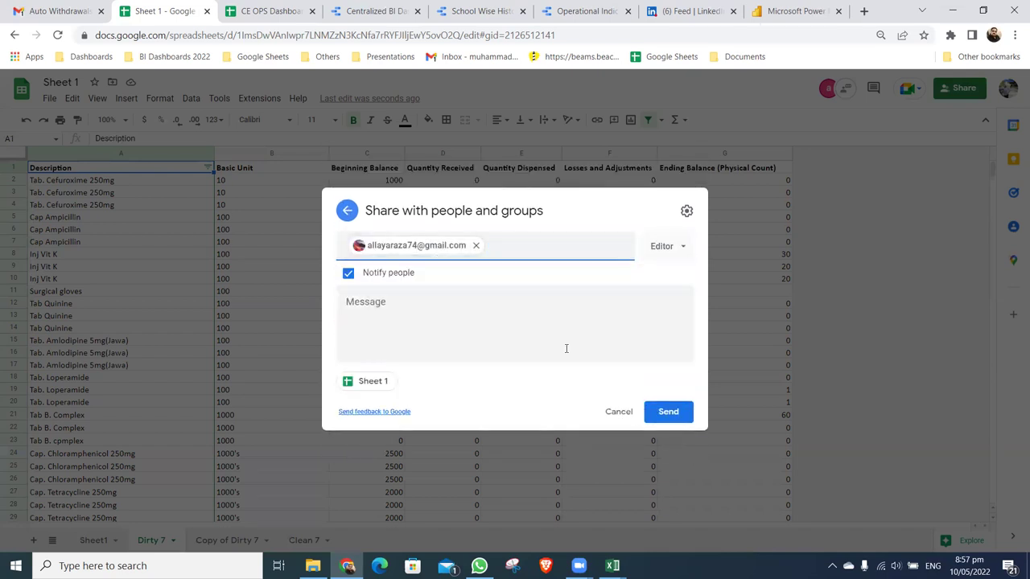
{"action": "left_click", "coordinate": [667, 413]}
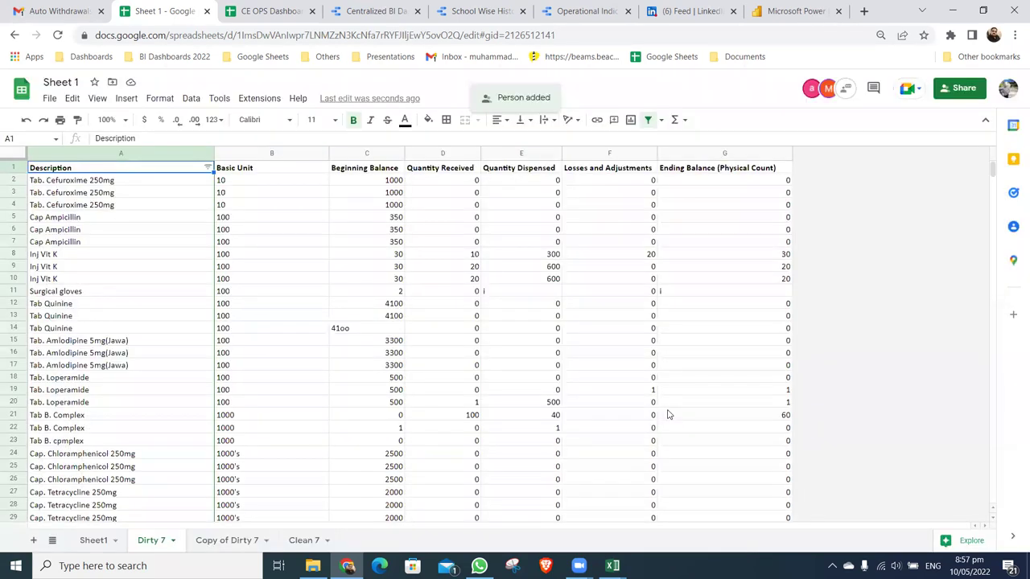
{"action": "left_click", "coordinate": [947, 91]}
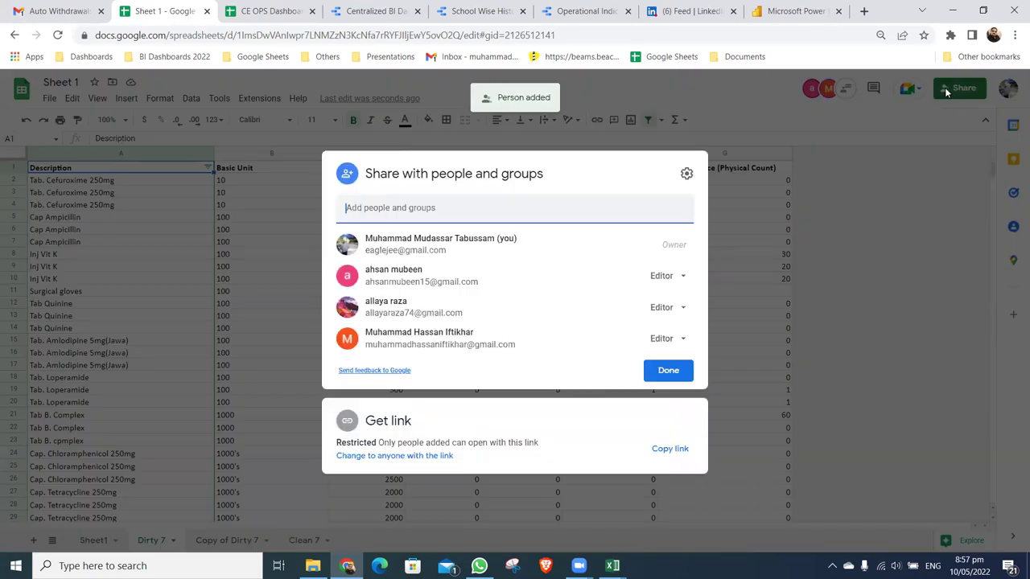
{"action": "left_click", "coordinate": [924, 153]}
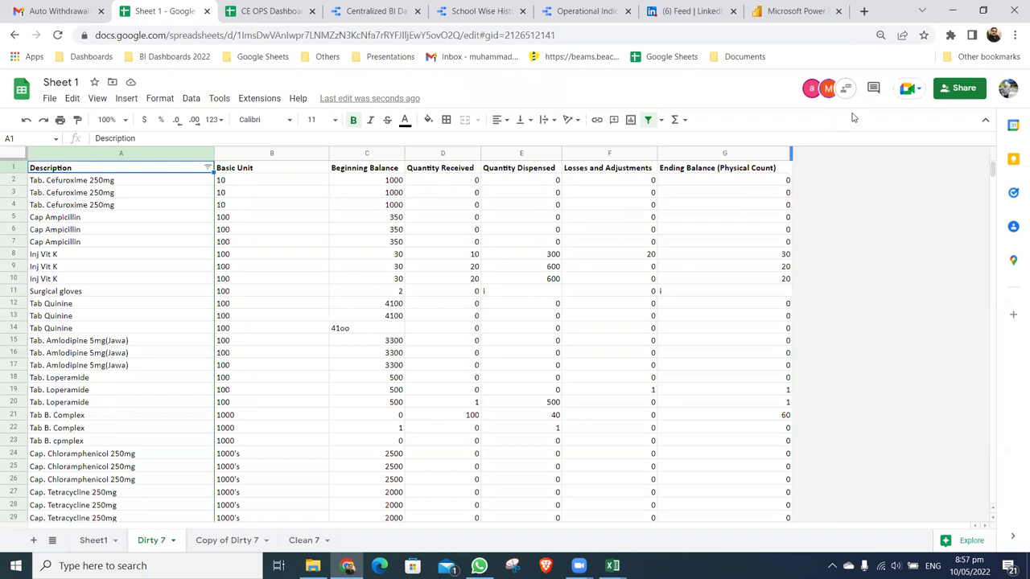
Add a fourth collaborator as Editor, fixing typos in their Gmail address before sending
{"action": "left_click", "coordinate": [961, 88]}
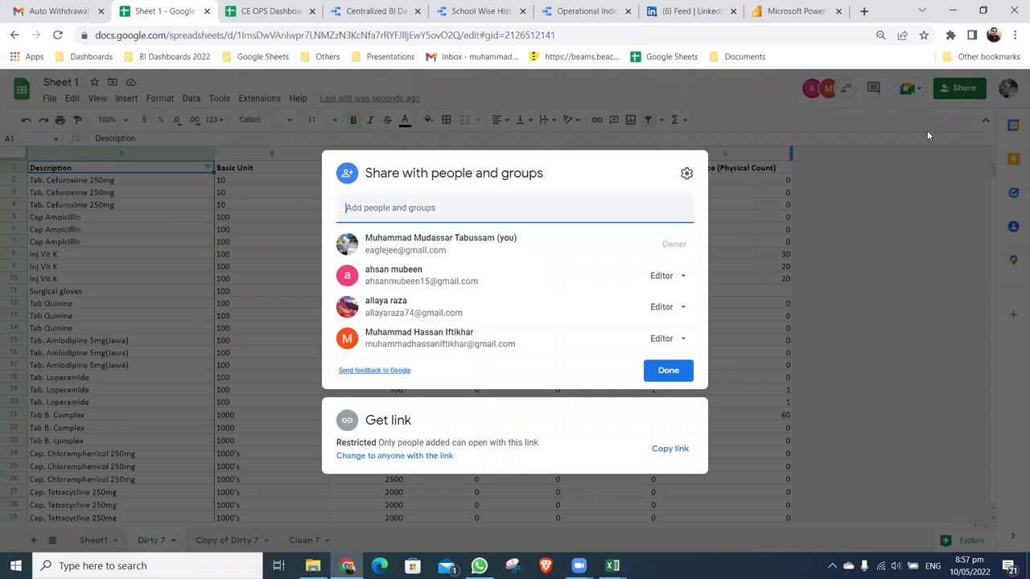
{"action": "left_click", "coordinate": [748, 111]}
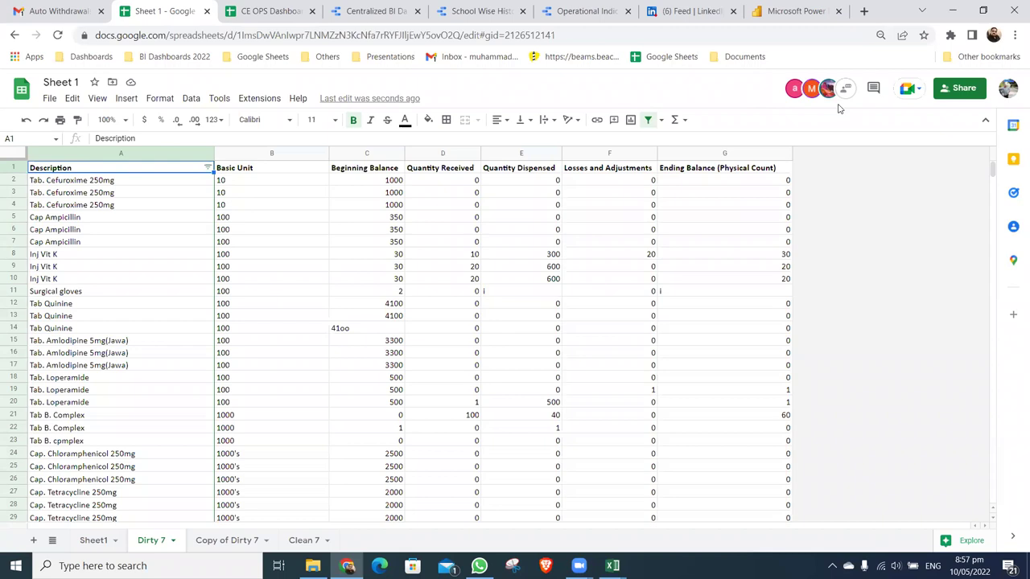
{"action": "left_click", "coordinate": [955, 95]}
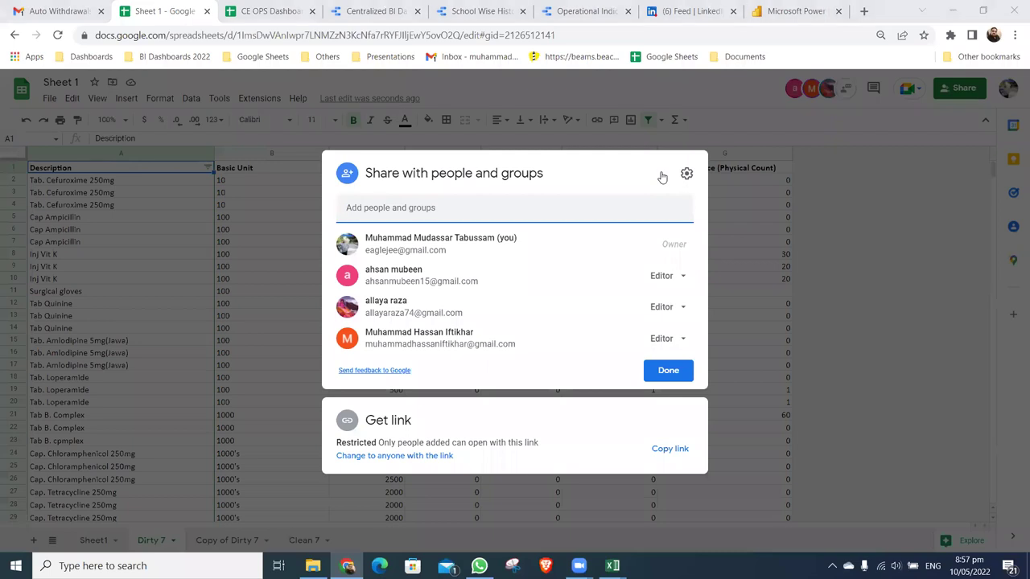
{"action": "left_click", "coordinate": [521, 208]}
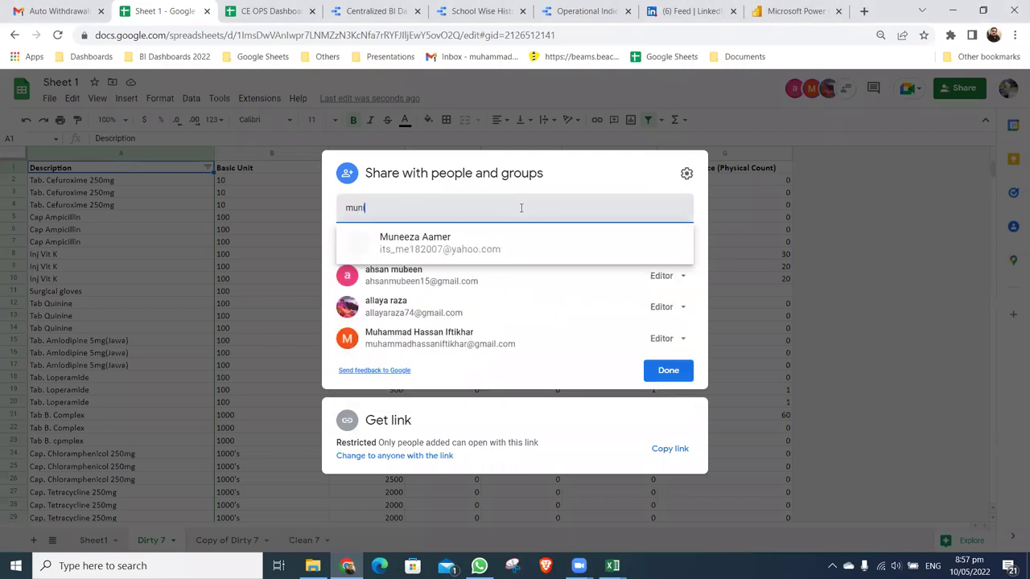
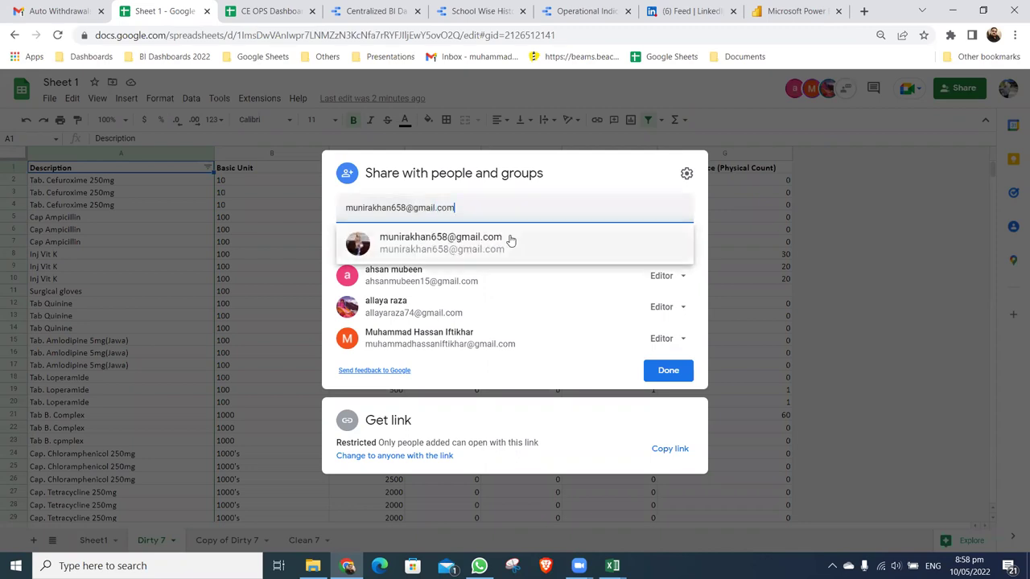
{"action": "left_click", "coordinate": [510, 241]}
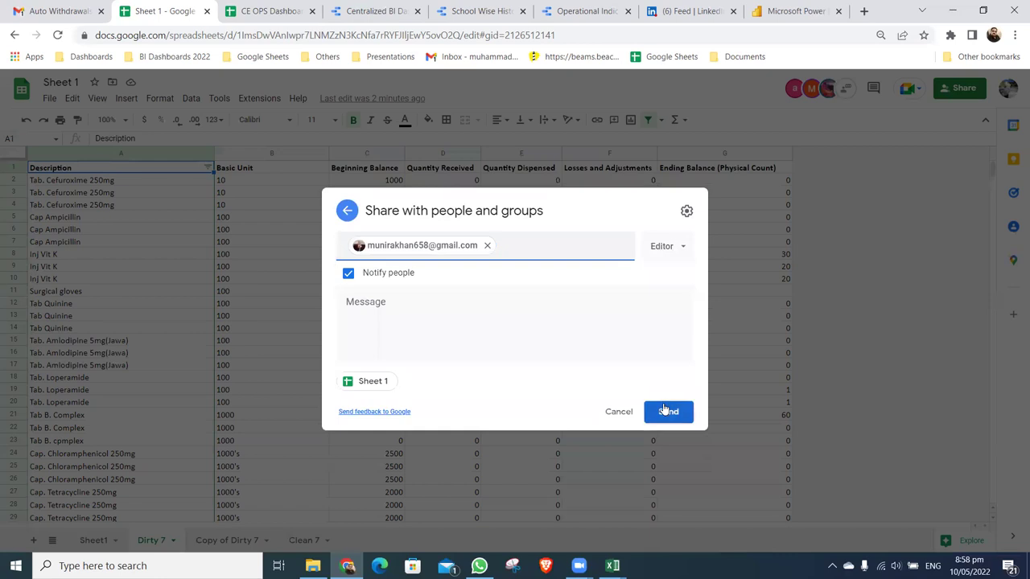
{"action": "left_click", "coordinate": [664, 410]}
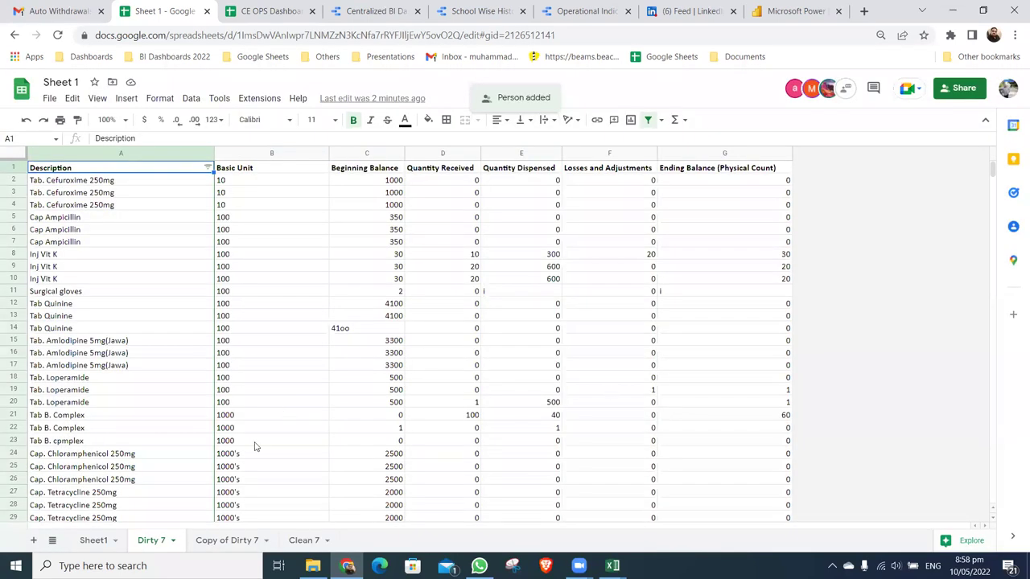
Jump through the Dirty 7 Description column to confirm its data ends at row 5771
{"action": "left_click", "coordinate": [132, 332]}
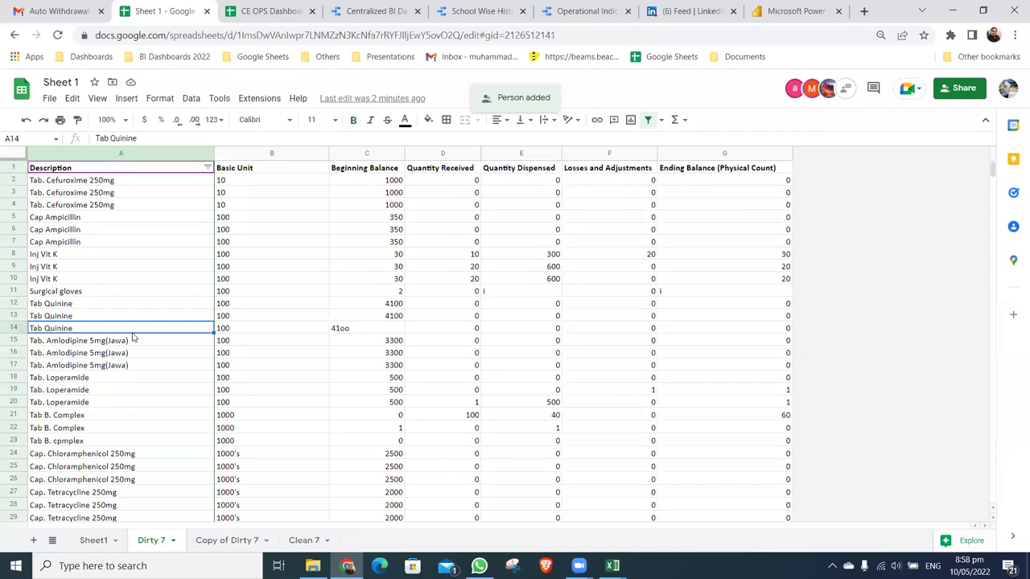
{"action": "key", "text": "ctrl+Down"}
{"action": "key", "text": "ctrl+Down"}
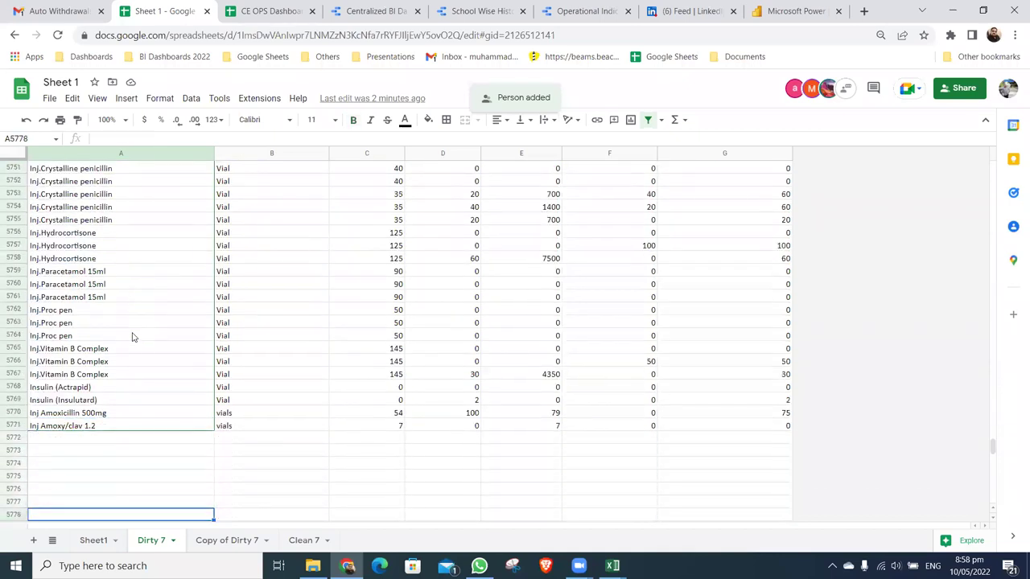
{"action": "key", "text": "ctrl+Up"}
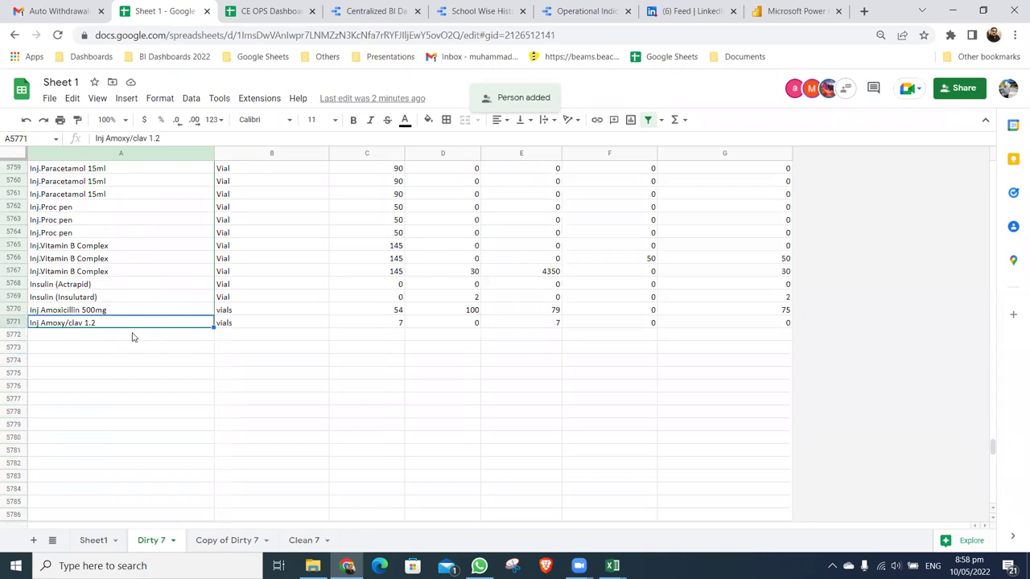
{"action": "key", "text": "ctrl+Up"}
{"action": "key", "text": "Down"}
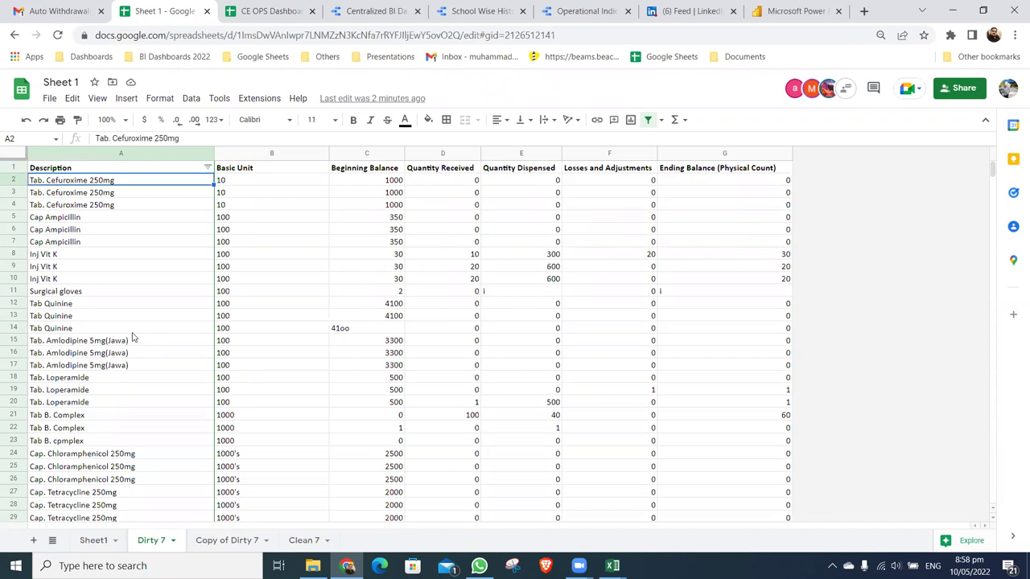
{"action": "key", "text": "ctrl+Down"}
{"action": "key", "text": "Down"}
{"action": "key", "text": "Down"}
{"action": "key", "text": "Down"}
{"action": "key", "text": "Down"}
{"action": "key", "text": "Down"}
{"action": "key", "text": "Down"}
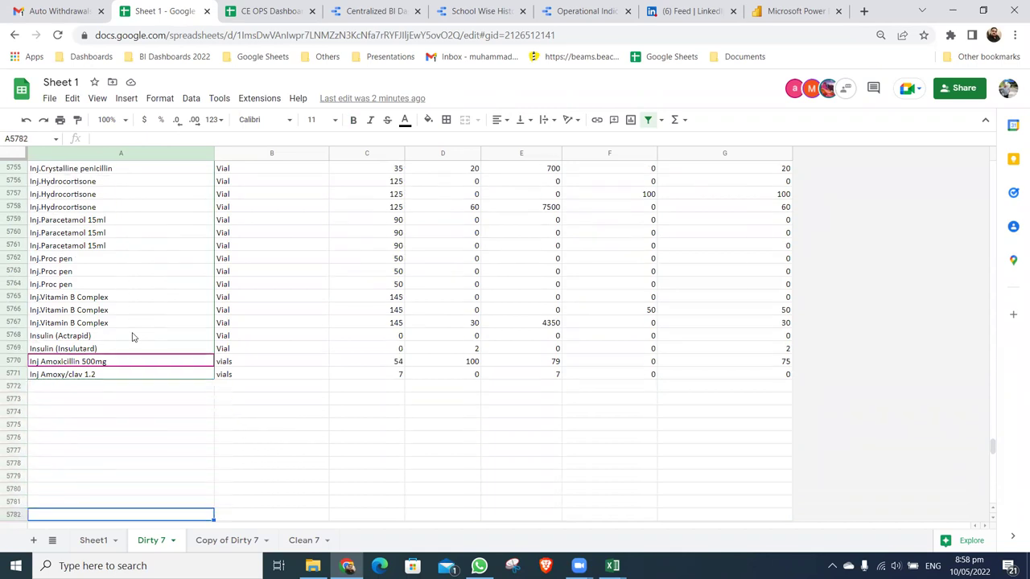
{"action": "key", "text": "Down"}
{"action": "key", "text": "Down"}
{"action": "key", "text": "Down"}
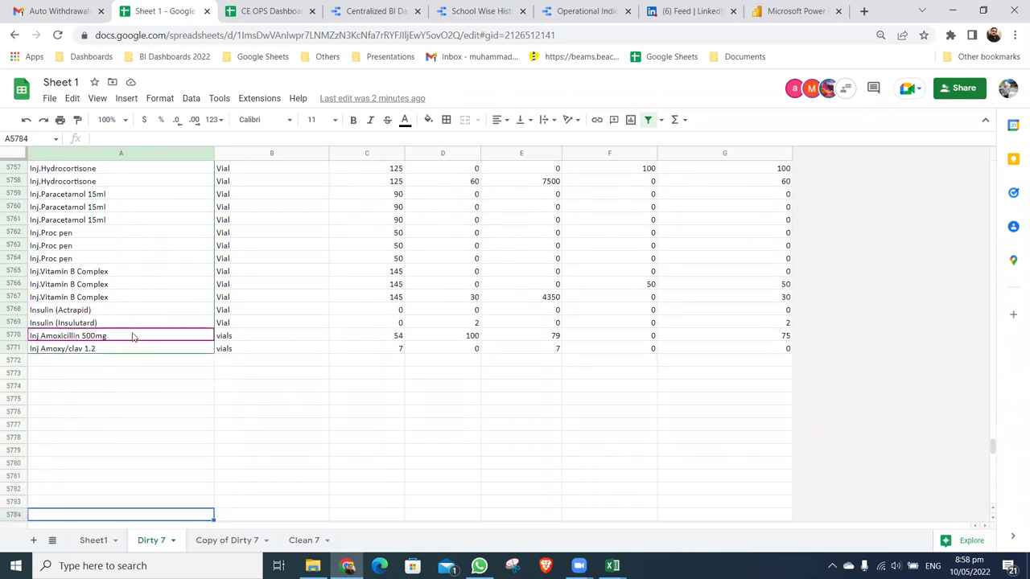
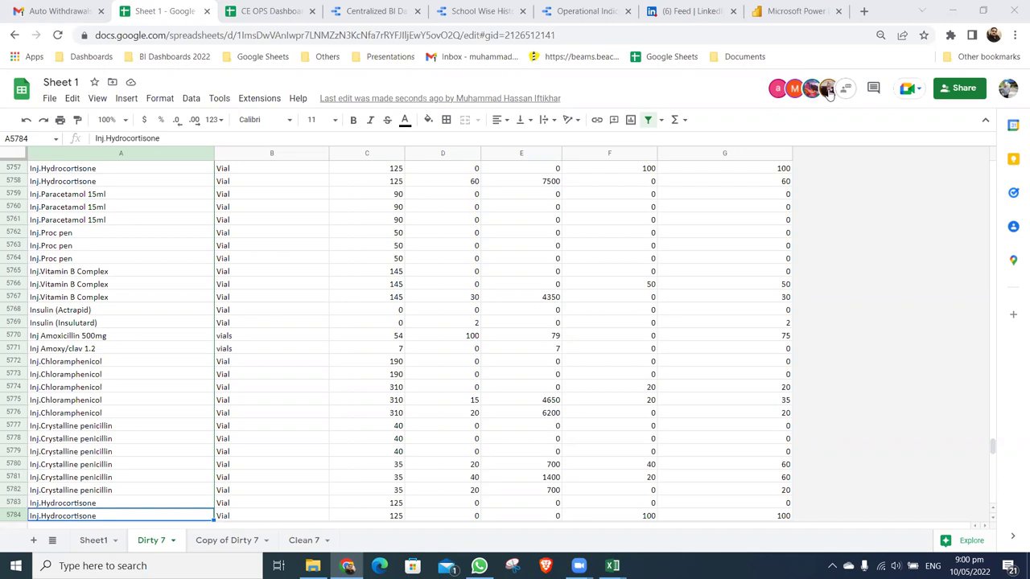
Clear the old contents of columns A to D on Sheet1
{"action": "mouse_move", "coordinate": [829, 93]}
{"action": "left_click", "coordinate": [103, 544]}
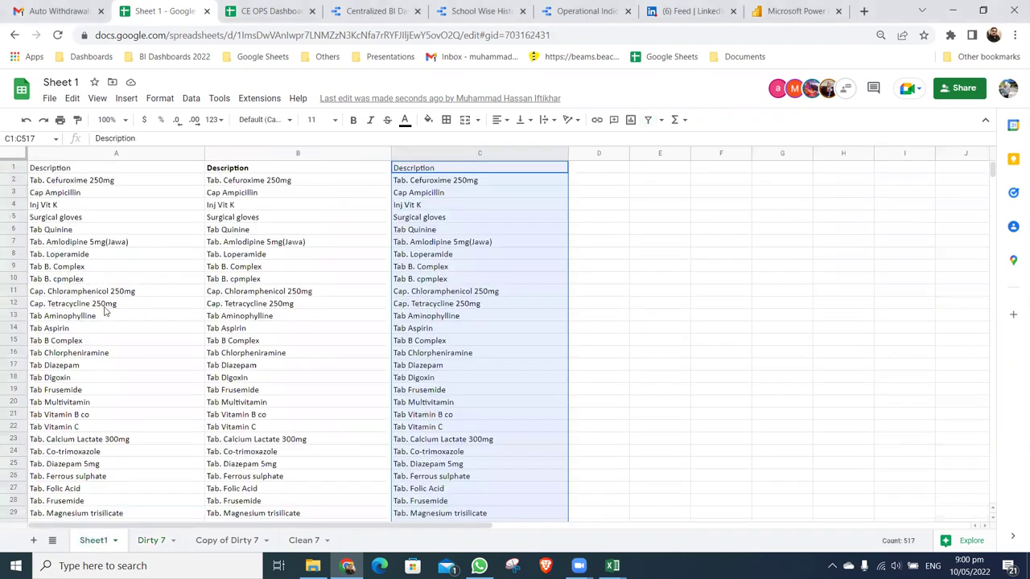
{"action": "left_click", "coordinate": [100, 152]}
{"action": "key", "text": "shift+Right"}
{"action": "key", "text": "shift+Right"}
{"action": "key", "text": "shift+Right"}
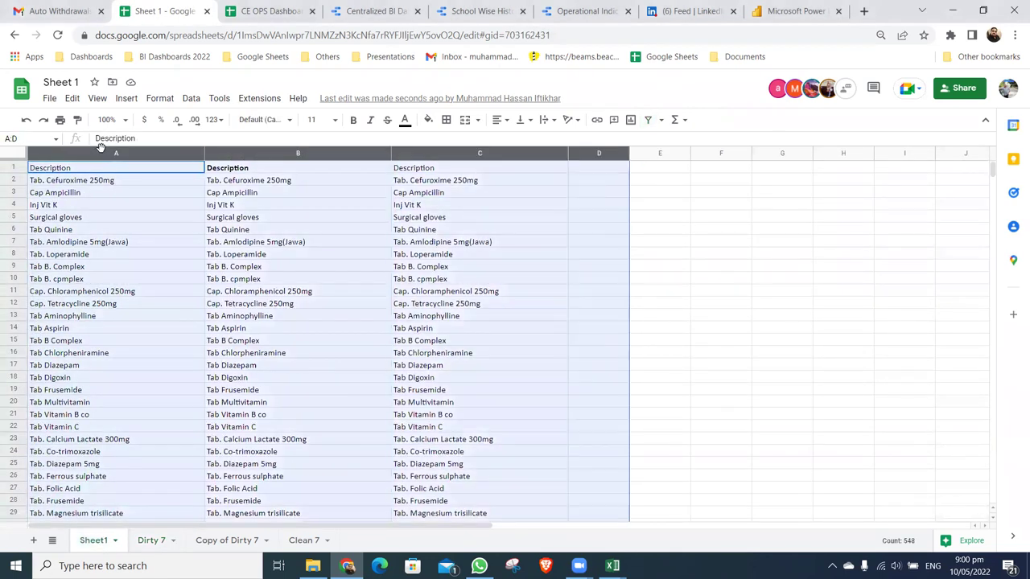
{"action": "key", "text": "Delete"}
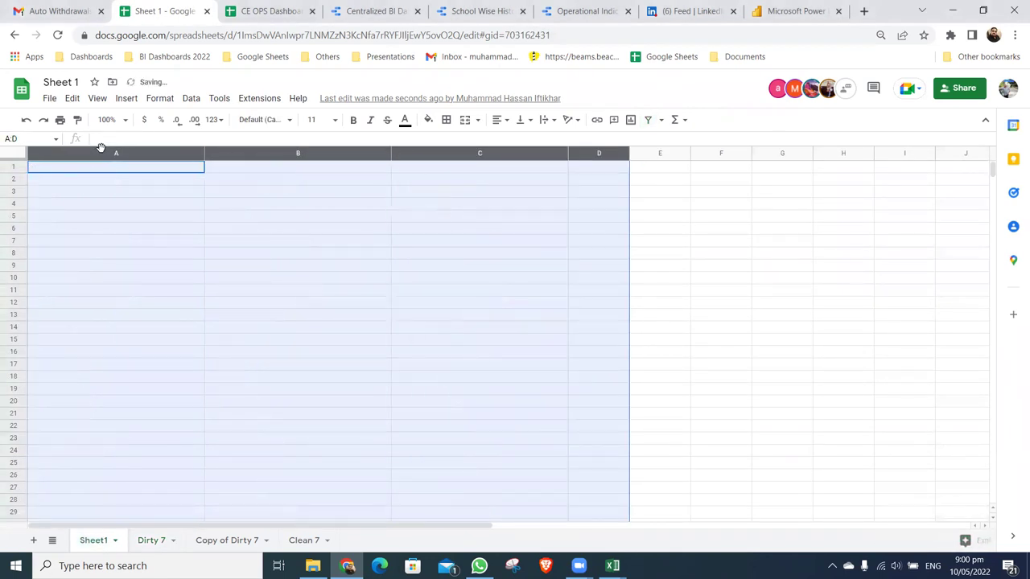
Copy Dirty 7's Description column into column A of Sheet1
{"action": "left_click", "coordinate": [152, 541]}
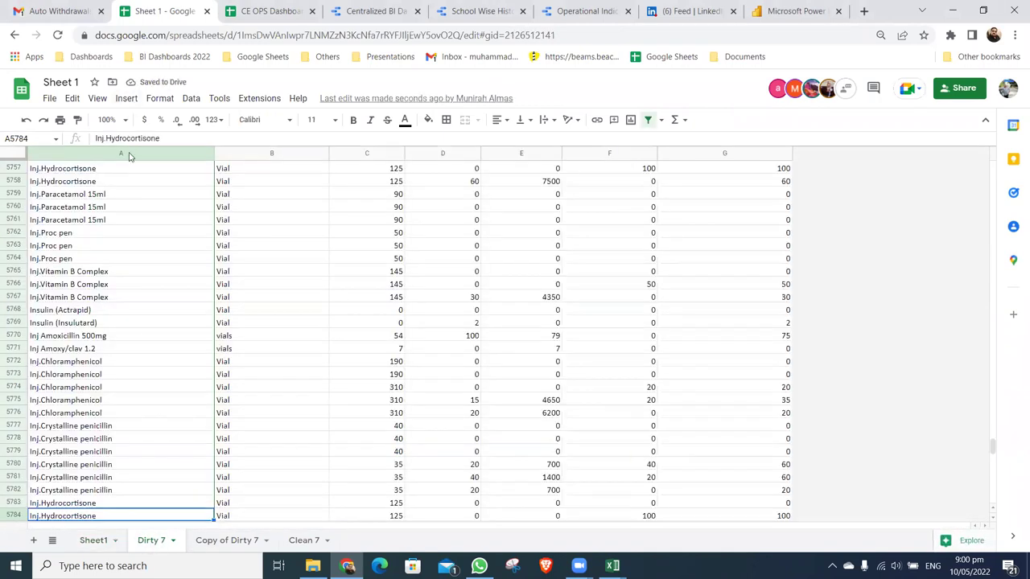
{"action": "left_click", "coordinate": [127, 152]}
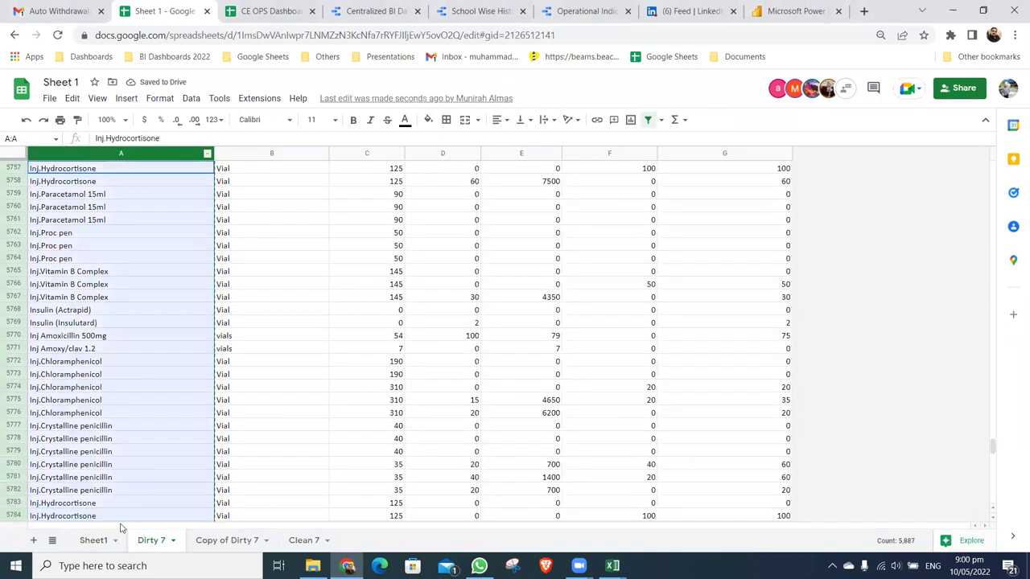
{"action": "left_click", "coordinate": [105, 540]}
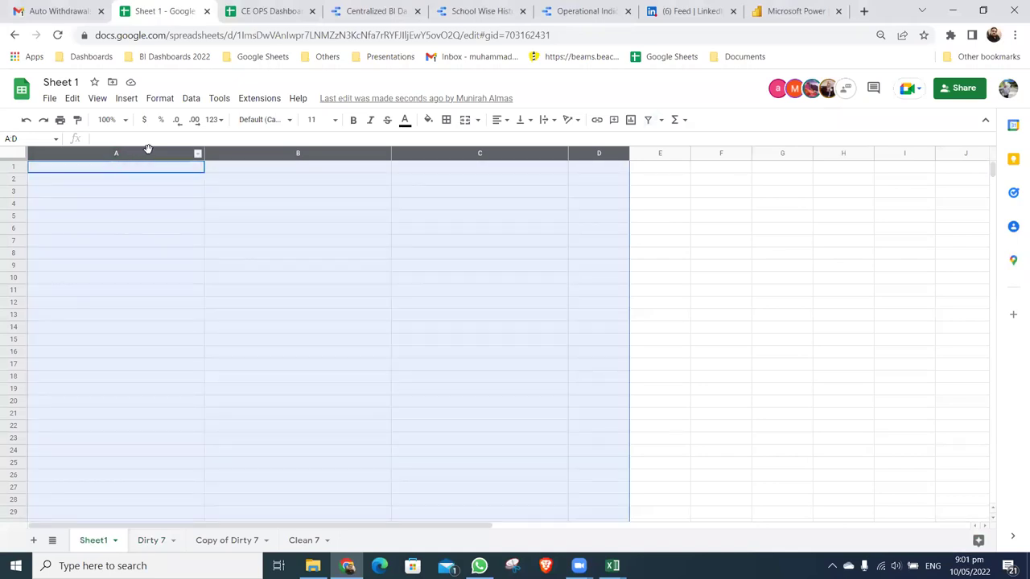
{"action": "left_click", "coordinate": [424, 217]}
{"action": "left_click", "coordinate": [141, 151]}
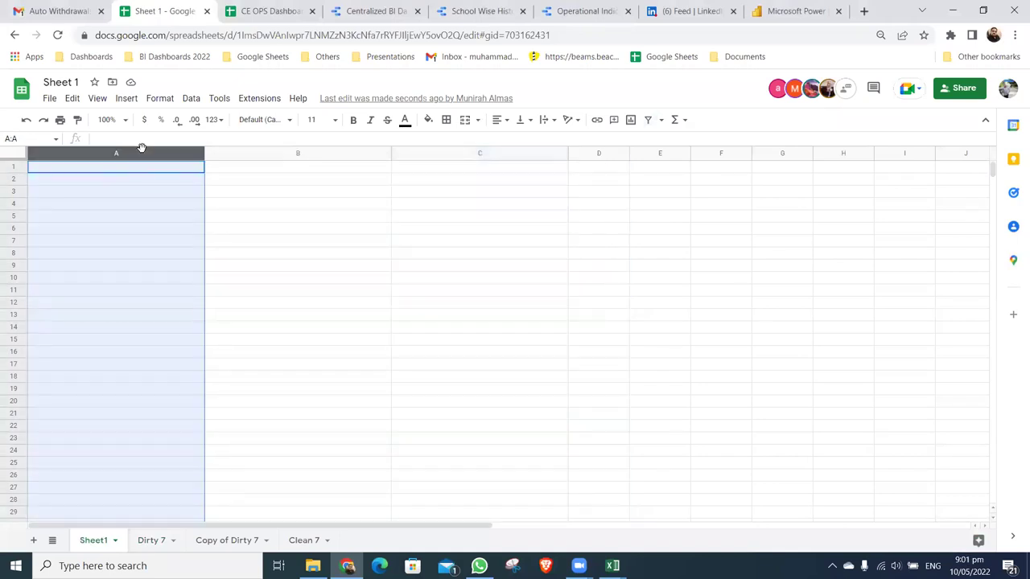
{"action": "key", "text": "ctrl+v"}
Remove duplicate rows from Sheet1's Description list, leaving 517 unique entries
{"action": "left_click", "coordinate": [191, 99]}
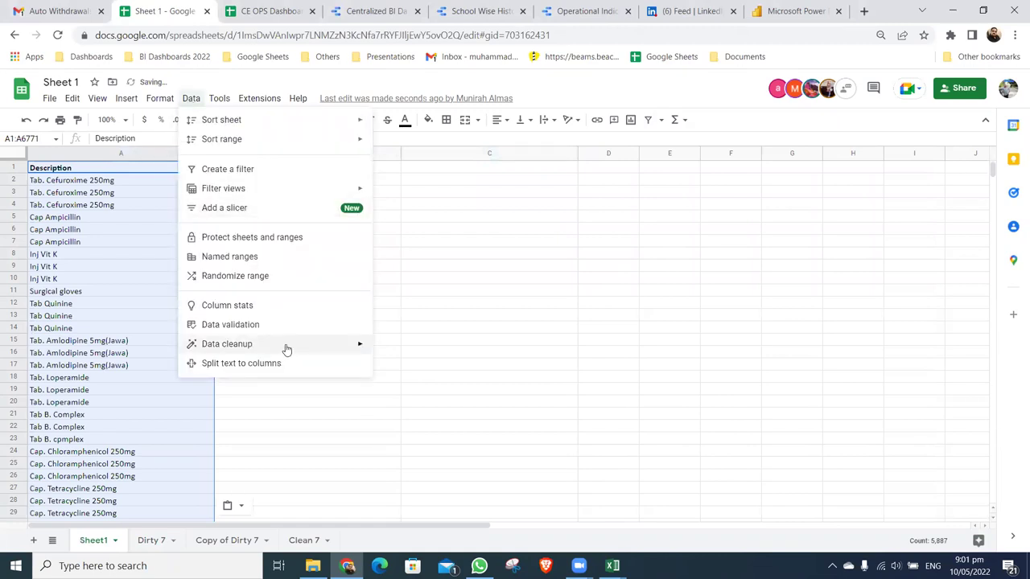
{"action": "mouse_move", "coordinate": [286, 348]}
{"action": "left_click", "coordinate": [417, 364]}
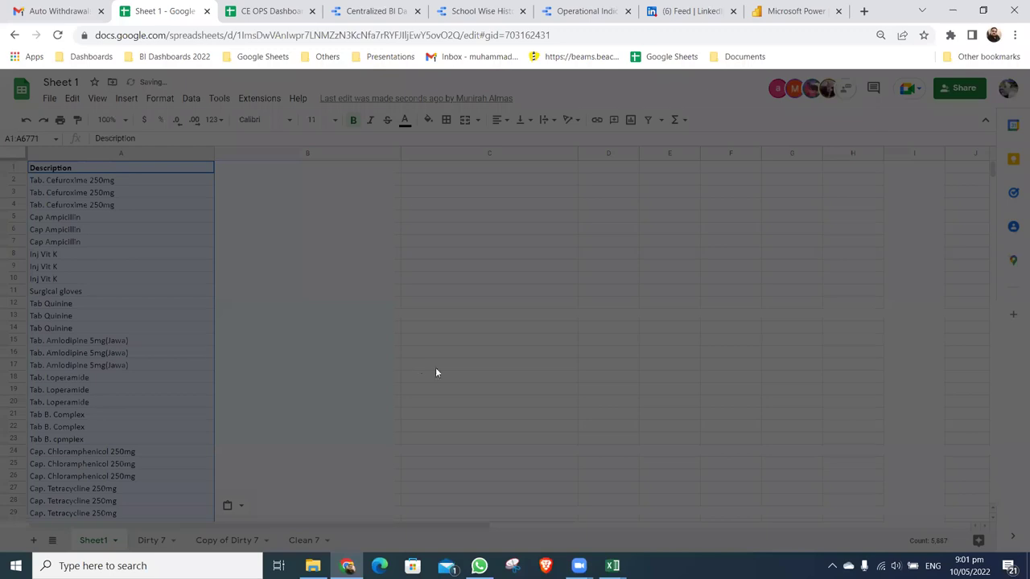
{"action": "left_click", "coordinate": [539, 390]}
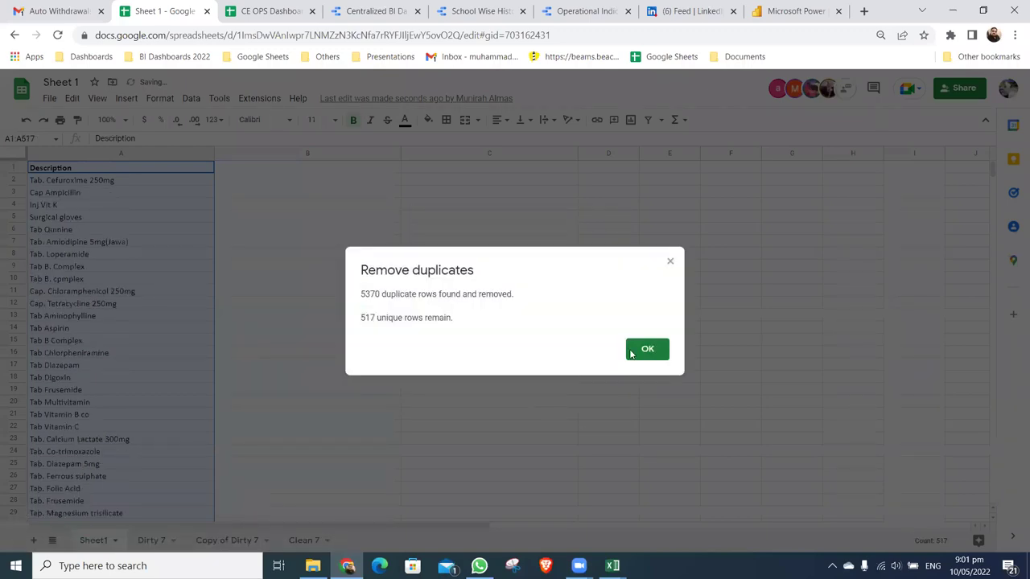
{"action": "left_click", "coordinate": [667, 352]}
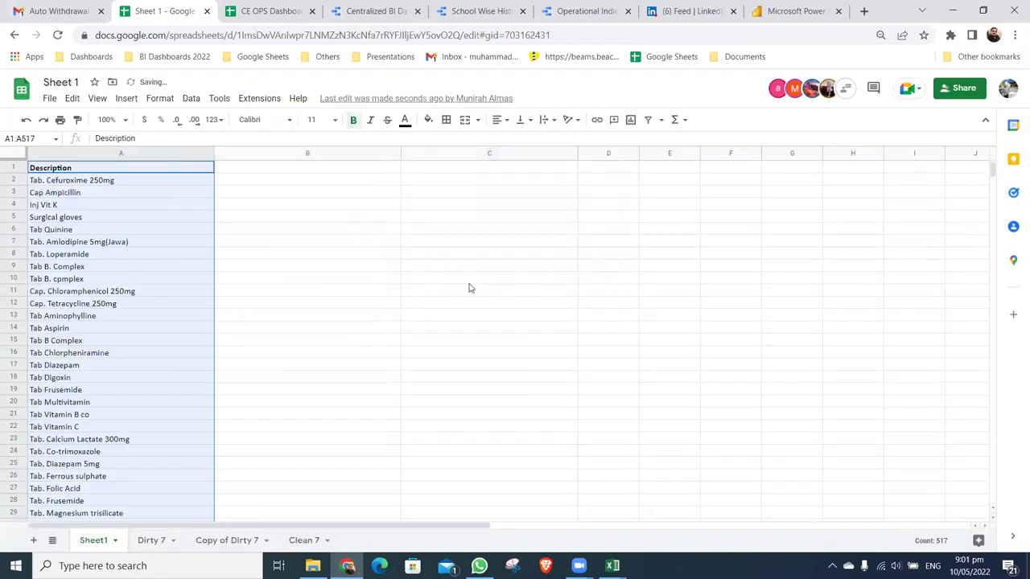
Check the deduplicated list's ends, then go back to the Dirty 7 data
{"action": "key", "text": "Down"}
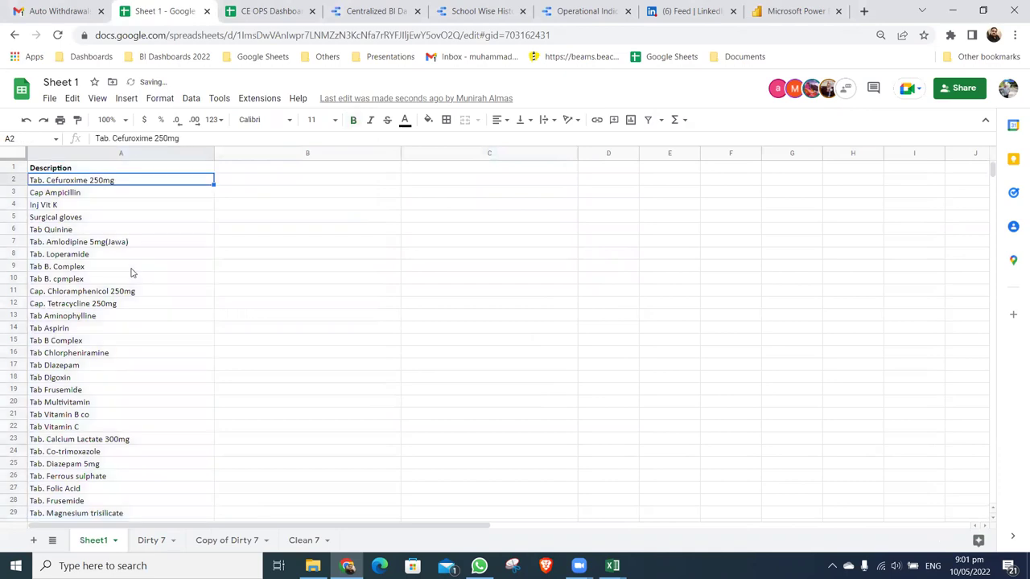
{"action": "key", "text": "ctrl+Down"}
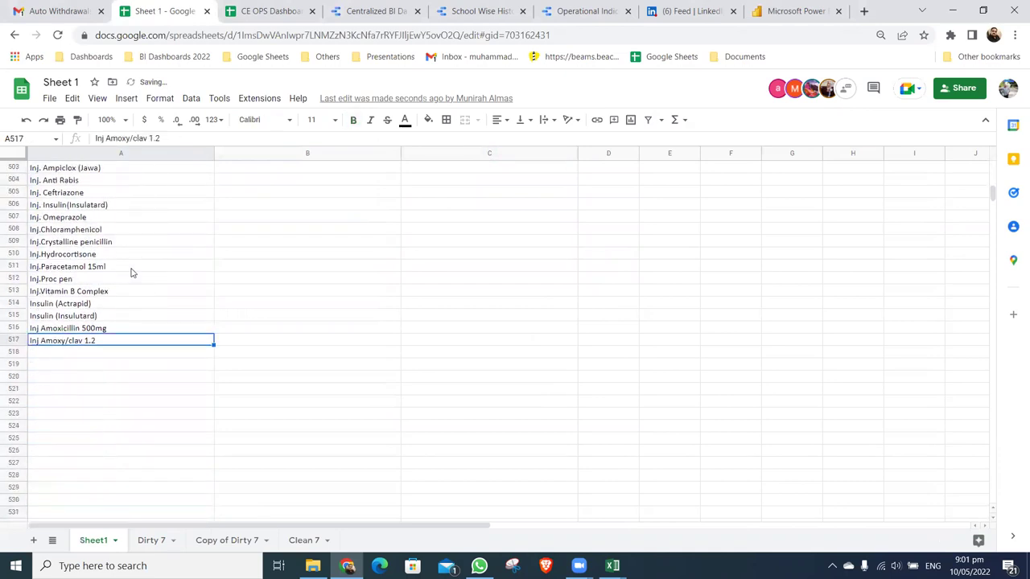
{"action": "key", "text": "ctrl+Up"}
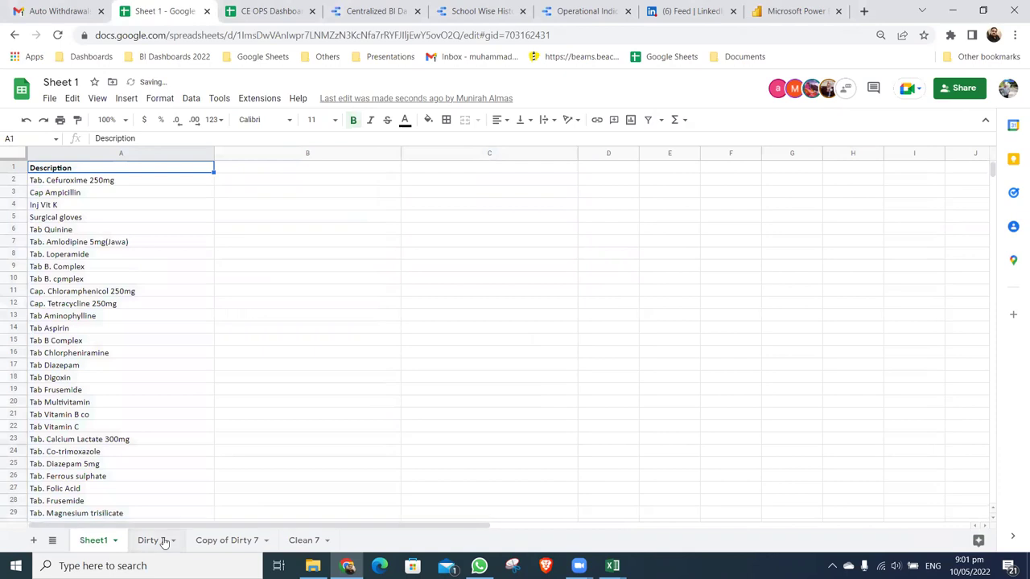
{"action": "left_click", "coordinate": [152, 541]}
{"action": "scroll", "coordinate": [190, 277], "scroll_direction": "down", "scroll_amount": 1}
{"action": "scroll", "coordinate": [190, 277], "scroll_direction": "down", "scroll_amount": 5}
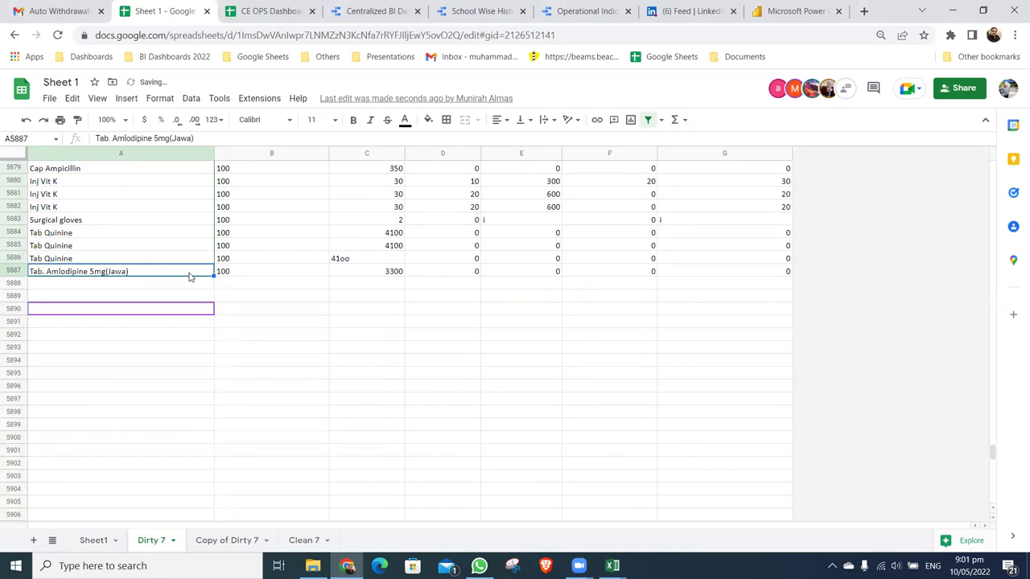
{"action": "key", "text": "ctrl+Home"}
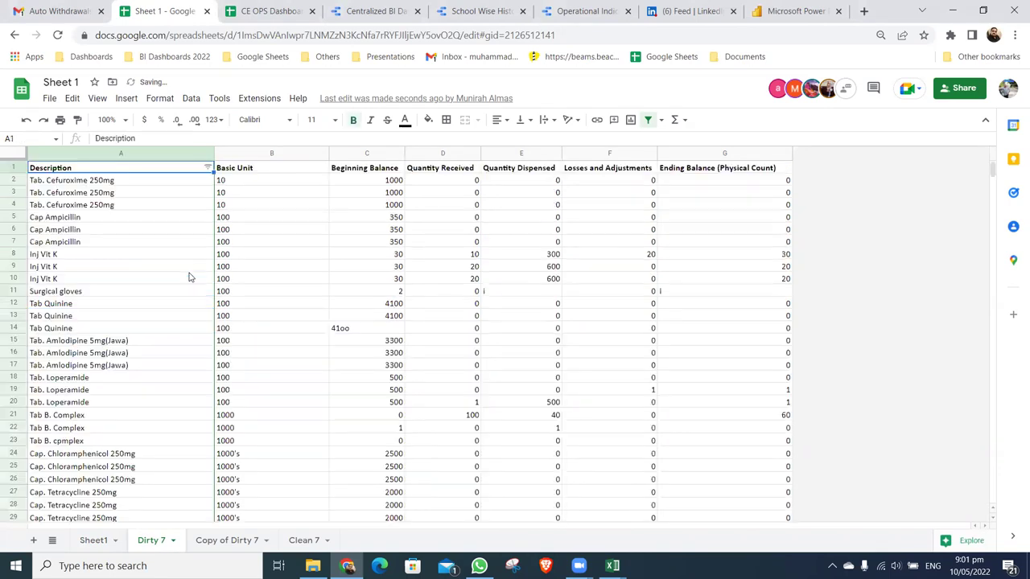
{"action": "left_click", "coordinate": [208, 168]}
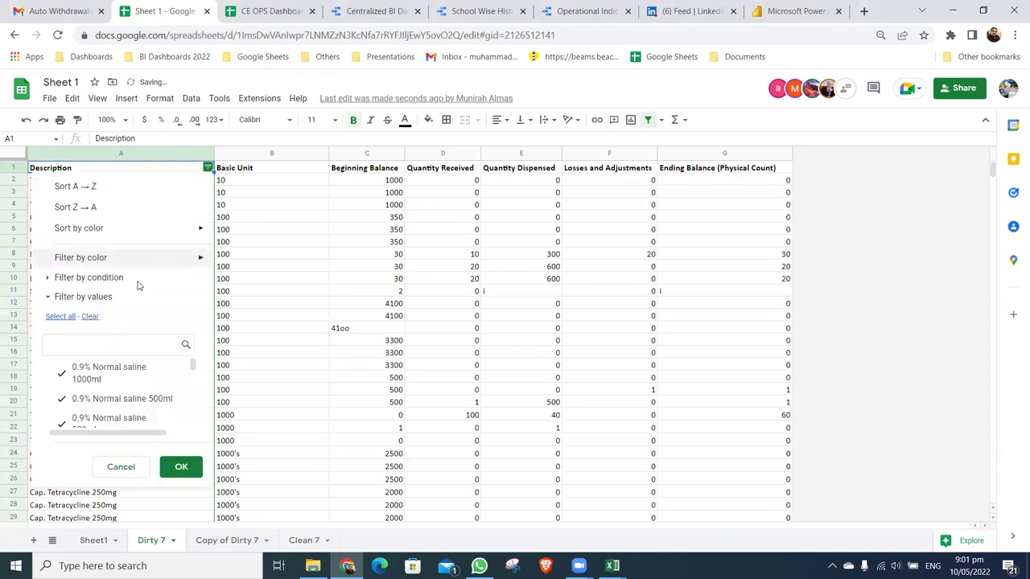
{"action": "left_click", "coordinate": [92, 318]}
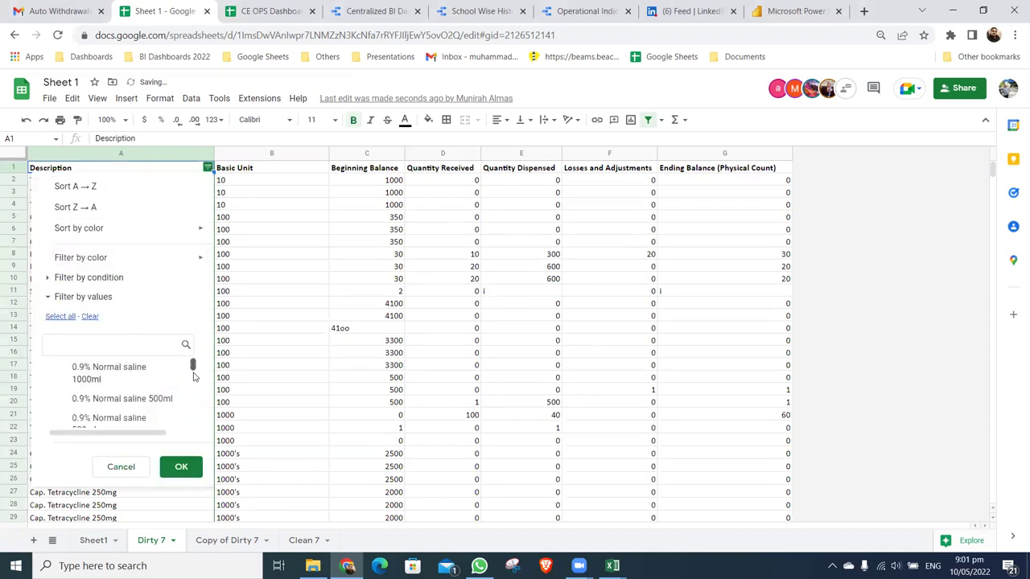
{"action": "left_click_drag", "start_coordinate": [192, 367], "coordinate": [174, 392]}
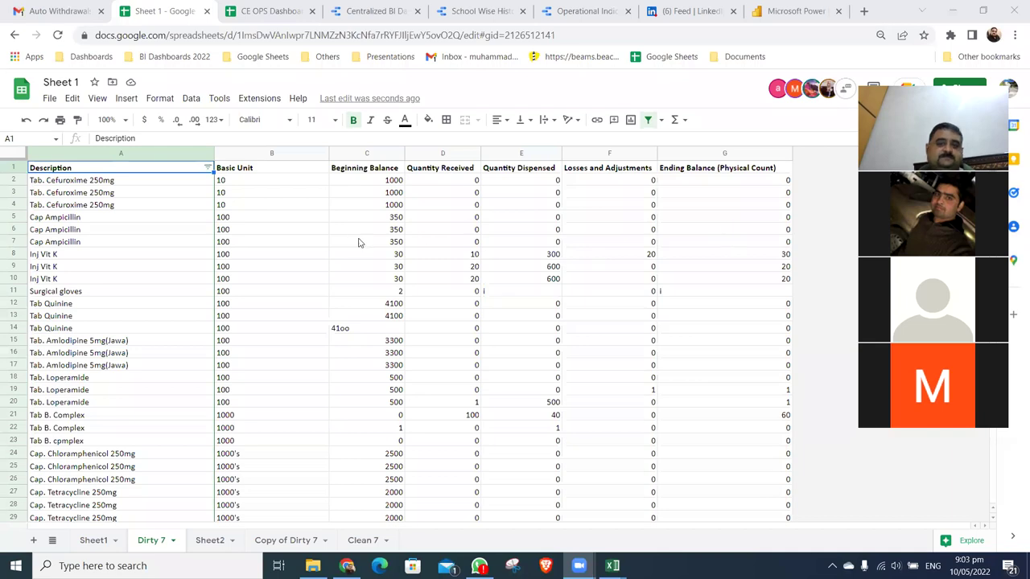
Filter Description to 10% Mannitol and the 4.3% and 5% Dextrose saline 500ml items
{"action": "left_click", "coordinate": [353, 241]}
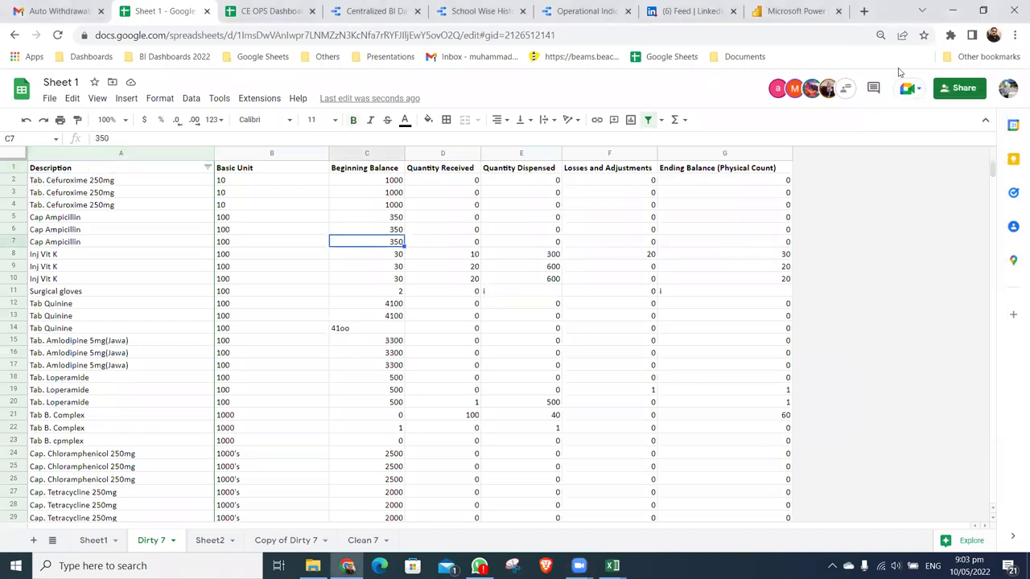
{"action": "left_click", "coordinate": [207, 167]}
{"action": "left_click", "coordinate": [90, 317]}
{"action": "left_click_drag", "start_coordinate": [193, 388], "coordinate": [193, 352]}
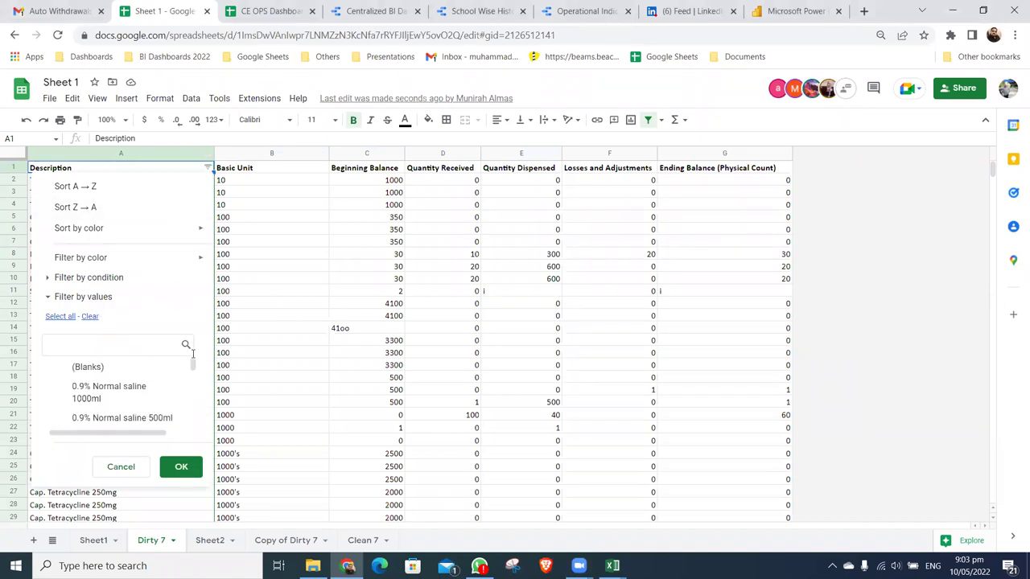
{"action": "scroll", "coordinate": [121, 393], "scroll_direction": "down", "scroll_amount": 1}
{"action": "left_click", "coordinate": [117, 392]}
{"action": "left_click", "coordinate": [117, 409]}
{"action": "scroll", "coordinate": [119, 410], "scroll_direction": "down", "scroll_amount": 1}
{"action": "left_click", "coordinate": [119, 411]}
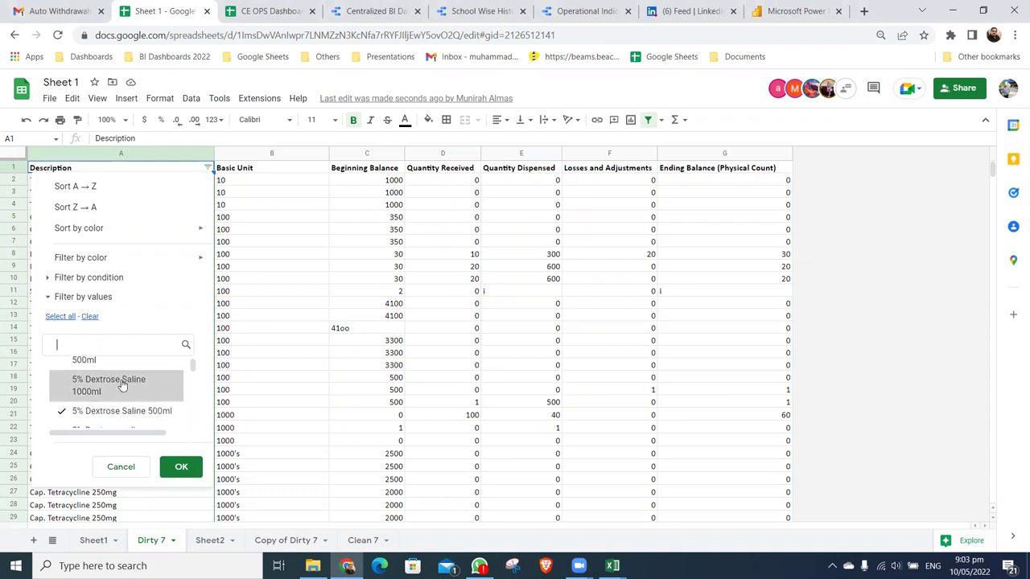
{"action": "scroll", "coordinate": [122, 386], "scroll_direction": "down", "scroll_amount": 1}
{"action": "left_click", "coordinate": [121, 389]}
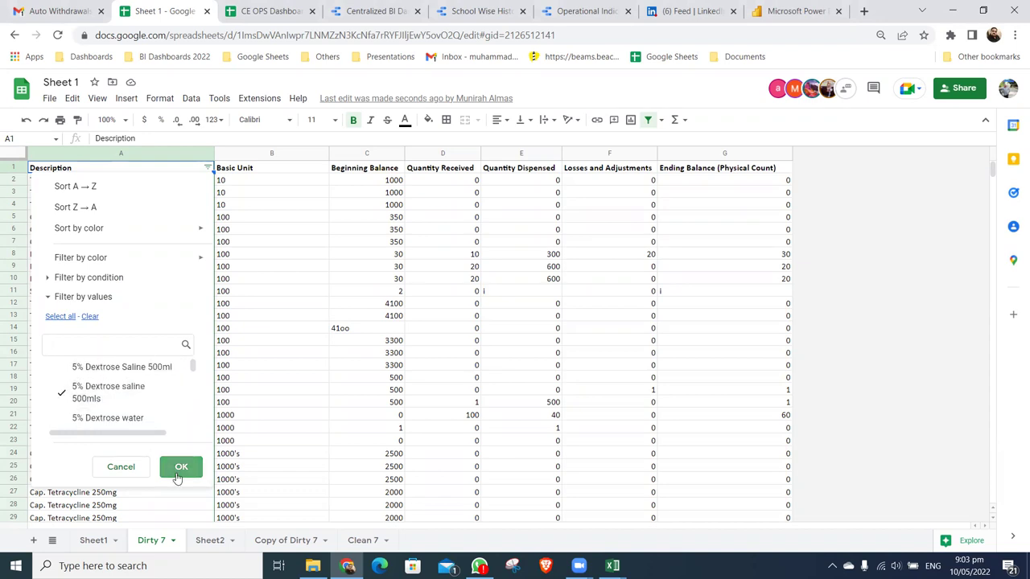
{"action": "left_click", "coordinate": [177, 475]}
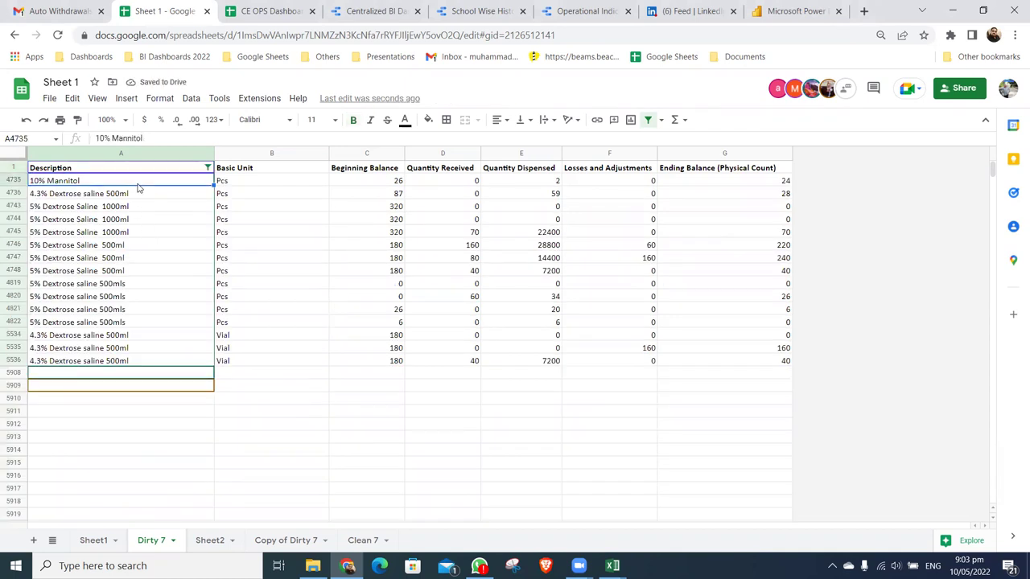
Delete the 15 filtered Mannitol and dextrose saline rows
{"action": "key", "text": "shift+Down"}
{"action": "key", "text": "shift+Down"}
{"action": "key", "text": "shift+Down"}
{"action": "key", "text": "shift+Down"}
{"action": "key", "text": "shift+Down"}
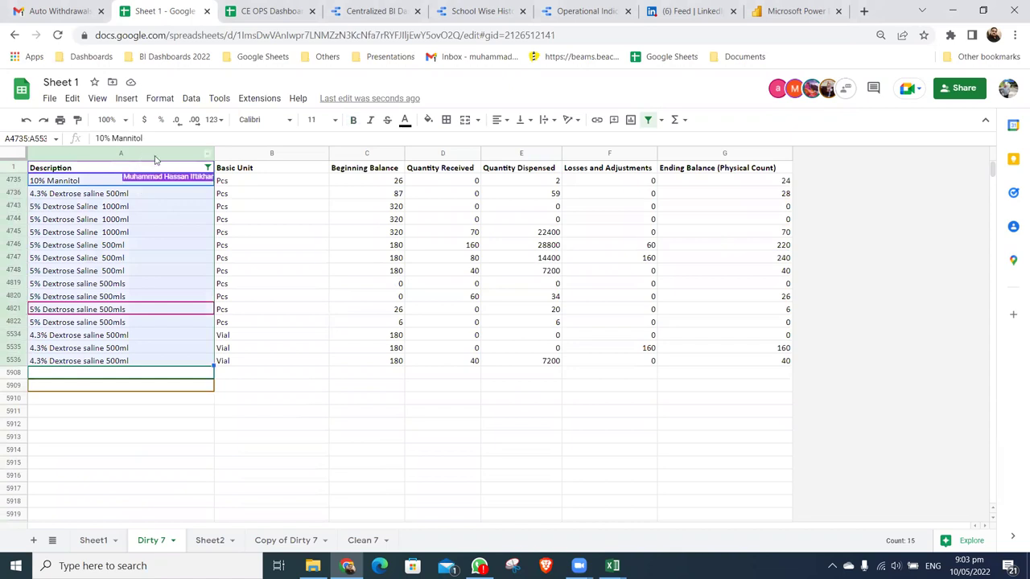
{"action": "right_click", "coordinate": [168, 231]}
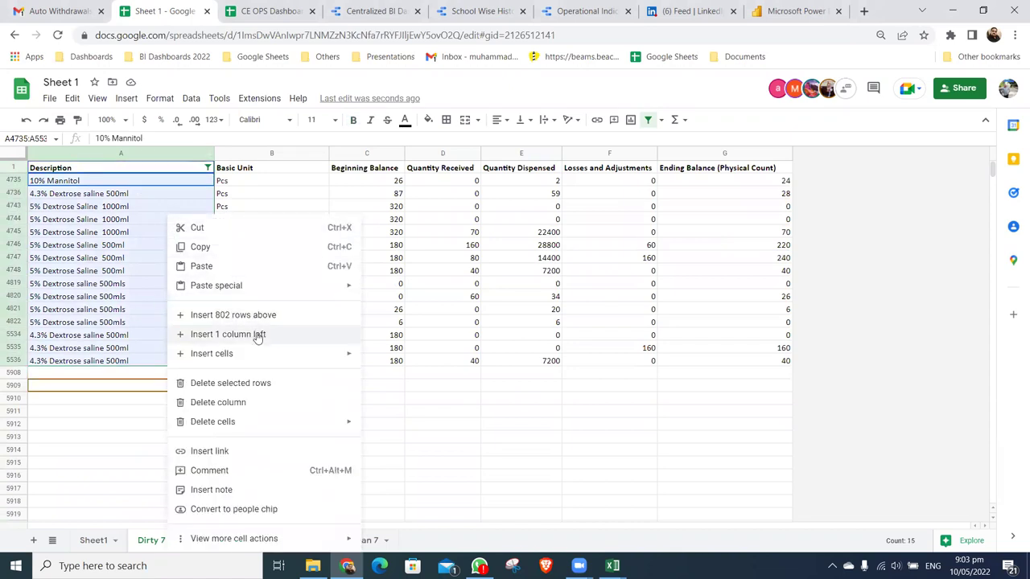
{"action": "mouse_move", "coordinate": [274, 359]}
{"action": "left_click", "coordinate": [283, 384]}
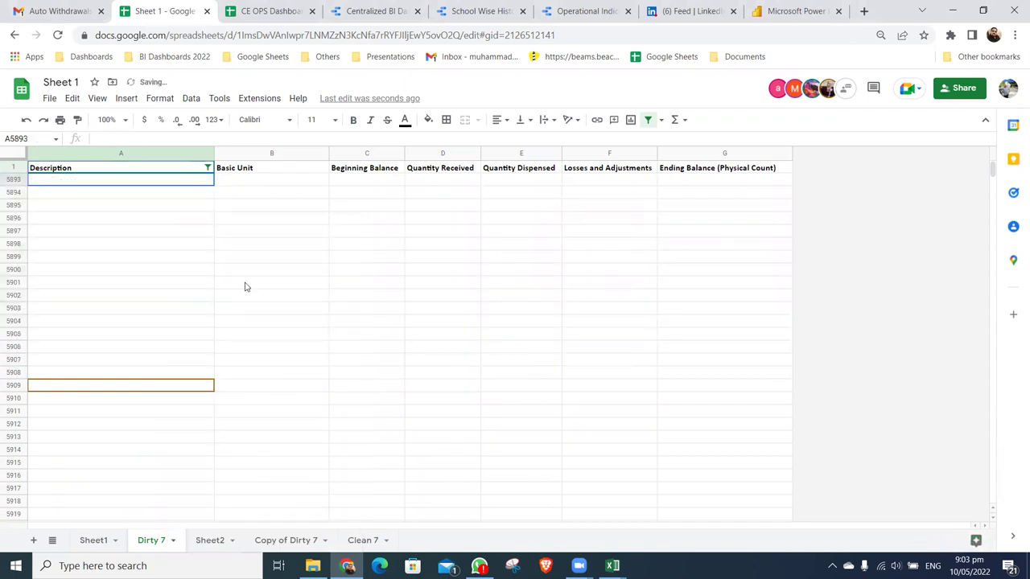
Reset the Description filter so every value shows again
{"action": "left_click", "coordinate": [208, 167]}
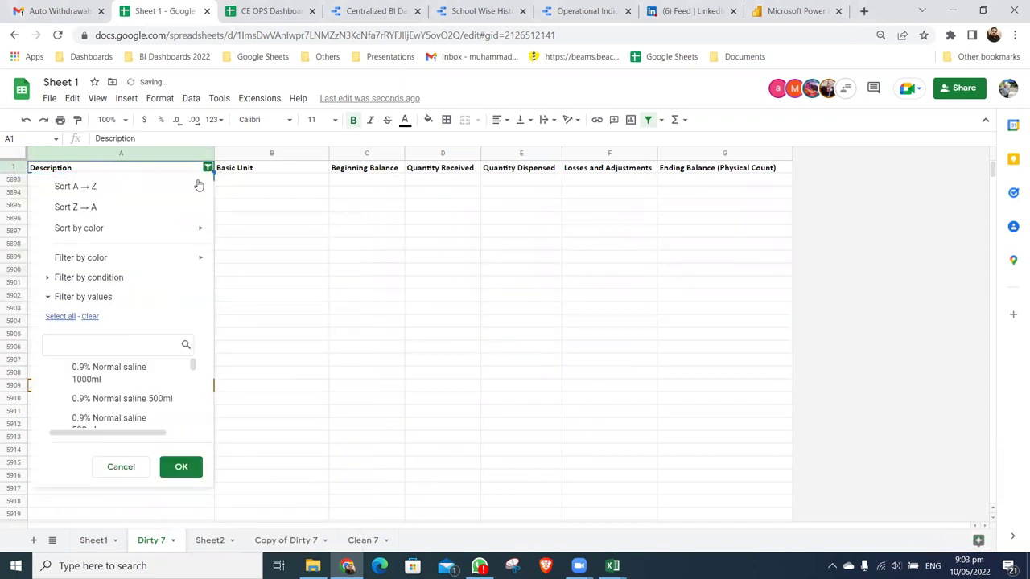
{"action": "left_click", "coordinate": [87, 318]}
{"action": "left_click", "coordinate": [60, 316]}
{"action": "left_click", "coordinate": [183, 468]}
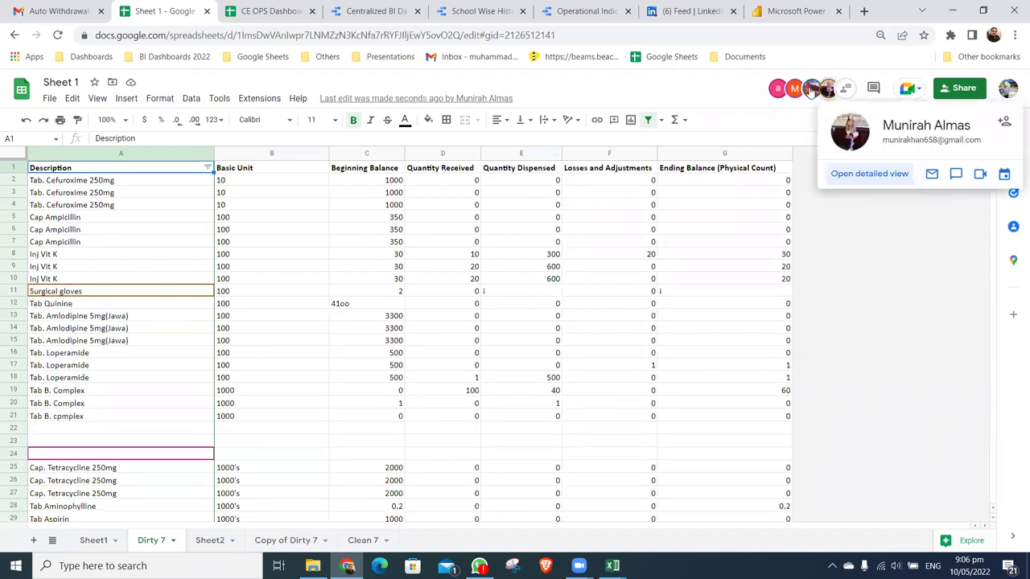
{"action": "mouse_move", "coordinate": [810, 91]}
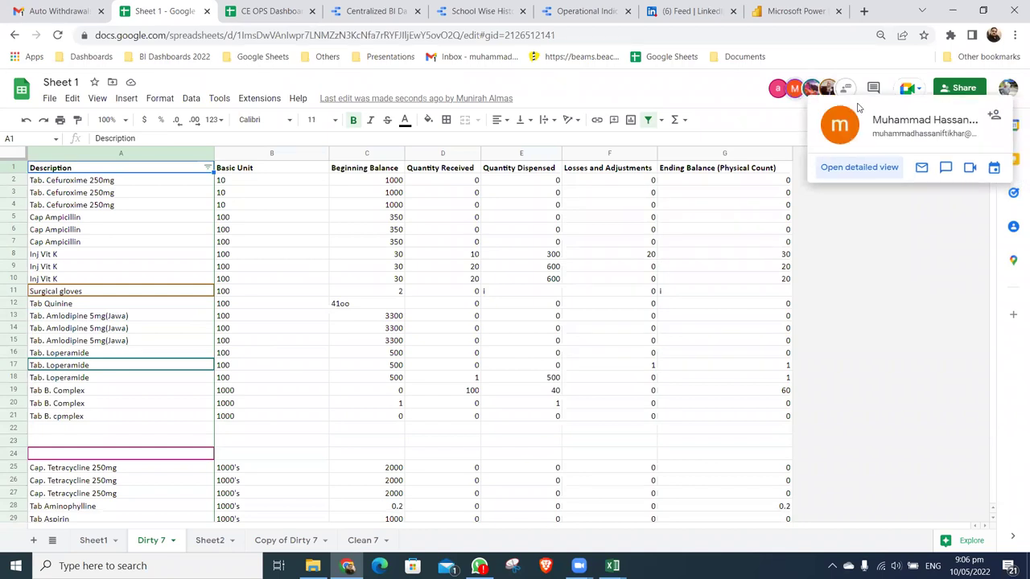
{"action": "left_click", "coordinate": [777, 90]}
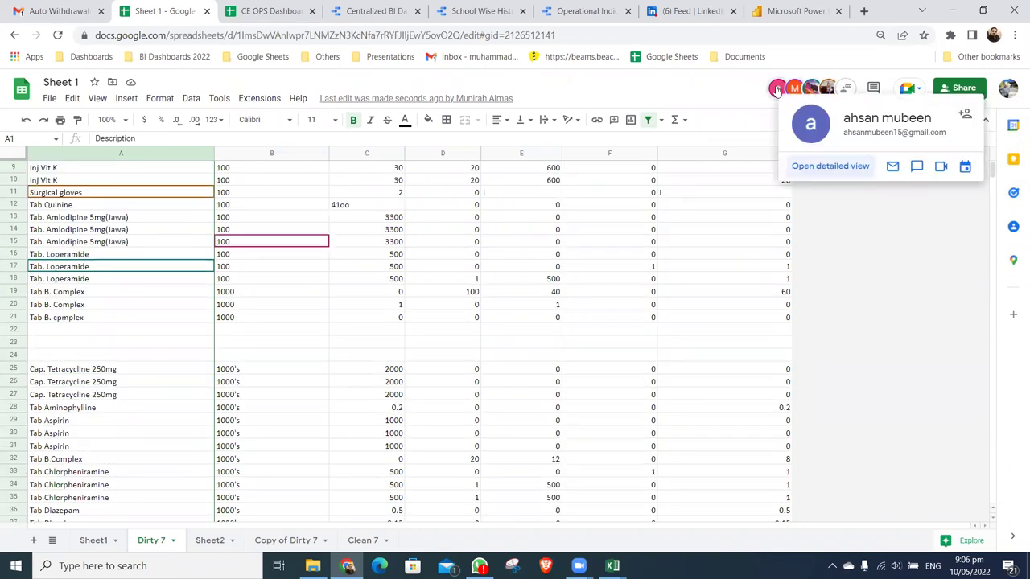
{"action": "left_click", "coordinate": [795, 91]}
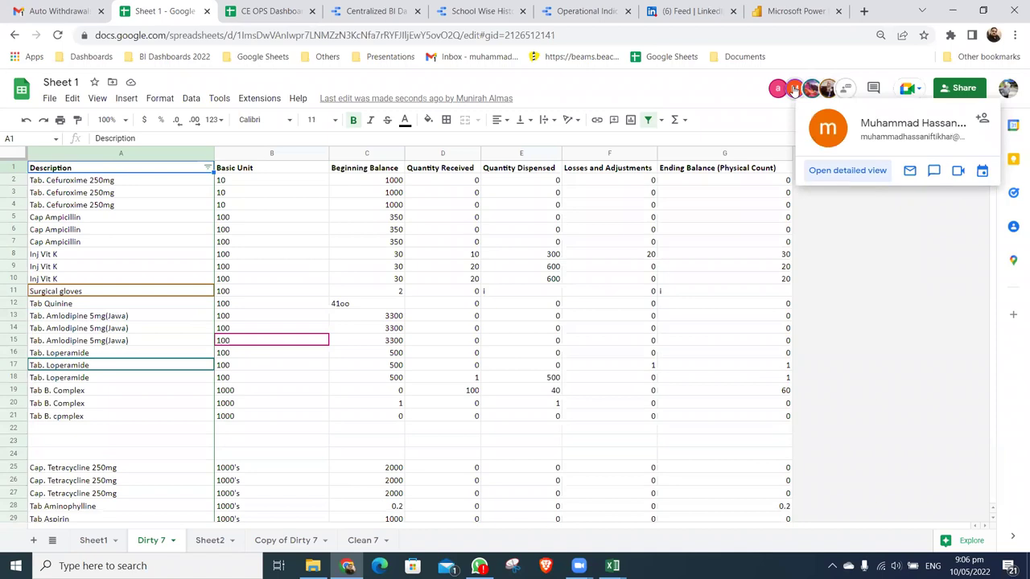
{"action": "left_click", "coordinate": [814, 91]}
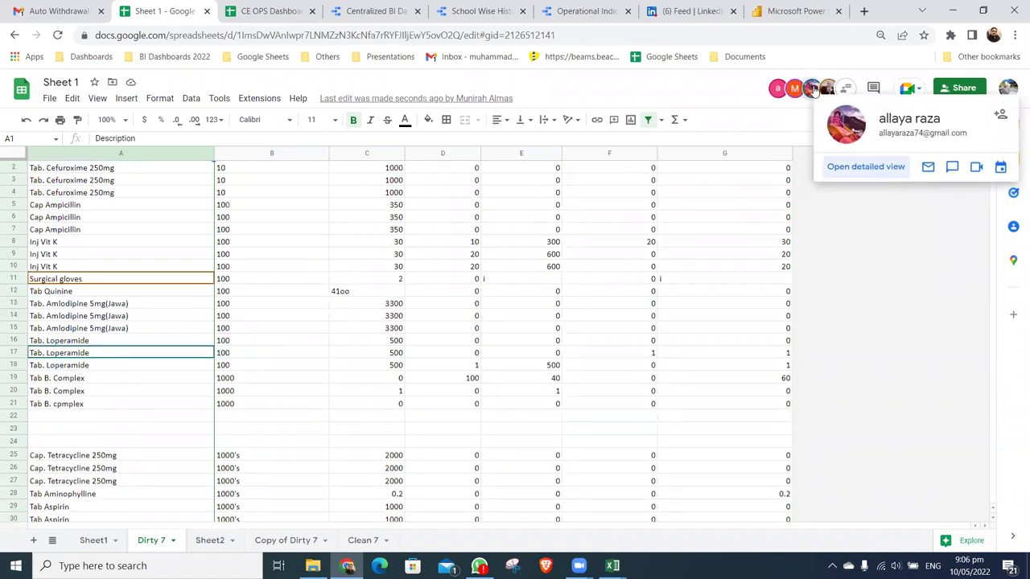
{"action": "left_click", "coordinate": [826, 90]}
{"action": "left_click", "coordinate": [777, 91]}
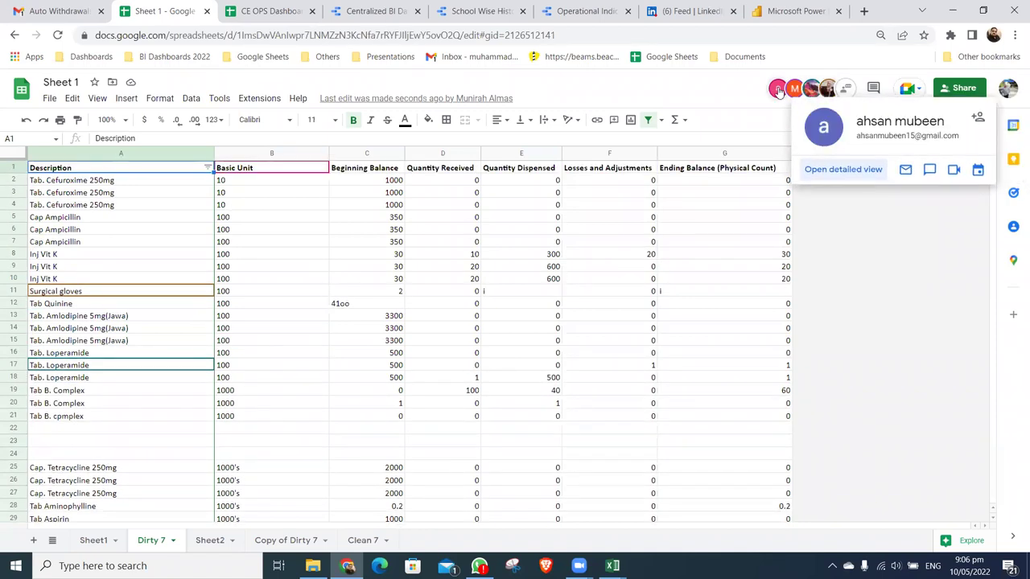
{"action": "left_click", "coordinate": [795, 90]}
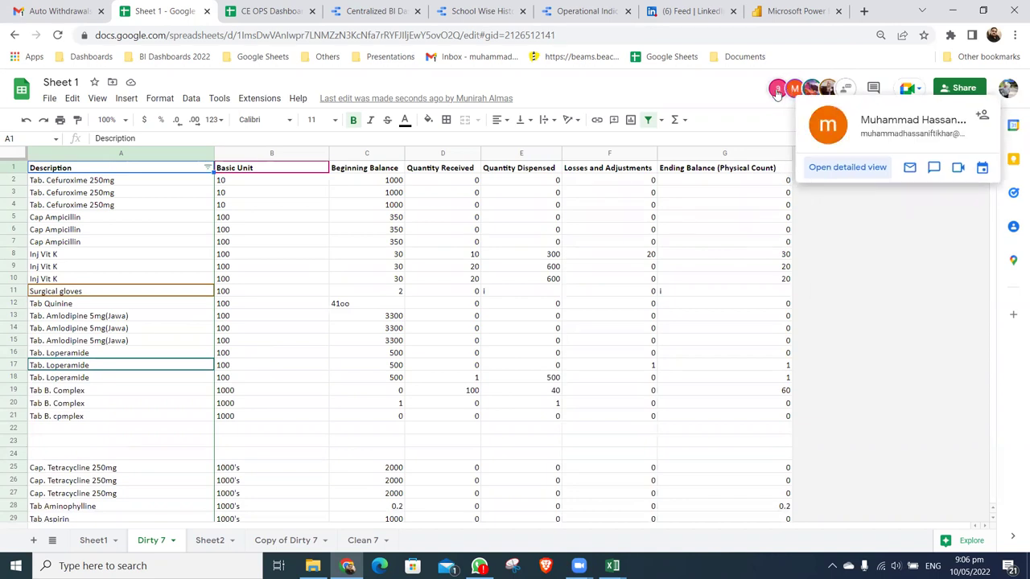
{"action": "mouse_move", "coordinate": [777, 91]}
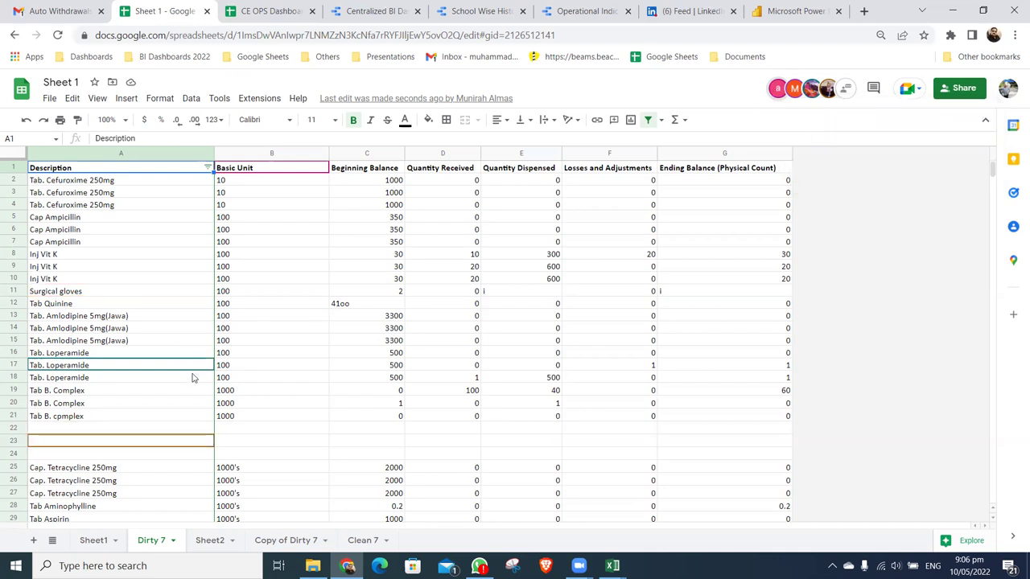
Replace Sheet1's column A with a fresh copy of Dirty 7's Description column
{"action": "left_click", "coordinate": [154, 155]}
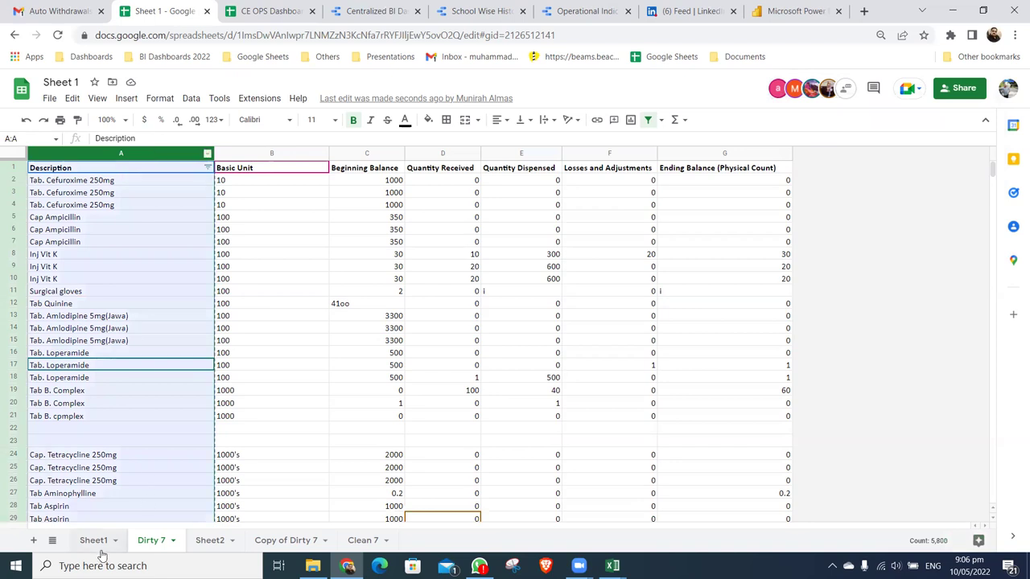
{"action": "left_click", "coordinate": [100, 543]}
{"action": "left_click", "coordinate": [127, 152]}
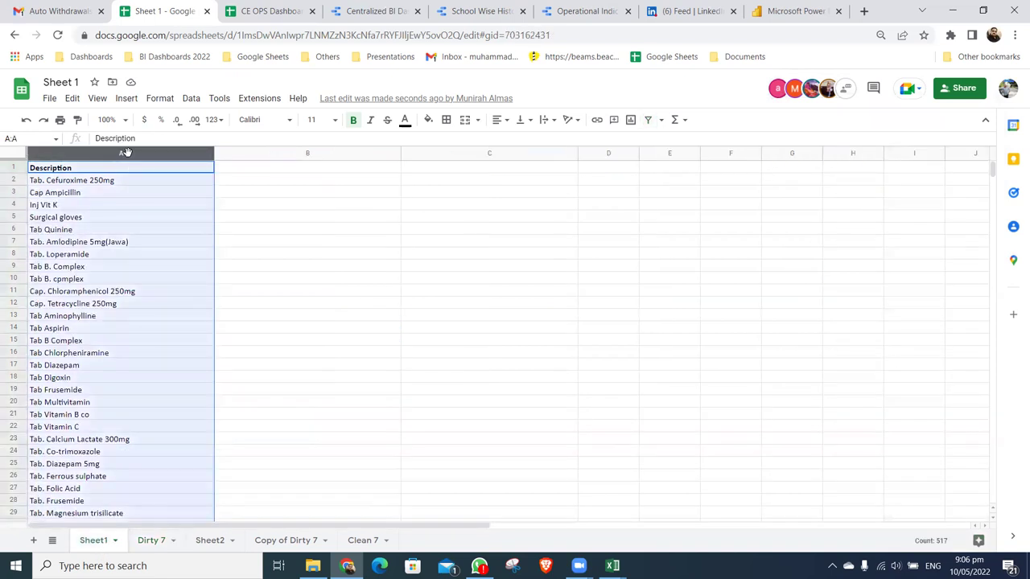
{"action": "key", "text": "Delete"}
{"action": "left_click", "coordinate": [153, 541]}
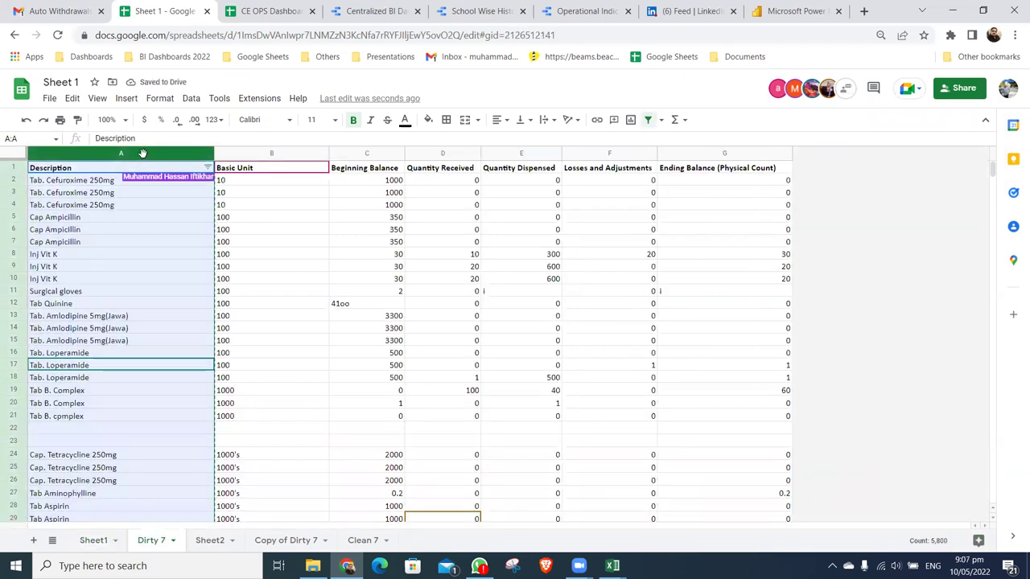
{"action": "left_click", "coordinate": [94, 541]}
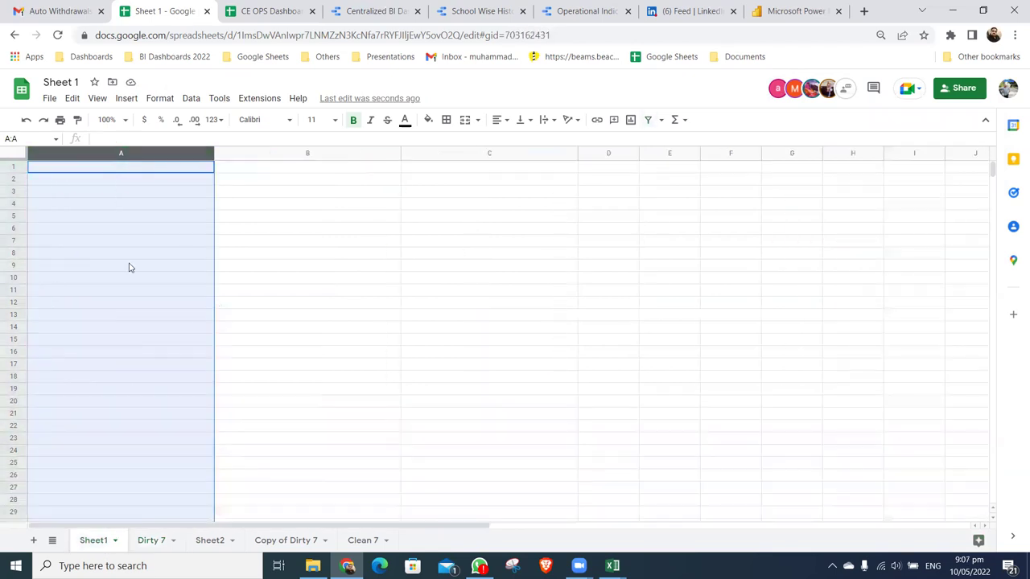
{"action": "left_click", "coordinate": [132, 151]}
{"action": "key", "text": "ctrl+v"}
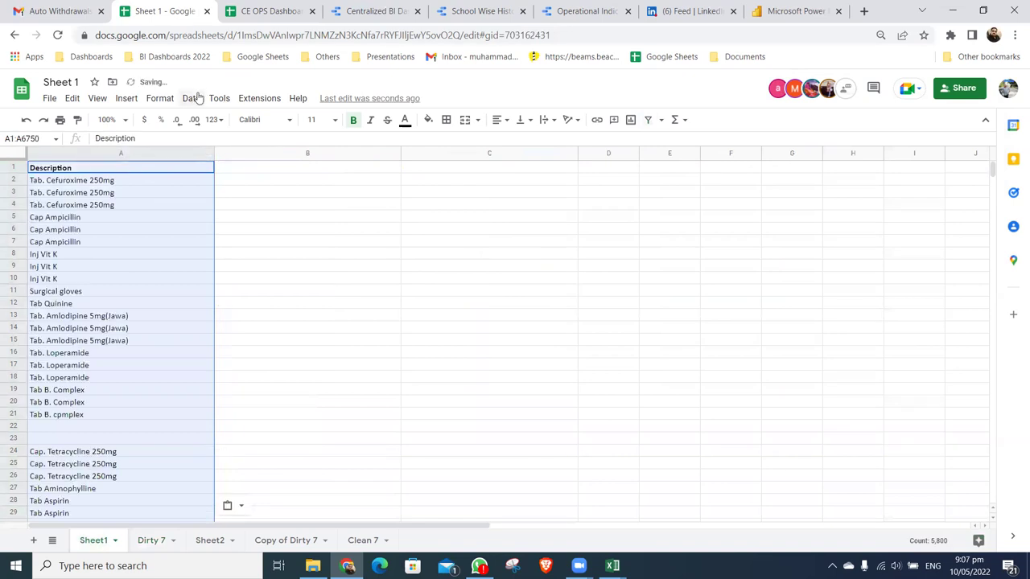
Remove duplicates from column A, dropping 5378 rows and leaving 508 unique
{"action": "left_click", "coordinate": [191, 98]}
{"action": "mouse_move", "coordinate": [341, 355]}
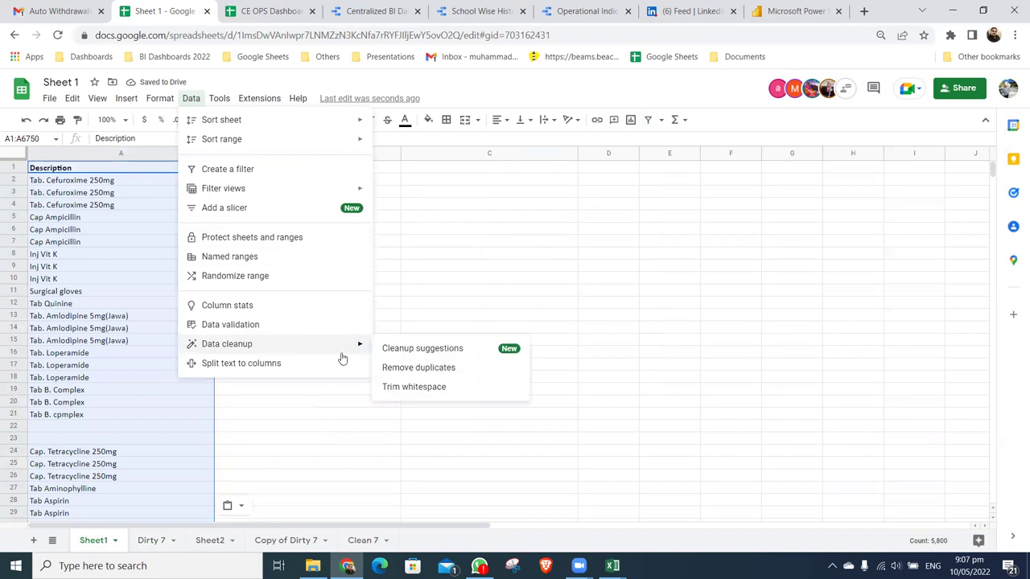
{"action": "left_click", "coordinate": [400, 372]}
{"action": "left_click", "coordinate": [525, 392]}
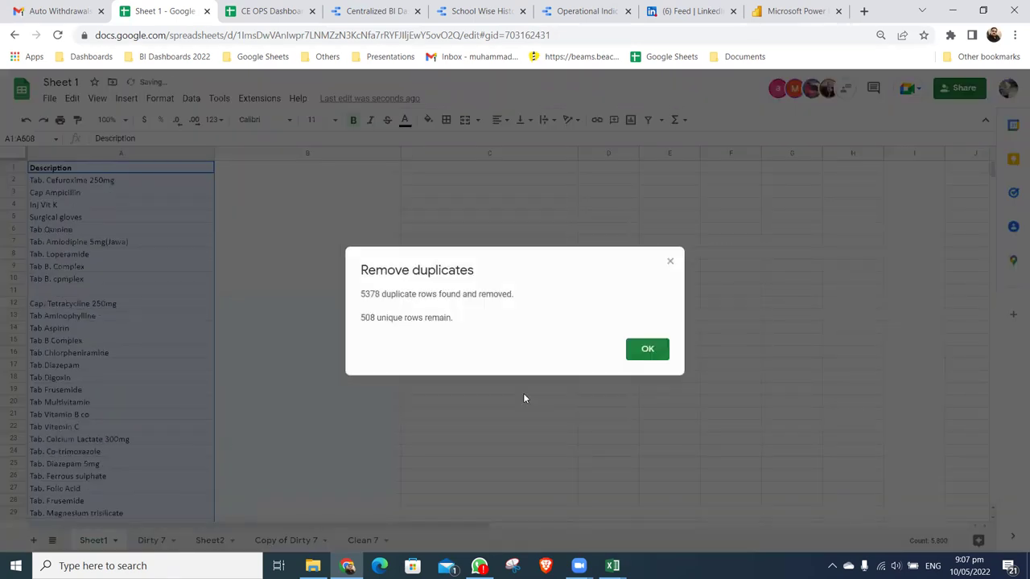
{"action": "left_click", "coordinate": [645, 349]}
{"action": "left_click", "coordinate": [191, 341]}
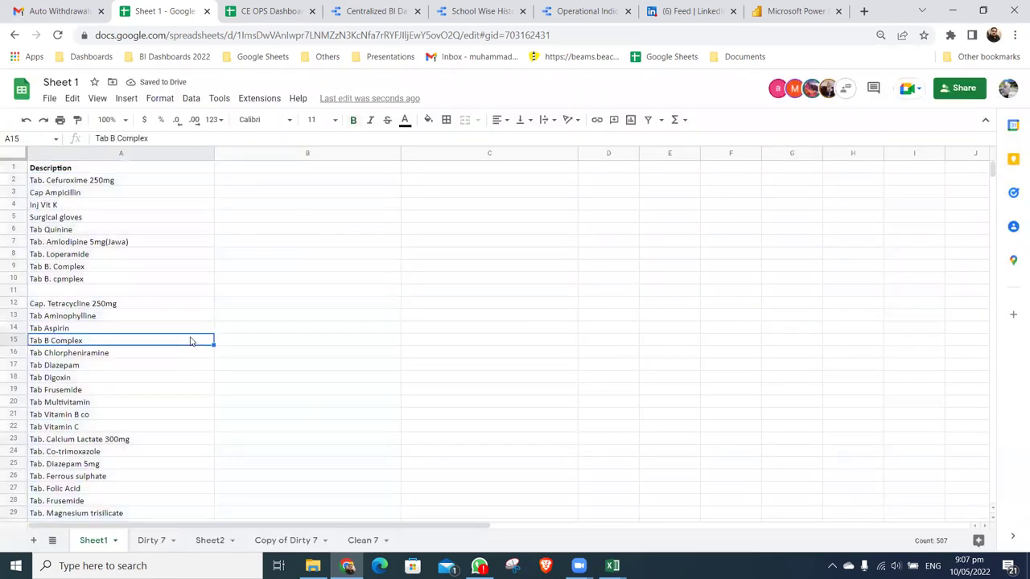
{"action": "key", "text": "Up"}
{"action": "key", "text": "Up"}
{"action": "key", "text": "Up"}
{"action": "key", "text": "Up"}
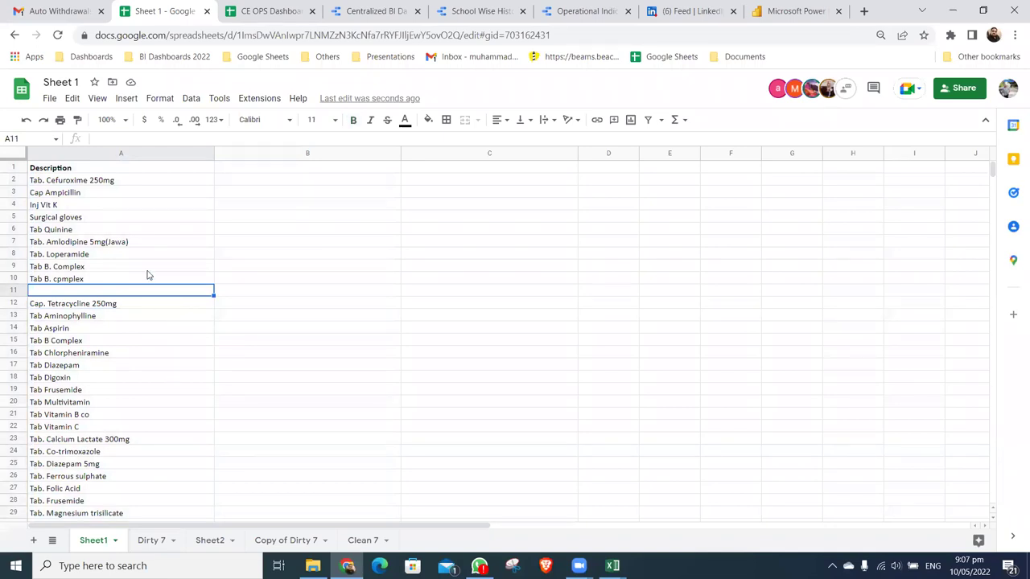
{"action": "left_click", "coordinate": [145, 186]}
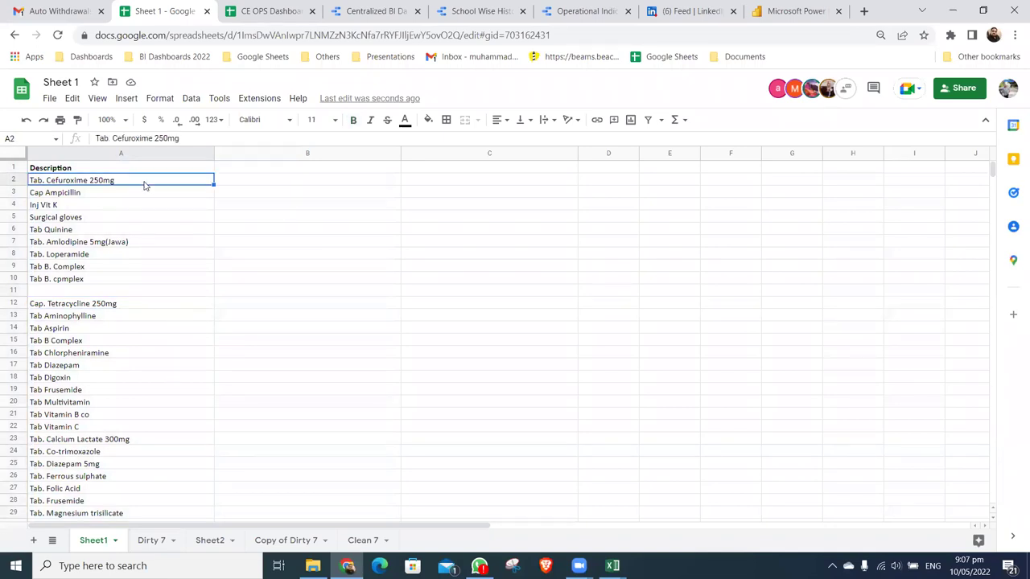
Sort Sheet1 by column A from A to Z
{"action": "left_click", "coordinate": [191, 101]}
{"action": "mouse_move", "coordinate": [227, 127]}
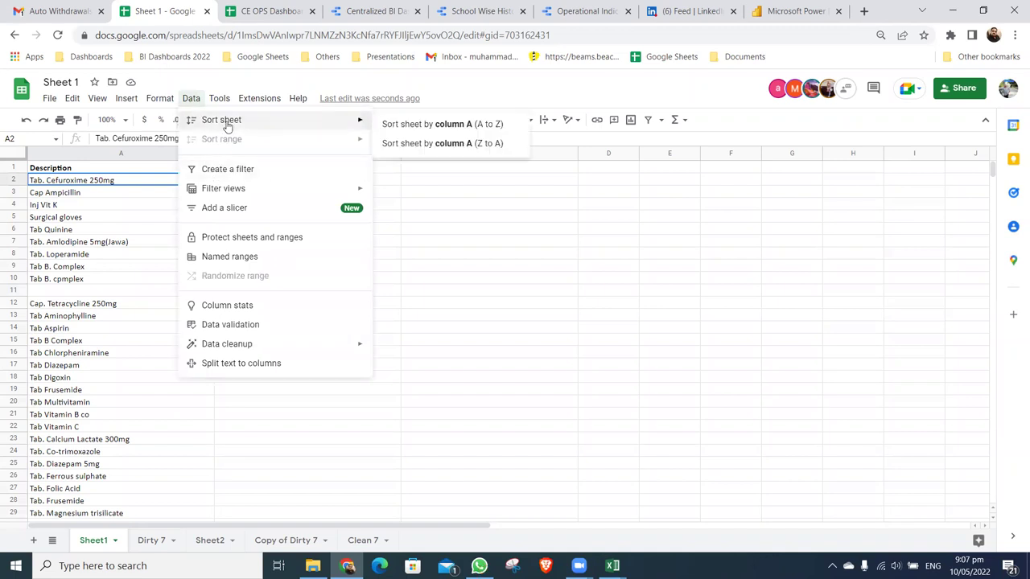
{"action": "left_click", "coordinate": [398, 125]}
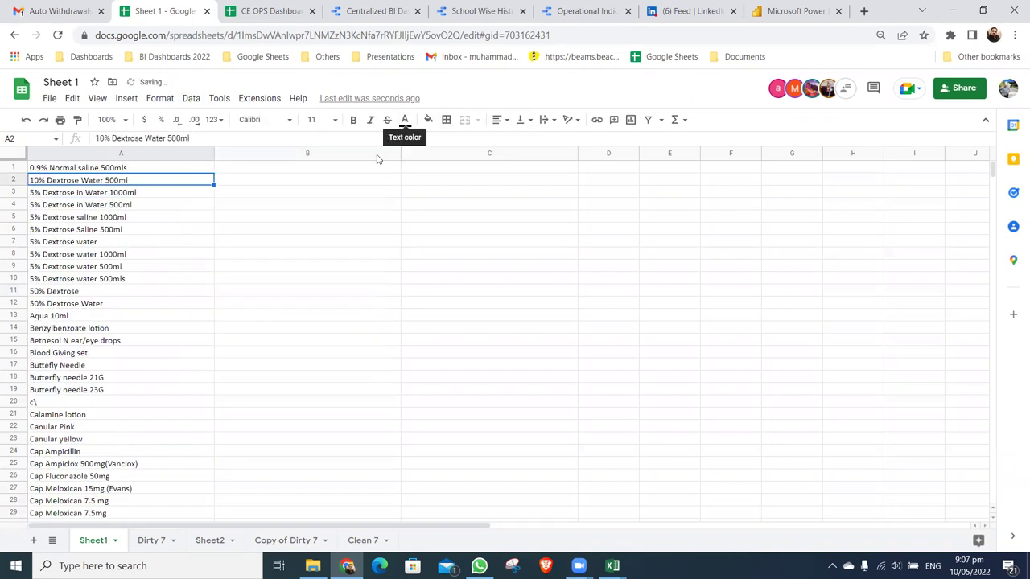
{"action": "key", "text": "ctrl+Down"}
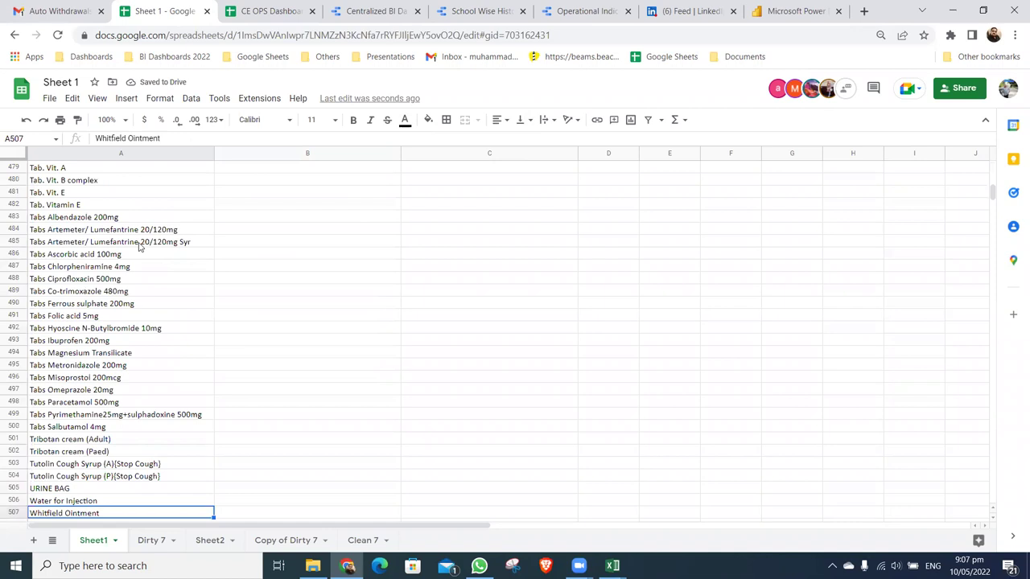
{"action": "scroll", "coordinate": [139, 247], "scroll_direction": "down", "scroll_amount": 4}
{"action": "key", "text": "ctrl+Up"}
Check the sorted list runs from 0.9% Normal saline 500mls to Whitfield Ointment in row 507
{"action": "key", "text": "Down"}
{"action": "key", "text": "Down"}
{"action": "key", "text": "Down"}
{"action": "key", "text": "Down"}
{"action": "key", "text": "Down"}
{"action": "key", "text": "Down"}
{"action": "key", "text": "Down"}
{"action": "key", "text": "Down"}
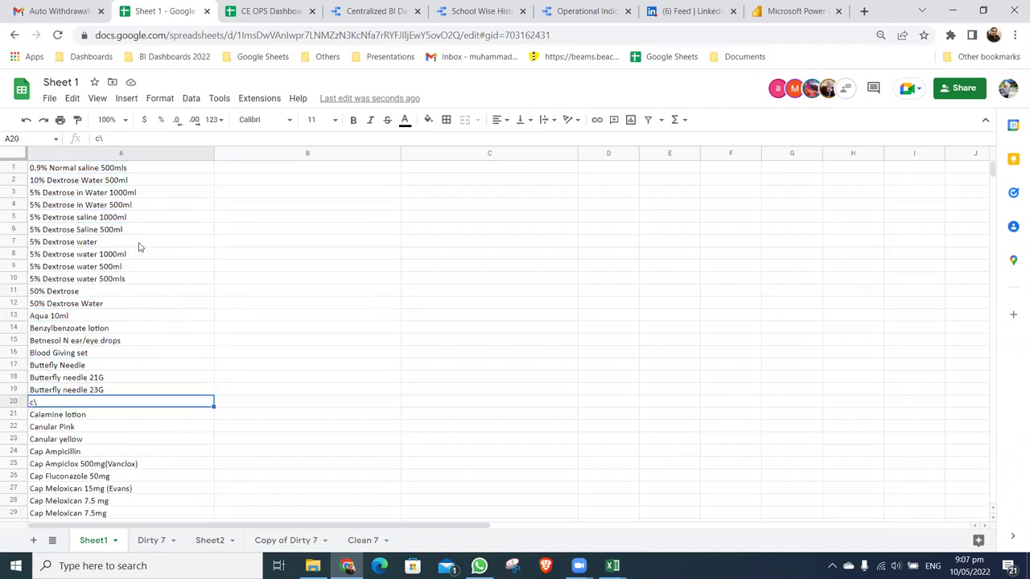
{"action": "key", "text": "ctrl+Up"}
{"action": "key", "text": "Down"}
{"action": "key", "text": "Up"}
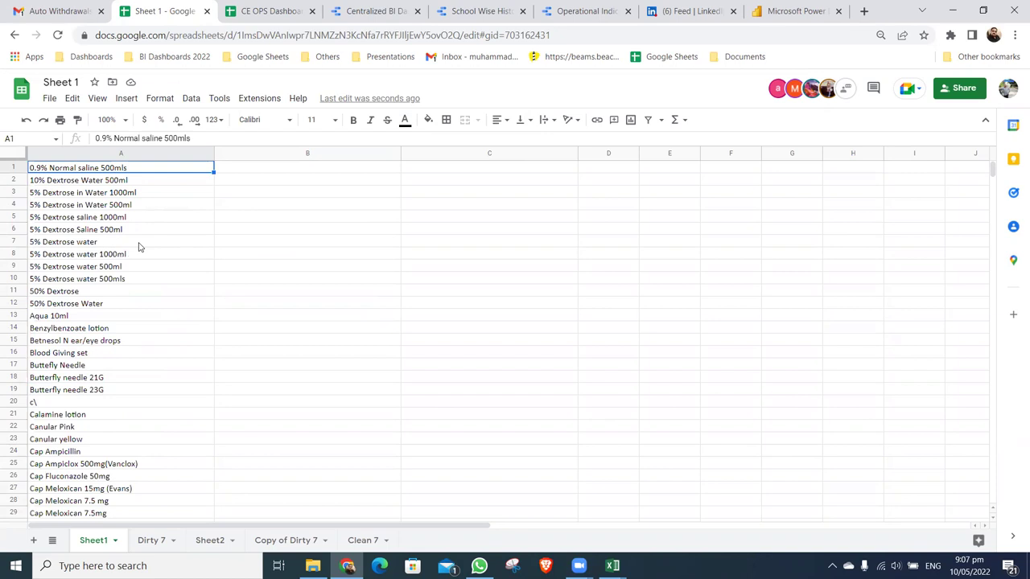
{"action": "key", "text": "ctrl+shift+Down"}
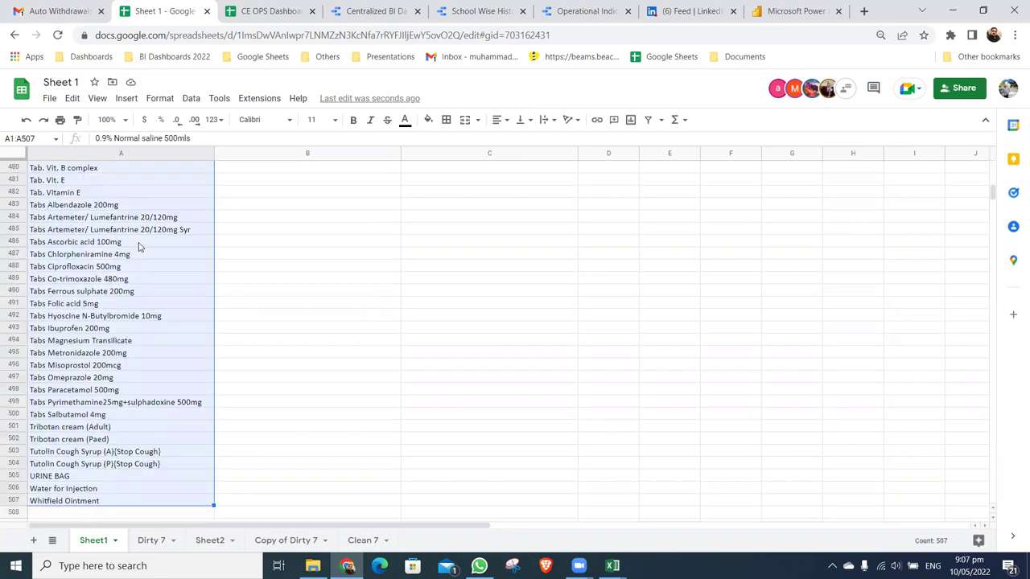
{"action": "key", "text": "ctrl+shift+Up"}
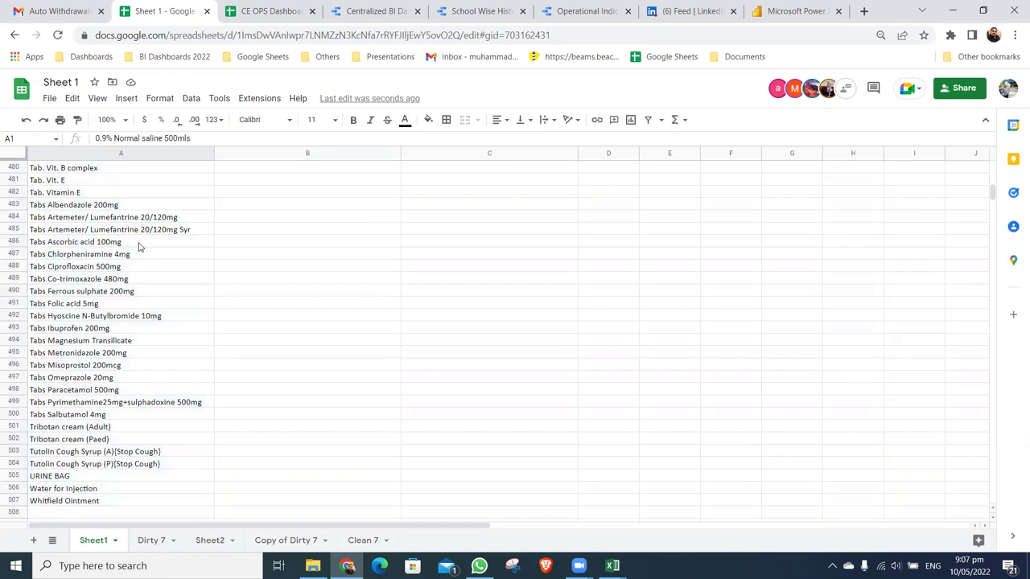
{"action": "key", "text": "ctrl+Up"}
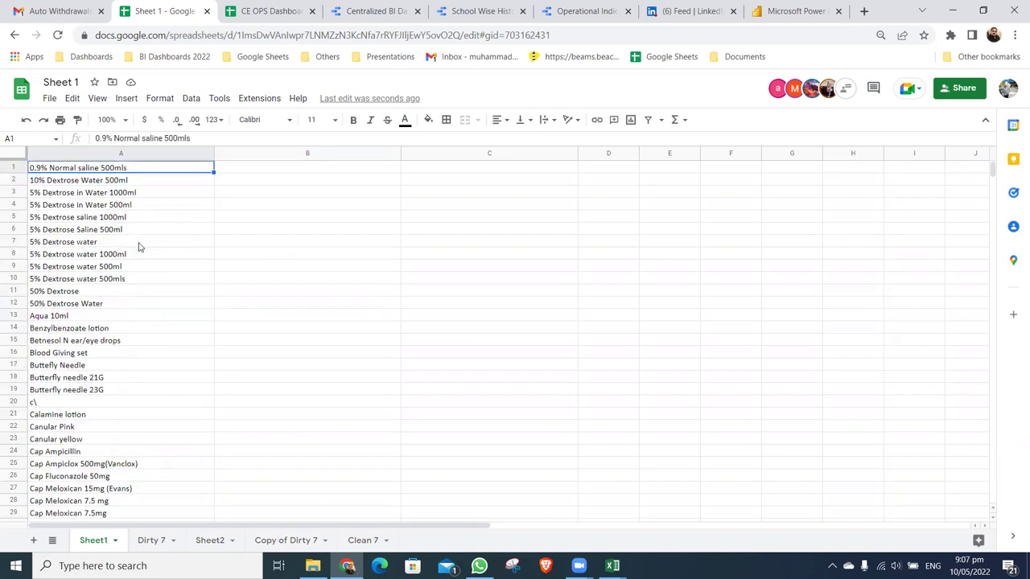
{"action": "key", "text": "ctrl+shift+Down"}
{"action": "key", "text": "ctrl+shift+Up"}
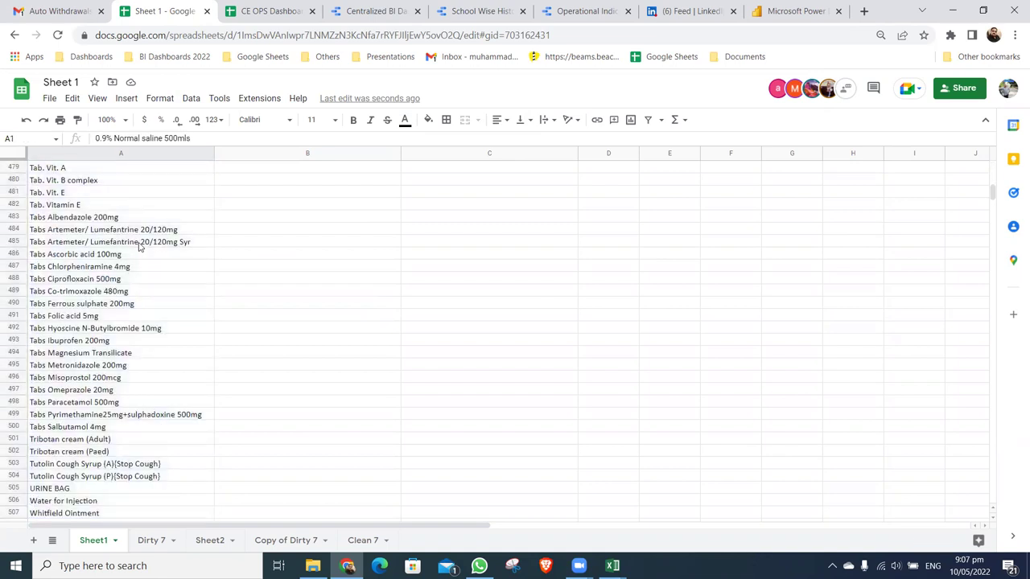
{"action": "key", "text": "ctrl+Up"}
{"action": "key", "text": "Down"}
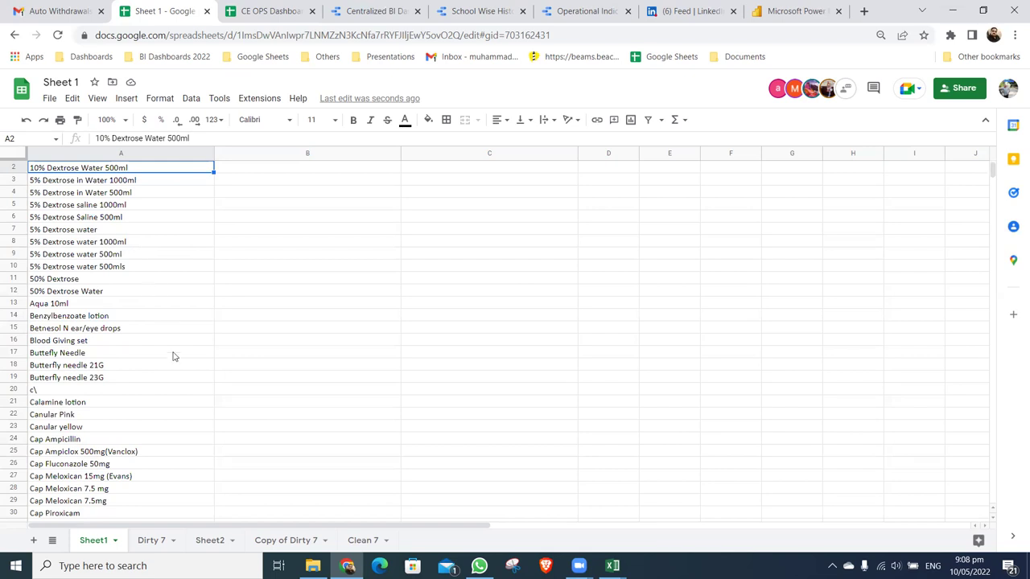
Clear the sorted medicine list from Sheet1 cells A1:A507
{"action": "left_click", "coordinate": [157, 541]}
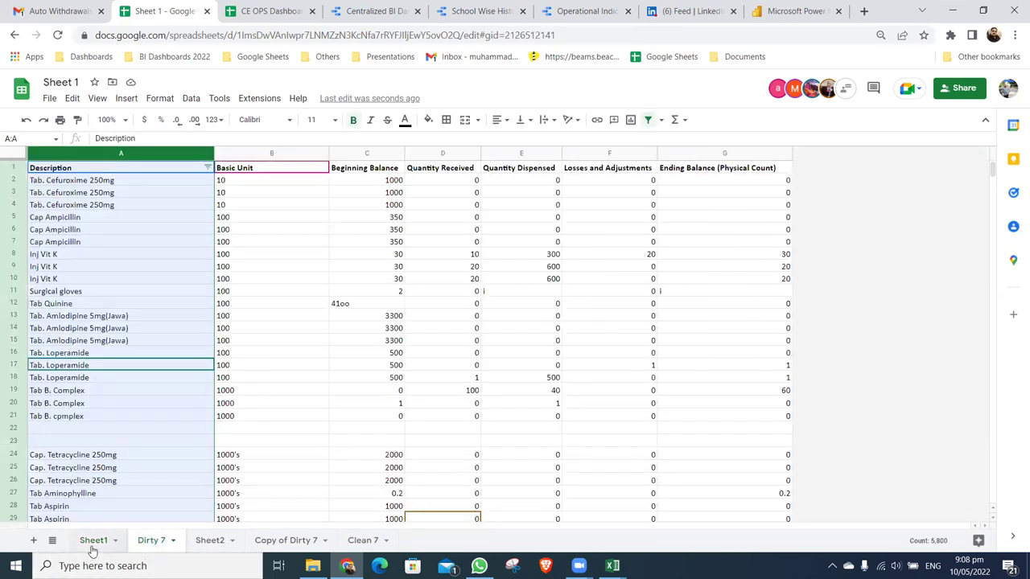
{"action": "left_click", "coordinate": [92, 546]}
{"action": "left_click", "coordinate": [133, 154]}
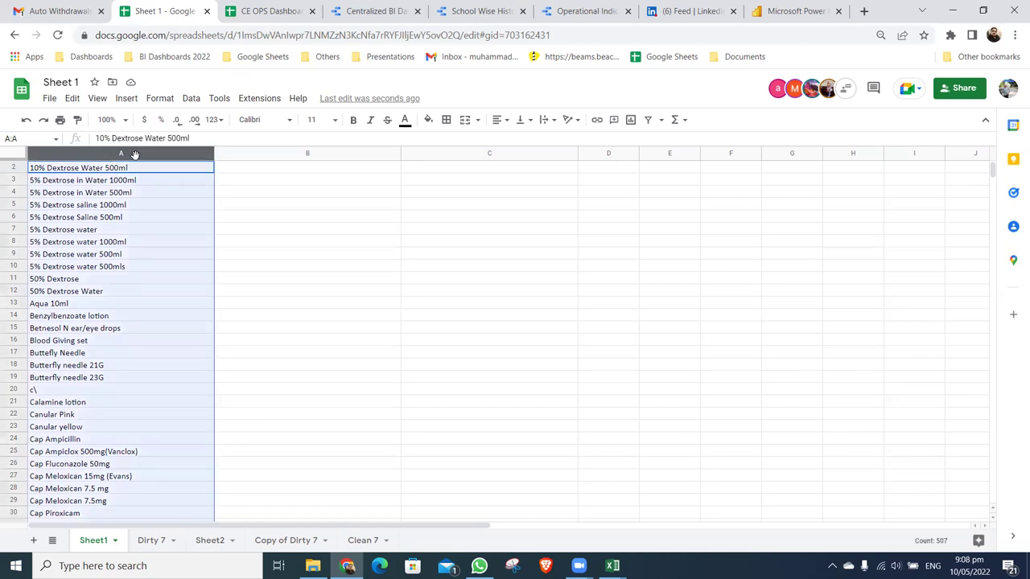
{"action": "key", "text": "ctrl+Home"}
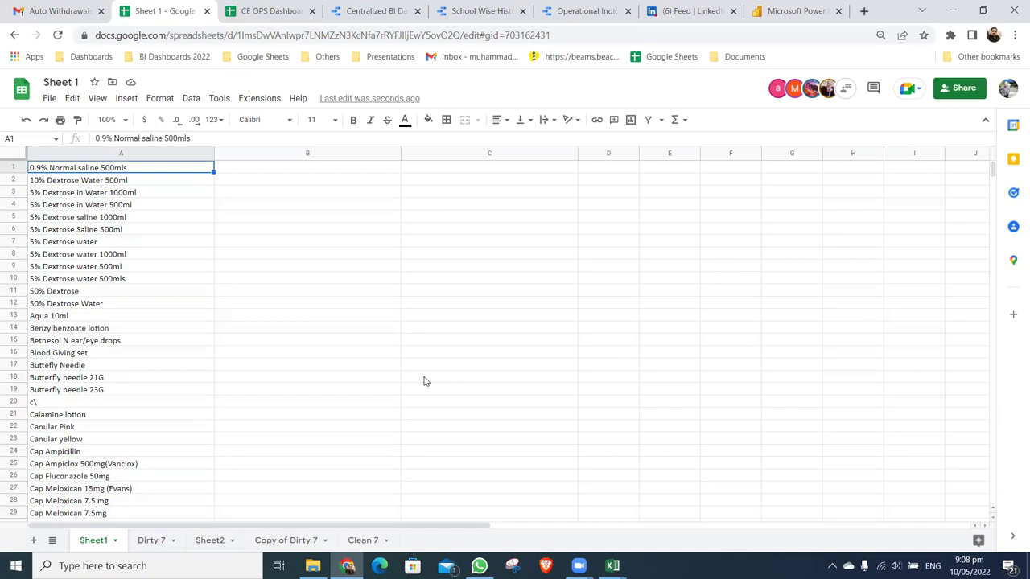
{"action": "key", "text": "ctrl+shift+Down"}
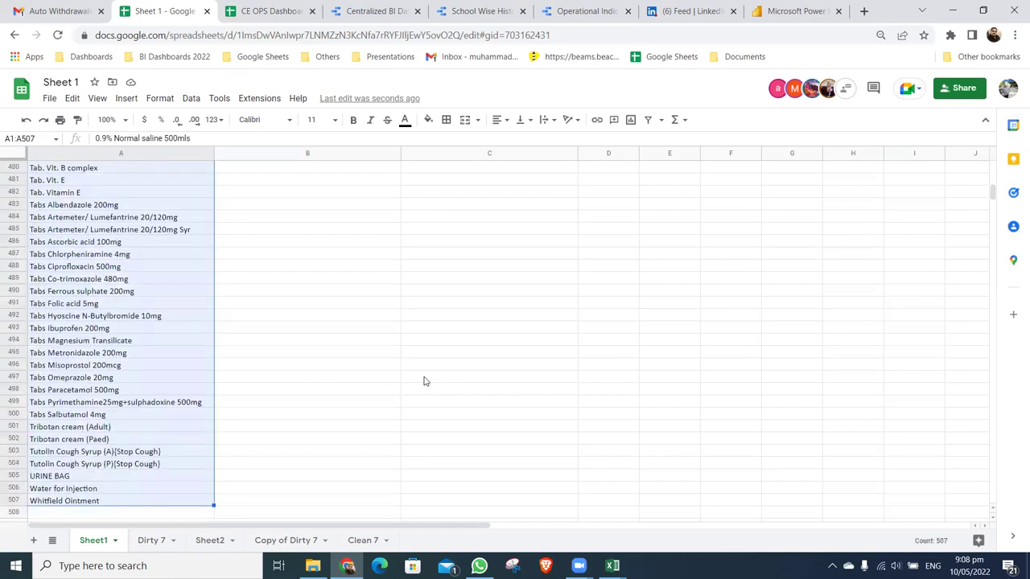
{"action": "key", "text": "Delete"}
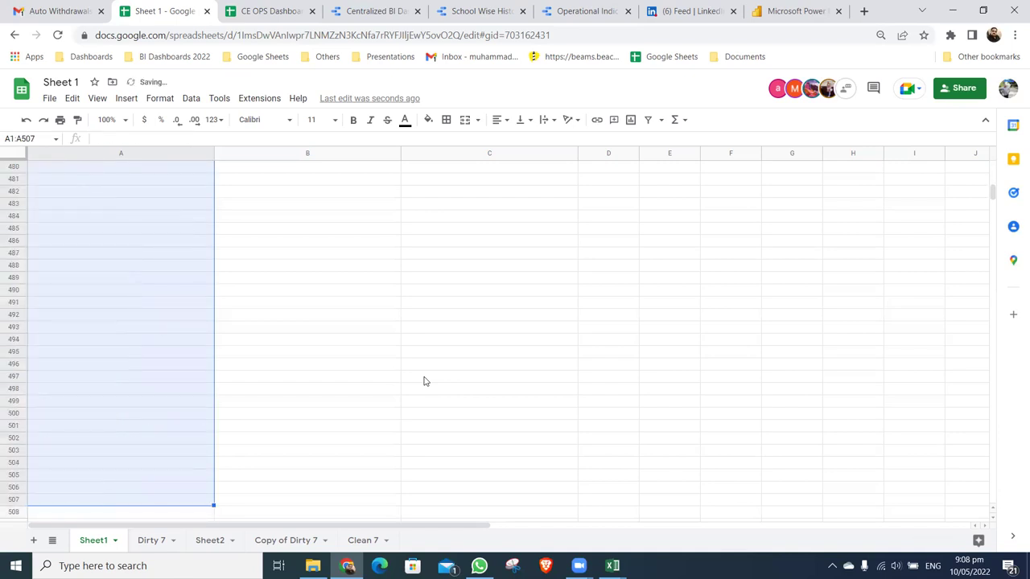
{"action": "key", "text": "ctrl+Home"}
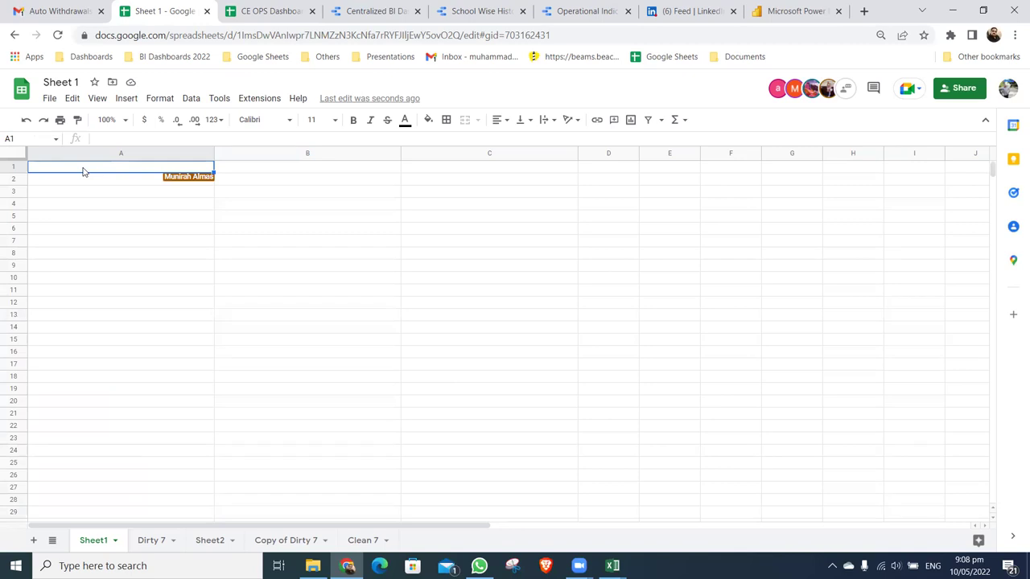
Enter =unique('Dirty 7'!A:A) in Sheet1 A1 to list the unique Descriptions
{"action": "type", "text": "=unique"}
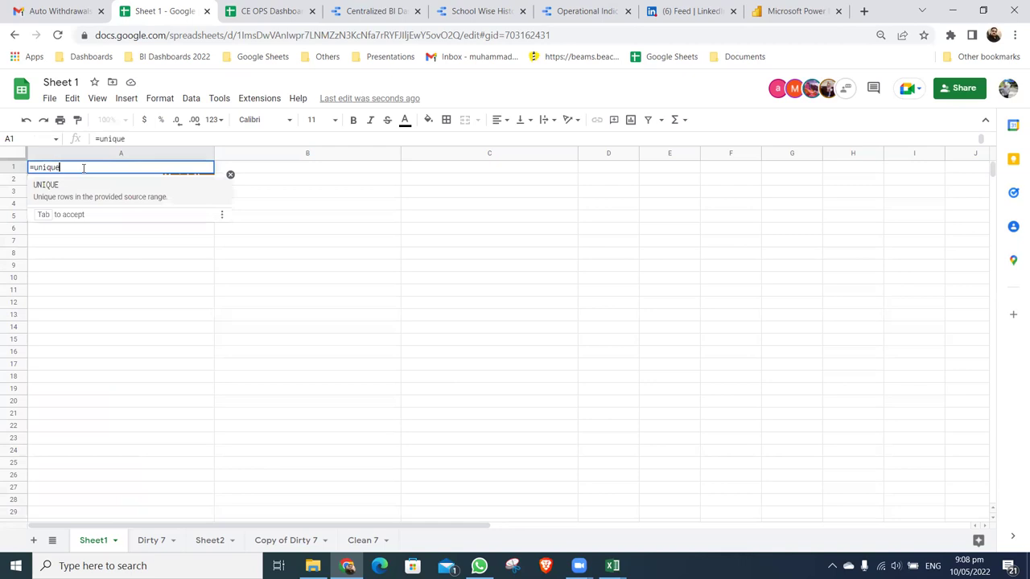
{"action": "type", "text": "("}
{"action": "left_click", "coordinate": [146, 538]}
{"action": "left_click", "coordinate": [129, 154]}
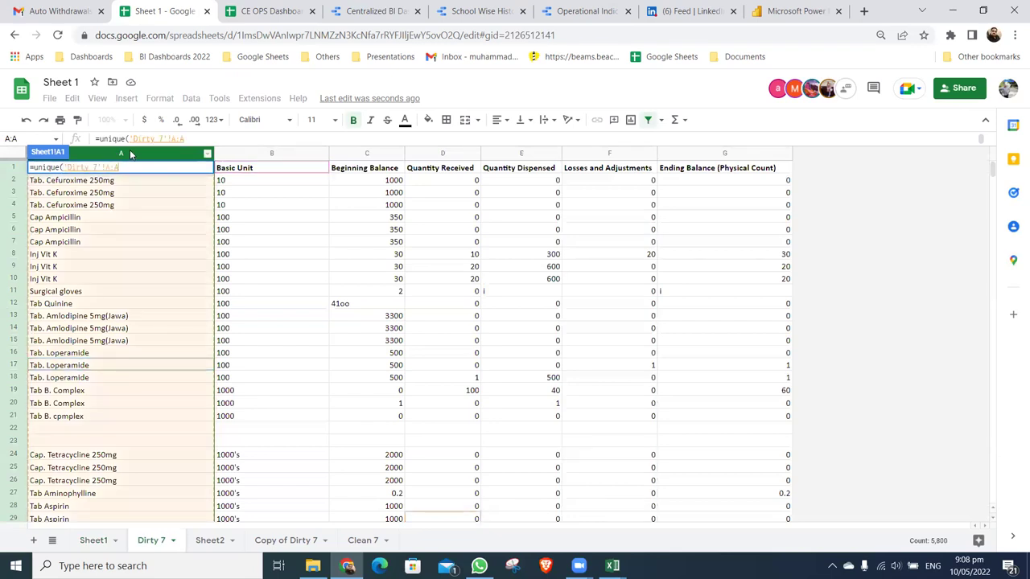
{"action": "key", "text": "Return"}
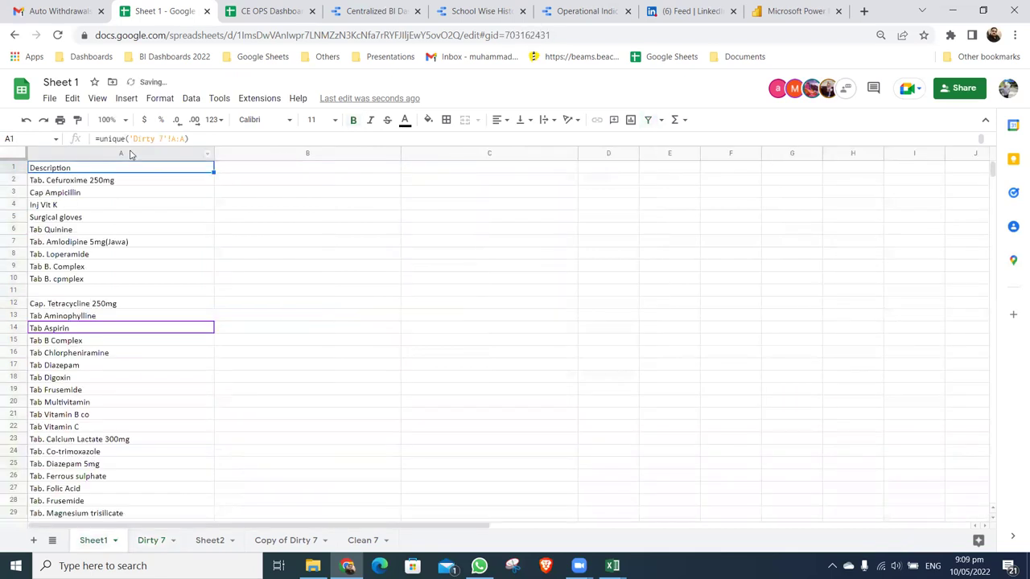
{"action": "key", "text": "Down"}
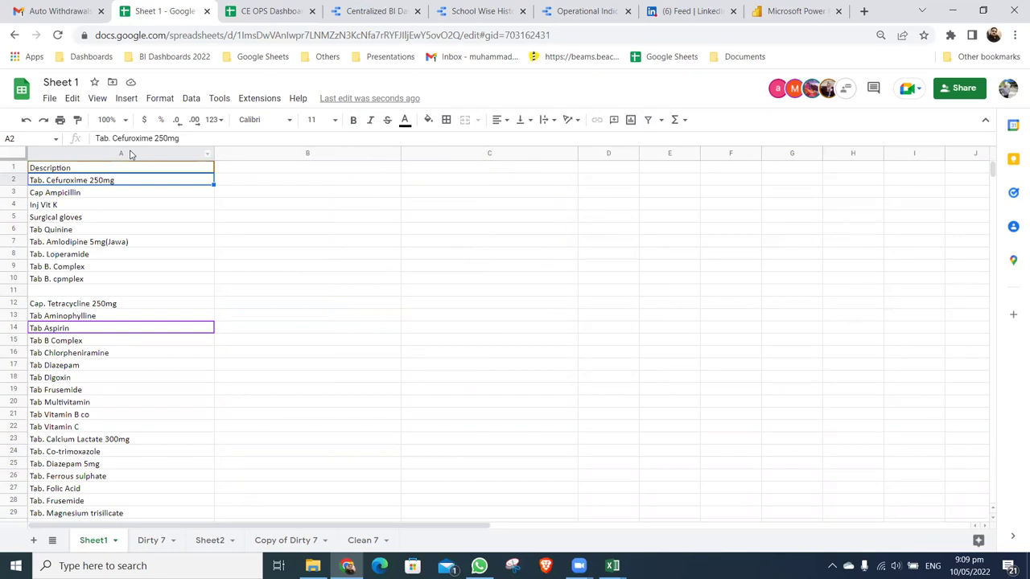
Review the updated unique list, with blank row 11 and Cap. Tetracycline 250mg in row 12
{"action": "key", "text": "Down"}
{"action": "key", "text": "Down"}
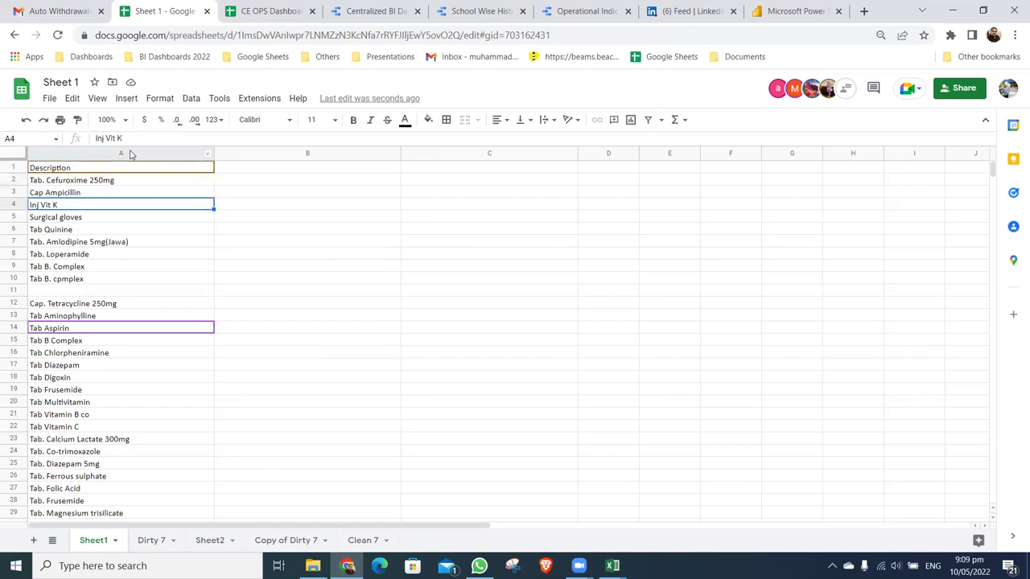
{"action": "key", "text": "Down"}
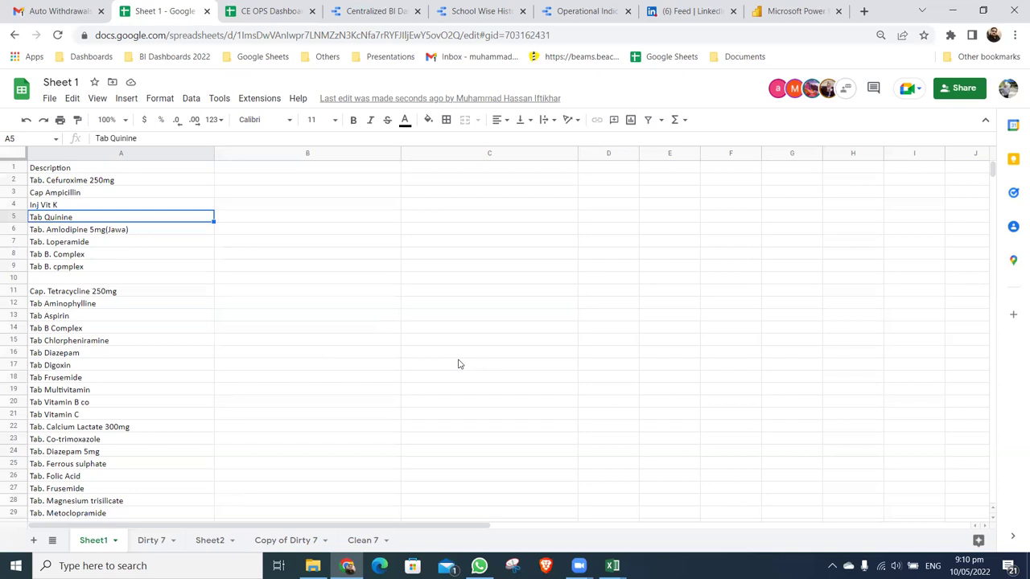
{"action": "left_click", "coordinate": [118, 331]}
{"action": "key", "text": "shift+Down"}
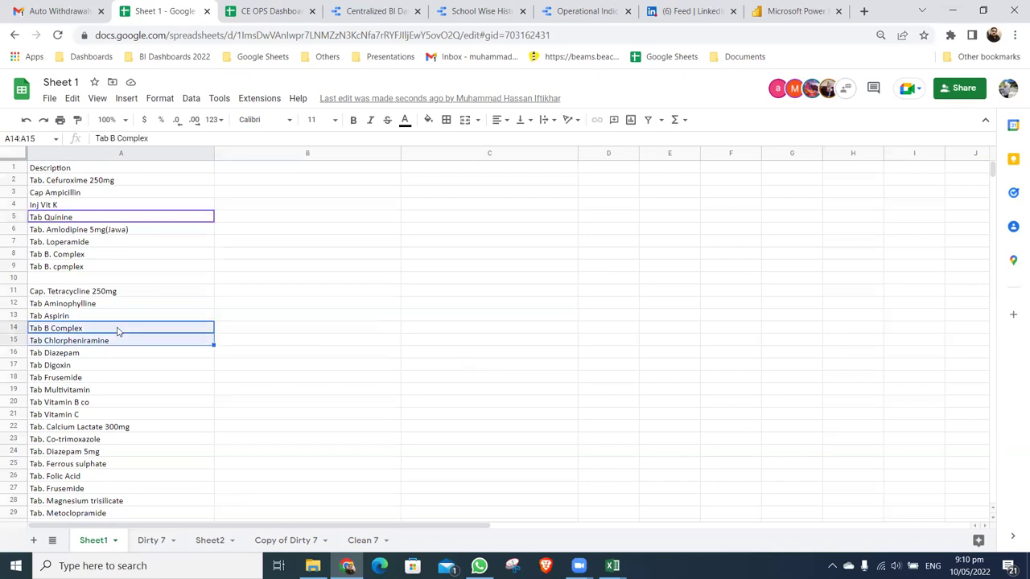
{"action": "key", "text": "shift+Down"}
{"action": "key", "text": "shift+Down"}
{"action": "key", "text": "shift+Down"}
{"action": "key", "text": "shift+Up"}
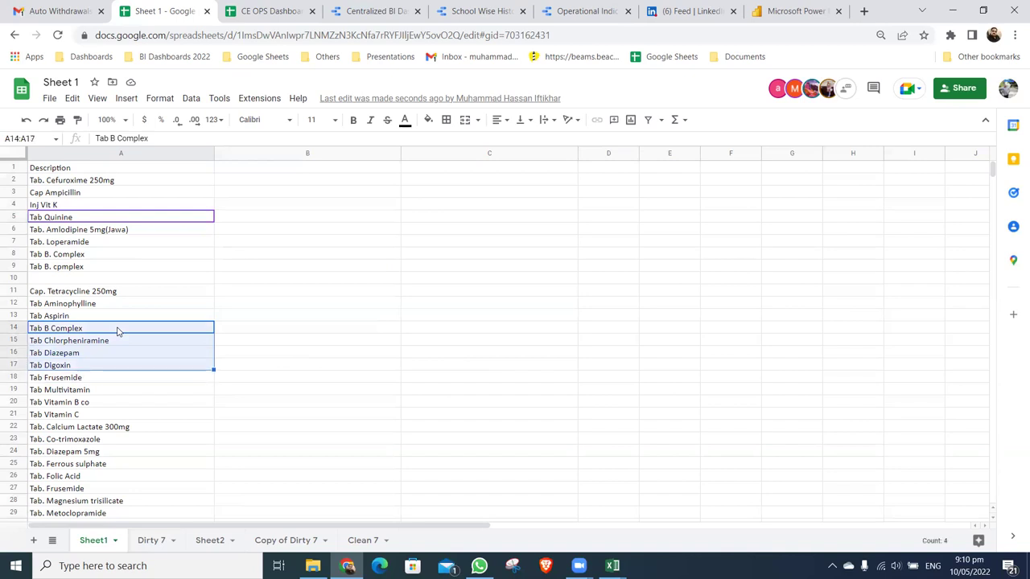
{"action": "left_click", "coordinate": [117, 330]}
{"action": "key", "text": "Down"}
{"action": "key", "text": "Down"}
{"action": "key", "text": "Down"}
{"action": "key", "text": "Up"}
{"action": "key", "text": "Up"}
{"action": "key", "text": "Up"}
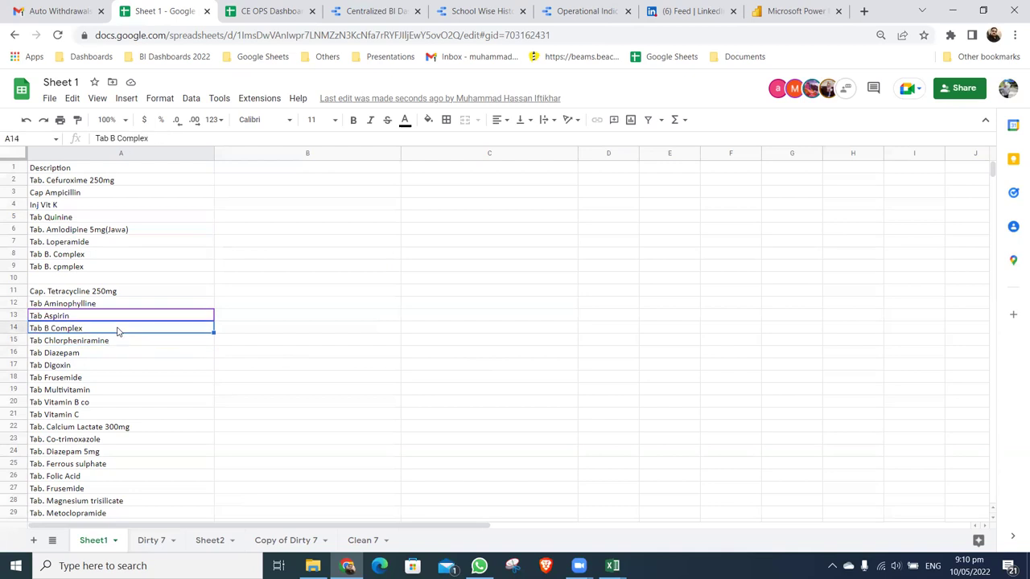
{"action": "key", "text": "shift+Down"}
{"action": "key", "text": "shift+Down"}
{"action": "key", "text": "shift+Down"}
{"action": "key", "text": "Up"}
{"action": "key", "text": "Up"}
{"action": "key", "text": "Down"}
{"action": "key", "text": "Down"}
{"action": "key", "text": "Up"}
{"action": "key", "text": "Right"}
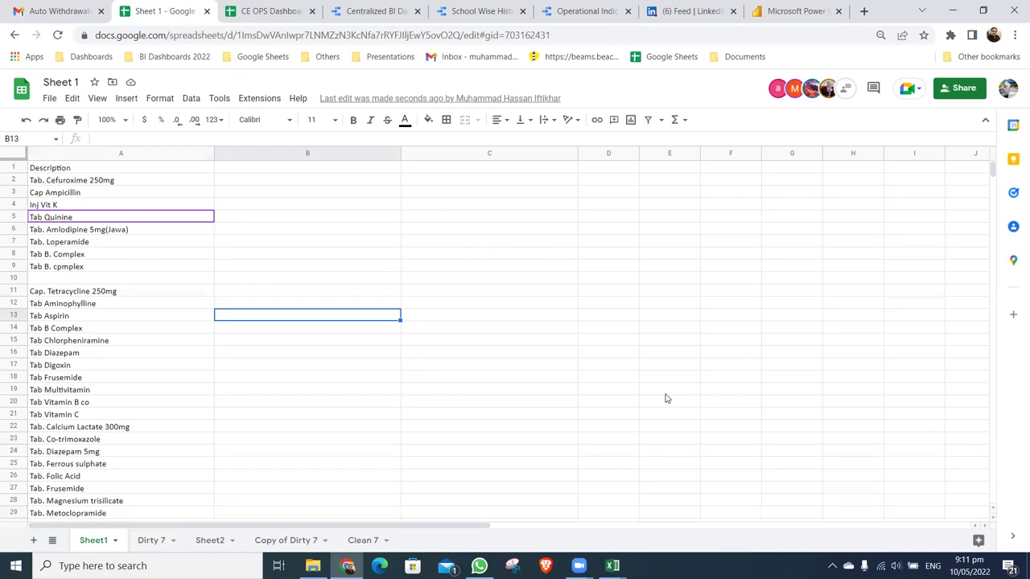
Review the refreshed unique list without Tab Aminophylline and Tab Aspirin, Tab Quinine now in row 5
{"action": "left_click", "coordinate": [155, 542]}
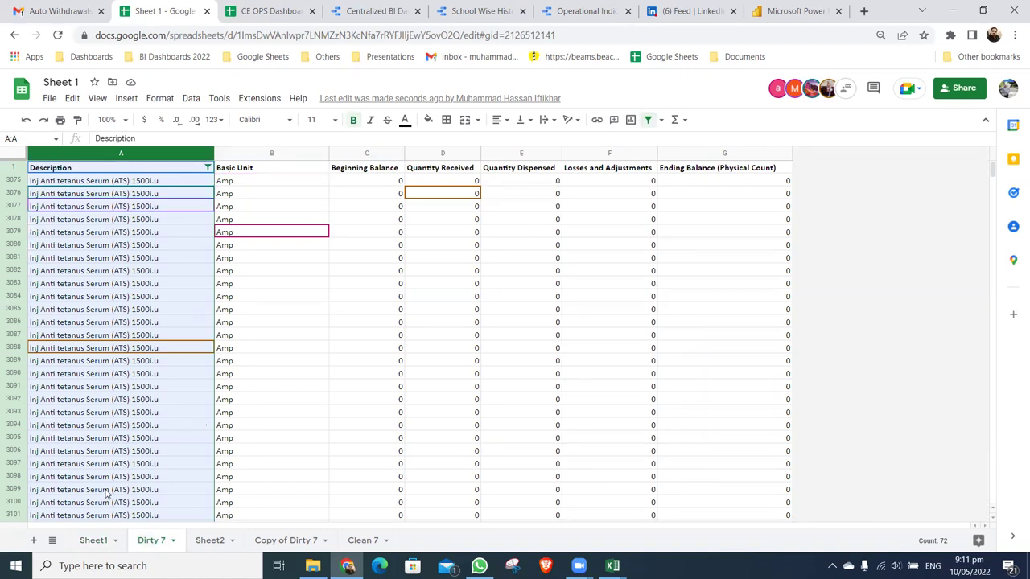
{"action": "left_click", "coordinate": [101, 538]}
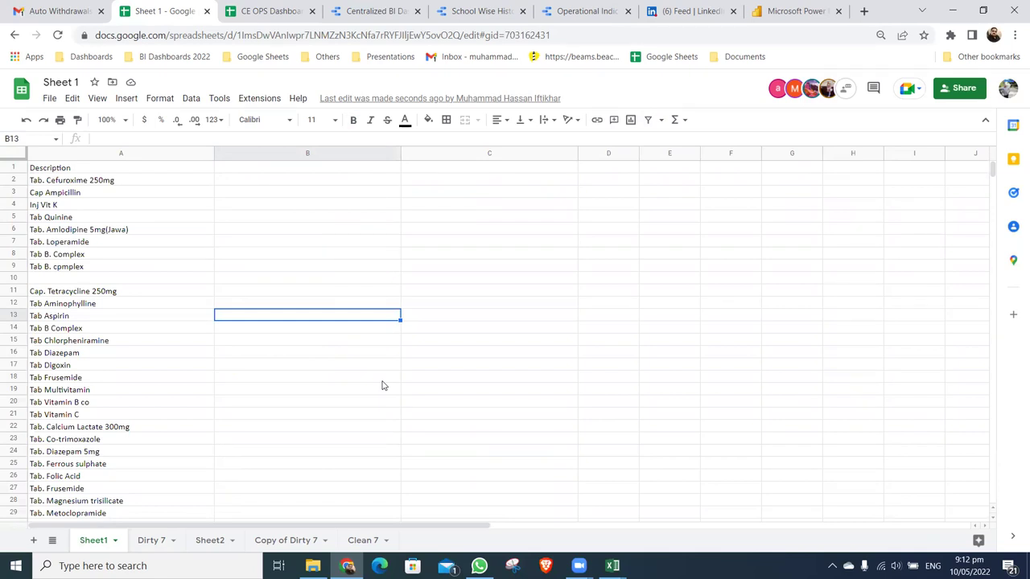
{"action": "key", "text": "ctrl+alt+minus"}
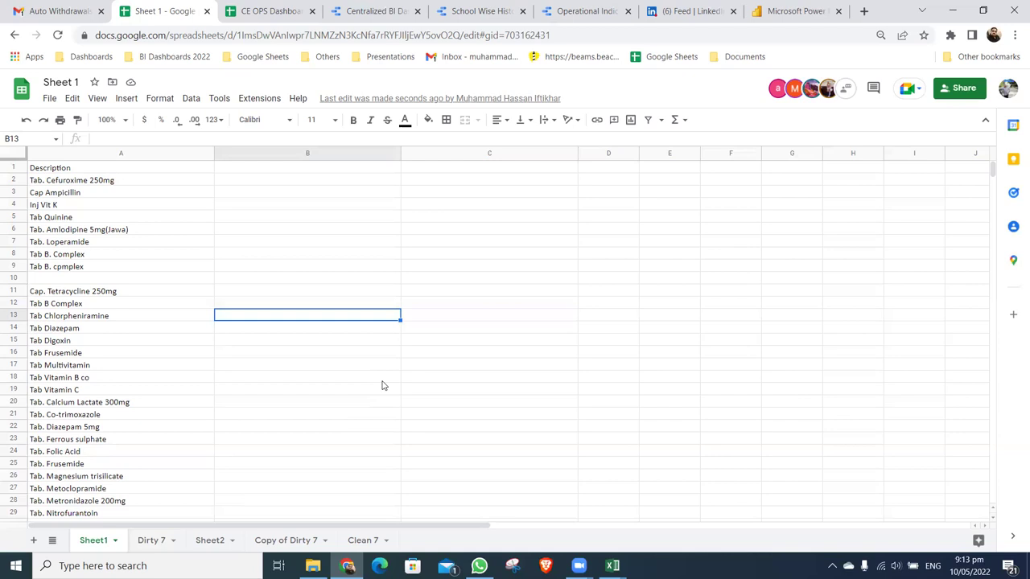
{"action": "key", "text": "Left"}
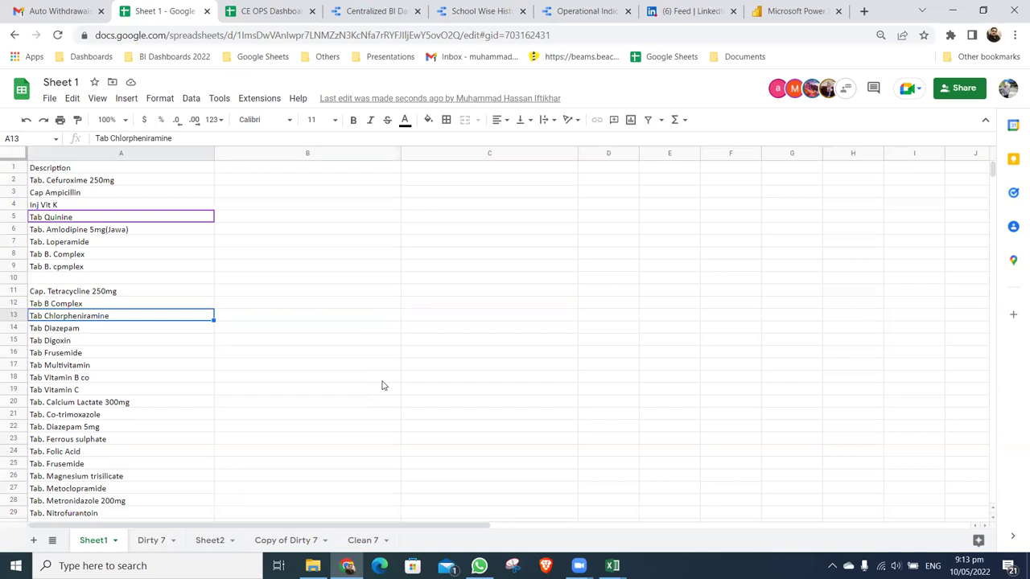
{"action": "key", "text": "Down"}
{"action": "key", "text": "Down"}
{"action": "key", "text": "Down"}
{"action": "key", "text": "Down"}
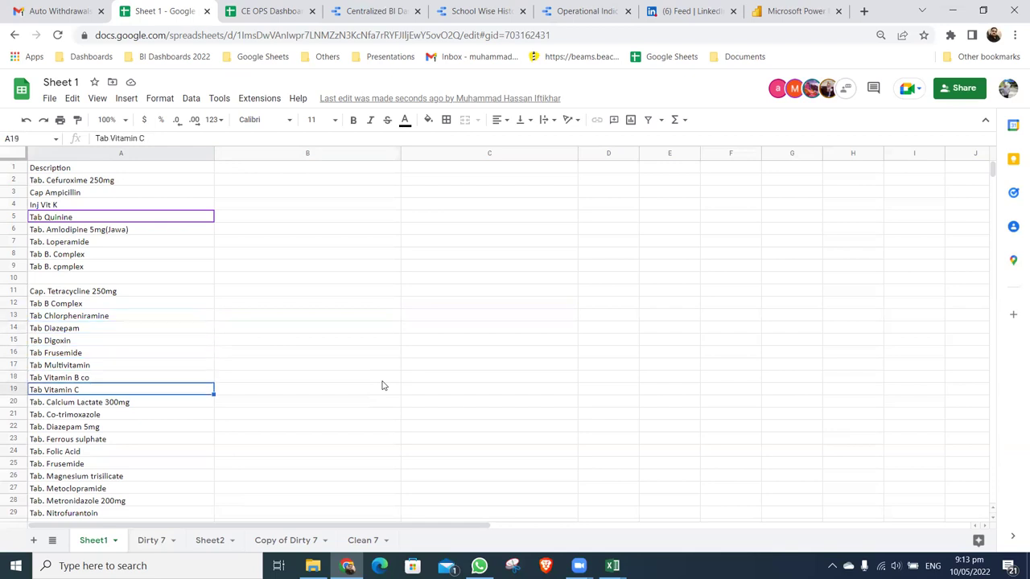
{"action": "key", "text": "Down"}
{"action": "key", "text": "Down"}
{"action": "key", "text": "Down"}
{"action": "key", "text": "Down"}
{"action": "key", "text": "Down"}
{"action": "key", "text": "Down"}
{"action": "key", "text": "Down"}
{"action": "key", "text": "Down"}
{"action": "key", "text": "Down"}
{"action": "key", "text": "Down"}
{"action": "key", "text": "Down"}
{"action": "key", "text": "Down"}
{"action": "key", "text": "Down"}
{"action": "key", "text": "Down"}
{"action": "key", "text": "ctrl+Up"}
{"action": "key", "text": "ctrl+Up"}
{"action": "key", "text": "ctrl+Up"}
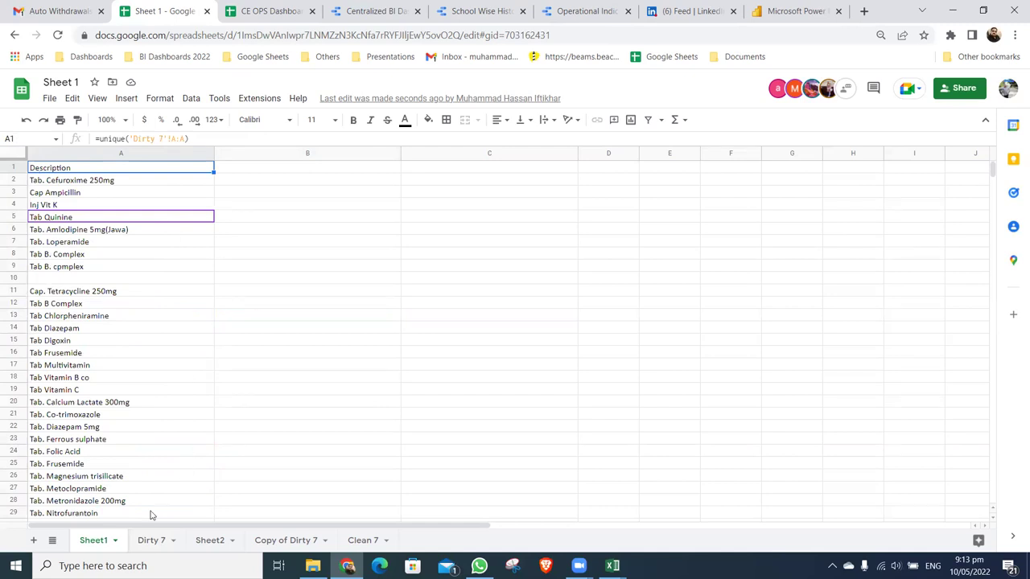
Set the Dirty 7 Description filter to show all values
{"action": "left_click", "coordinate": [152, 544]}
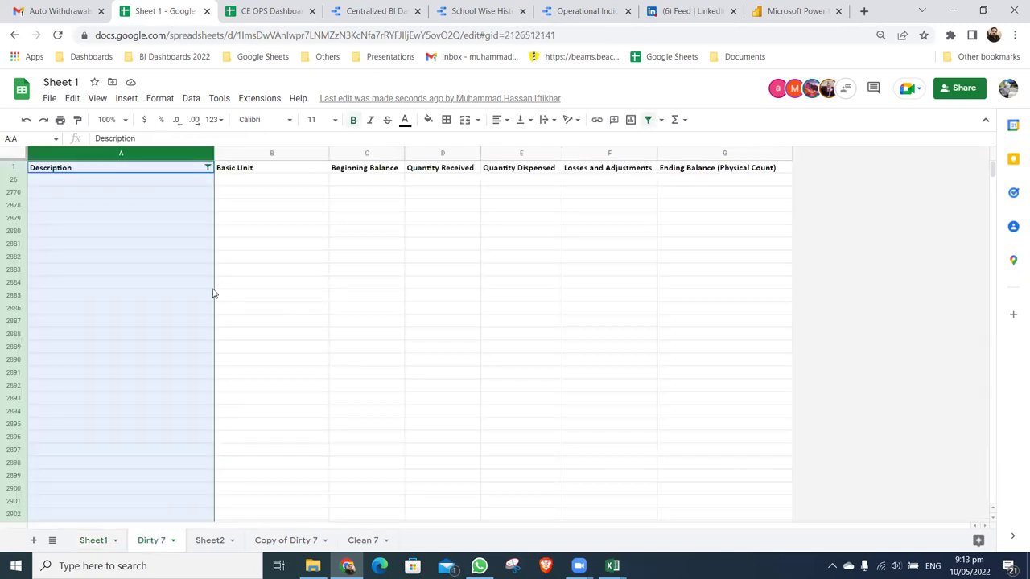
{"action": "left_click", "coordinate": [208, 168]}
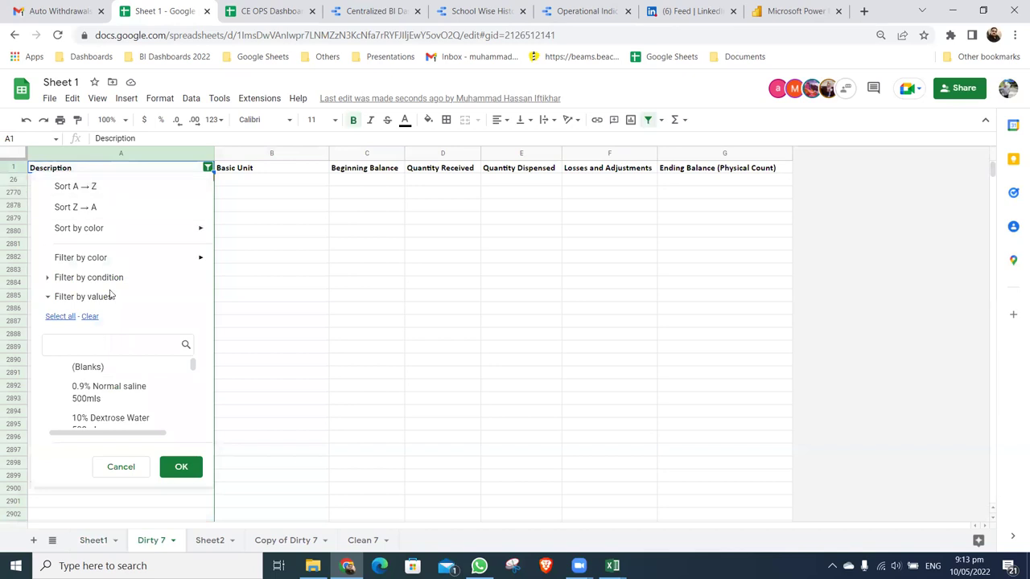
{"action": "left_click", "coordinate": [72, 319]}
{"action": "left_click", "coordinate": [177, 465]}
Check the top of Sheet1's unique list and its =unique formula in A1
{"action": "left_click", "coordinate": [95, 541]}
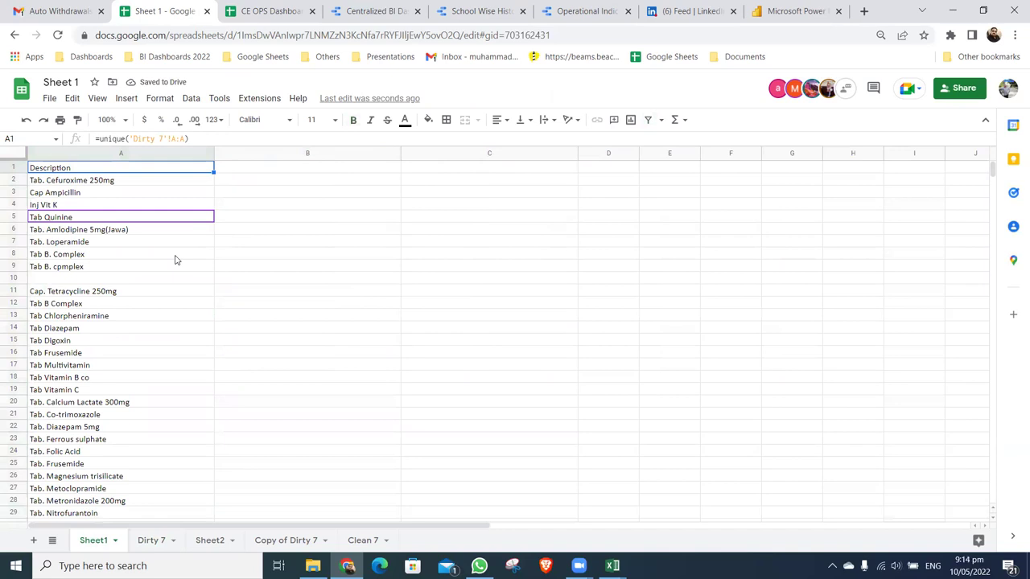
{"action": "key", "text": "Down"}
{"action": "left_click", "coordinate": [115, 168]}
{"action": "key", "text": "Down"}
{"action": "key", "text": "Up"}
Open version history on the current May 10, 9:15 PM version with 47 edits
{"action": "left_click", "coordinate": [50, 100]}
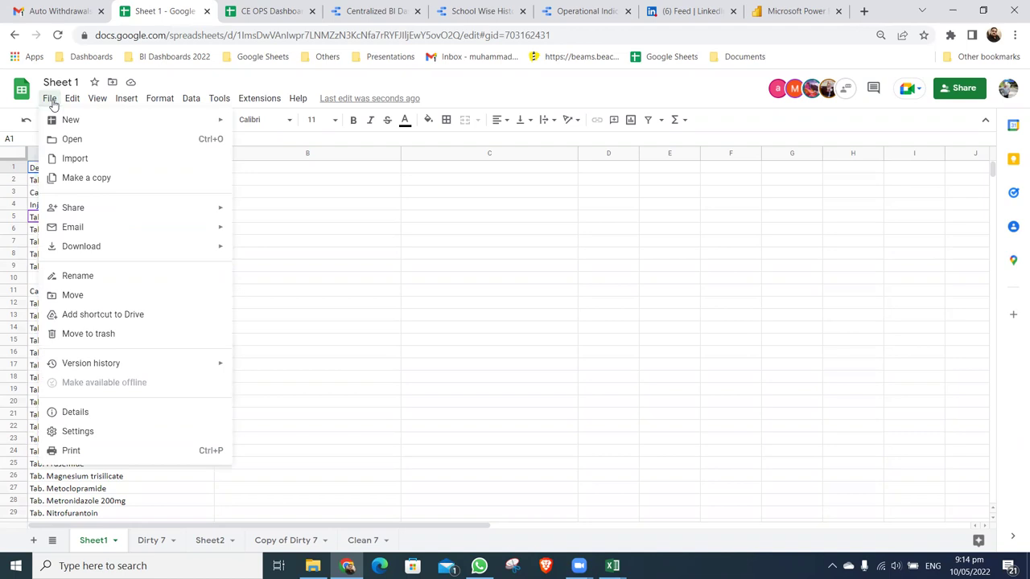
{"action": "mouse_move", "coordinate": [170, 364]}
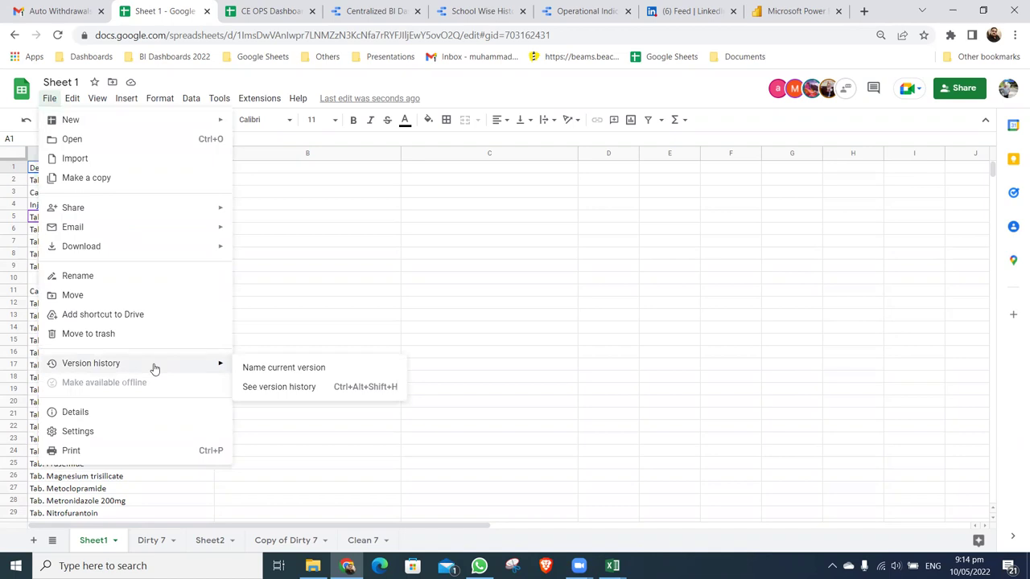
{"action": "left_click", "coordinate": [304, 395]}
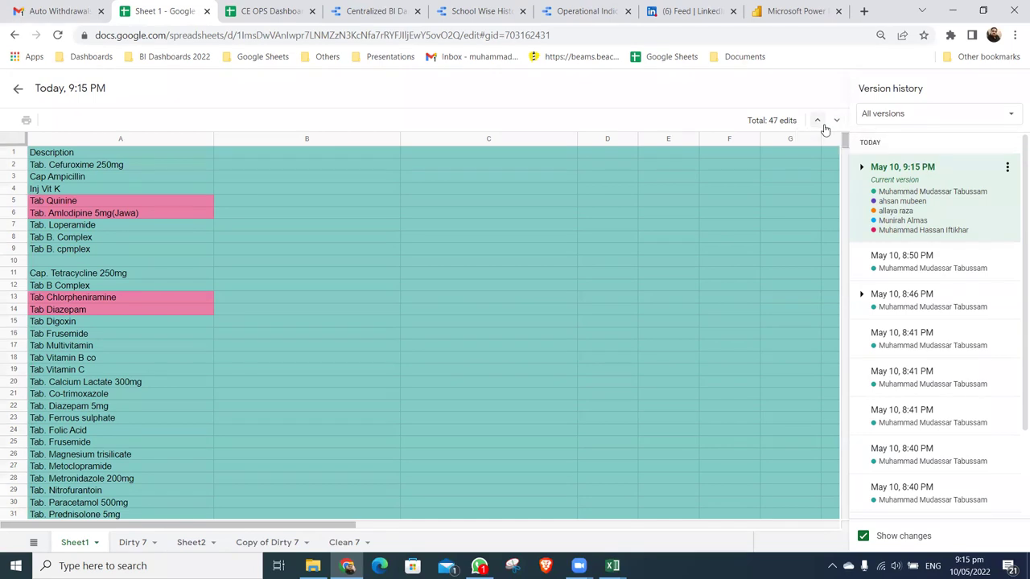
Step through the version's edits one by one, up to edit 8 on Dirty 7
{"action": "left_click", "coordinate": [838, 121]}
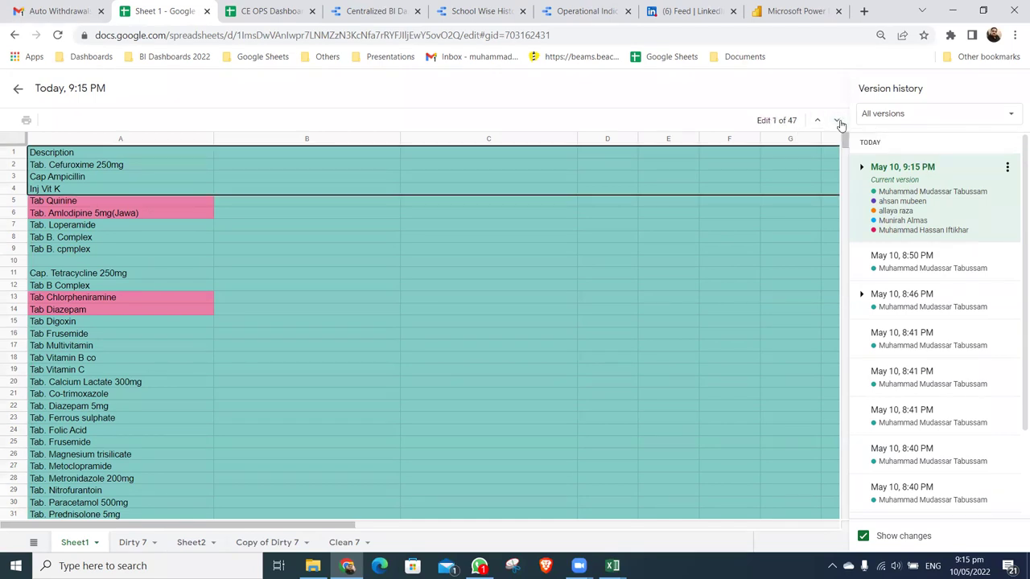
{"action": "left_click", "coordinate": [839, 122]}
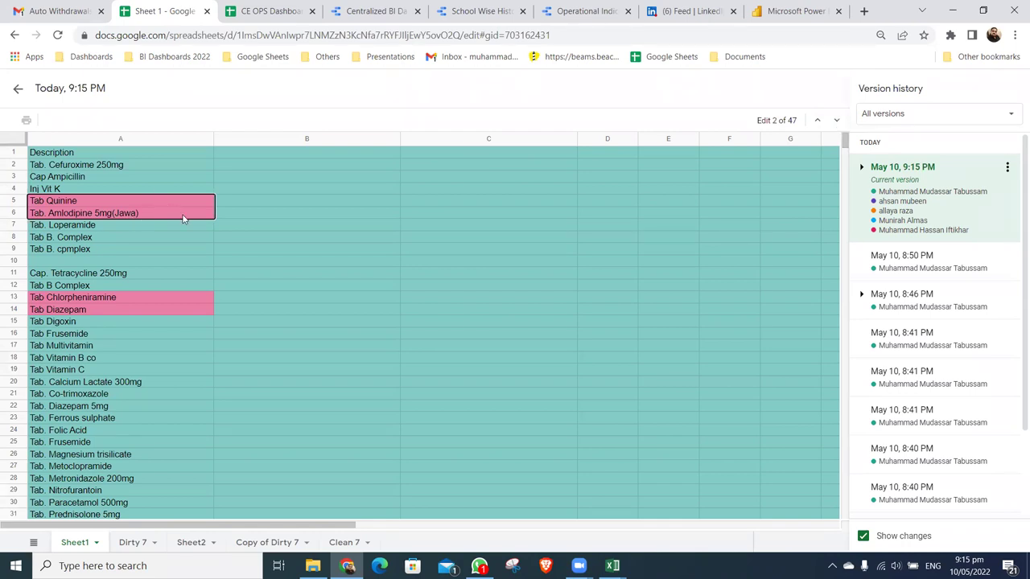
{"action": "left_click", "coordinate": [837, 123]}
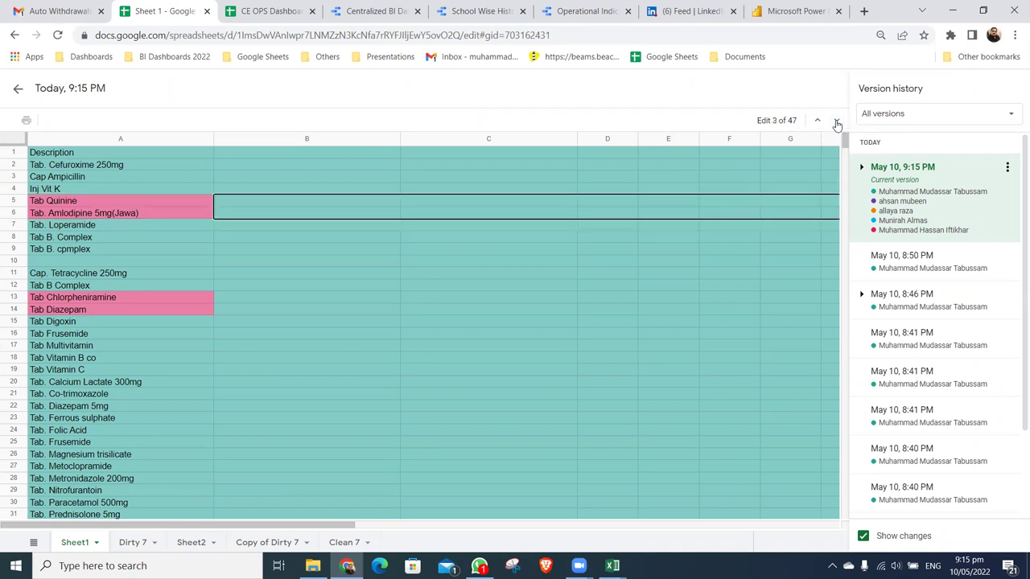
{"action": "left_click", "coordinate": [837, 123]}
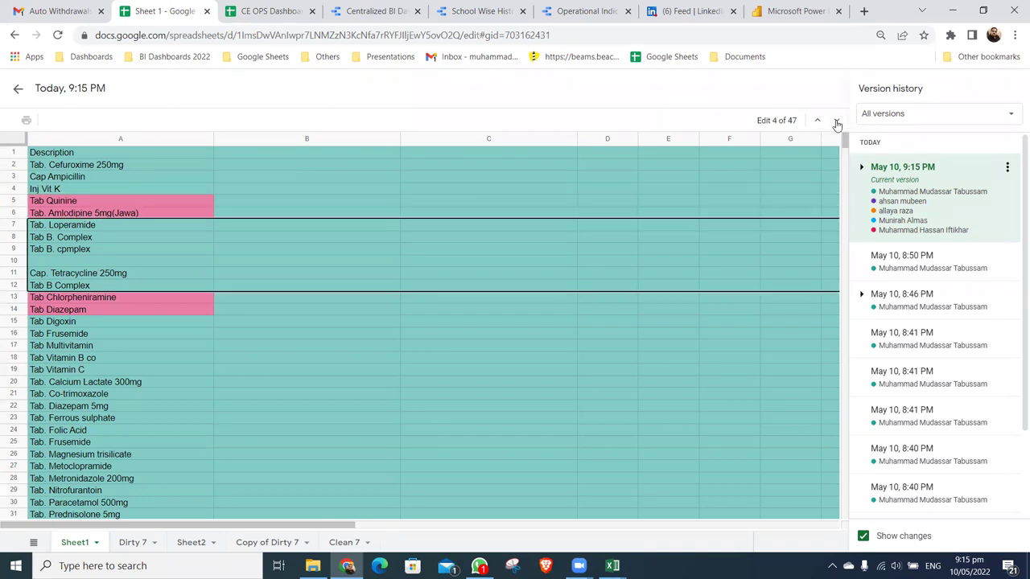
{"action": "left_click", "coordinate": [837, 123]}
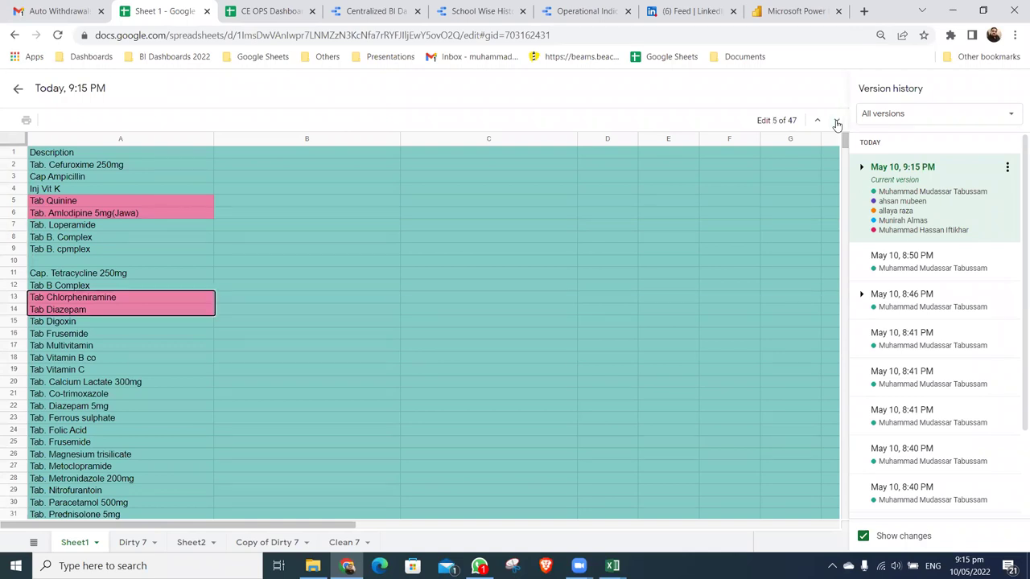
{"action": "left_click", "coordinate": [837, 123]}
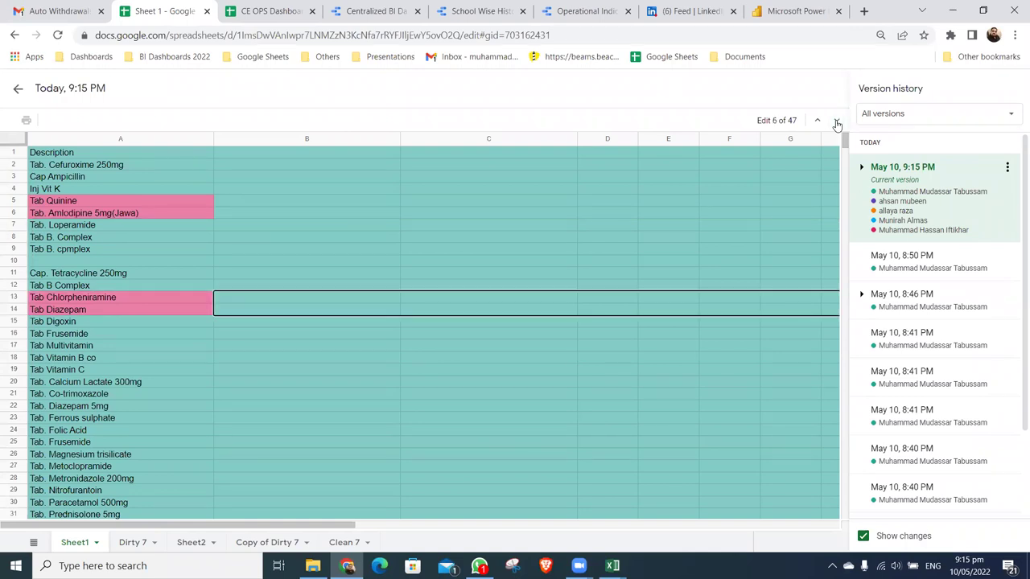
{"action": "left_click", "coordinate": [837, 123]}
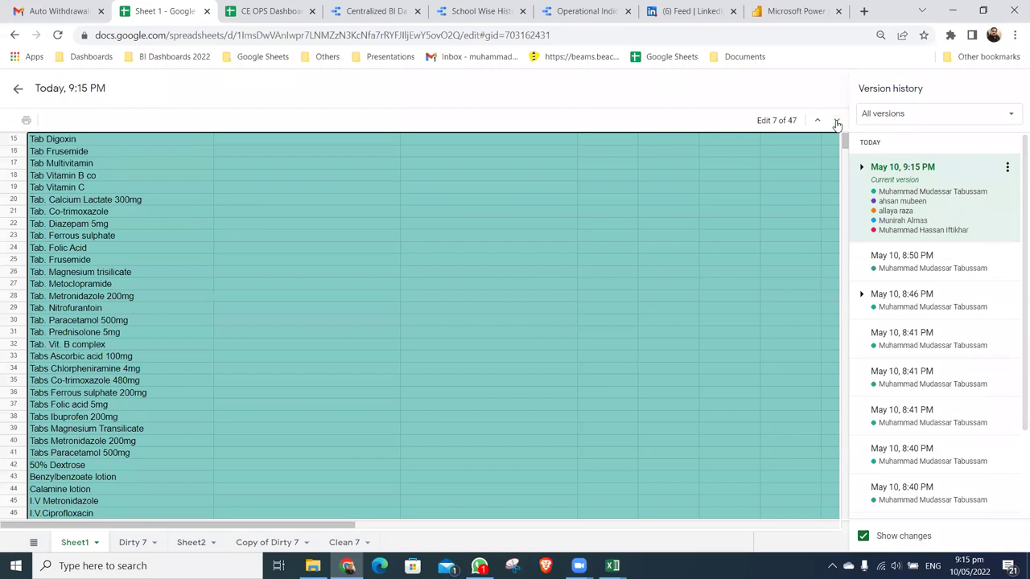
{"action": "left_click", "coordinate": [837, 123]}
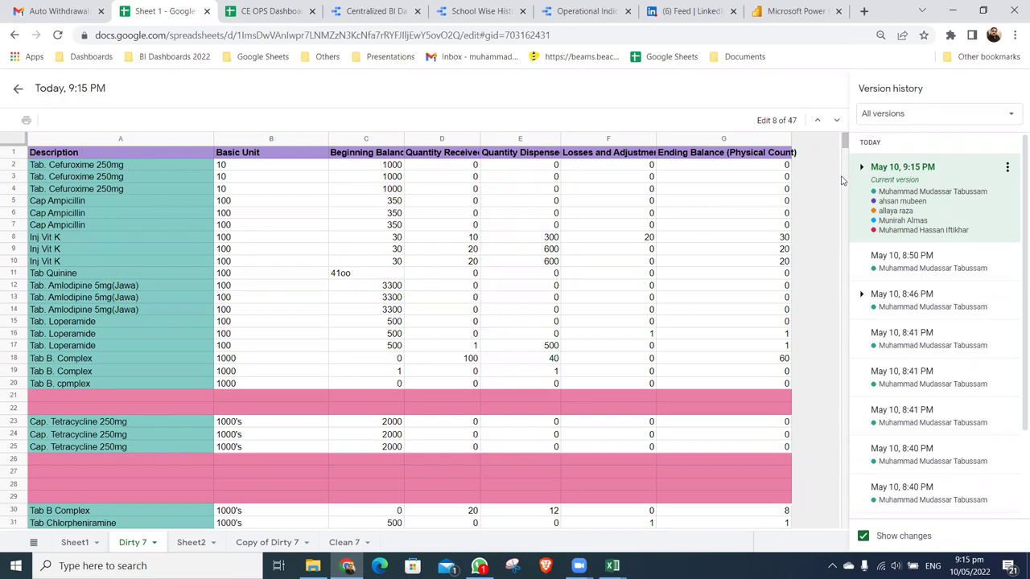
Scroll down the version list and display the empty-Sheet1 May 10, 8:32 PM version
{"action": "scroll", "coordinate": [845, 191], "scroll_direction": "down", "scroll_amount": 5}
{"action": "scroll", "coordinate": [845, 191], "scroll_direction": "down", "scroll_amount": 10}
{"action": "scroll", "coordinate": [832, 193], "scroll_direction": "down", "scroll_amount": 15}
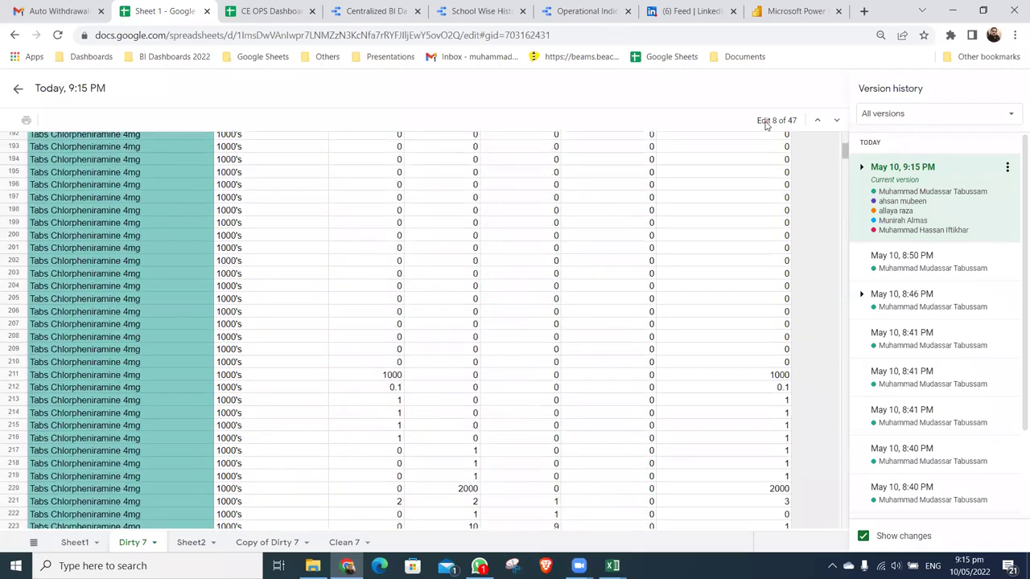
{"action": "left_click_drag", "start_coordinate": [844, 153], "coordinate": [845, 232]}
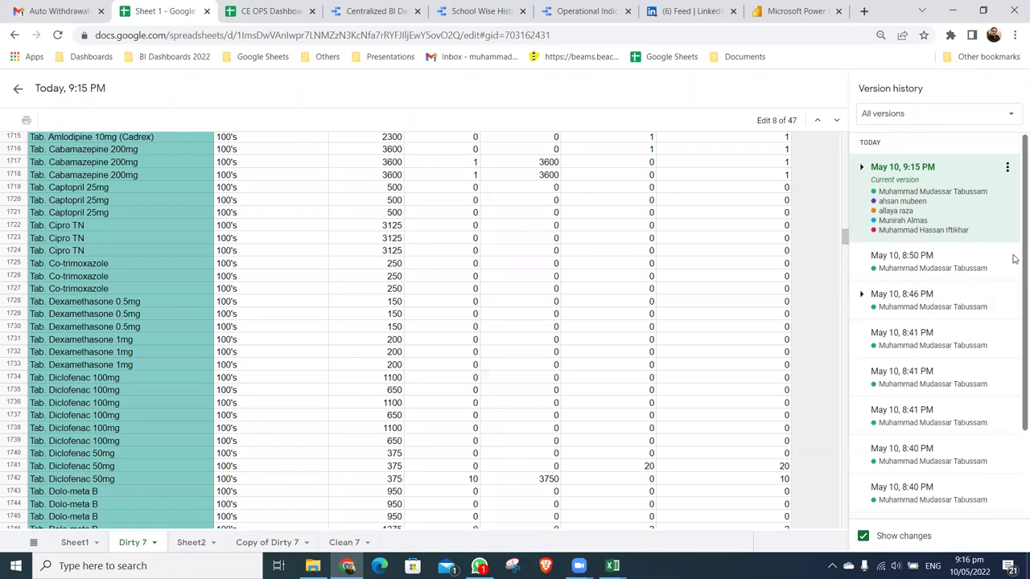
{"action": "scroll", "coordinate": [1014, 258], "scroll_direction": "down", "scroll_amount": 2}
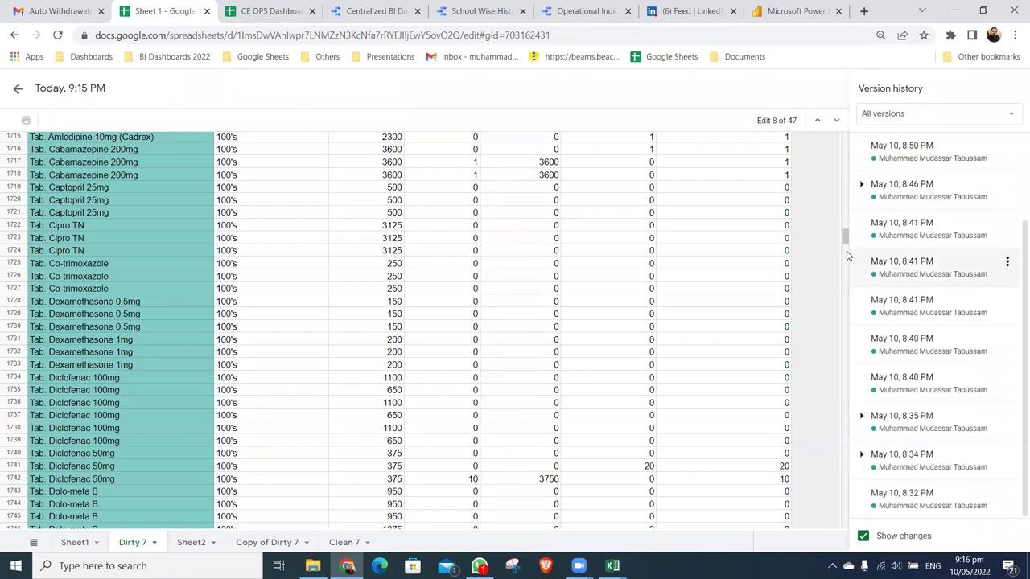
{"action": "left_click_drag", "start_coordinate": [847, 256], "coordinate": [847, 341]}
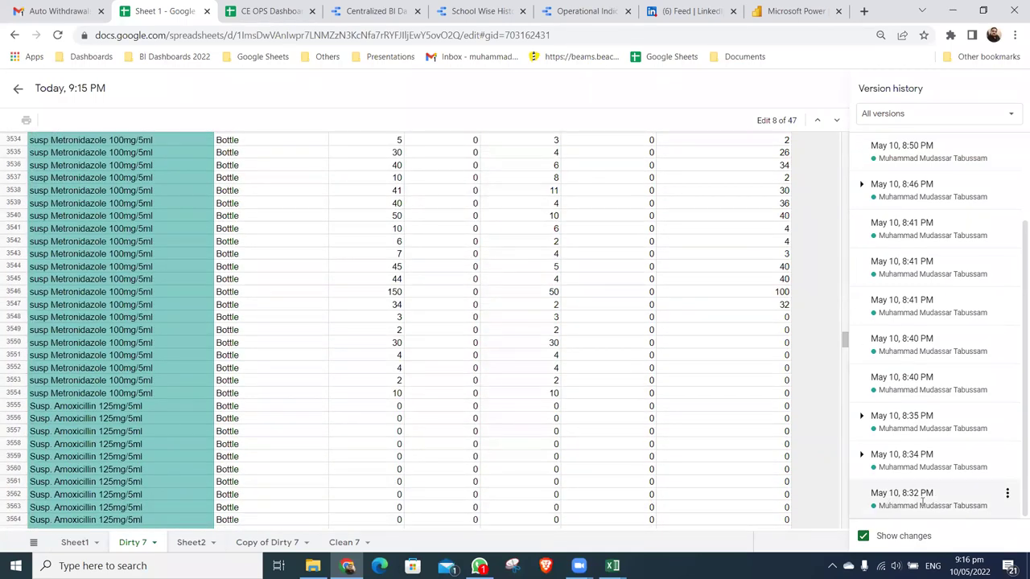
{"action": "left_click", "coordinate": [922, 502]}
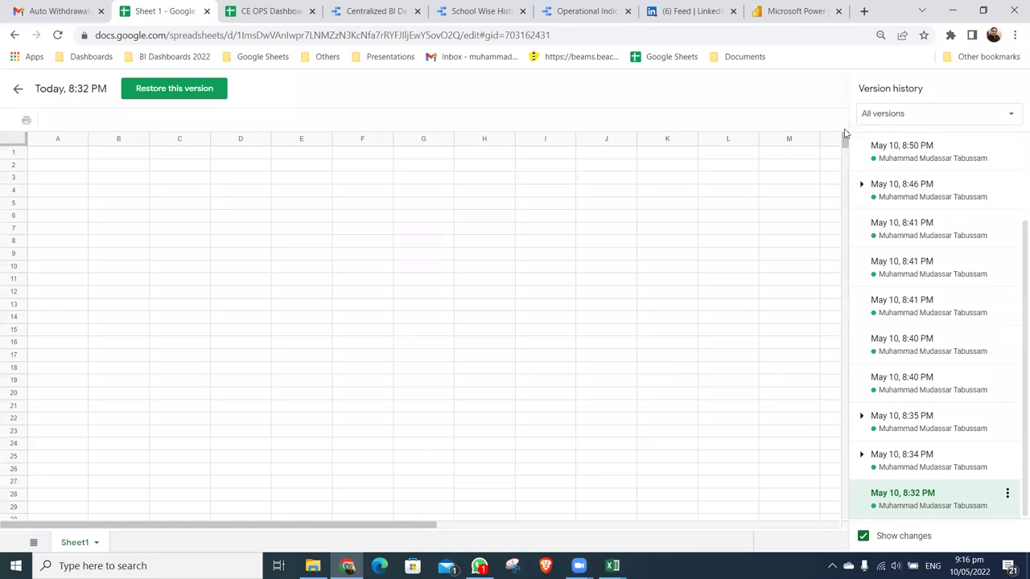
Review the 8:34, 8:35, both 8:40 and both 8:41 PM versions in turn
{"action": "left_click", "coordinate": [904, 466]}
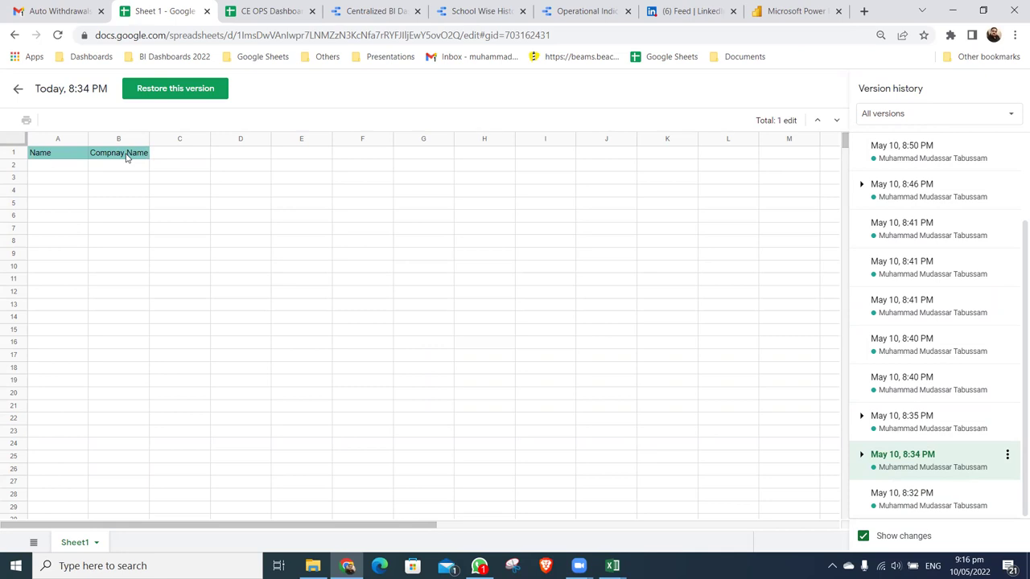
{"action": "left_click", "coordinate": [892, 419]}
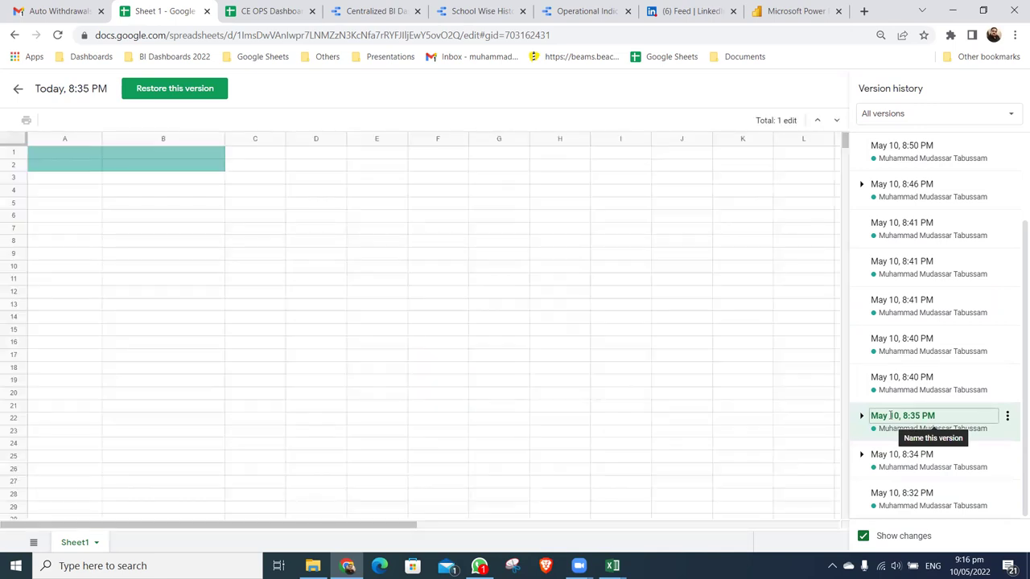
{"action": "left_click", "coordinate": [906, 375]}
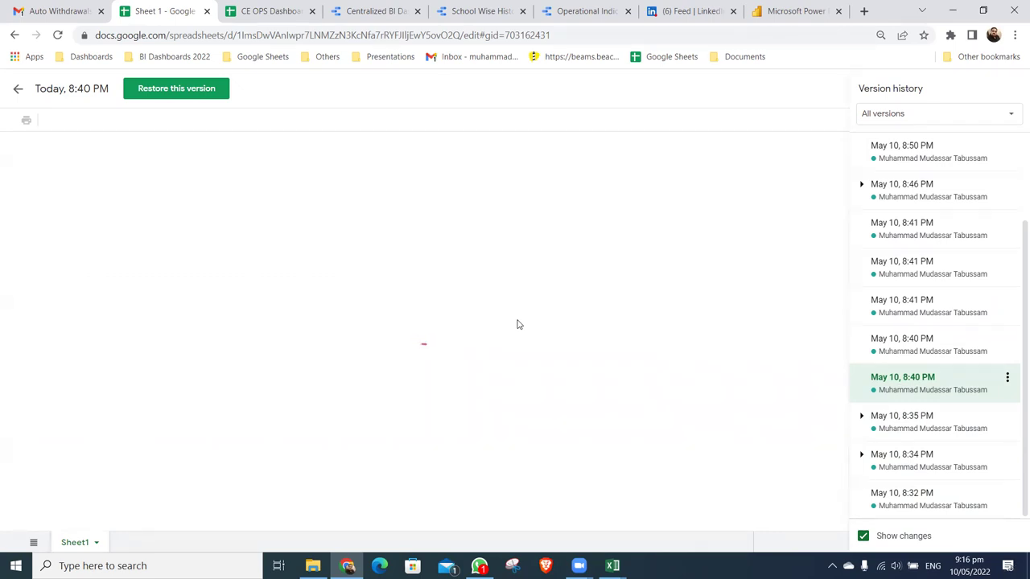
{"action": "left_click", "coordinate": [906, 343]}
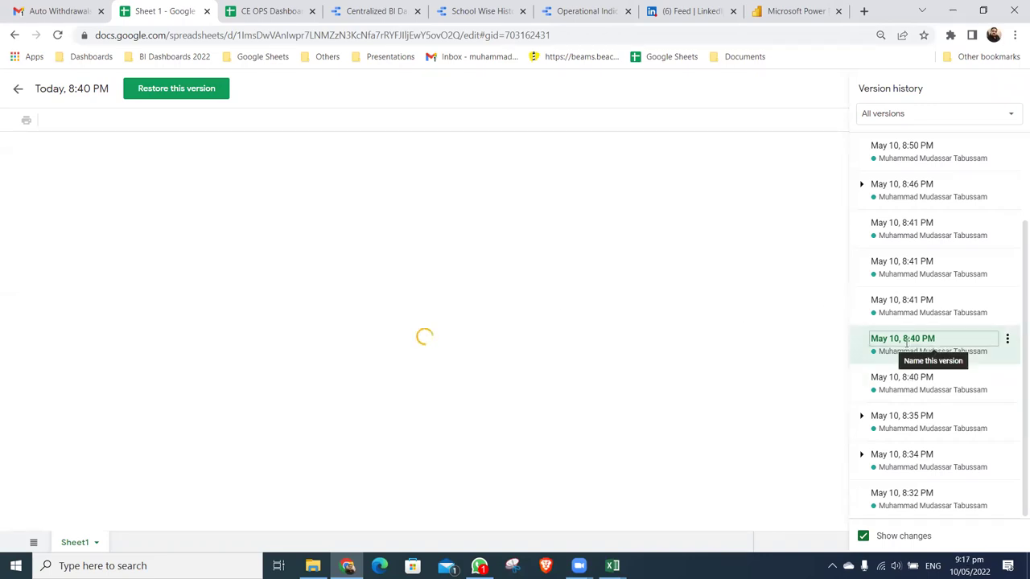
{"action": "left_click", "coordinate": [906, 301]}
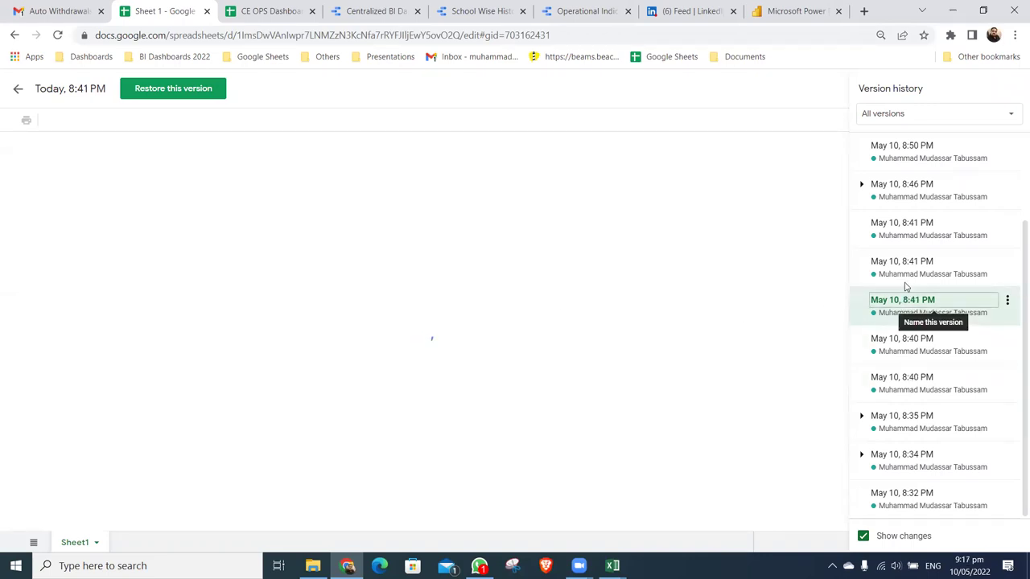
{"action": "left_click", "coordinate": [909, 263]}
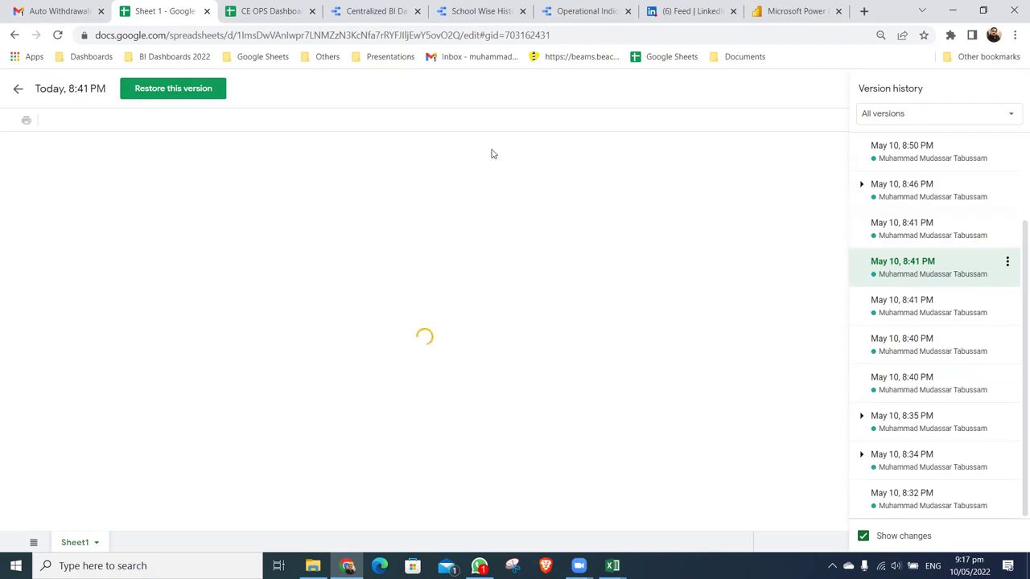
Leave version history, then reopen it on the current May 10, 9:17 PM version
{"action": "left_click", "coordinate": [16, 91]}
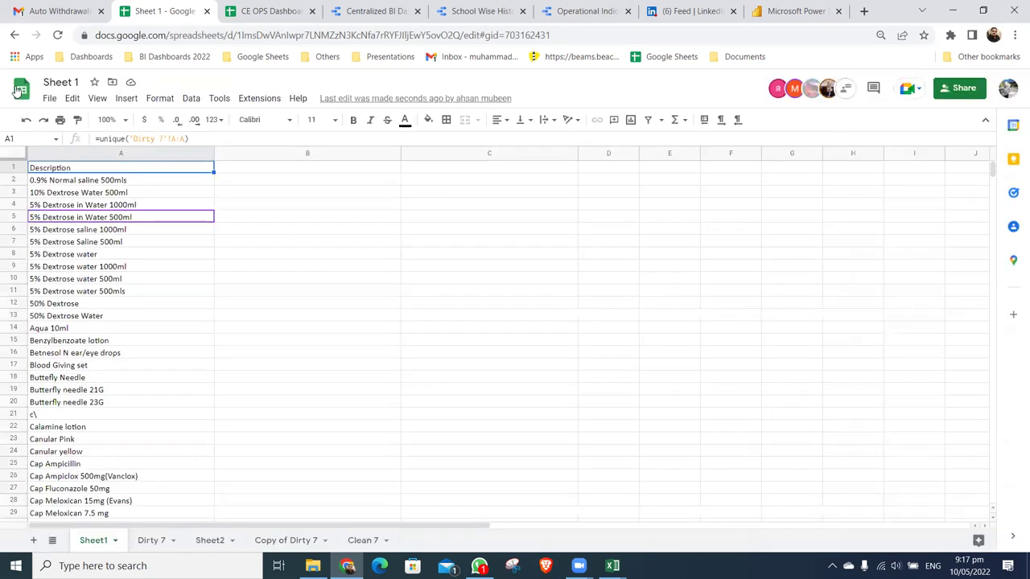
{"action": "left_click", "coordinate": [49, 99]}
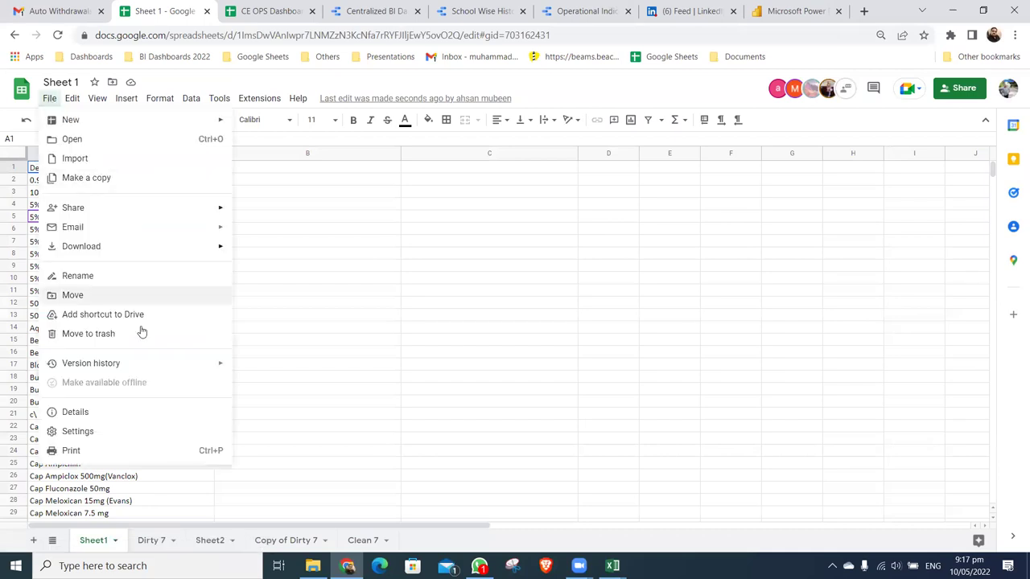
{"action": "mouse_move", "coordinate": [141, 363]}
{"action": "left_click", "coordinate": [268, 390]}
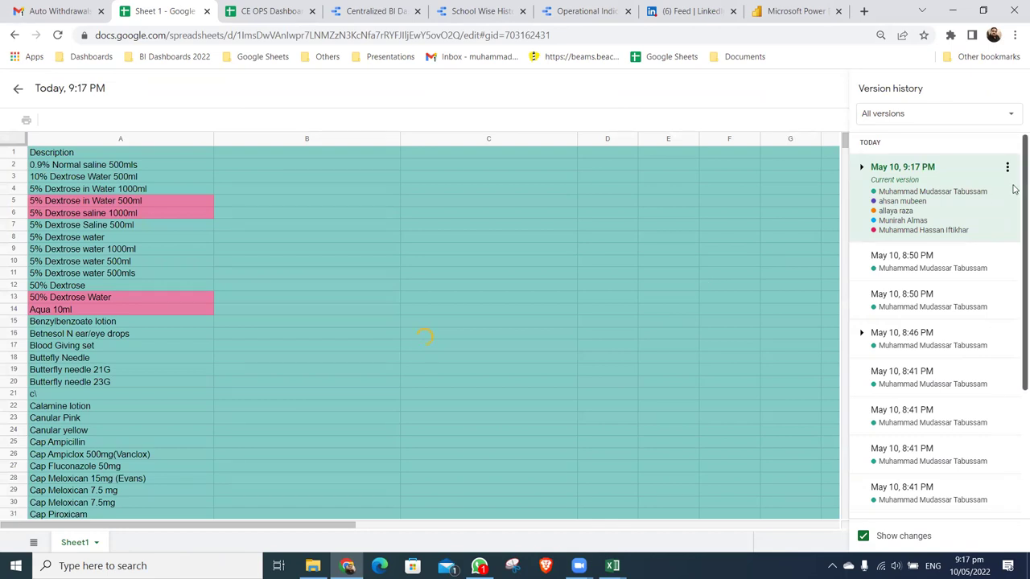
Display the May 10, 8:46 PM version and view its options menu
{"action": "scroll", "coordinate": [1015, 197], "scroll_direction": "down", "scroll_amount": 1}
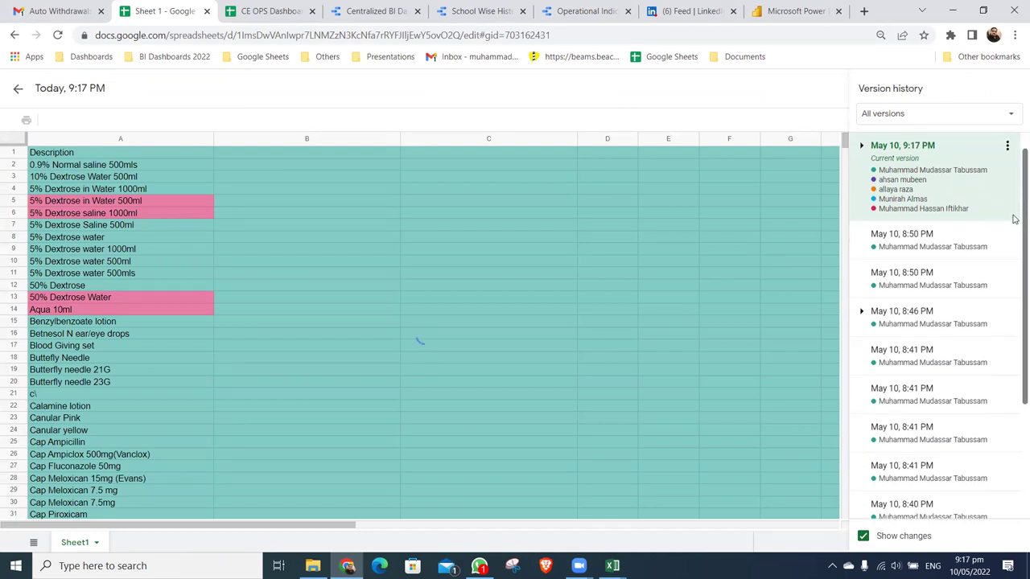
{"action": "scroll", "coordinate": [1015, 218], "scroll_direction": "down", "scroll_amount": 1}
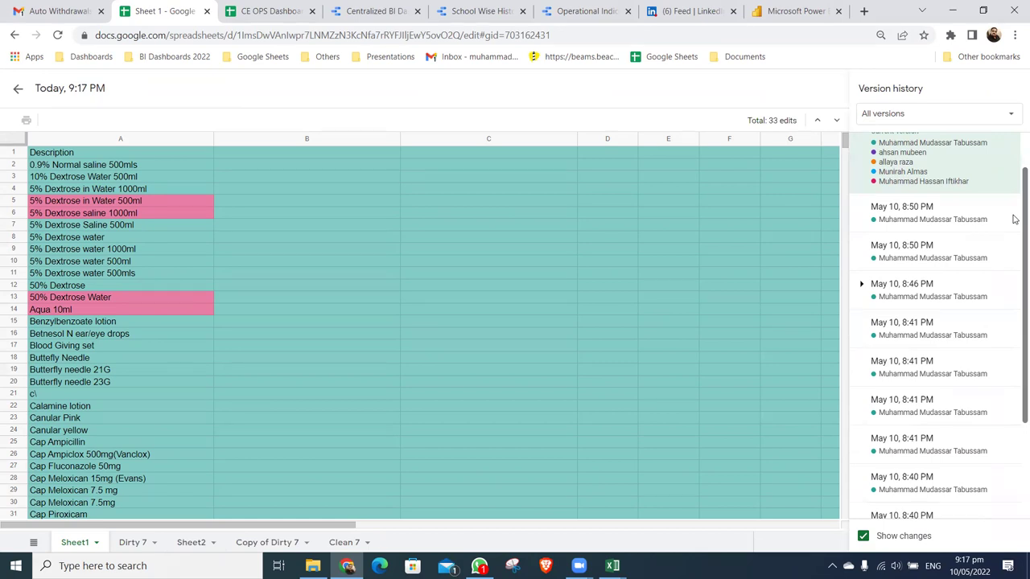
{"action": "scroll", "coordinate": [1015, 234], "scroll_direction": "down", "scroll_amount": 2}
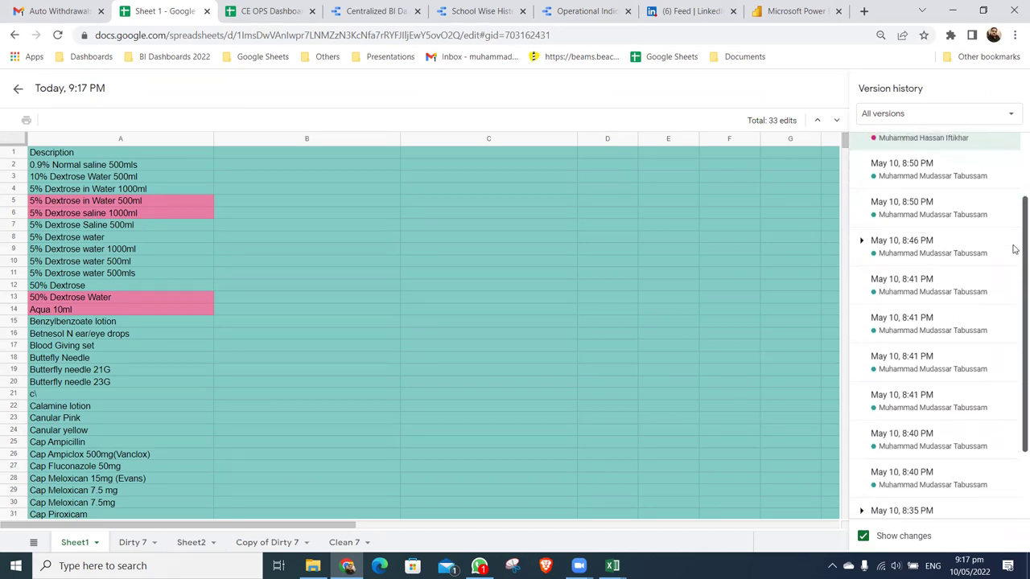
{"action": "scroll", "coordinate": [1015, 249], "scroll_direction": "down", "scroll_amount": 1}
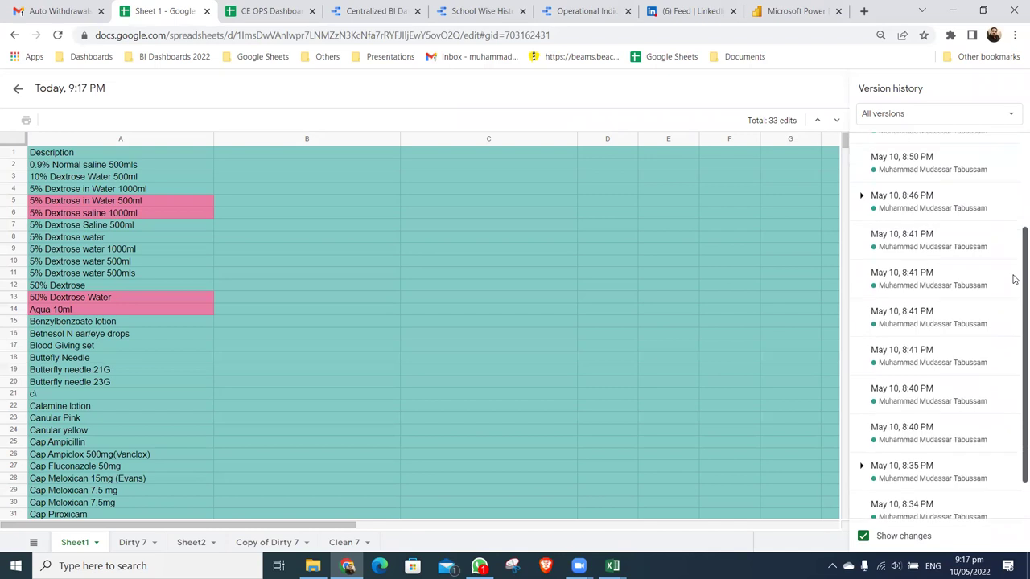
{"action": "scroll", "coordinate": [1015, 242], "scroll_direction": "up", "scroll_amount": 3}
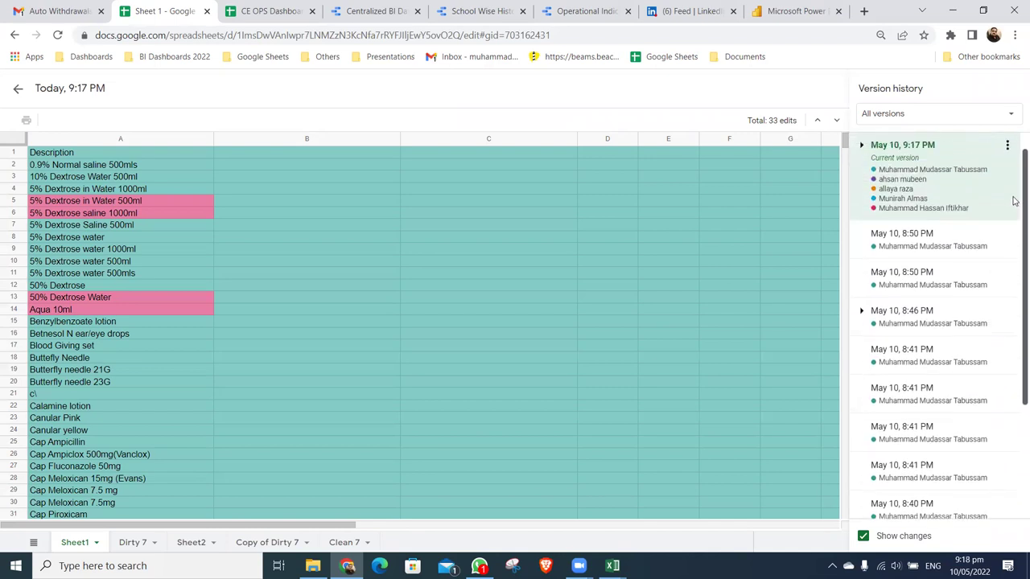
{"action": "left_click", "coordinate": [904, 318]}
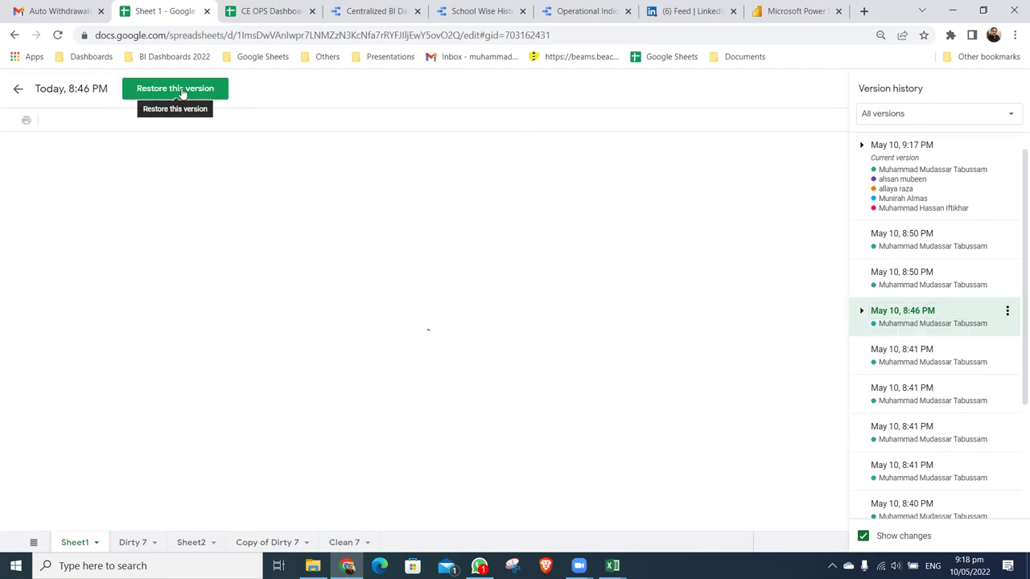
{"action": "left_click", "coordinate": [1008, 313]}
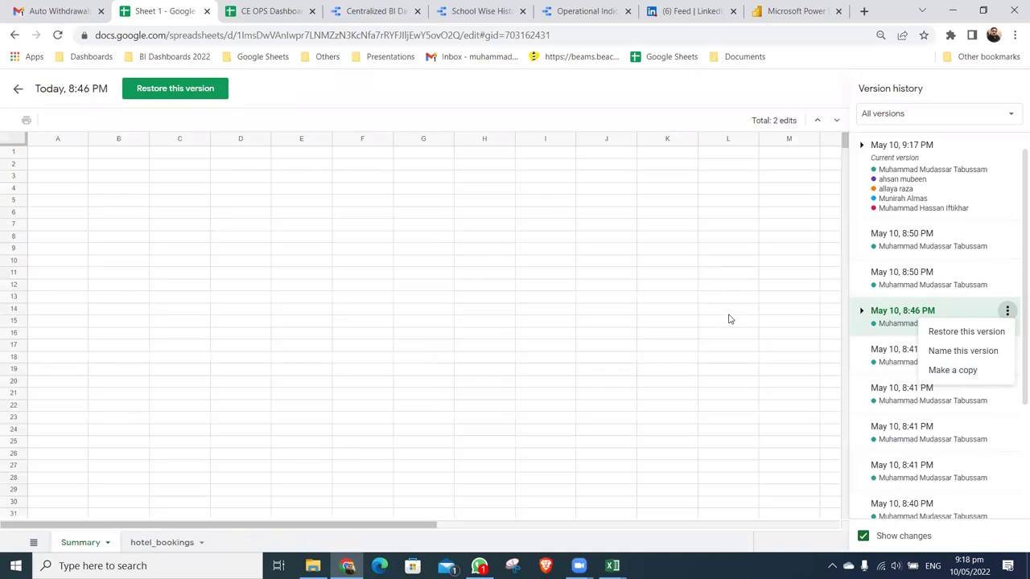
View both May 10, 8:50 PM versions, which hold Dirty 7 and Clean 7 sheets
{"action": "scroll", "coordinate": [846, 153], "scroll_direction": "down", "scroll_amount": 5}
{"action": "scroll", "coordinate": [847, 151], "scroll_direction": "up", "scroll_amount": 5}
{"action": "left_click", "coordinate": [915, 286]}
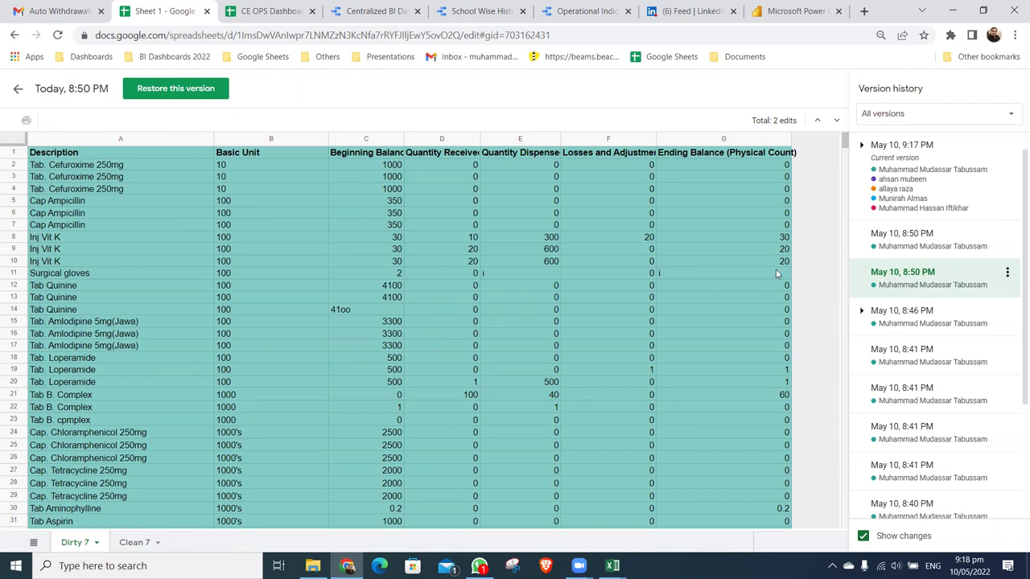
{"action": "left_click", "coordinate": [889, 242]}
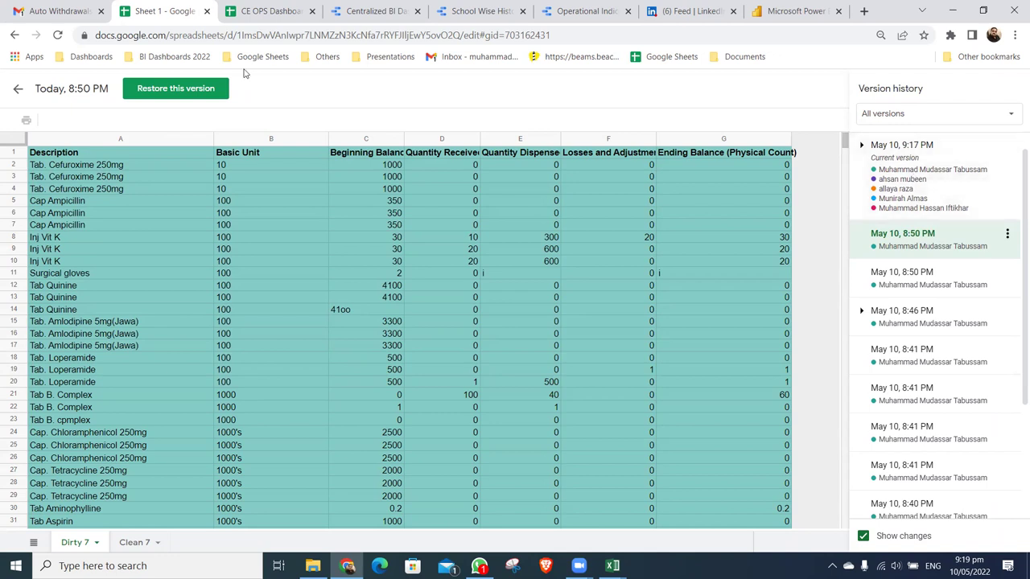
Return to the editor and check how far column A's unique list extends
{"action": "left_click", "coordinate": [14, 88]}
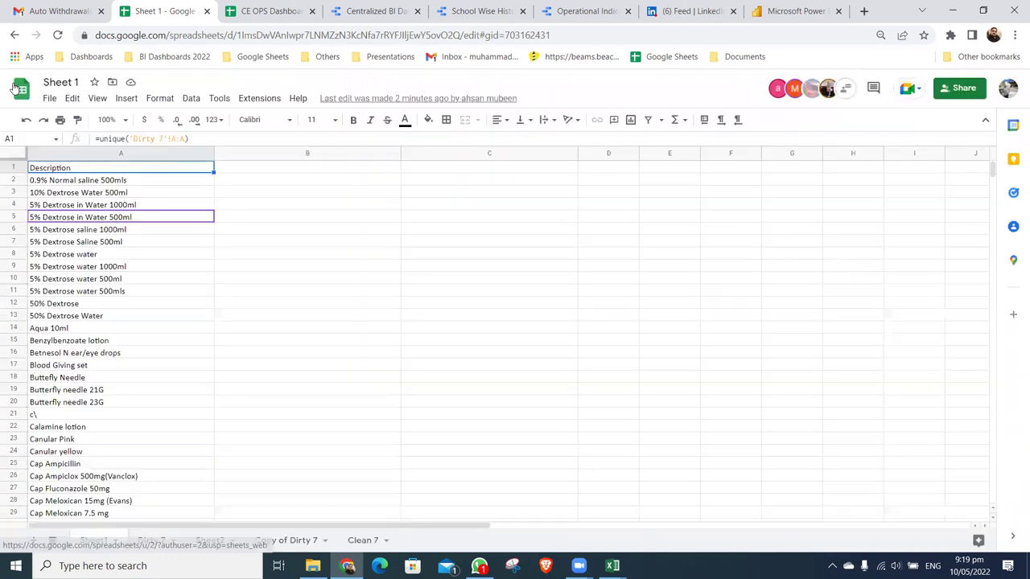
{"action": "left_click", "coordinate": [123, 205]}
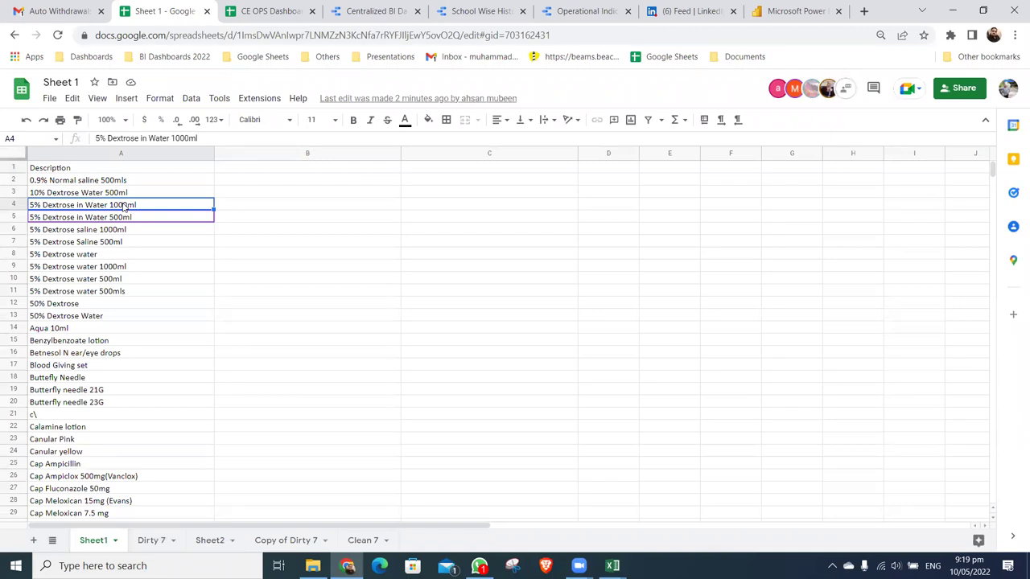
{"action": "key", "text": "ctrl+Down"}
{"action": "scroll", "coordinate": [123, 207], "scroll_direction": "down", "scroll_amount": 3}
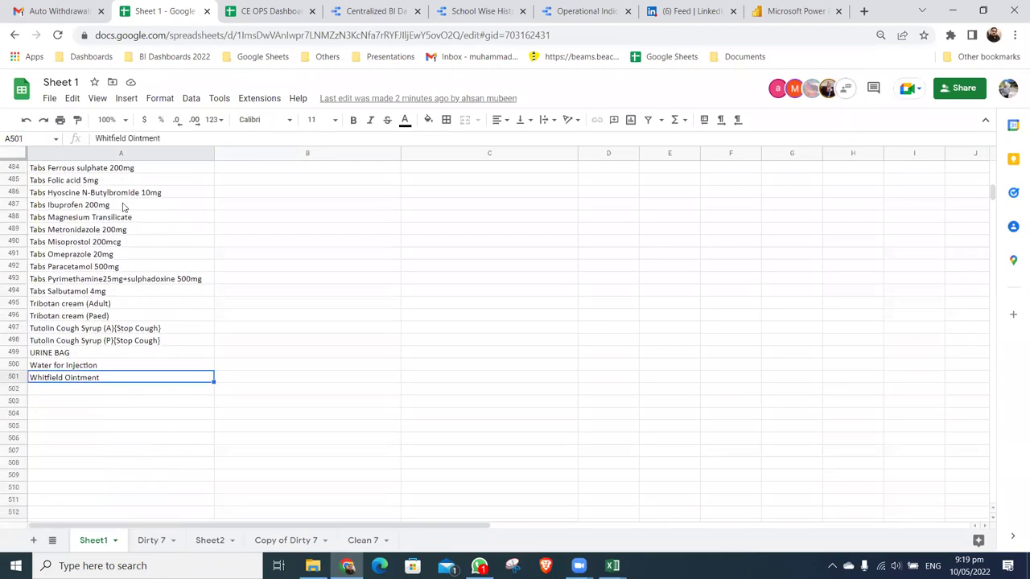
{"action": "key", "text": "ctrl+Up"}
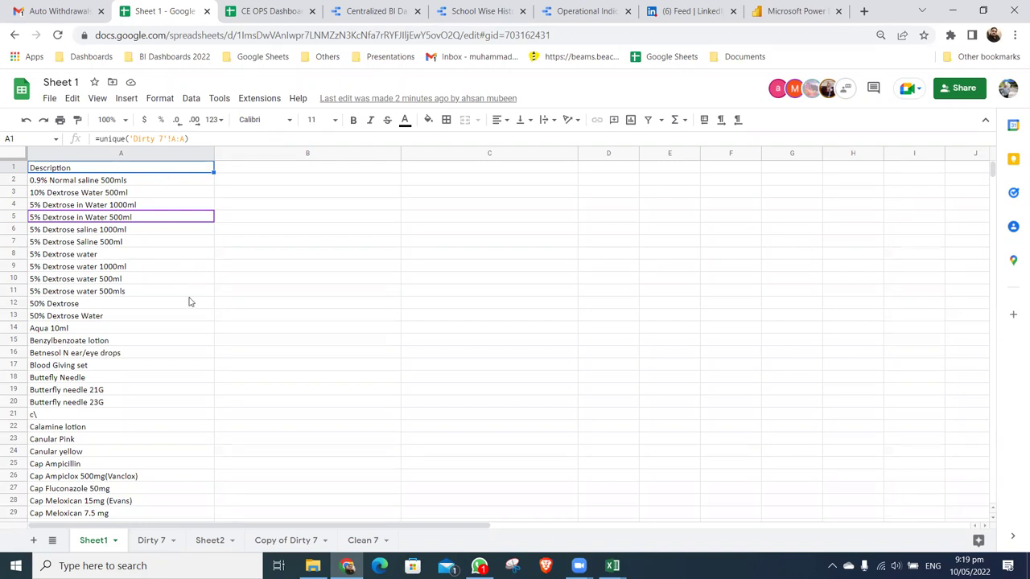
{"action": "key", "text": "Down"}
Clear the UNIQUE results from A1:A501 and return to A1
{"action": "left_click", "coordinate": [120, 169]}
{"action": "key", "text": "ctrl+shift+Down"}
{"action": "key", "text": "Delete"}
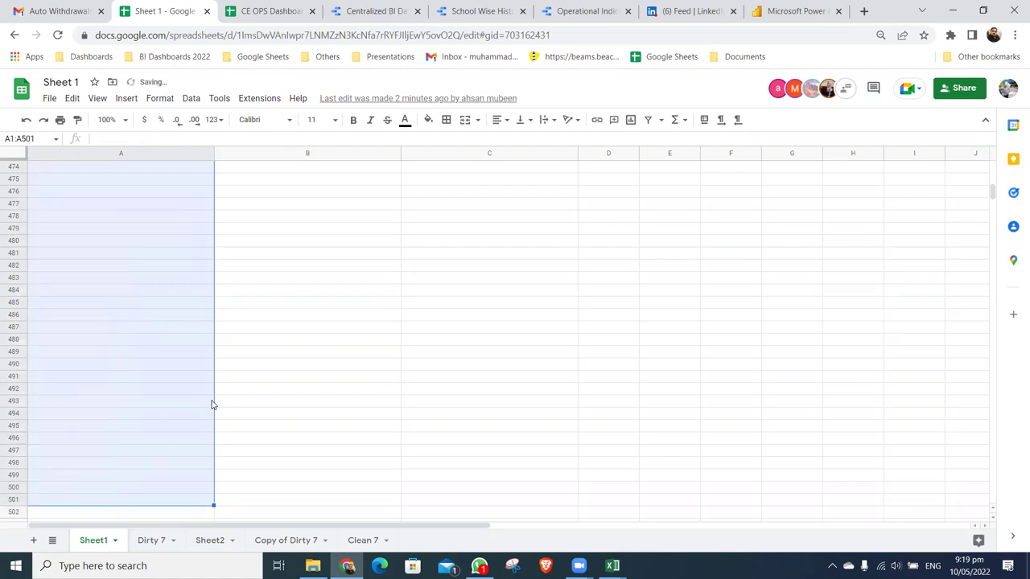
{"action": "key", "text": "ctrl+Home"}
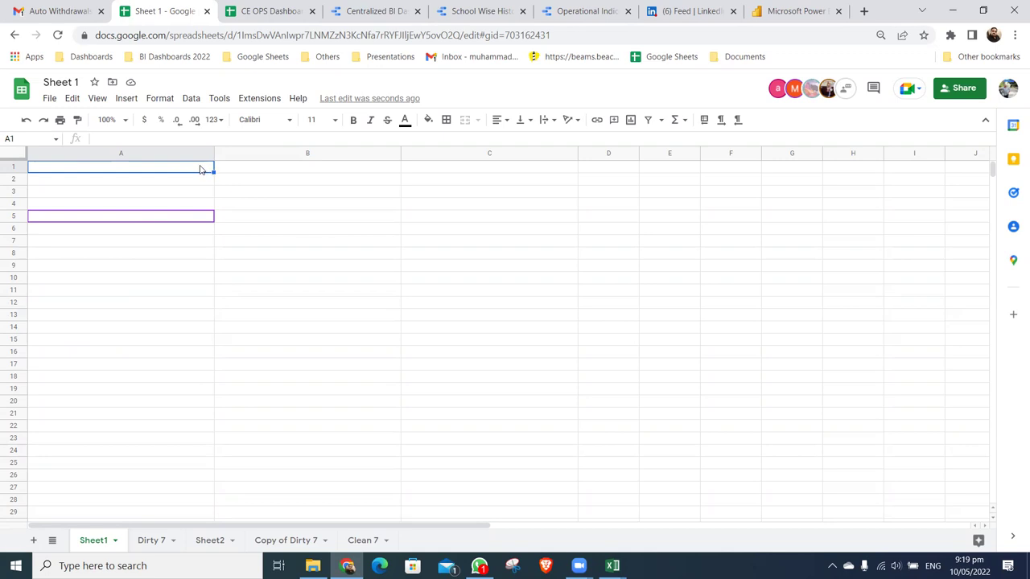
Enter =UNIQUE('Dirty 7'!A:A) in Sheet1's B1 to list the unique descriptions
{"action": "left_click", "coordinate": [165, 537]}
{"action": "left_click", "coordinate": [110, 538]}
{"action": "left_click", "coordinate": [331, 172]}
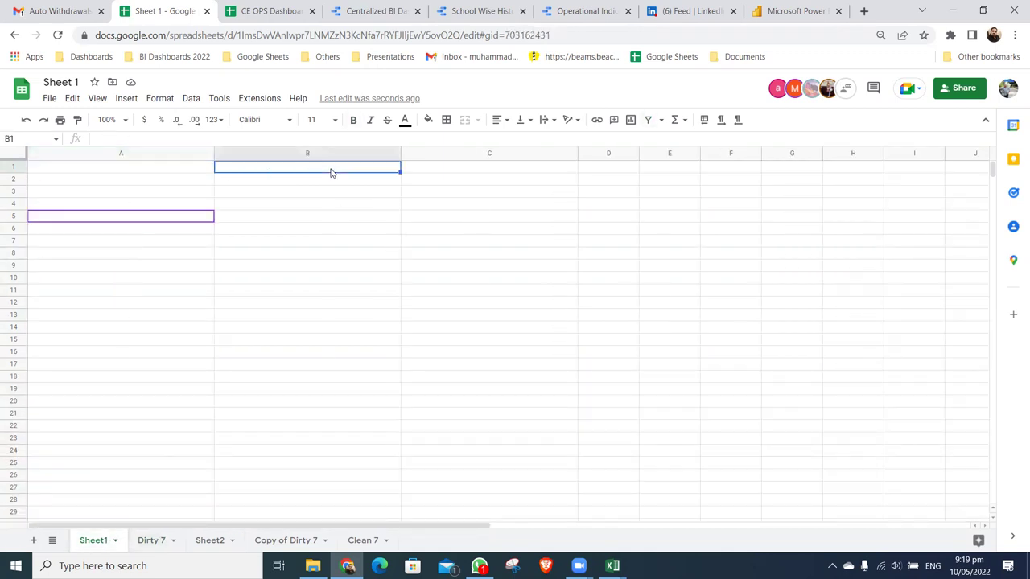
{"action": "type", "text": "=uni"}
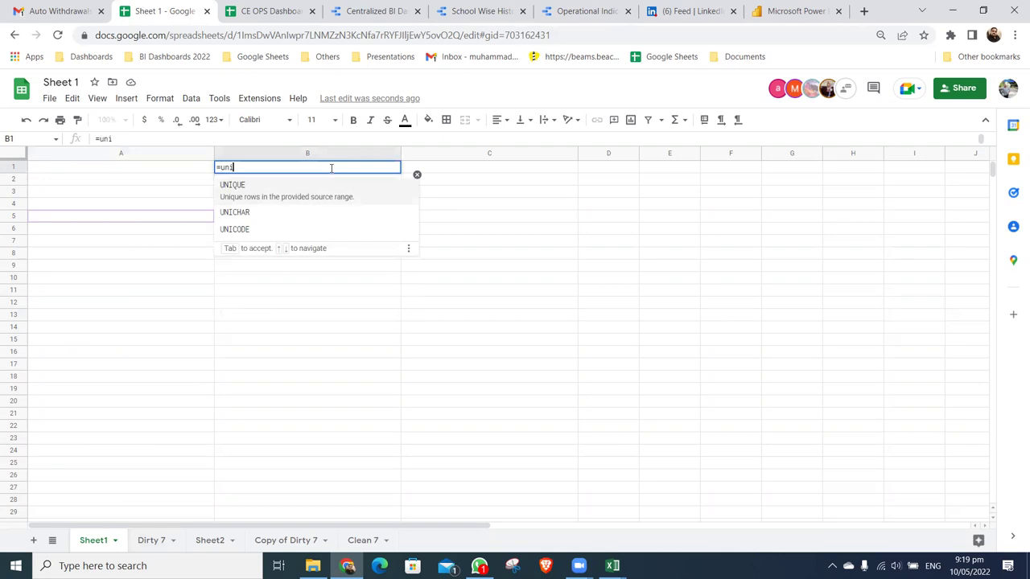
{"action": "key", "text": "Tab"}
{"action": "left_click", "coordinate": [158, 540]}
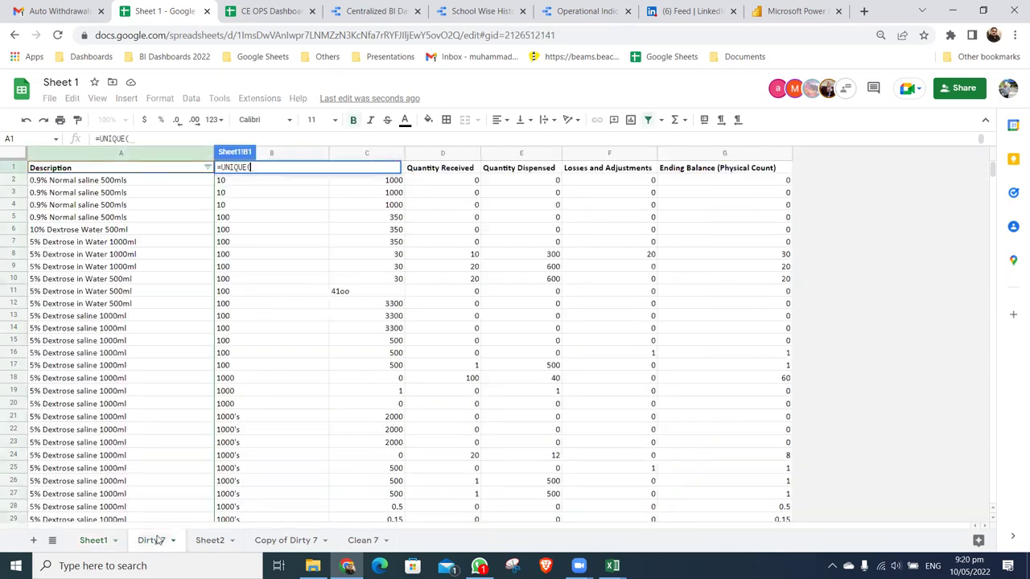
{"action": "left_click", "coordinate": [135, 158]}
{"action": "type", "text": ")"}
{"action": "key", "text": "Return"}
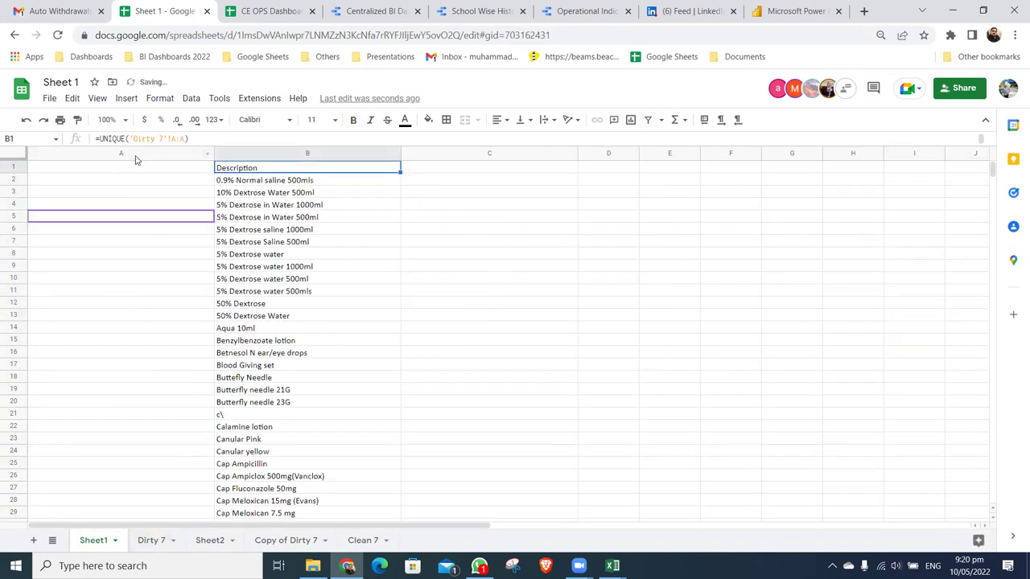
{"action": "left_click", "coordinate": [116, 168]}
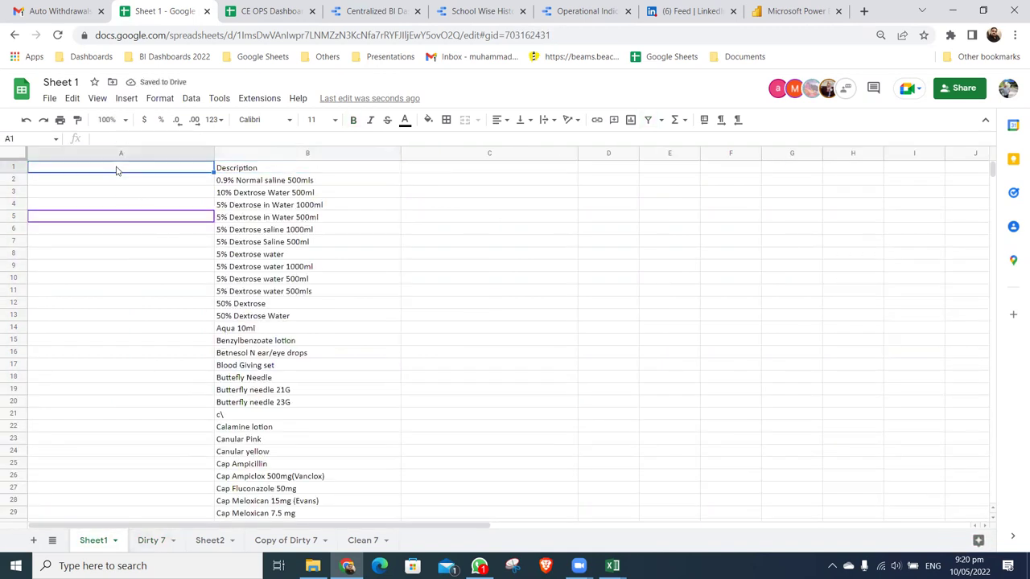
{"action": "left_click", "coordinate": [191, 98]}
Add a dropdown validation to A1 with its list drawn from range B2:B501
{"action": "left_click", "coordinate": [259, 326]}
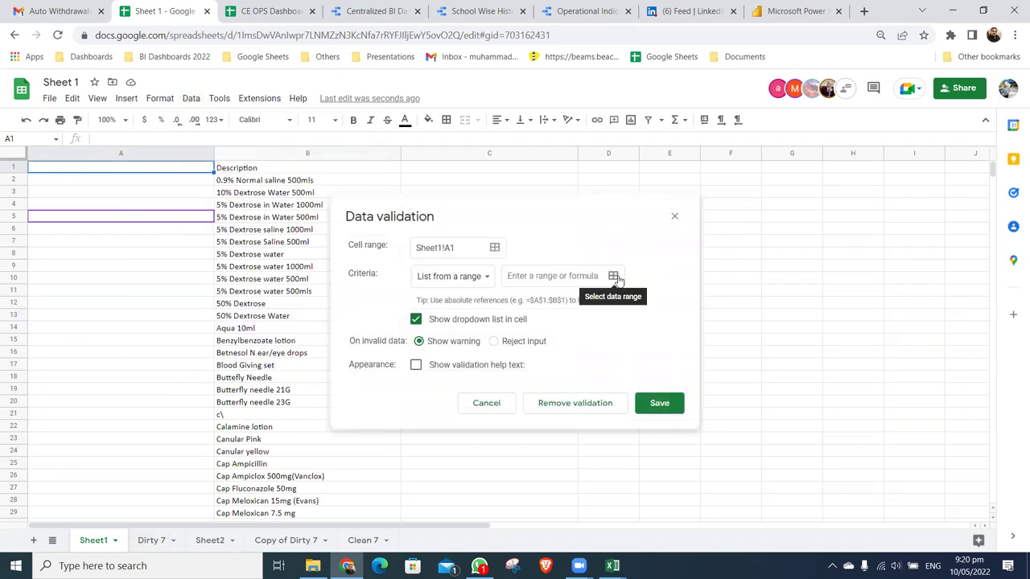
{"action": "left_click", "coordinate": [616, 277]}
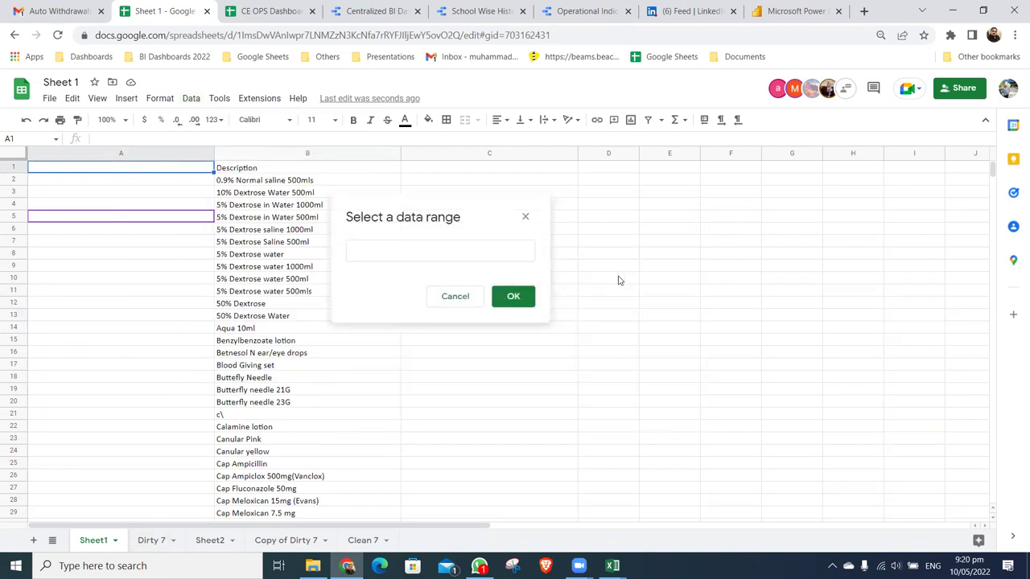
{"action": "left_click", "coordinate": [282, 181]}
{"action": "key", "text": "ctrl+shift+Down"}
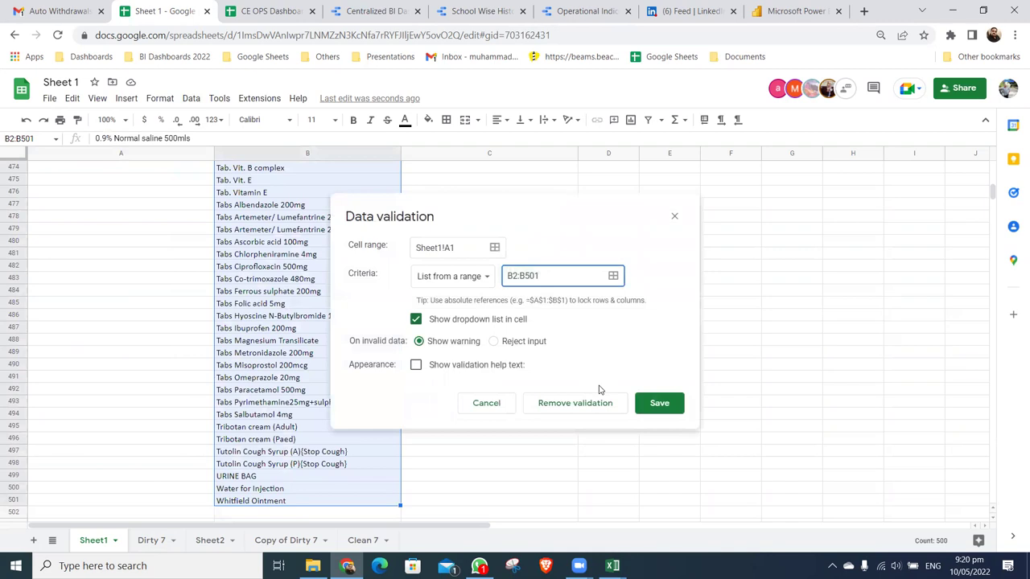
{"action": "left_click", "coordinate": [650, 404]}
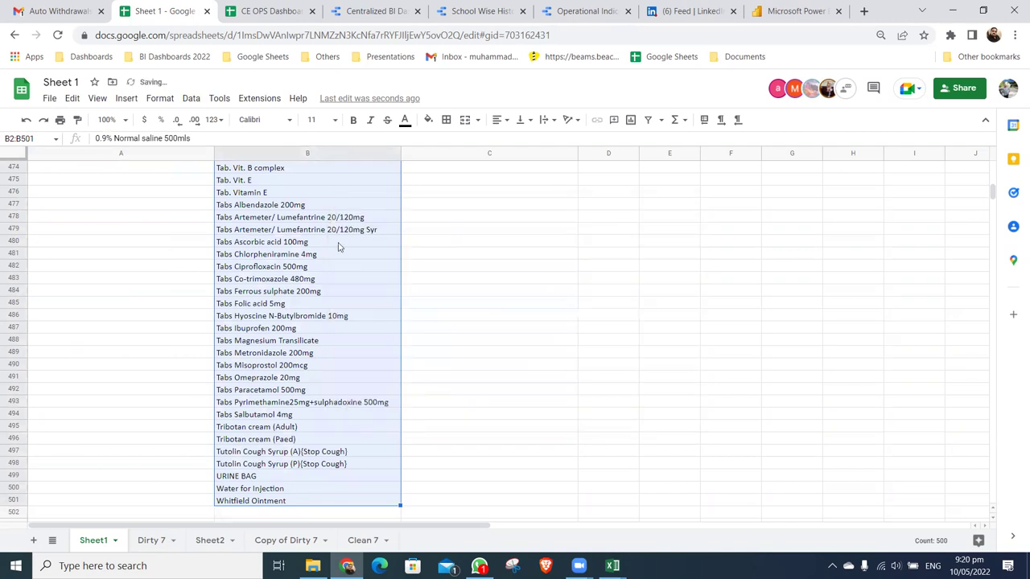
Select the unique description list in column B for relocation
{"action": "key", "text": "ctrl+Up"}
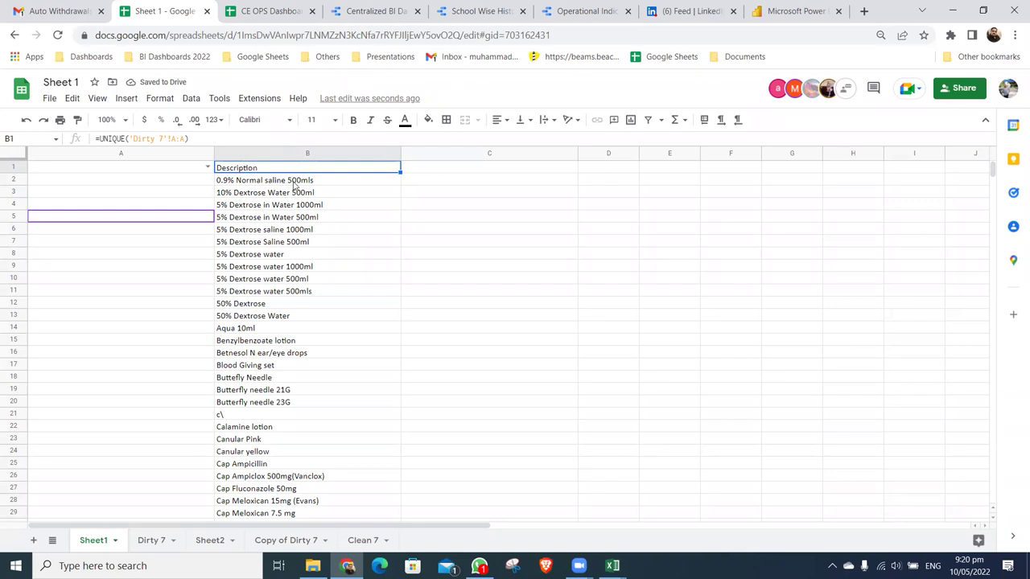
{"action": "key", "text": "ctrl+shift+Down"}
{"action": "key", "text": "ctrl+c"}
Move the unique description list from column B to column G
{"action": "key", "text": "ctrl+Up"}
{"action": "key", "text": "Right"}
{"action": "key", "text": "Right"}
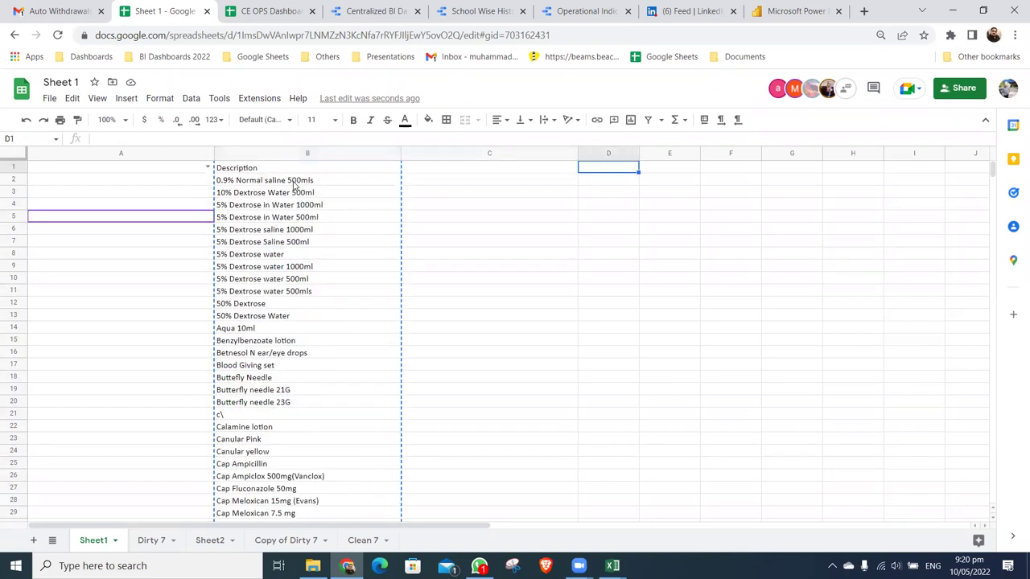
{"action": "key", "text": "Right"}
{"action": "key", "text": "Right"}
{"action": "key", "text": "Right"}
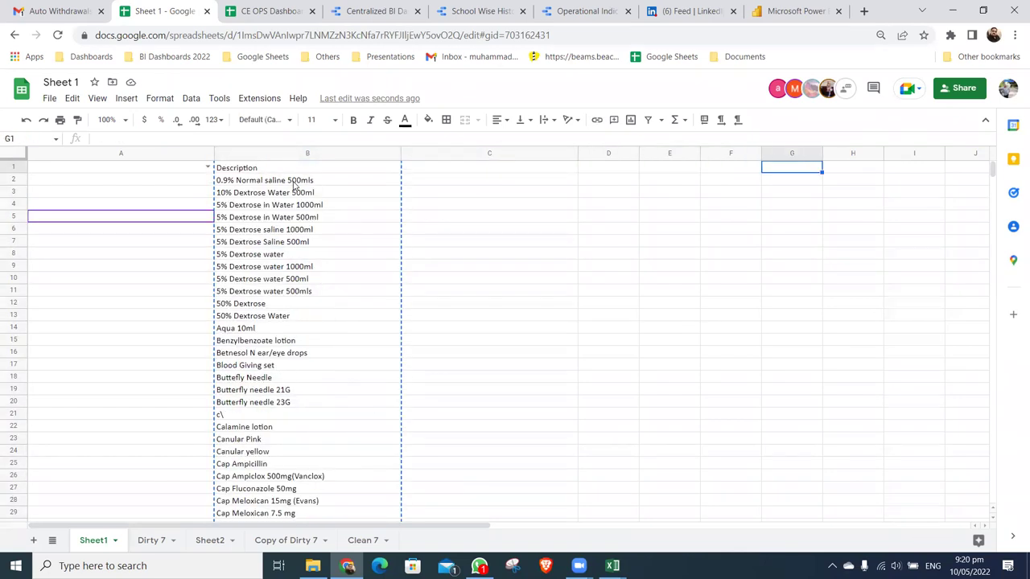
{"action": "key", "text": "ctrl+v"}
{"action": "key", "text": "ctrl+Home"}
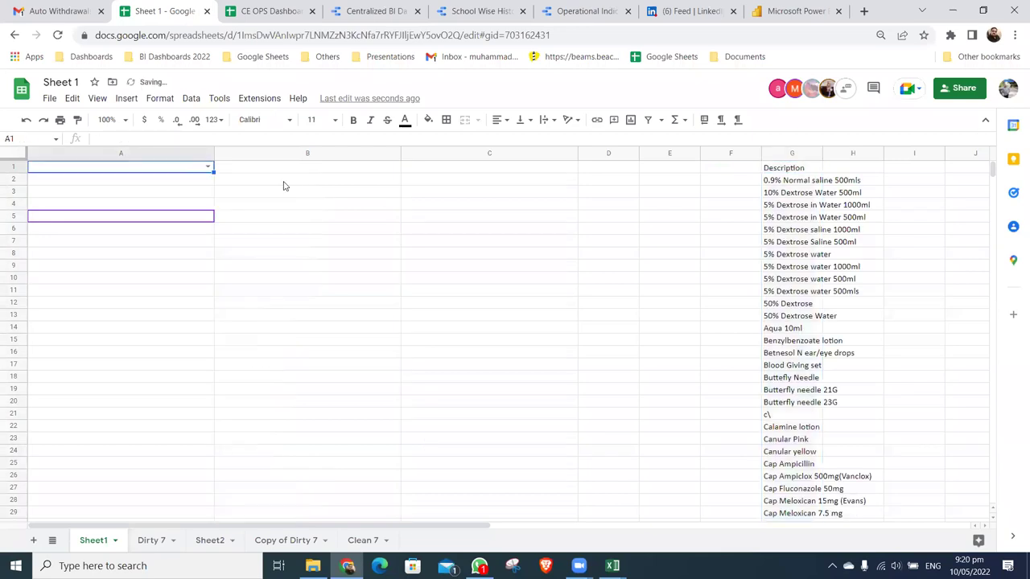
Check A1's dropdown twice to confirm it still offers the descriptions
{"action": "left_click", "coordinate": [209, 167]}
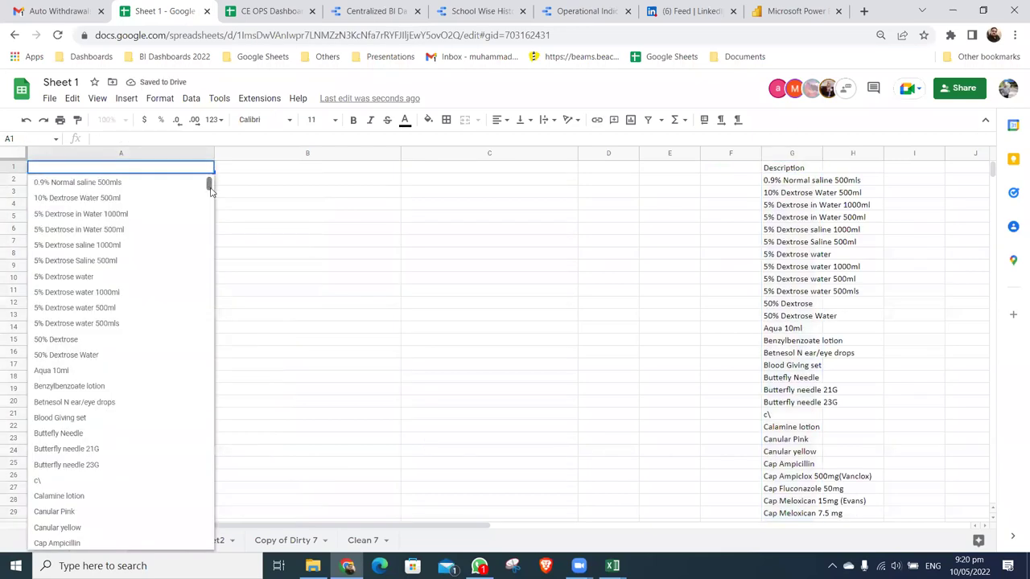
{"action": "left_click_drag", "start_coordinate": [209, 185], "coordinate": [206, 544]}
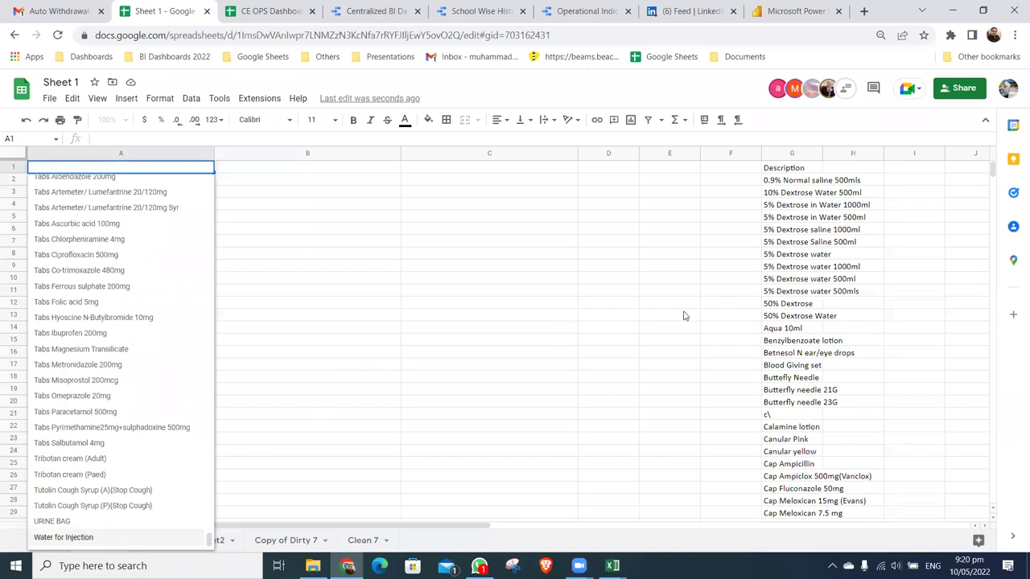
{"action": "left_click", "coordinate": [799, 250]}
{"action": "key", "text": "Up"}
{"action": "key", "text": "Up"}
{"action": "key", "text": "Up"}
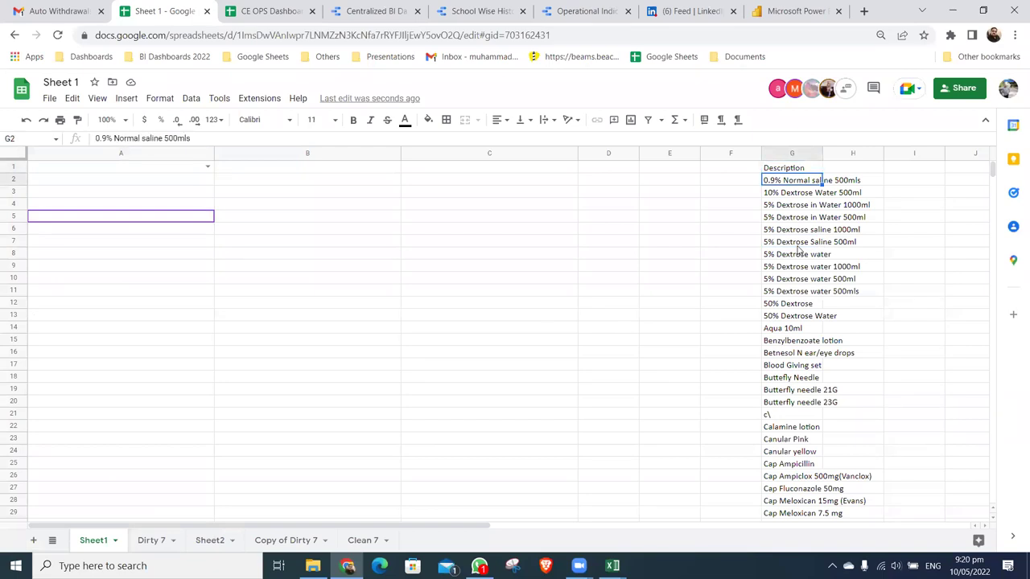
{"action": "key", "text": "ctrl+Home"}
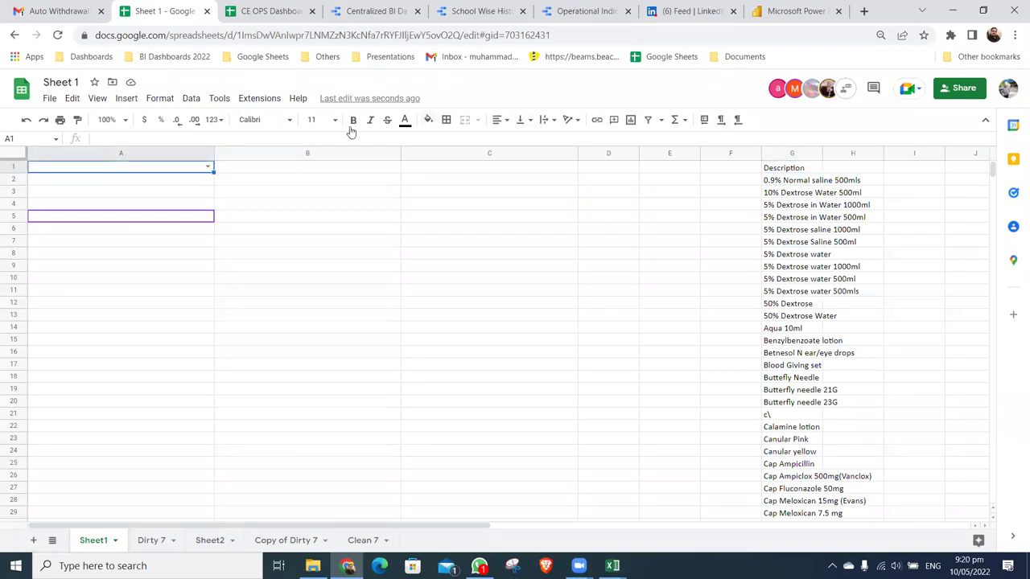
{"action": "left_click", "coordinate": [209, 166]}
{"action": "left_click_drag", "start_coordinate": [209, 182], "coordinate": [211, 344]}
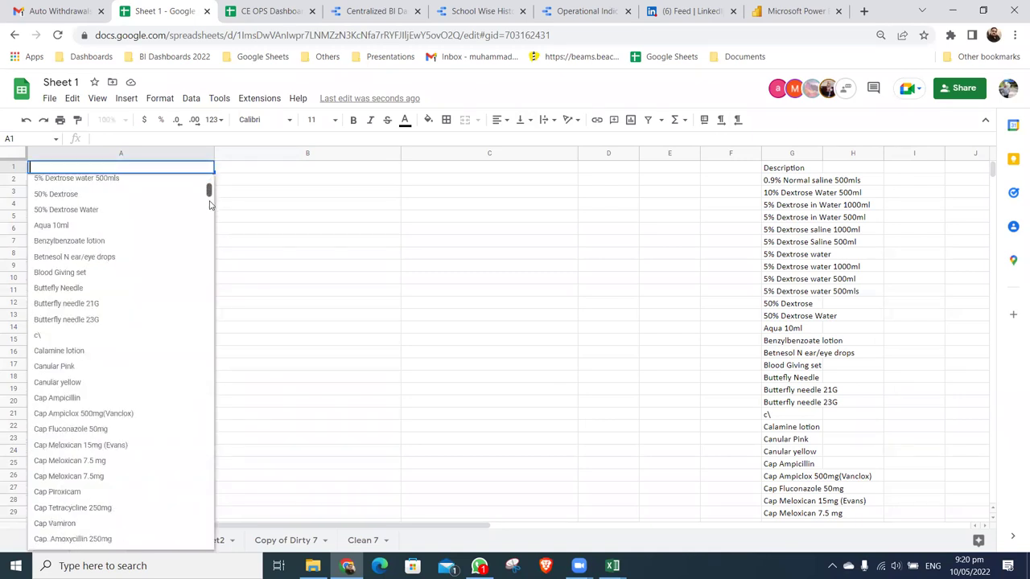
{"action": "left_click", "coordinate": [314, 249]}
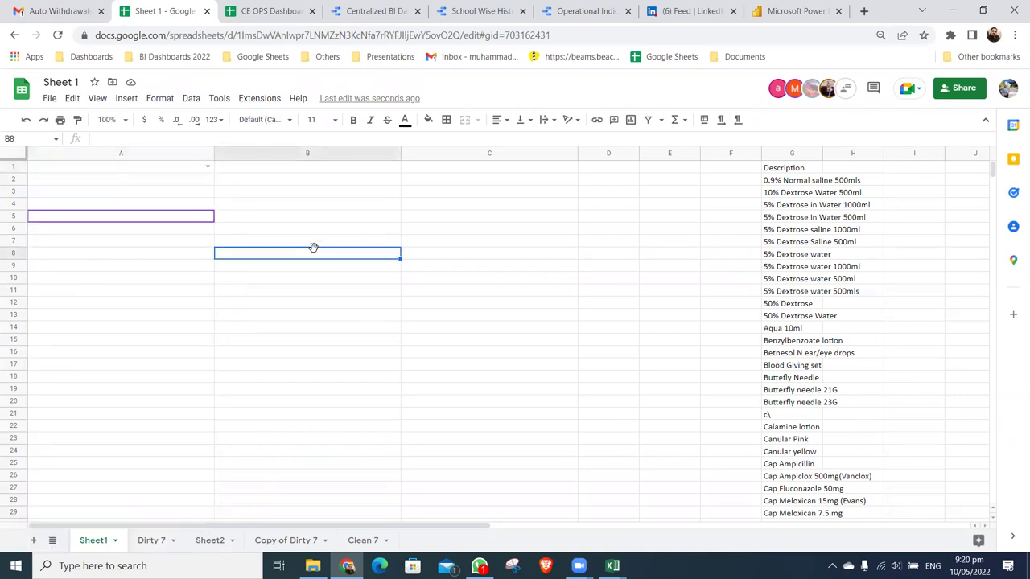
{"action": "key", "text": "ctrl+Home"}
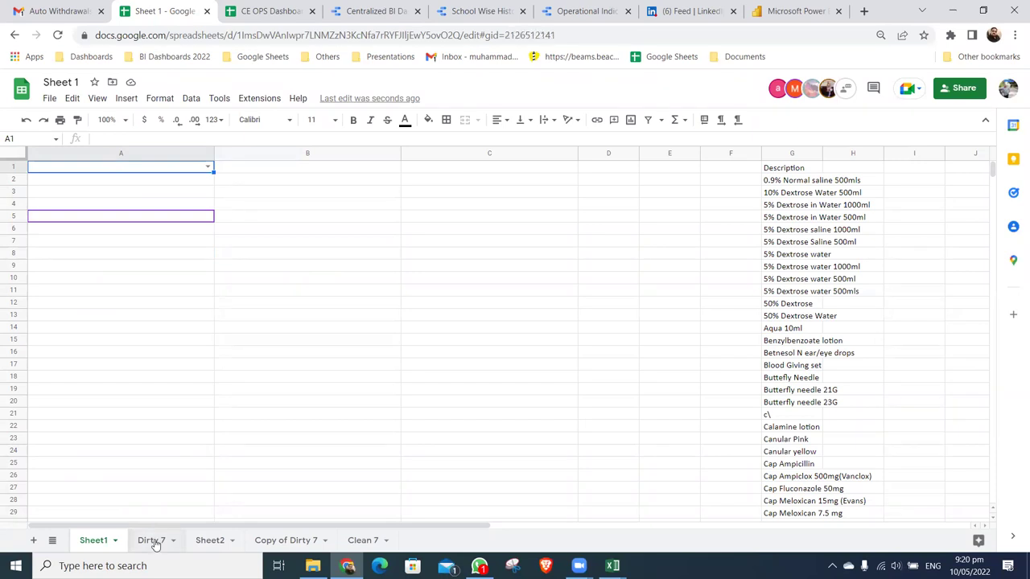
{"action": "left_click", "coordinate": [152, 539]}
{"action": "left_click", "coordinate": [297, 321]}
{"action": "key", "text": "ctrl+Up"}
{"action": "key", "text": "Down"}
{"action": "key", "text": "Up"}
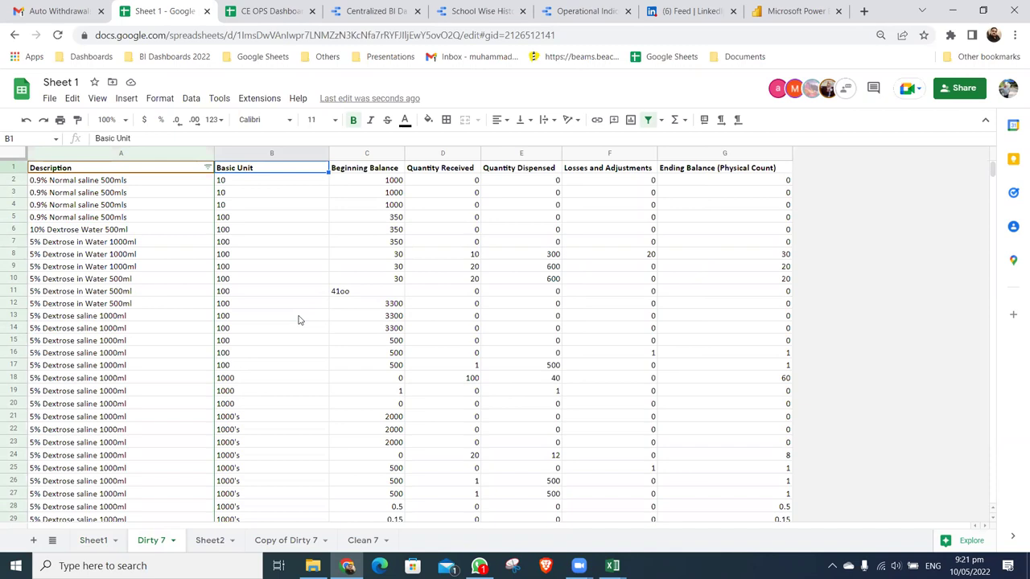
{"action": "left_click", "coordinate": [93, 544]}
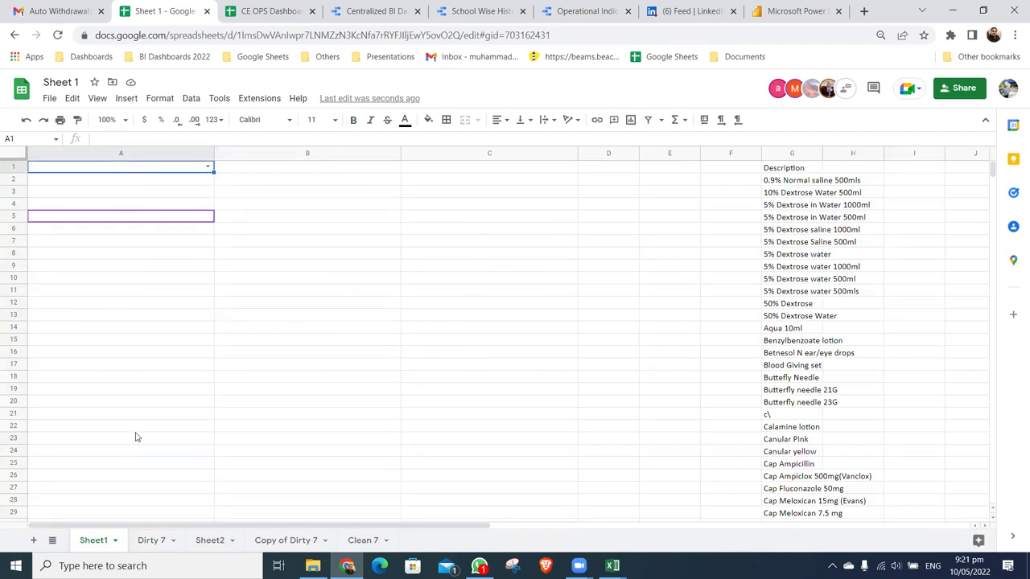
{"action": "left_click", "coordinate": [153, 540]}
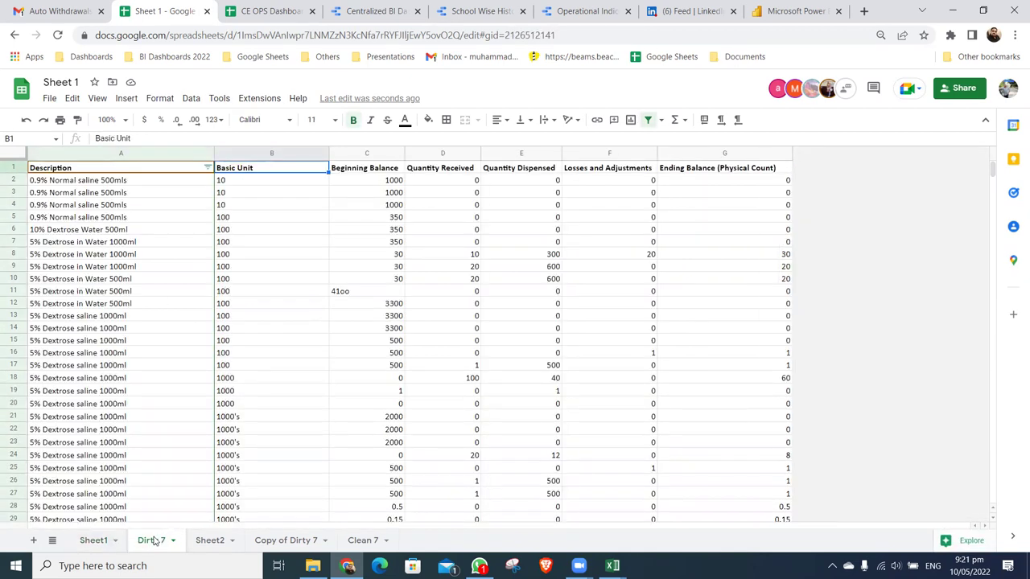
{"action": "left_click", "coordinate": [103, 547]}
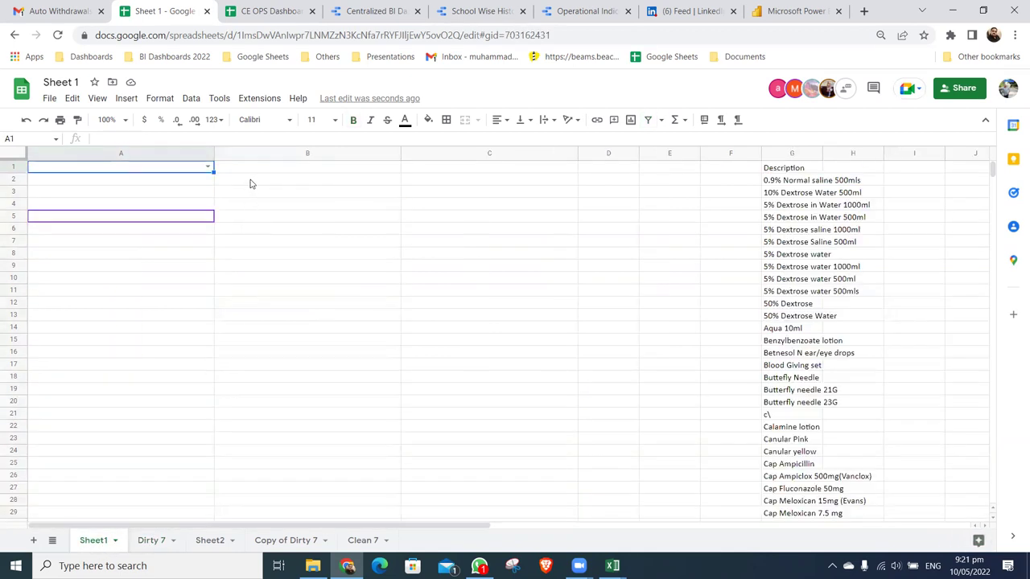
Move the item dropdown from cell A1 to B1 on Sheet1
{"action": "left_click", "coordinate": [186, 181]}
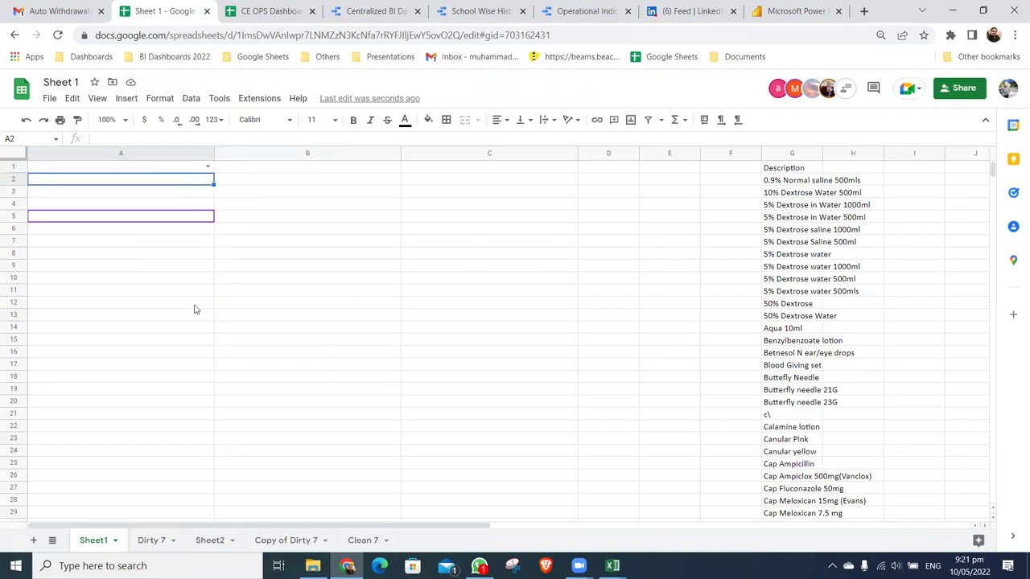
{"action": "type", "text": "BaSum"}
{"action": "key", "text": "Escape"}
{"action": "key", "text": "Up"}
{"action": "key", "text": "ctrl+x"}
{"action": "key", "text": "Right"}
{"action": "key", "text": "ctrl+v"}
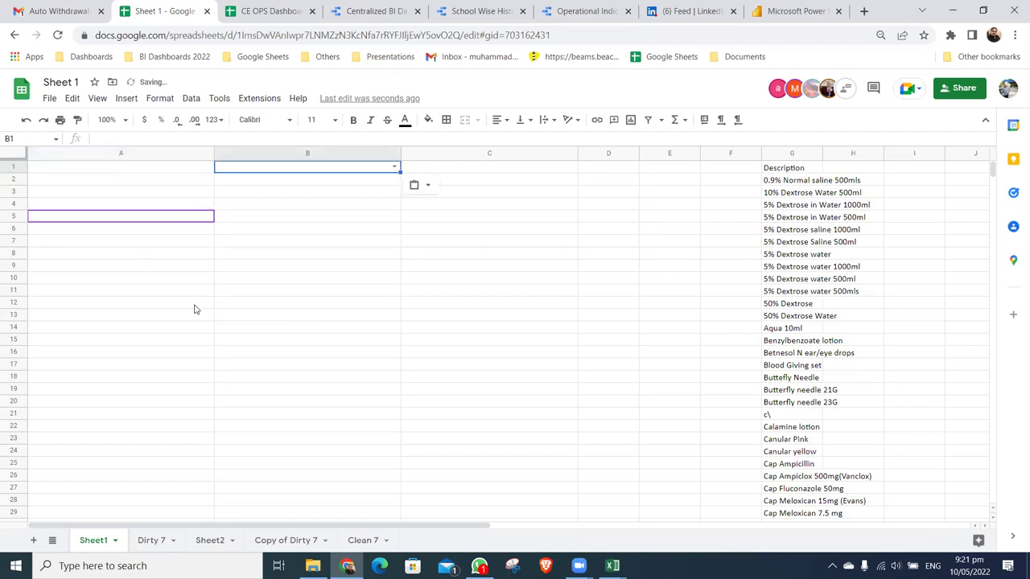
Enter the label 'Basic Unit' in cell A2
{"action": "key", "text": "Left"}
{"action": "key", "text": "Down"}
{"action": "key", "text": "Down"}
{"action": "key", "text": "Up"}
{"action": "type", "text": "BAsic"}
{"action": "key", "text": "BackSpace"}
{"action": "key", "text": "BackSpace"}
{"action": "type", "text": "asic U"}
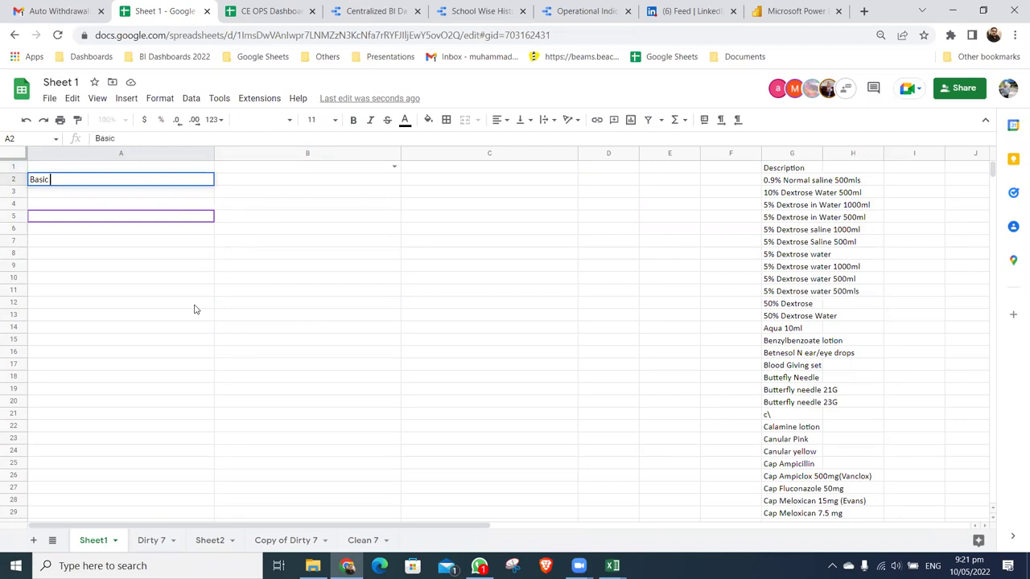
{"action": "type", "text": "nits"}
{"action": "key", "text": "Return"}
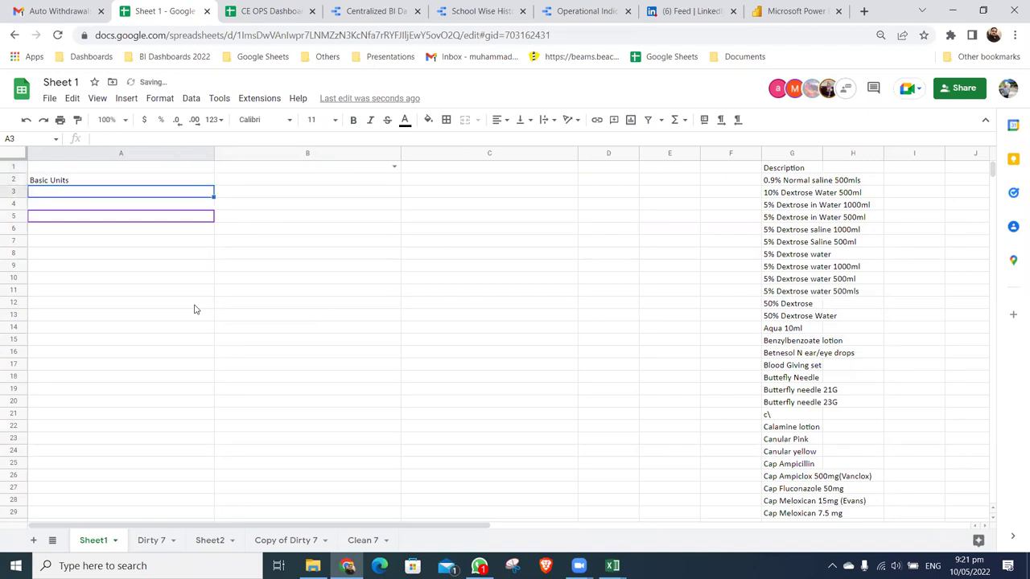
Copy the Dirty 7 headers Beginning Balance through Ending Balance, then clear Sheet1's A2
{"action": "left_click", "coordinate": [153, 544]}
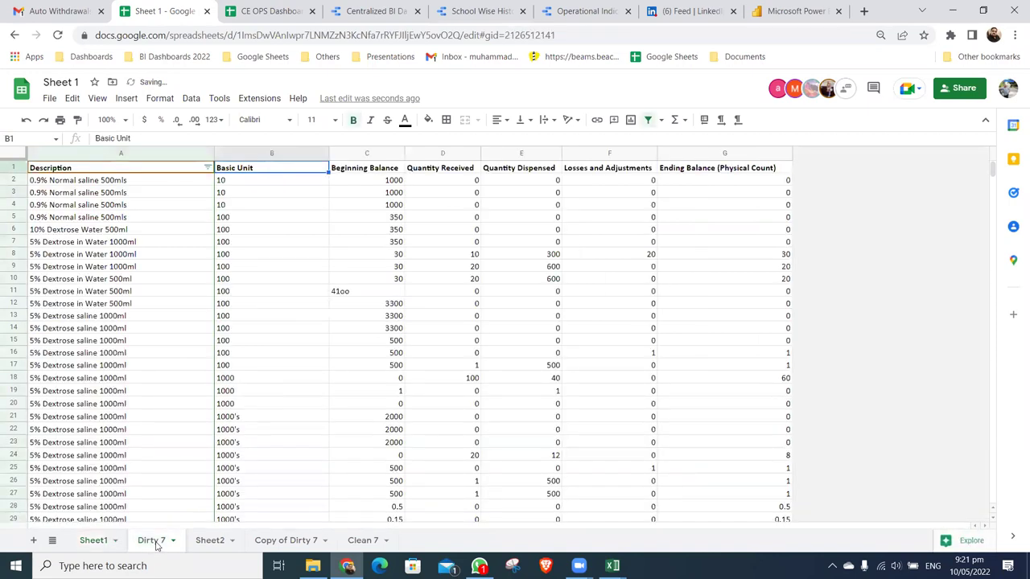
{"action": "left_click", "coordinate": [373, 171]}
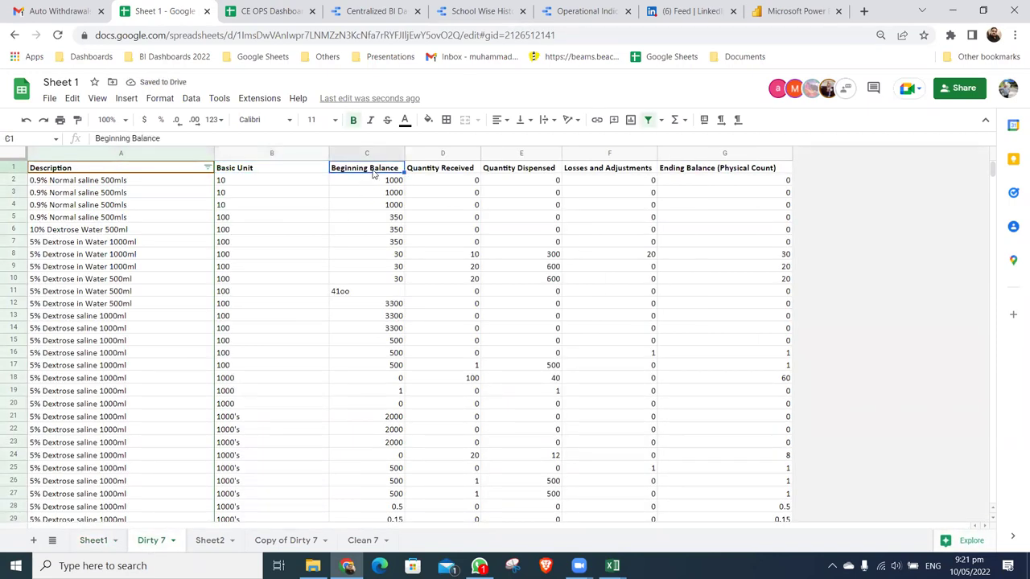
{"action": "key", "text": "shift+Right"}
{"action": "key", "text": "shift+Right"}
{"action": "key", "text": "shift+Right"}
{"action": "key", "text": "shift+Right"}
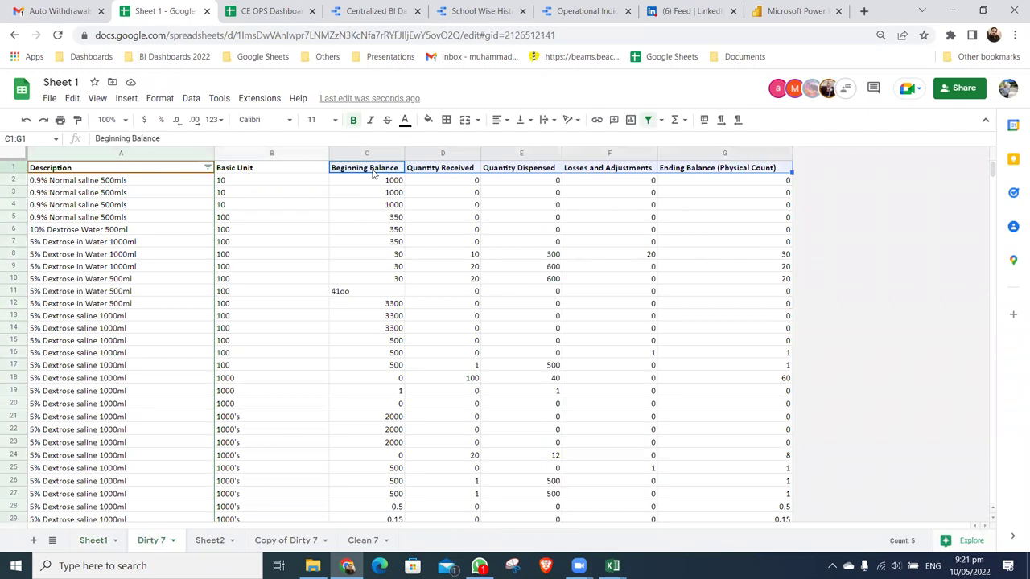
{"action": "key", "text": "ctrl+c"}
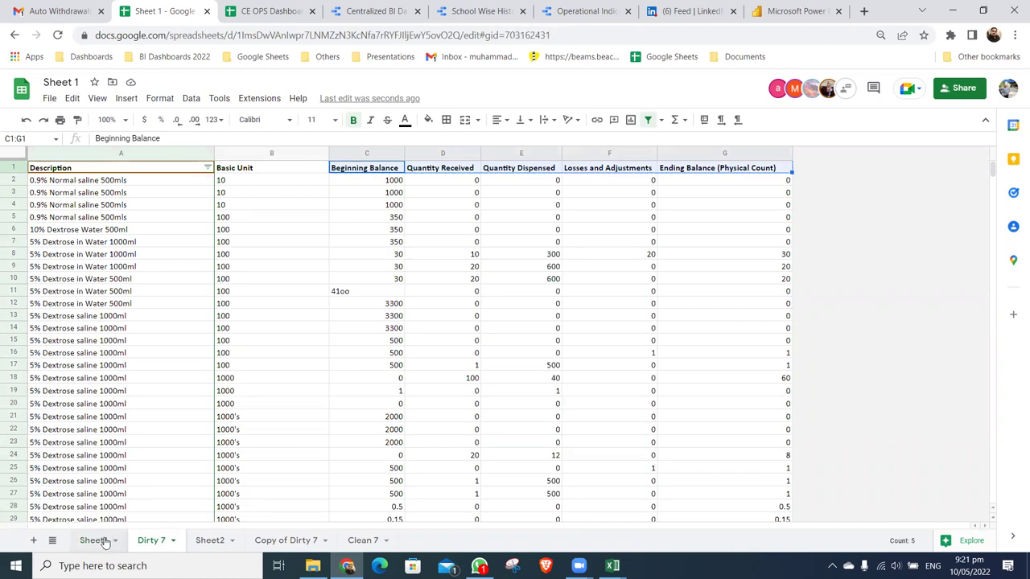
{"action": "left_click", "coordinate": [105, 541]}
{"action": "left_click", "coordinate": [78, 184]}
{"action": "key", "text": "Delete"}
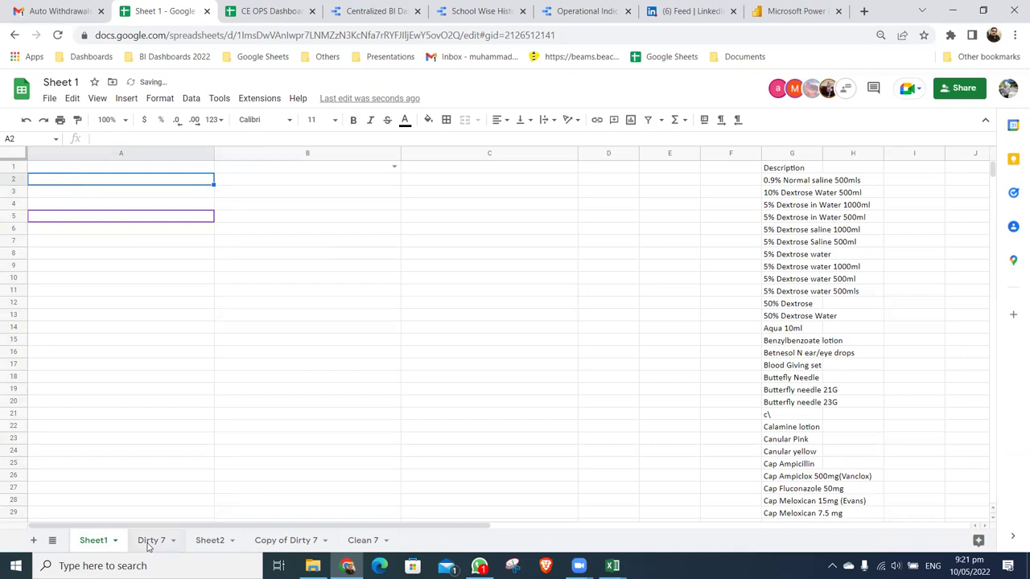
Select the Dirty 7 headers Basic Unit through Ending Balance, then pick Sheet1 cell A2
{"action": "left_click", "coordinate": [148, 540]}
{"action": "left_click", "coordinate": [293, 171]}
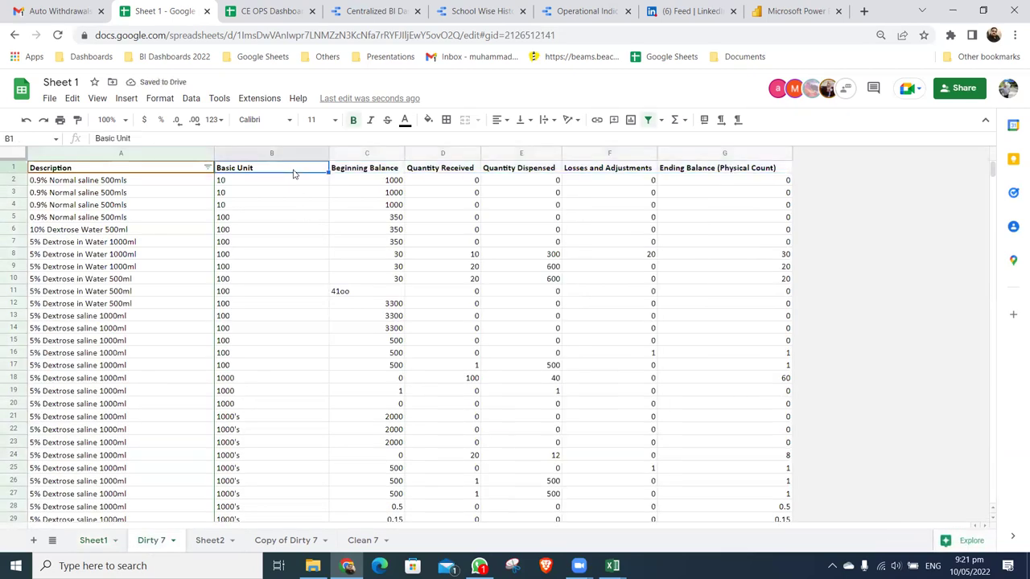
{"action": "key", "text": "ctrl+shift+Right"}
{"action": "left_click", "coordinate": [294, 173]}
{"action": "key", "text": "shift+Right"}
{"action": "key", "text": "shift+Right"}
{"action": "key", "text": "shift+Right"}
{"action": "key", "text": "shift+Right"}
{"action": "key", "text": "shift+Right"}
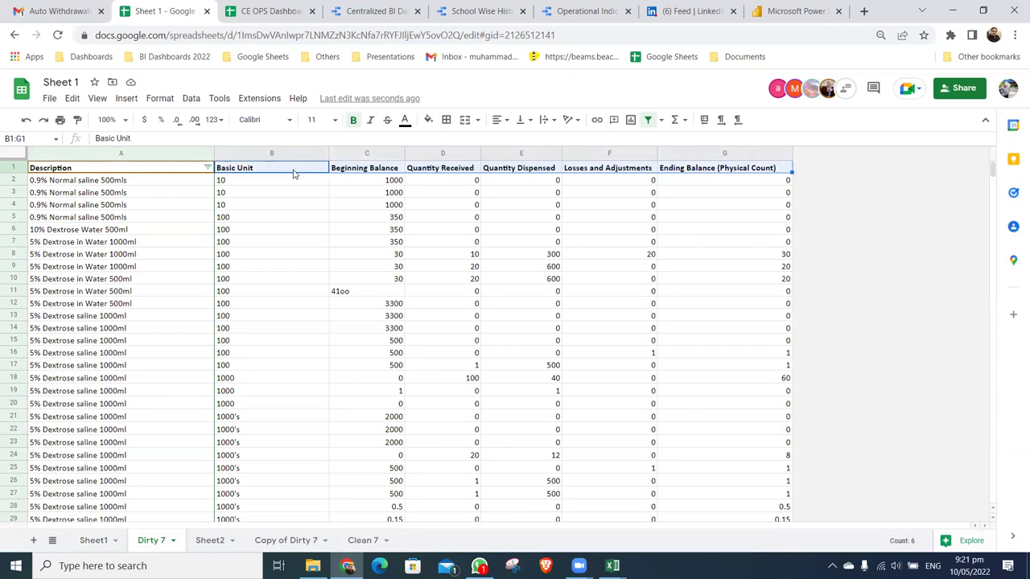
{"action": "left_click", "coordinate": [95, 544]}
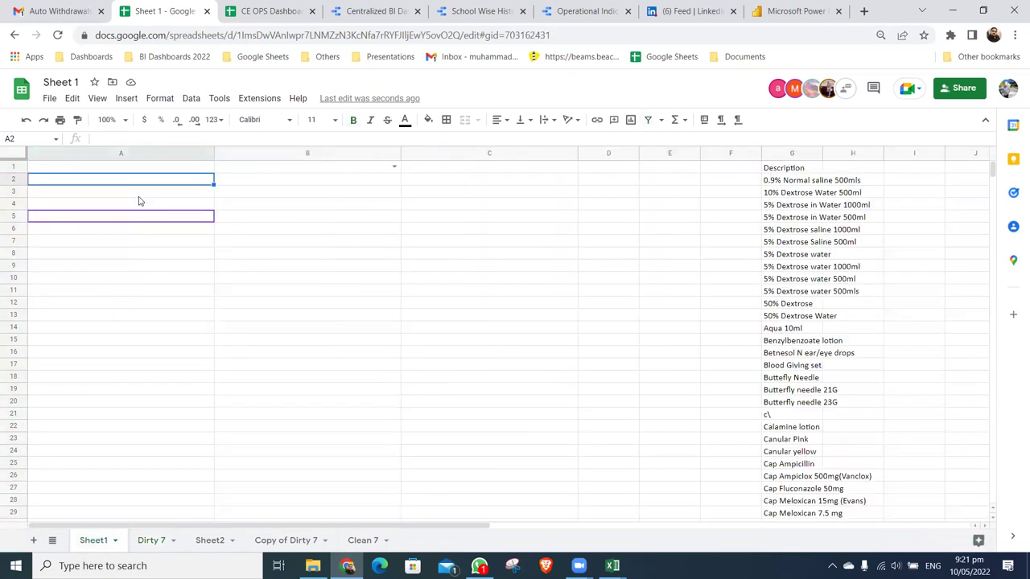
{"action": "left_click_drag", "start_coordinate": [143, 185], "coordinate": [135, 249]}
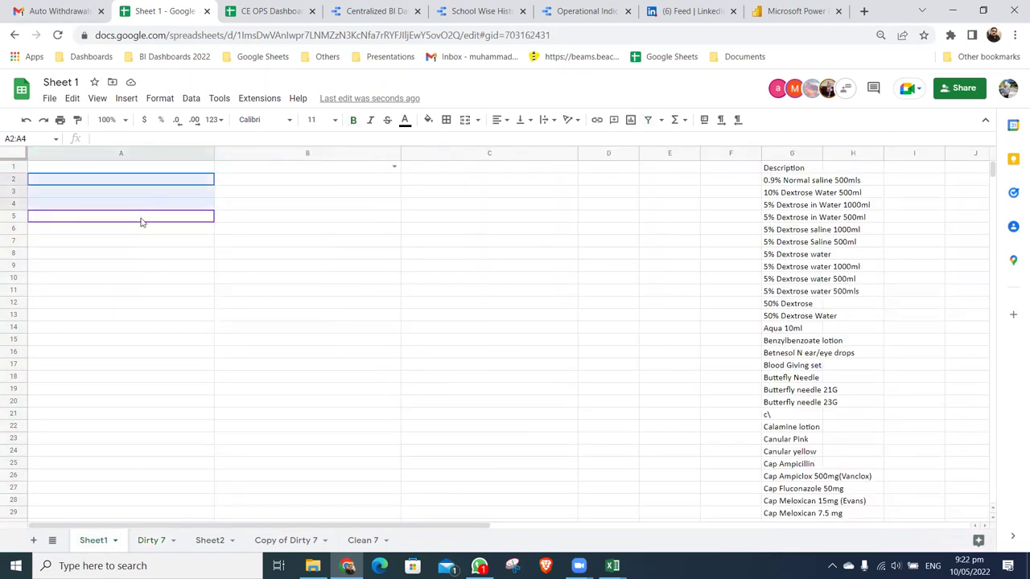
{"action": "left_click", "coordinate": [158, 295]}
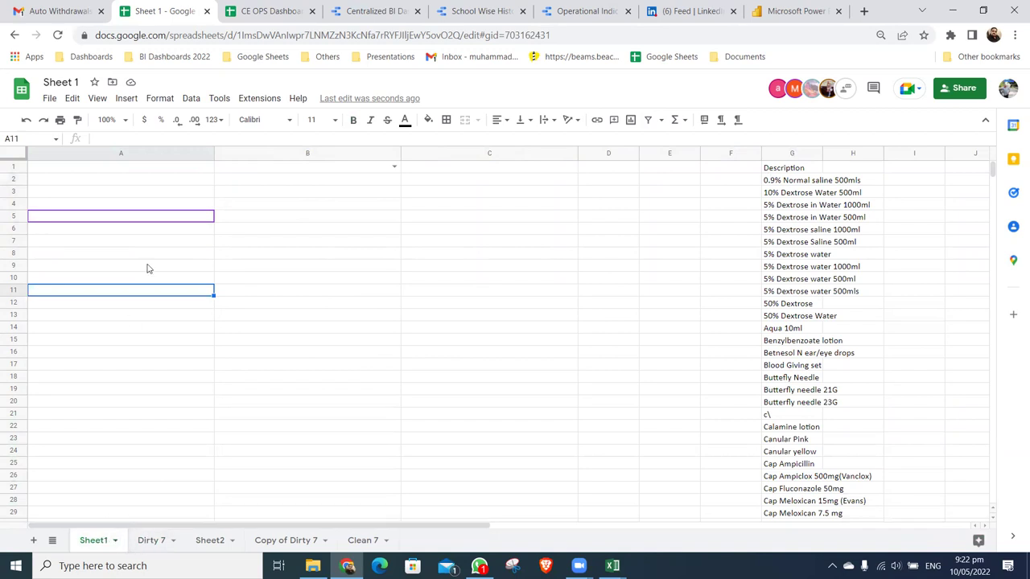
{"action": "left_click", "coordinate": [140, 185]}
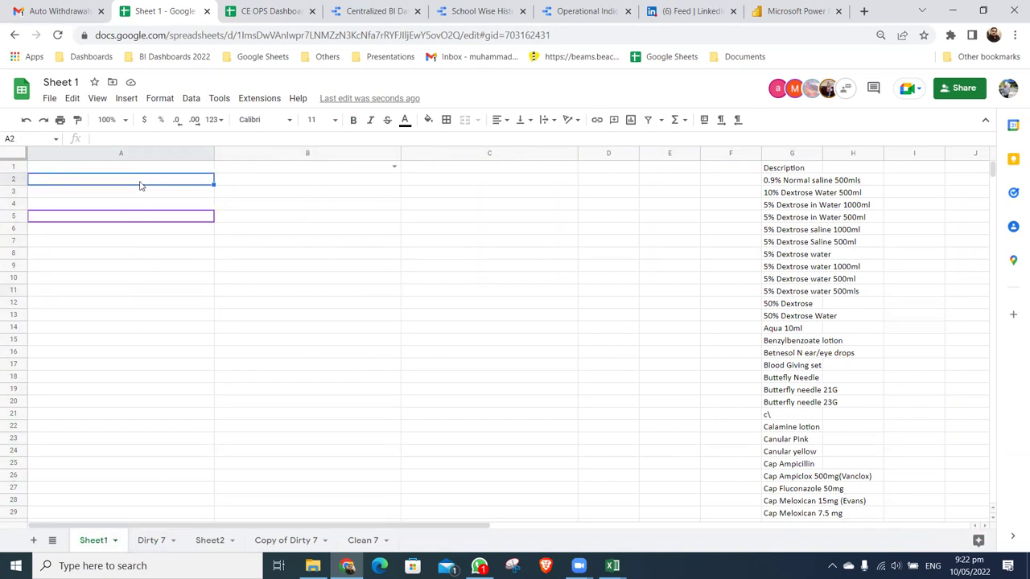
Enter =TRANSPOSE('Dirty 7'!B1:G1) in A2 to list the headers down column A
{"action": "type", "text": "=tra"}
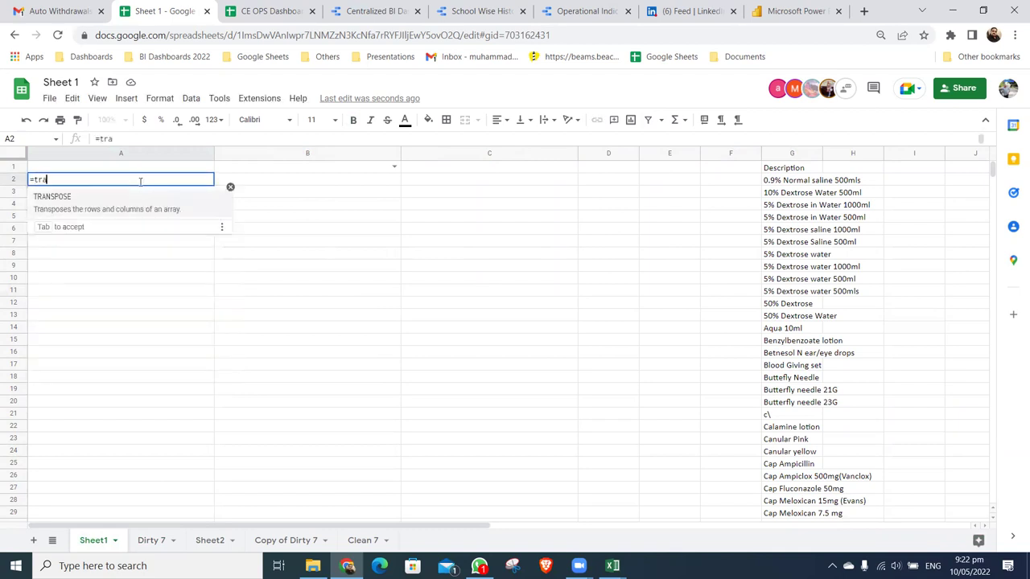
{"action": "key", "text": "Tab"}
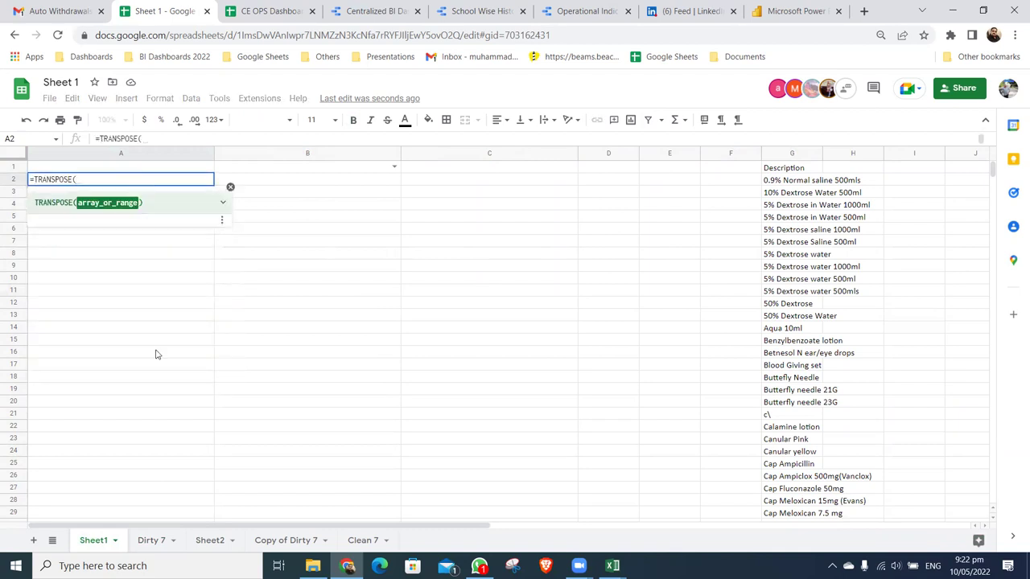
{"action": "left_click", "coordinate": [147, 547]}
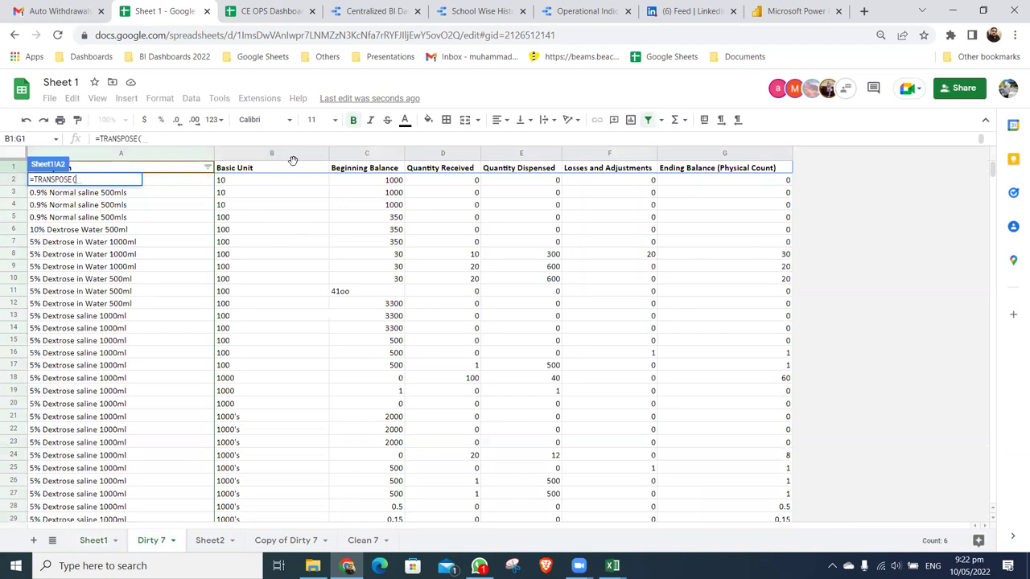
{"action": "left_click_drag", "start_coordinate": [292, 161], "coordinate": [292, 169]}
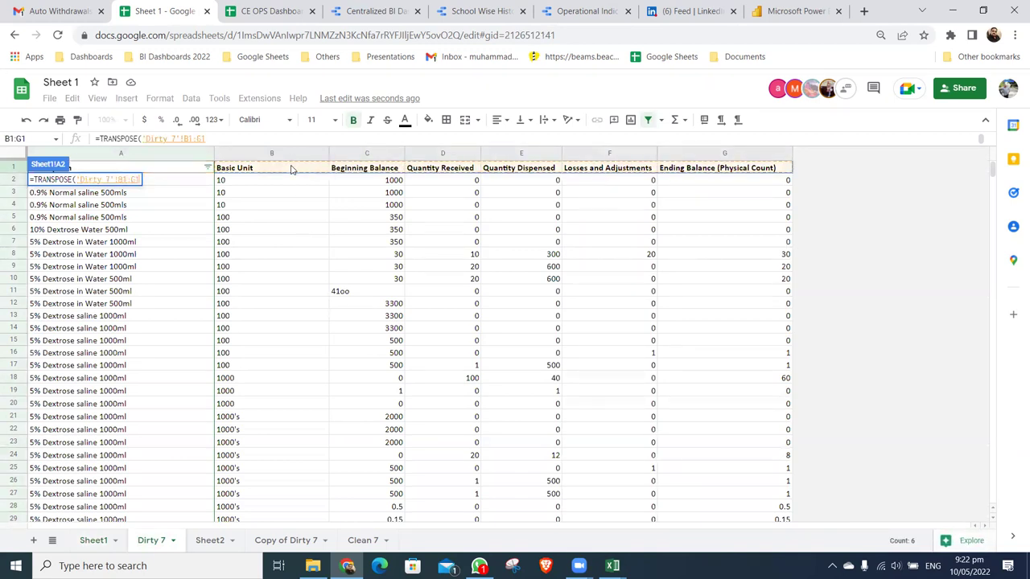
{"action": "key", "text": "Return"}
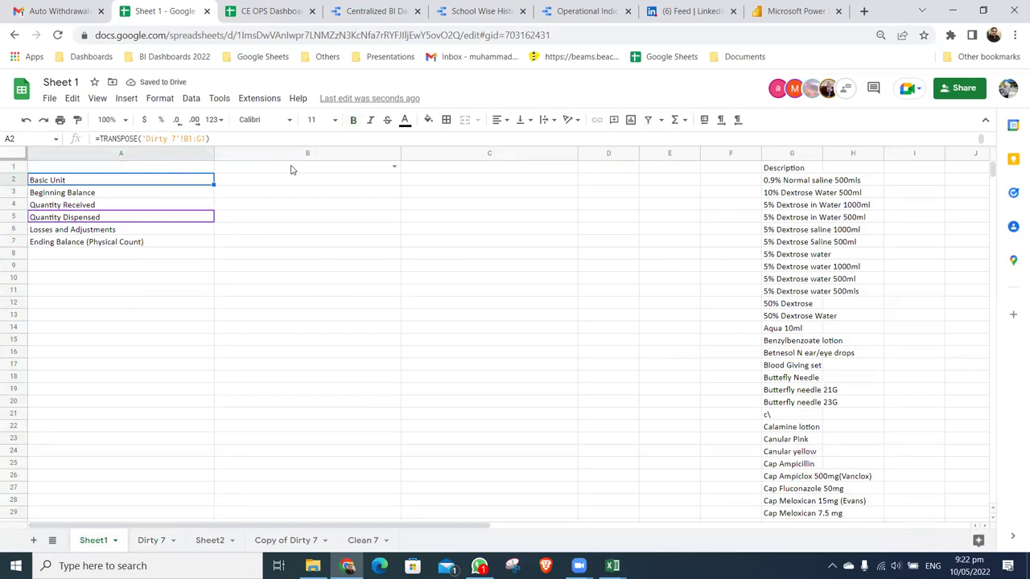
Autofit column G to its descriptions, then check B1's item list and A2's formula
{"action": "left_click", "coordinate": [153, 542]}
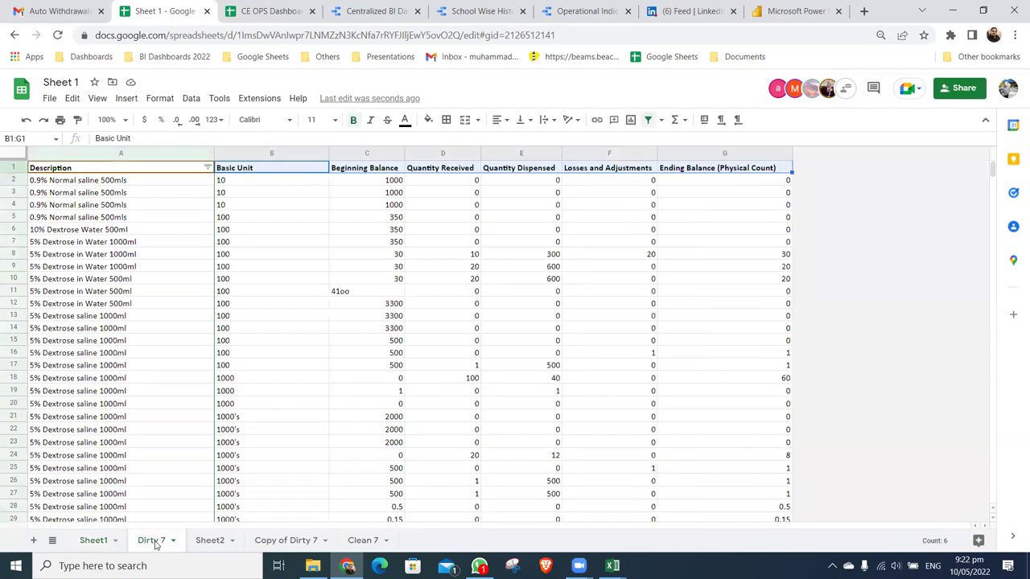
{"action": "left_click", "coordinate": [103, 541]}
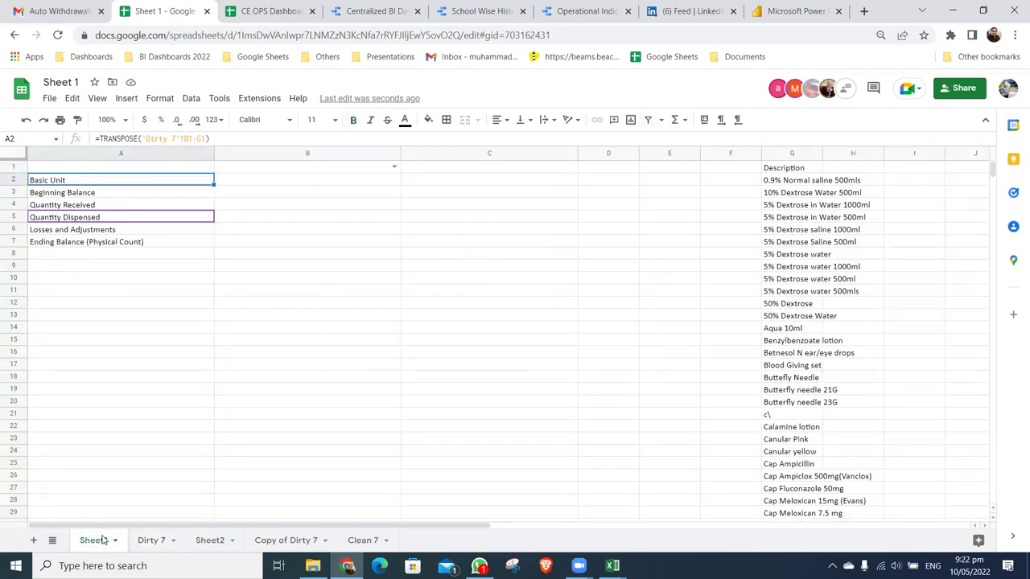
{"action": "double_click", "coordinate": [821, 154]}
{"action": "left_click", "coordinate": [810, 158]}
{"action": "left_click", "coordinate": [811, 171]}
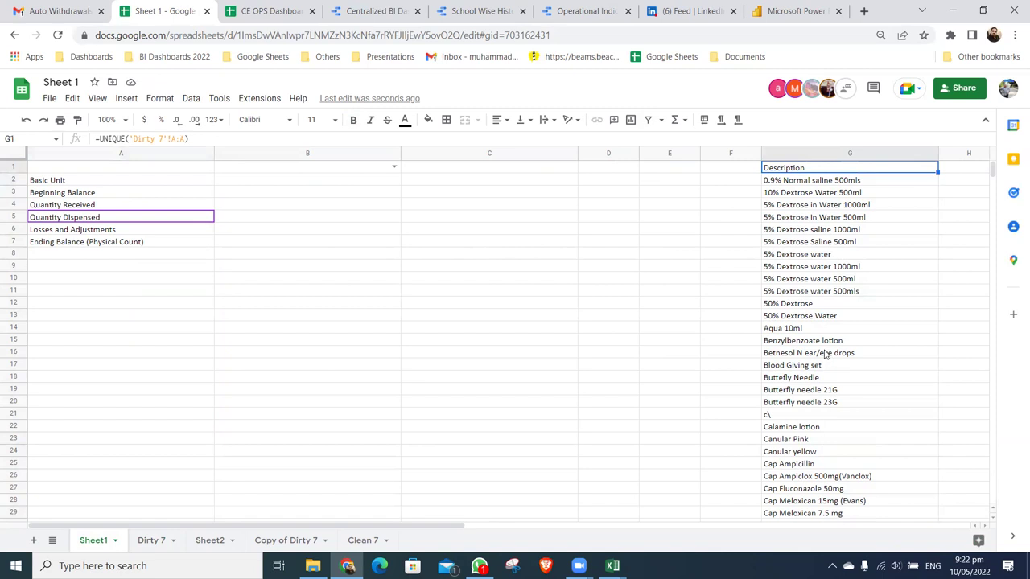
{"action": "left_click", "coordinate": [359, 171]}
{"action": "left_click", "coordinate": [396, 169]}
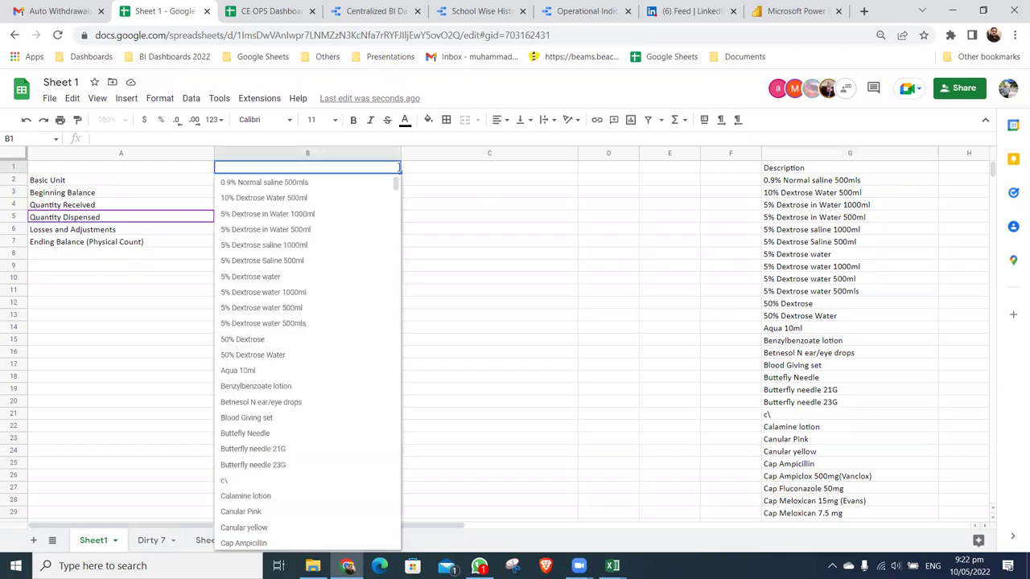
{"action": "left_click", "coordinate": [455, 185]}
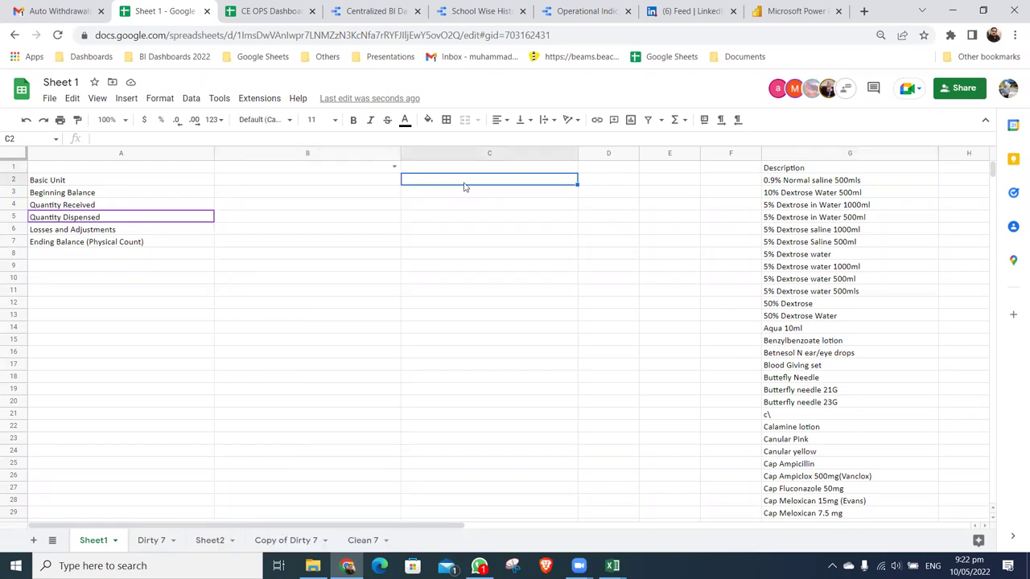
{"action": "left_click", "coordinate": [111, 182]}
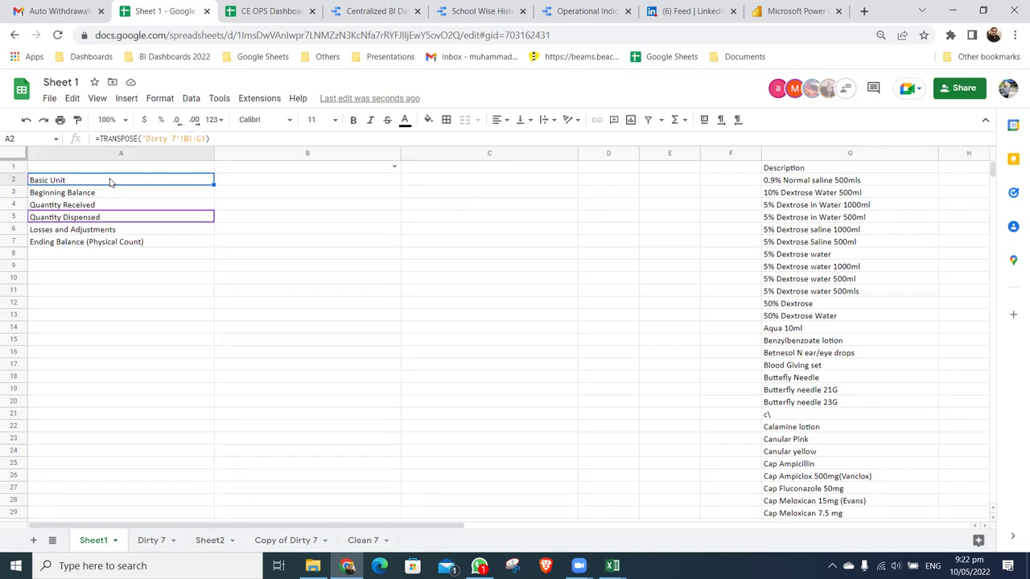
{"action": "left_click", "coordinate": [148, 541]}
{"action": "left_click", "coordinate": [295, 168]}
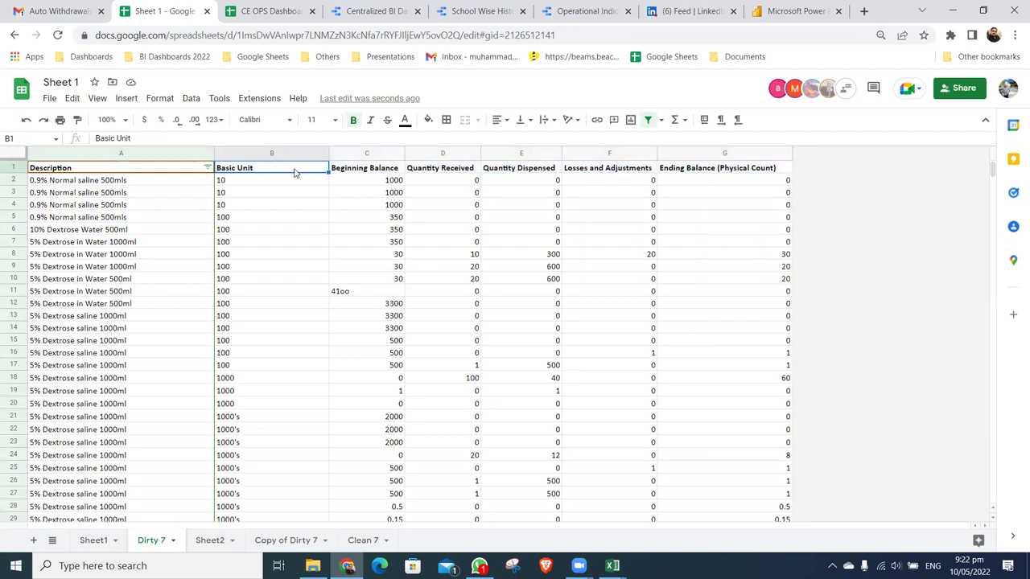
{"action": "type", "text": "mudassar"}
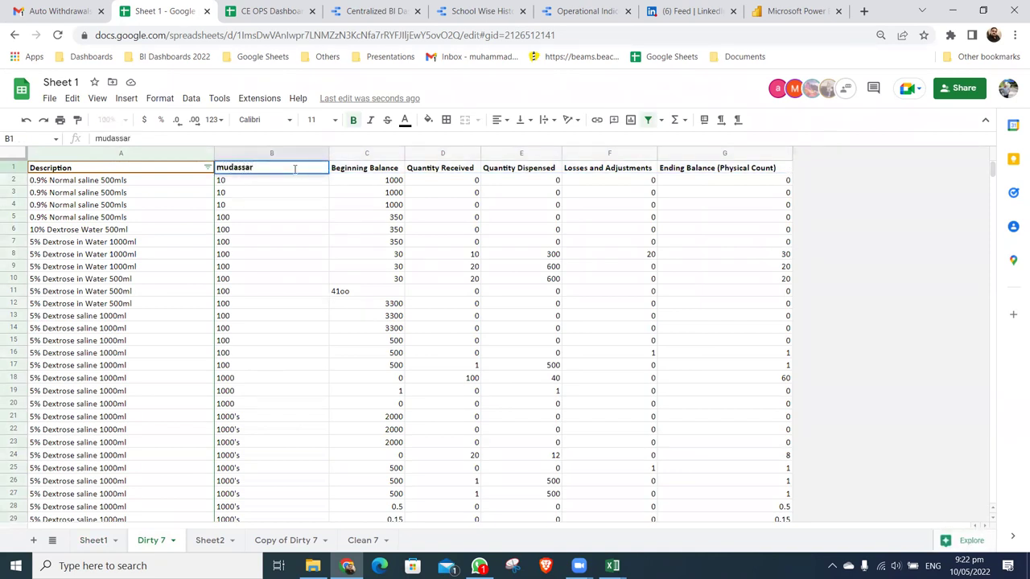
{"action": "key", "text": "Return"}
{"action": "left_click", "coordinate": [91, 548]}
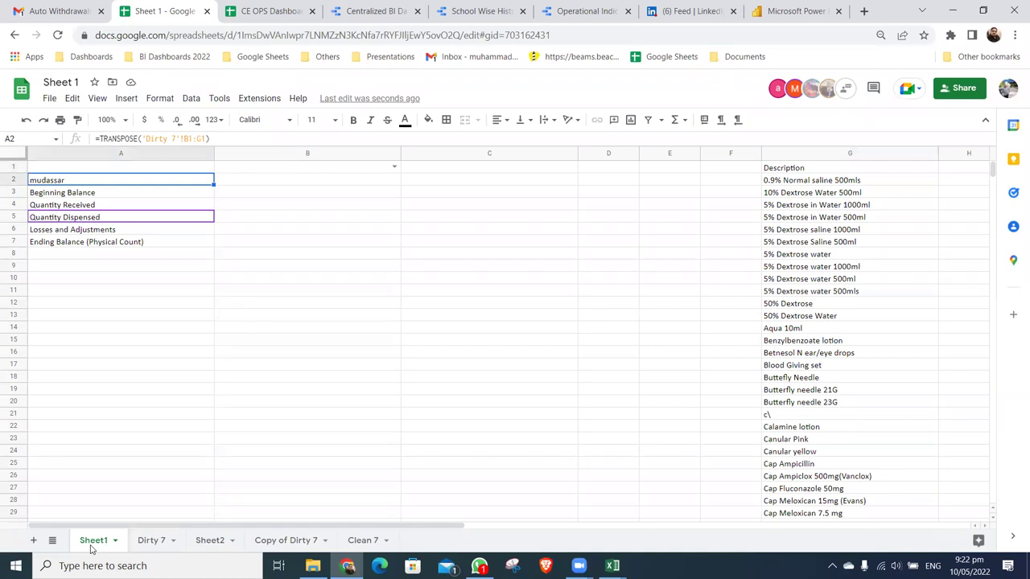
{"action": "key", "text": "ctrl+z"}
{"action": "left_click", "coordinate": [91, 548]}
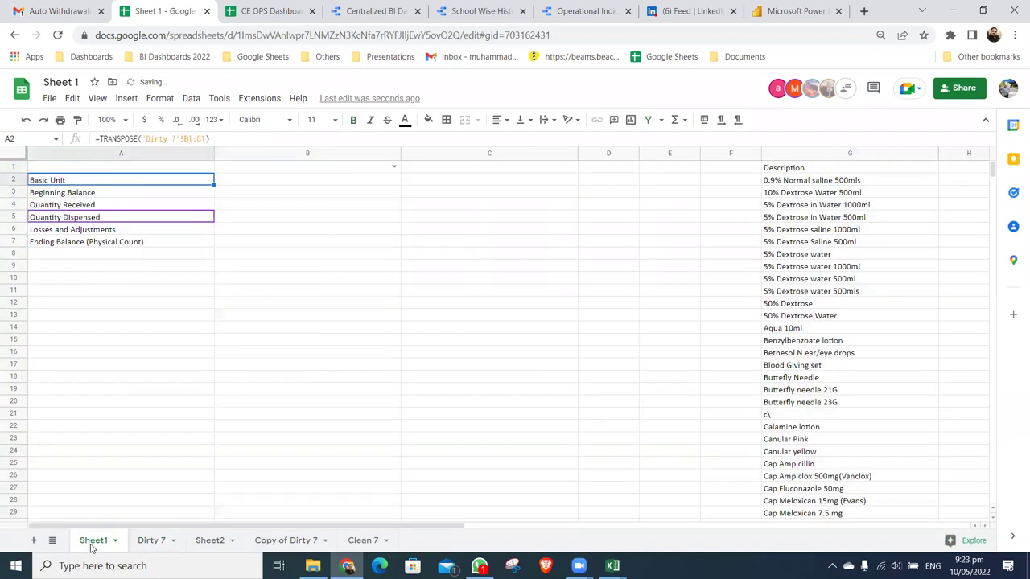
{"action": "left_click", "coordinate": [227, 315]}
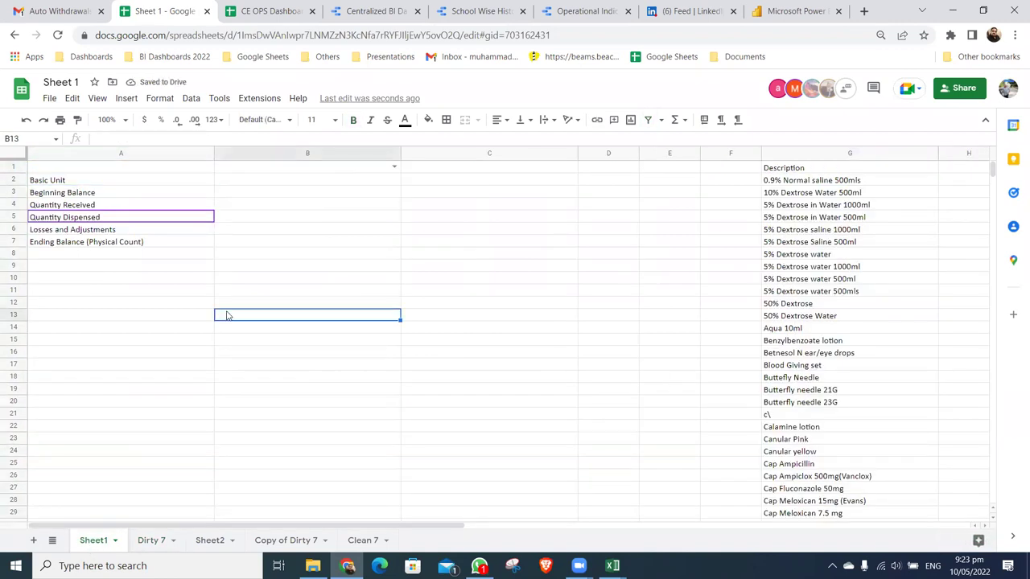
{"action": "key", "text": "ctrl+Up"}
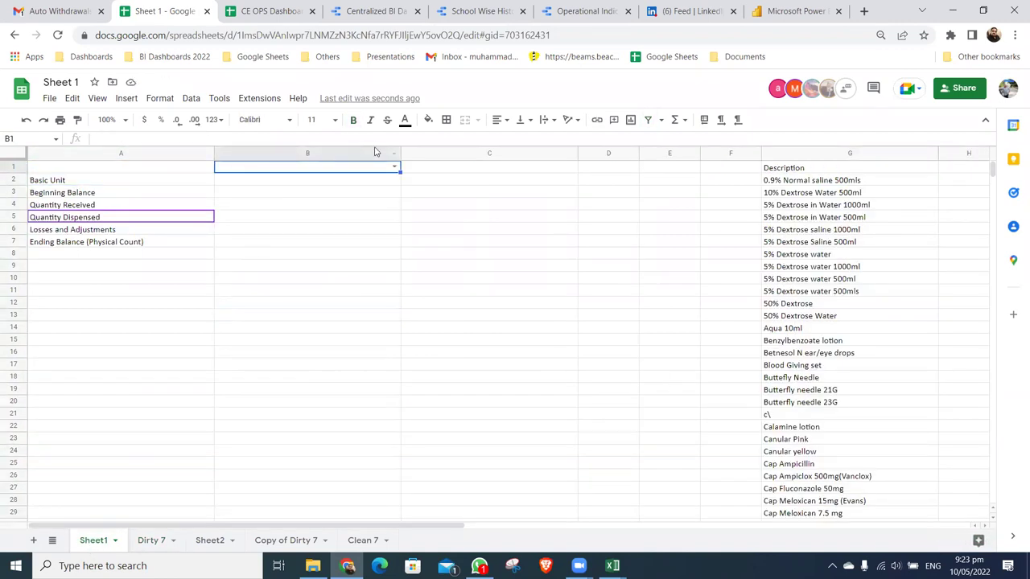
{"action": "left_click", "coordinate": [395, 167]}
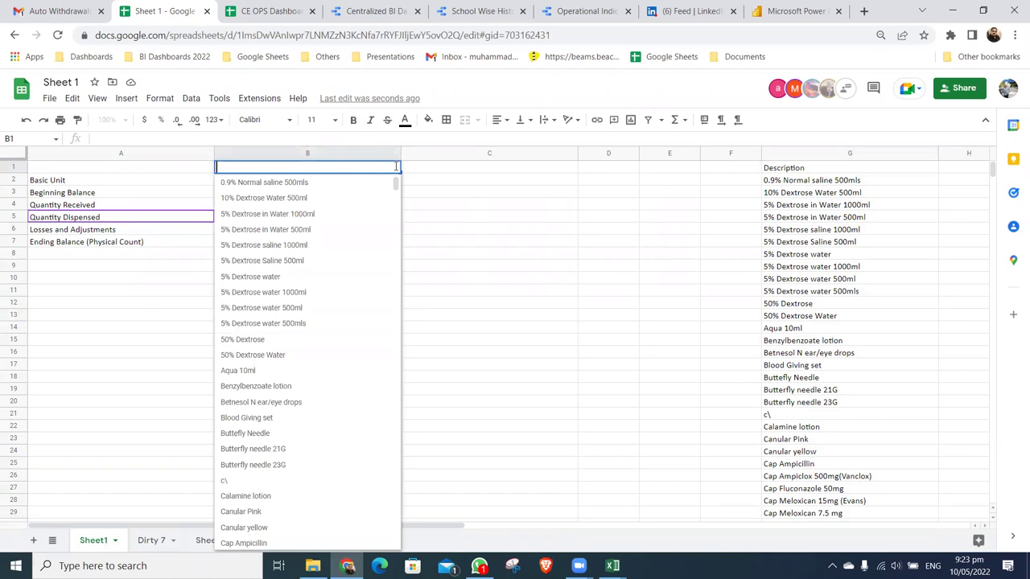
{"action": "left_click", "coordinate": [334, 280]}
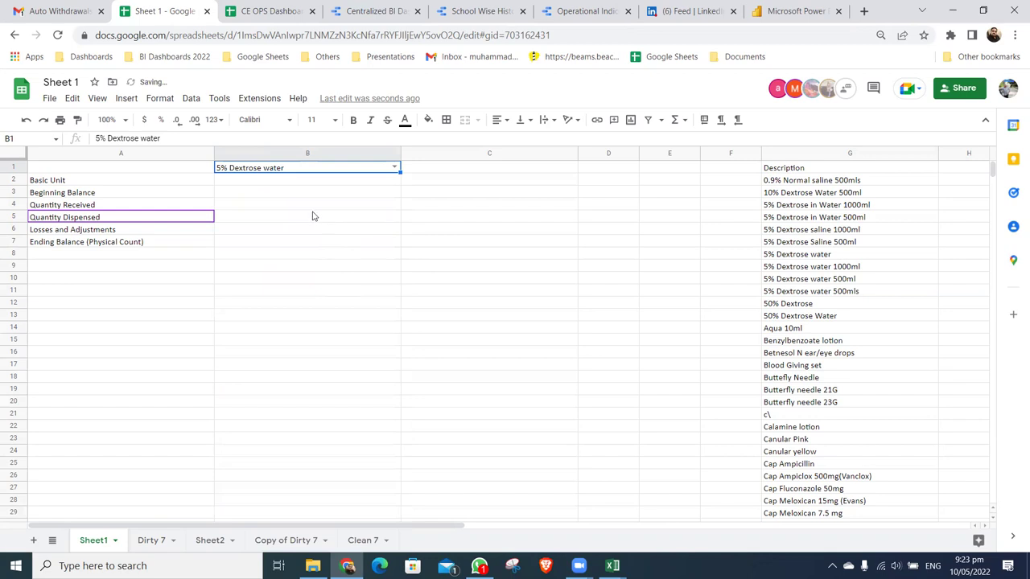
{"action": "left_click", "coordinate": [303, 184]}
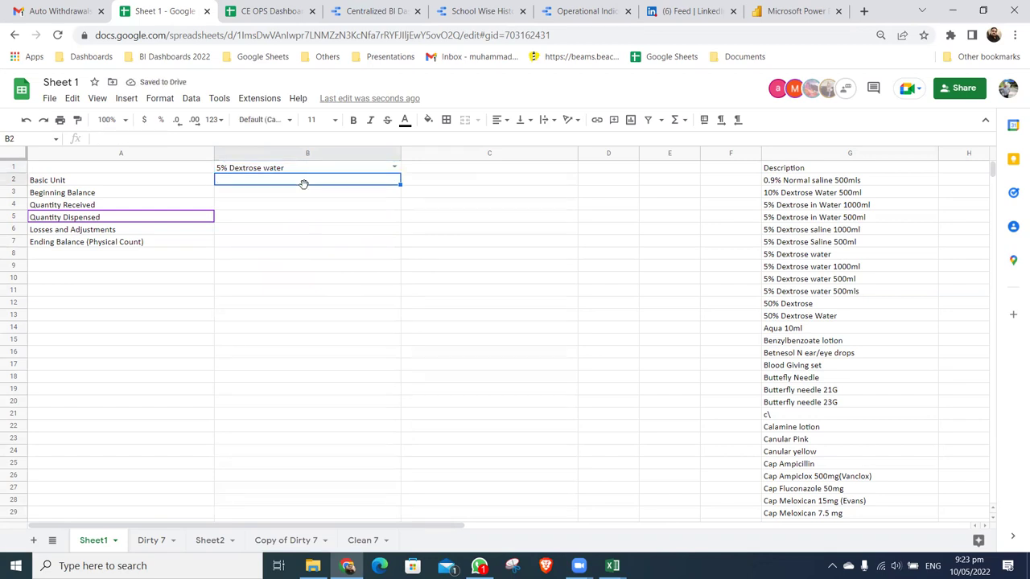
{"action": "left_click_drag", "start_coordinate": [304, 184], "coordinate": [305, 190]}
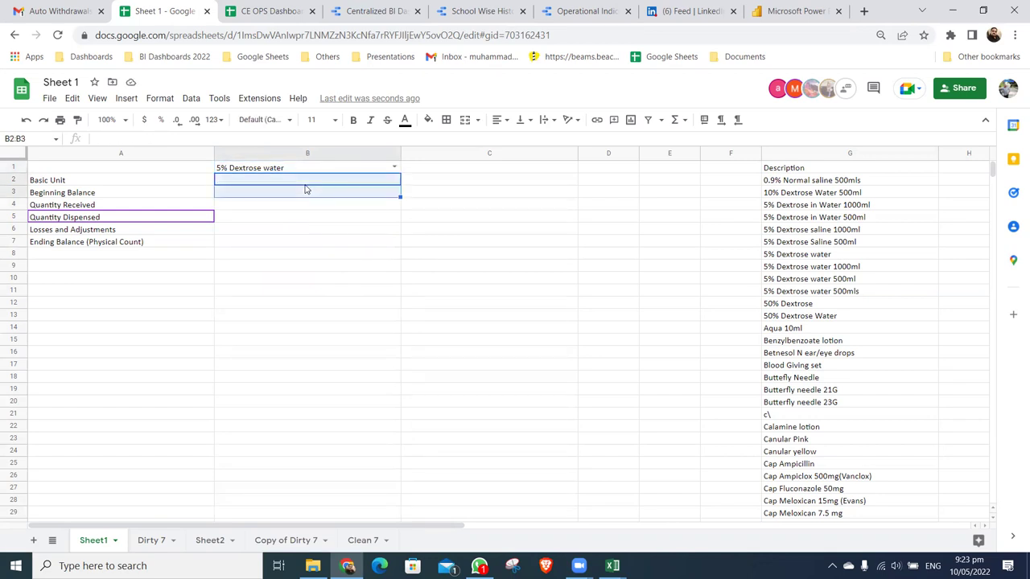
{"action": "key", "text": "shift+Down"}
{"action": "key", "text": "shift+Down"}
{"action": "key", "text": "shift+Down"}
{"action": "key", "text": "shift+Down"}
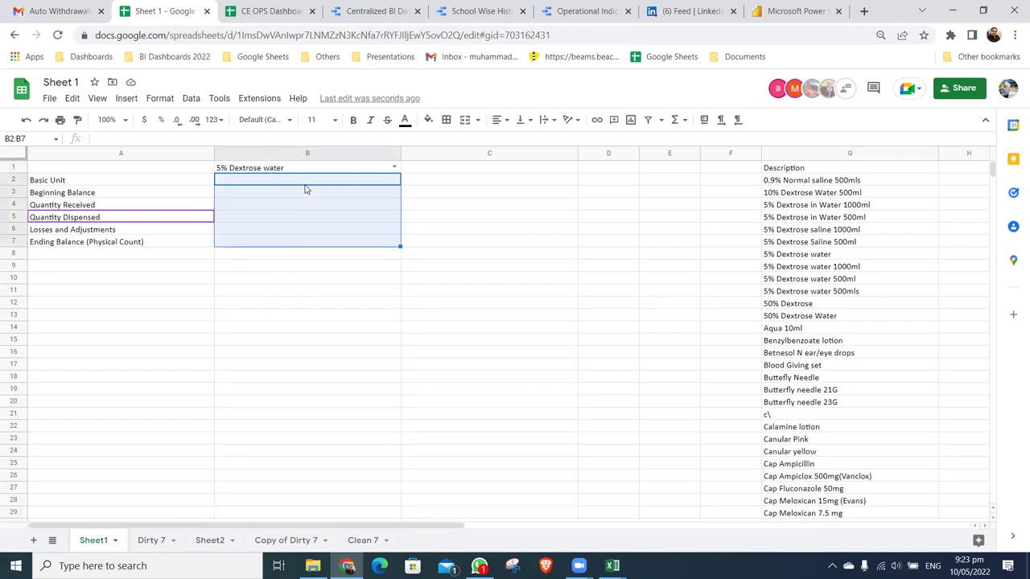
{"action": "key", "text": "Up"}
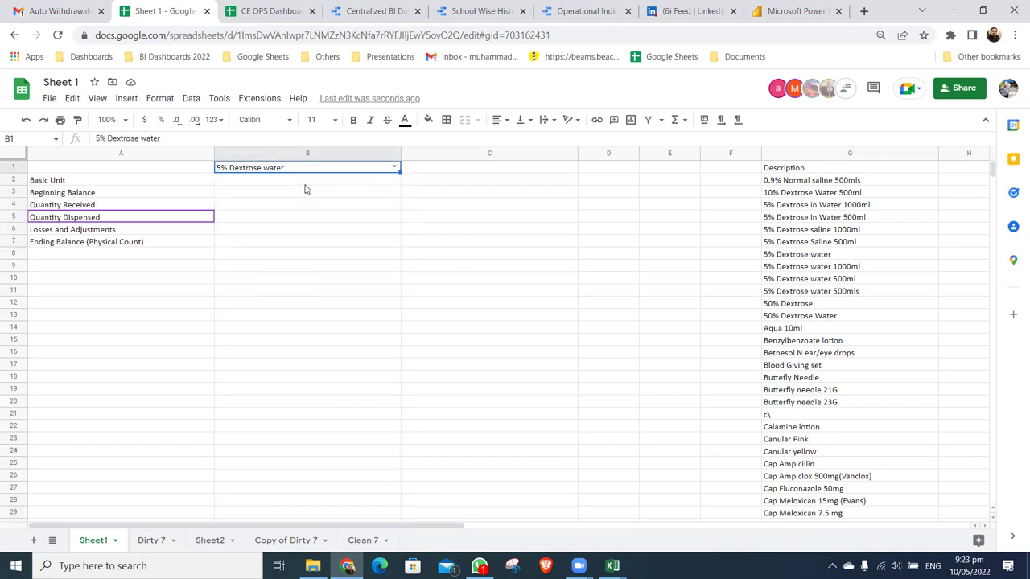
{"action": "left_click", "coordinate": [151, 540]}
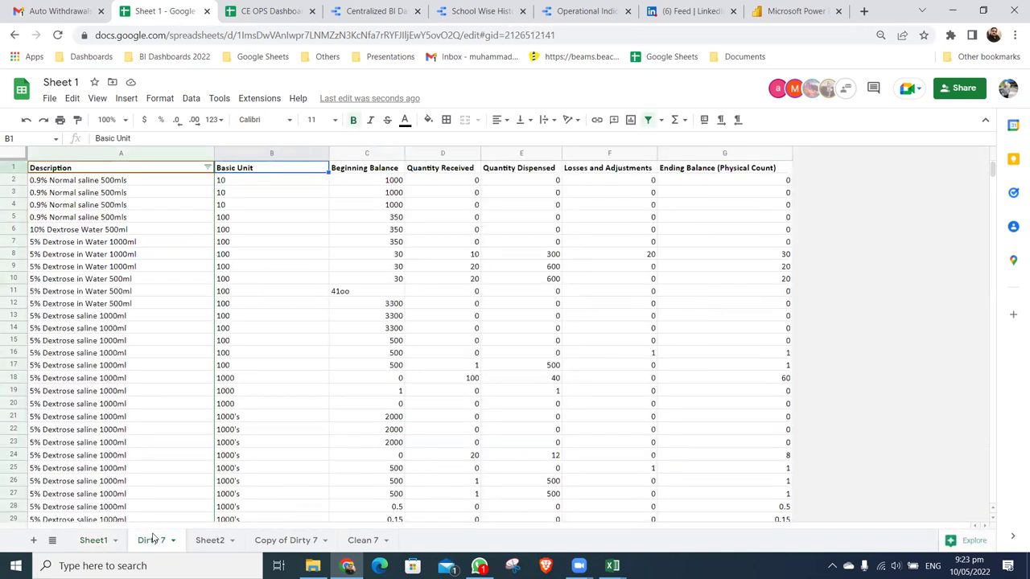
{"action": "left_click", "coordinate": [247, 185]}
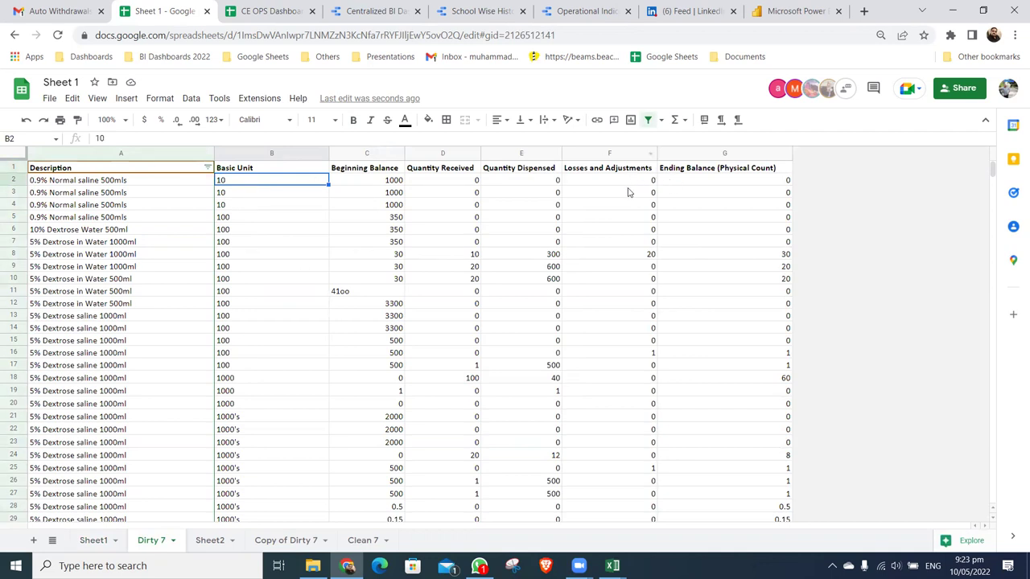
{"action": "left_click", "coordinate": [97, 544]}
In B2, abandon a first =sumif( attempt and restart the formula as =sumifs(
{"action": "left_click", "coordinate": [265, 184]}
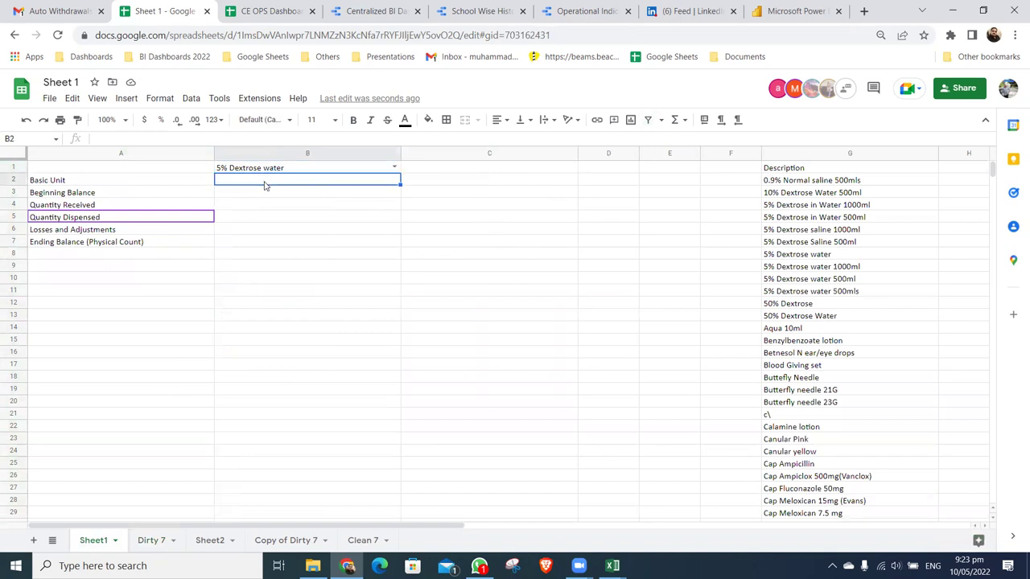
{"action": "type", "text": "=sum"}
{"action": "type", "text": "if"}
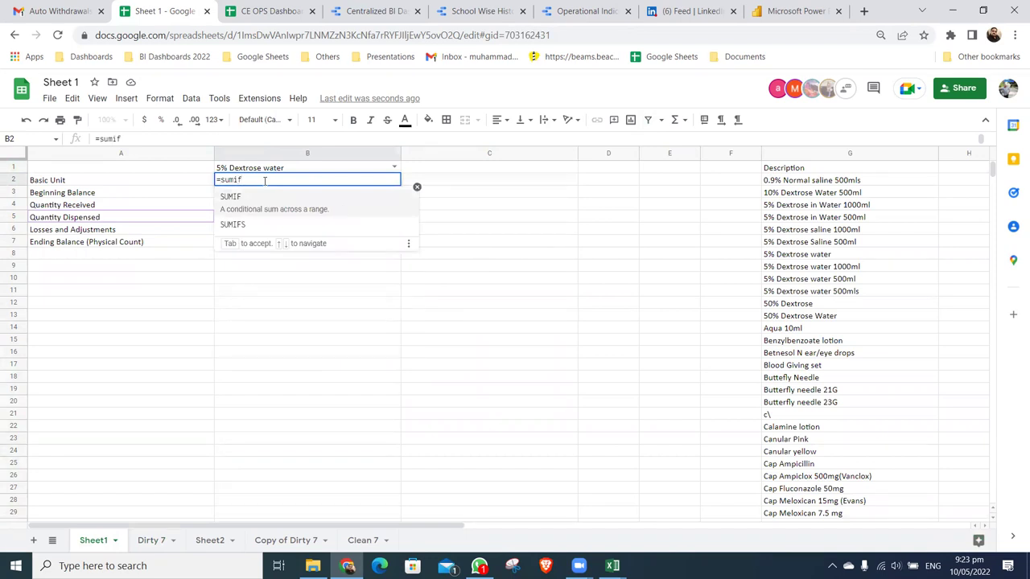
{"action": "type", "text": "("}
{"action": "key", "text": "Escape"}
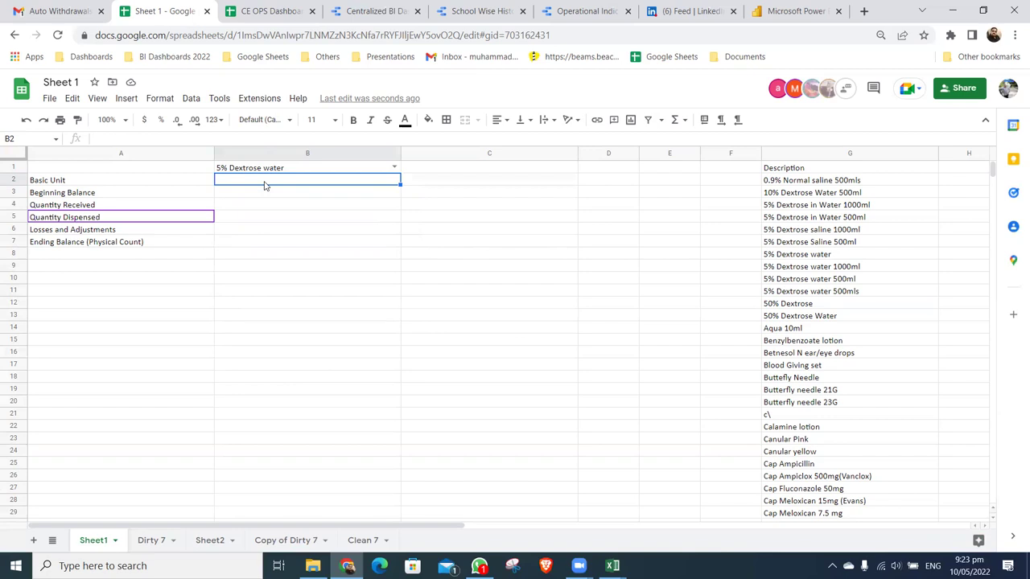
{"action": "type", "text": "="}
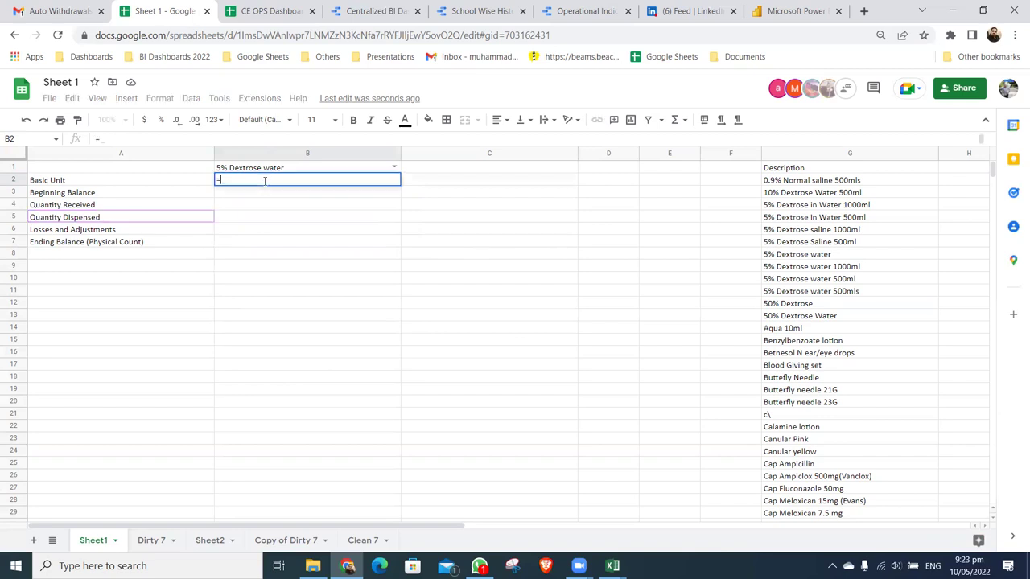
{"action": "type", "text": "sumif"}
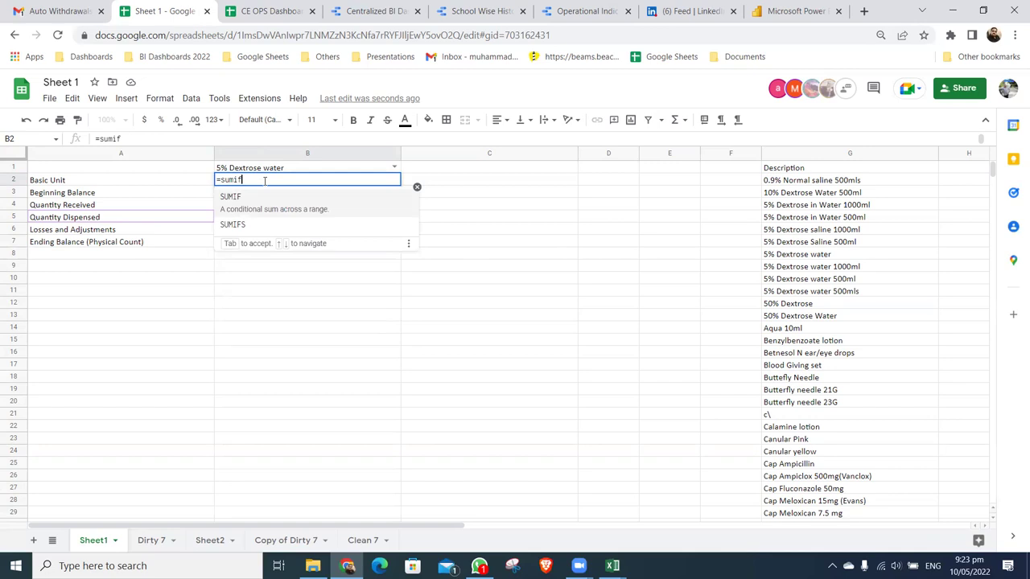
{"action": "type", "text": "("}
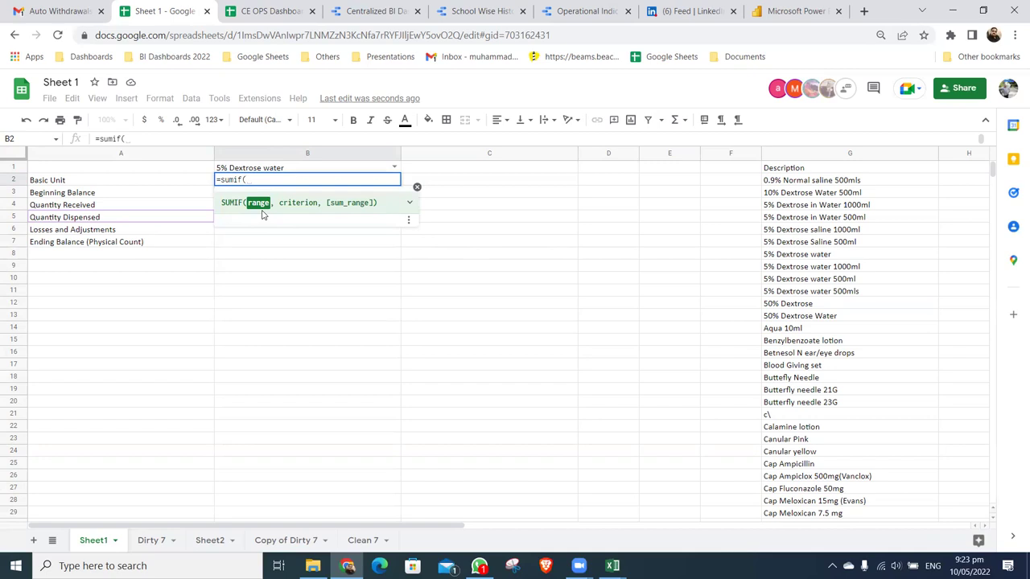
{"action": "key", "text": "BackSpace"}
{"action": "type", "text": "s"}
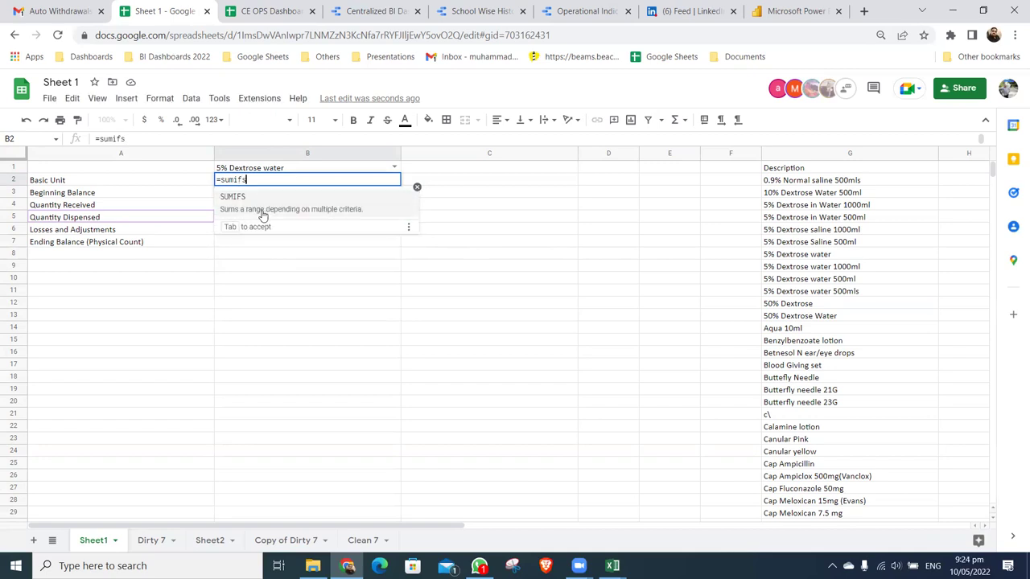
{"action": "type", "text": "("}
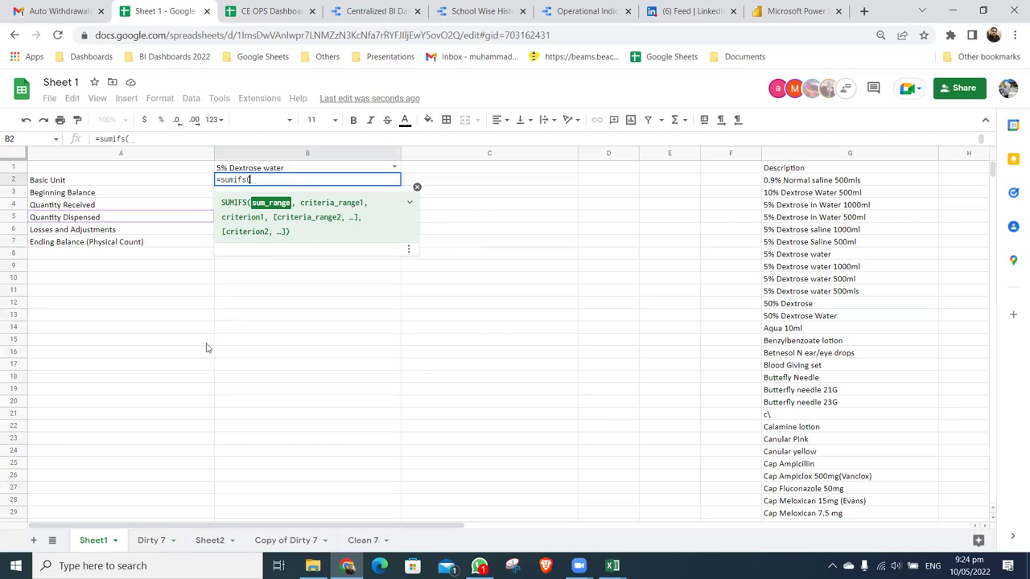
Add Dirty 7 column B as sum range and absolute column $A:$A as criteria range
{"action": "left_click", "coordinate": [155, 548]}
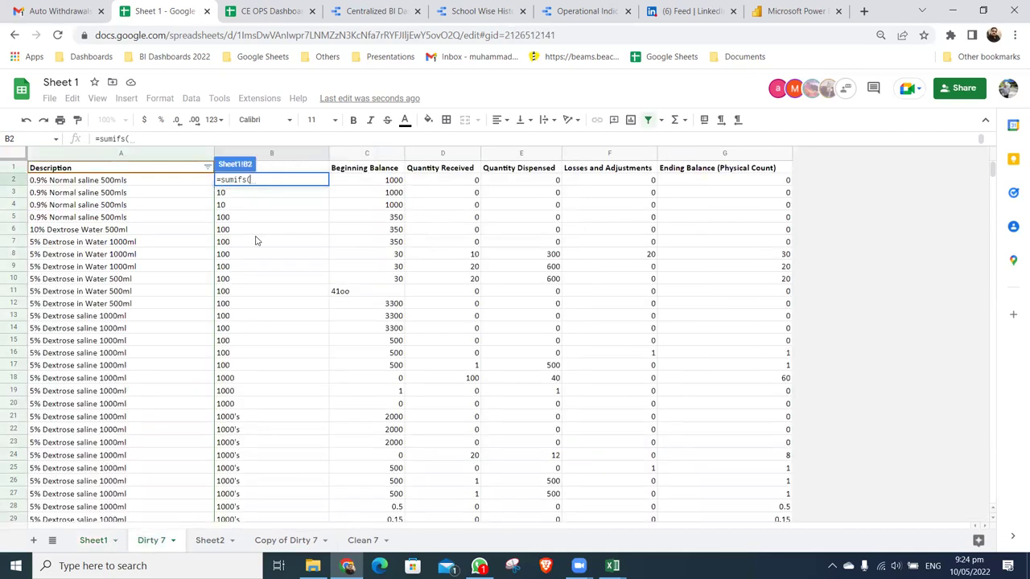
{"action": "left_click", "coordinate": [283, 156]}
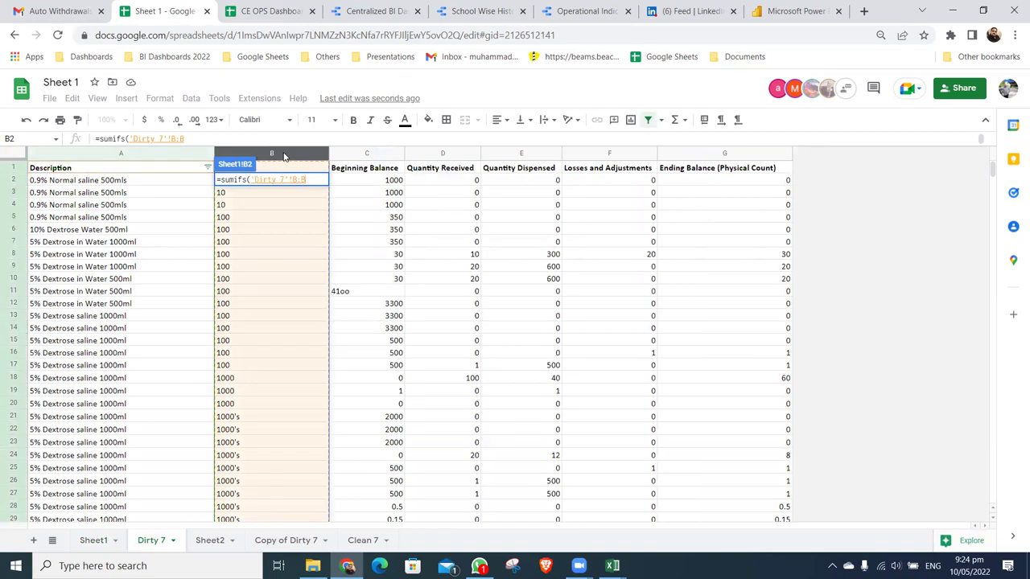
{"action": "type", "text": ","}
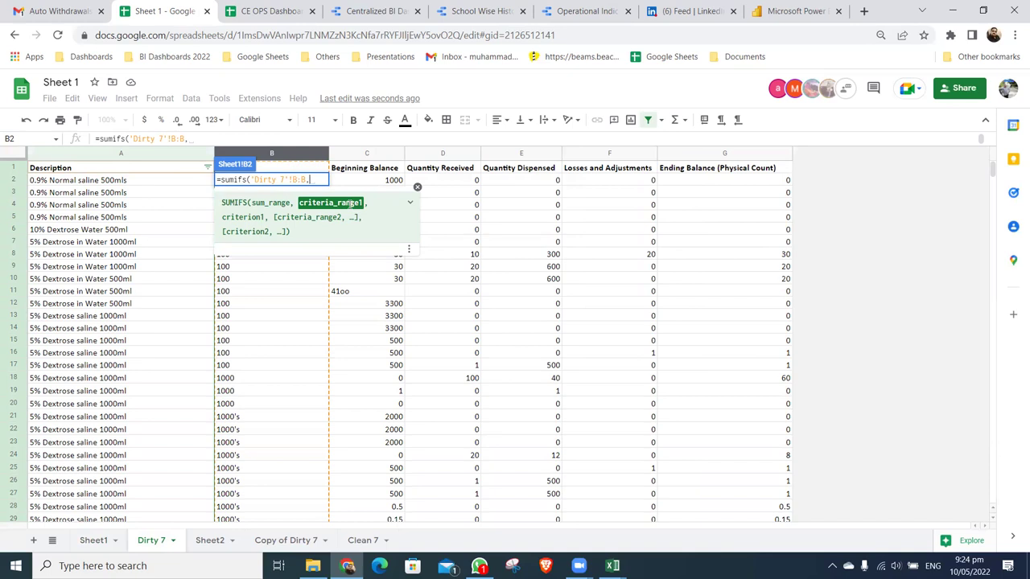
{"action": "left_click", "coordinate": [121, 154]}
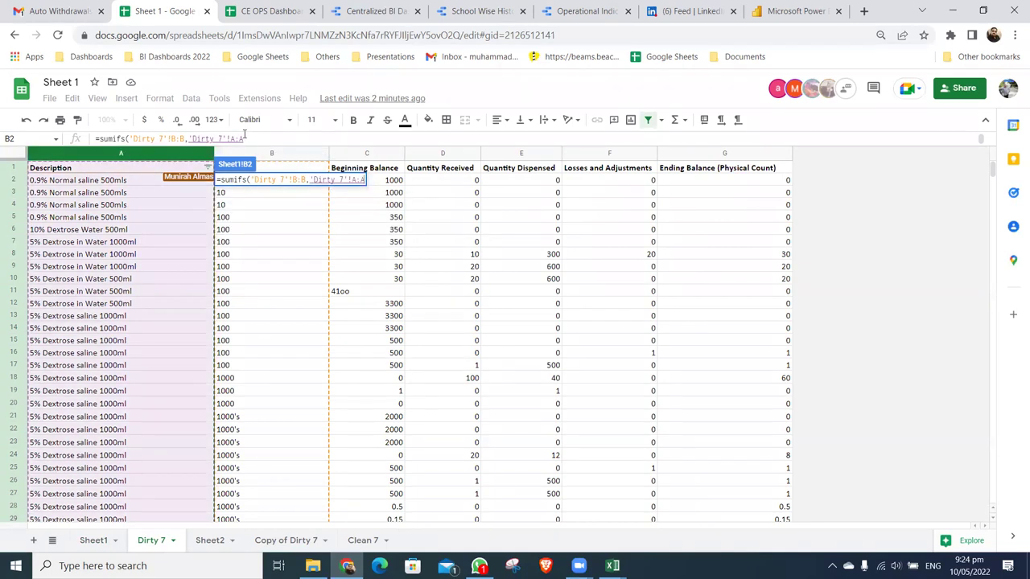
{"action": "key", "text": "F4"}
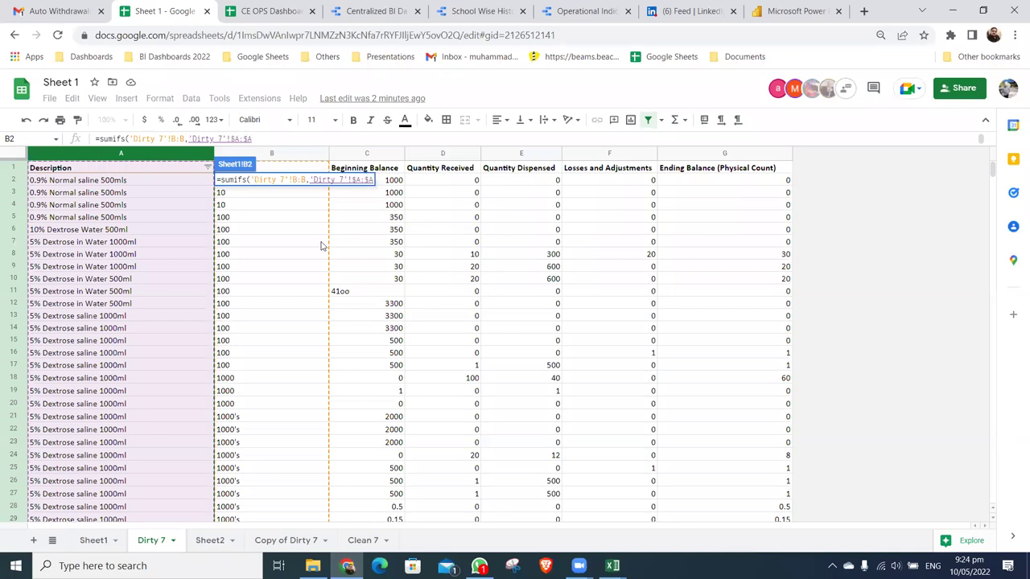
{"action": "type", "text": ","}
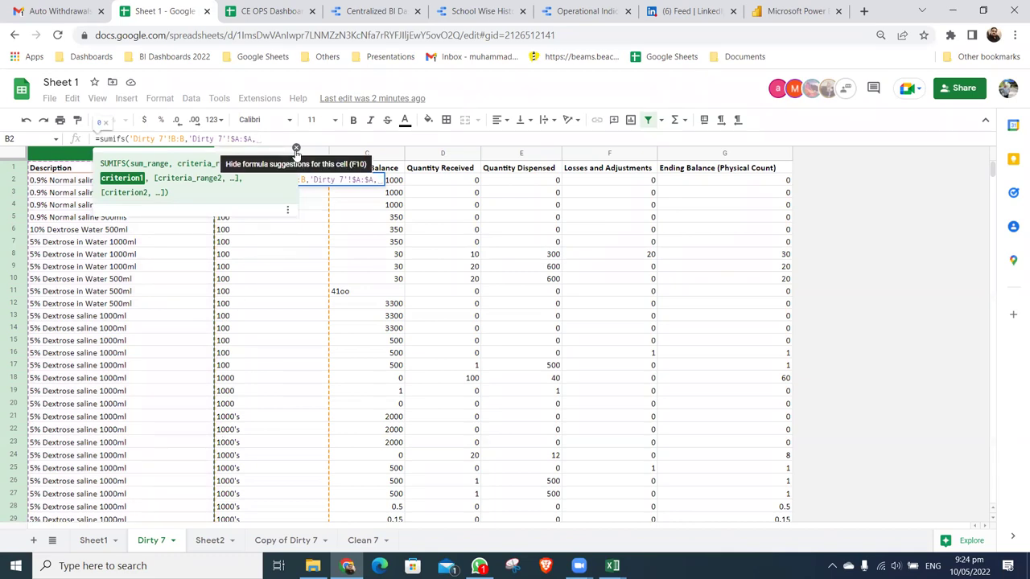
Use $B$1 as the criterion and commit the SUMIFS formula in B2
{"action": "left_click", "coordinate": [296, 150]}
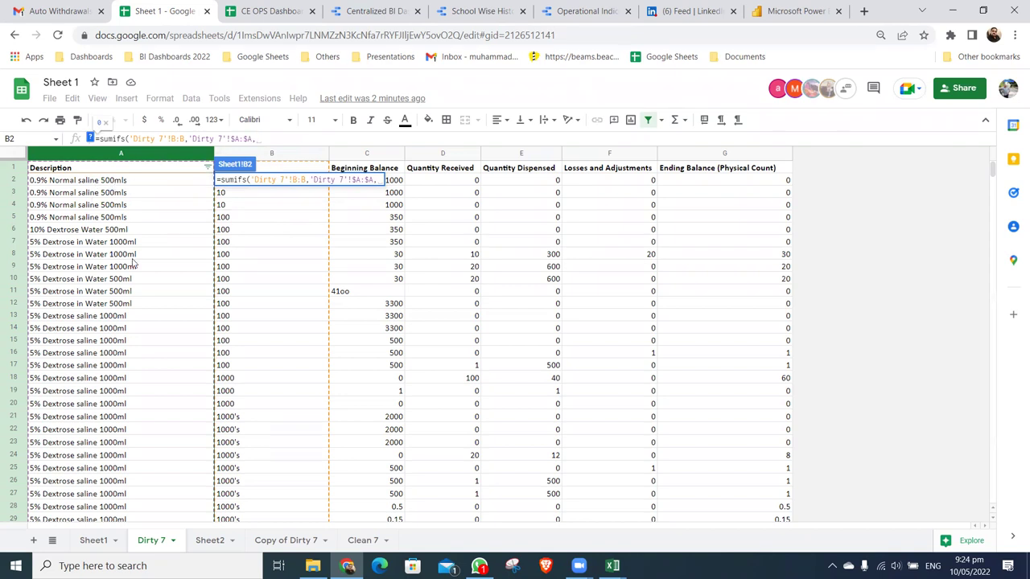
{"action": "left_click", "coordinate": [98, 546]}
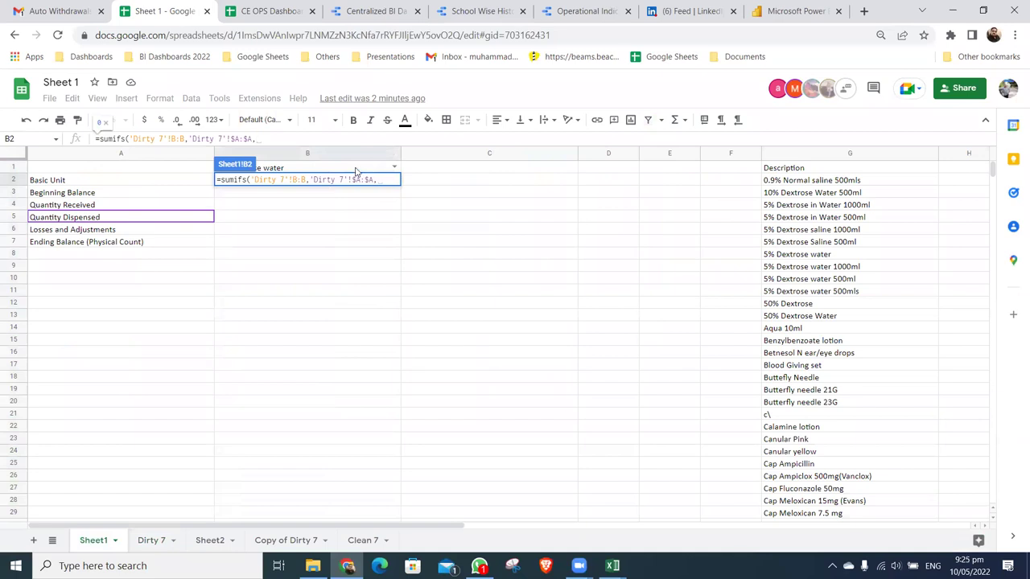
{"action": "left_click", "coordinate": [358, 167]}
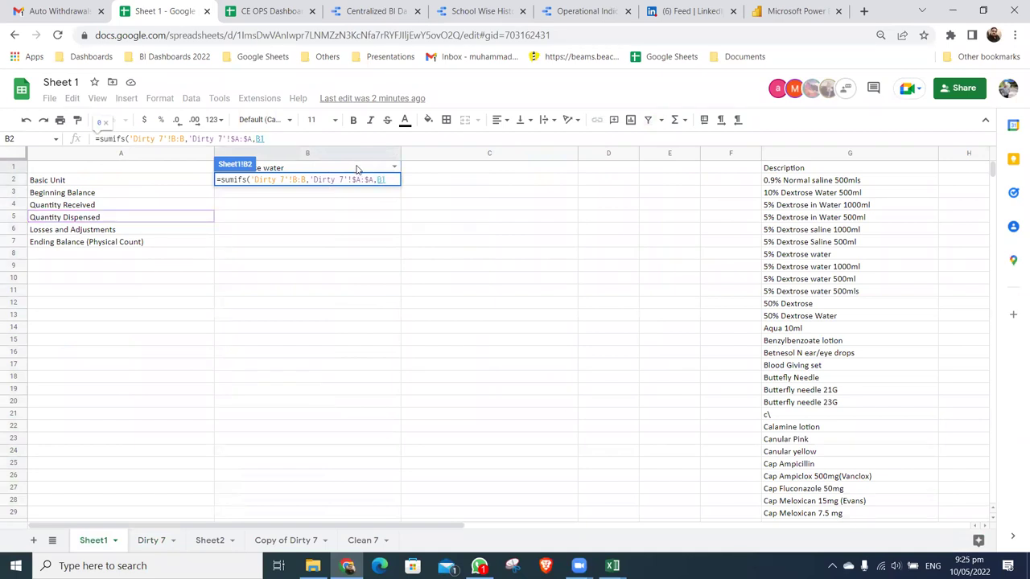
{"action": "key", "text": "F4"}
{"action": "type", "text": ")"}
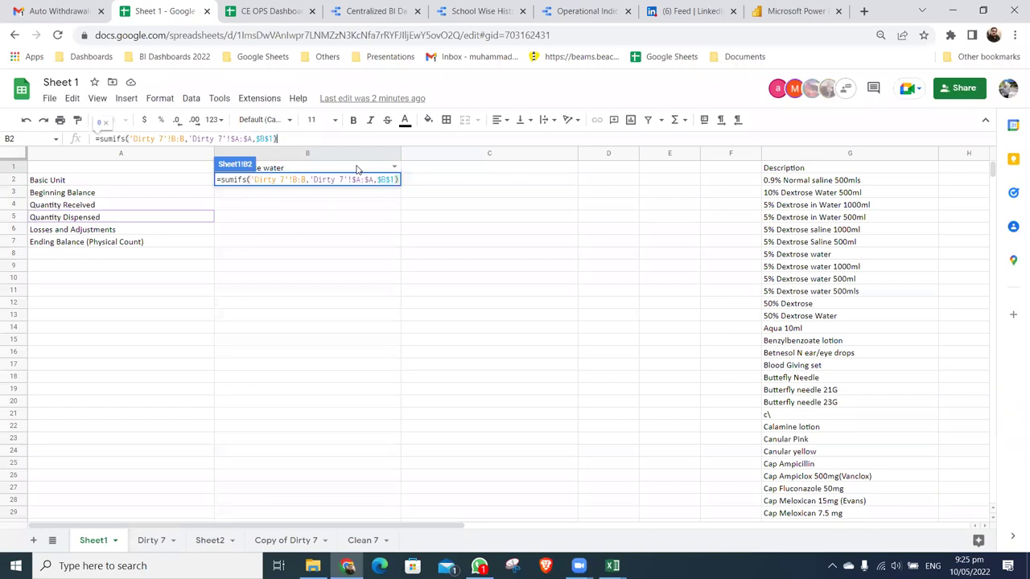
{"action": "key", "text": "Return"}
{"action": "key", "text": "Up"}
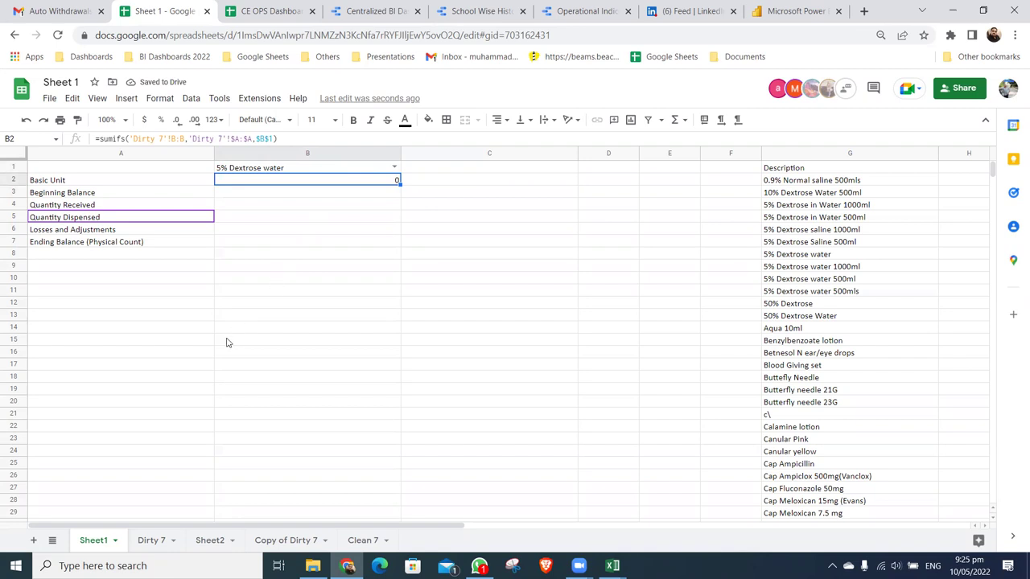
Copy B2's SUMIFS formula into B3:B6 and switch B1's item to Aqua 10ml
{"action": "left_click", "coordinate": [148, 541]}
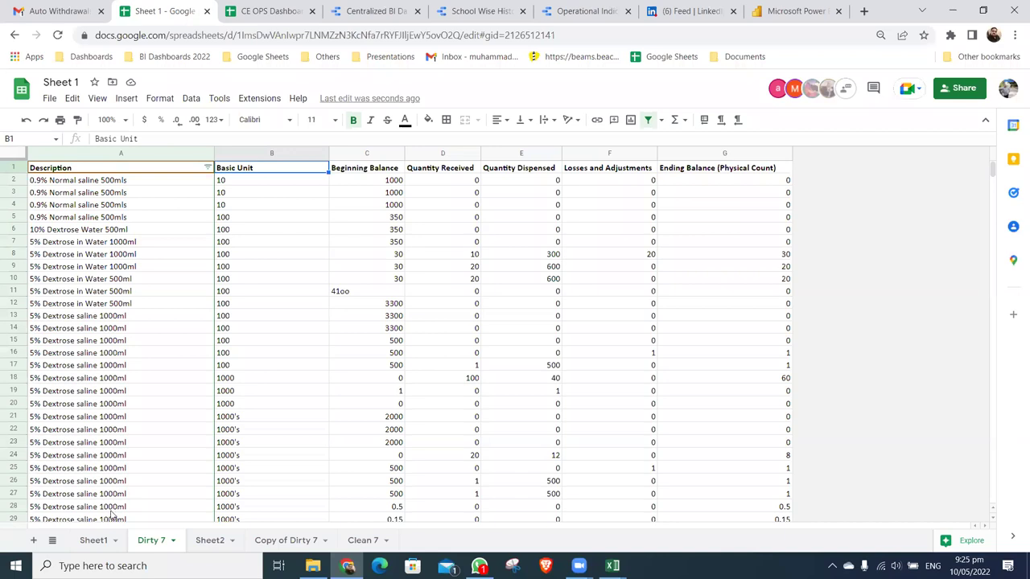
{"action": "left_click", "coordinate": [93, 541]}
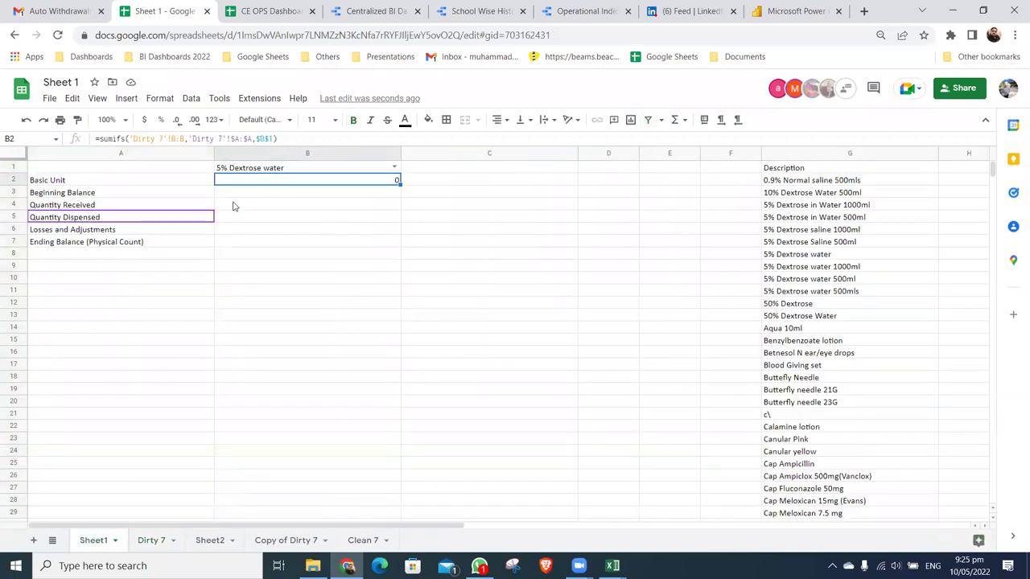
{"action": "key", "text": "Down"}
{"action": "key", "text": "Up"}
{"action": "key", "text": "Escape"}
{"action": "key", "text": "ctrl+c"}
{"action": "key", "text": "Down"}
{"action": "key", "text": "ctrl+v"}
{"action": "key", "text": "Down"}
{"action": "key", "text": "ctrl+v"}
{"action": "key", "text": "Down"}
{"action": "key", "text": "ctrl+v"}
{"action": "key", "text": "Down"}
{"action": "key", "text": "ctrl+v"}
{"action": "key", "text": "Up"}
{"action": "key", "text": "Up"}
{"action": "key", "text": "Up"}
{"action": "key", "text": "Up"}
{"action": "left_click", "coordinate": [394, 168]}
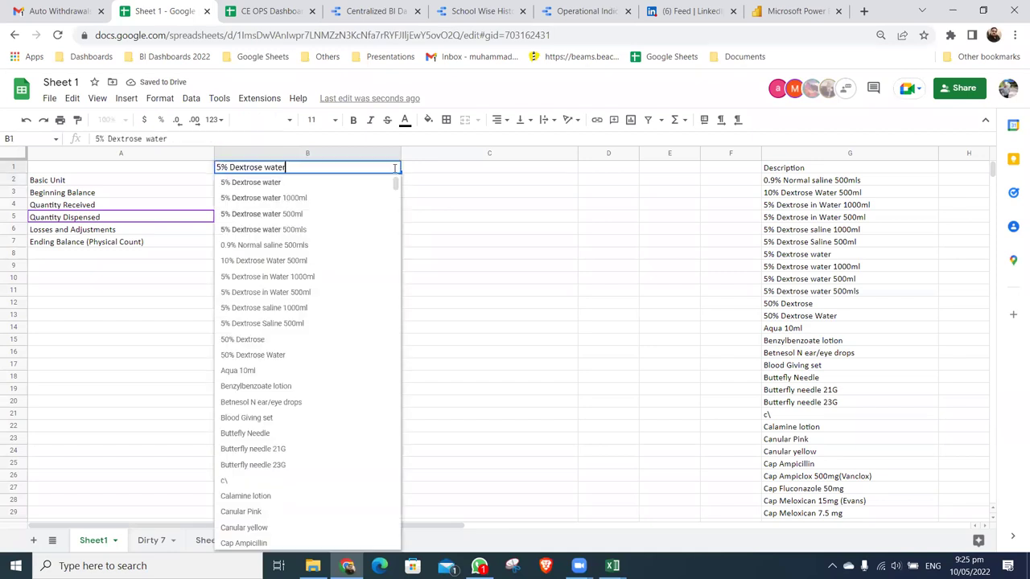
{"action": "left_click", "coordinate": [291, 372]}
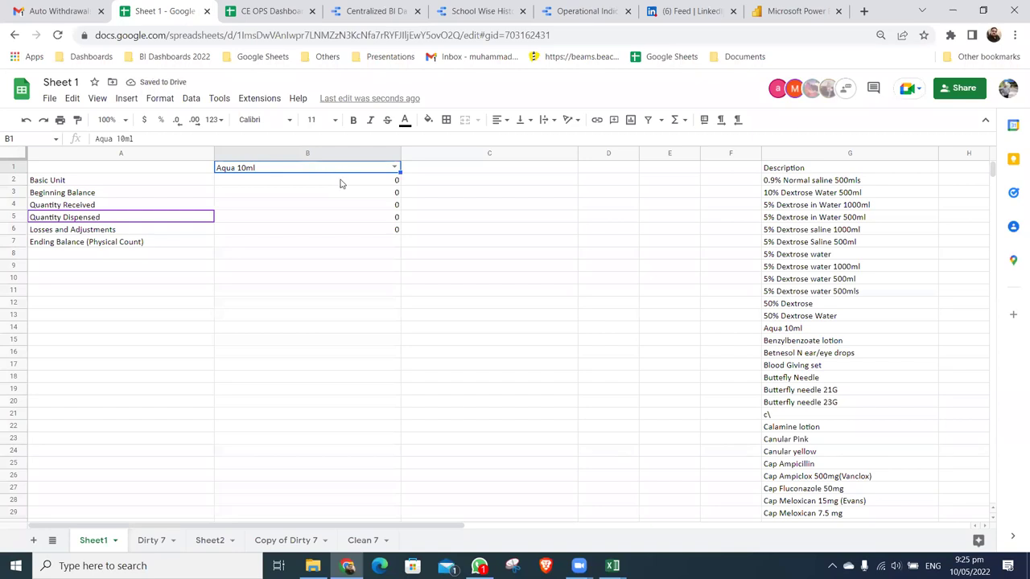
{"action": "left_click", "coordinate": [150, 537]}
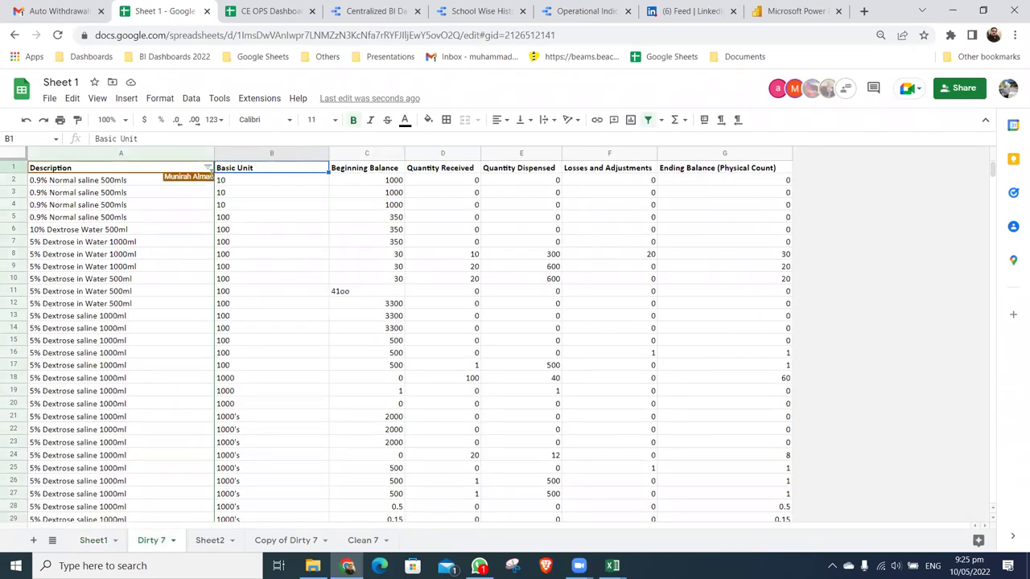
{"action": "left_click", "coordinate": [208, 167]}
{"action": "left_click", "coordinate": [95, 345]}
{"action": "type", "text": "aq"}
{"action": "left_click", "coordinate": [101, 371]}
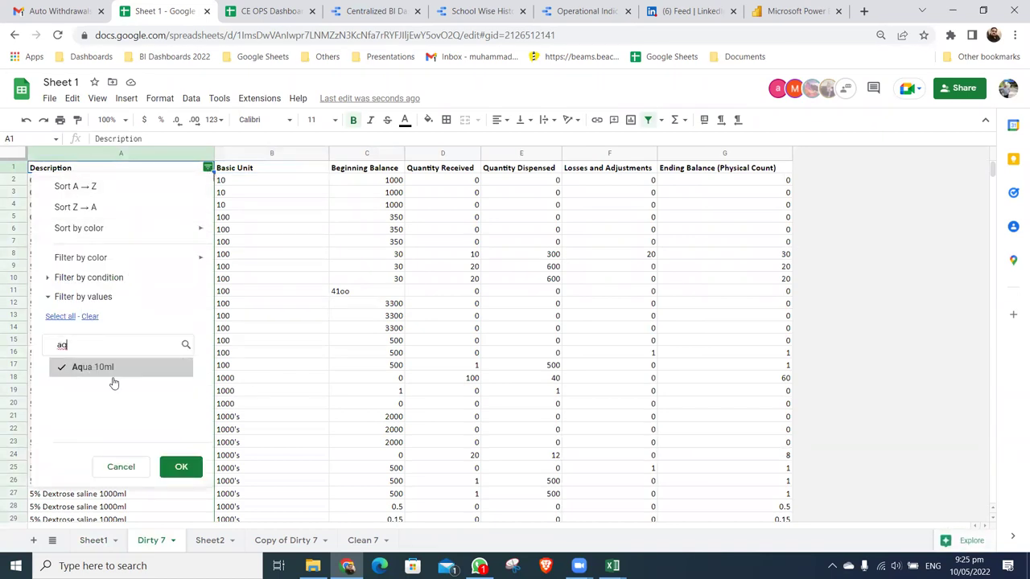
{"action": "left_click", "coordinate": [179, 467]}
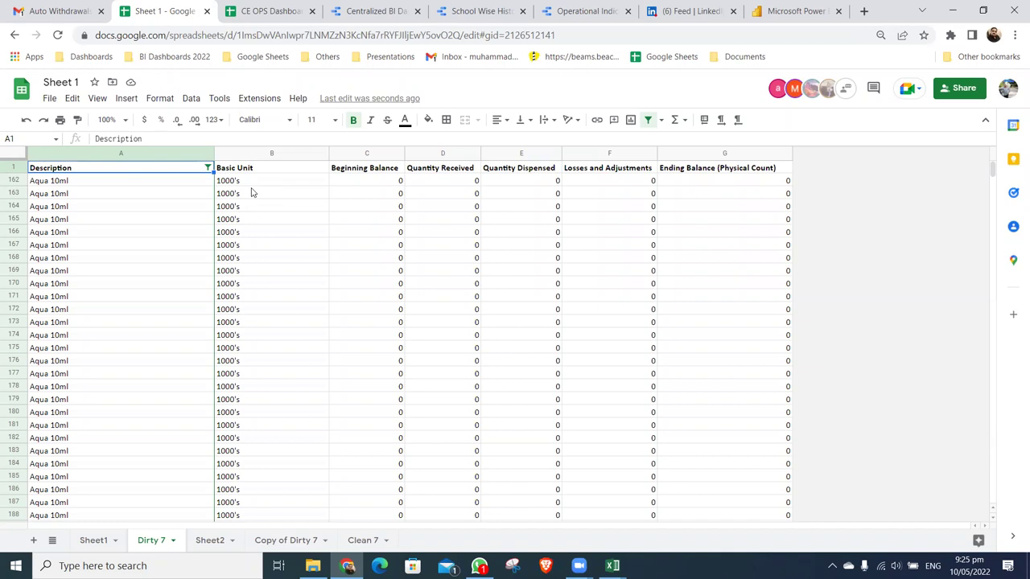
{"action": "left_click", "coordinate": [254, 183]}
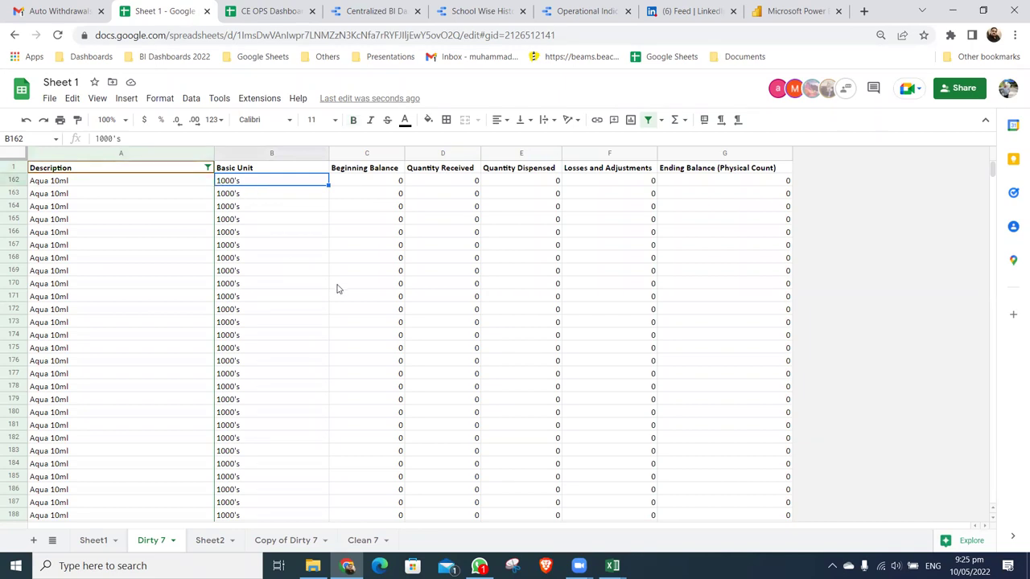
{"action": "left_click", "coordinate": [208, 167]}
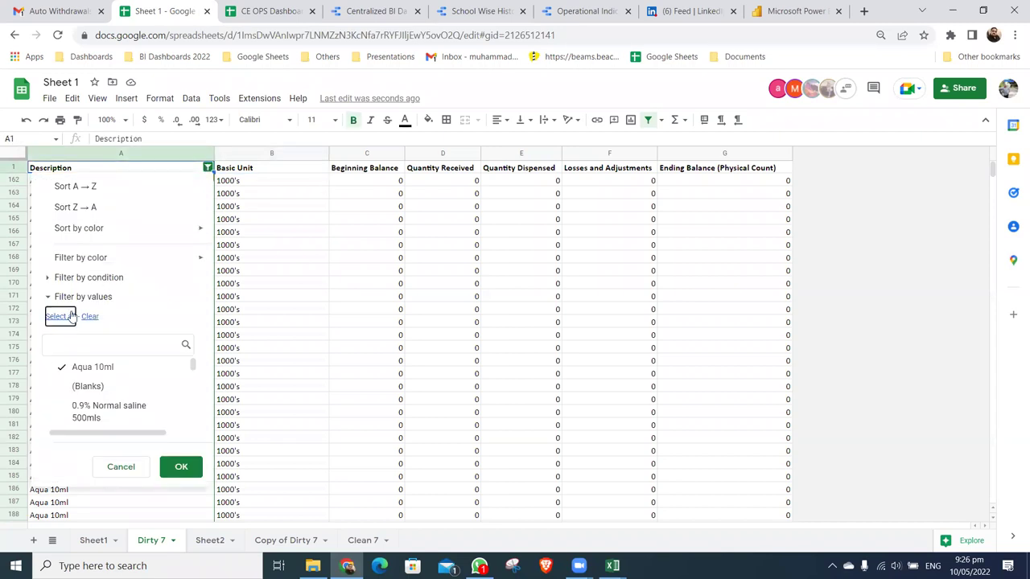
{"action": "left_click", "coordinate": [181, 468]}
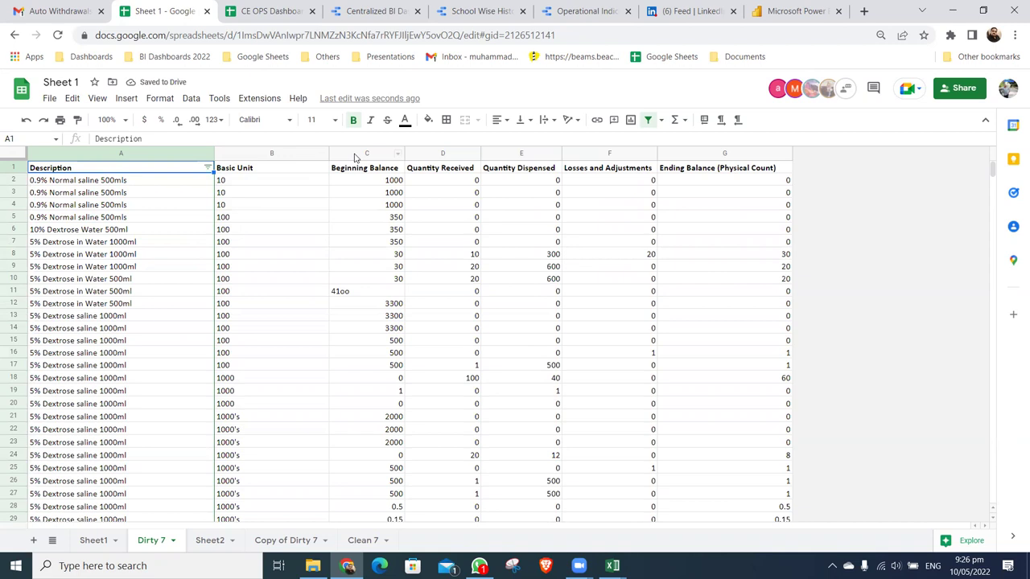
{"action": "left_click", "coordinate": [322, 153]}
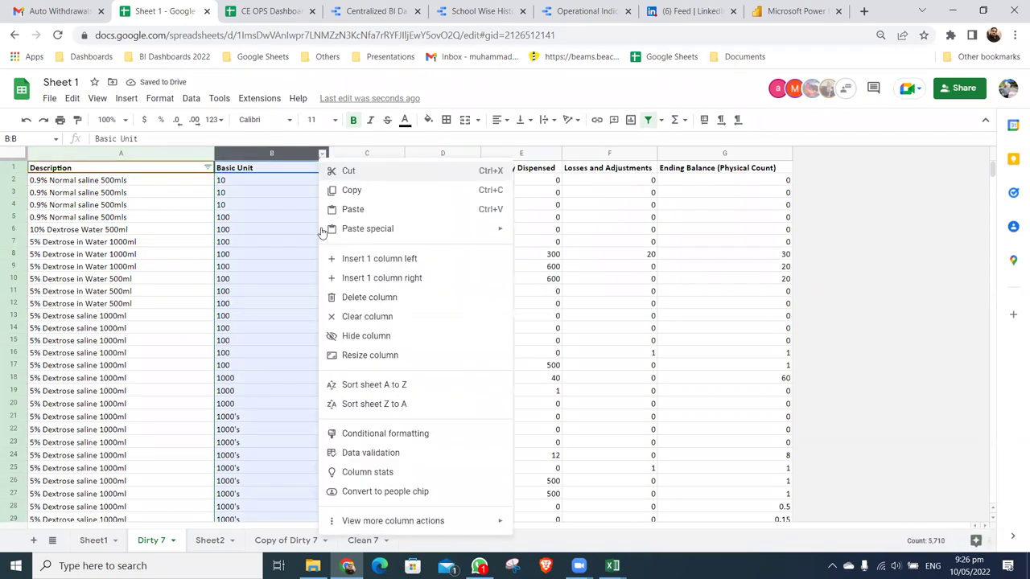
{"action": "left_click", "coordinate": [320, 159]}
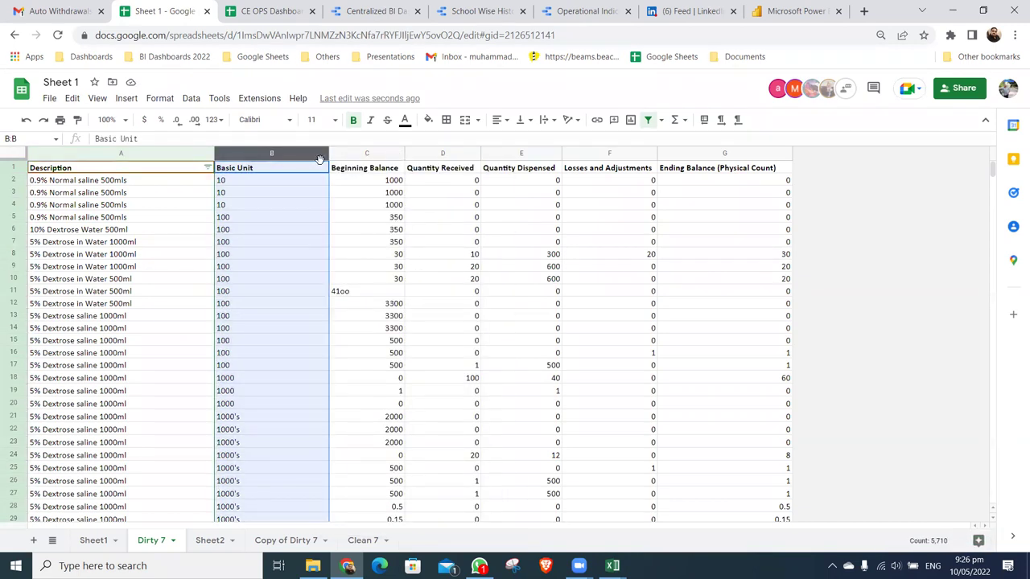
{"action": "left_click", "coordinate": [279, 255]}
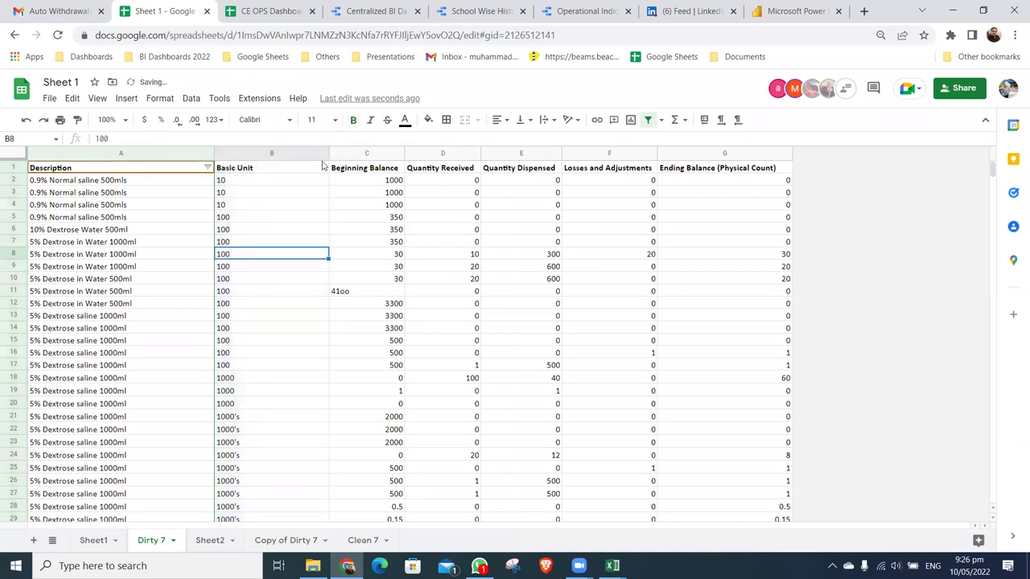
{"action": "left_click", "coordinate": [282, 169]}
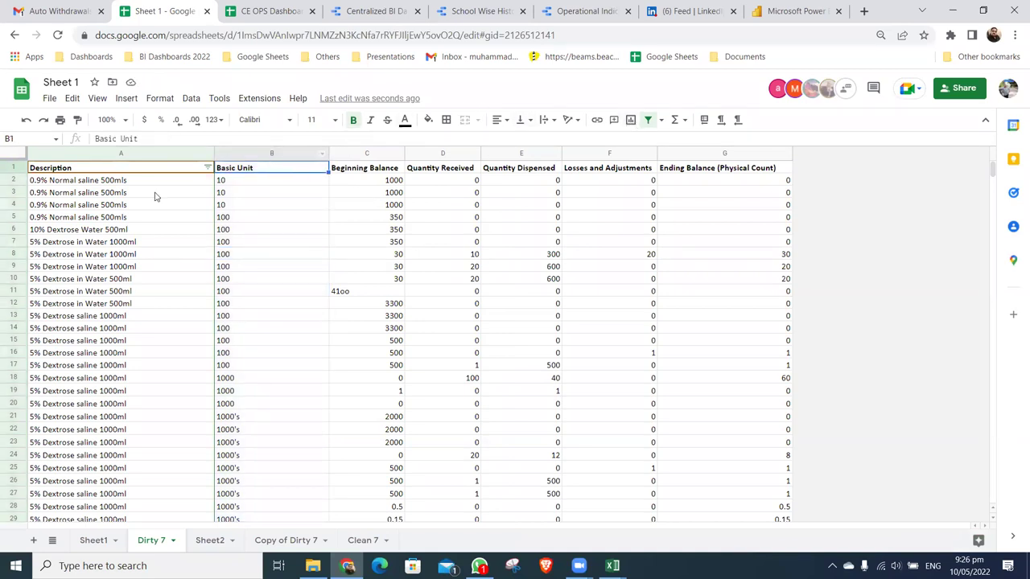
{"action": "left_click", "coordinate": [79, 169]}
Select the Dirty 7 data from A1 to G5710 and create a filter for your own view only
{"action": "key", "text": "ctrl+shift+Right"}
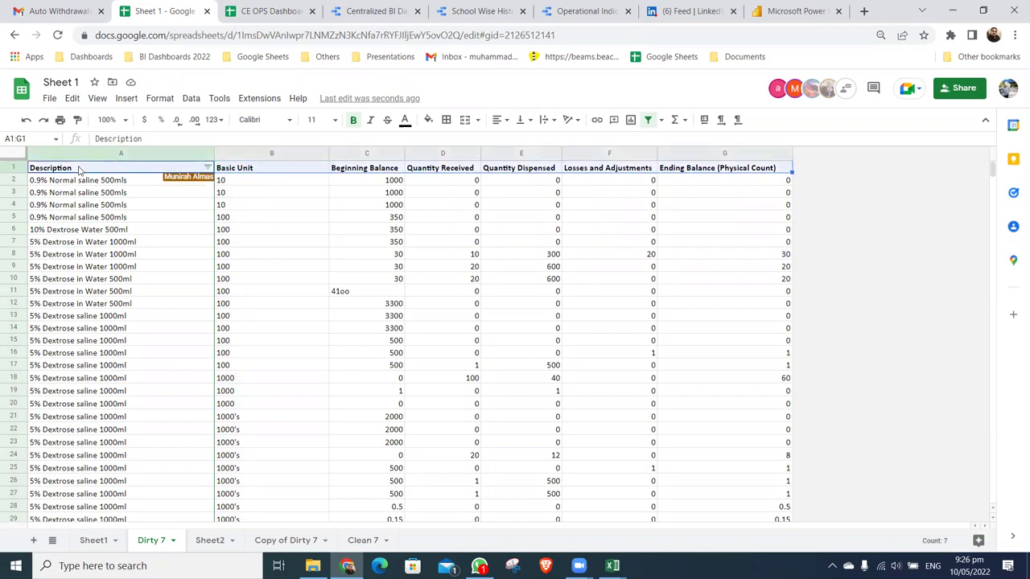
{"action": "key", "text": "ctrl+shift+Down"}
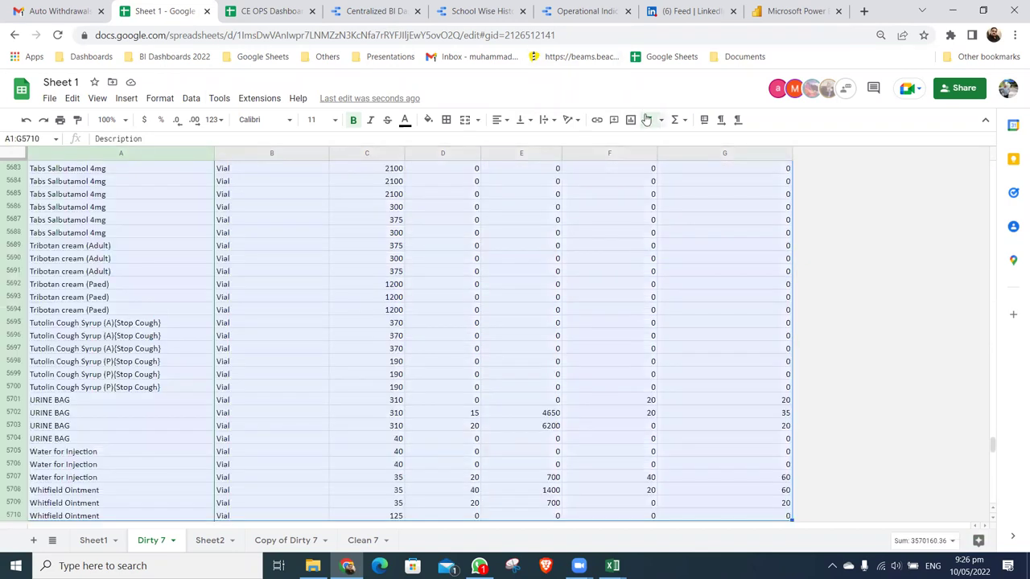
{"action": "left_click", "coordinate": [646, 120]}
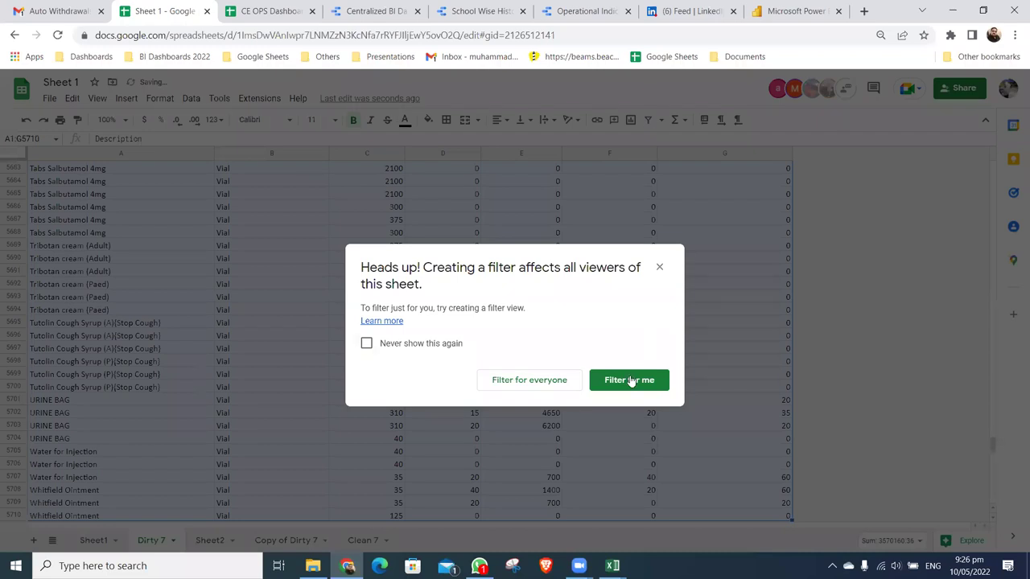
{"action": "left_click", "coordinate": [581, 385]}
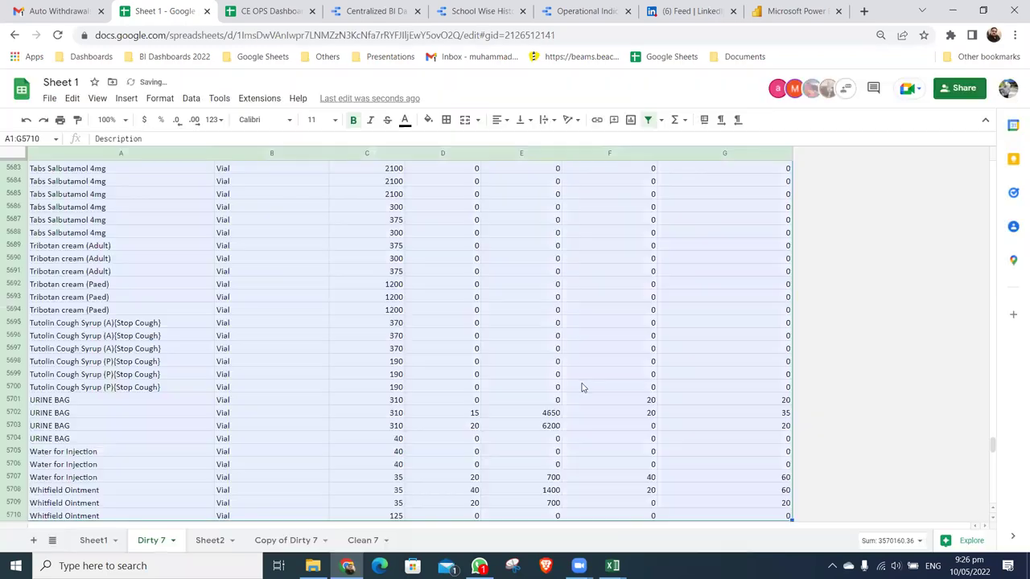
{"action": "left_click", "coordinate": [359, 285]}
Browse the Basic Unit values and review column B's filter list without changing it
{"action": "key", "text": "ctrl+Up"}
{"action": "key", "text": "ctrl+Left"}
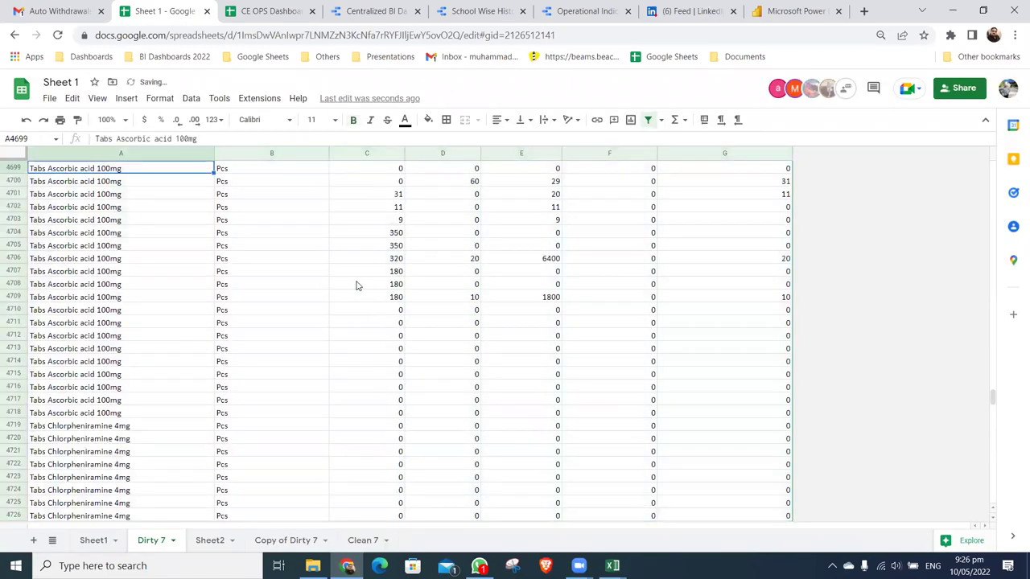
{"action": "key", "text": "Right"}
{"action": "key", "text": "ctrl+Down"}
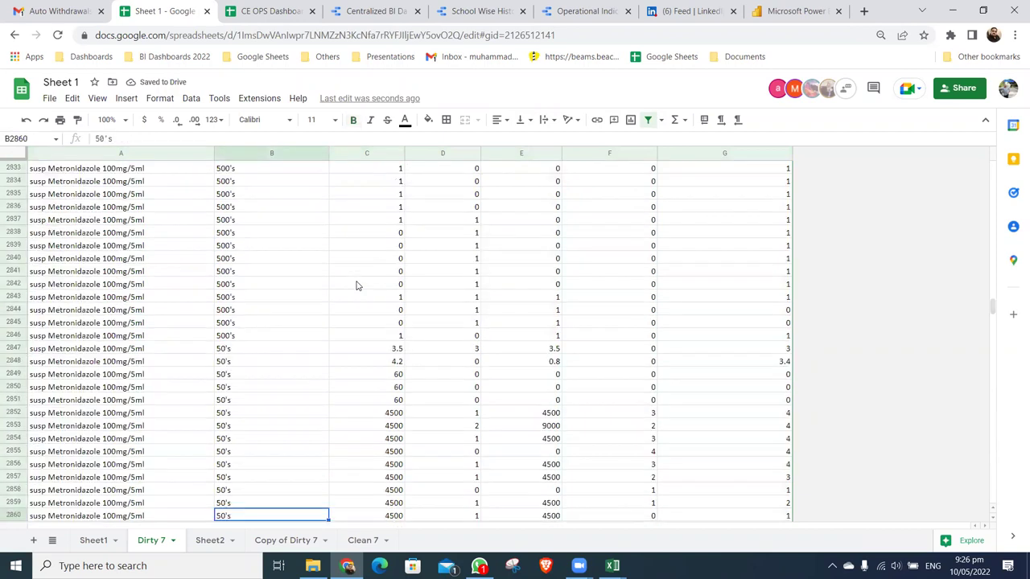
{"action": "key", "text": "ctrl+Down"}
{"action": "key", "text": "Down"}
{"action": "key", "text": "Down"}
{"action": "key", "text": "Down"}
{"action": "key", "text": "Down"}
{"action": "key", "text": "Down"}
{"action": "key", "text": "Down"}
{"action": "key", "text": "Down"}
{"action": "key", "text": "Down"}
{"action": "key", "text": "Down"}
{"action": "key", "text": "Down"}
{"action": "key", "text": "Down"}
{"action": "key", "text": "Down"}
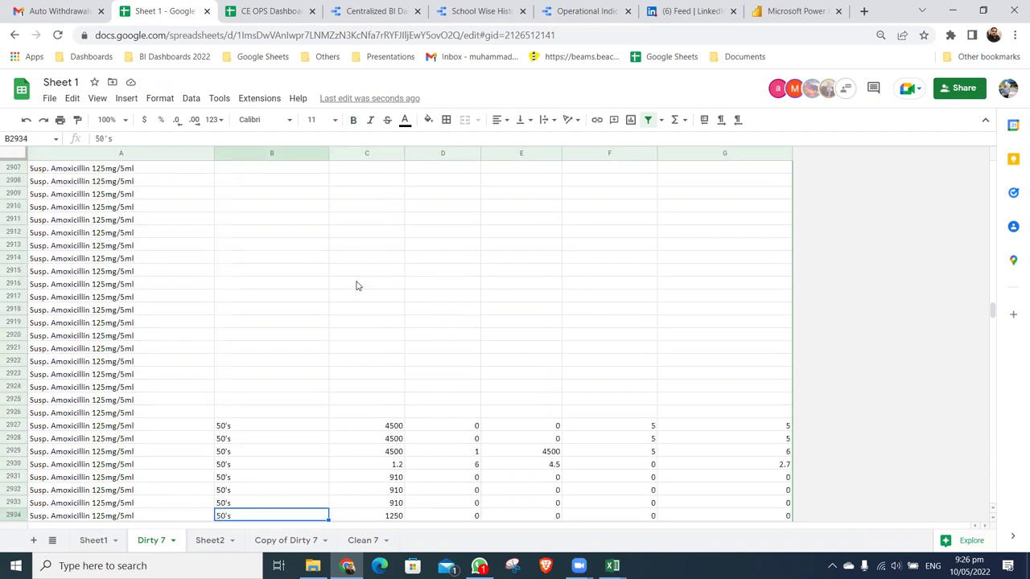
{"action": "key", "text": "ctrl+Up"}
{"action": "key", "text": "ctrl+Up"}
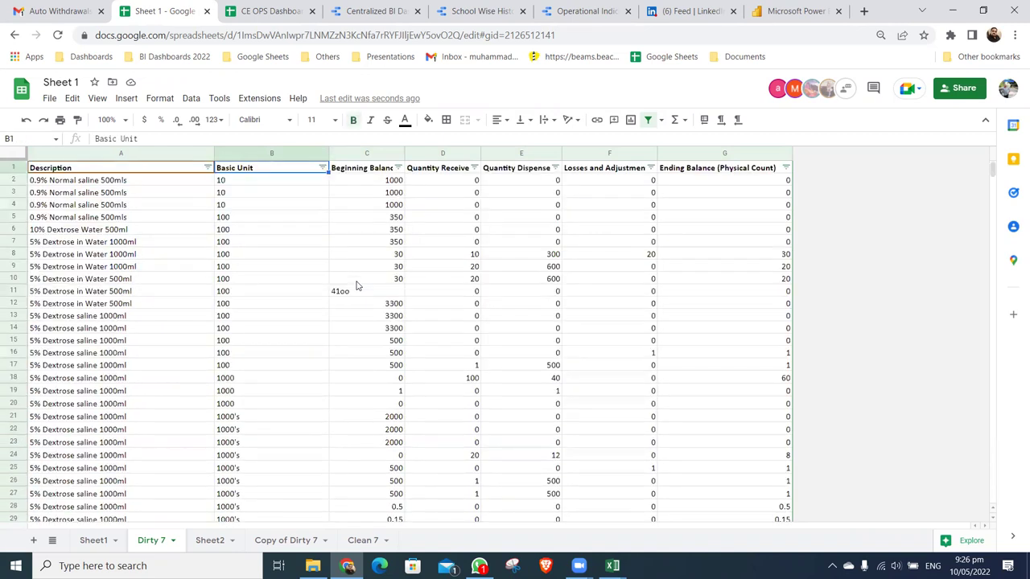
{"action": "left_click", "coordinate": [322, 168]}
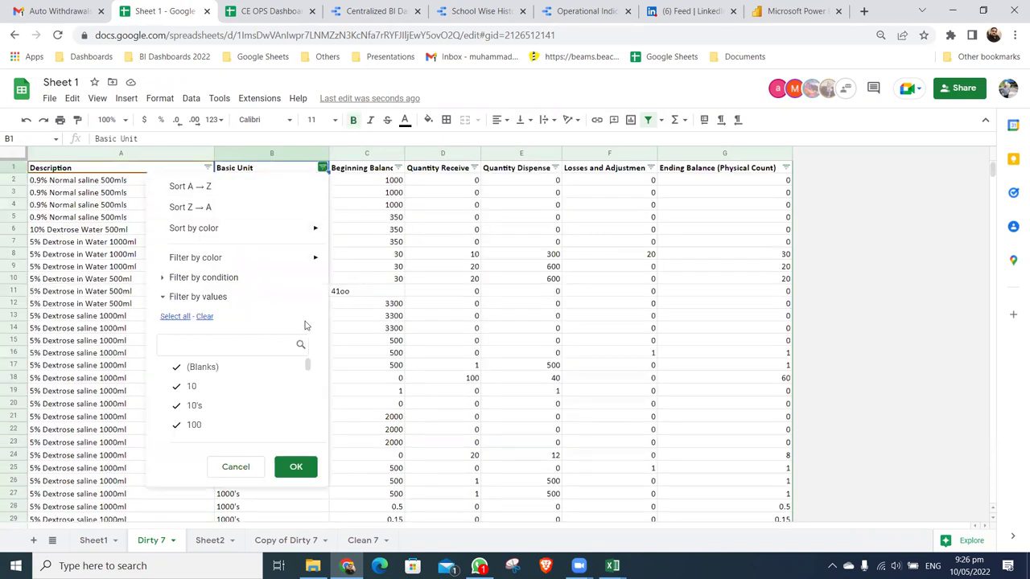
{"action": "left_click_drag", "start_coordinate": [307, 364], "coordinate": [306, 428]}
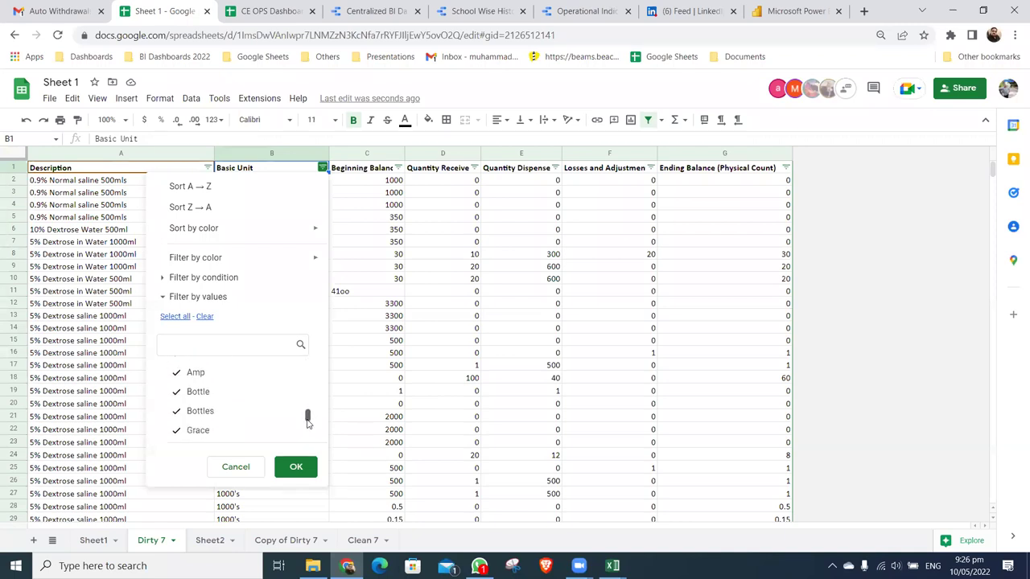
{"action": "left_click", "coordinate": [295, 468]}
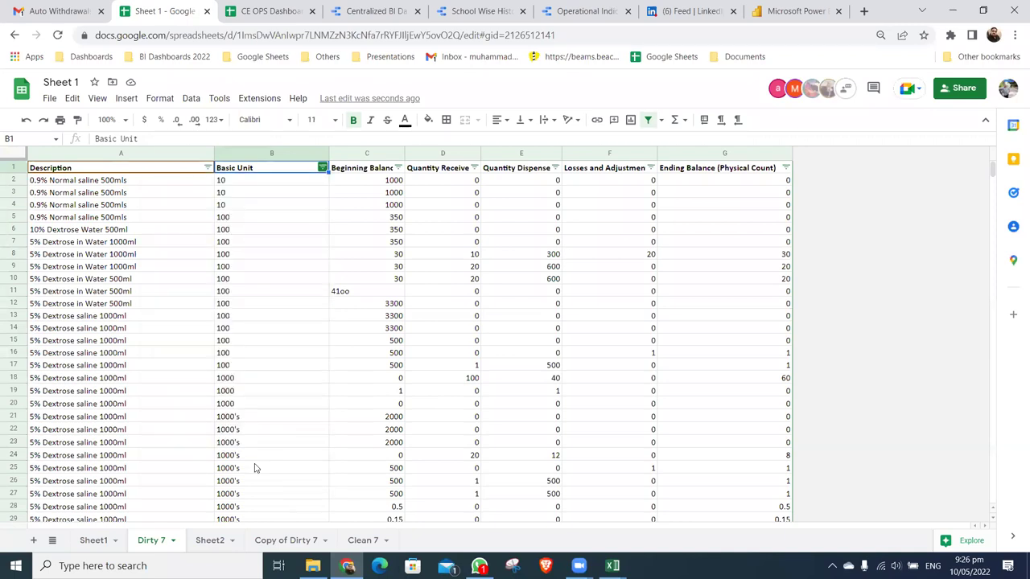
{"action": "left_click", "coordinate": [287, 157]}
Review the Cleanup suggestions' trim-whitespace items, jumping to the I.V Cannula cell A1104
{"action": "left_click", "coordinate": [190, 98]}
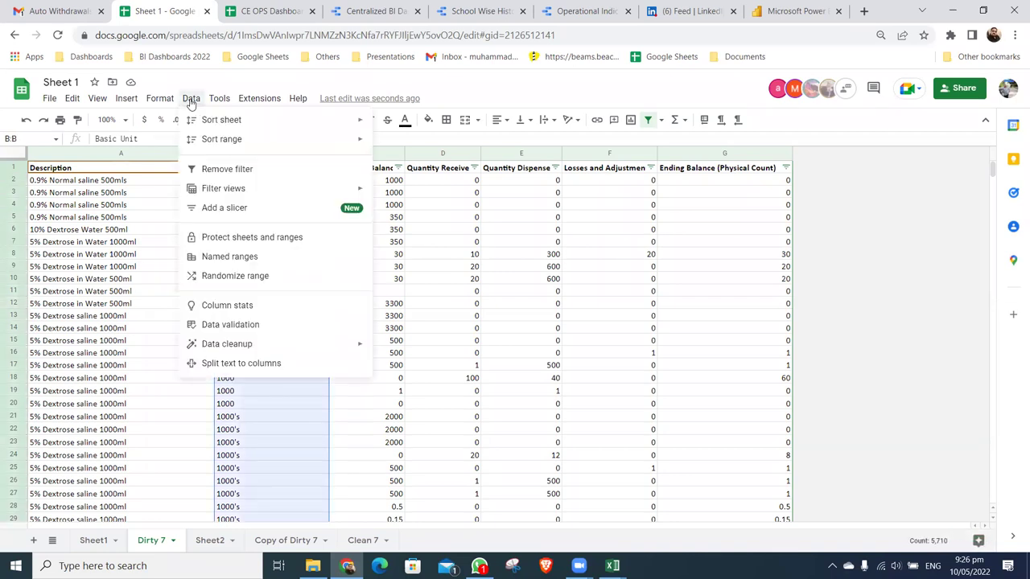
{"action": "mouse_move", "coordinate": [321, 341]}
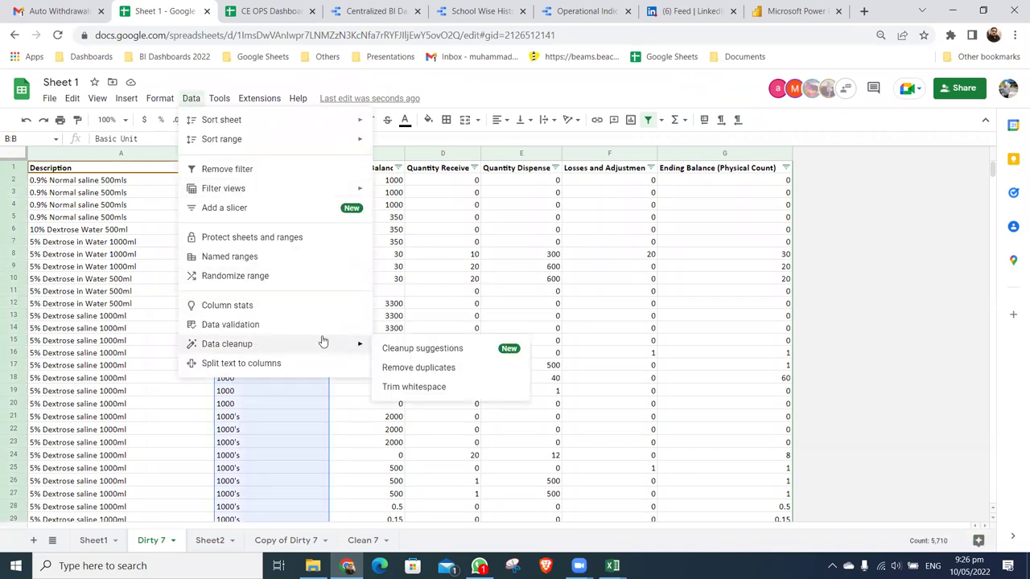
{"action": "left_click", "coordinate": [437, 354]}
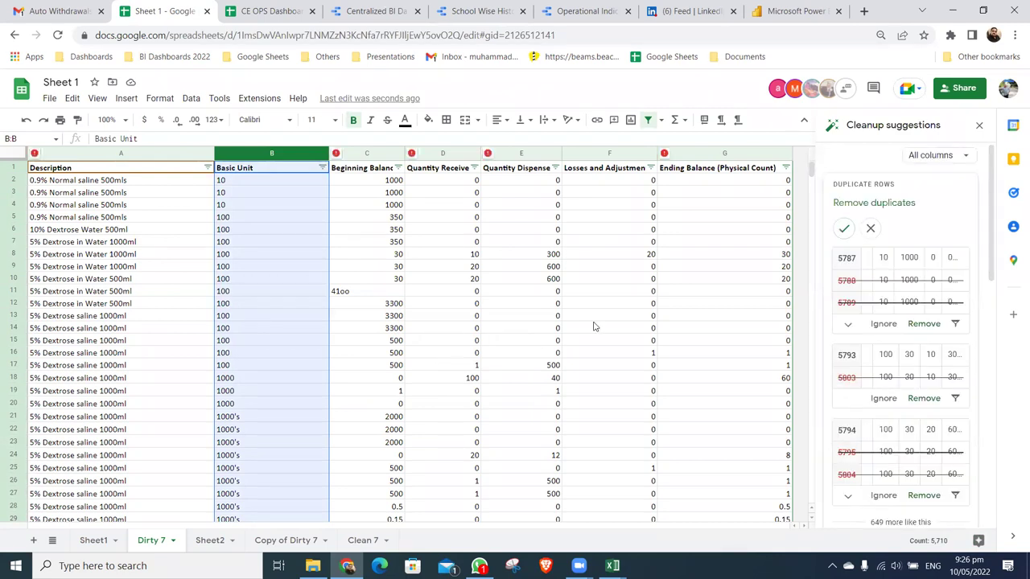
{"action": "mouse_move", "coordinate": [878, 289]}
{"action": "left_click_drag", "start_coordinate": [991, 193], "coordinate": [999, 346]}
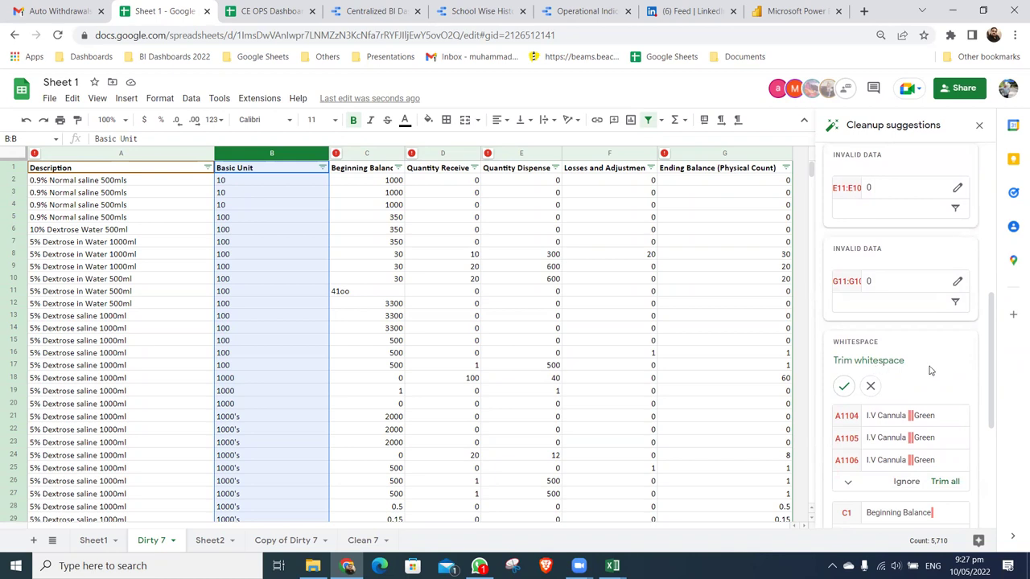
{"action": "left_click_drag", "start_coordinate": [996, 358], "coordinate": [993, 196]}
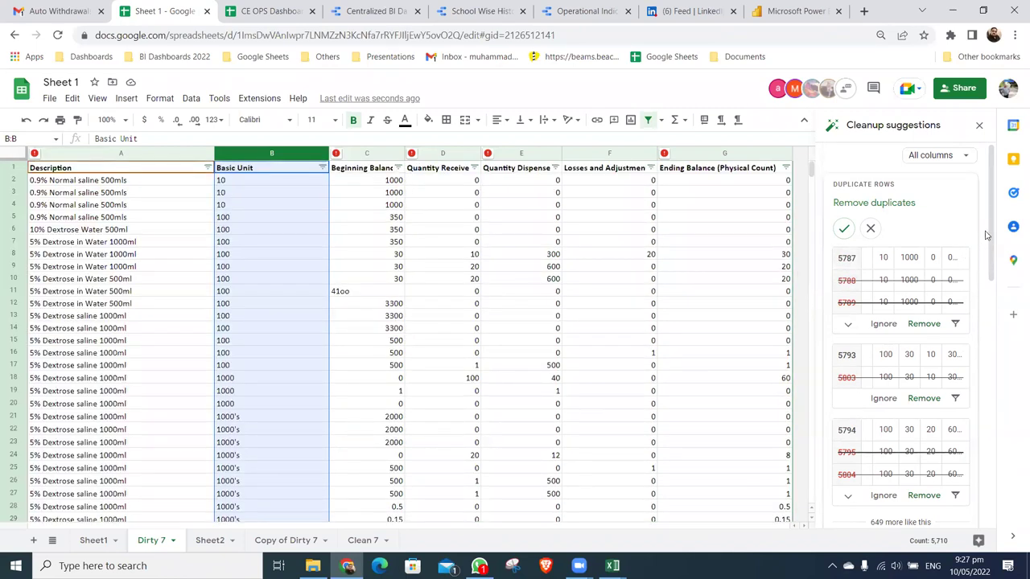
{"action": "left_click_drag", "start_coordinate": [994, 238], "coordinate": [989, 294]}
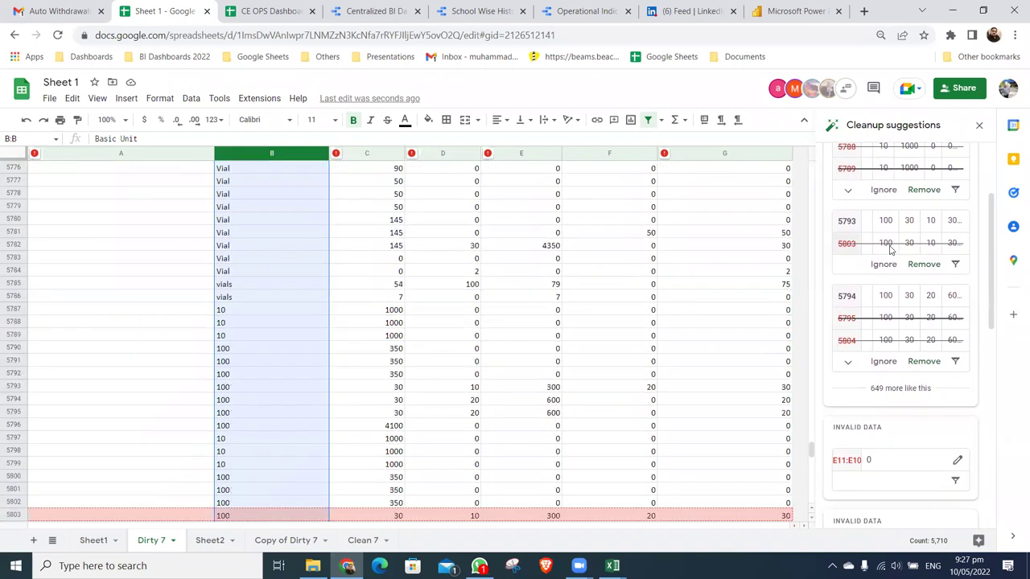
{"action": "left_click_drag", "start_coordinate": [996, 266], "coordinate": [989, 317]}
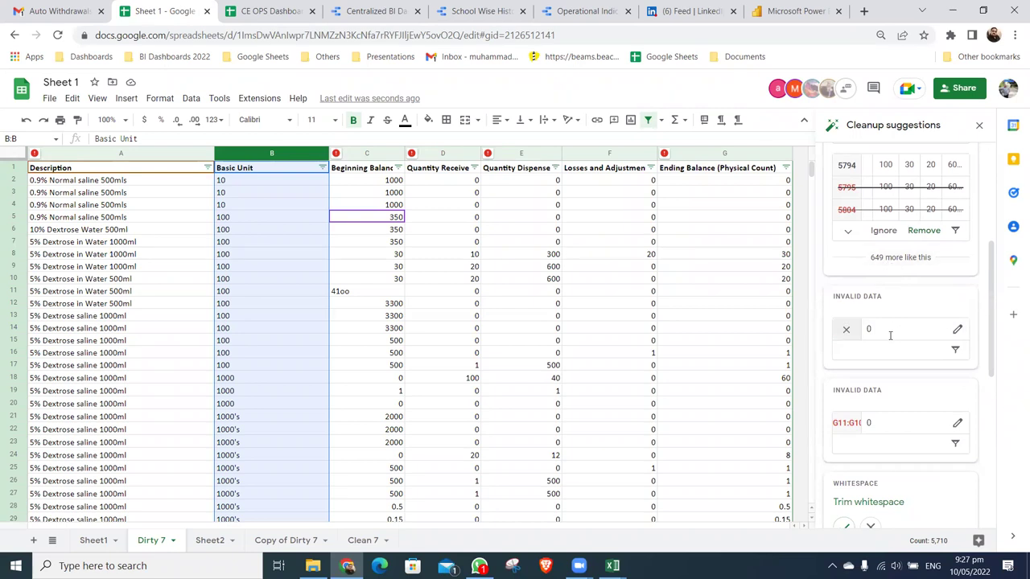
{"action": "left_click_drag", "start_coordinate": [993, 314], "coordinate": [993, 369]}
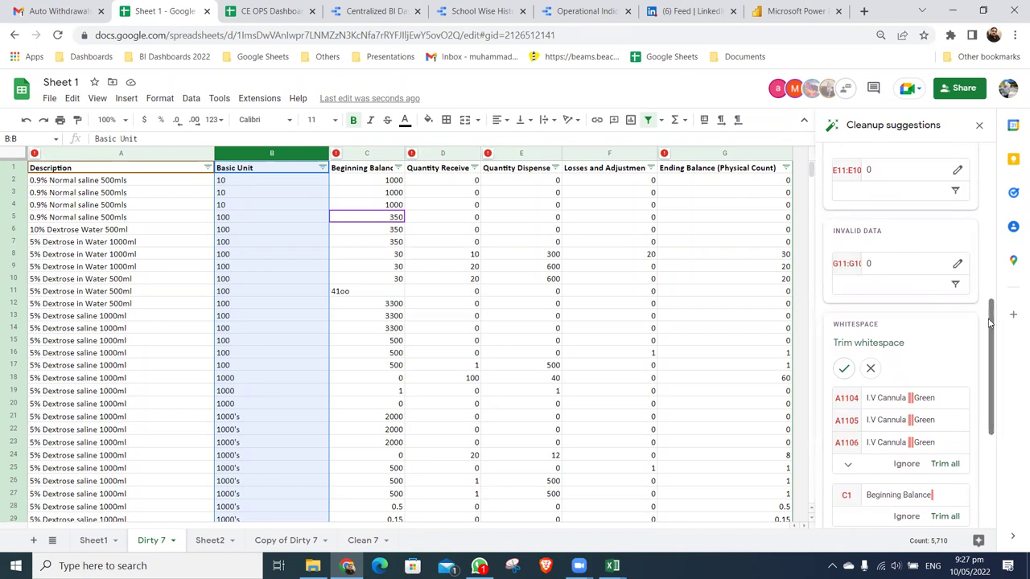
{"action": "left_click_drag", "start_coordinate": [989, 322], "coordinate": [991, 368]}
{"action": "left_click", "coordinate": [847, 283]}
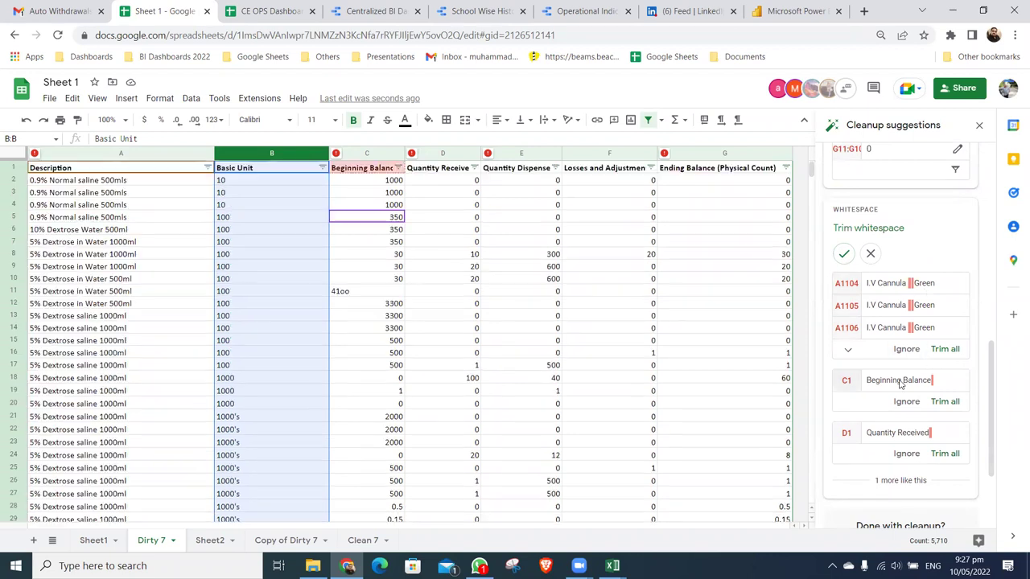
{"action": "scroll", "coordinate": [992, 367], "scroll_direction": "down", "scroll_amount": 3}
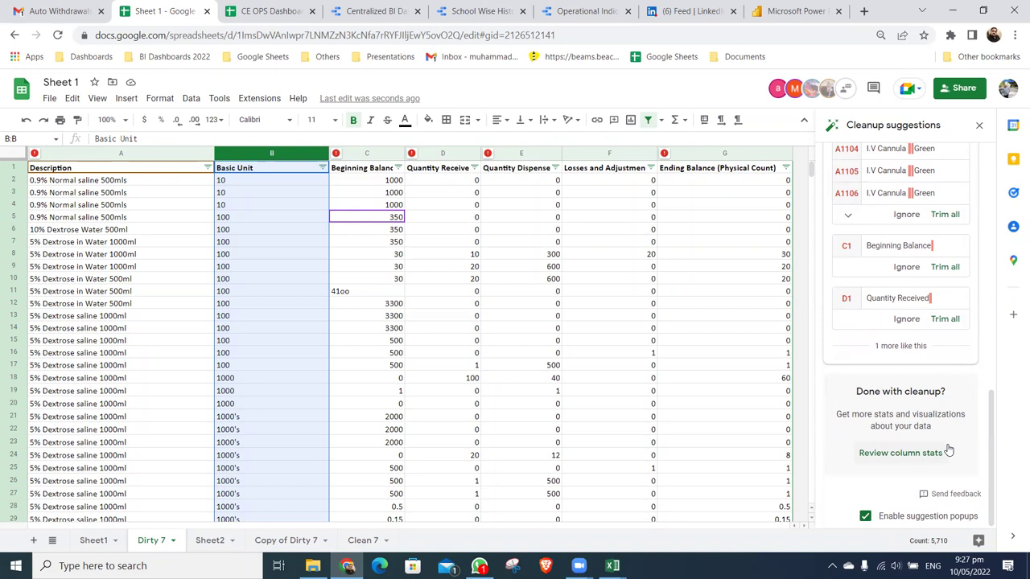
Close the cleanup panel and insert an empty column before Beginning Balance
{"action": "left_click", "coordinate": [979, 129]}
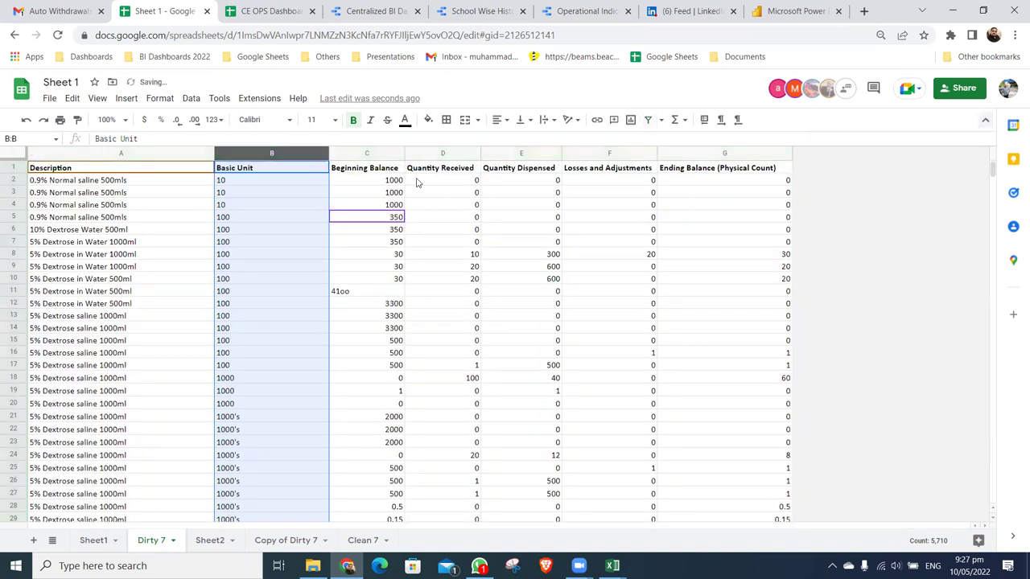
{"action": "left_click", "coordinate": [342, 151]}
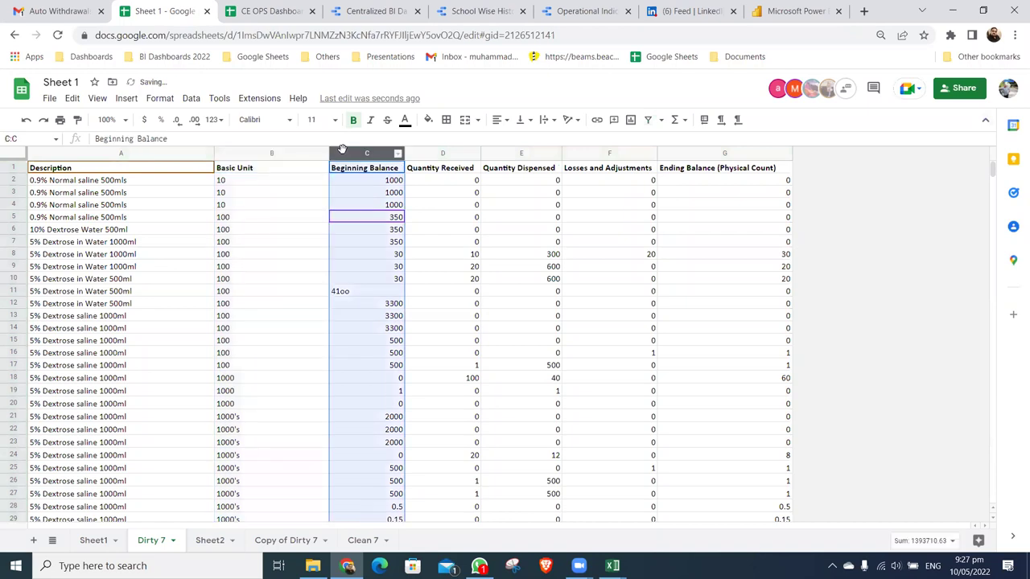
{"action": "left_click", "coordinate": [294, 153]}
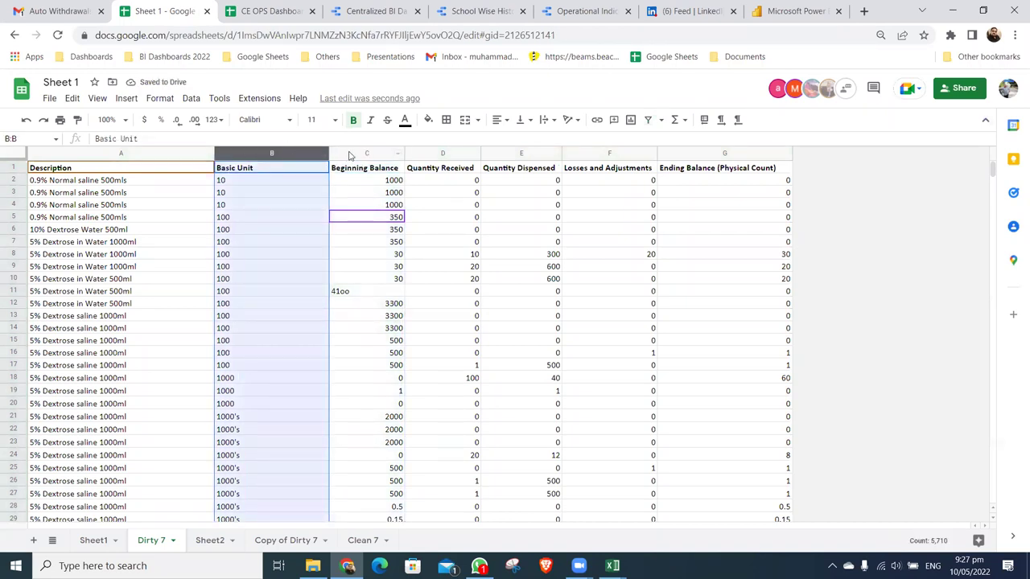
{"action": "left_click", "coordinate": [348, 152]}
{"action": "right_click", "coordinate": [349, 151]}
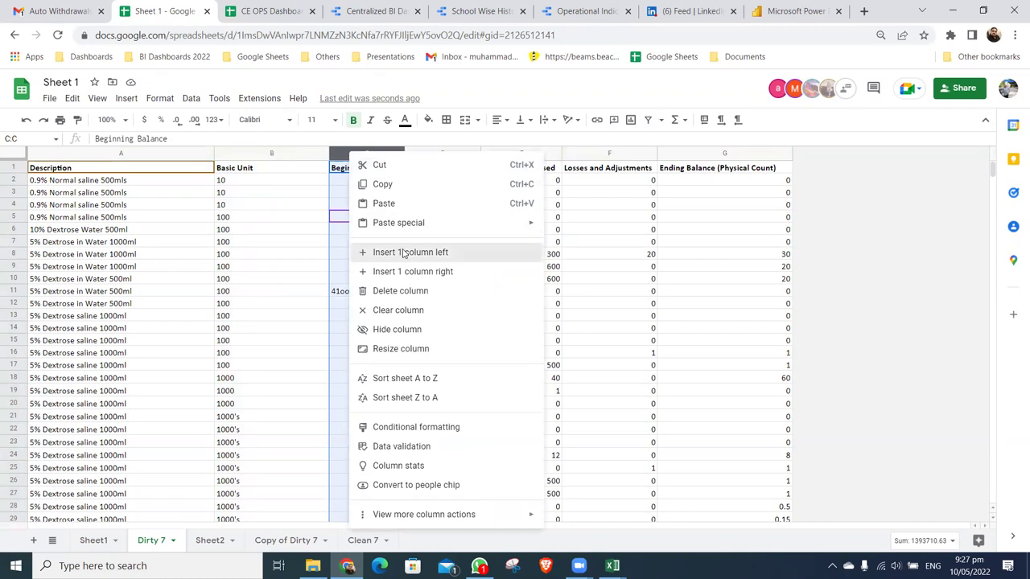
{"action": "left_click", "coordinate": [403, 253]}
Split the Basic Unit column into columns with the separator set to Detect automatically
{"action": "left_click", "coordinate": [287, 153]}
{"action": "left_click", "coordinate": [195, 101]}
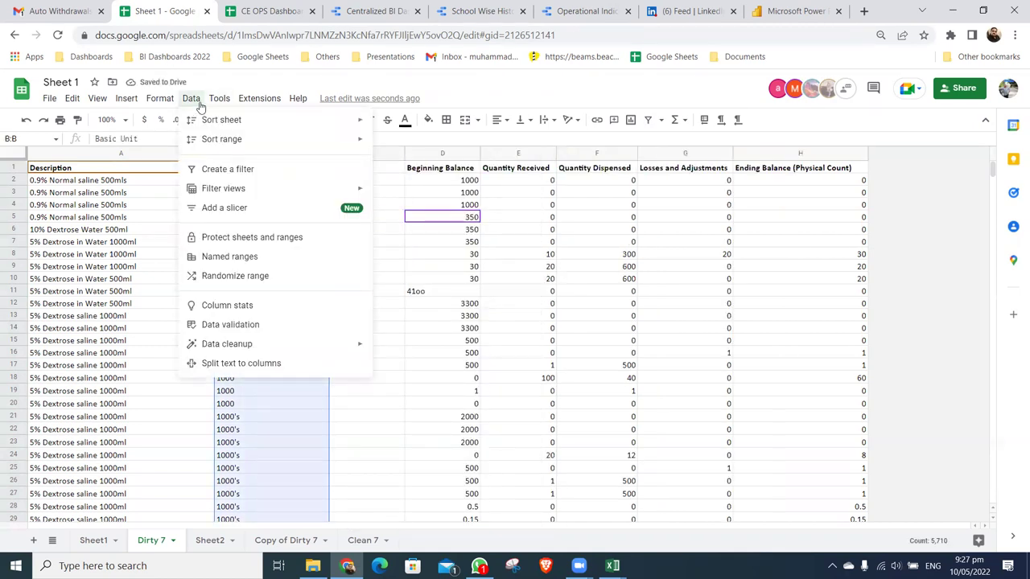
{"action": "left_click", "coordinate": [262, 370]}
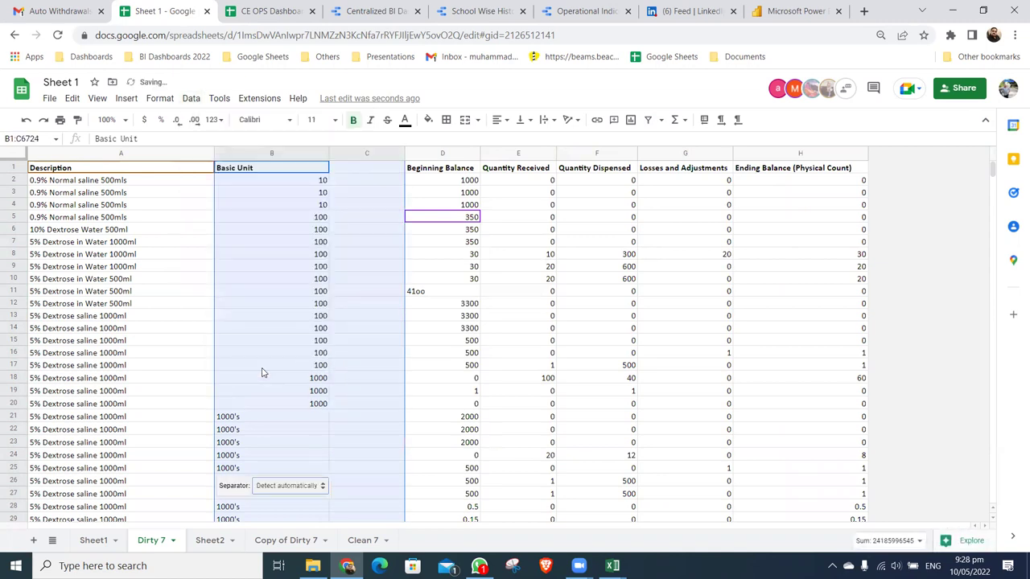
{"action": "left_click", "coordinate": [323, 487]}
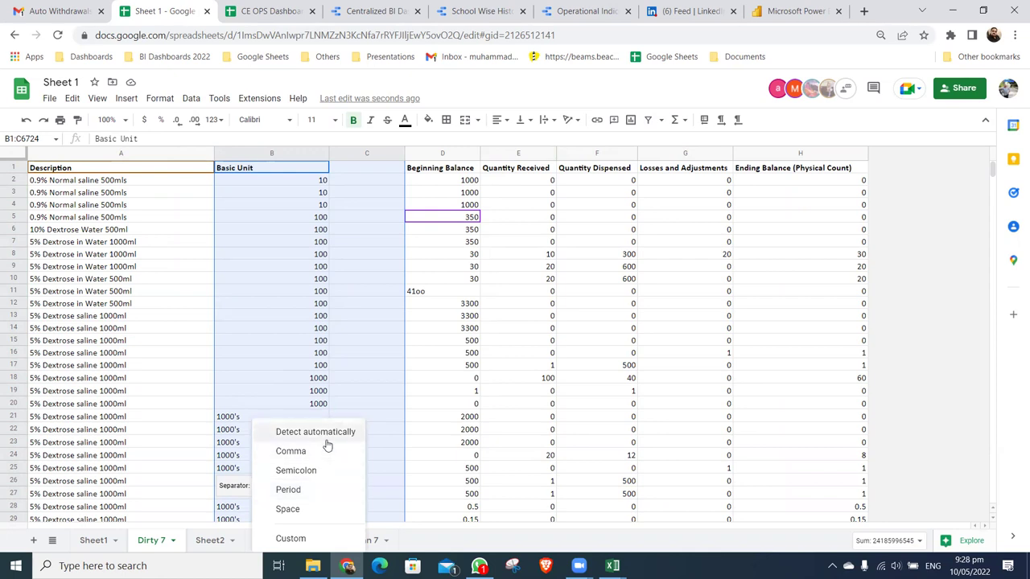
{"action": "left_click", "coordinate": [329, 435]}
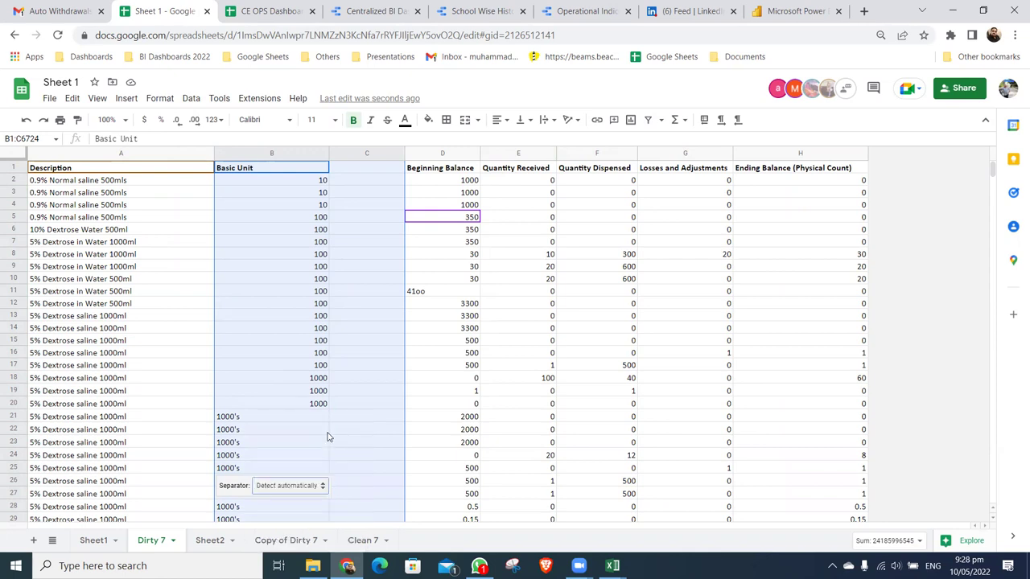
{"action": "left_click", "coordinate": [369, 315]}
Scan down the split Basic Unit values to the end of the data and back
{"action": "key", "text": "Left"}
{"action": "key", "text": "Down"}
{"action": "key", "text": "Down"}
{"action": "key", "text": "Down"}
{"action": "key", "text": "Down"}
{"action": "key", "text": "Down"}
{"action": "key", "text": "Down"}
{"action": "key", "text": "Down"}
{"action": "key", "text": "Down"}
{"action": "key", "text": "Down"}
{"action": "key", "text": "Down"}
{"action": "key", "text": "Down"}
{"action": "key", "text": "Down"}
{"action": "key", "text": "Down"}
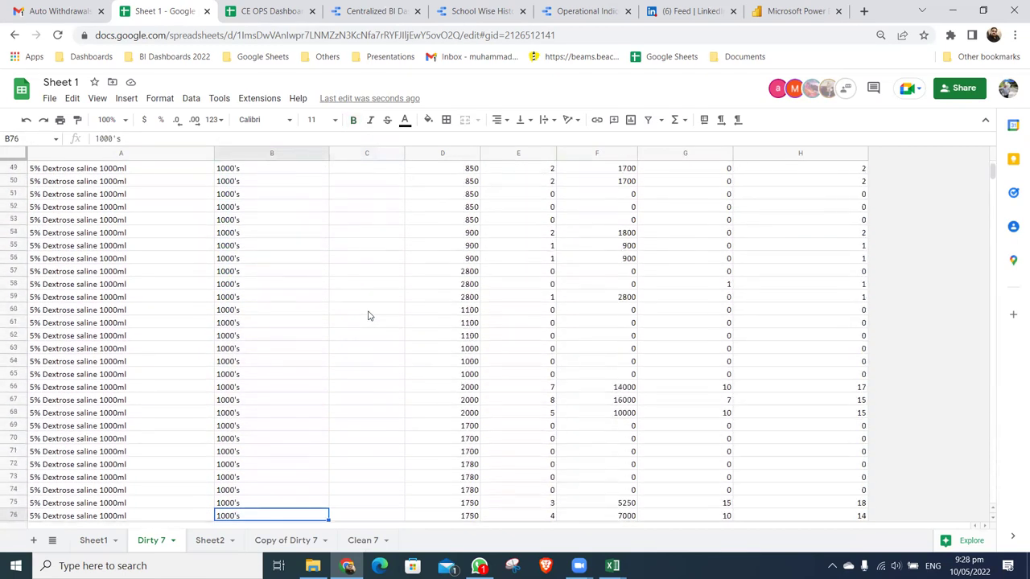
{"action": "key", "text": "Down"}
{"action": "key", "text": "Down"}
{"action": "key", "text": "Down"}
{"action": "key", "text": "Down"}
{"action": "key", "text": "Down"}
{"action": "key", "text": "Down"}
{"action": "key", "text": "Down"}
{"action": "key", "text": "Down"}
{"action": "key", "text": "Down"}
{"action": "key", "text": "Down"}
{"action": "key", "text": "Down"}
{"action": "key", "text": "Down"}
{"action": "key", "text": "Down"}
{"action": "key", "text": "Down"}
{"action": "key", "text": "Down"}
{"action": "key", "text": "Down"}
{"action": "key", "text": "Down"}
{"action": "key", "text": "Down"}
{"action": "key", "text": "Down"}
{"action": "key", "text": "Down"}
{"action": "key", "text": "Down"}
{"action": "key", "text": "Down"}
{"action": "key", "text": "Down"}
{"action": "key", "text": "Down"}
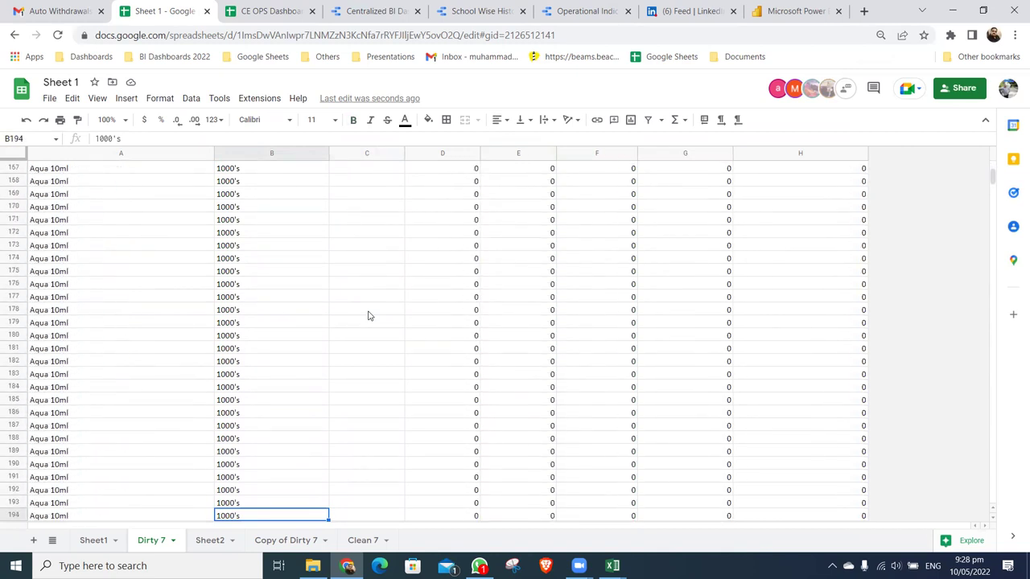
{"action": "key", "text": "ctrl+Down"}
{"action": "key", "text": "Down"}
{"action": "key", "text": "Down"}
{"action": "key", "text": "Down"}
{"action": "key", "text": "Down"}
{"action": "key", "text": "ctrl+Up"}
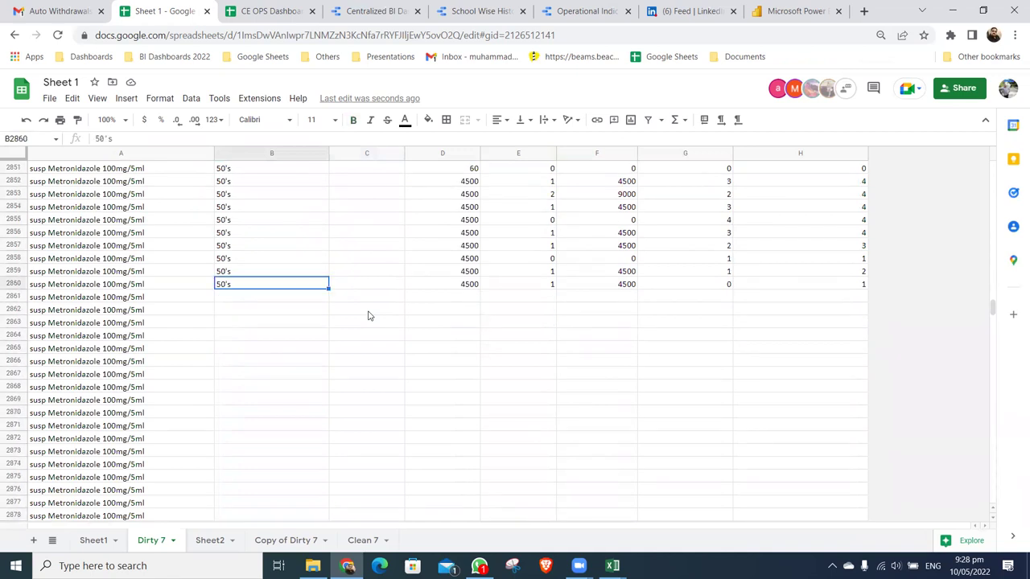
{"action": "key", "text": "ctrl+Up"}
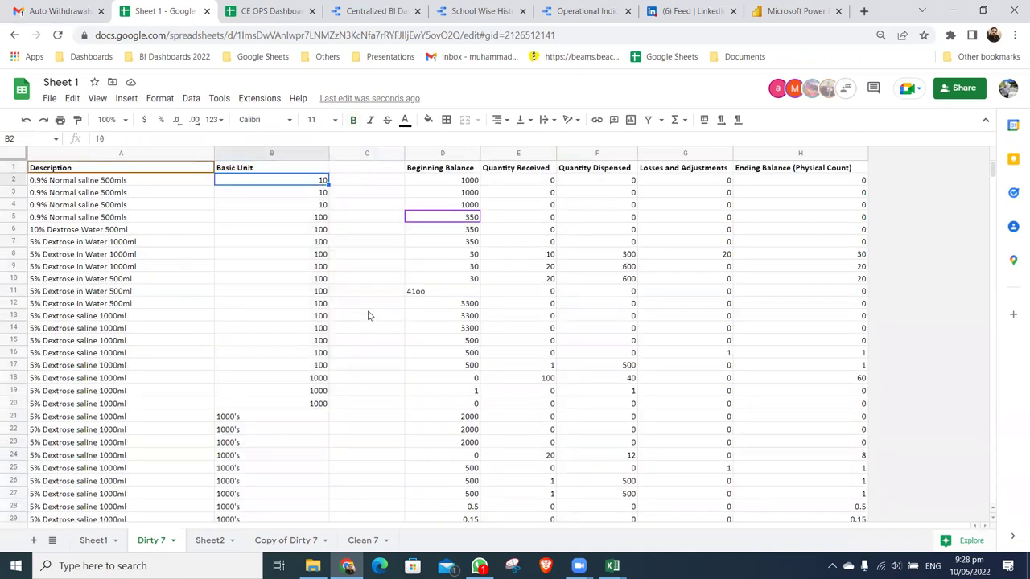
Select the whole table from A1 across to column H and down to row 6724
{"action": "left_click", "coordinate": [110, 169]}
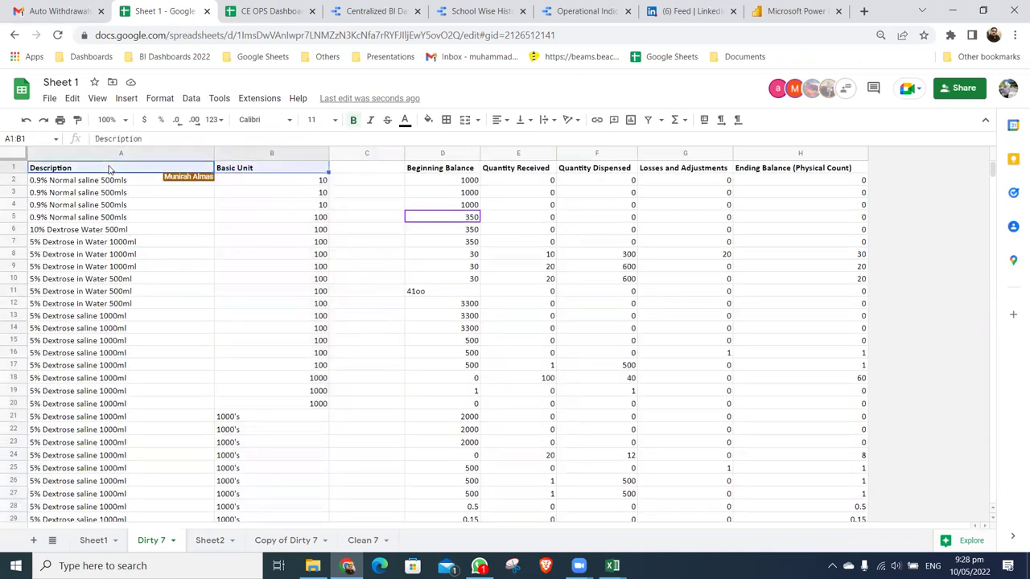
{"action": "key", "text": "ctrl+shift+Down"}
{"action": "key", "text": "ctrl+shift+Up"}
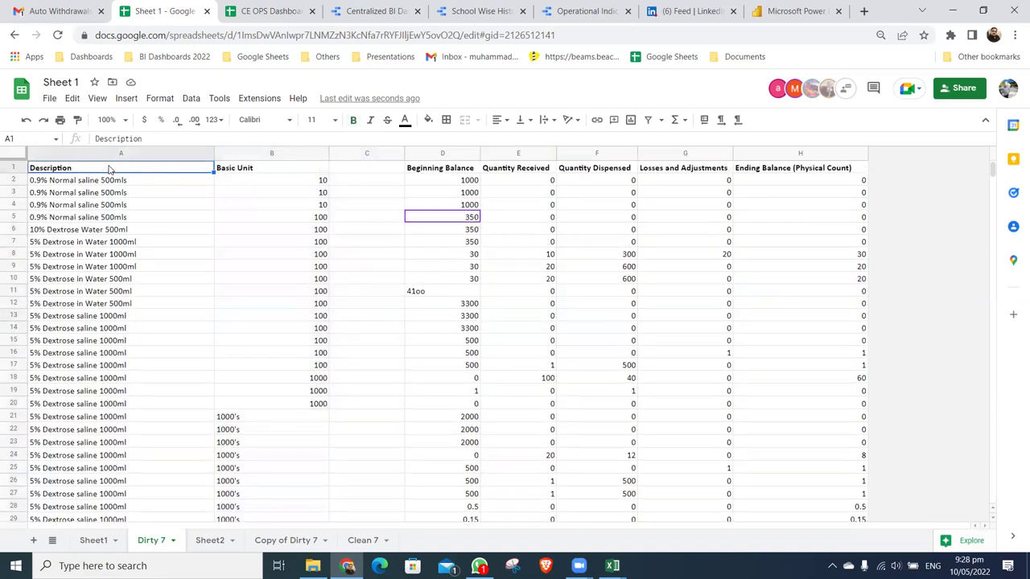
{"action": "key", "text": "ctrl+shift+Right"}
{"action": "key", "text": "ctrl+shift+Right"}
{"action": "key", "text": "ctrl+shift+Right"}
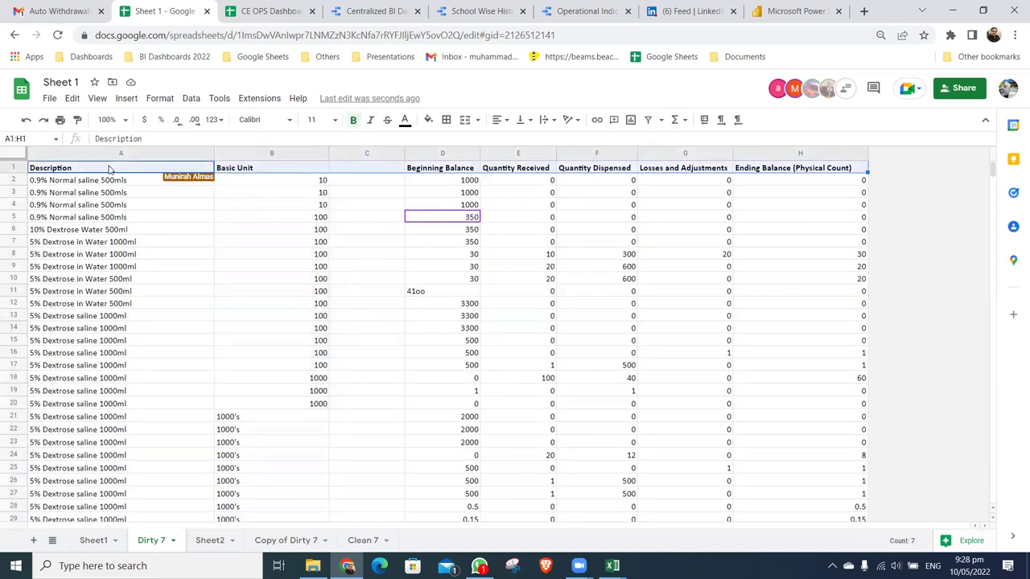
{"action": "key", "text": "ctrl+shift+Down"}
{"action": "scroll", "coordinate": [110, 169], "scroll_direction": "down", "scroll_amount": 5}
{"action": "key", "text": "shift+Up"}
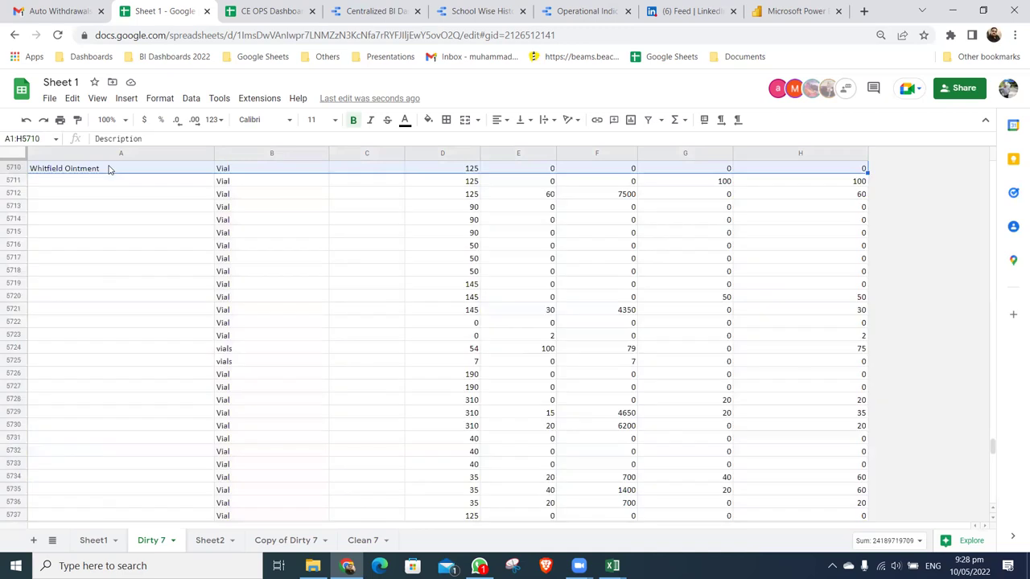
{"action": "key", "text": "ctrl+shift+Down"}
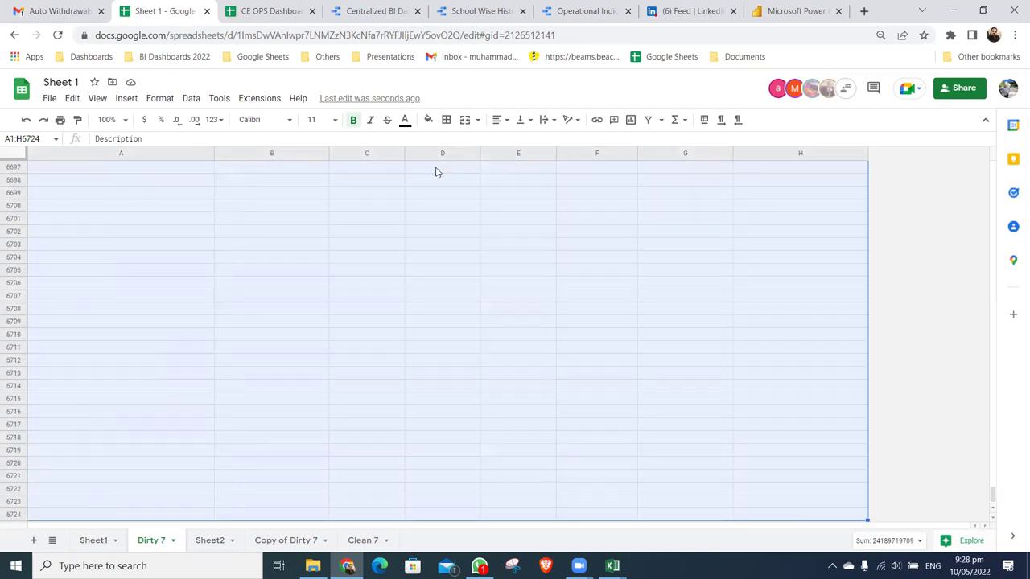
Add a filter for everyone on A1:H6724 and review the Basic Unit filter values without changing them
{"action": "left_click", "coordinate": [649, 119]}
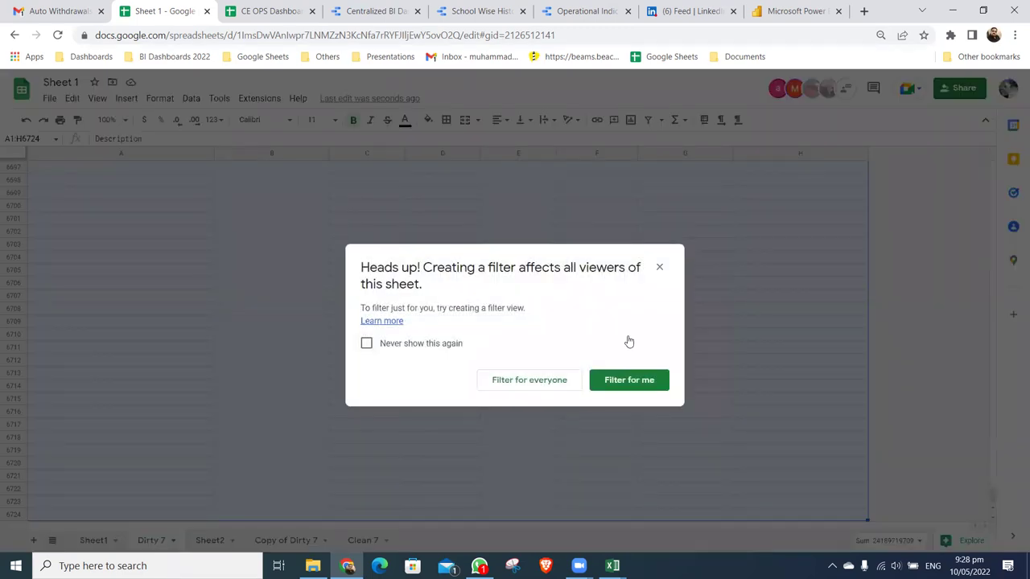
{"action": "left_click", "coordinate": [527, 390]}
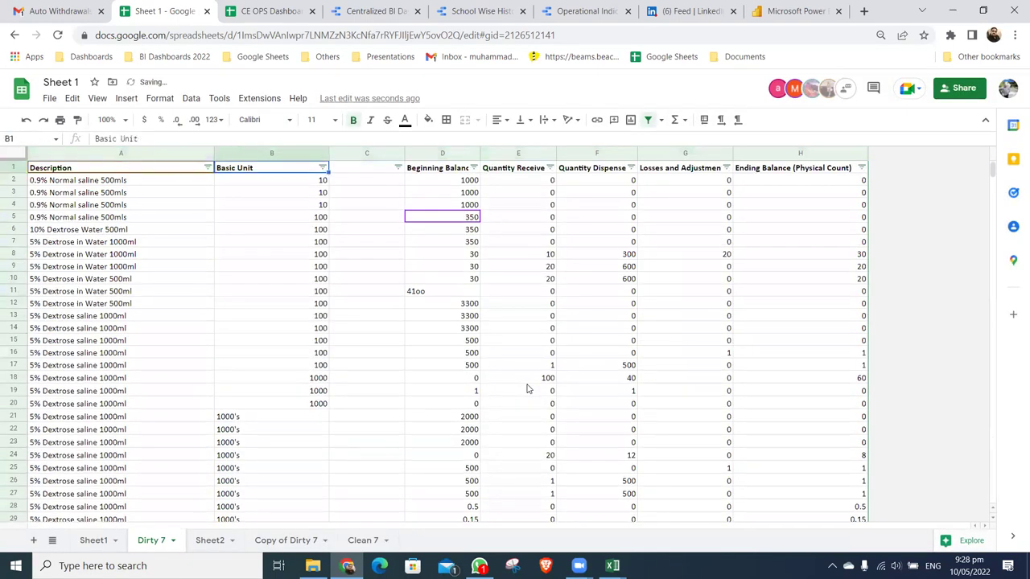
{"action": "left_click", "coordinate": [323, 168]}
{"action": "left_click_drag", "start_coordinate": [308, 363], "coordinate": [306, 427]}
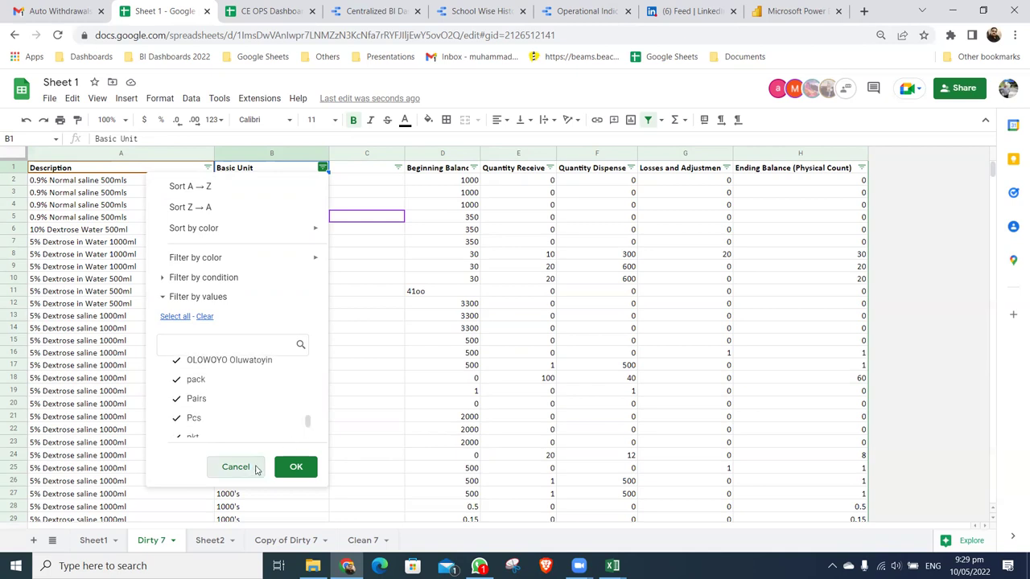
{"action": "left_click", "coordinate": [254, 469]}
Begin a formula with = in cell C2, beside the Basic Unit values
{"action": "left_click", "coordinate": [326, 254]}
{"action": "key", "text": "Up"}
{"action": "key", "text": "Up"}
{"action": "key", "text": "Up"}
{"action": "key", "text": "Up"}
{"action": "key", "text": "Up"}
{"action": "key", "text": "Right"}
{"action": "key", "text": "Up"}
{"action": "type", "text": "="}
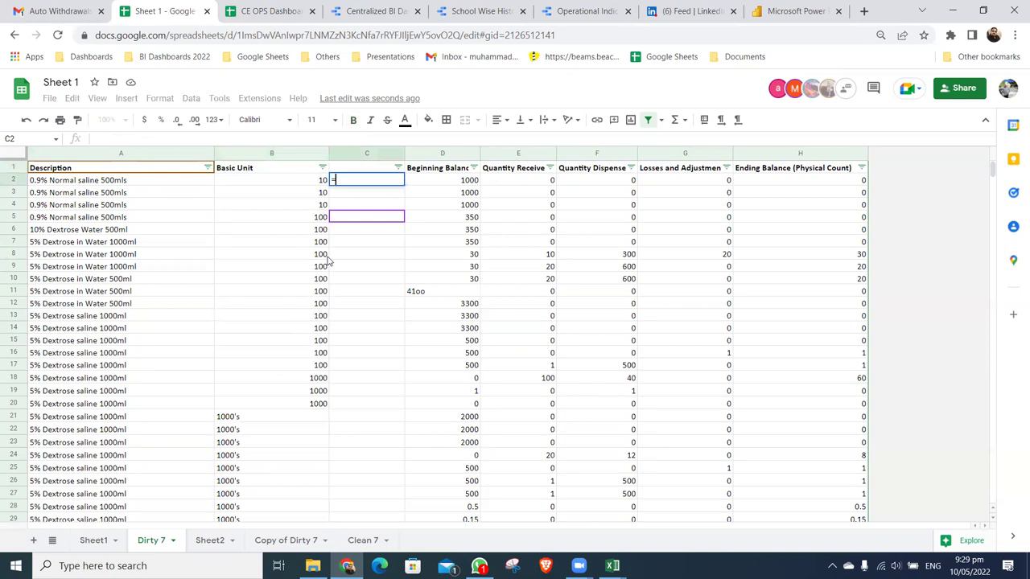
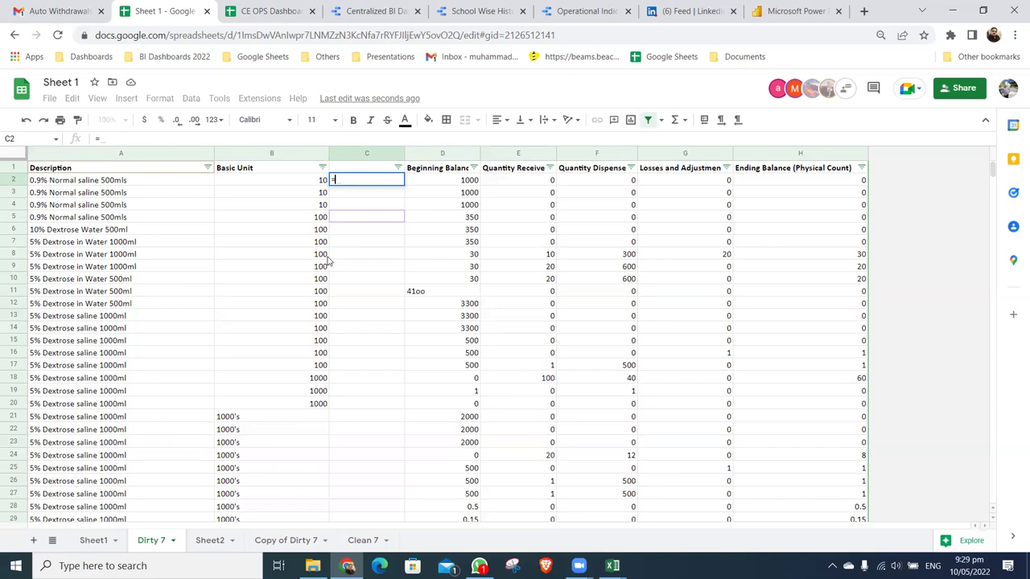
Cancel the unfinished C2 entry and centre-align column B (Basic Unit) on the Dirty 7 sheet
{"action": "key", "text": "Escape"}
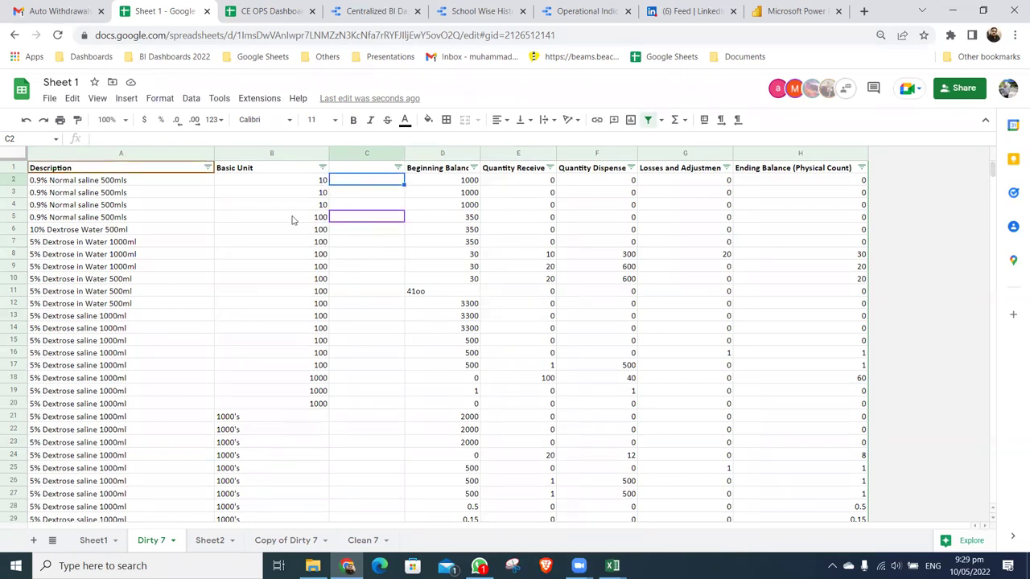
{"action": "left_click", "coordinate": [290, 153]}
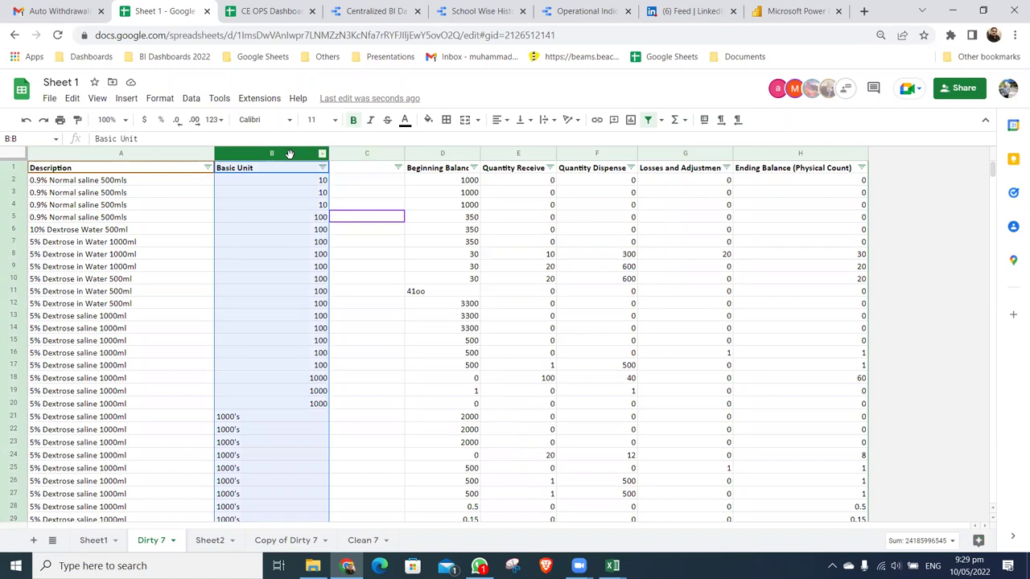
{"action": "left_click", "coordinate": [499, 120]}
{"action": "left_click", "coordinate": [513, 144]}
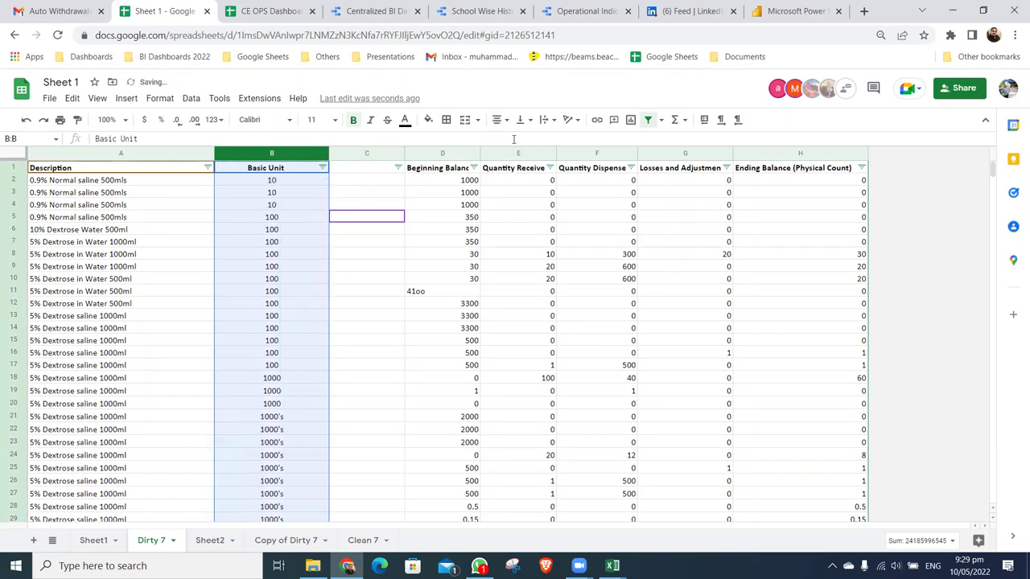
{"action": "left_click", "coordinate": [273, 218]}
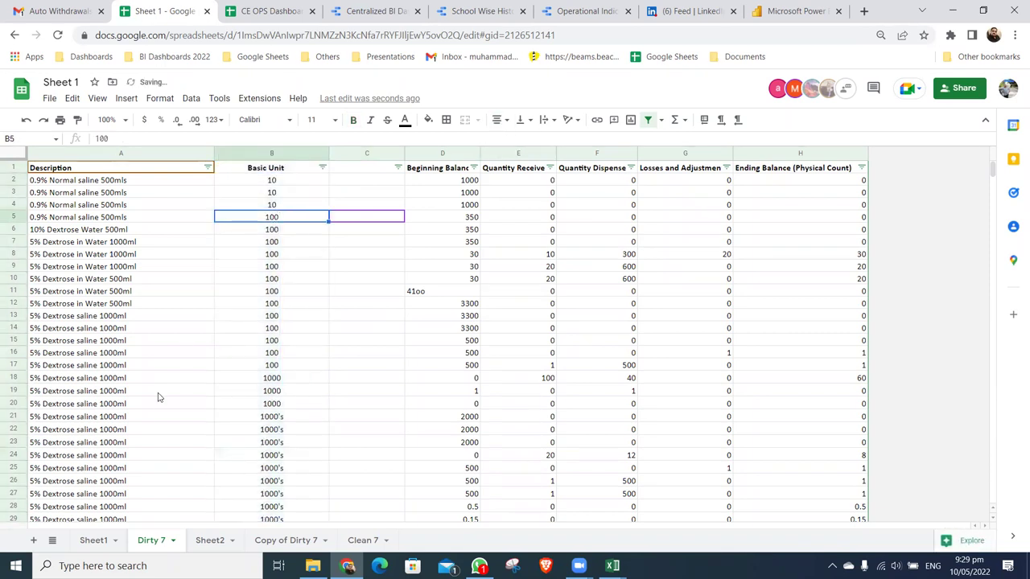
In Sheet1 cell E1, enter =UNIQUE('Dirty 7'!B:B) to list the distinct Basic Units
{"action": "left_click", "coordinate": [93, 540]}
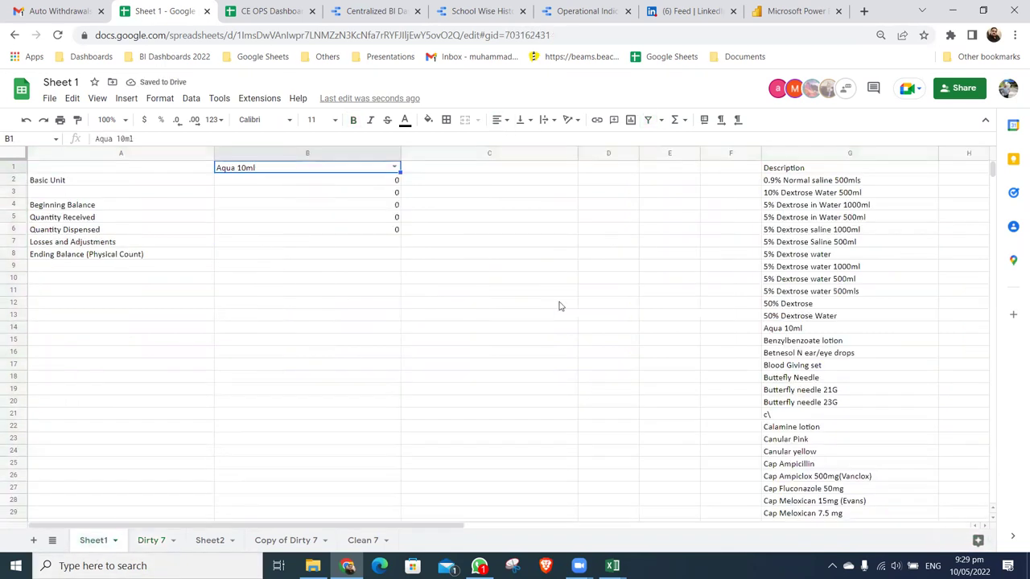
{"action": "left_click", "coordinate": [657, 169]}
{"action": "type", "text": "="}
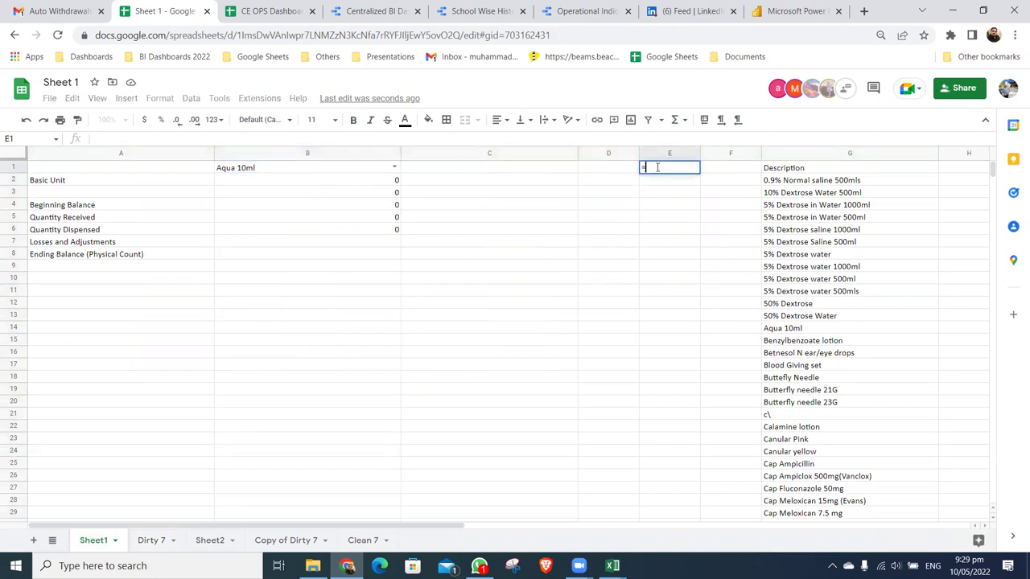
{"action": "type", "text": "uniq"}
{"action": "key", "text": "Tab"}
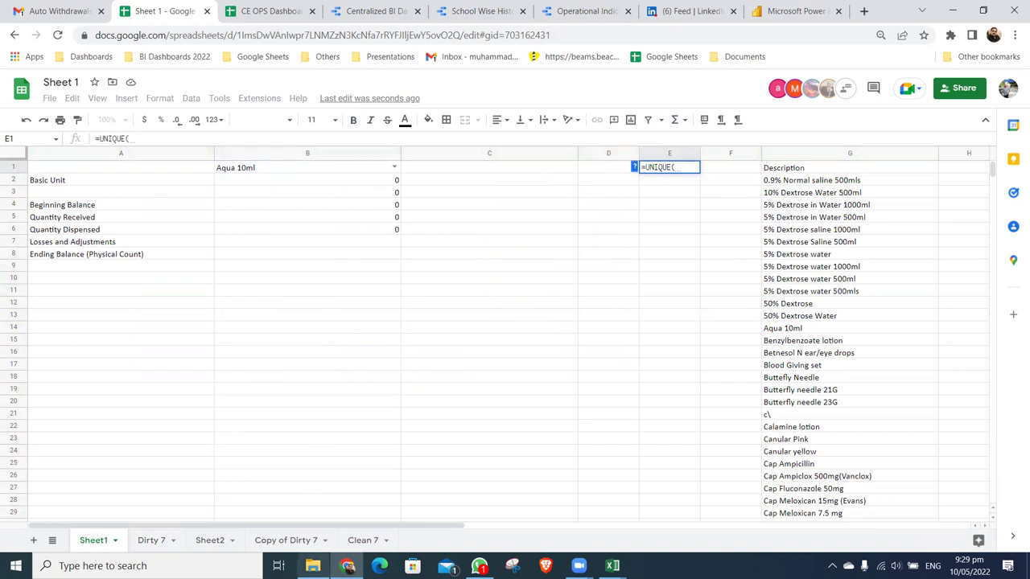
{"action": "left_click", "coordinate": [152, 547]}
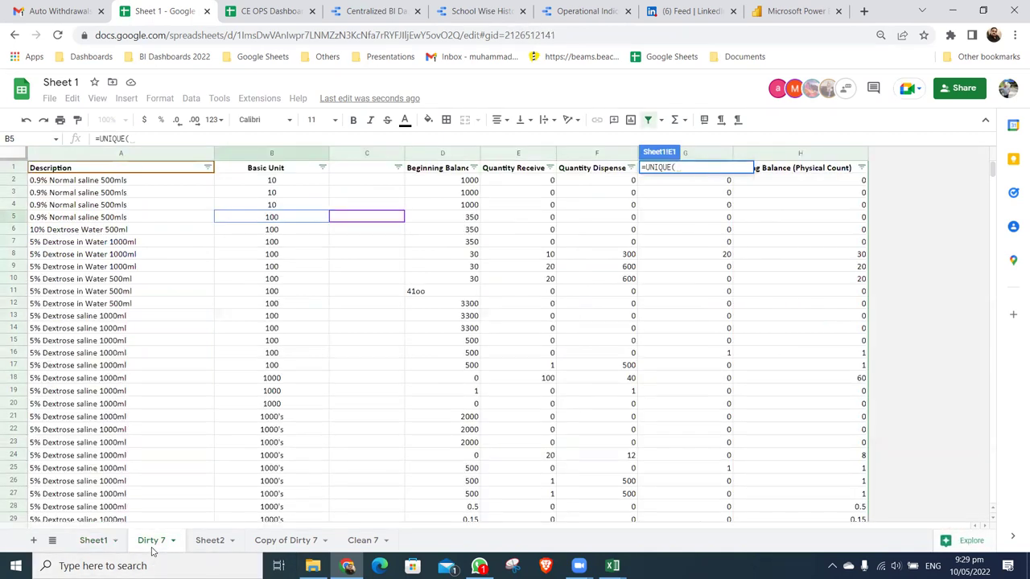
{"action": "left_click", "coordinate": [285, 156]}
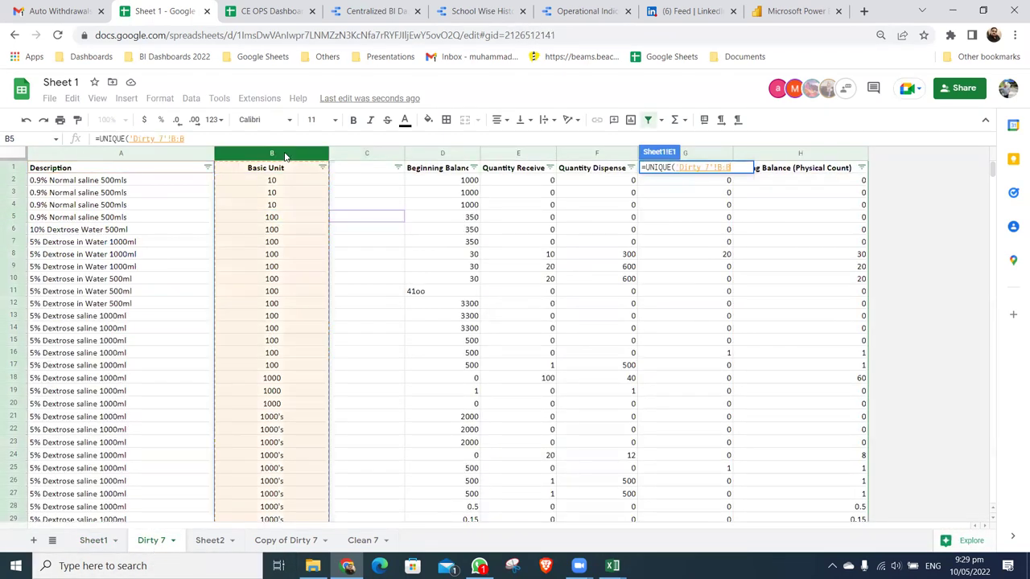
{"action": "key", "text": "Return"}
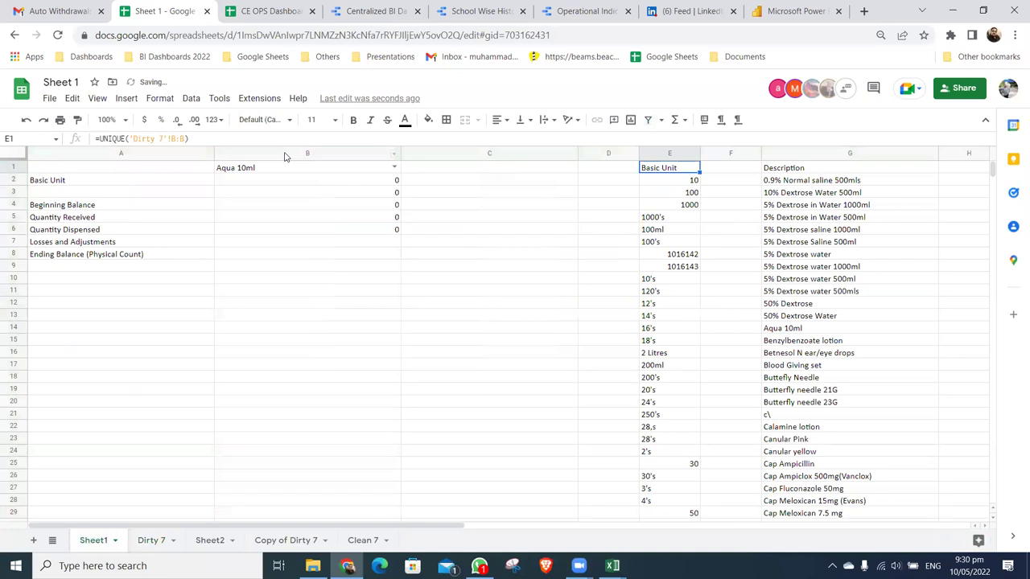
Select the resulting unique unit list in column E down to the last value, vials
{"action": "key", "text": "Down"}
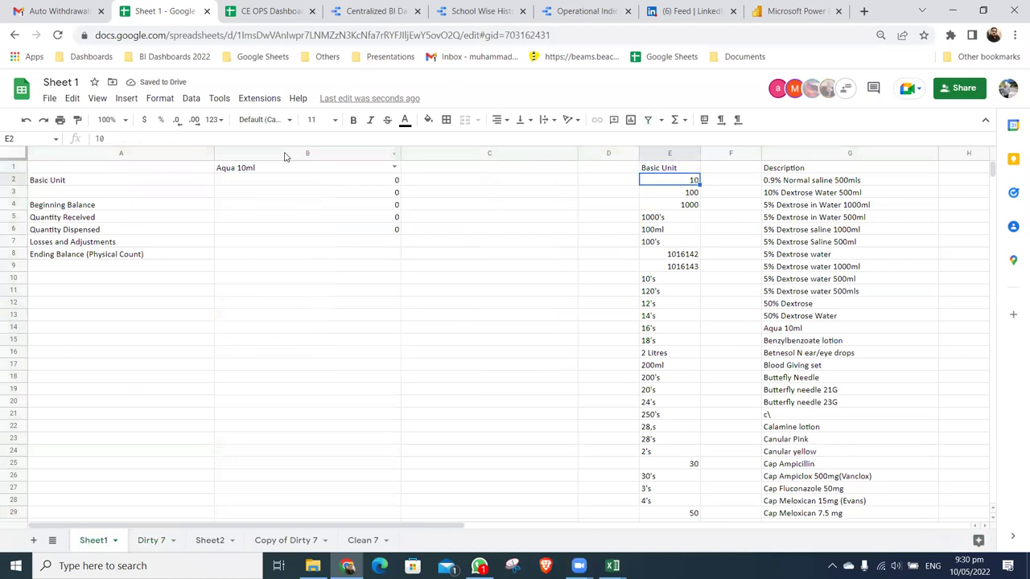
{"action": "key", "text": "ctrl+Down"}
{"action": "key", "text": "ctrl+Up"}
{"action": "key", "text": "ctrl+Up"}
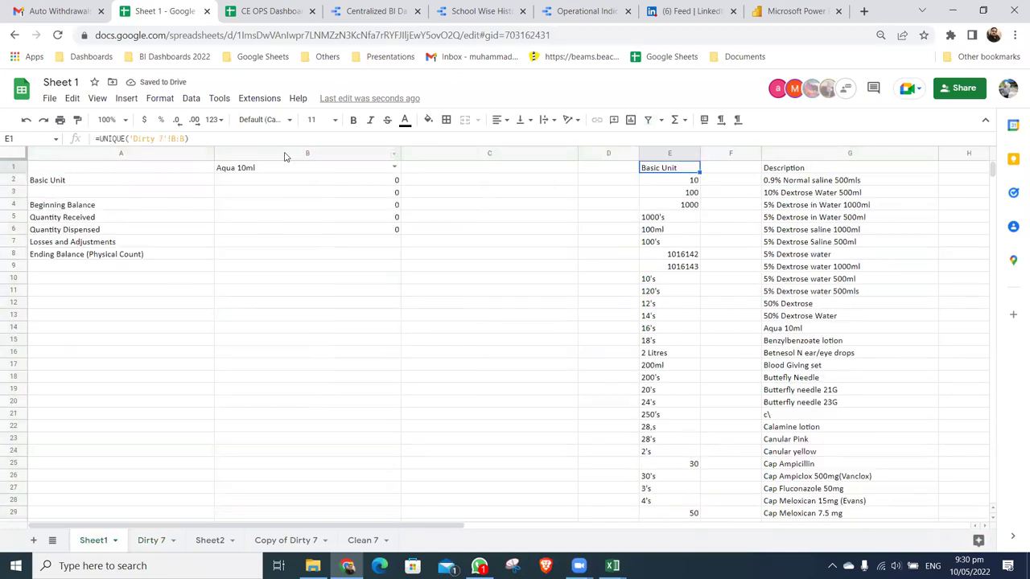
{"action": "key", "text": "Down"}
{"action": "key", "text": "ctrl+shift+Down"}
{"action": "key", "text": "shift+Down"}
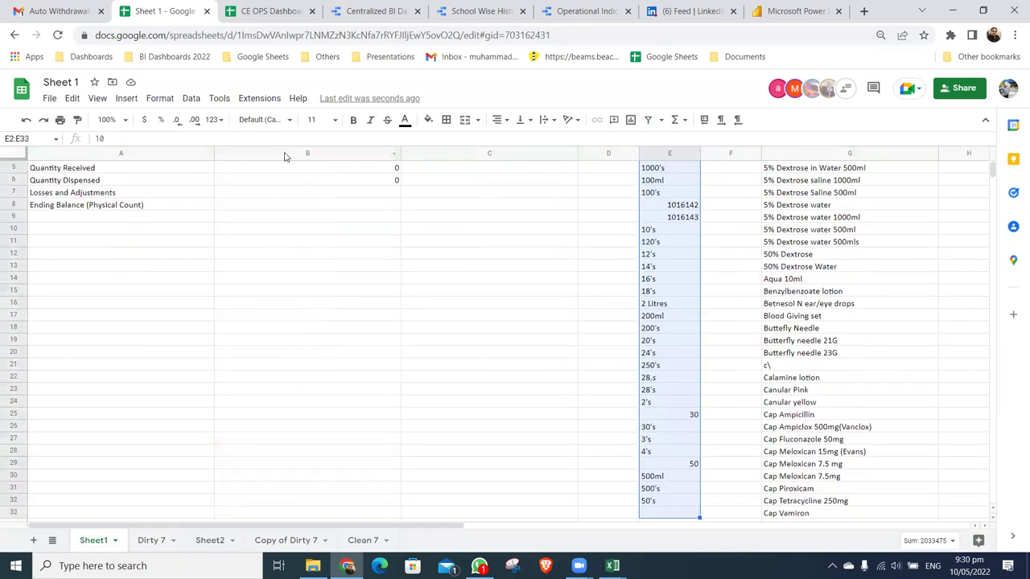
{"action": "key", "text": "shift+Down"}
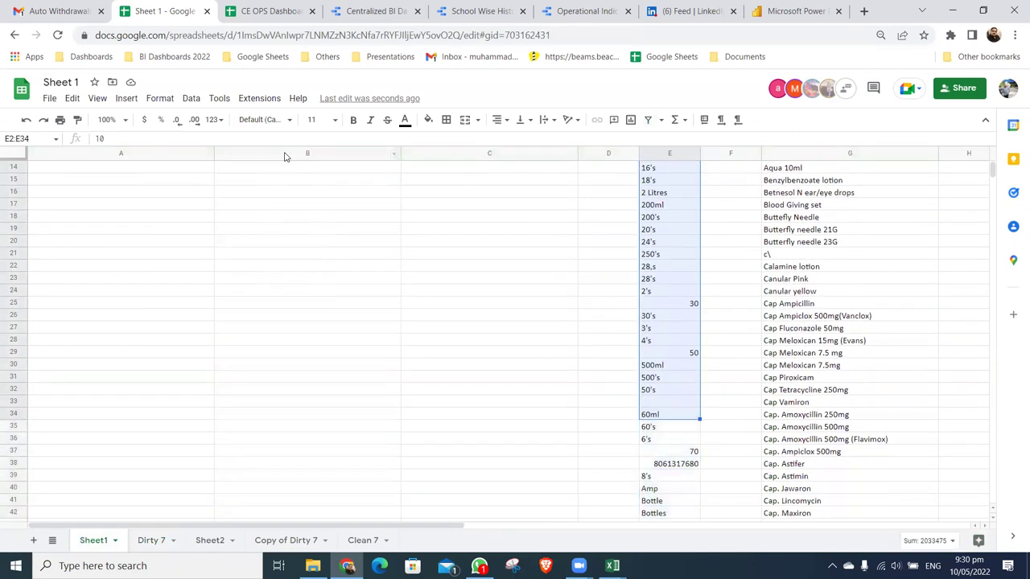
{"action": "key", "text": "ctrl+shift+Down"}
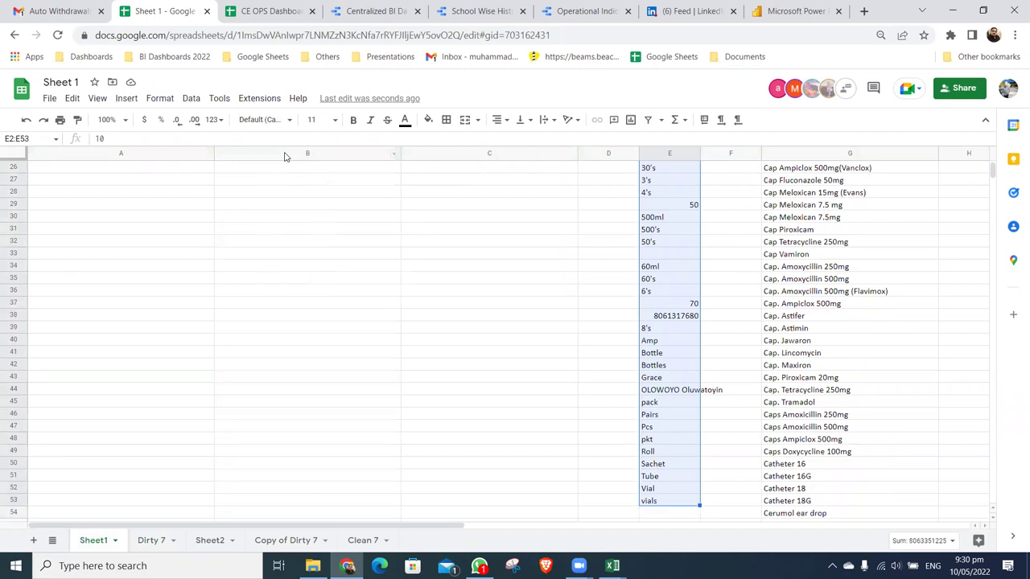
Enter 10 in F2 beside the first unit and reject the Autofill suggestion
{"action": "key", "text": "ctrl+Up"}
{"action": "key", "text": "Down"}
{"action": "key", "text": "Right"}
{"action": "key", "text": "Down"}
{"action": "key", "text": "Down"}
{"action": "key", "text": "Down"}
{"action": "key", "text": "Up"}
{"action": "key", "text": "Up"}
{"action": "key", "text": "Up"}
{"action": "key", "text": "Return"}
{"action": "key", "text": "Up"}
{"action": "type", "text": "10"}
{"action": "key", "text": "Return"}
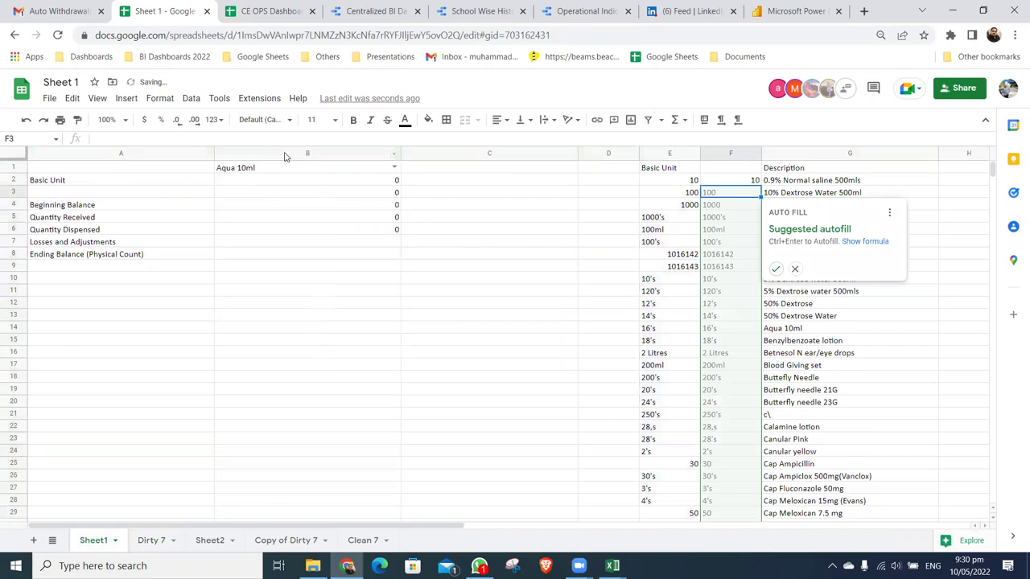
{"action": "left_click", "coordinate": [794, 269]}
Fill F3–F7 with the unit counts 100, 1000, 1000, 100 and 100
{"action": "type", "text": "100"}
{"action": "key", "text": "Return"}
{"action": "type", "text": "1000"}
{"action": "key", "text": "Return"}
{"action": "type", "text": "1000"}
{"action": "key", "text": "Return"}
{"action": "type", "text": "10"}
{"action": "key", "text": "Return"}
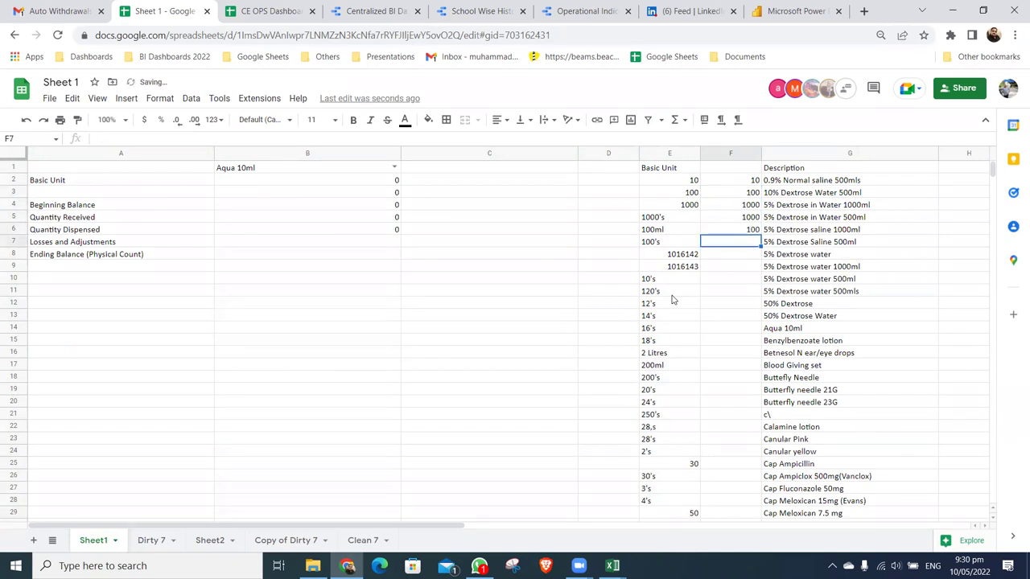
{"action": "type", "text": "100"}
{"action": "key", "text": "Return"}
Set F8 and F9 to the formulas =E8 and =E9
{"action": "type", "text": "="}
{"action": "key", "text": "Down"}
{"action": "key", "text": "Up"}
{"action": "key", "text": "Left"}
{"action": "key", "text": "Return"}
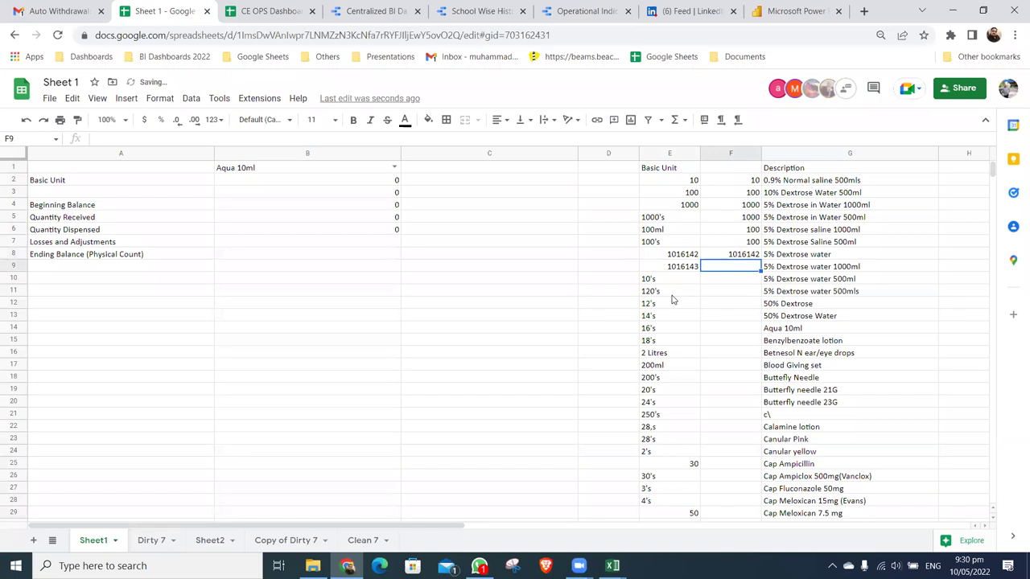
{"action": "type", "text": "="}
{"action": "key", "text": "Left"}
{"action": "key", "text": "Return"}
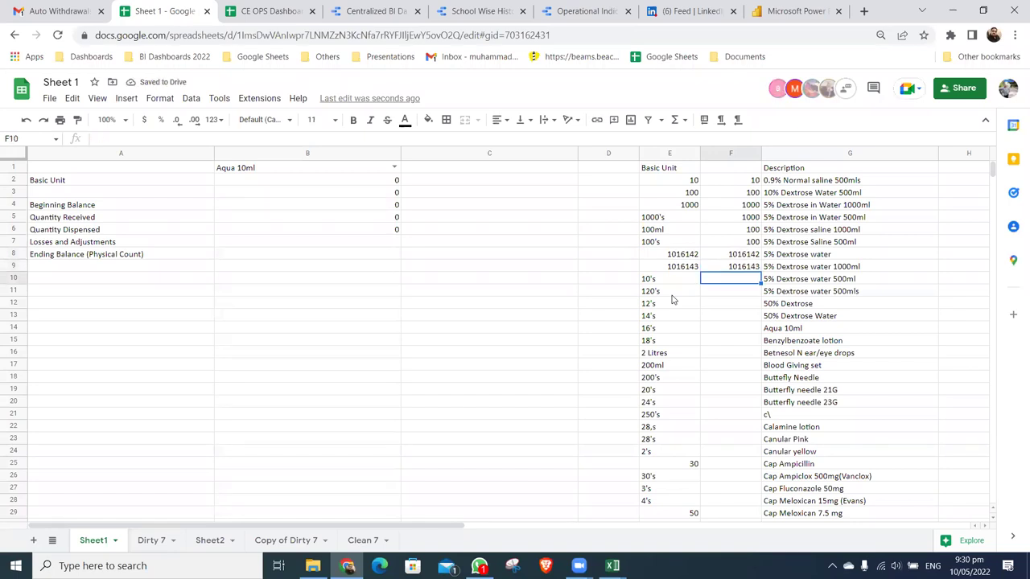
Fill F10–F15 with the unit counts 10, 120, 12, 14, 16 and 18
{"action": "type", "text": "10"}
{"action": "key", "text": "Return"}
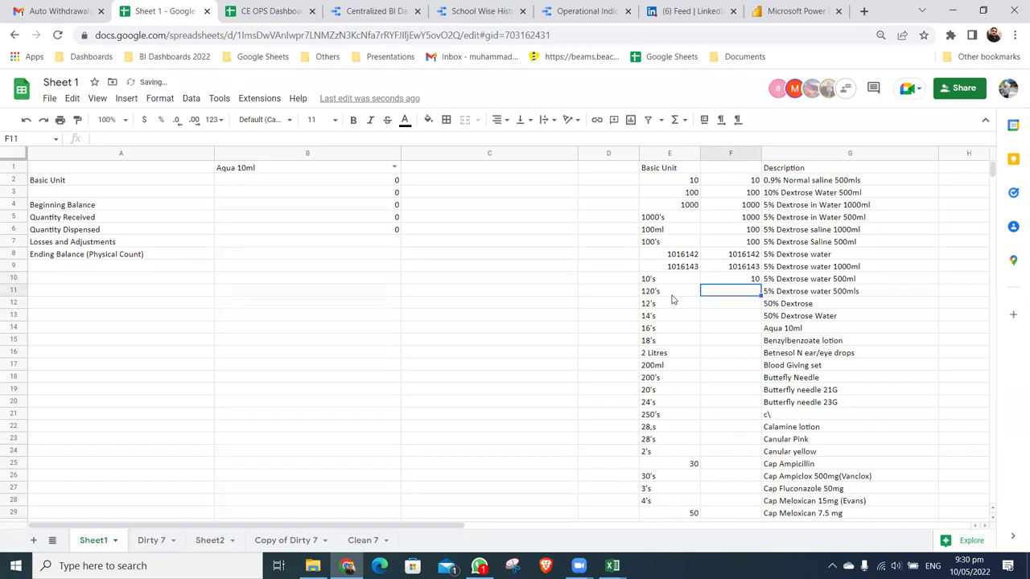
{"action": "type", "text": "120"}
{"action": "key", "text": "Return"}
{"action": "type", "text": "12"}
{"action": "key", "text": "Return"}
{"action": "type", "text": "14"}
{"action": "key", "text": "Return"}
{"action": "type", "text": "16"}
{"action": "key", "text": "Return"}
{"action": "type", "text": "8"}
{"action": "key", "text": "Return"}
Fill F16–F21 with the unit counts 2, 200, 200, 20, 24 and 250
{"action": "type", "text": "2"}
{"action": "key", "text": "Return"}
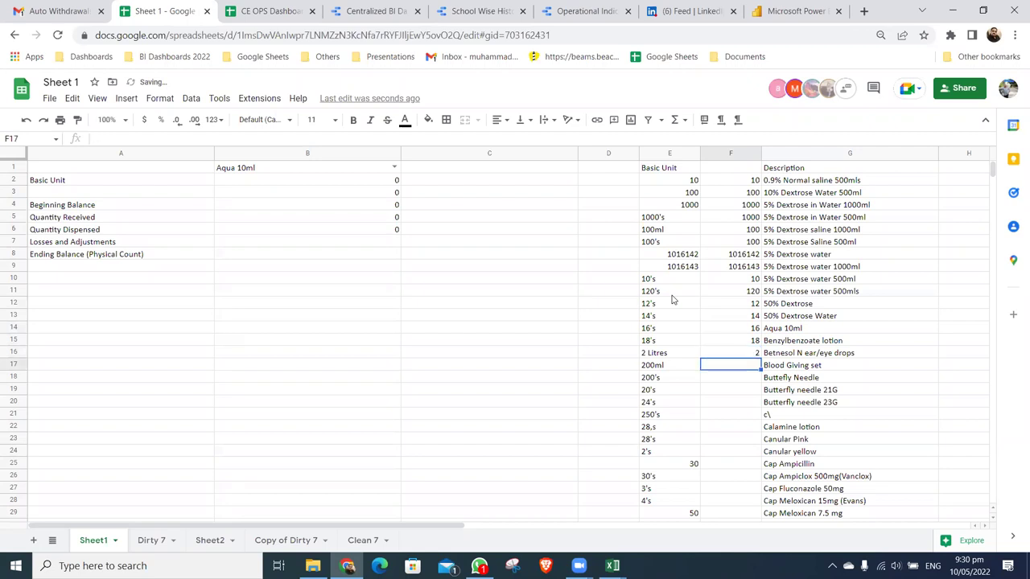
{"action": "type", "text": "200"}
{"action": "key", "text": "Return"}
{"action": "type", "text": "200"}
{"action": "key", "text": "Return"}
{"action": "type", "text": "20"}
{"action": "key", "text": "Return"}
{"action": "type", "text": "24"}
{"action": "key", "text": "Return"}
{"action": "type", "text": "250"}
{"action": "key", "text": "Return"}
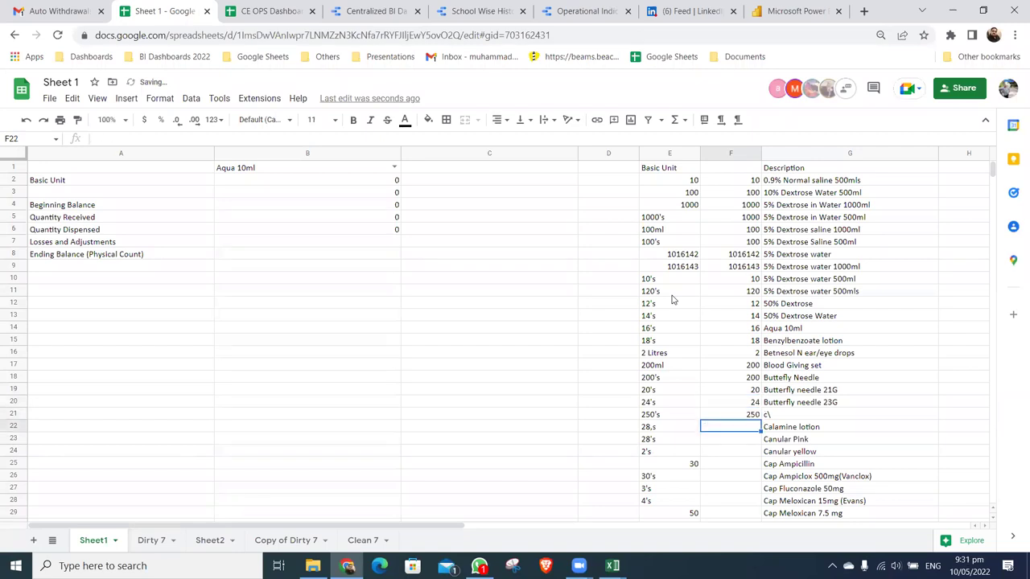
Fill F22–F27 with the unit counts 28, 28, 2, 30, 30 and 3
{"action": "type", "text": "28"}
{"action": "key", "text": "Return"}
{"action": "type", "text": "28"}
{"action": "key", "text": "Return"}
{"action": "type", "text": "2"}
{"action": "key", "text": "Return"}
{"action": "type", "text": "30"}
{"action": "key", "text": "Return"}
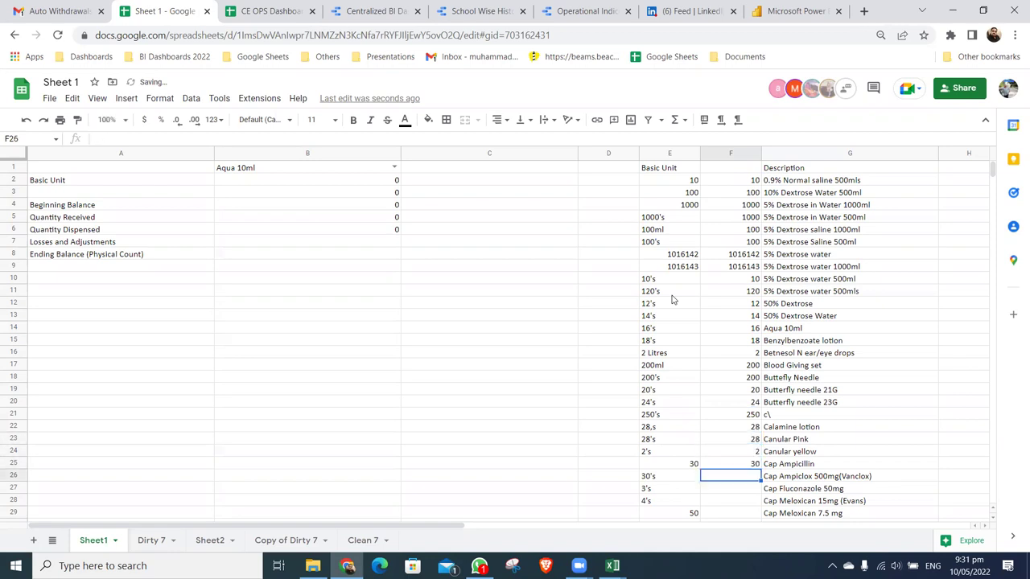
{"action": "type", "text": "30"}
{"action": "key", "text": "Return"}
{"action": "type", "text": "3"}
{"action": "key", "text": "Return"}
Fill F28–F32 with the unit counts 4, 50, 500, 500 and 50
{"action": "type", "text": "4"}
{"action": "key", "text": "Return"}
{"action": "key", "text": "Down"}
{"action": "key", "text": "Down"}
{"action": "key", "text": "Down"}
{"action": "key", "text": "Down"}
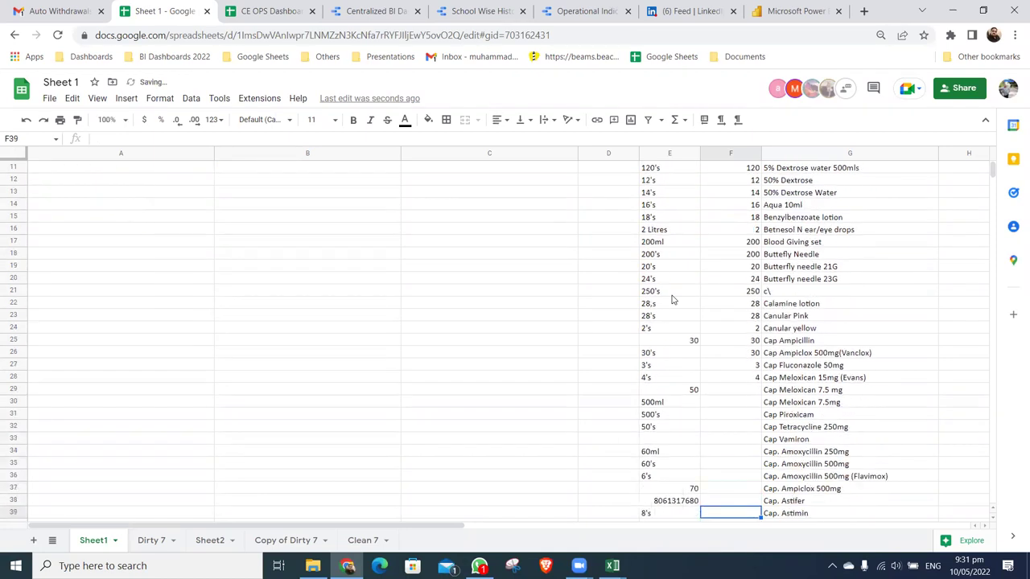
{"action": "key", "text": "Down"}
{"action": "key", "text": "Down"}
{"action": "key", "text": "Down"}
{"action": "key", "text": "Up"}
{"action": "key", "text": "Up"}
{"action": "key", "text": "Up"}
{"action": "key", "text": "Down"}
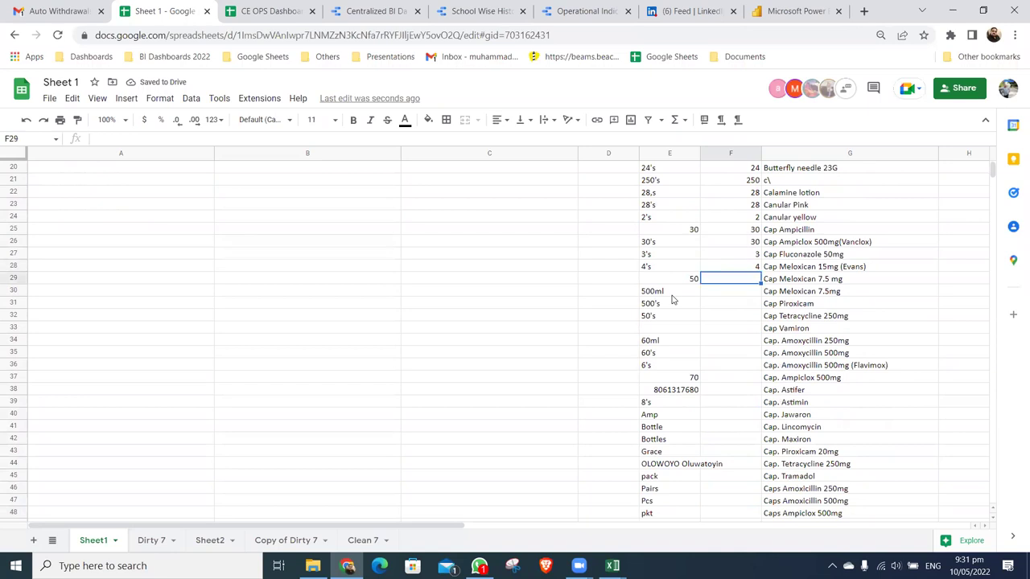
{"action": "type", "text": "50"}
{"action": "key", "text": "Return"}
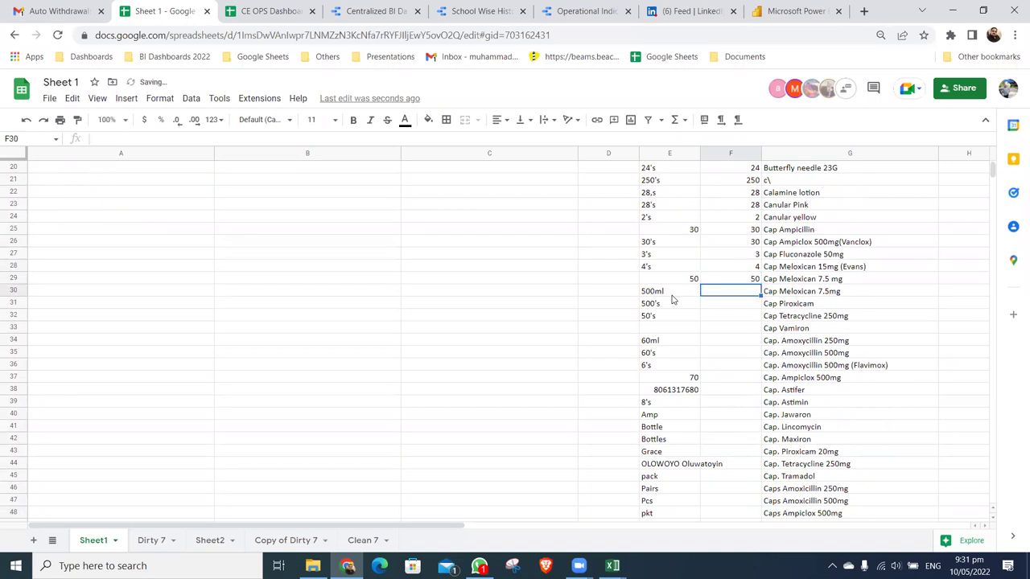
{"action": "type", "text": "500"}
{"action": "key", "text": "Return"}
{"action": "type", "text": "500"}
{"action": "key", "text": "Return"}
{"action": "type", "text": "50"}
{"action": "key", "text": "Return"}
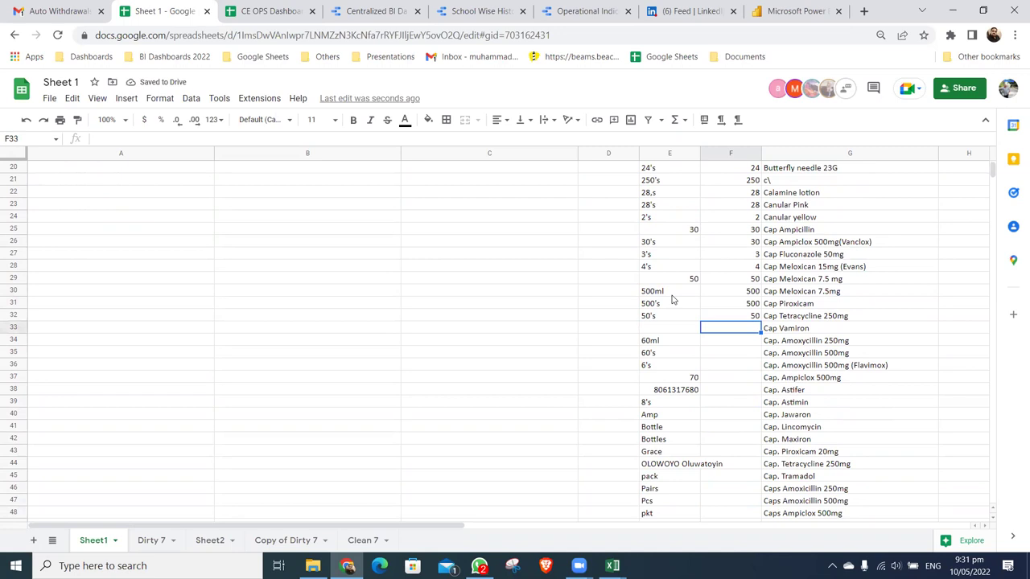
Skip blank row 33 and fill F34–F37 with 60, 60, 6 and 70
{"action": "key", "text": "Return"}
{"action": "type", "text": "60"}
{"action": "key", "text": "Return"}
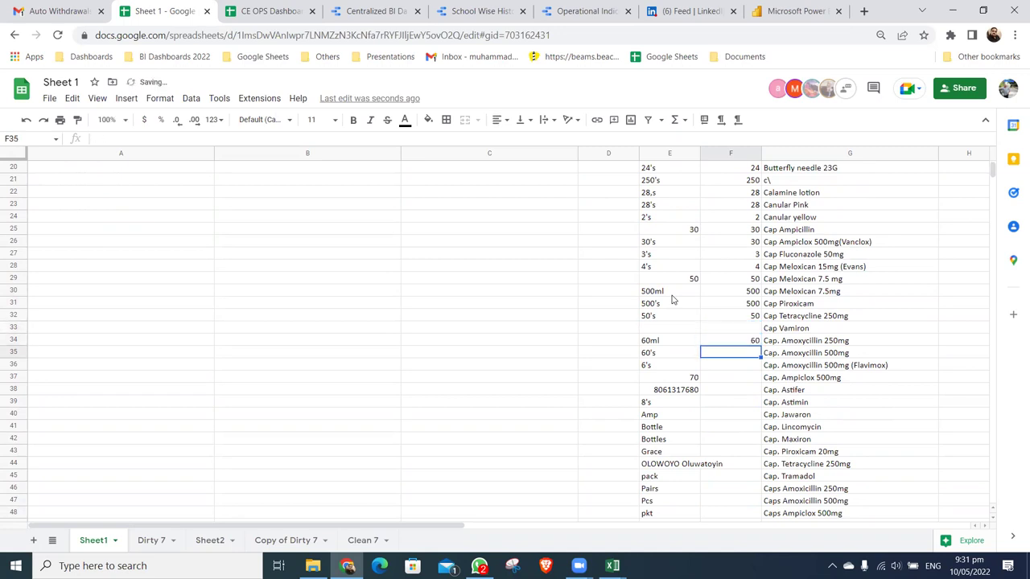
{"action": "type", "text": "60"}
{"action": "key", "text": "Return"}
{"action": "type", "text": "6"}
{"action": "key", "text": "Return"}
{"action": "type", "text": "4"}
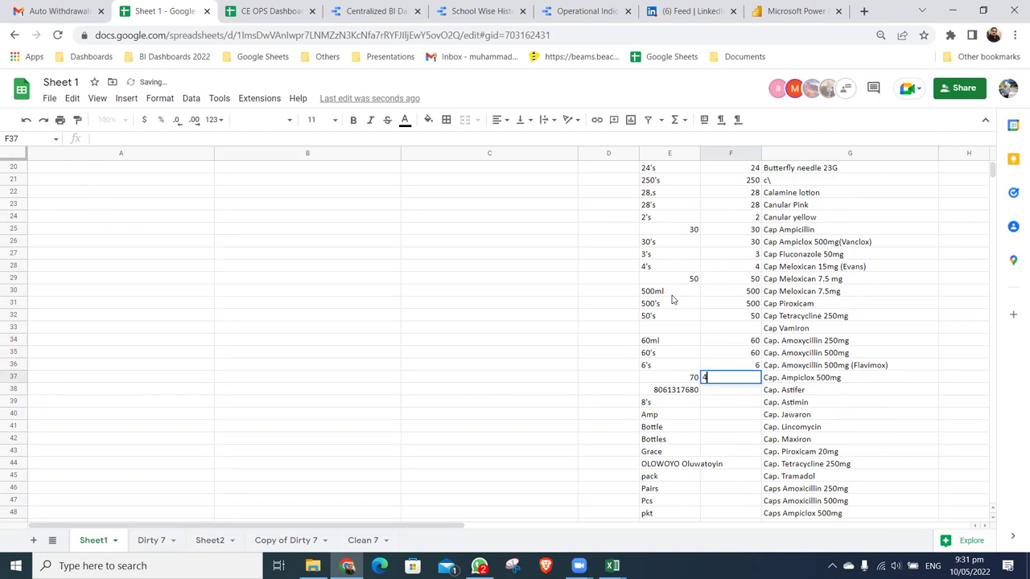
{"action": "type", "text": "70"}
{"action": "key", "text": "Return"}
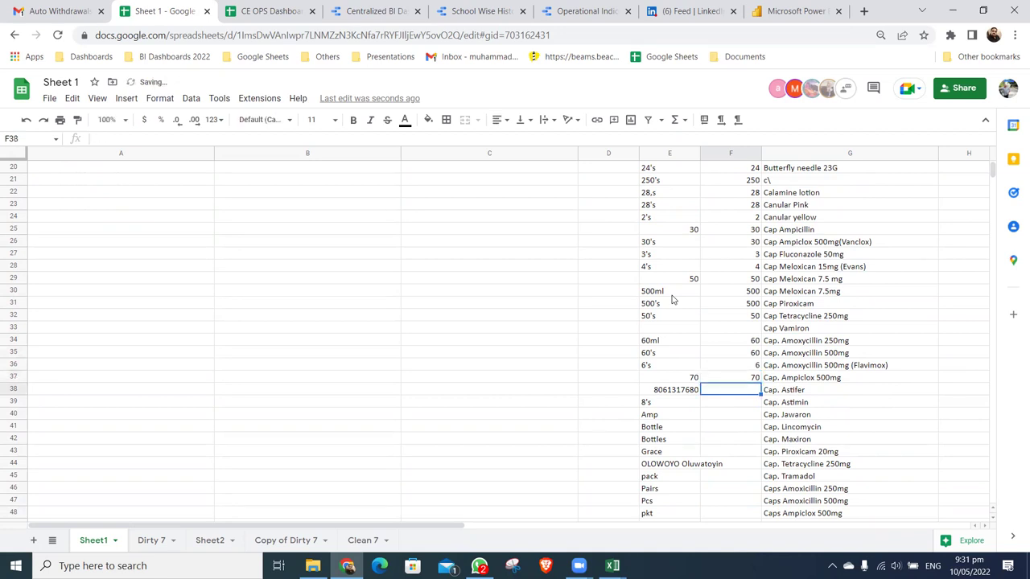
Set F38 to =E38, dismiss the autofill suggestion, and enter 8 in F39
{"action": "type", "text": "="}
{"action": "key", "text": "Left"}
{"action": "key", "text": "Return"}
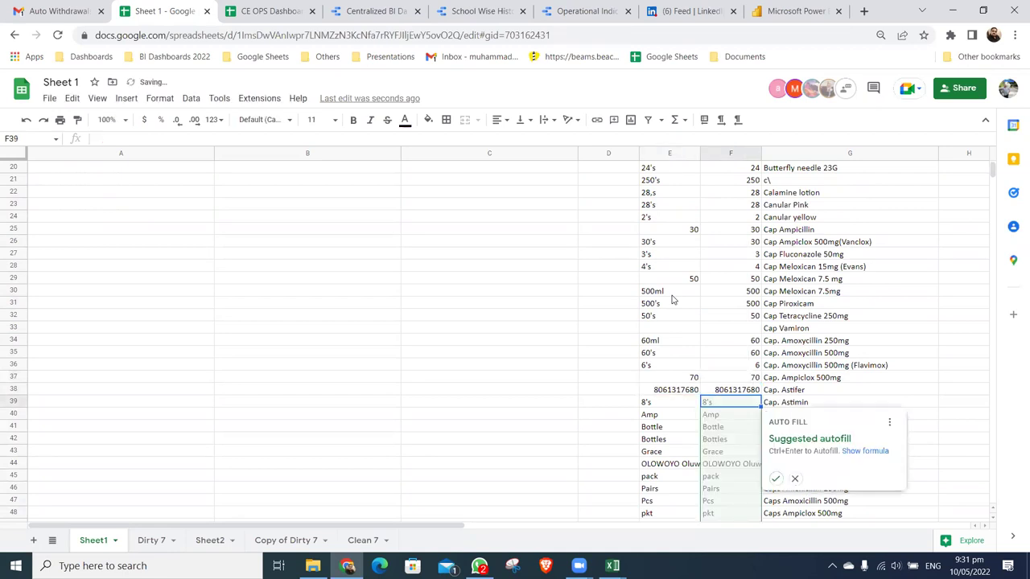
{"action": "key", "text": "Escape"}
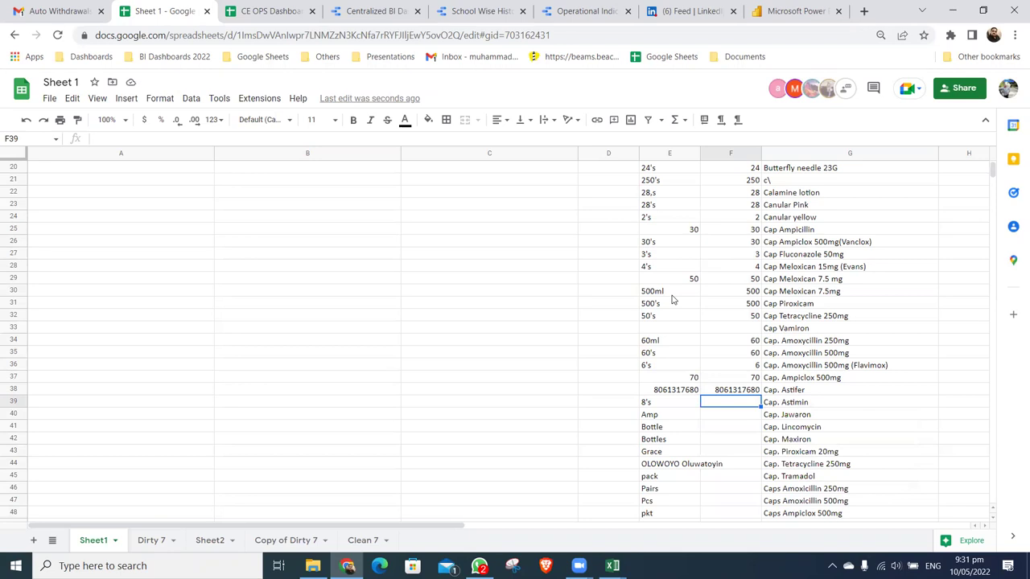
{"action": "type", "text": "8"}
{"action": "key", "text": "Return"}
{"action": "key", "text": "Down"}
{"action": "key", "text": "Down"}
{"action": "key", "text": "Down"}
{"action": "key", "text": "Down"}
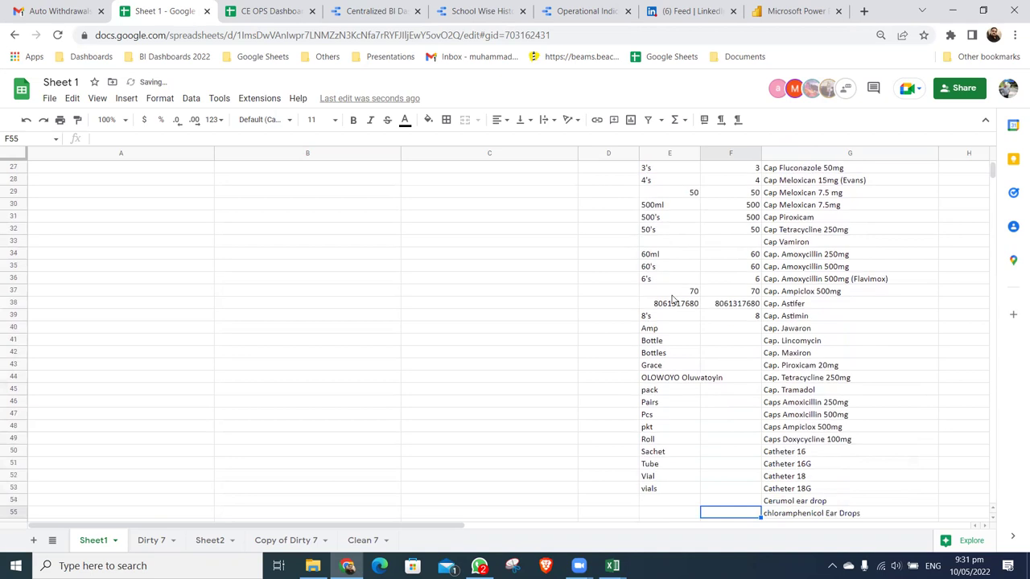
{"action": "key", "text": "Down"}
{"action": "key", "text": "Down"}
{"action": "key", "text": "Down"}
{"action": "key", "text": "Up"}
{"action": "key", "text": "Up"}
{"action": "key", "text": "Up"}
{"action": "key", "text": "Up"}
{"action": "key", "text": "Up"}
{"action": "key", "text": "Up"}
{"action": "key", "text": "Up"}
{"action": "key", "text": "Up"}
{"action": "key", "text": "Up"}
{"action": "key", "text": "Up"}
{"action": "key", "text": "Up"}
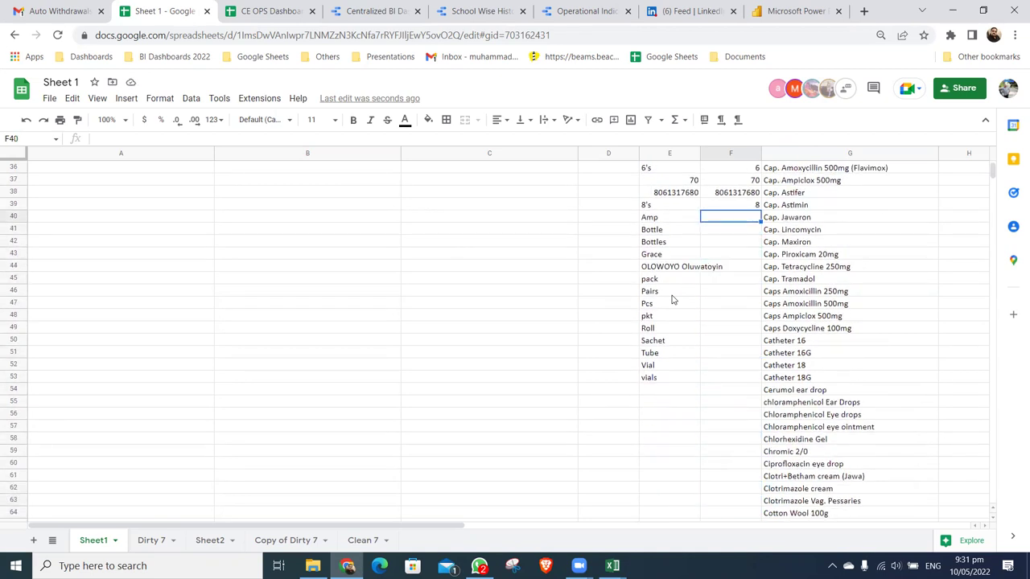
{"action": "key", "text": "Up"}
{"action": "key", "text": "ctrl+Up"}
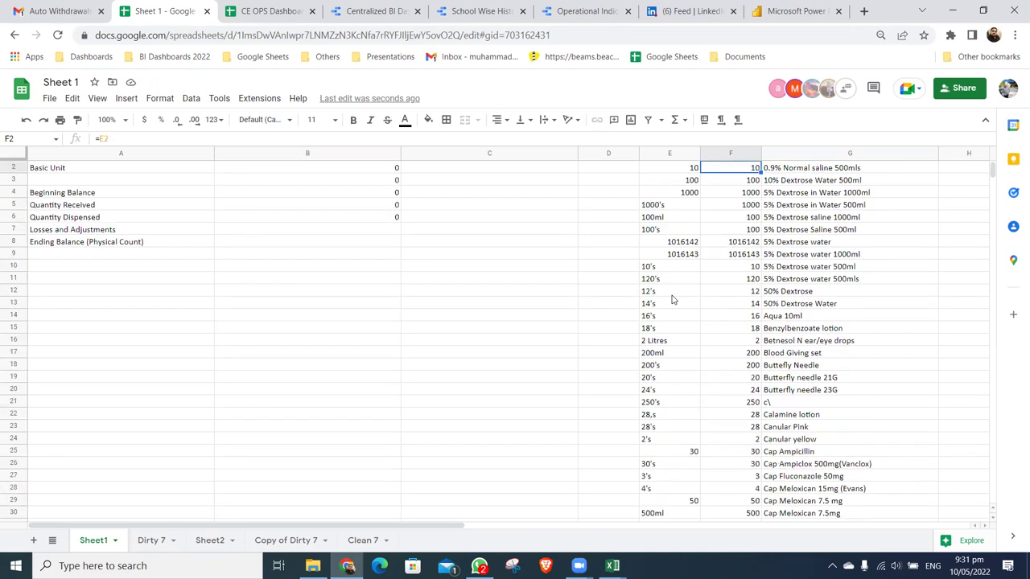
{"action": "key", "text": "Down"}
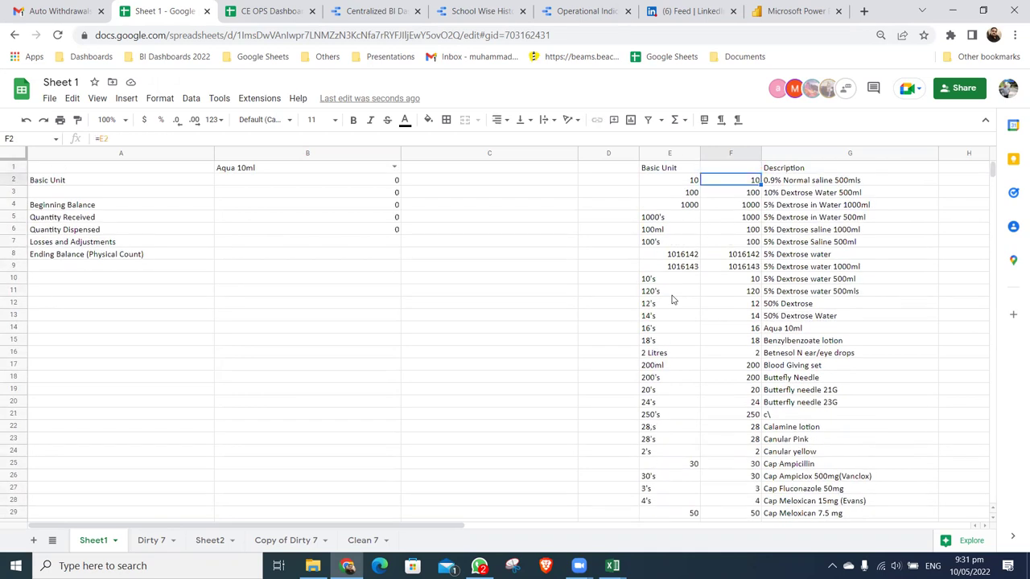
On Dirty 7, copy the Basic Unit header into C1 and rename it 'Basic Unit rectified'
{"action": "left_click", "coordinate": [155, 542]}
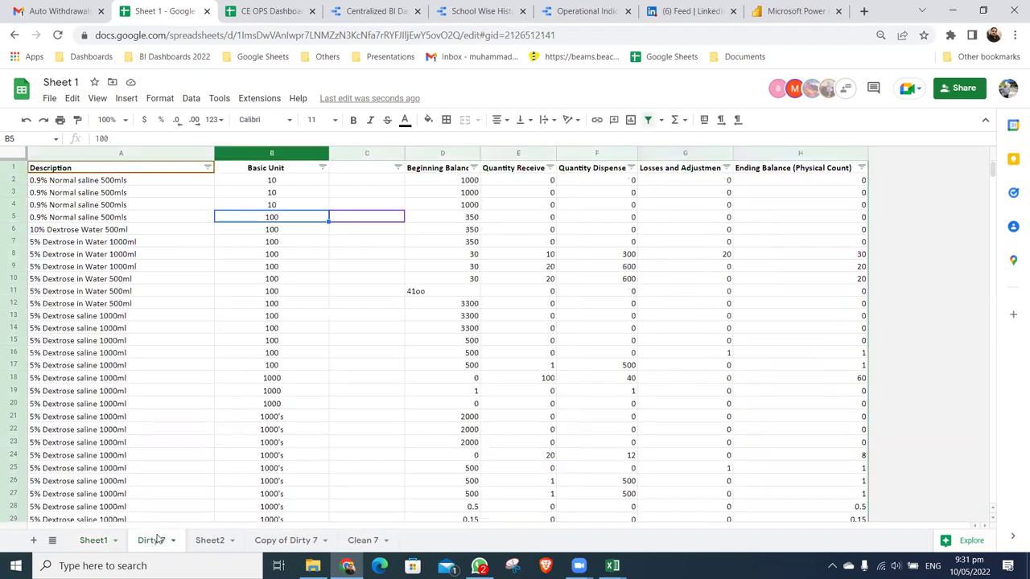
{"action": "left_click", "coordinate": [364, 181]}
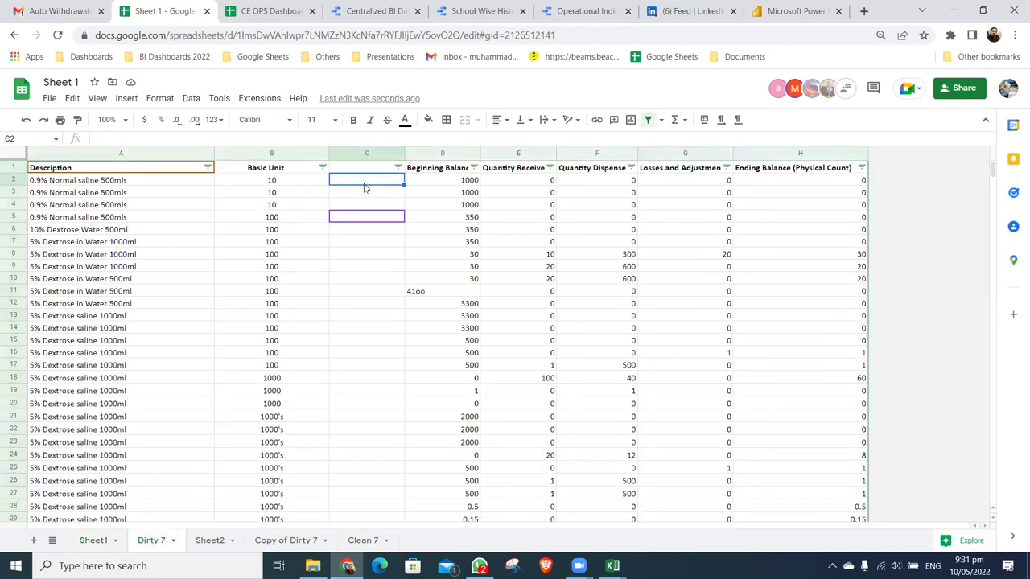
{"action": "key", "text": "Up"}
{"action": "key", "text": "Left"}
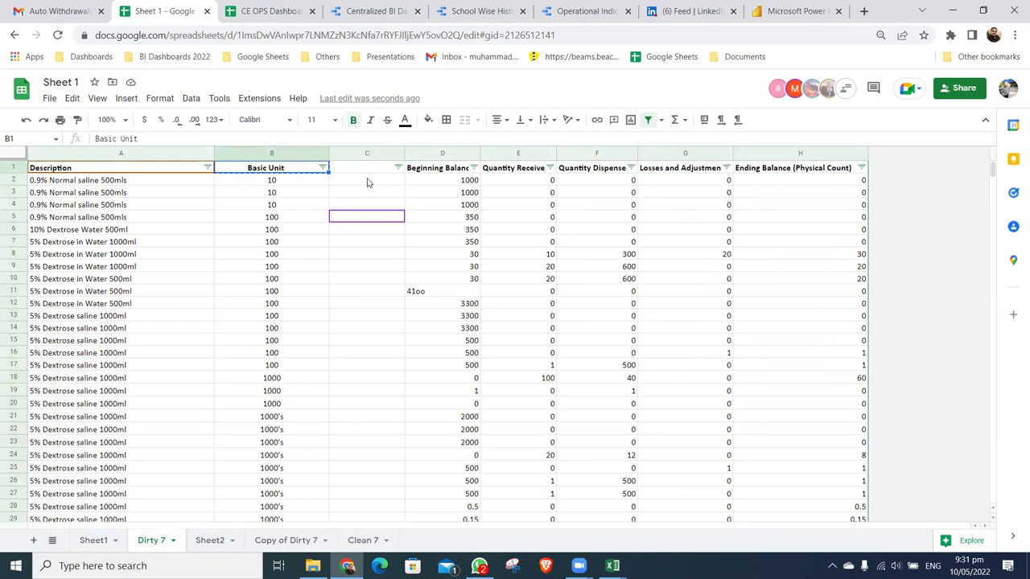
{"action": "key", "text": "Right"}
{"action": "type", "text": "Basic Unit"}
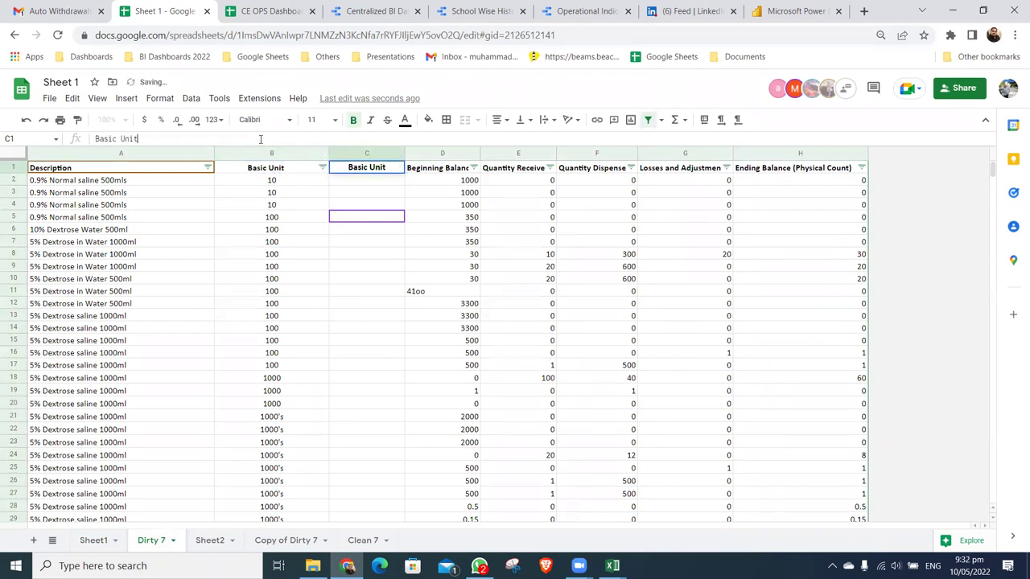
{"action": "type", "text": "rectified"}
{"action": "key", "text": "Return"}
Enter =INDEX(Sheet1!F:F,MATCH(B2,Sheet1!E:E,0)) in C2 to look up the numeric unit
{"action": "type", "text": "="}
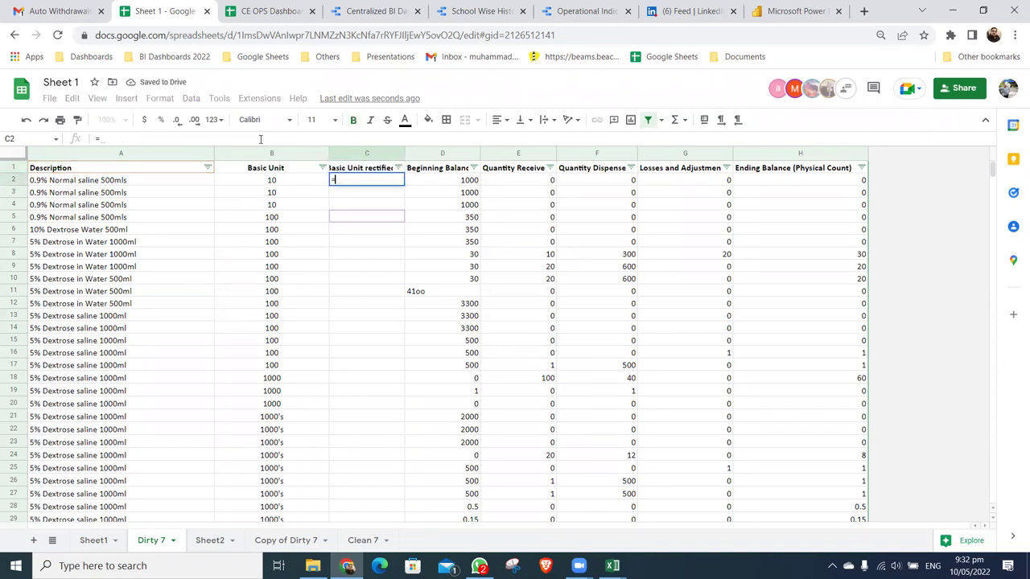
{"action": "type", "text": "ma"}
{"action": "key", "text": "Tab"}
{"action": "type", "text": "B2,"}
{"action": "left_click", "coordinate": [99, 545]}
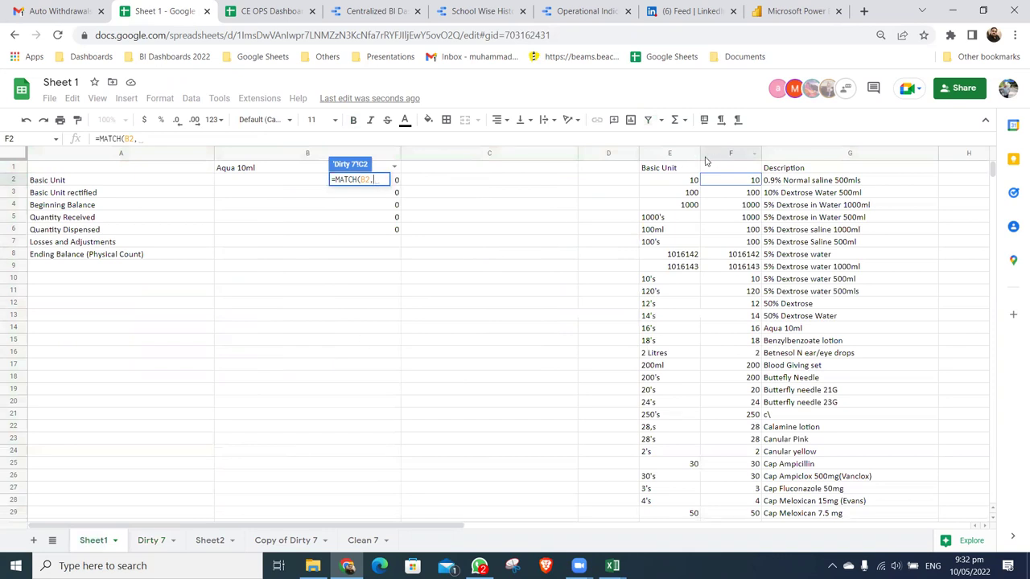
{"action": "left_click", "coordinate": [680, 155]}
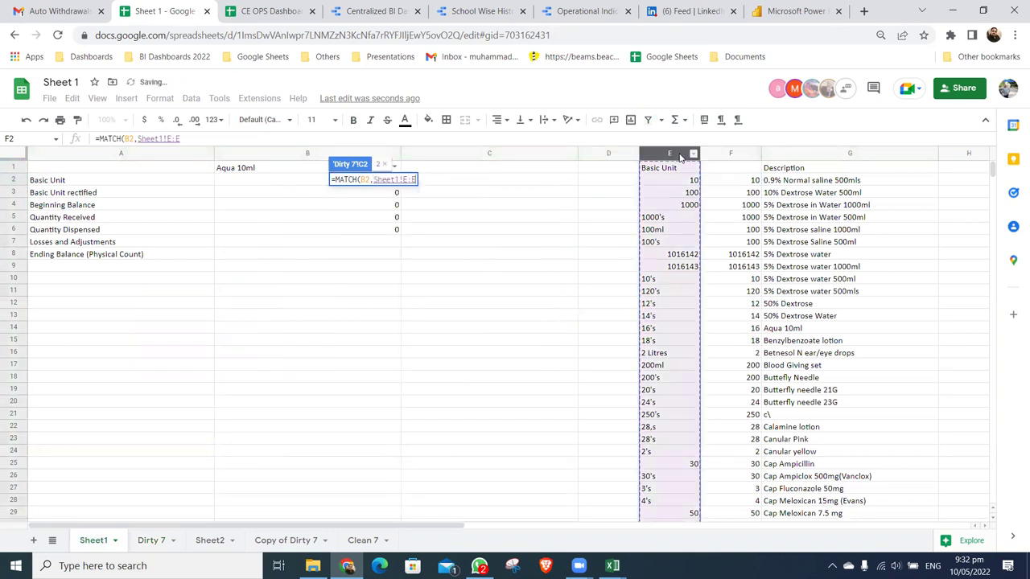
{"action": "type", "text": ",0"}
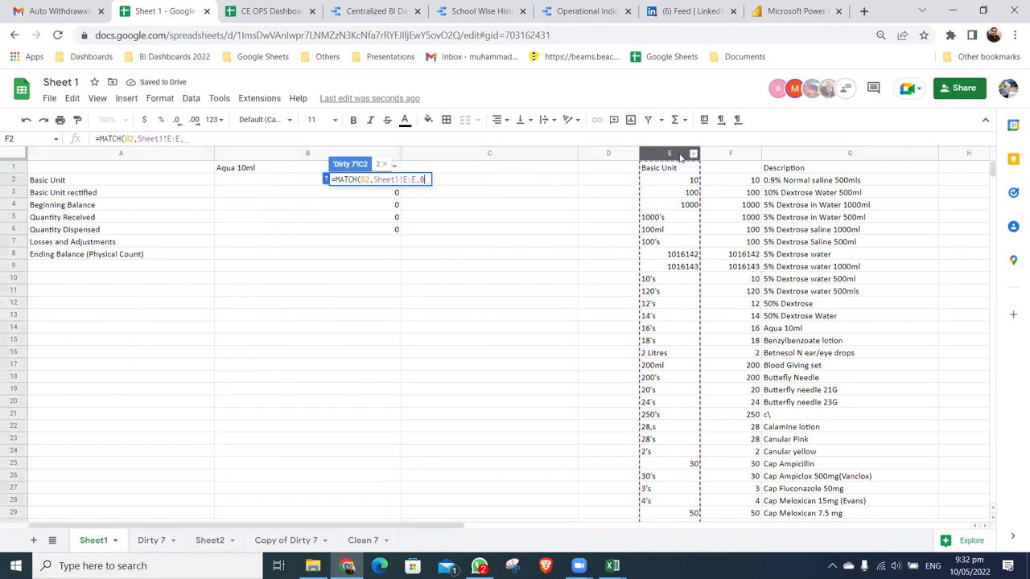
{"action": "type", "text": ")"}
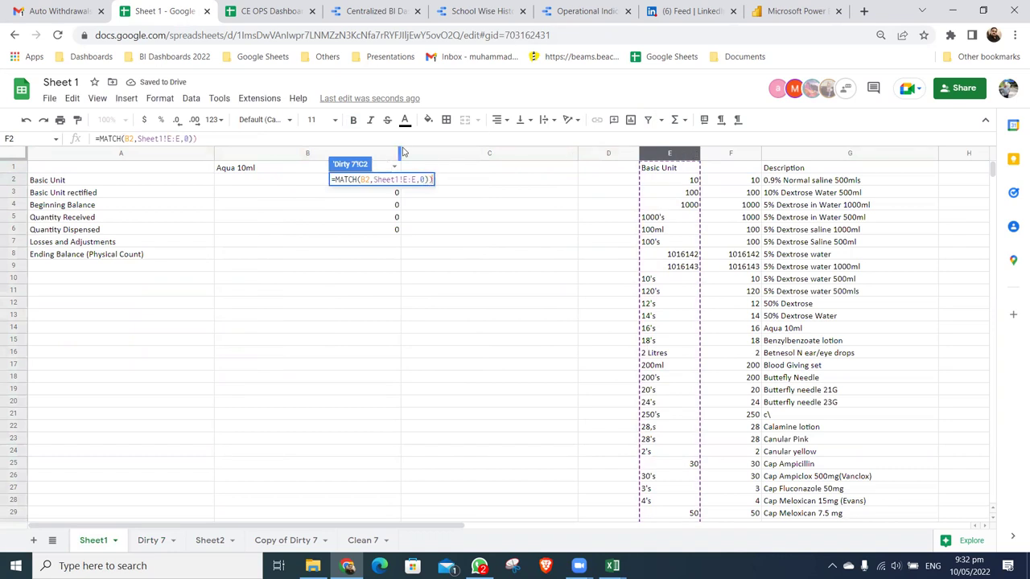
{"action": "left_click", "coordinate": [100, 139]}
{"action": "type", "text": "index("}
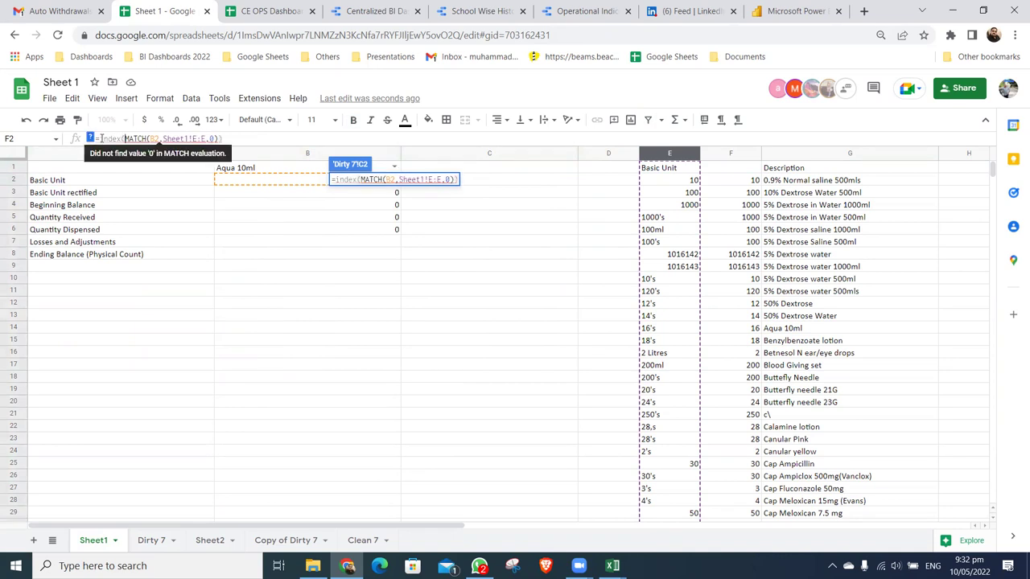
{"action": "left_click", "coordinate": [735, 154]}
{"action": "type", "text": ","}
{"action": "key", "text": "Return"}
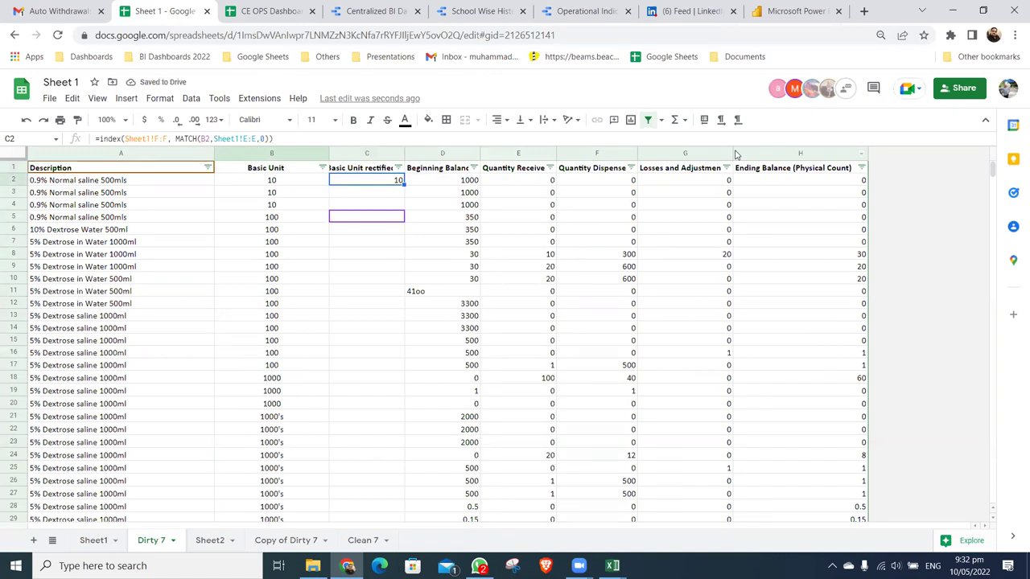
Fill the C2 lookup formula down column C to the last data row, C5860
{"action": "key", "text": "ctrl+c"}
{"action": "key", "text": "Left"}
{"action": "key", "text": "ctrl+Down"}
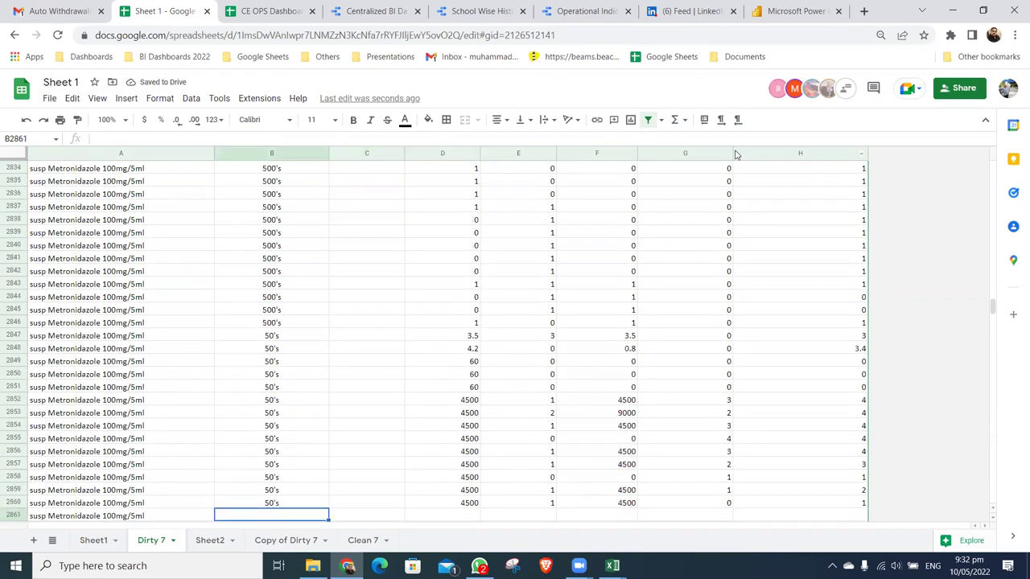
{"action": "key", "text": "Left"}
{"action": "key", "text": "ctrl+Down"}
{"action": "key", "text": "ctrl+Down"}
{"action": "key", "text": "ctrl+Up"}
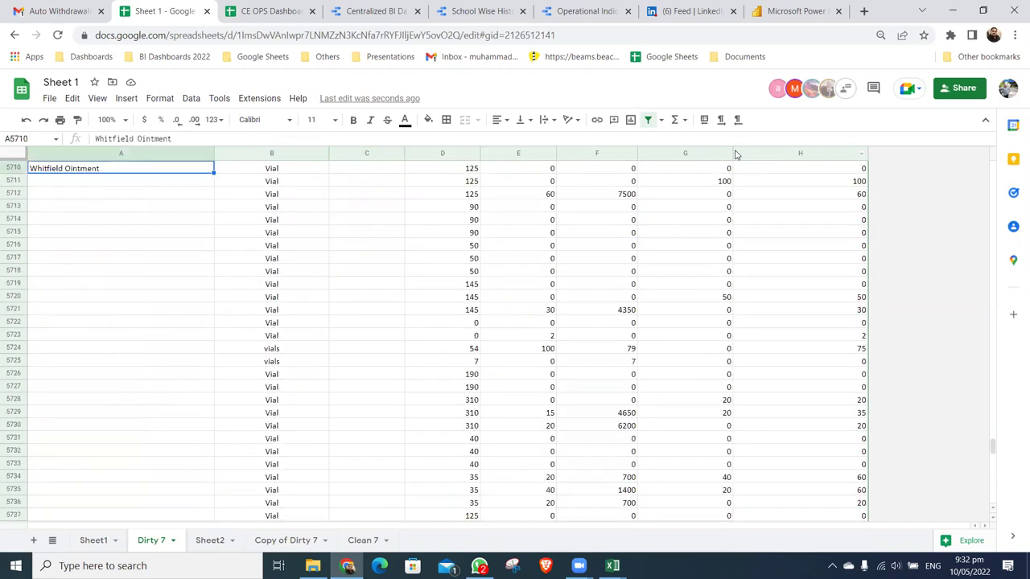
{"action": "key", "text": "Right"}
{"action": "key", "text": "Down"}
{"action": "key", "text": "Down"}
{"action": "key", "text": "Down"}
{"action": "key", "text": "Down"}
{"action": "key", "text": "Down"}
{"action": "key", "text": "Down"}
{"action": "key", "text": "Down"}
{"action": "key", "text": "Down"}
{"action": "key", "text": "Down"}
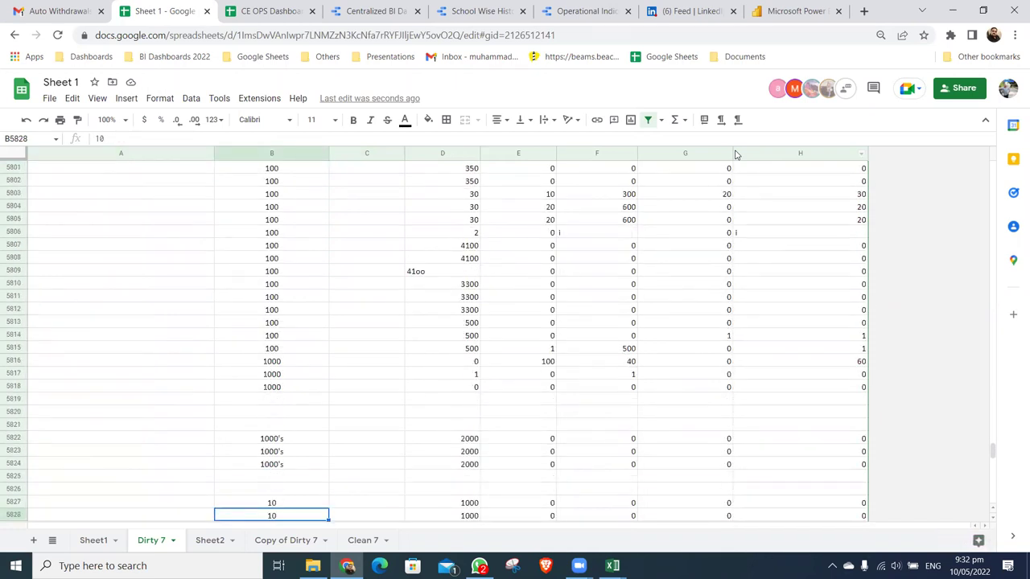
{"action": "key", "text": "Down"}
{"action": "key", "text": "Down"}
{"action": "key", "text": "Down"}
{"action": "key", "text": "ctrl+Down"}
{"action": "key", "text": "ctrl+Up"}
{"action": "key", "text": "Right"}
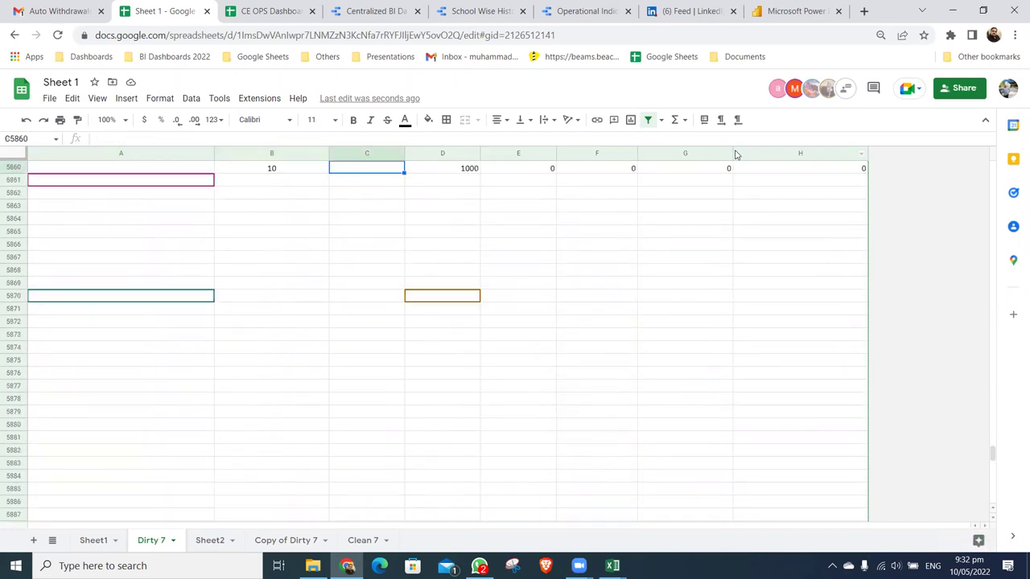
{"action": "key", "text": "ctrl+shift+Up"}
{"action": "key", "text": "shift+Up"}
{"action": "key", "text": "shift+Up"}
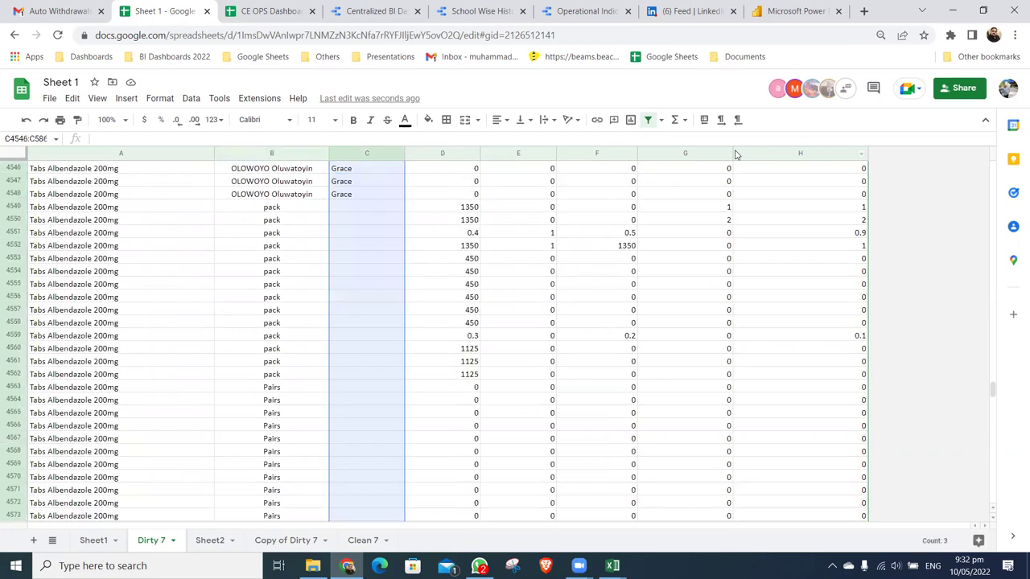
{"action": "key", "text": "ctrl+shift+Up"}
{"action": "key", "text": "shift+Down"}
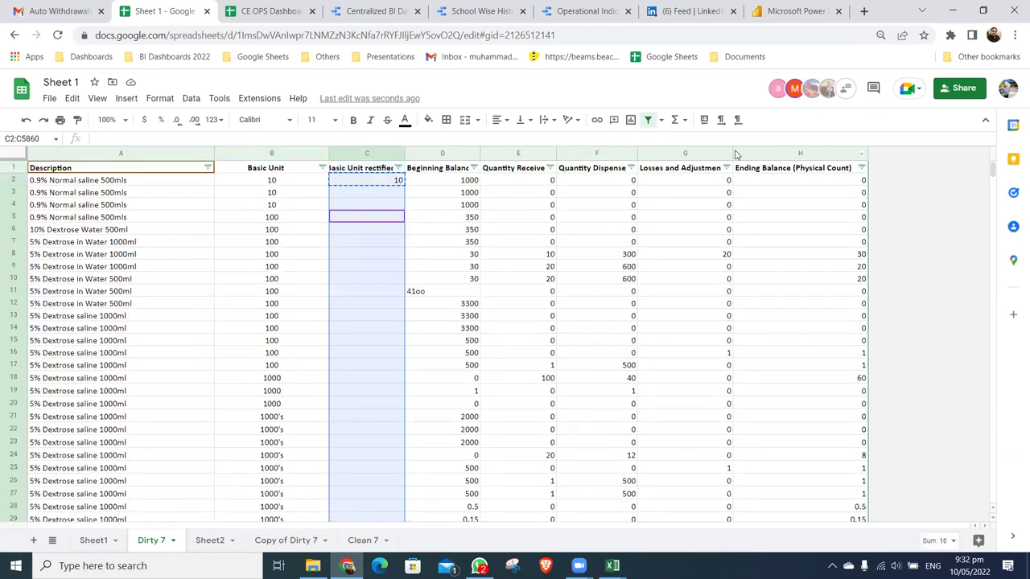
{"action": "key", "text": "ctrl+v"}
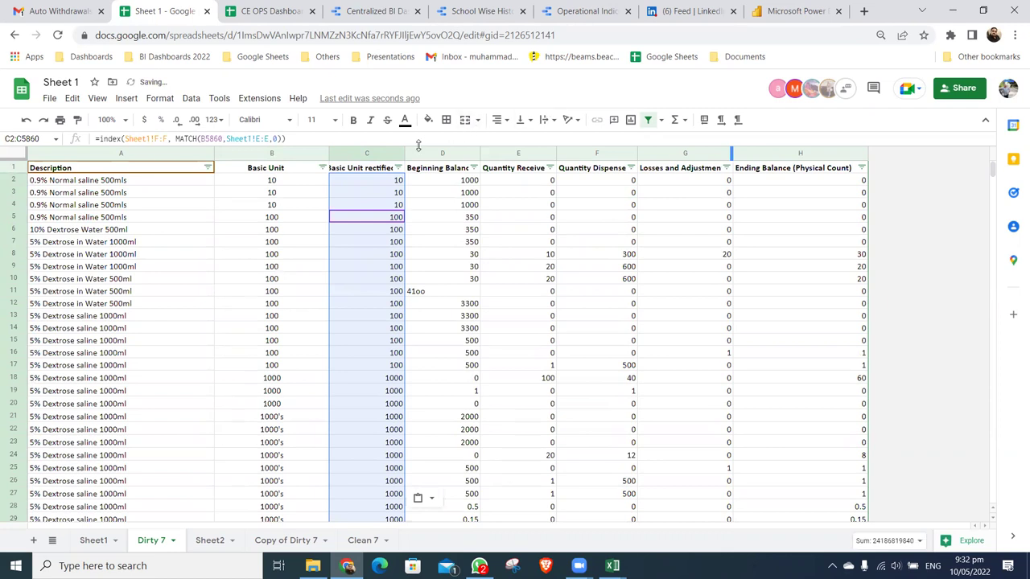
Autofit column C and look through its filter values without changing them
{"action": "double_click", "coordinate": [406, 153]}
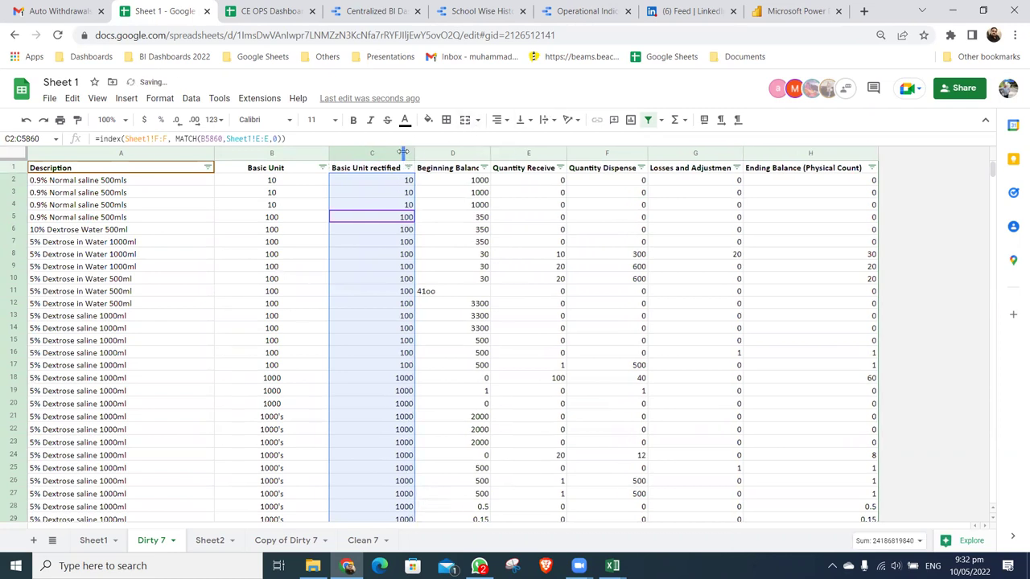
{"action": "left_click", "coordinate": [408, 168]}
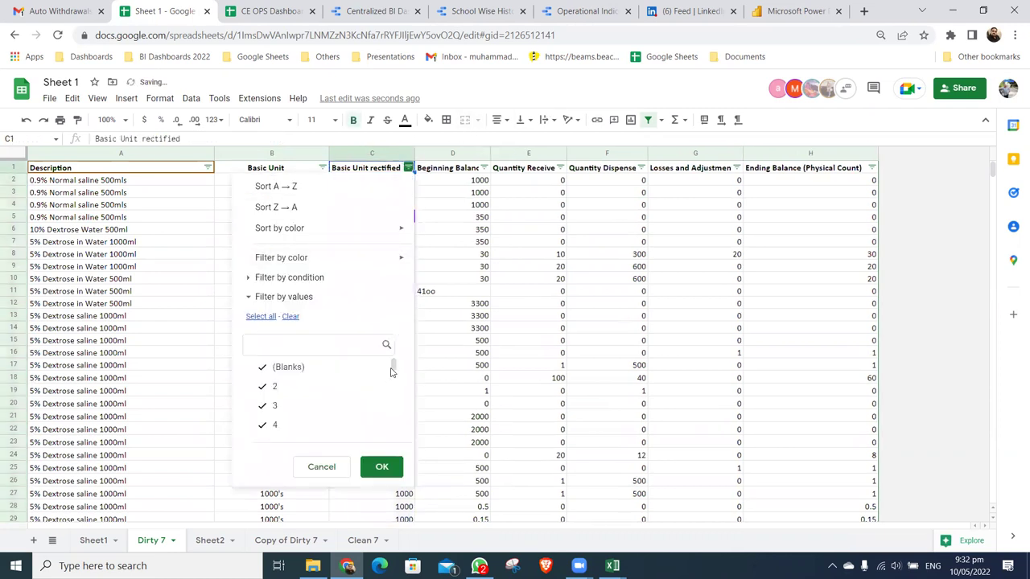
{"action": "mouse_move", "coordinate": [395, 364]}
{"action": "left_mouse_down"}
{"action": "mouse_move", "coordinate": [392, 434]}
{"action": "mouse_move", "coordinate": [395, 363]}
{"action": "left_mouse_up"}
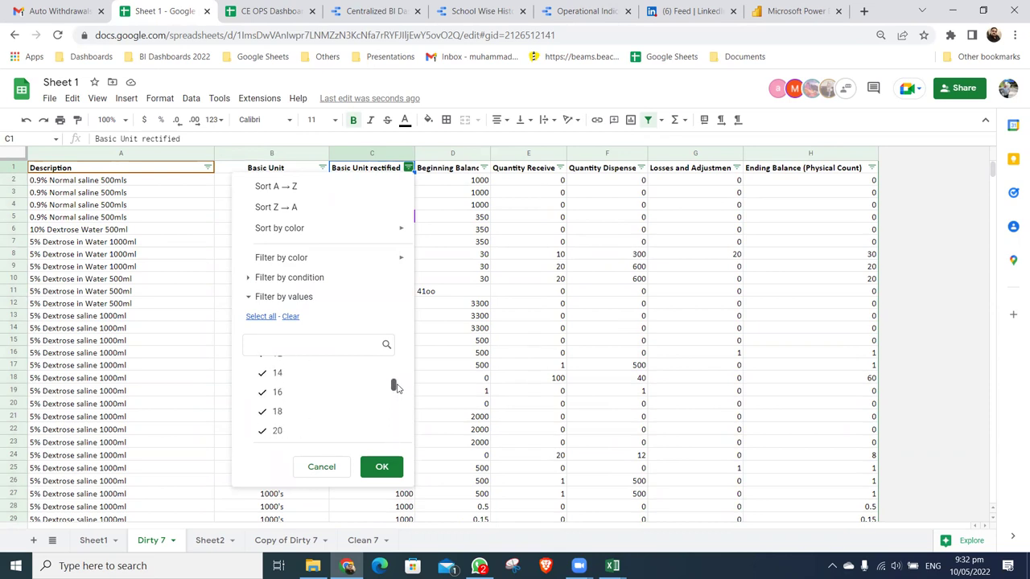
{"action": "left_click_drag", "start_coordinate": [396, 362], "coordinate": [392, 354]}
{"action": "left_click", "coordinate": [331, 467]}
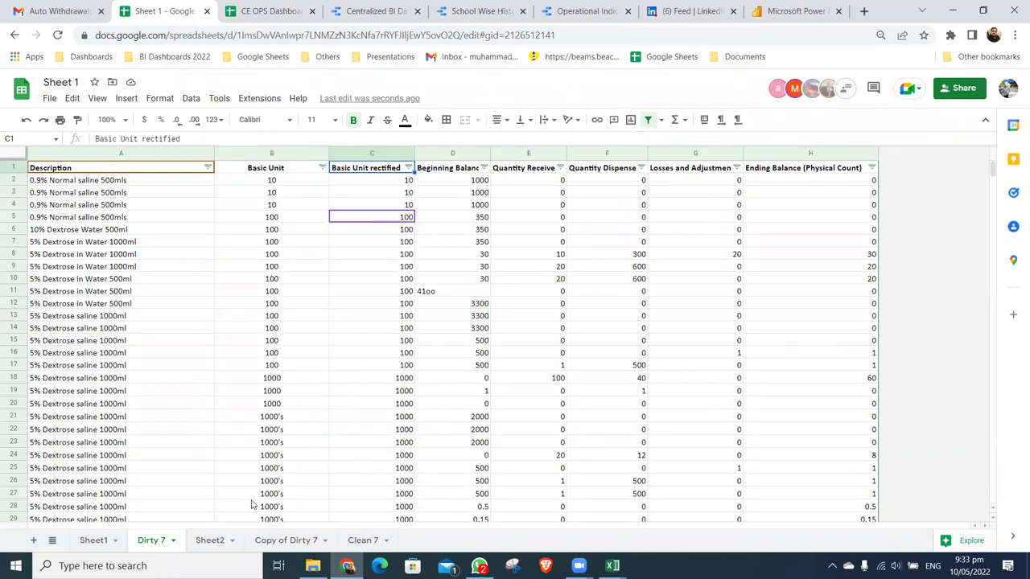
Centre-align columns E and F on Sheet1
{"action": "left_click", "coordinate": [111, 541]}
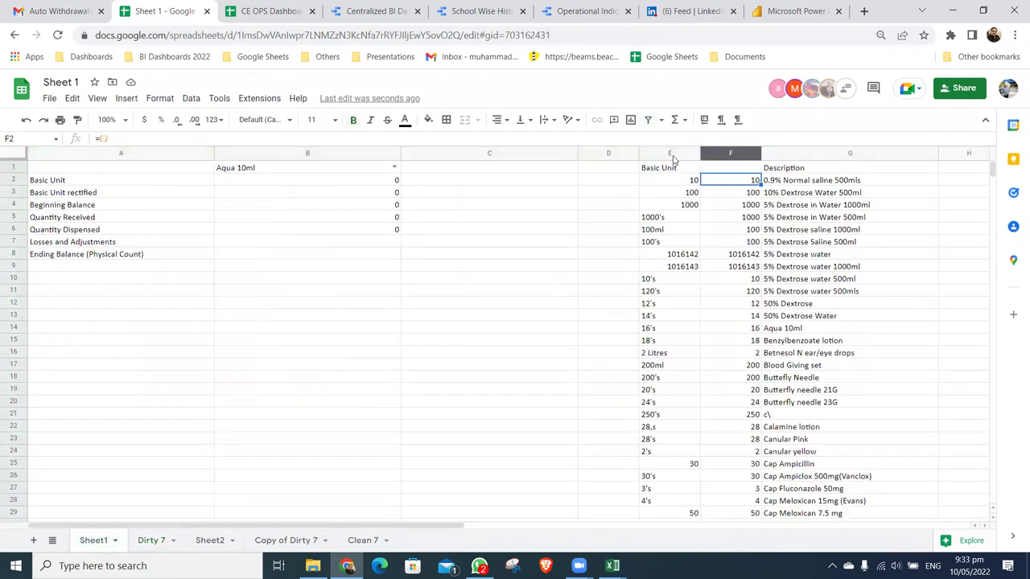
{"action": "left_click", "coordinate": [672, 153]}
{"action": "key", "text": "shift+Right"}
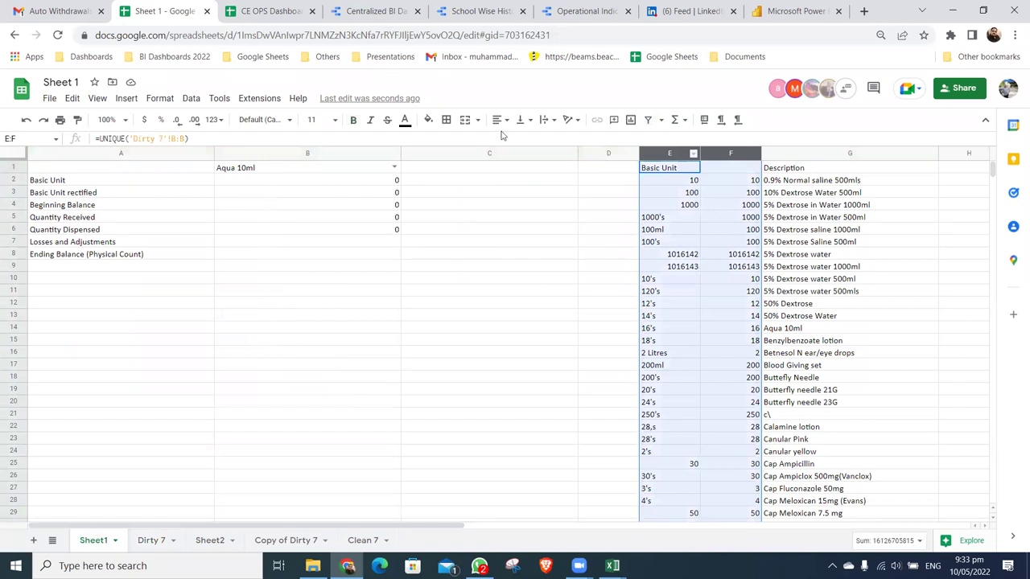
{"action": "left_click", "coordinate": [506, 120]}
{"action": "left_click", "coordinate": [510, 146]}
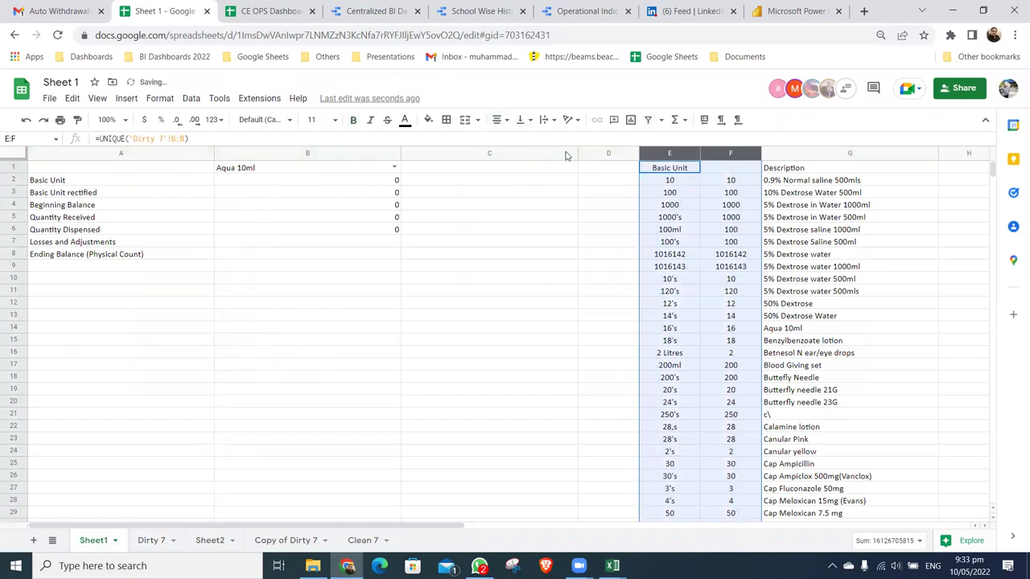
Check the 10's entry in E10 and its mapped number in F10
{"action": "left_click", "coordinate": [686, 215]}
{"action": "key", "text": "Up"}
{"action": "key", "text": "Up"}
{"action": "key", "text": "Down"}
{"action": "key", "text": "Down"}
{"action": "key", "text": "Down"}
{"action": "key", "text": "Down"}
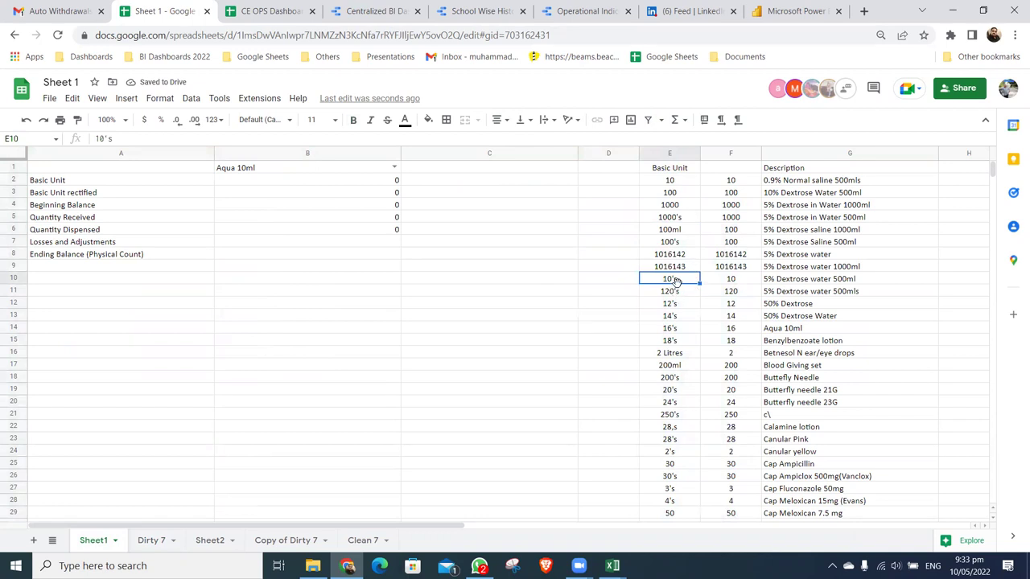
{"action": "left_click", "coordinate": [742, 282]}
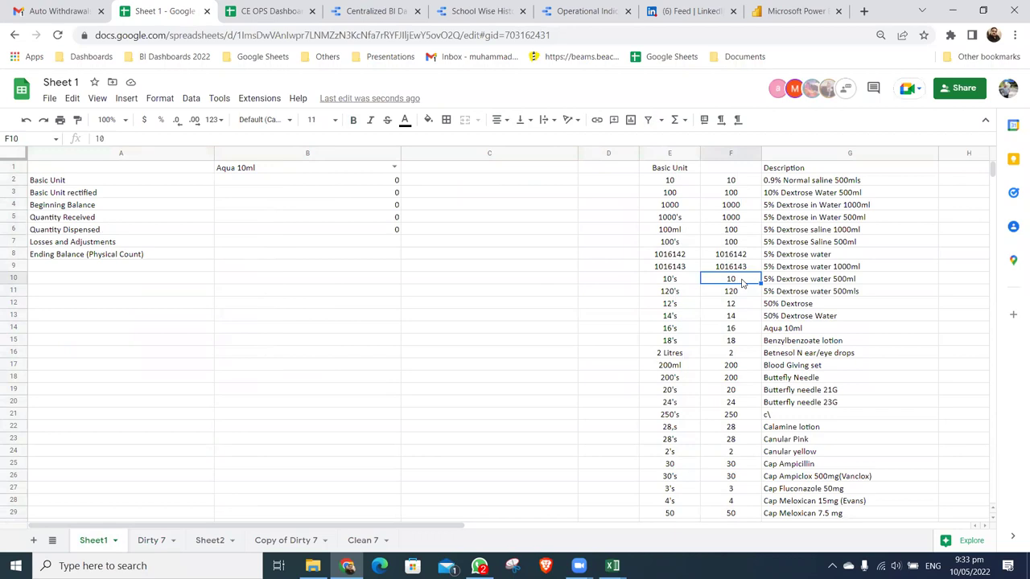
{"action": "left_click", "coordinate": [686, 283]}
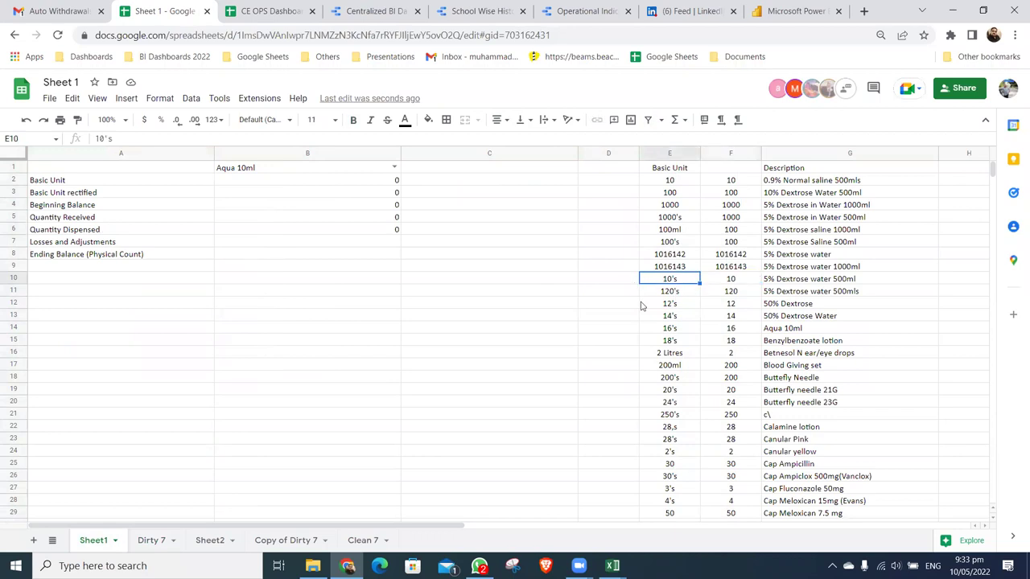
Review Dirty 7's C2 INDEX/MATCH formula against Sheet1's lookup columns, then inspect B2's SUMIFS
{"action": "left_click", "coordinate": [155, 543]}
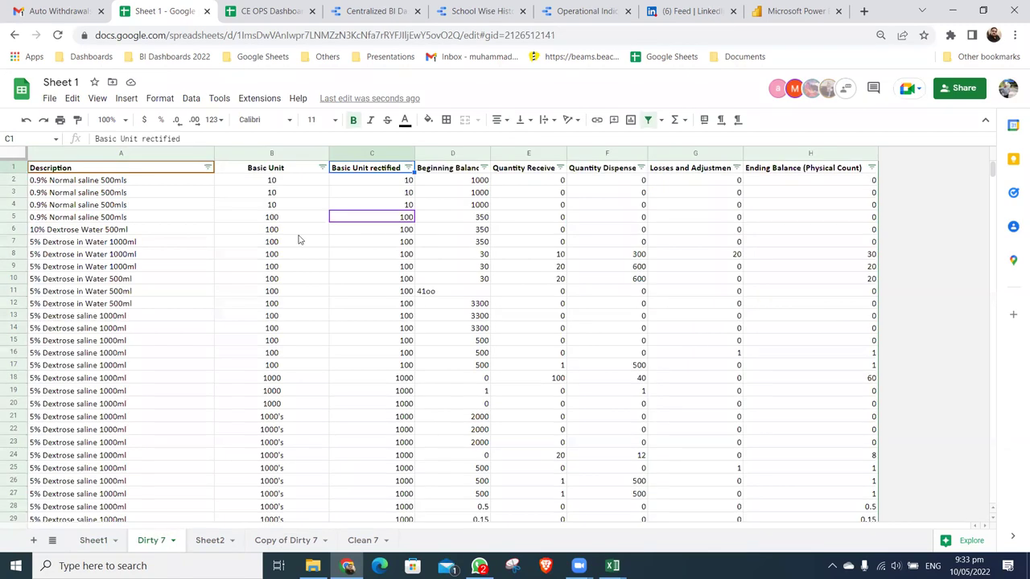
{"action": "left_click", "coordinate": [378, 181]}
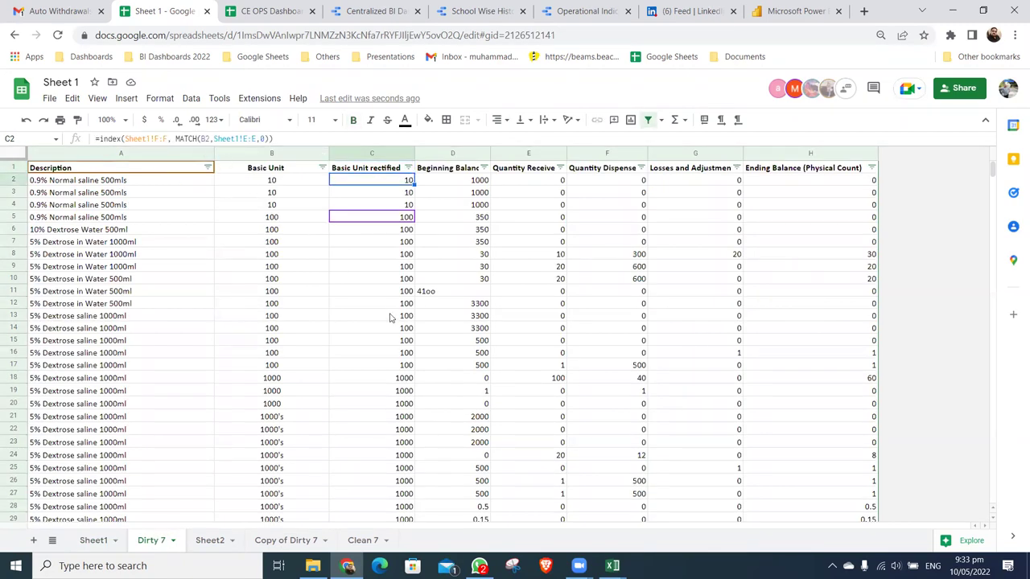
{"action": "key", "text": "F2"}
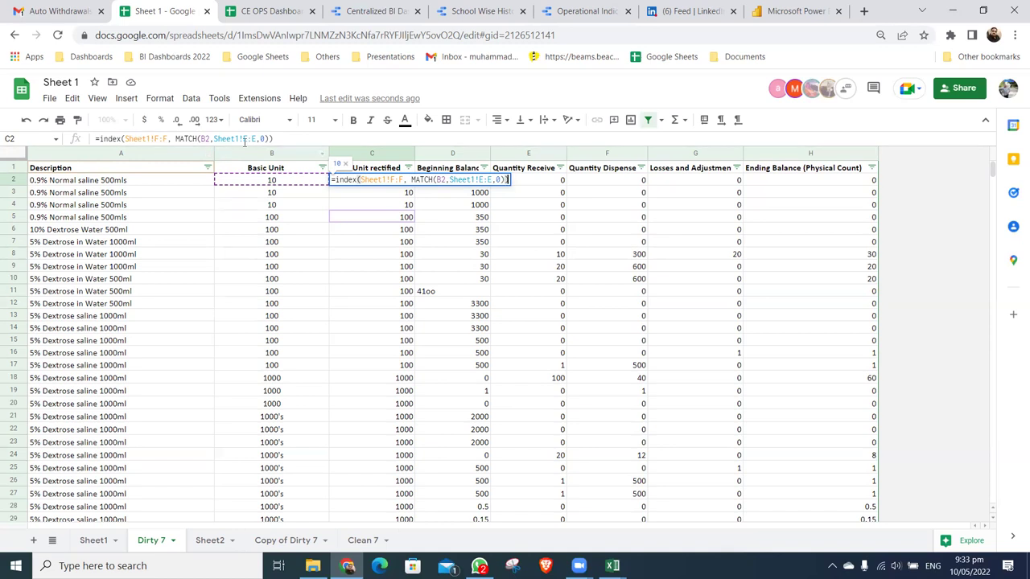
{"action": "left_click", "coordinate": [97, 550]}
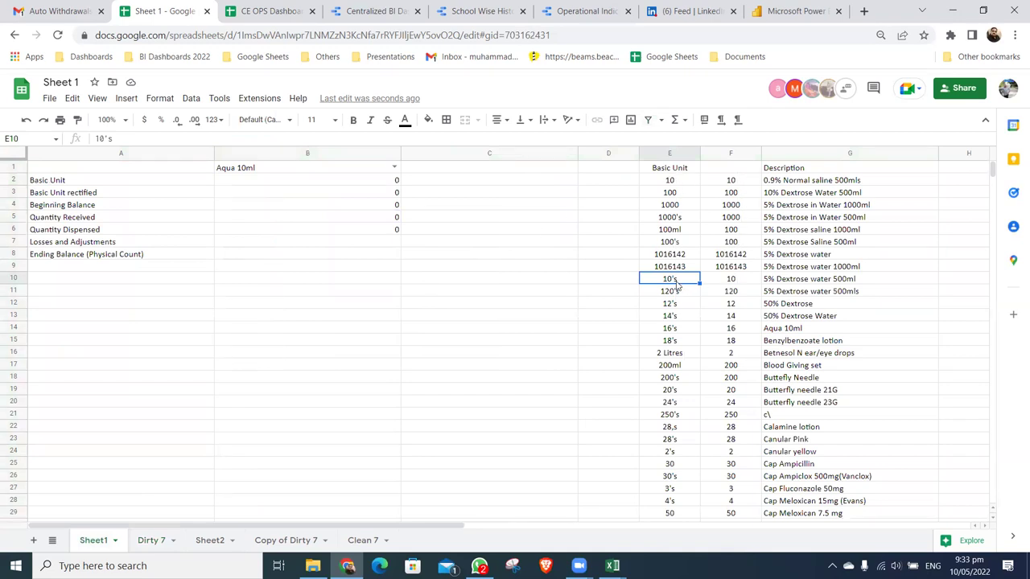
{"action": "left_click", "coordinate": [158, 547]}
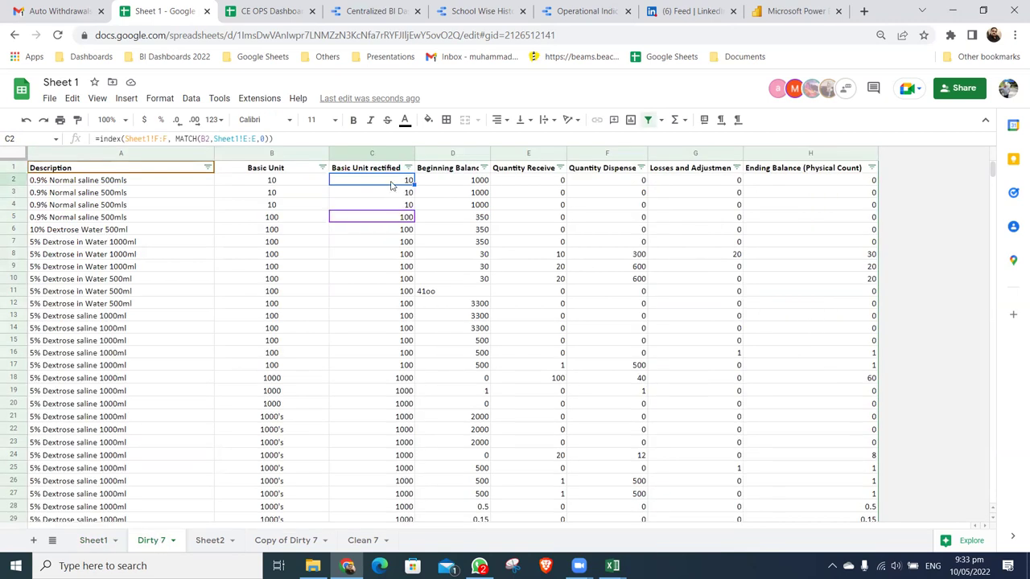
{"action": "left_click", "coordinate": [97, 544]}
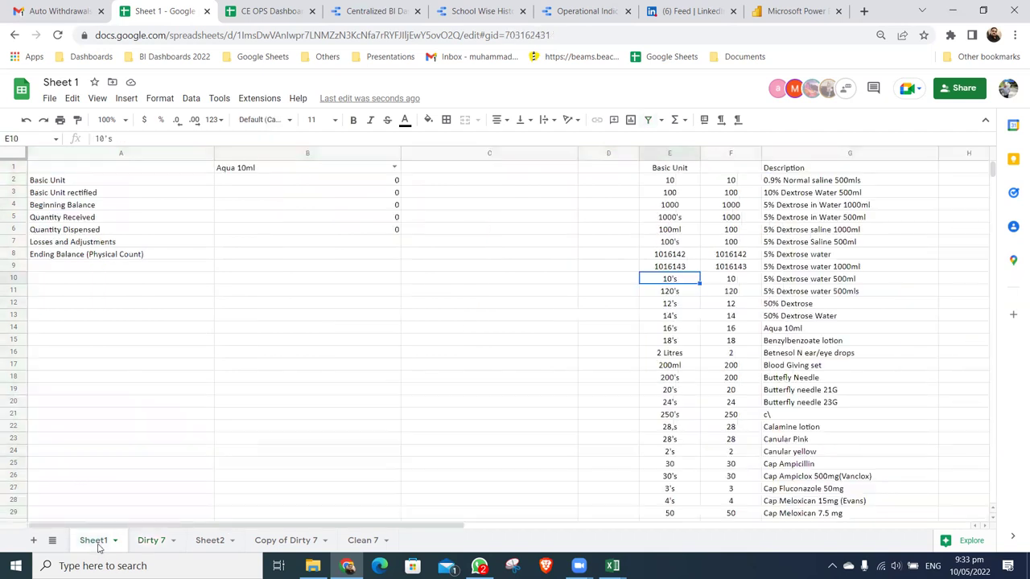
{"action": "left_click", "coordinate": [327, 182]}
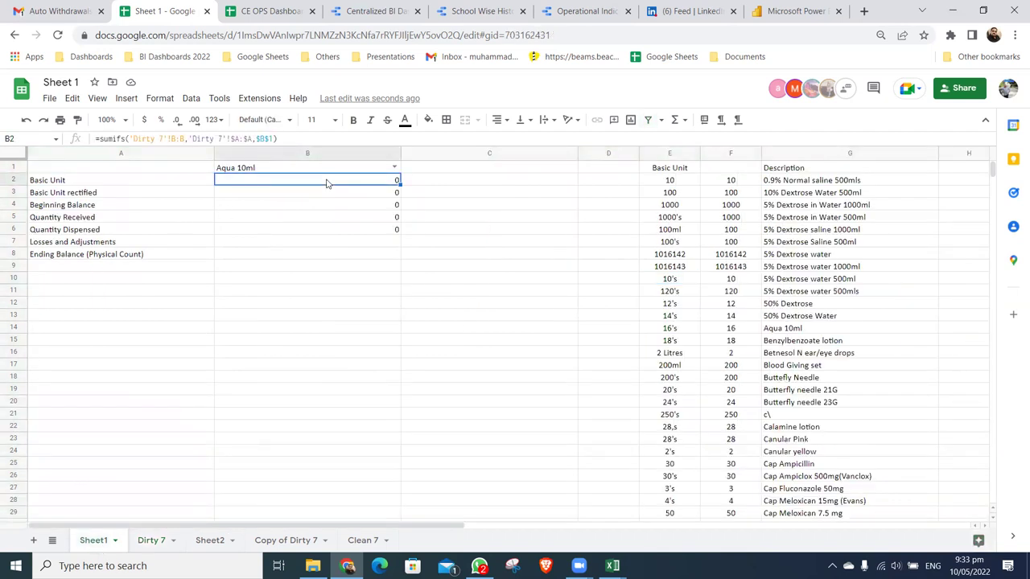
Point B2's SUMIFS sum range at 'Dirty 7'!C:C and copy it down to B6, each showing 70000
{"action": "left_click", "coordinate": [150, 543]}
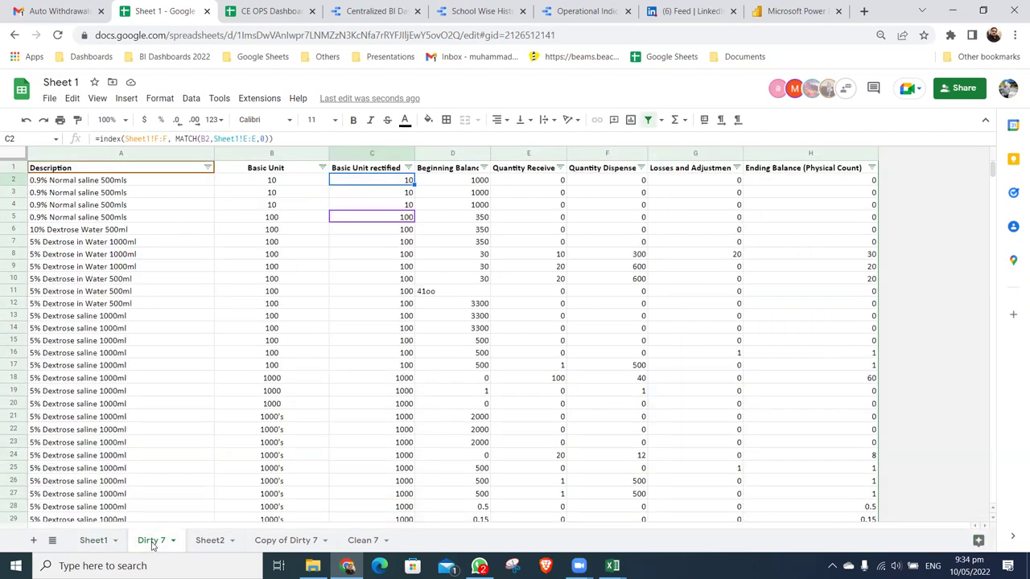
{"action": "left_click", "coordinate": [100, 545]}
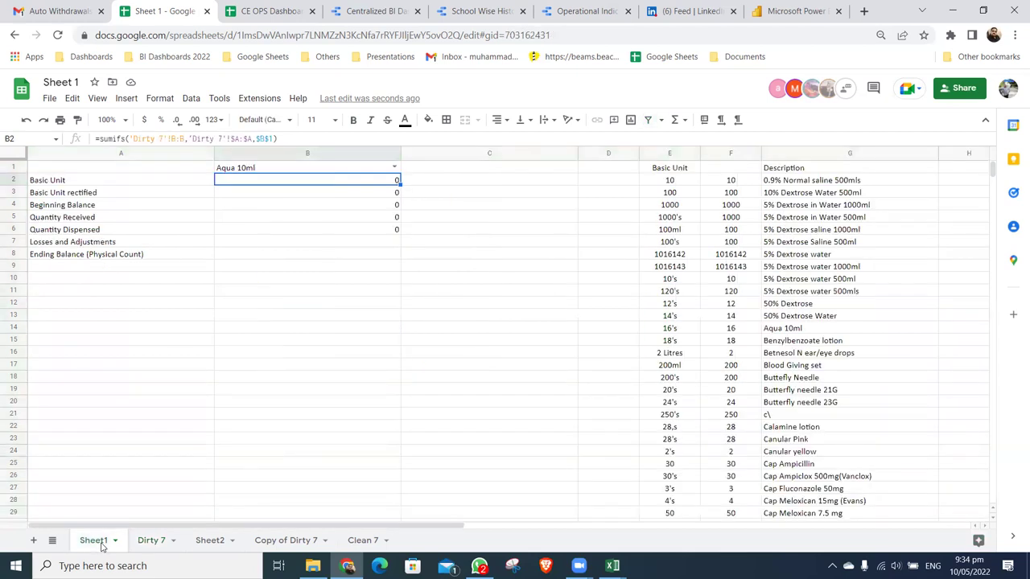
{"action": "left_click", "coordinate": [177, 139]}
{"action": "type", "text": "C"}
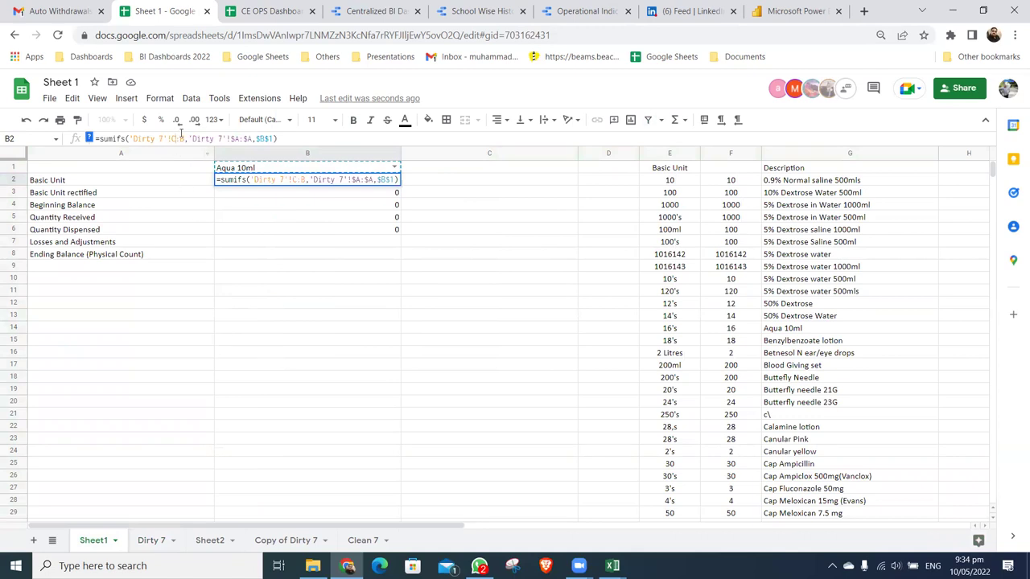
{"action": "key", "text": "BackSpace"}
{"action": "type", "text": "C"}
{"action": "key", "text": "Return"}
{"action": "key", "text": "Up"}
{"action": "key", "text": "ctrl+c"}
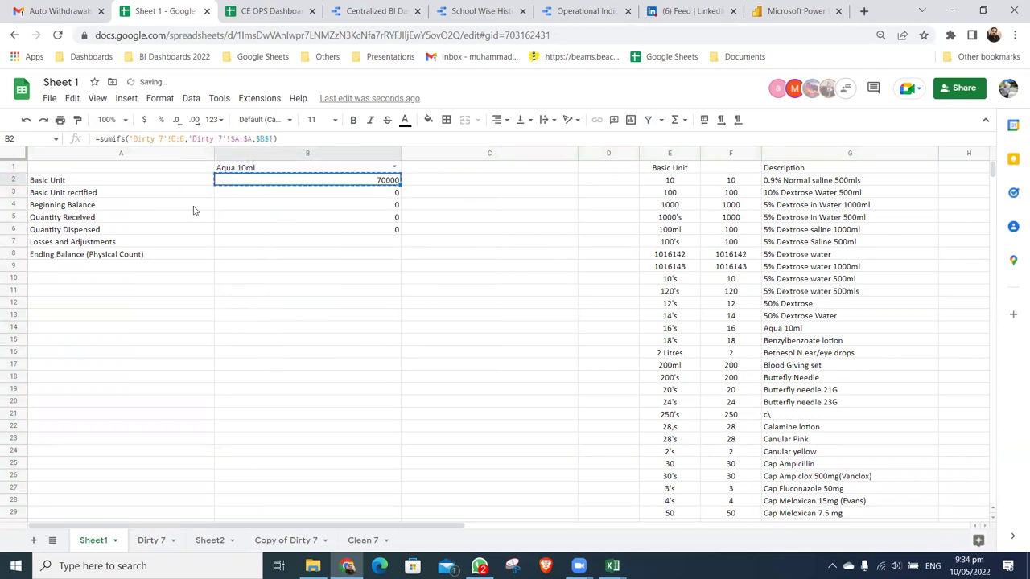
{"action": "key", "text": "ctrl+shift+Down"}
{"action": "key", "text": "ctrl+v"}
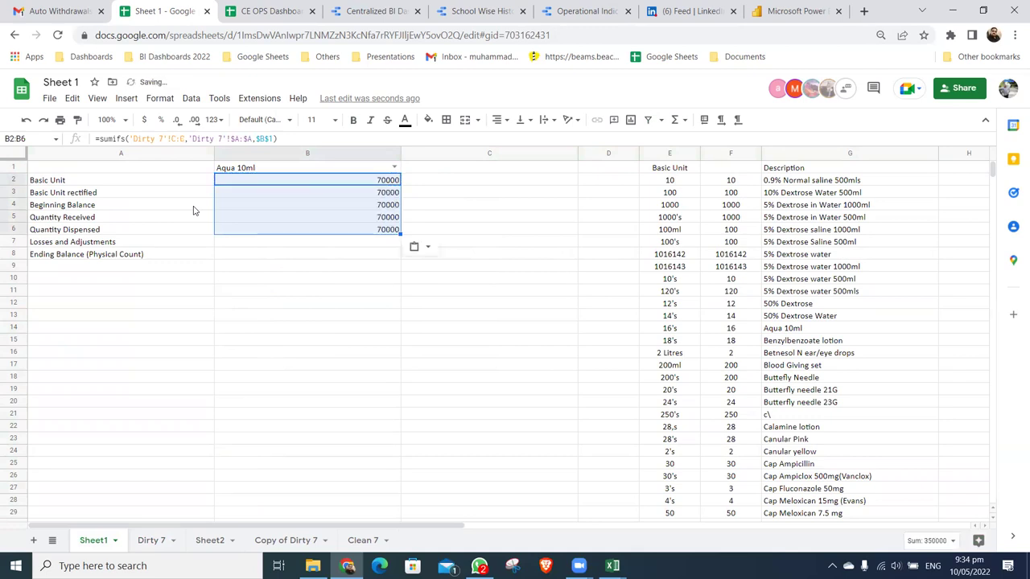
{"action": "key", "text": "ctrl+shift+Up"}
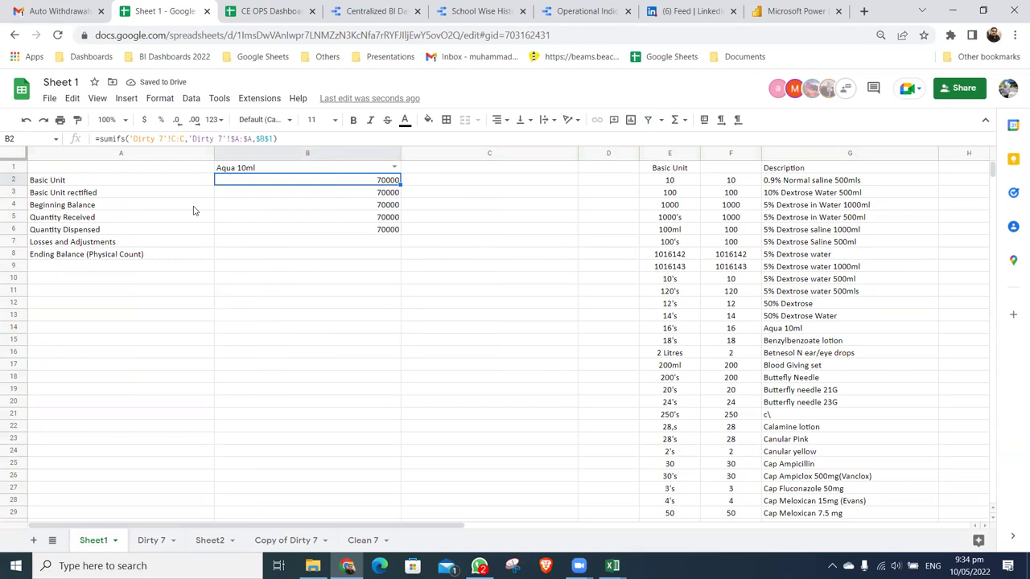
Browse the Beginning Balance filter values on Dirty 7 without applying changes
{"action": "left_click", "coordinate": [149, 541]}
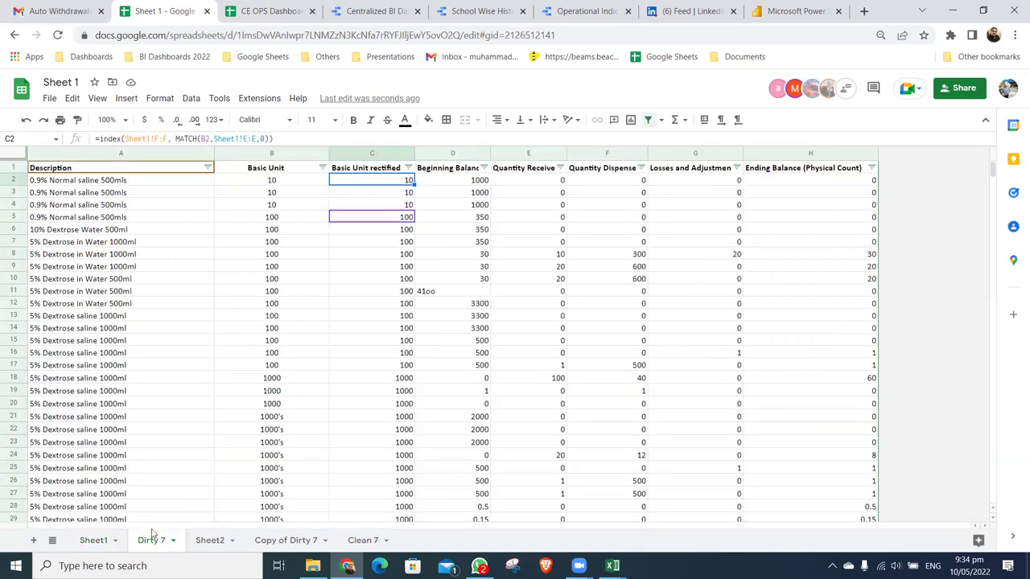
{"action": "left_click", "coordinate": [484, 168]}
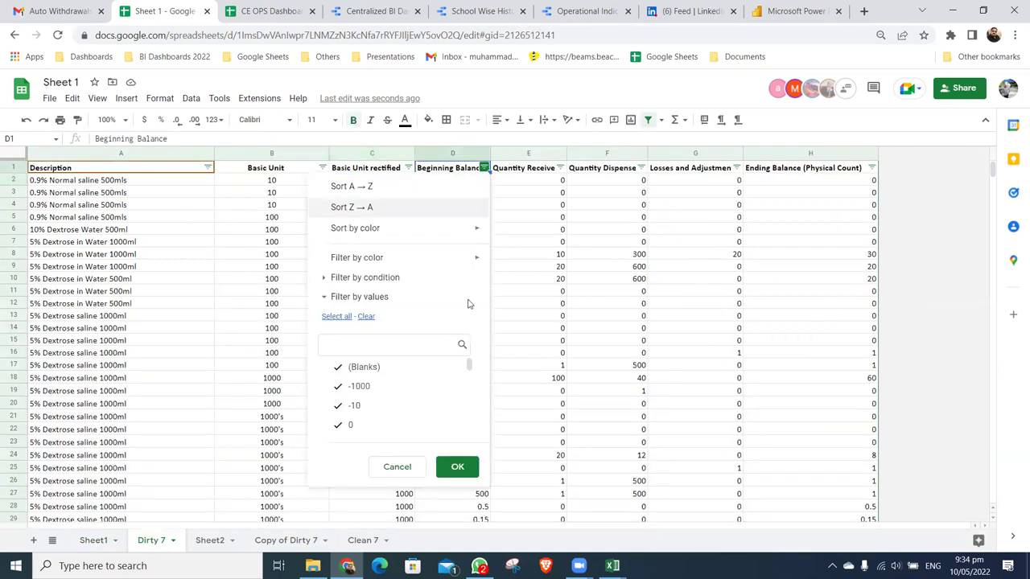
{"action": "left_click_drag", "start_coordinate": [471, 378], "coordinate": [474, 445]}
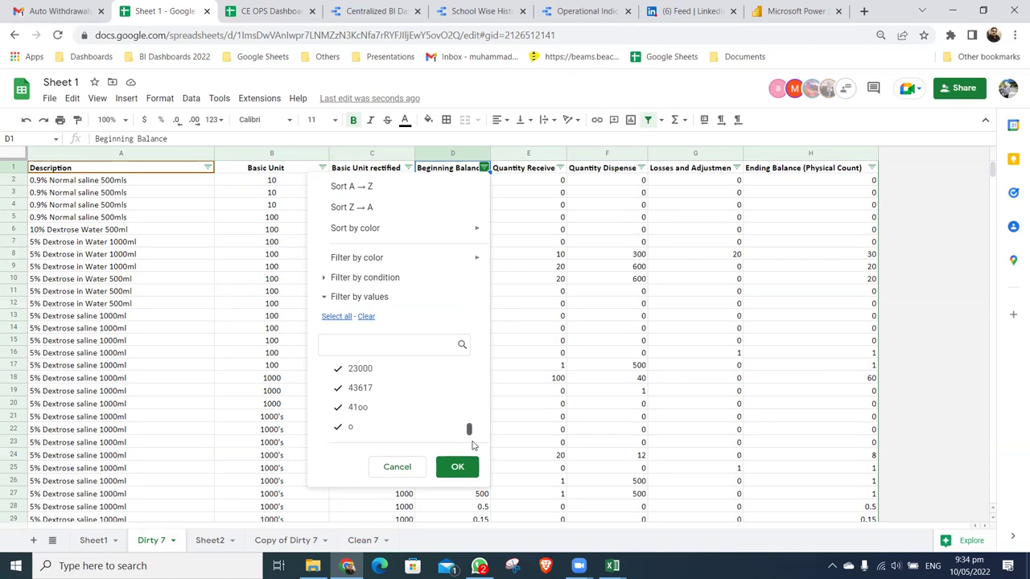
{"action": "left_click", "coordinate": [417, 470]}
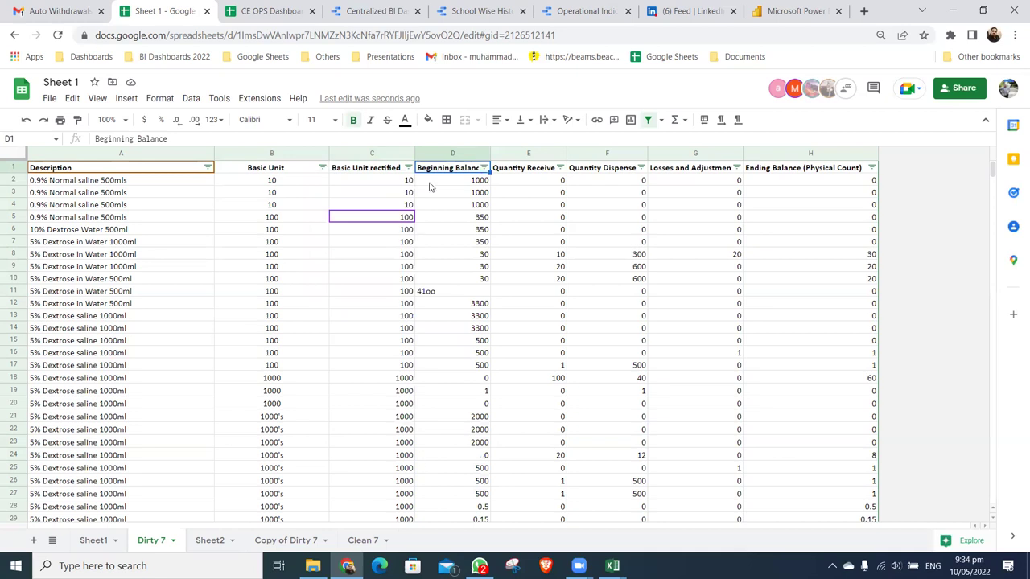
{"action": "left_click", "coordinate": [485, 169]}
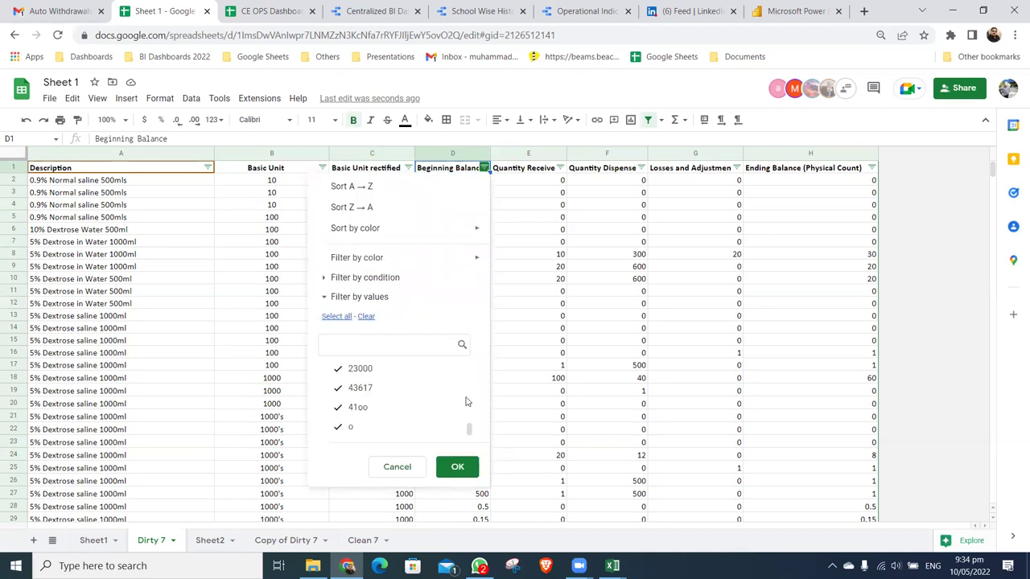
{"action": "scroll", "coordinate": [471, 418], "scroll_direction": "down", "scroll_amount": 3}
{"action": "left_click_drag", "start_coordinate": [471, 413], "coordinate": [471, 362]}
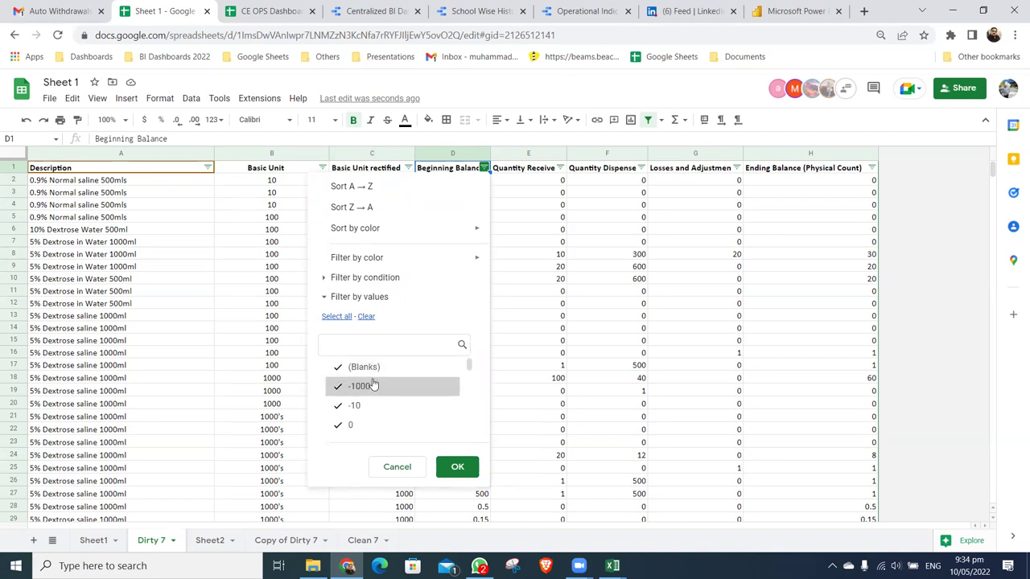
{"action": "left_click", "coordinate": [525, 270]}
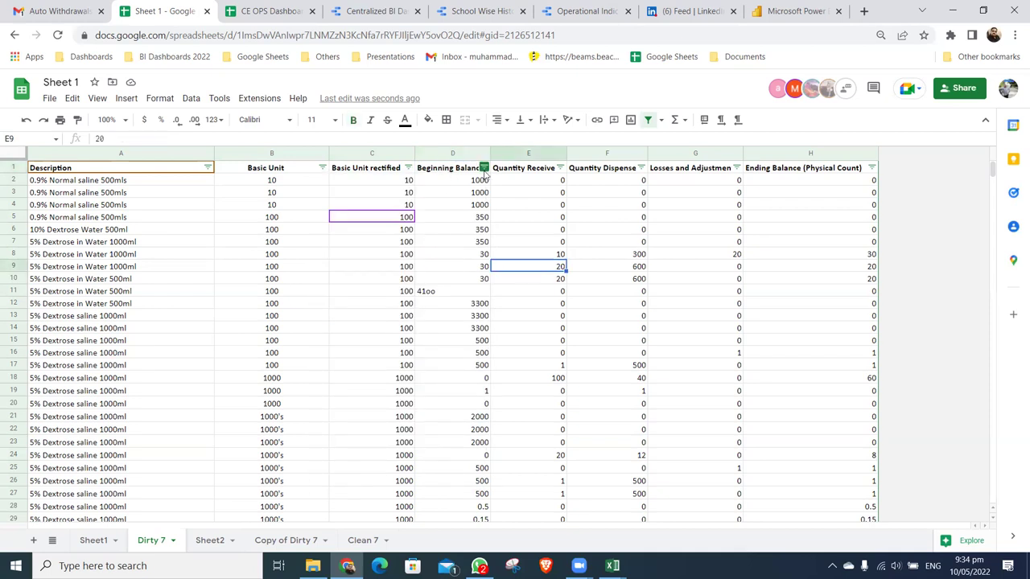
Filter Beginning Balance to the single -1000 entry, then show all rows and inspect 41oo in D11
{"action": "left_click", "coordinate": [484, 171]}
{"action": "left_click", "coordinate": [369, 317]}
{"action": "left_click", "coordinate": [360, 387]}
{"action": "left_click", "coordinate": [457, 467]}
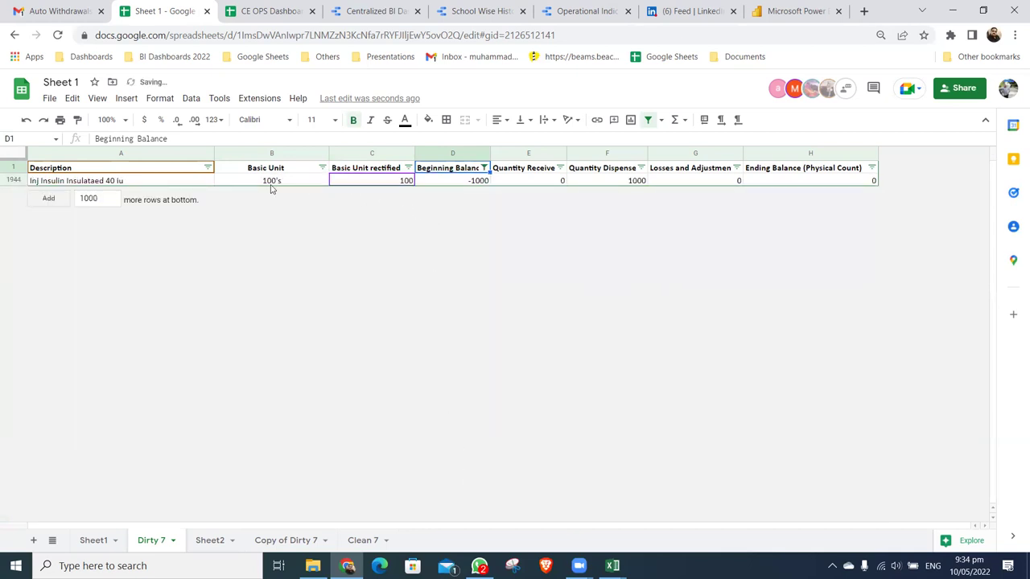
{"action": "left_click", "coordinate": [485, 169]}
{"action": "left_click", "coordinate": [343, 316]}
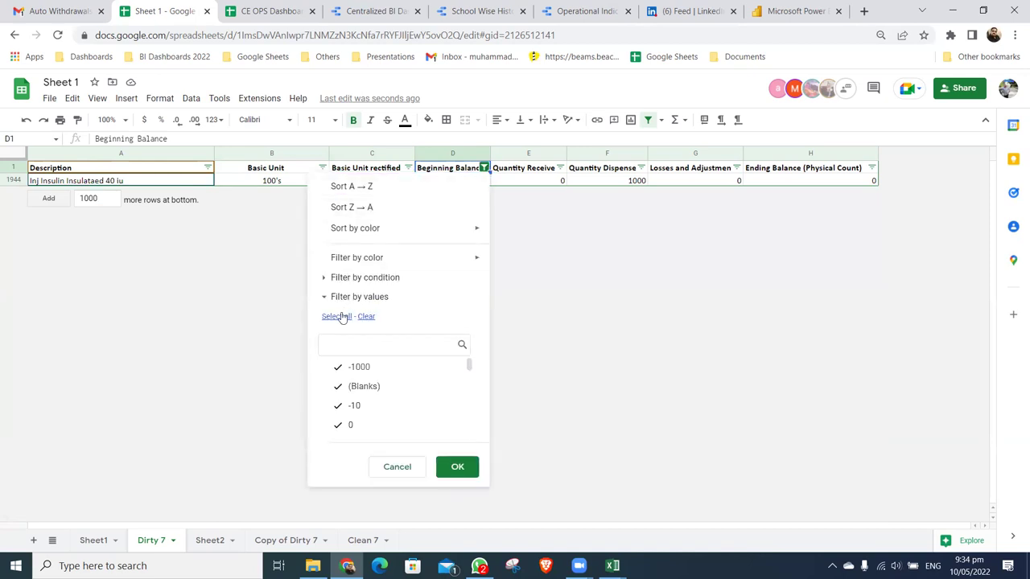
{"action": "left_click", "coordinate": [457, 467]}
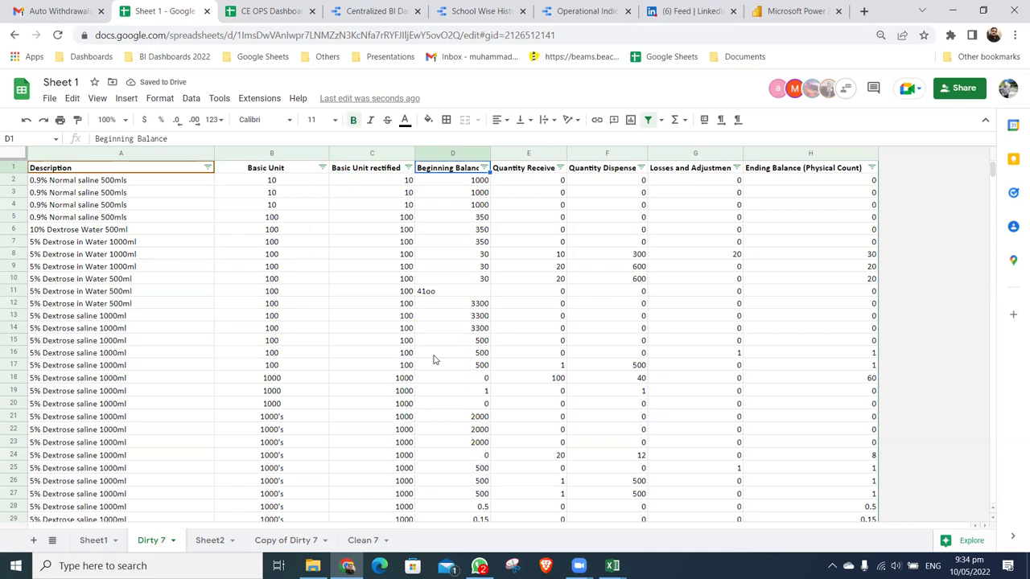
{"action": "left_click", "coordinate": [442, 294]}
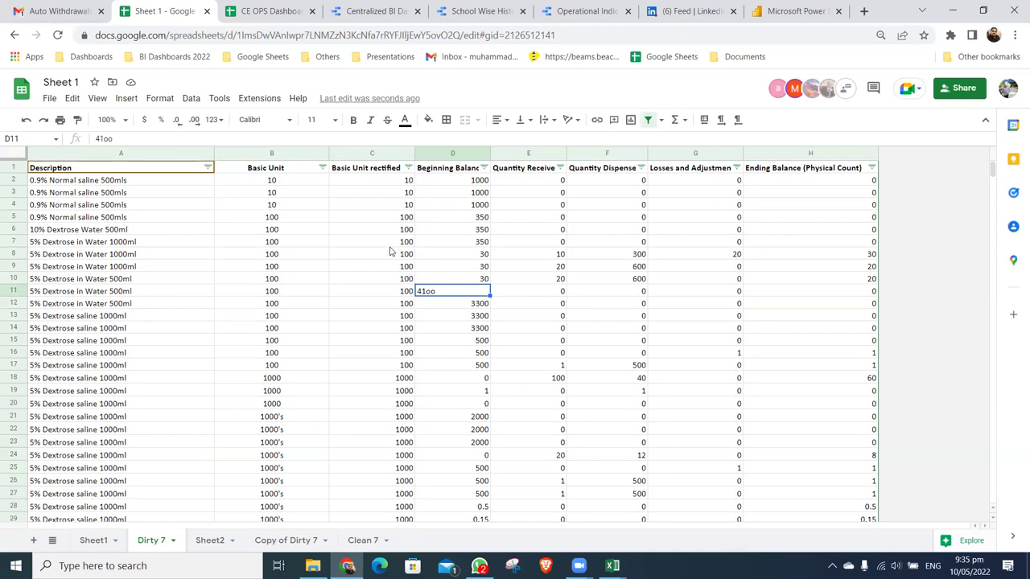
{"action": "left_click", "coordinate": [384, 152]}
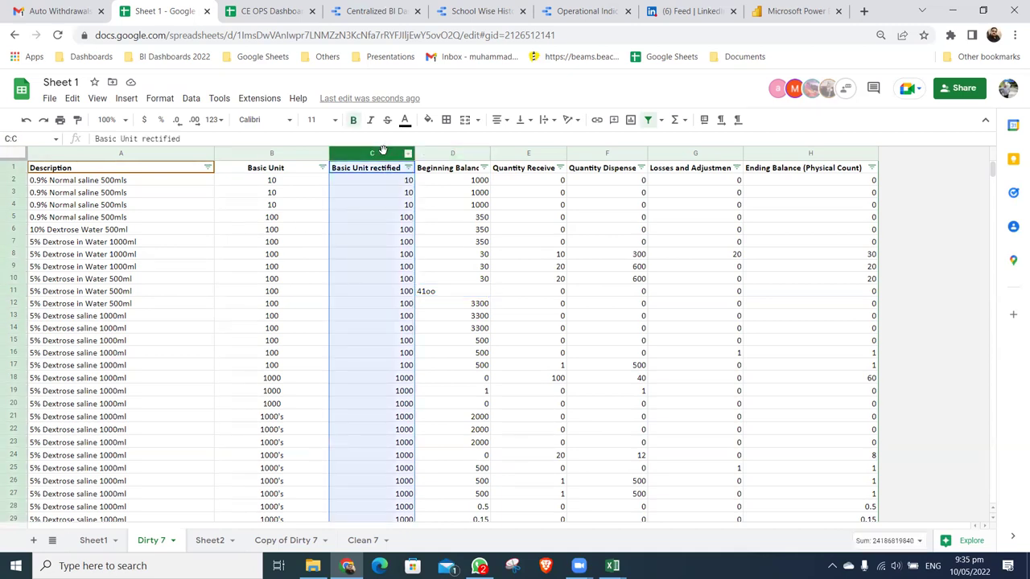
Re-enter B2's Basic Unit SUMIFS with column C as its sum range
{"action": "left_click", "coordinate": [90, 542]}
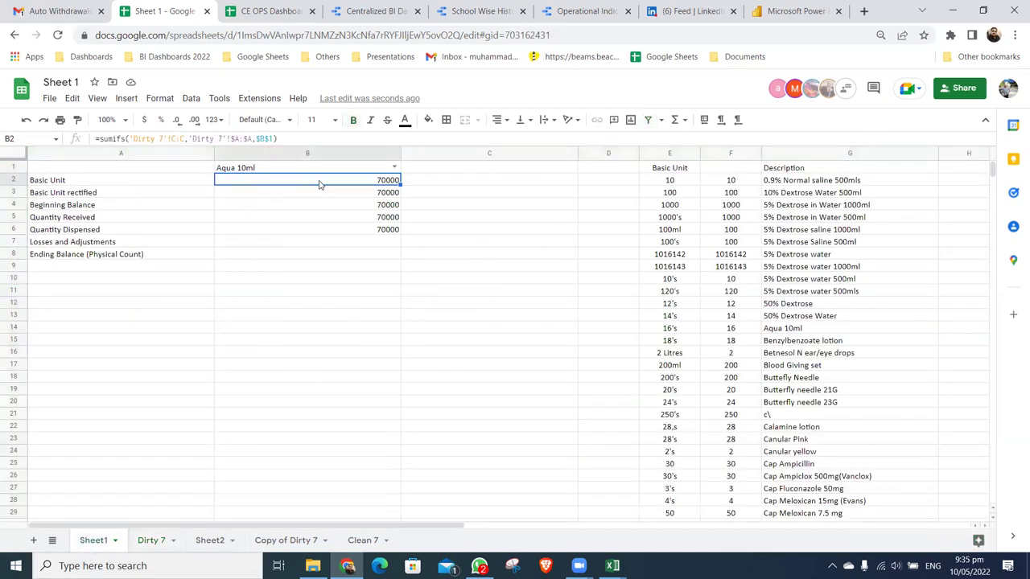
{"action": "left_click", "coordinate": [379, 194]}
{"action": "left_click", "coordinate": [387, 183]}
{"action": "left_click", "coordinate": [177, 138]}
{"action": "key", "text": "BackSpace"}
{"action": "type", "text": "b"}
{"action": "key", "text": "BackSpace"}
{"action": "type", "text": "C"}
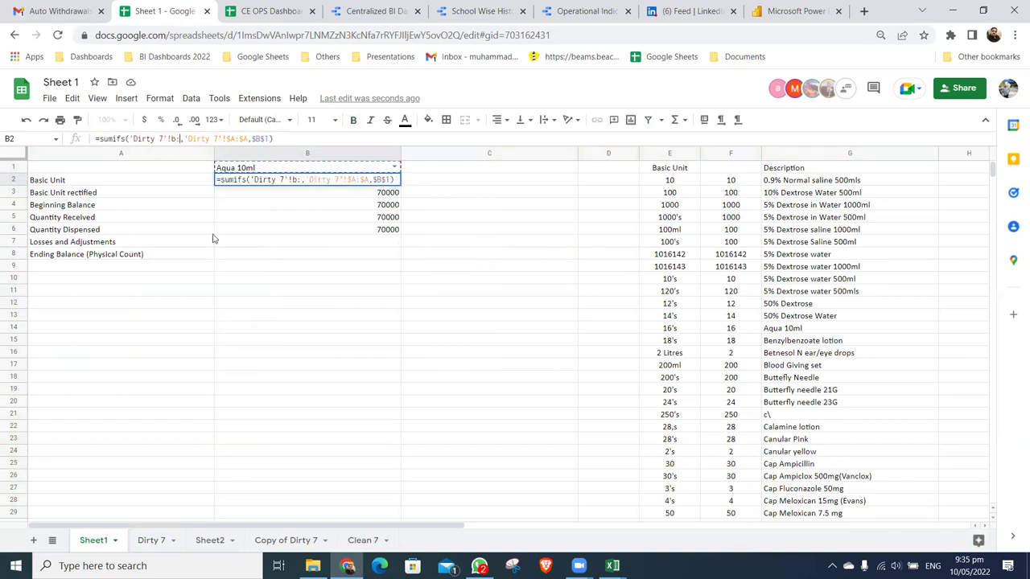
{"action": "key", "text": "Return"}
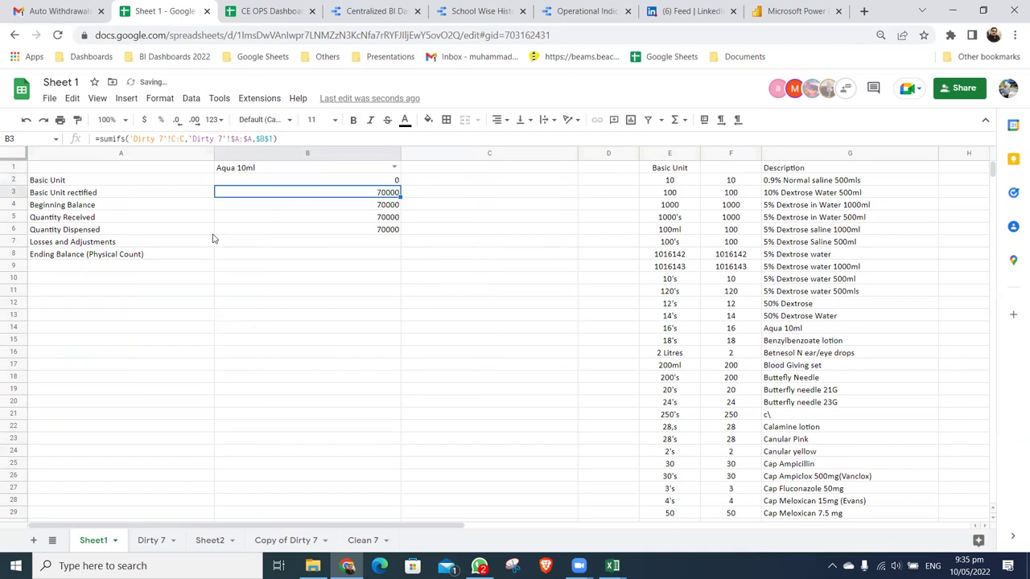
Check that Beginning Balance sits in Dirty 7's column D, then select B4 on Sheet1
{"action": "key", "text": "Down"}
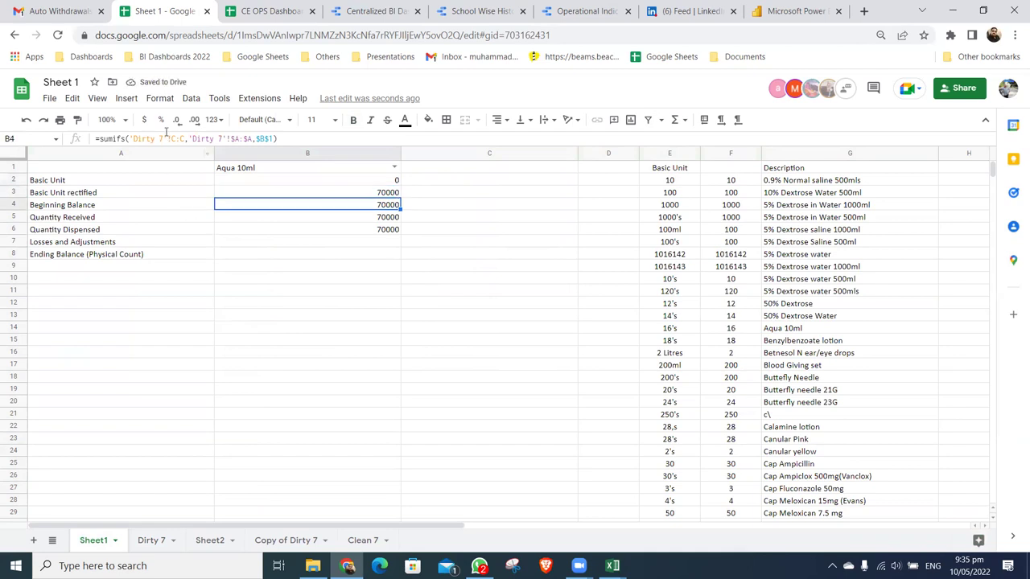
{"action": "left_click", "coordinate": [70, 208]}
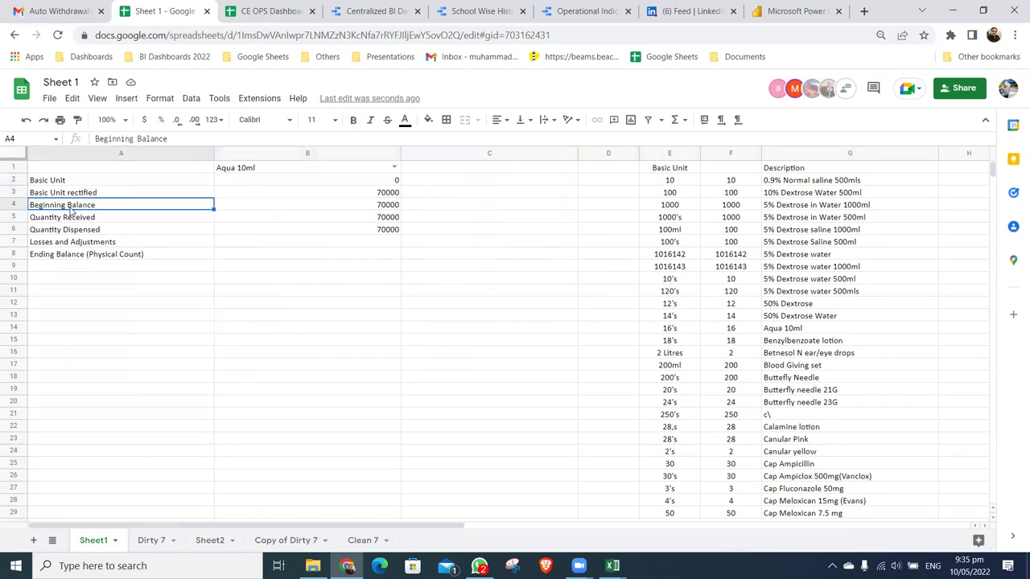
{"action": "left_click", "coordinate": [150, 543]}
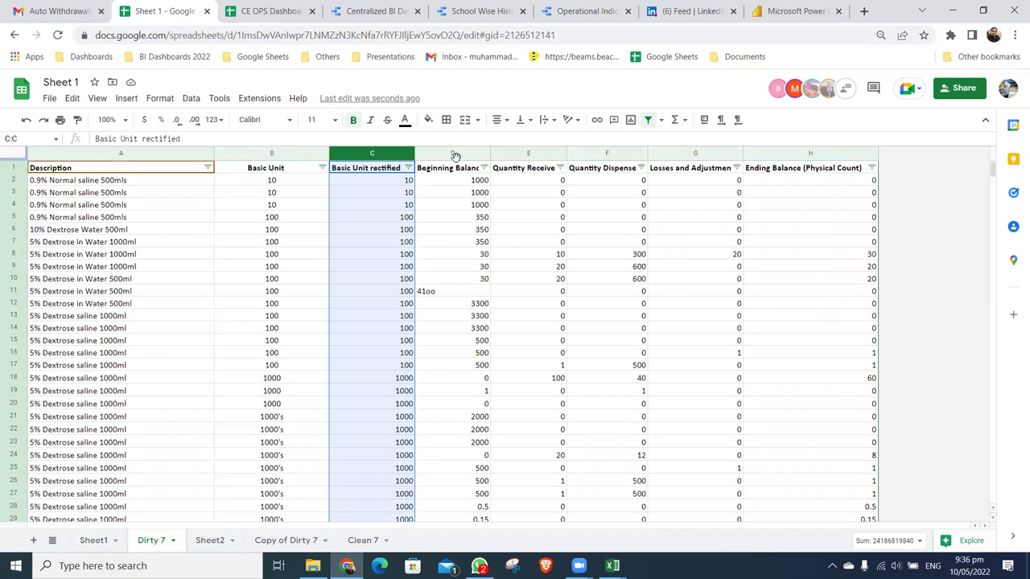
{"action": "left_click", "coordinate": [456, 149]}
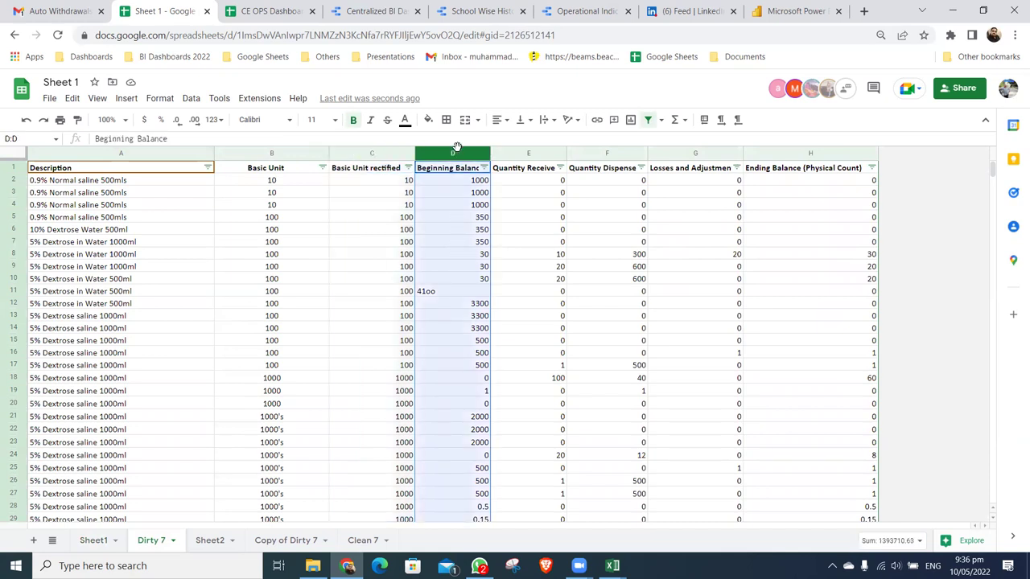
{"action": "left_click", "coordinate": [95, 541]}
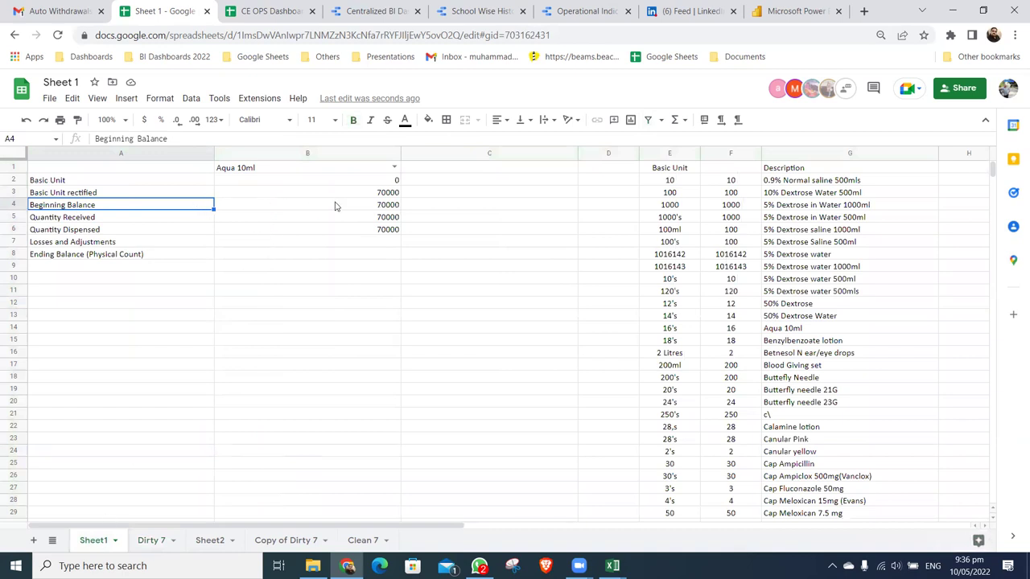
{"action": "left_click", "coordinate": [335, 204]}
Change B4's SUMIFS sum range from 'Dirty 7'!C:C to 'Dirty 7'!D:D
{"action": "left_click", "coordinate": [177, 139]}
{"action": "key", "text": "BackSpace"}
{"action": "type", "text": "D"}
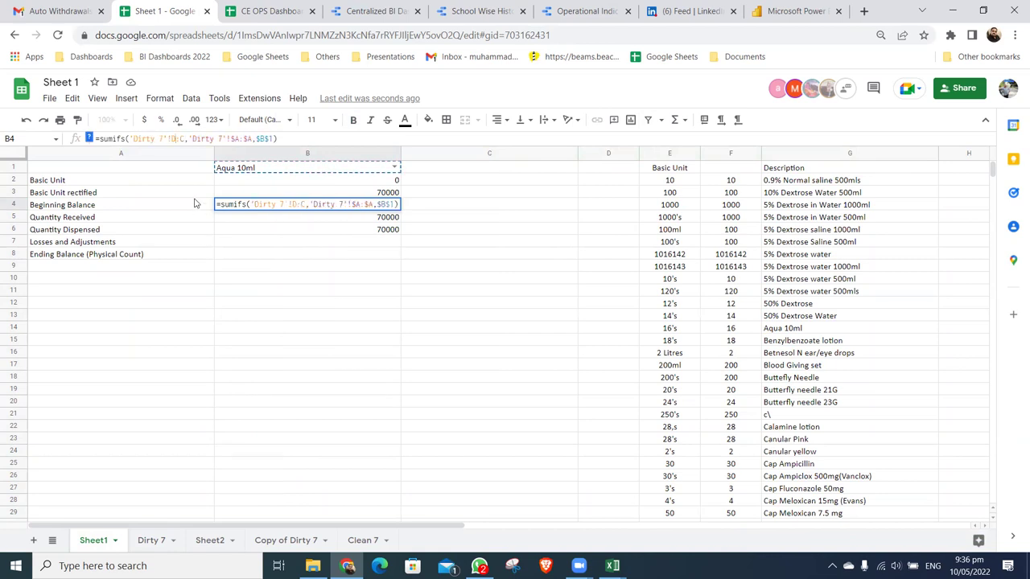
{"action": "key", "text": "BackSpace"}
{"action": "type", "text": "D"}
{"action": "key", "text": "Return"}
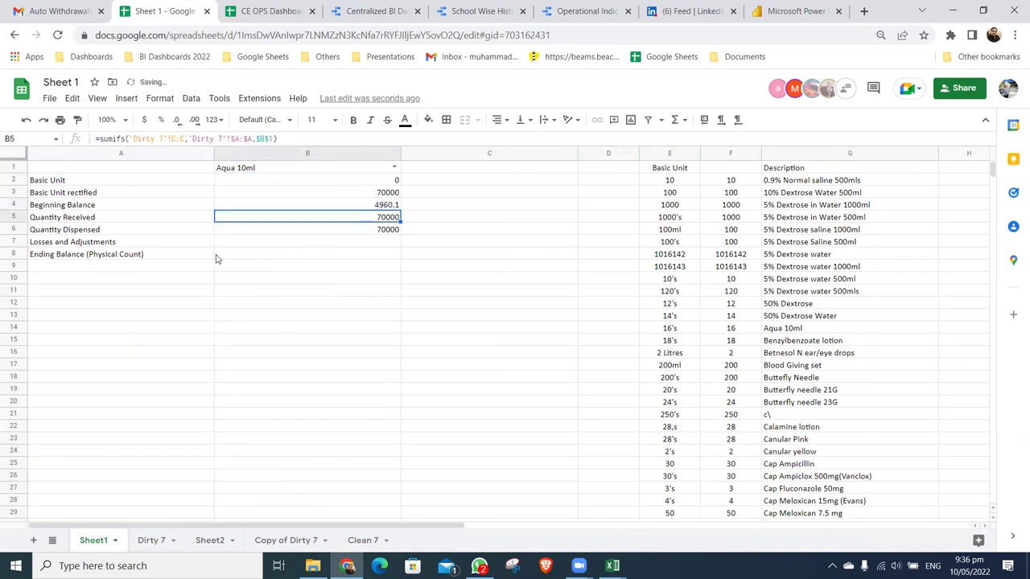
Review B4's formula and its 4960.1 result alongside the Basic Unit rectified figure
{"action": "left_click", "coordinate": [366, 206]}
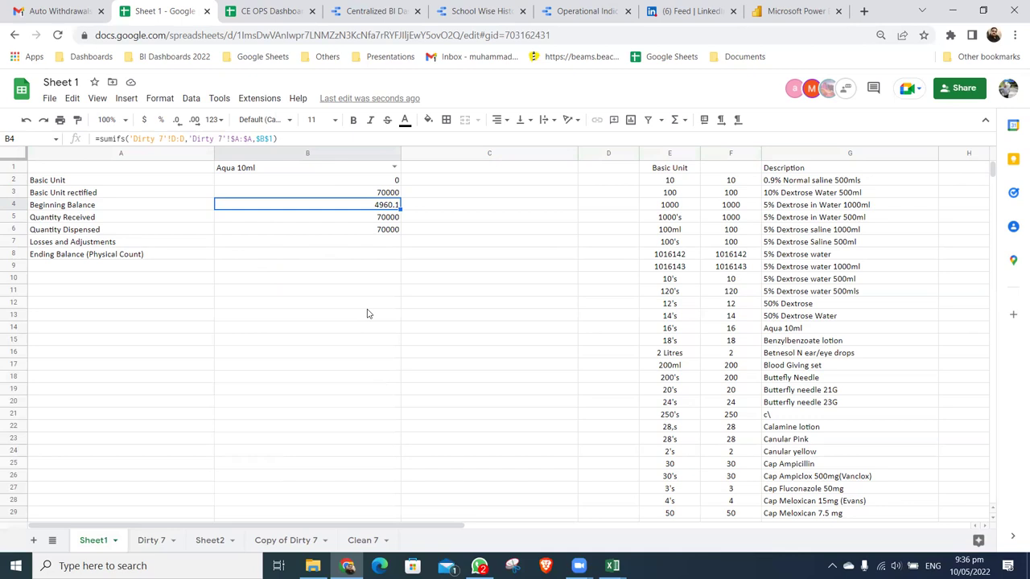
{"action": "left_click", "coordinate": [234, 138]}
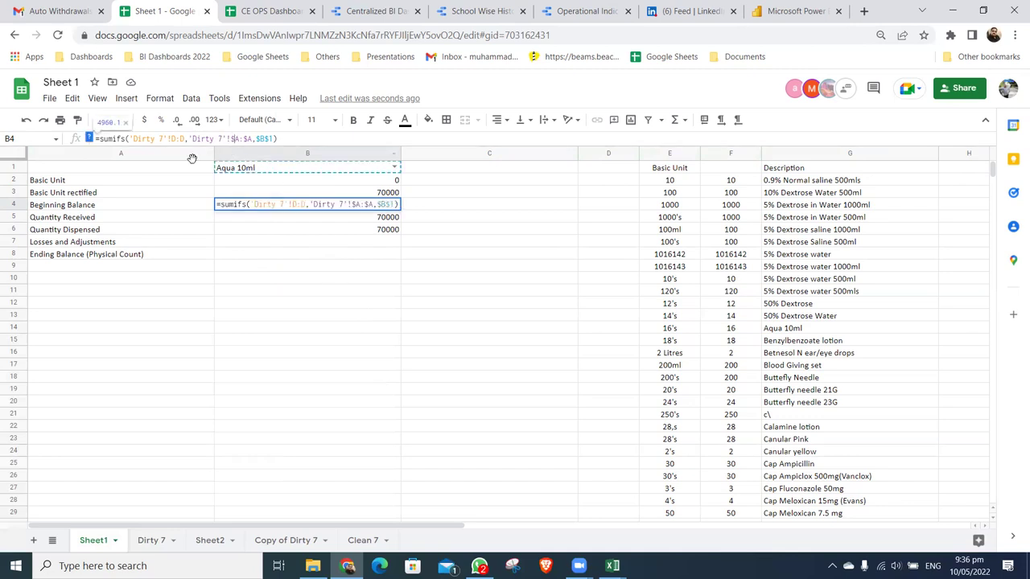
{"action": "key", "text": "Escape"}
{"action": "key", "text": "Up"}
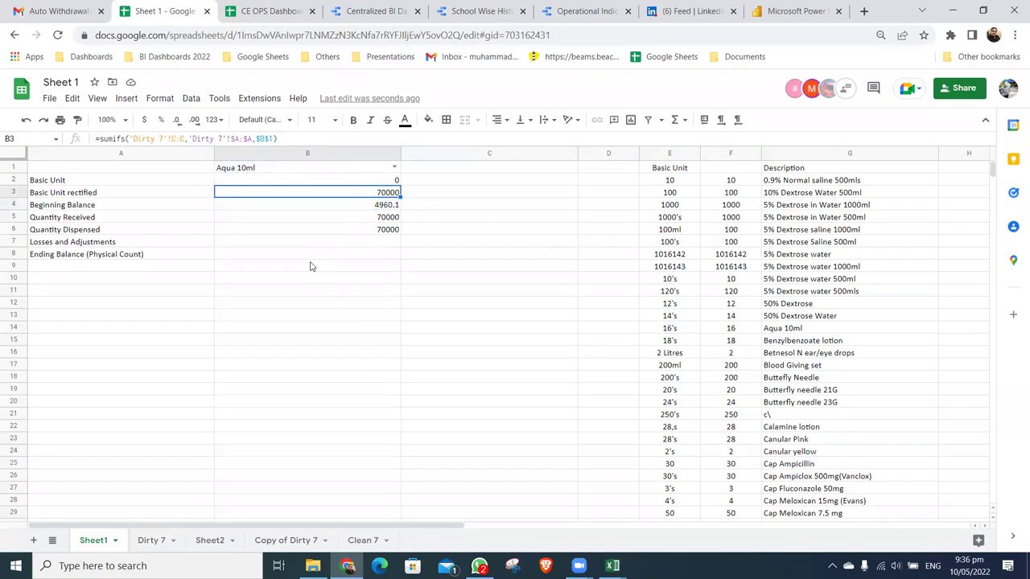
{"action": "key", "text": "Left"}
{"action": "key", "text": "Right"}
{"action": "key", "text": "Down"}
{"action": "key", "text": "Down"}
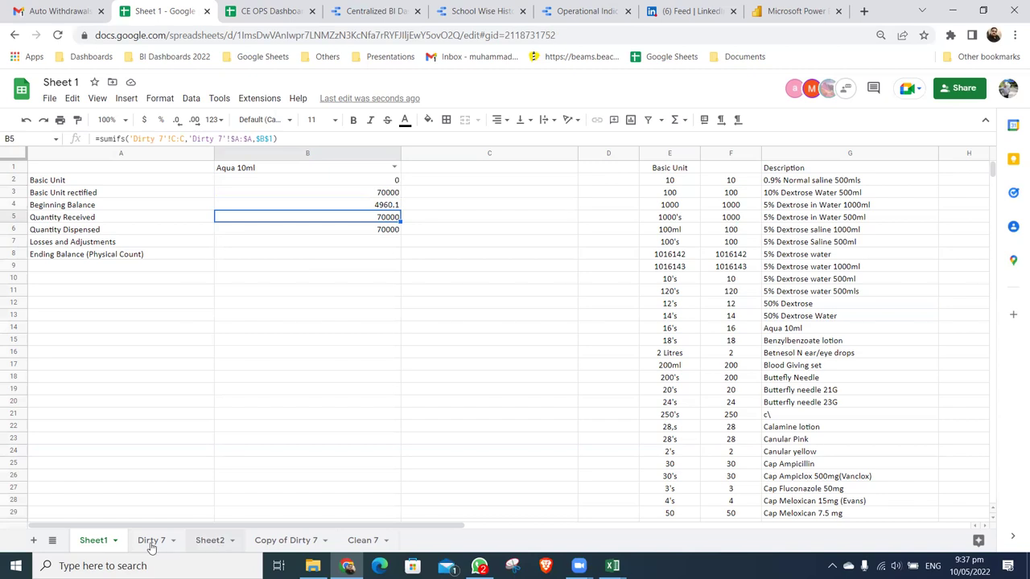
Change the Quantity Received SUMIFS in B5 to sum column E of Dirty 7
{"action": "left_click", "coordinate": [151, 541]}
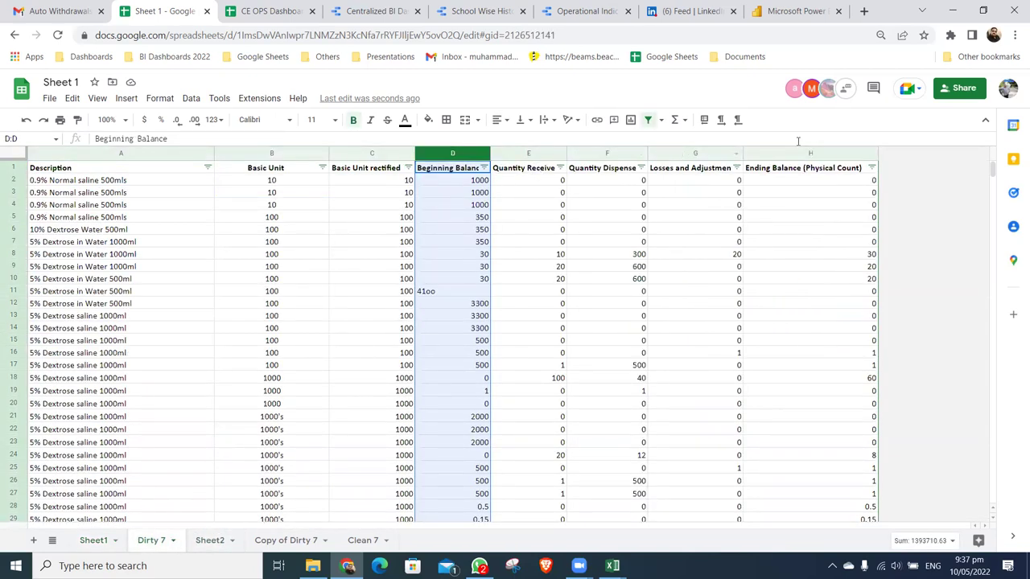
{"action": "left_click", "coordinate": [103, 543]}
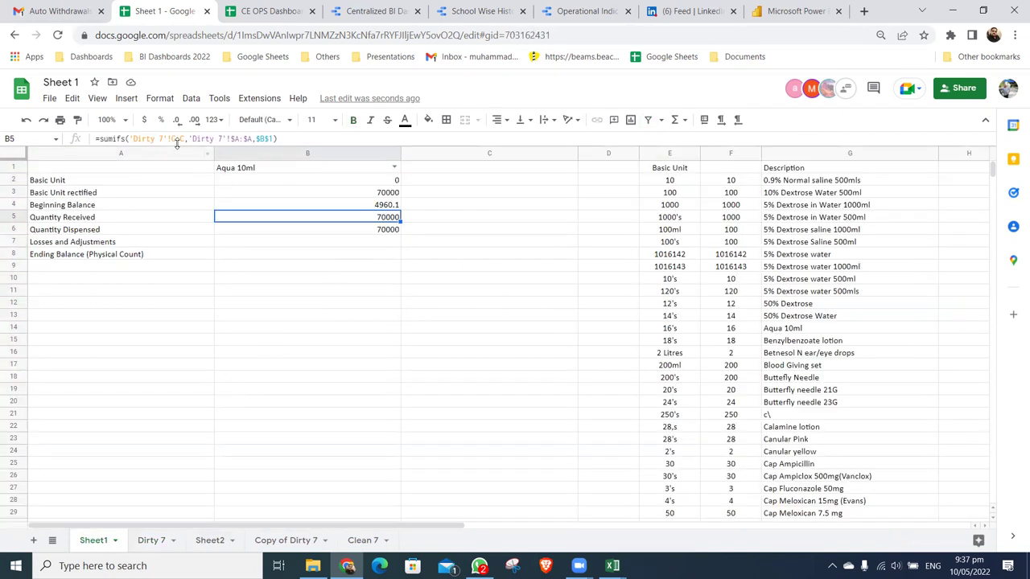
{"action": "key", "text": "F2"}
{"action": "key", "text": "Left"}
{"action": "key", "text": "Left"}
{"action": "key", "text": "Left"}
{"action": "type", "text": "e"}
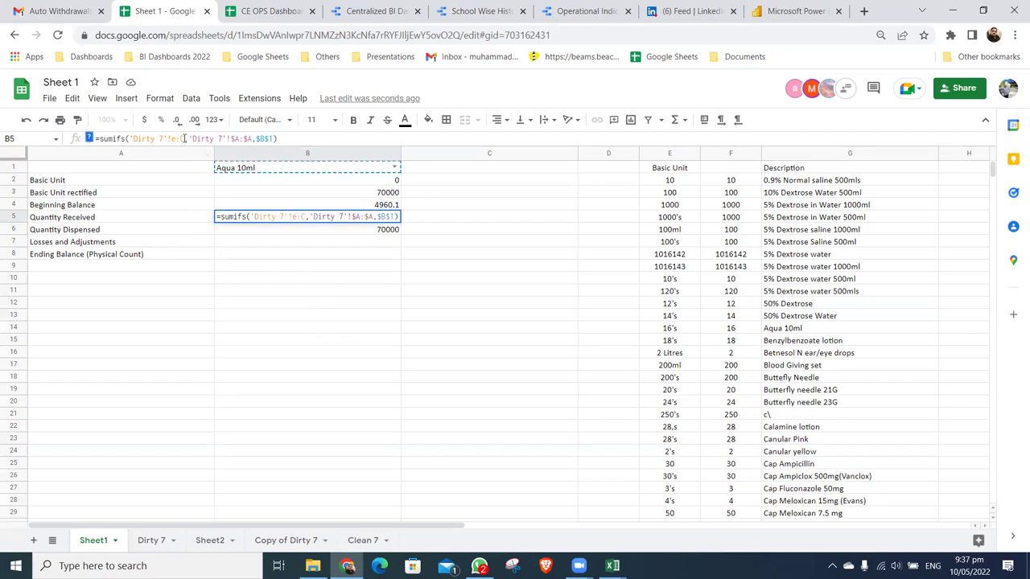
{"action": "key", "text": "BackSpace"}
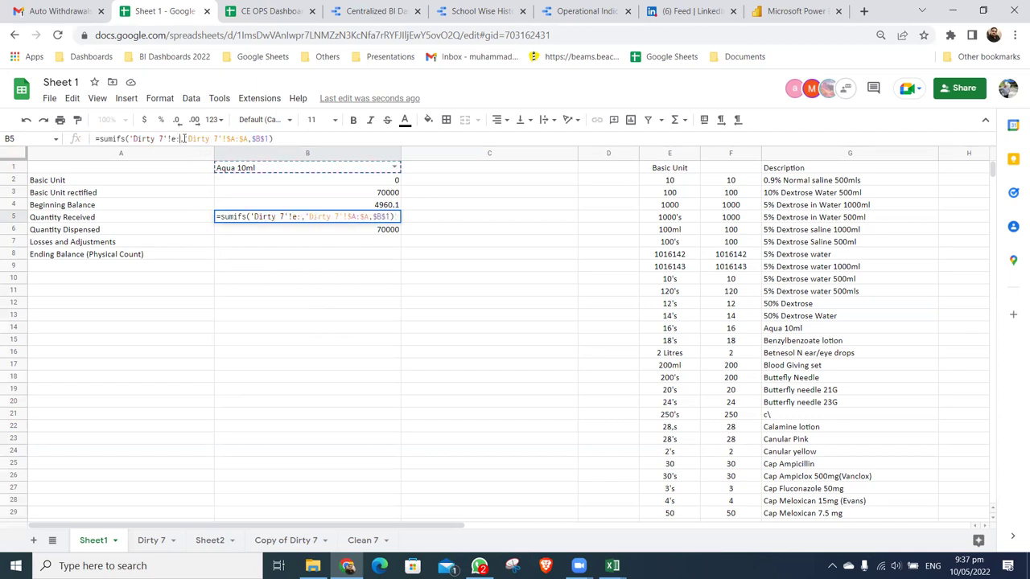
{"action": "type", "text": "e"}
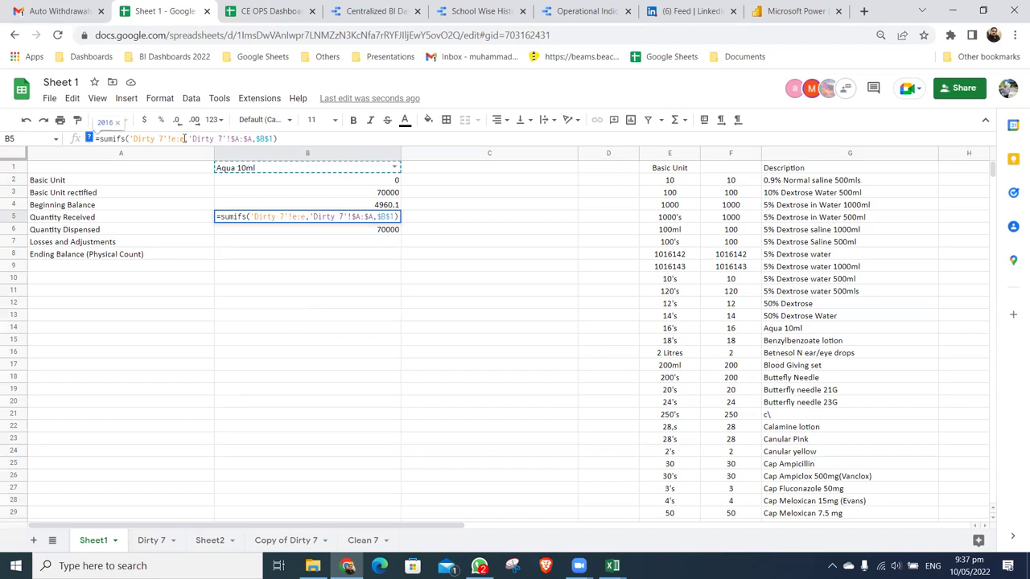
{"action": "key", "text": "Return"}
Change the Quantity Dispensed SUMIFS in B6 to sum column F
{"action": "left_click", "coordinate": [179, 139]}
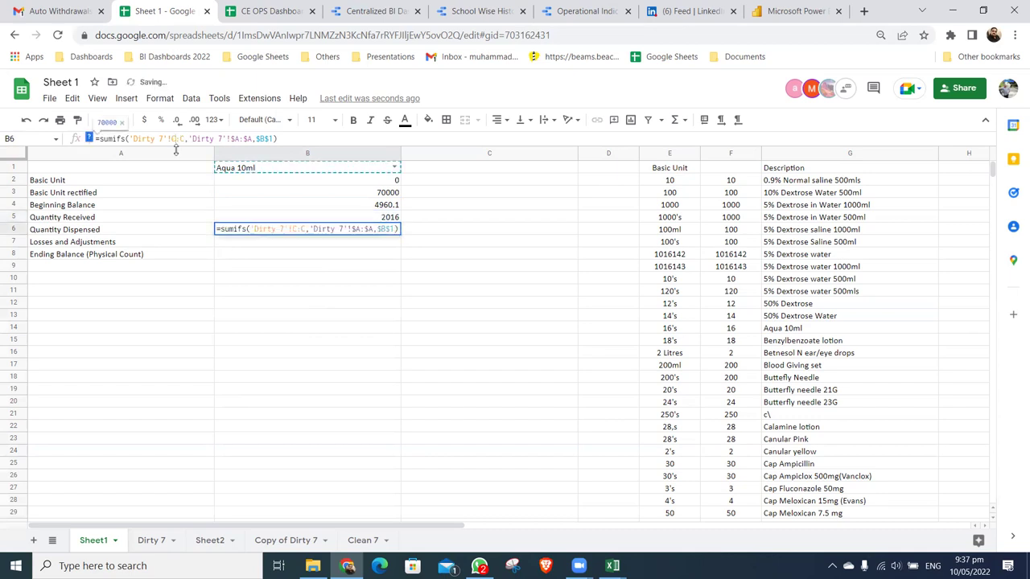
{"action": "key", "text": "BackSpace"}
{"action": "type", "text": "f"}
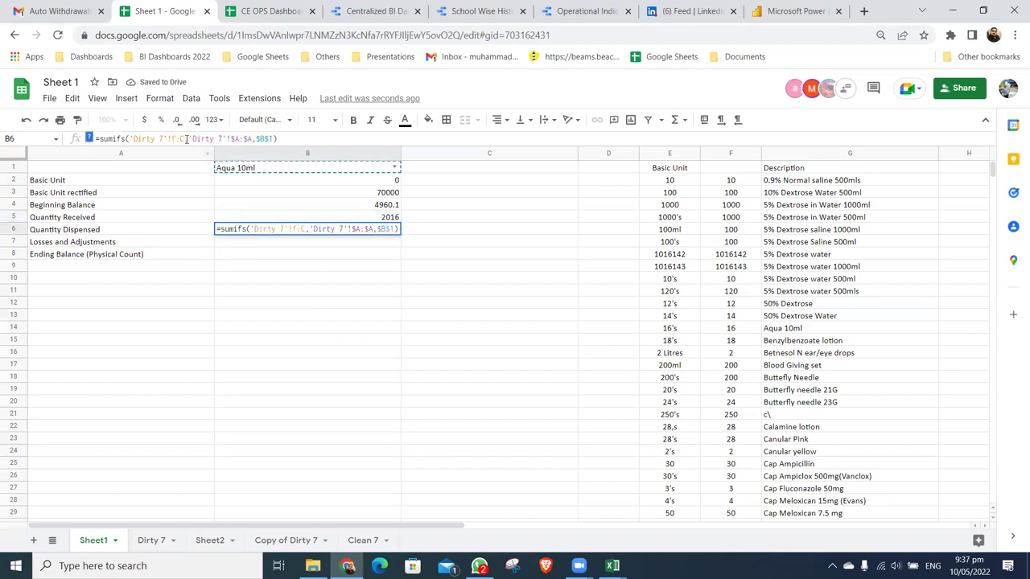
{"action": "key", "text": "BackSpace"}
{"action": "type", "text": "f"}
{"action": "key", "text": "Return"}
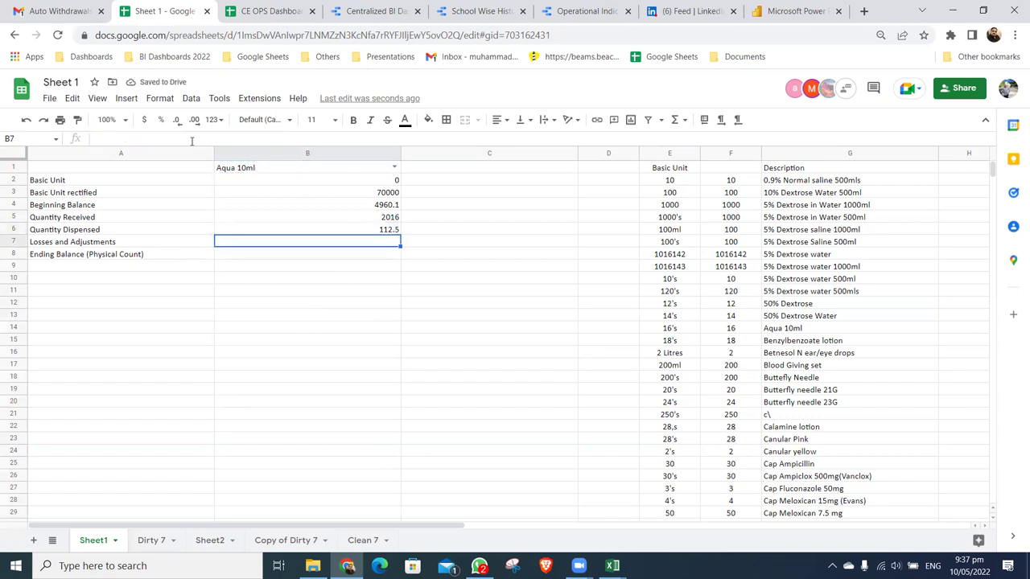
Copy the B6 formula down into B7 and B8
{"action": "left_click", "coordinate": [366, 230]}
{"action": "key", "text": "ctrl+c"}
{"action": "key", "text": "Down"}
{"action": "key", "text": "ctrl+v"}
{"action": "key", "text": "Down"}
{"action": "key", "text": "ctrl+v"}
{"action": "left_click", "coordinate": [366, 230]}
{"action": "key", "text": "Down"}
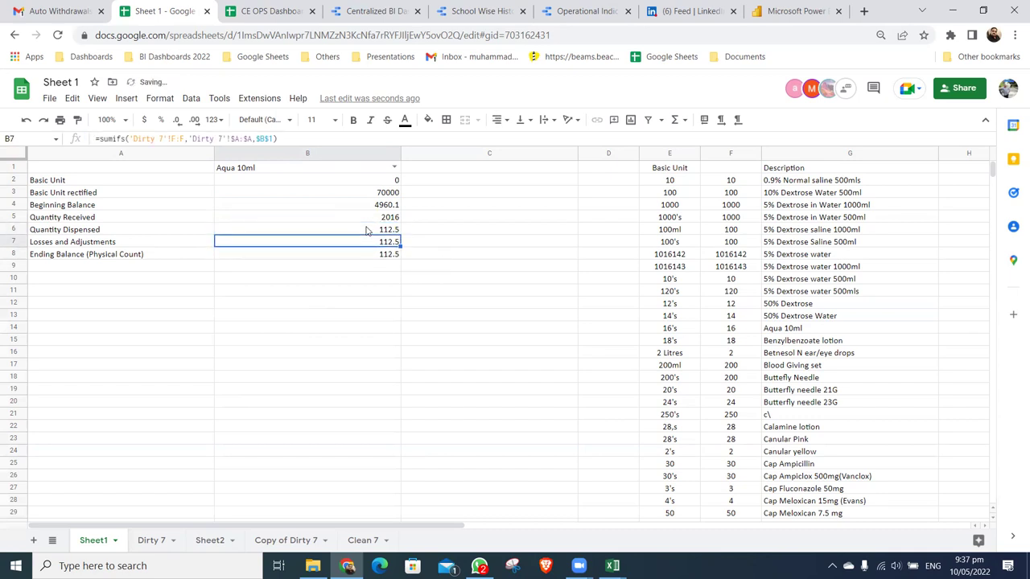
Point the Losses and Adjustments and Ending Balance formulas at column G
{"action": "double_click", "coordinate": [174, 139]}
{"action": "type", "text": "g"}
{"action": "key", "text": "BackSpace"}
{"action": "type", "text": "F"}
{"action": "key", "text": "Return"}
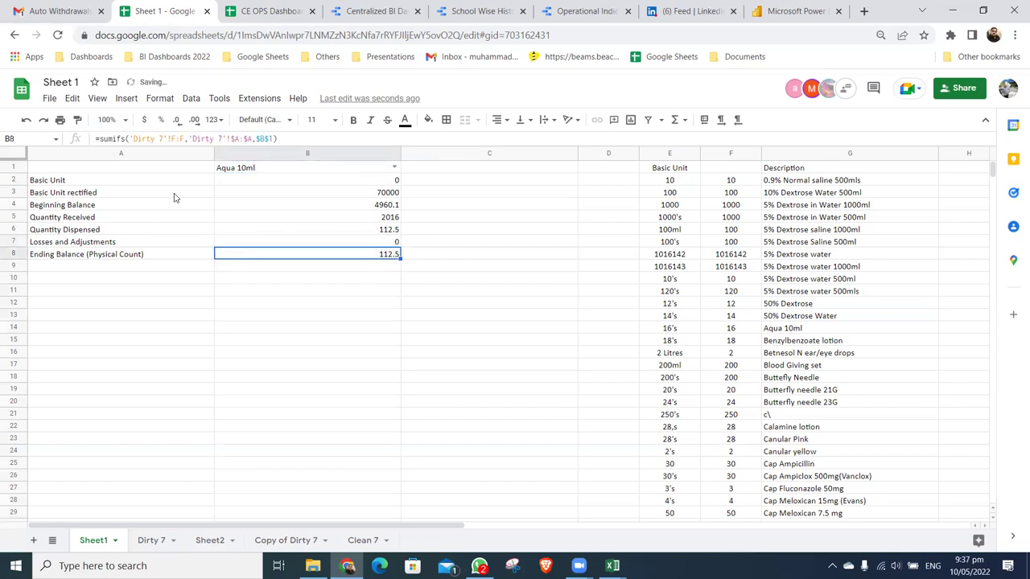
{"action": "left_click", "coordinate": [175, 138]}
{"action": "key", "text": "BackSpace"}
{"action": "type", "text": "g"}
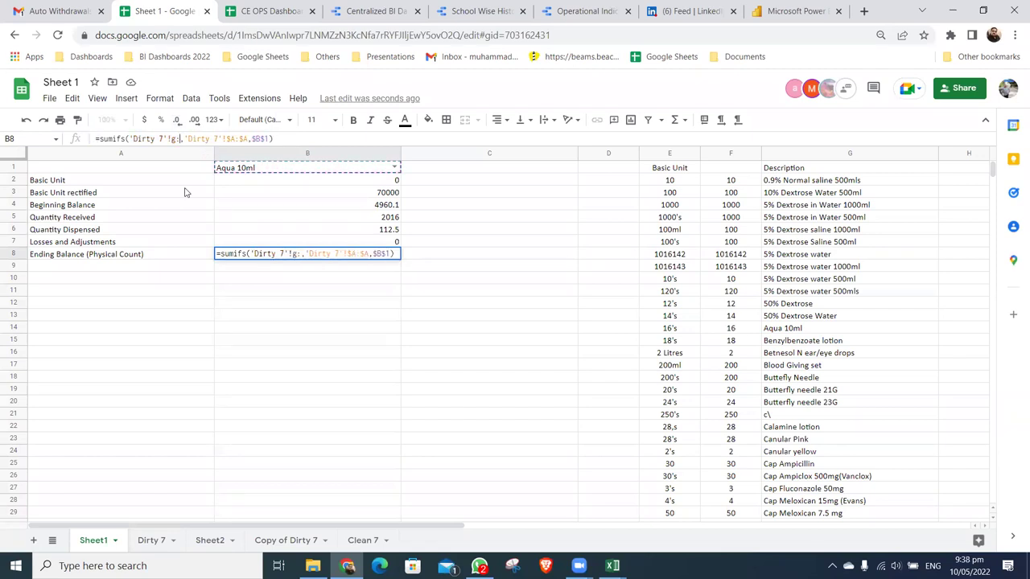
{"action": "key", "text": "Return"}
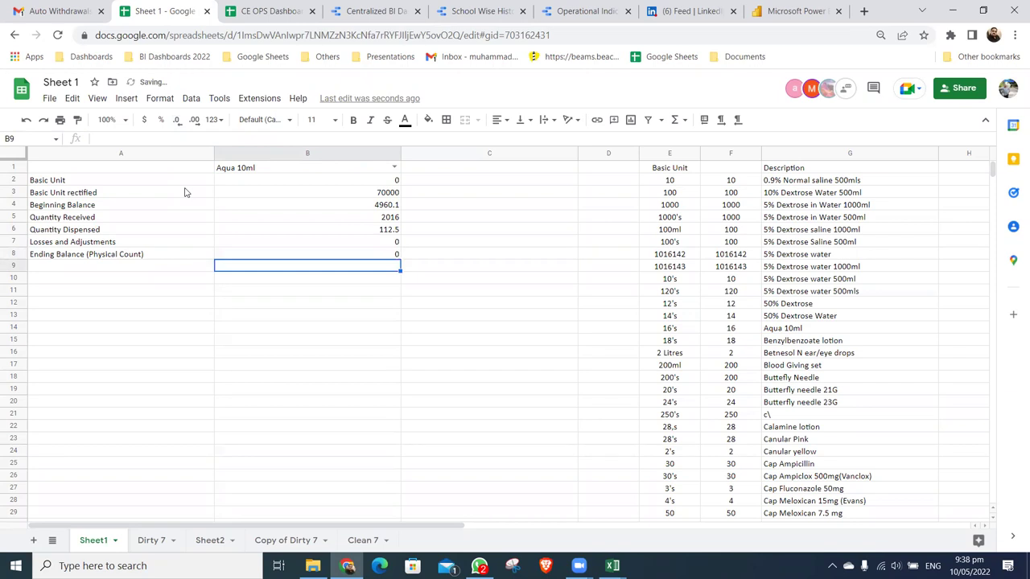
{"action": "left_click", "coordinate": [149, 541]}
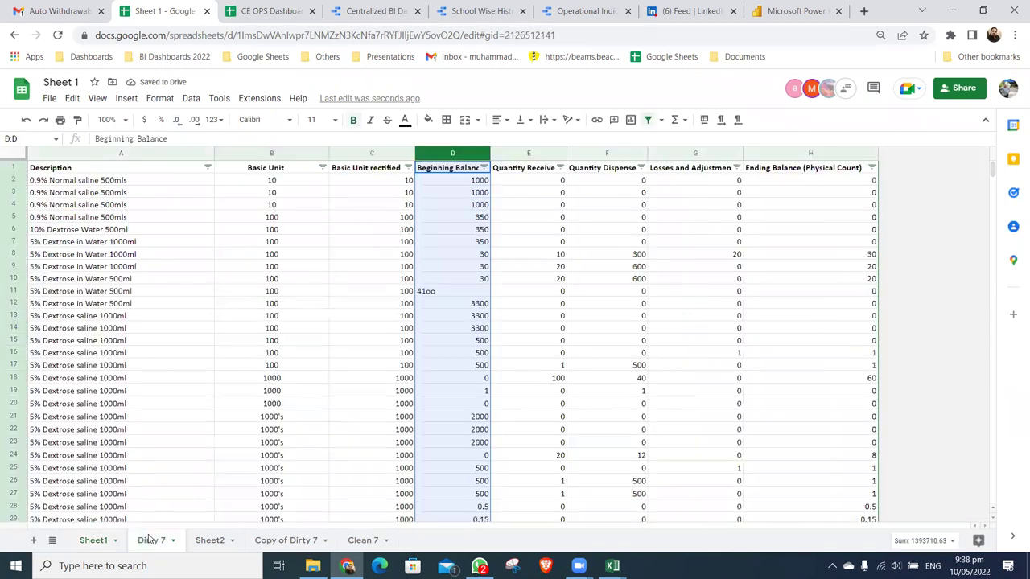
Style the Aqua 10ml cell B1 with black fill, white centred text
{"action": "left_click", "coordinate": [92, 541]}
{"action": "left_click", "coordinate": [269, 170]}
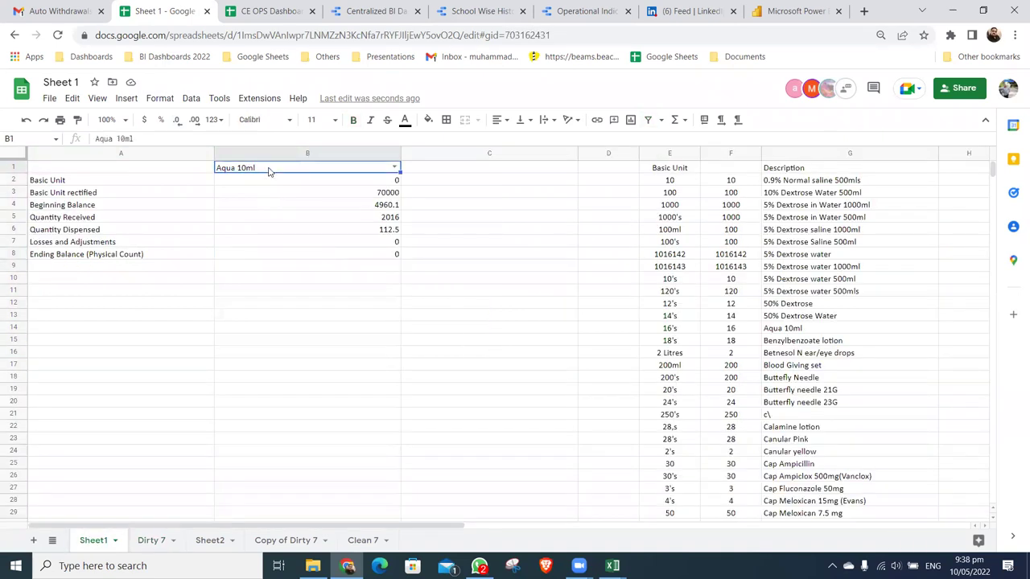
{"action": "left_click", "coordinate": [429, 120]}
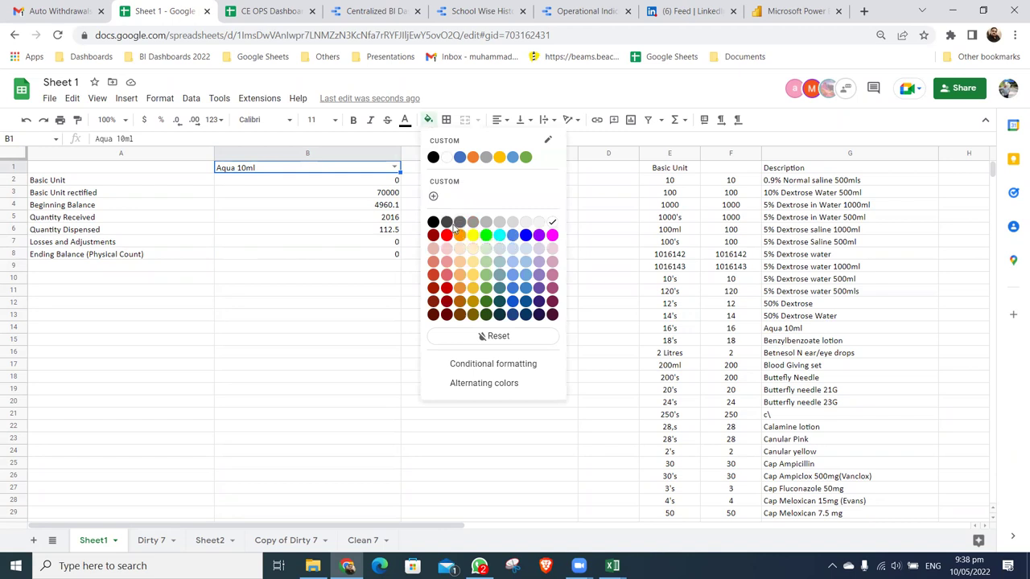
{"action": "left_click", "coordinate": [434, 223]}
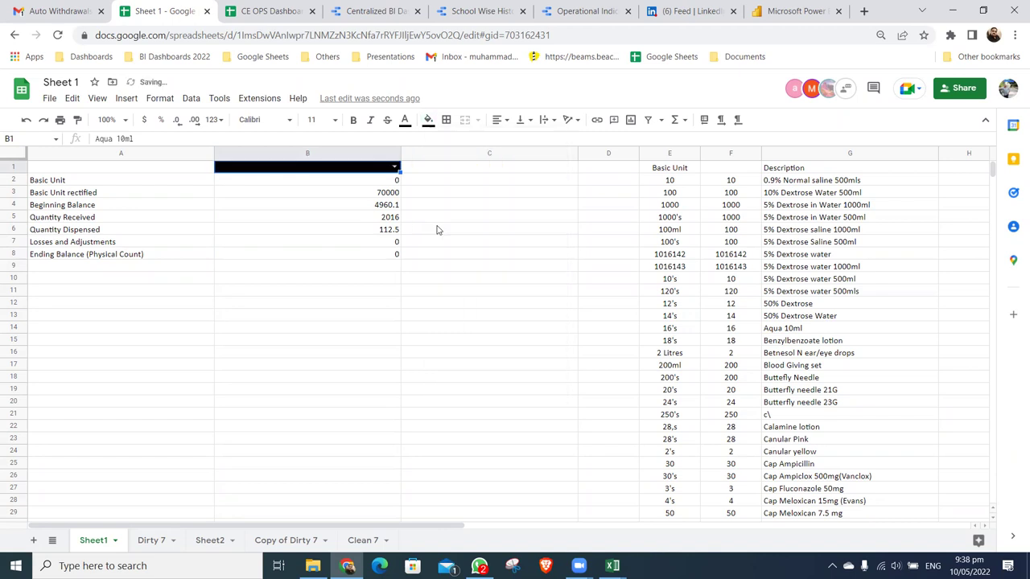
{"action": "left_click", "coordinate": [404, 121]}
{"action": "left_click", "coordinate": [423, 160]}
{"action": "left_click", "coordinate": [499, 120]}
{"action": "left_click", "coordinate": [511, 138]}
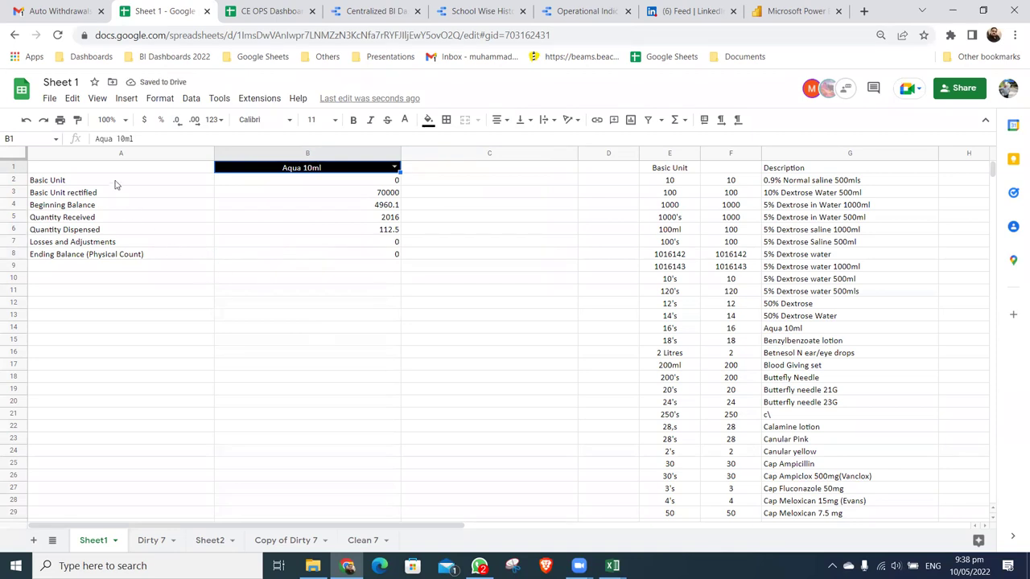
Apply all borders to the report table A2:B8
{"action": "left_click_drag", "start_coordinate": [116, 181], "coordinate": [331, 249]}
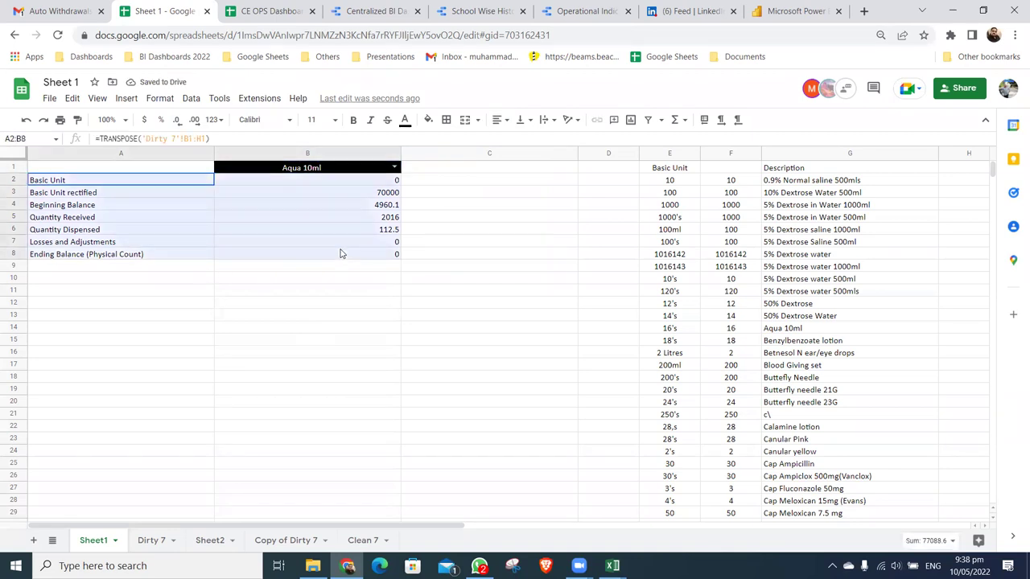
{"action": "left_click", "coordinate": [445, 120]}
{"action": "left_click", "coordinate": [451, 144]}
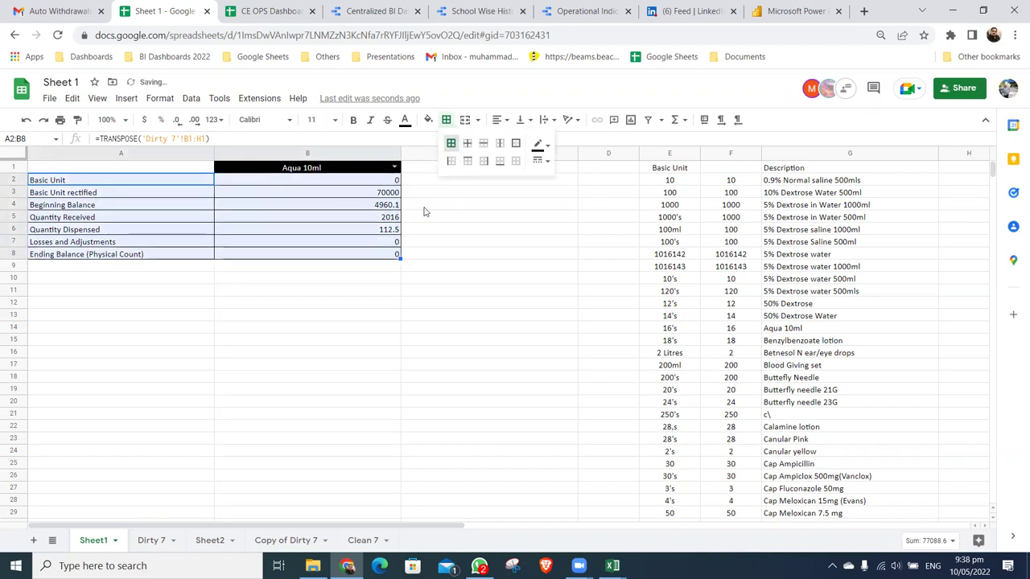
{"action": "left_click", "coordinate": [423, 233]}
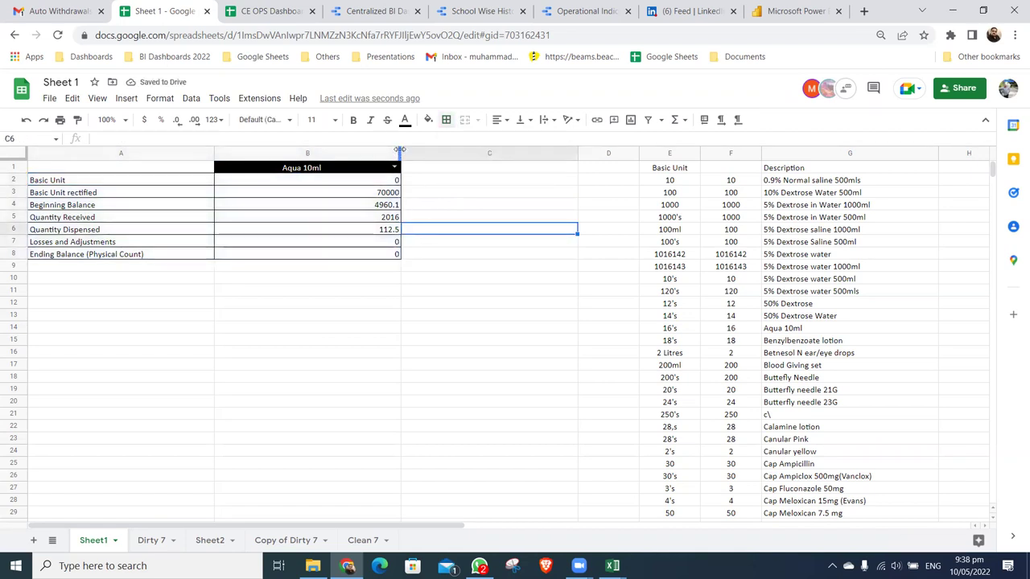
Centre the values in column B and bold the labels in A2:A8
{"action": "left_click", "coordinate": [307, 153]}
{"action": "left_click", "coordinate": [499, 119]}
{"action": "left_click", "coordinate": [512, 143]}
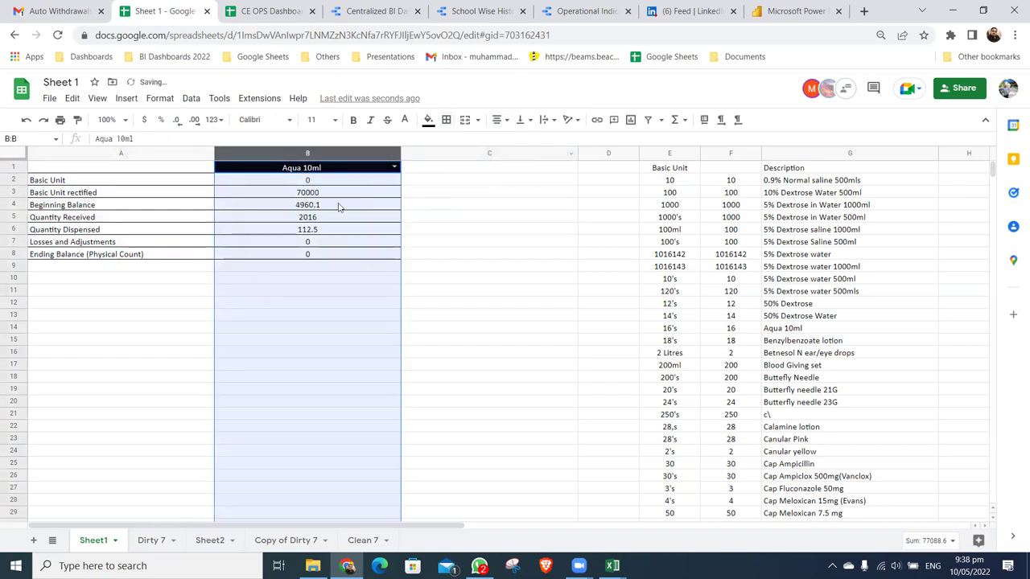
{"action": "left_click", "coordinate": [338, 207]}
{"action": "left_click", "coordinate": [328, 272]}
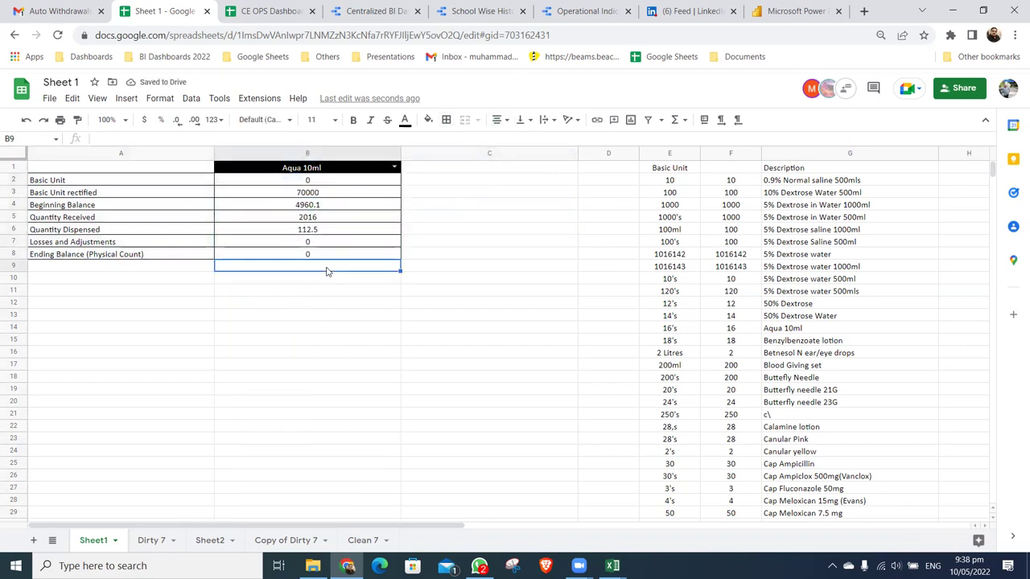
{"action": "left_click_drag", "start_coordinate": [182, 186], "coordinate": [179, 256]}
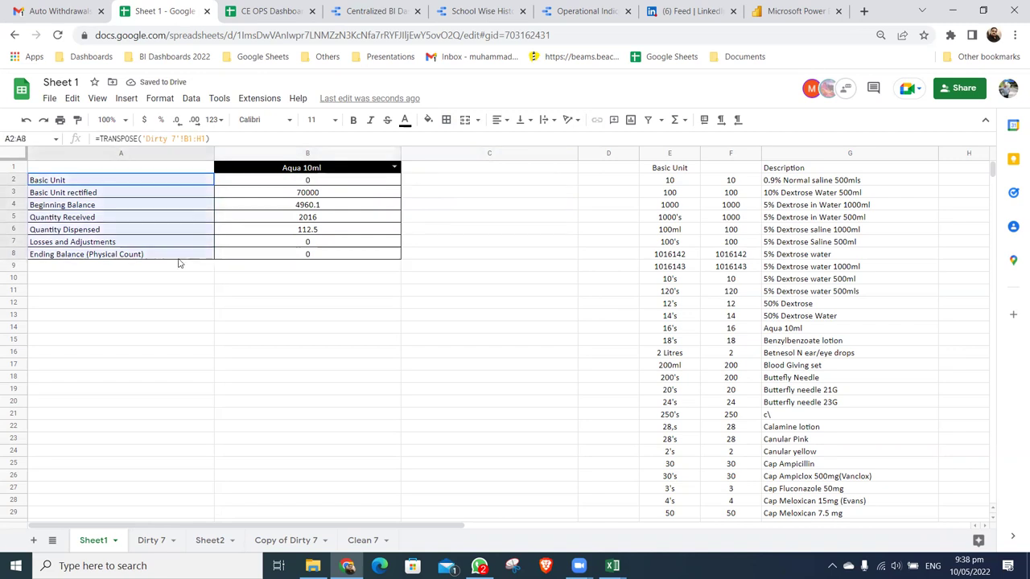
{"action": "left_click", "coordinate": [352, 121]}
{"action": "left_click", "coordinate": [320, 208]}
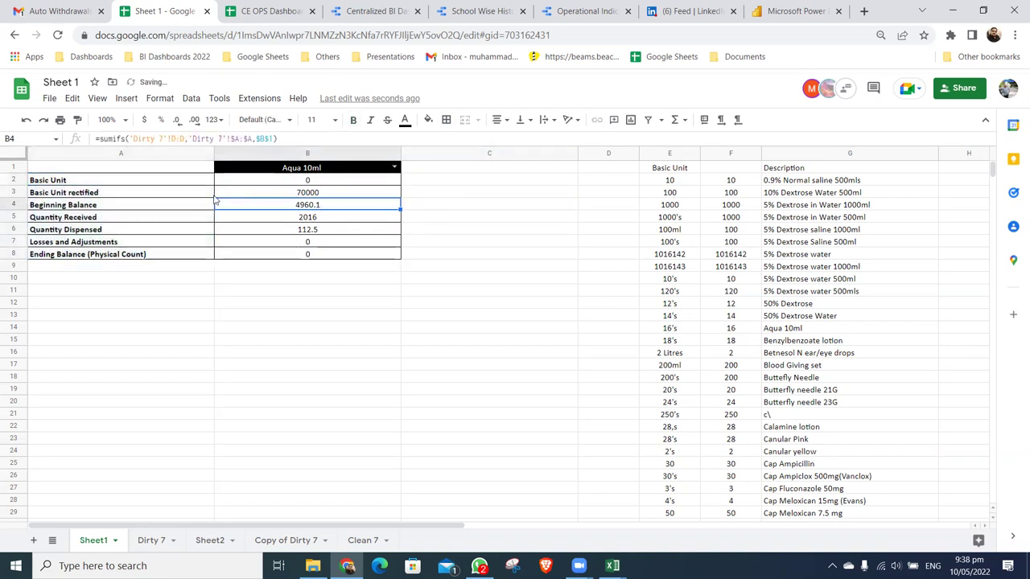
Insert a blank row above row 1 and paste a blank cell over A1:B1
{"action": "left_click", "coordinate": [22, 169]}
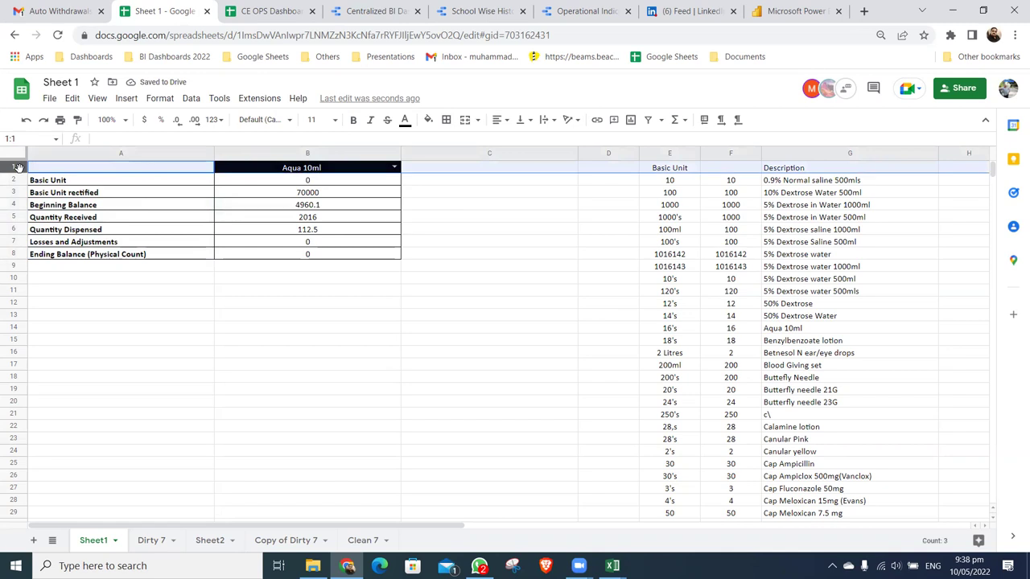
{"action": "right_click", "coordinate": [22, 169]}
{"action": "left_click", "coordinate": [56, 271]}
{"action": "left_click", "coordinate": [354, 315]}
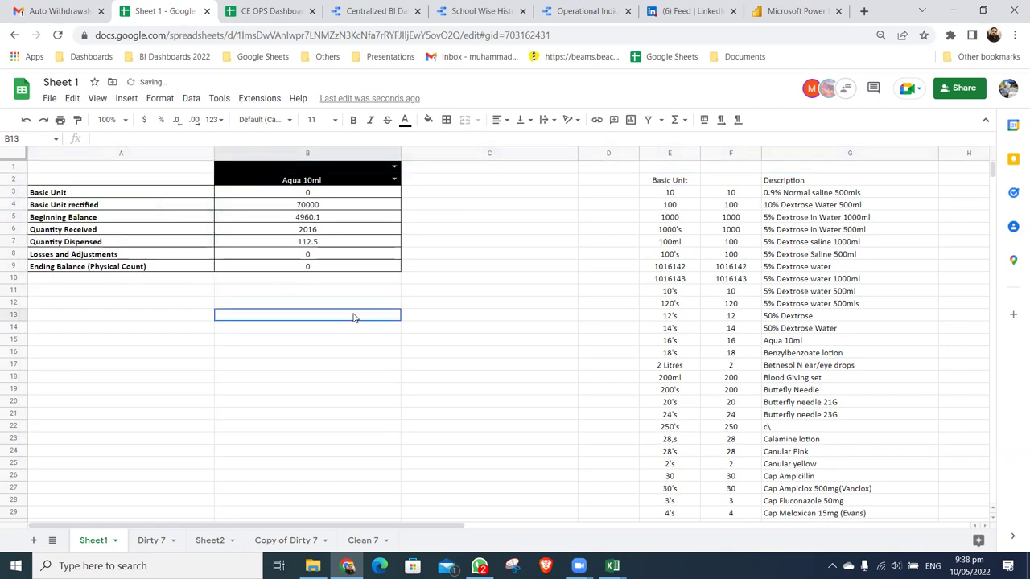
{"action": "left_click", "coordinate": [455, 165]}
{"action": "key", "text": "ctrl+c"}
{"action": "key", "text": "Left"}
{"action": "key", "text": "shift+Left"}
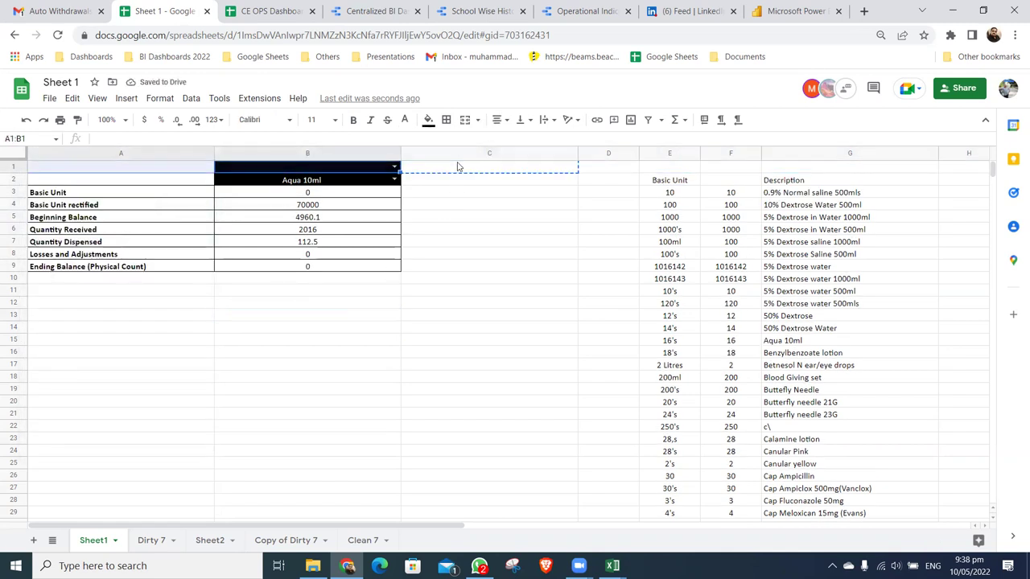
{"action": "key", "text": "ctrl+v"}
{"action": "key", "text": "Down"}
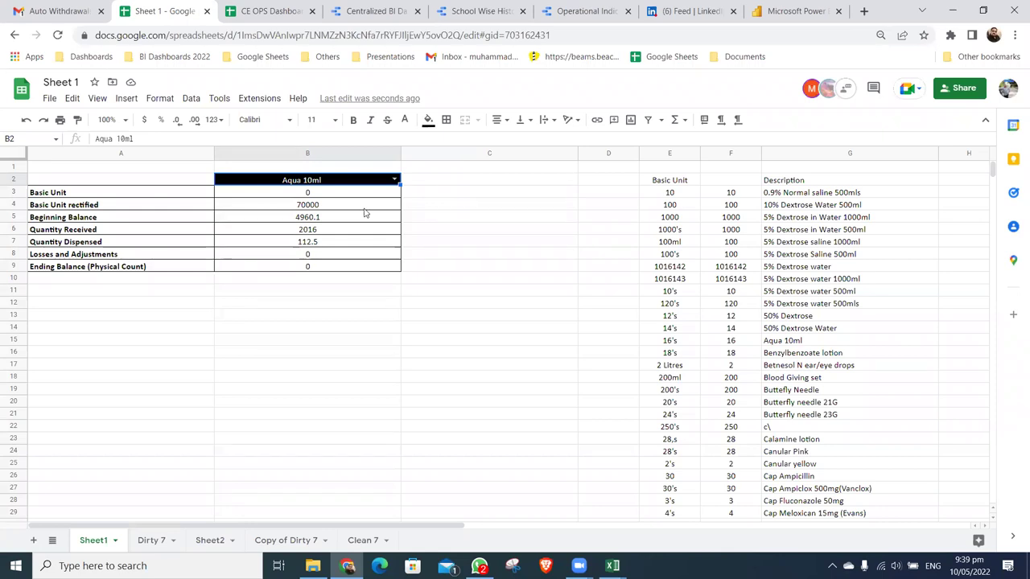
Format B3:B9 as Number with zero decimals, e.g. 70,000, 4,960 and 113
{"action": "left_click_drag", "start_coordinate": [313, 196], "coordinate": [320, 271]}
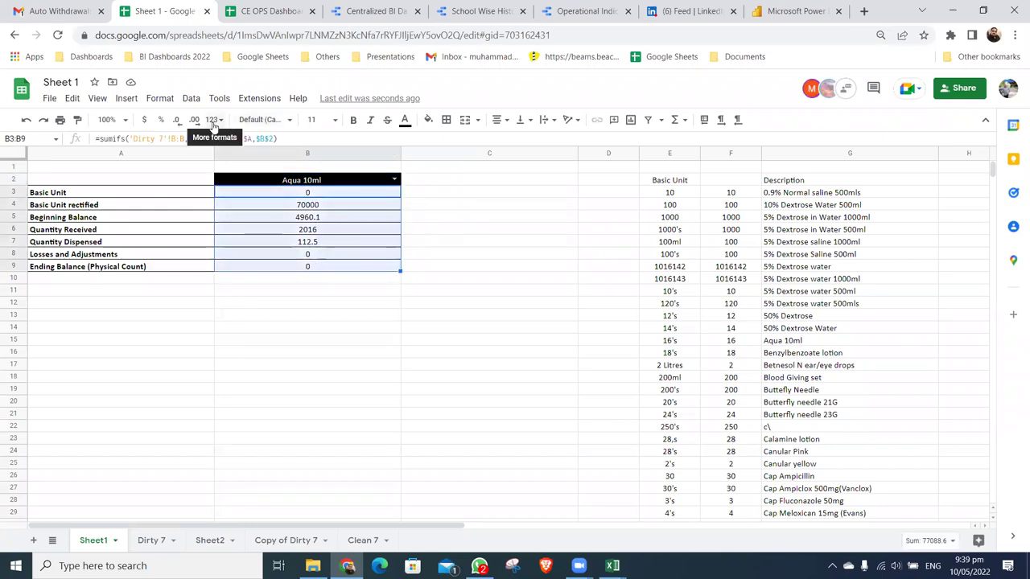
{"action": "left_click", "coordinate": [218, 120]}
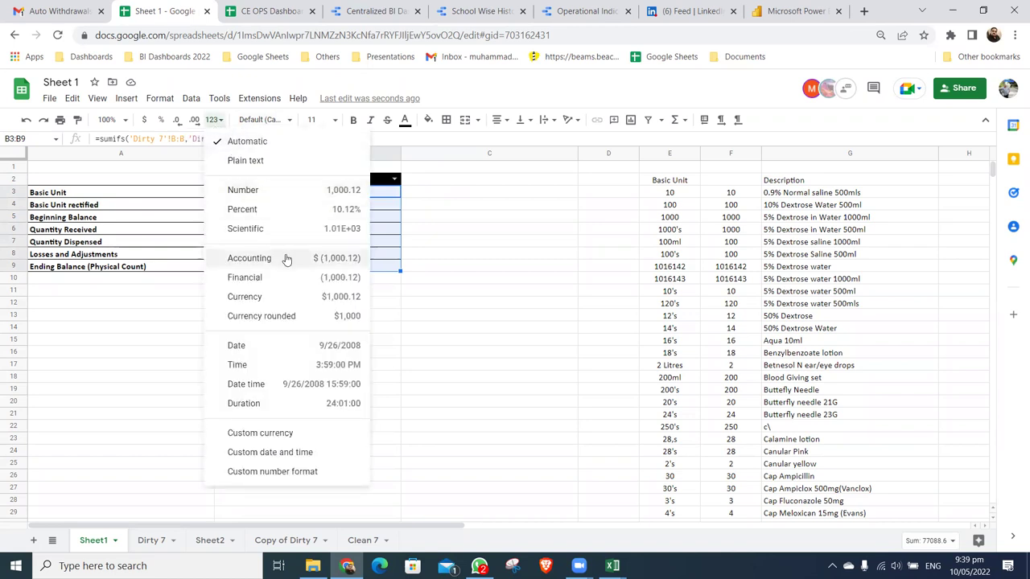
{"action": "left_click", "coordinate": [270, 190]}
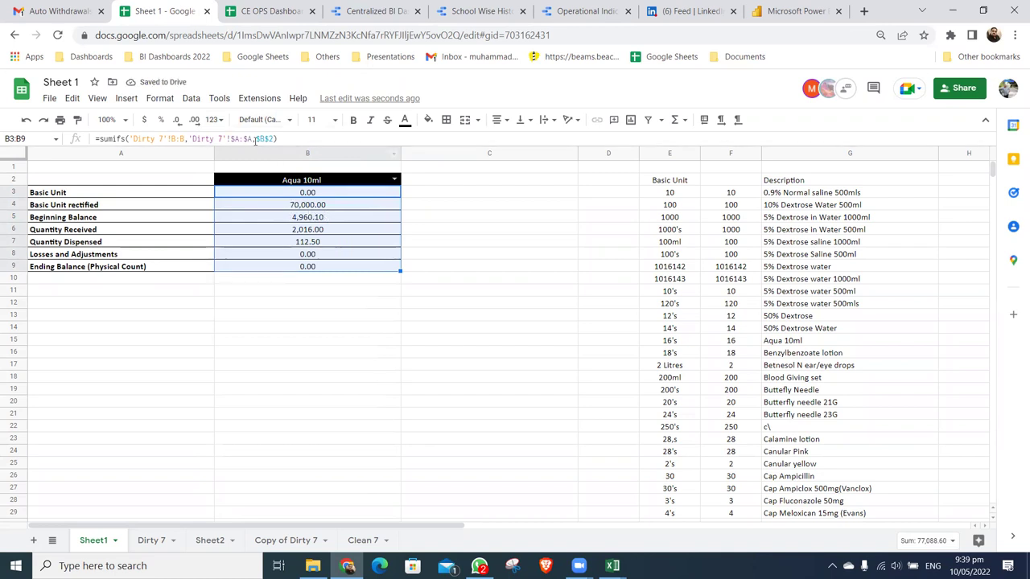
{"action": "left_click", "coordinate": [177, 121]}
{"action": "left_click", "coordinate": [177, 121]}
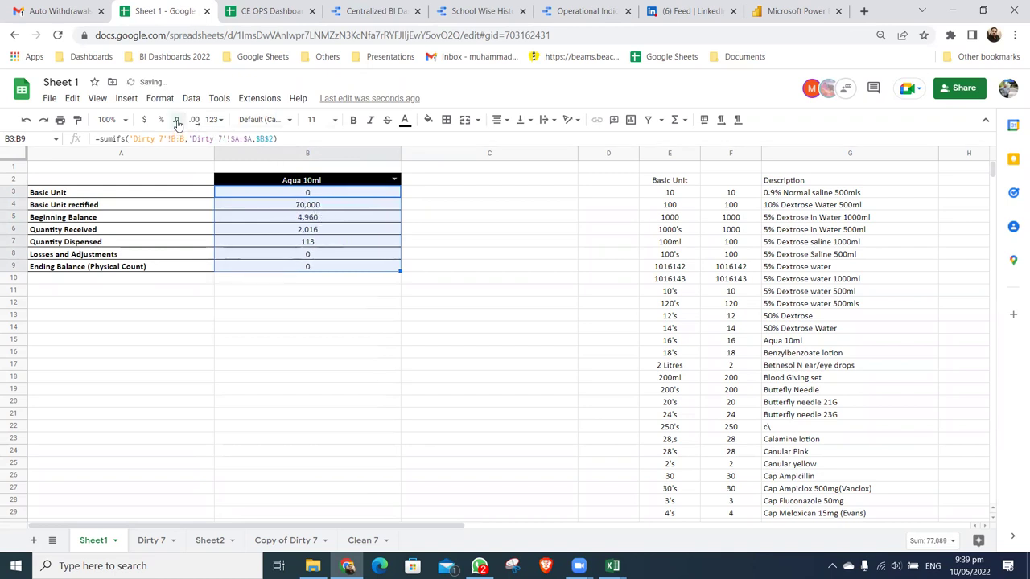
{"action": "left_click", "coordinate": [431, 366]}
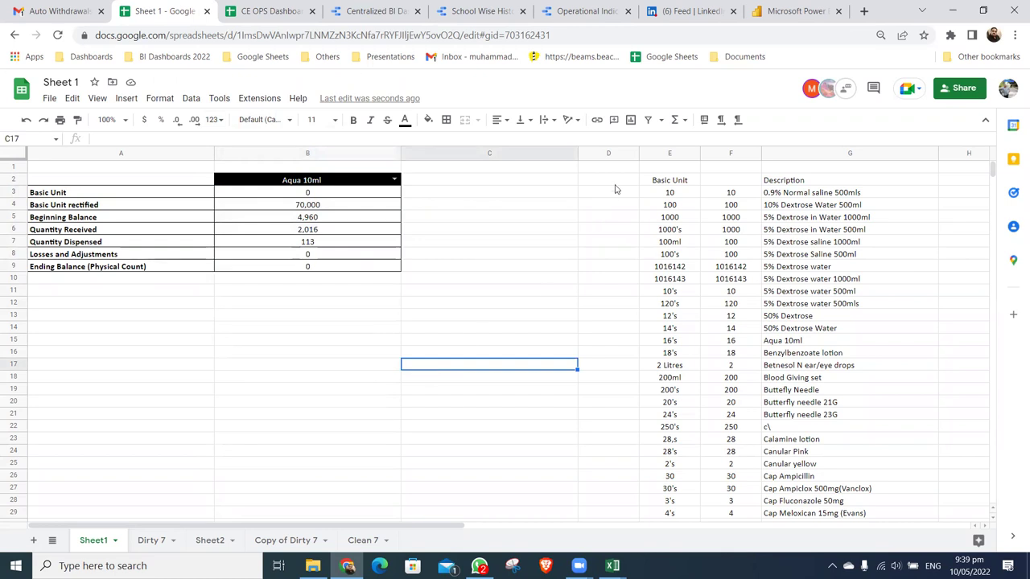
Pick Blood Giving set, then Cap Vamiron, from B2's medicine dropdown
{"action": "left_click", "coordinate": [399, 181]}
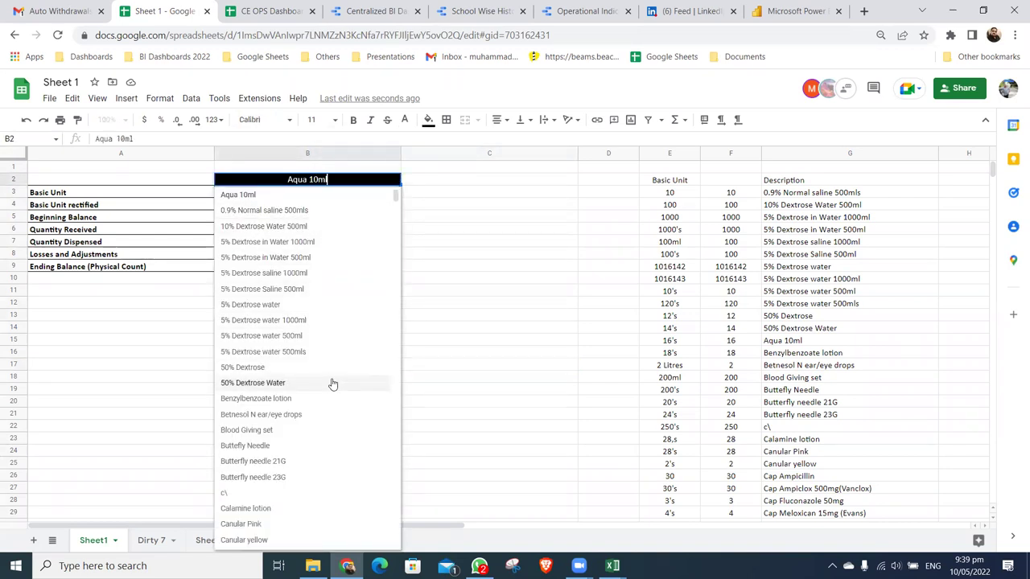
{"action": "left_click", "coordinate": [322, 432]}
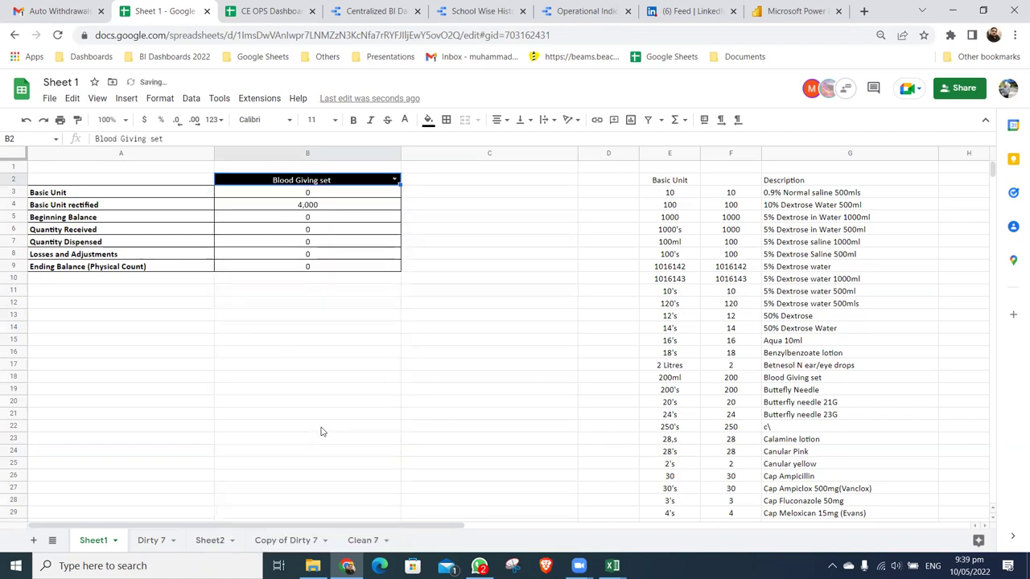
{"action": "left_click", "coordinate": [393, 181]}
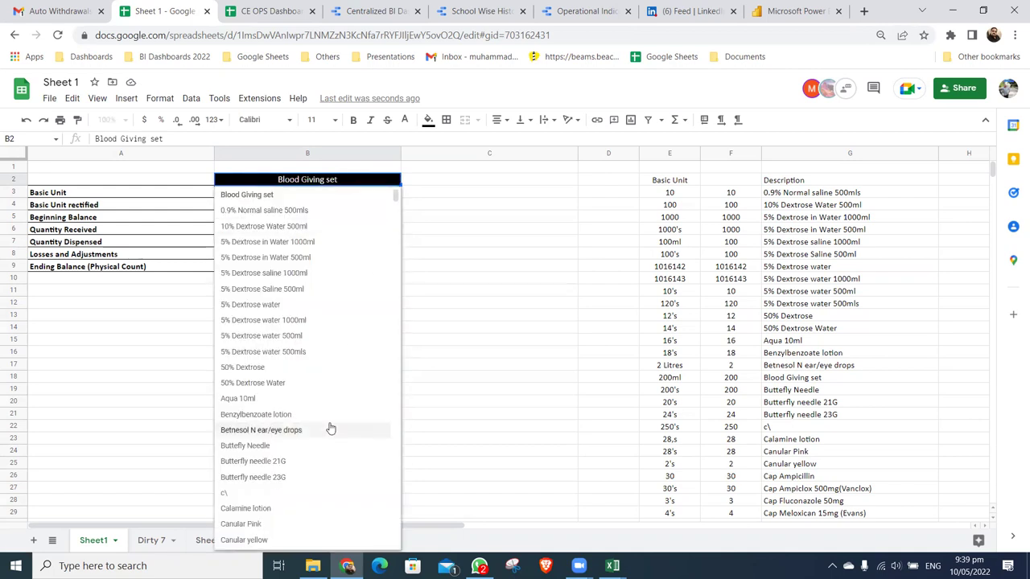
{"action": "scroll", "coordinate": [328, 426], "scroll_direction": "down", "scroll_amount": 4}
{"action": "scroll", "coordinate": [328, 426], "scroll_direction": "down", "scroll_amount": 1}
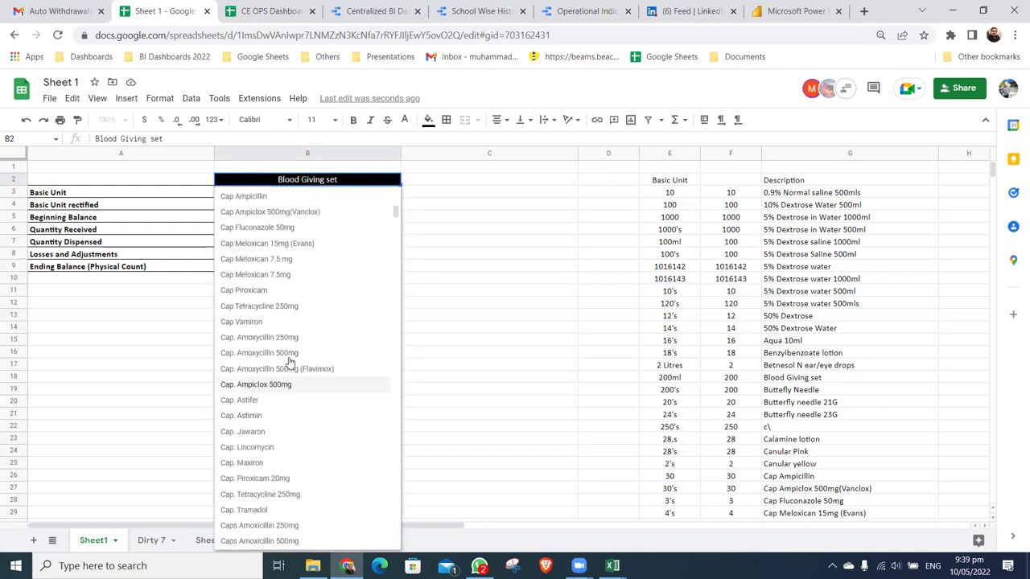
{"action": "left_click", "coordinate": [283, 323]}
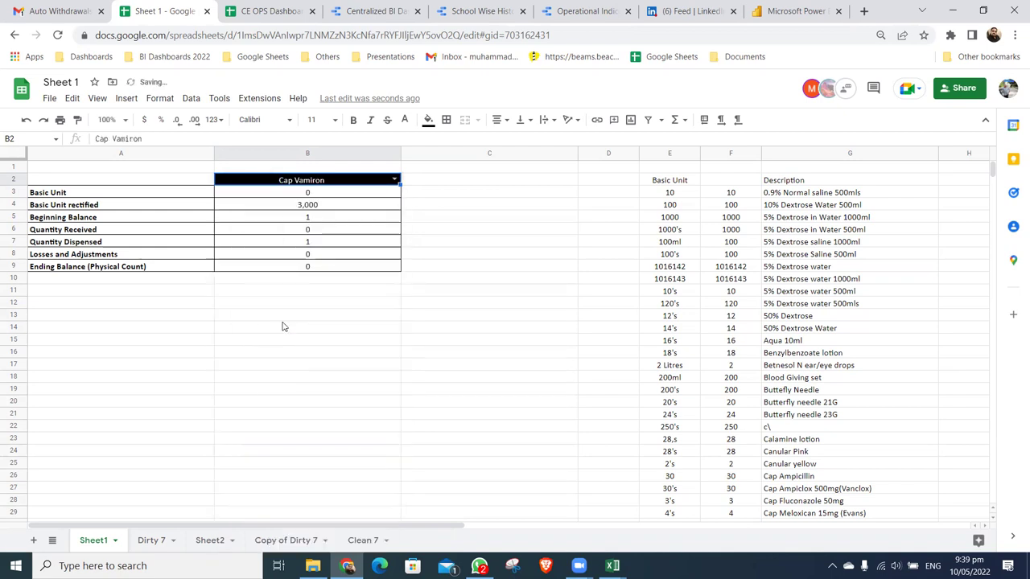
Pick I.V Cannula Pink 20G, then Syringe and Needles 5mls, from the dropdown
{"action": "left_click", "coordinate": [394, 180]}
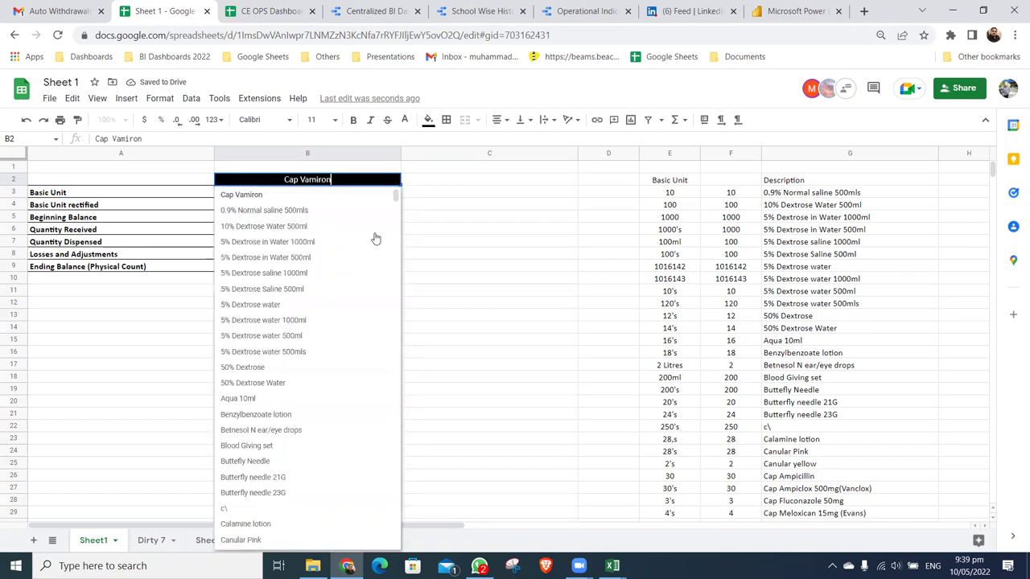
{"action": "scroll", "coordinate": [338, 425], "scroll_direction": "down", "scroll_amount": 5}
{"action": "scroll", "coordinate": [337, 427], "scroll_direction": "down", "scroll_amount": 5}
{"action": "scroll", "coordinate": [336, 426], "scroll_direction": "down", "scroll_amount": 2}
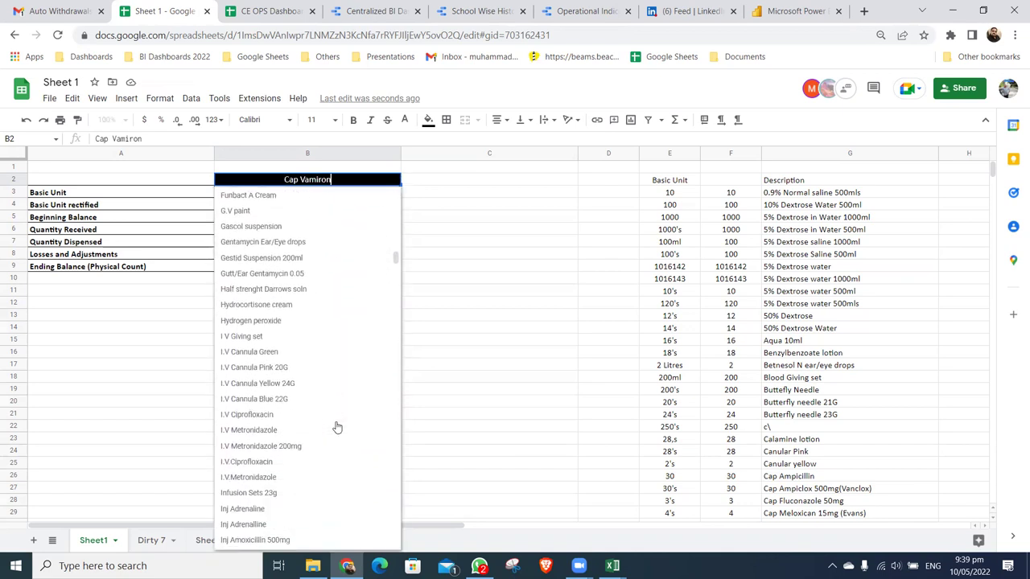
{"action": "left_click", "coordinate": [294, 362]}
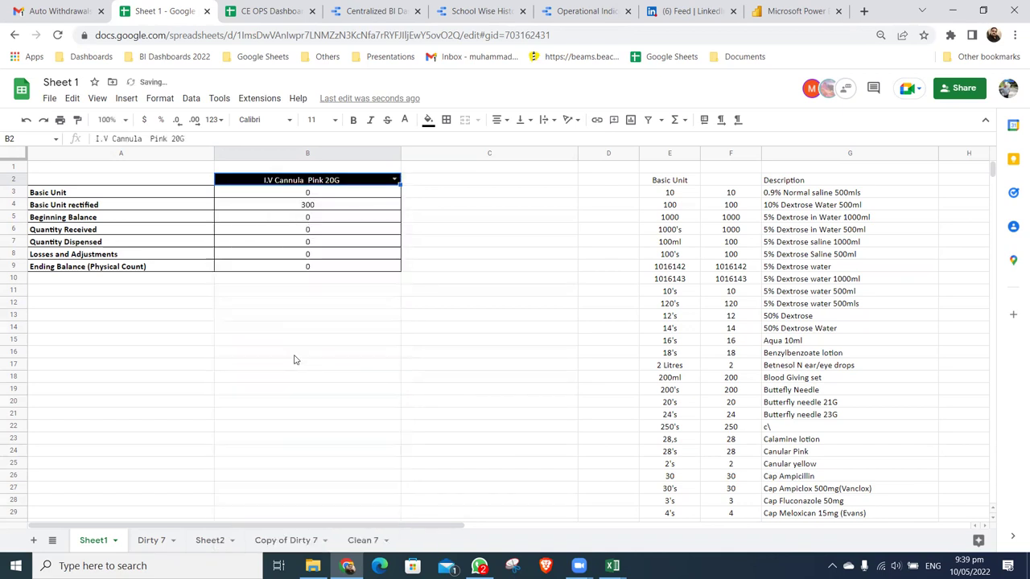
{"action": "left_click", "coordinate": [394, 179]}
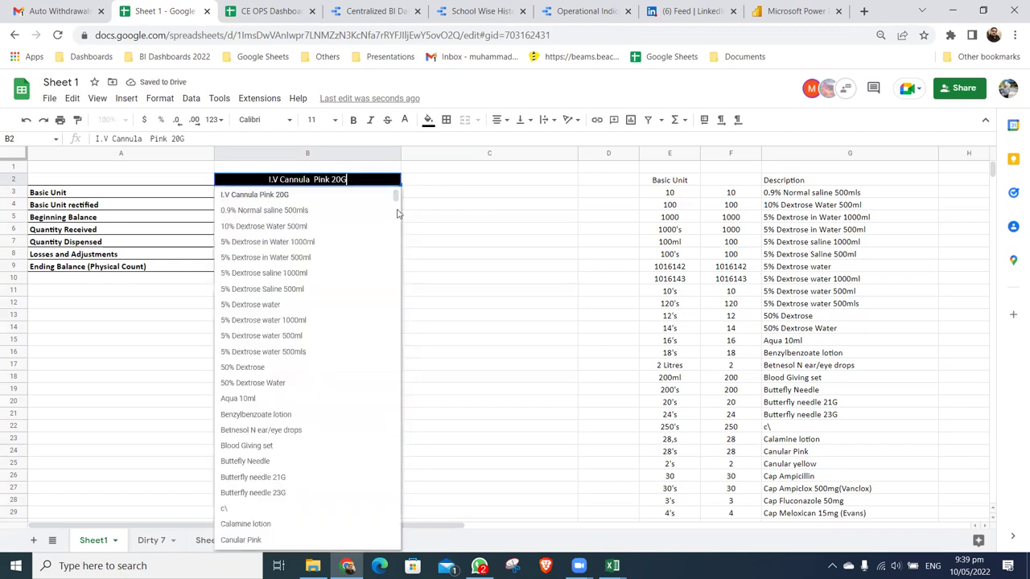
{"action": "scroll", "coordinate": [396, 201], "scroll_direction": "down", "scroll_amount": 10}
{"action": "scroll", "coordinate": [346, 322], "scroll_direction": "down", "scroll_amount": 5}
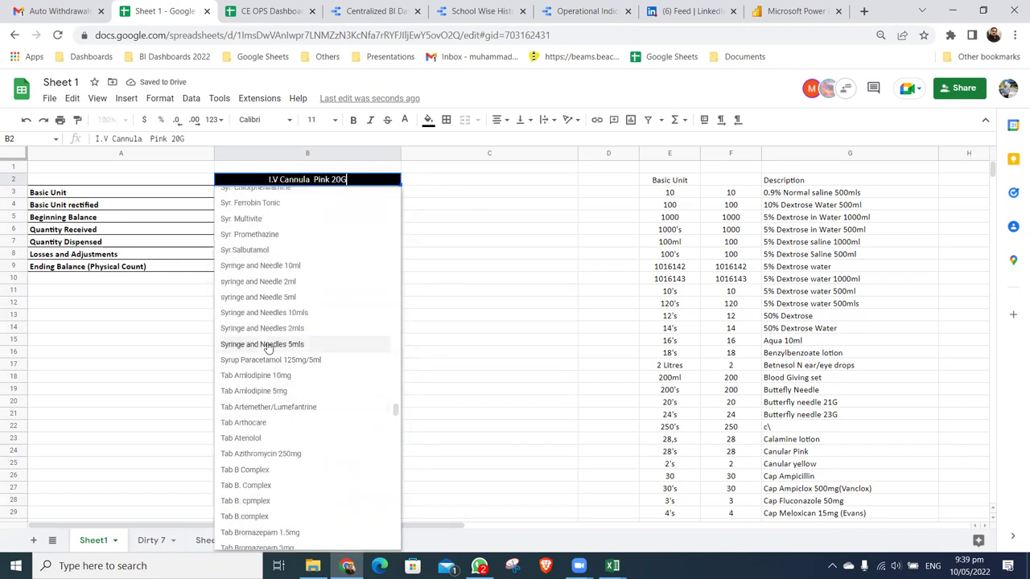
{"action": "left_click", "coordinate": [305, 349]}
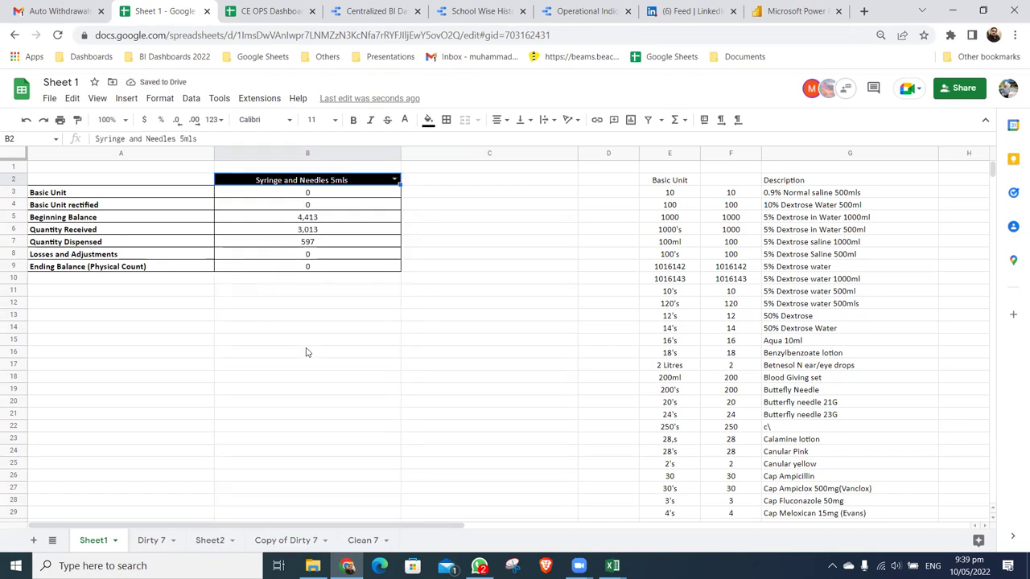
{"action": "left_click", "coordinate": [69, 168]}
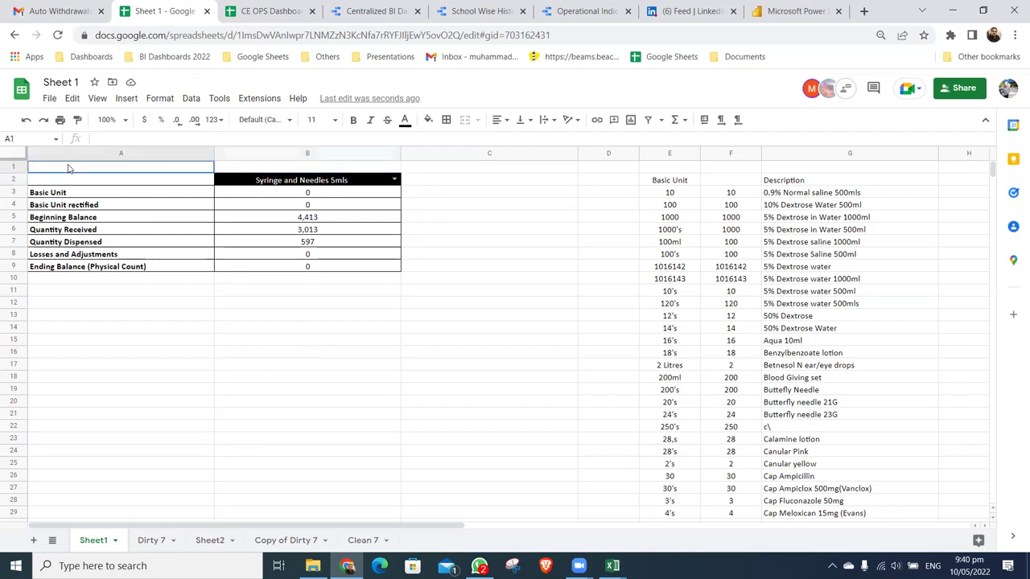
Insert a row above row 1 and a narrow blank column A left of the table
{"action": "right_click", "coordinate": [15, 168]}
{"action": "left_click", "coordinate": [80, 267]}
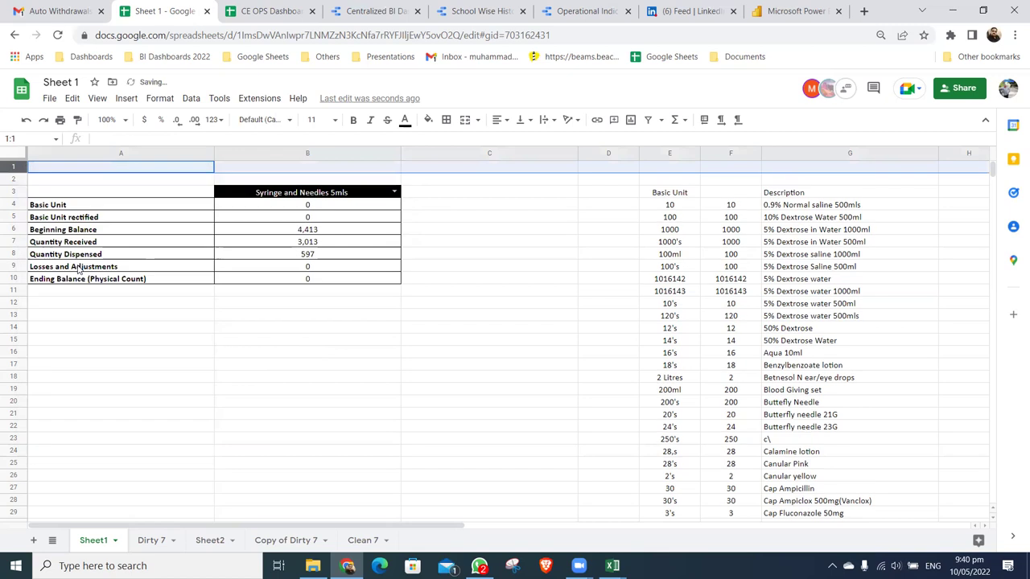
{"action": "right_click", "coordinate": [125, 154]}
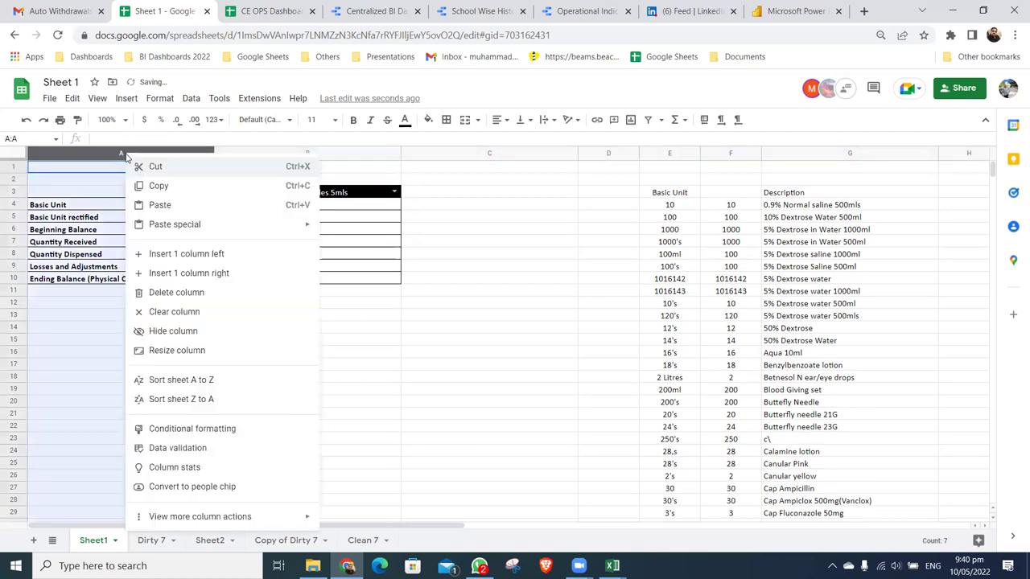
{"action": "left_click", "coordinate": [185, 254]}
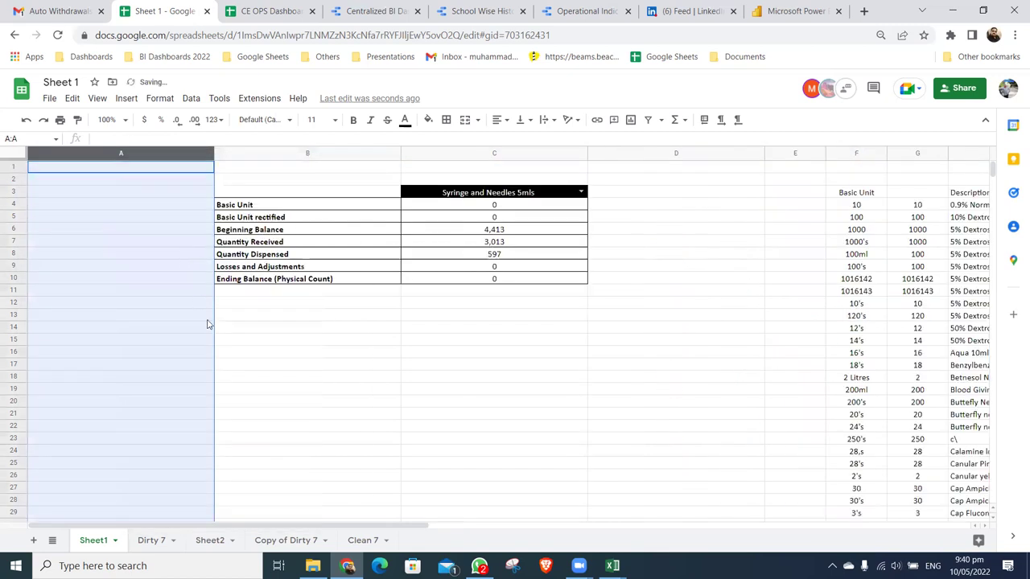
{"action": "left_click", "coordinate": [221, 342]}
{"action": "left_click_drag", "start_coordinate": [213, 149], "coordinate": [69, 149]}
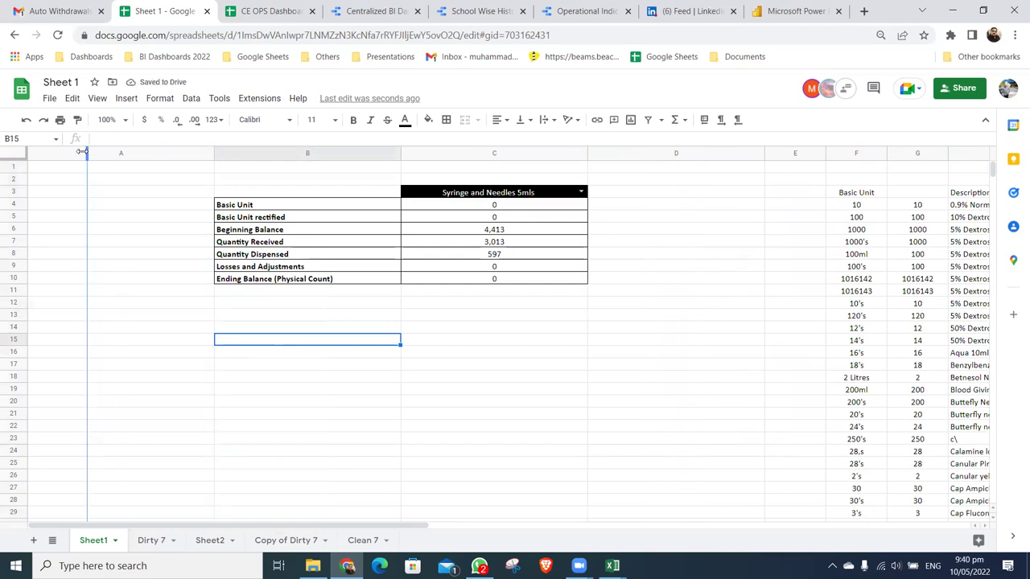
Insert a blank row above row 2 and make row 3 a short spacer
{"action": "left_click_drag", "start_coordinate": [202, 180], "coordinate": [350, 183]}
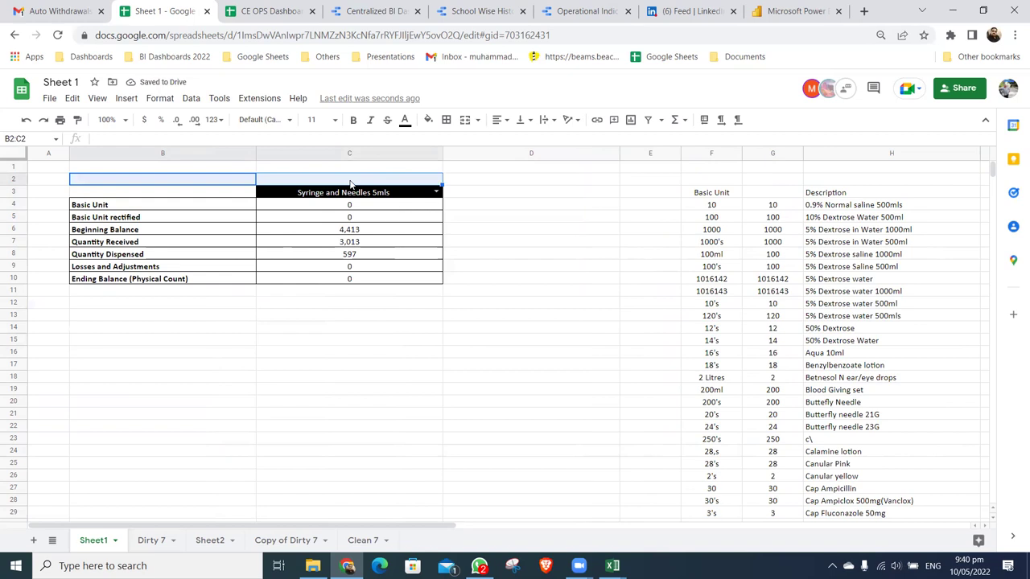
{"action": "right_click", "coordinate": [22, 181]}
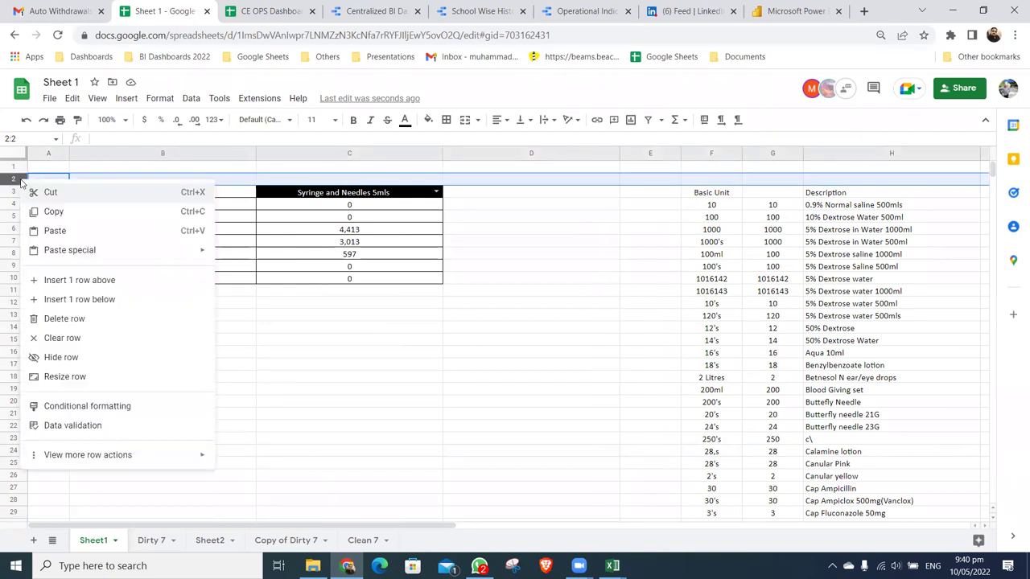
{"action": "left_click", "coordinate": [92, 280]}
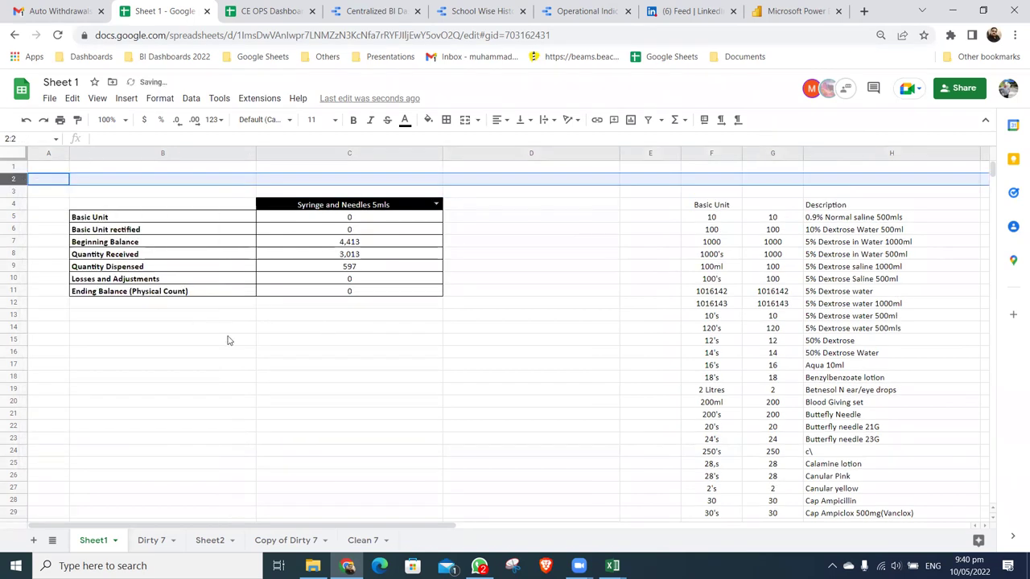
{"action": "left_click", "coordinate": [230, 339]}
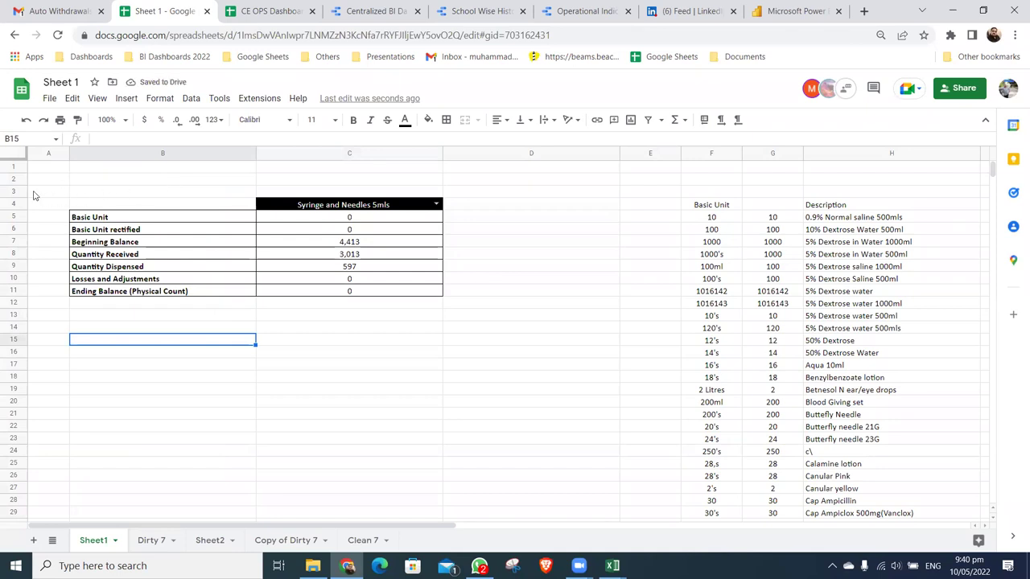
{"action": "left_click_drag", "start_coordinate": [22, 196], "coordinate": [23, 187]}
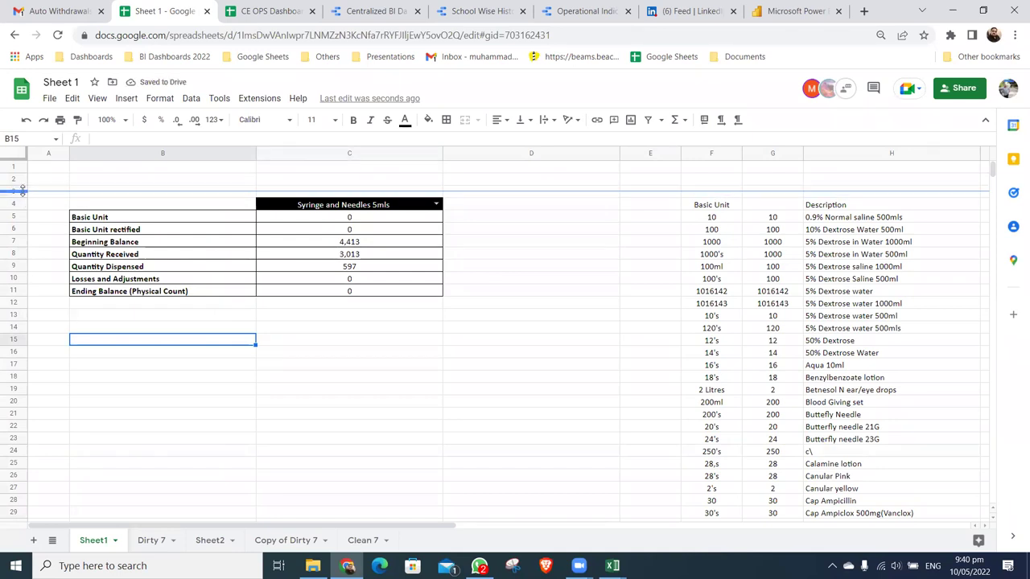
{"action": "left_click", "coordinate": [159, 181]}
{"action": "left_click_drag", "start_coordinate": [314, 186], "coordinate": [350, 181]}
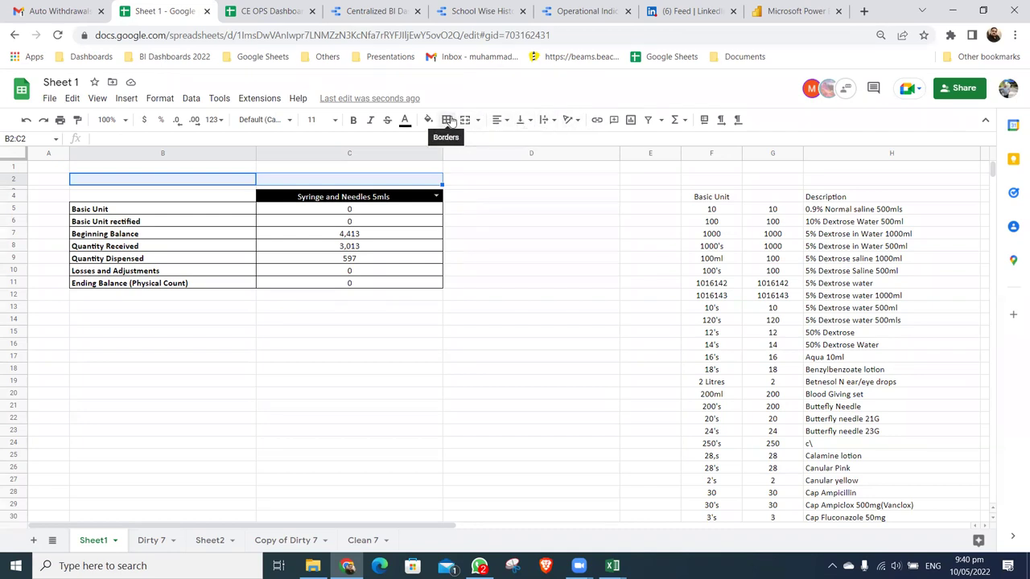
Merge B2:C2 and enter the title 'Medince Inventory Report'
{"action": "left_click", "coordinate": [465, 120]}
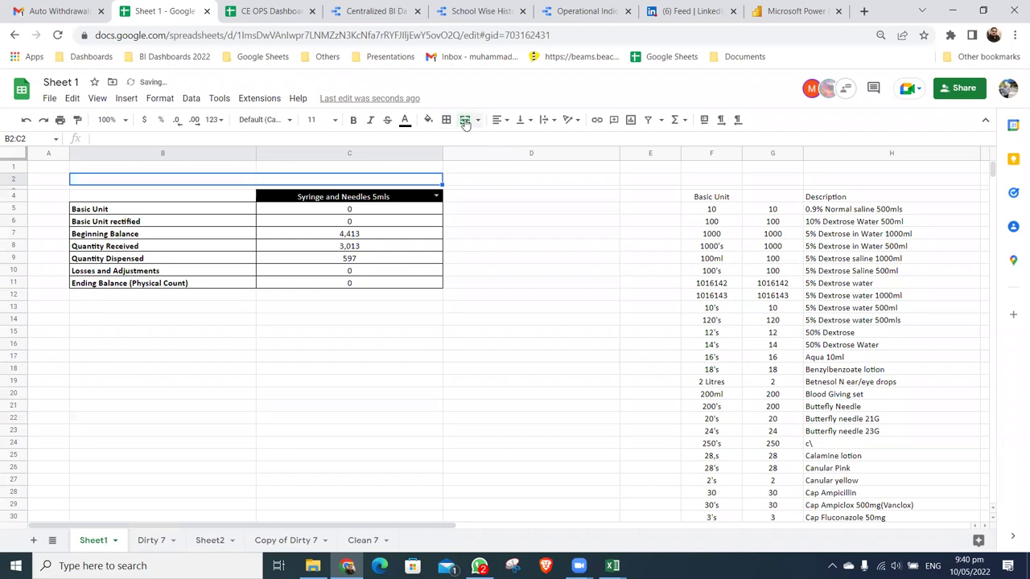
{"action": "double_click", "coordinate": [351, 177]}
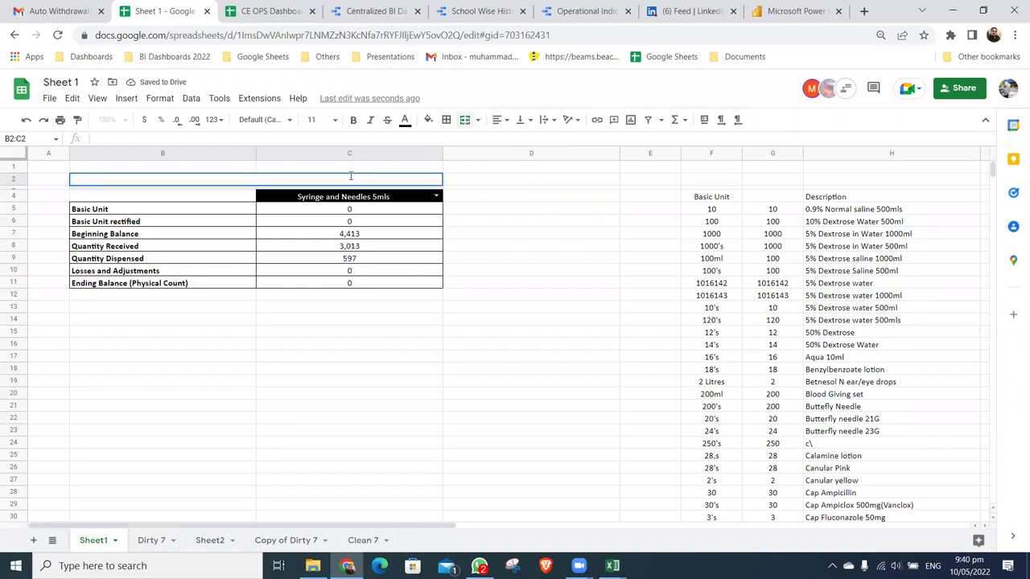
{"action": "type", "text": "MEdicn"}
{"action": "key", "text": "BackSpace"}
{"action": "key", "text": "BackSpace"}
{"action": "key", "text": "BackSpace"}
{"action": "type", "text": "edince"}
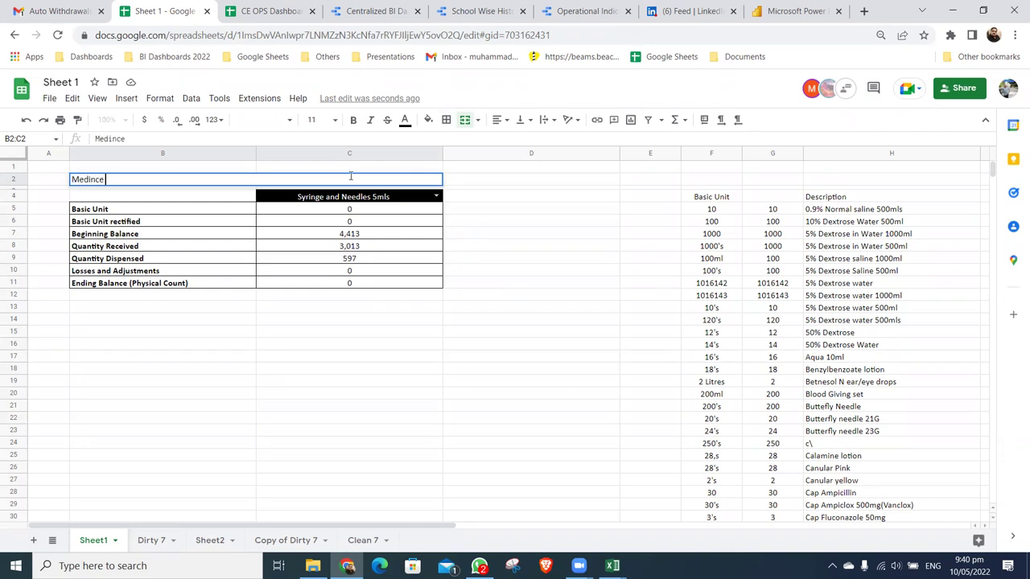
{"action": "type", "text": "ventoty"}
{"action": "type", "text": "eport"}
{"action": "key", "text": "Return"}
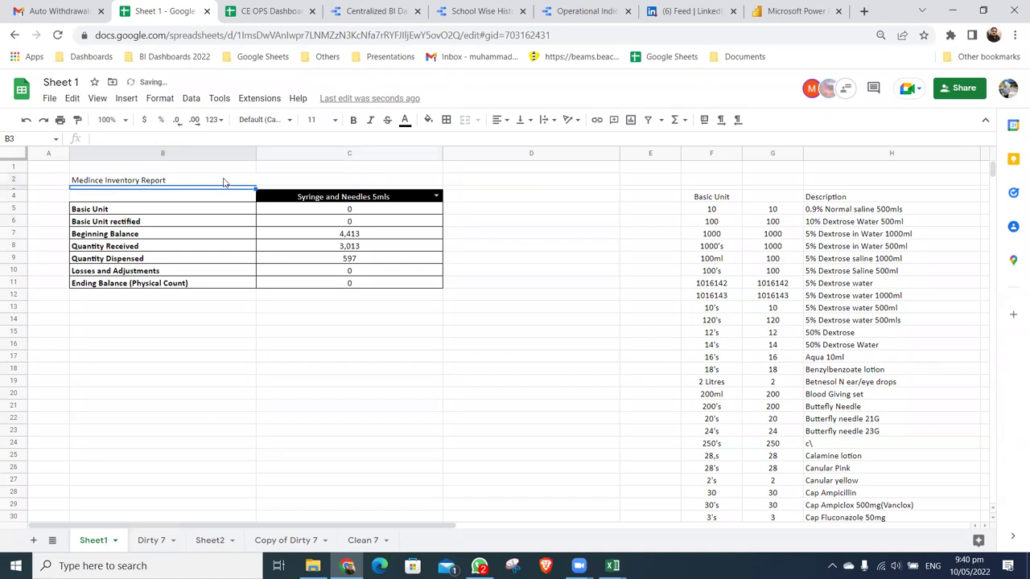
Centre and bold the merged title cell
{"action": "left_click", "coordinate": [226, 169]}
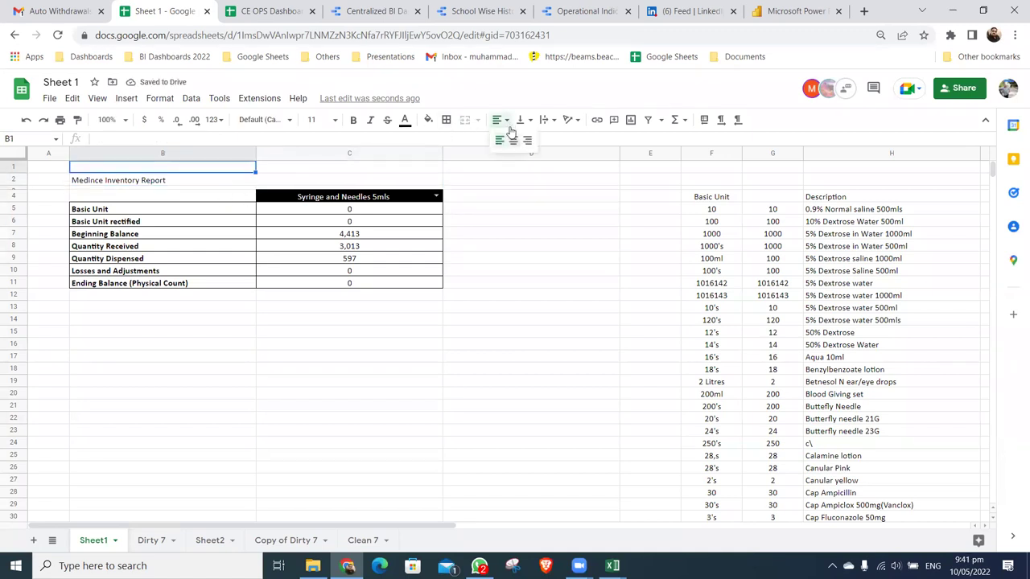
{"action": "left_click", "coordinate": [236, 179]}
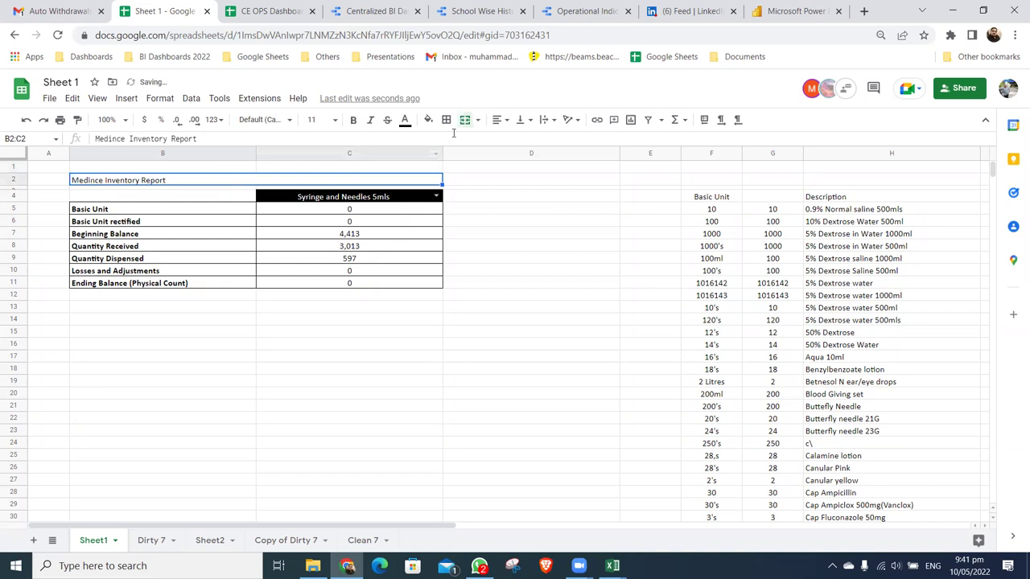
{"action": "left_click", "coordinate": [498, 120]}
{"action": "left_click", "coordinate": [515, 140]}
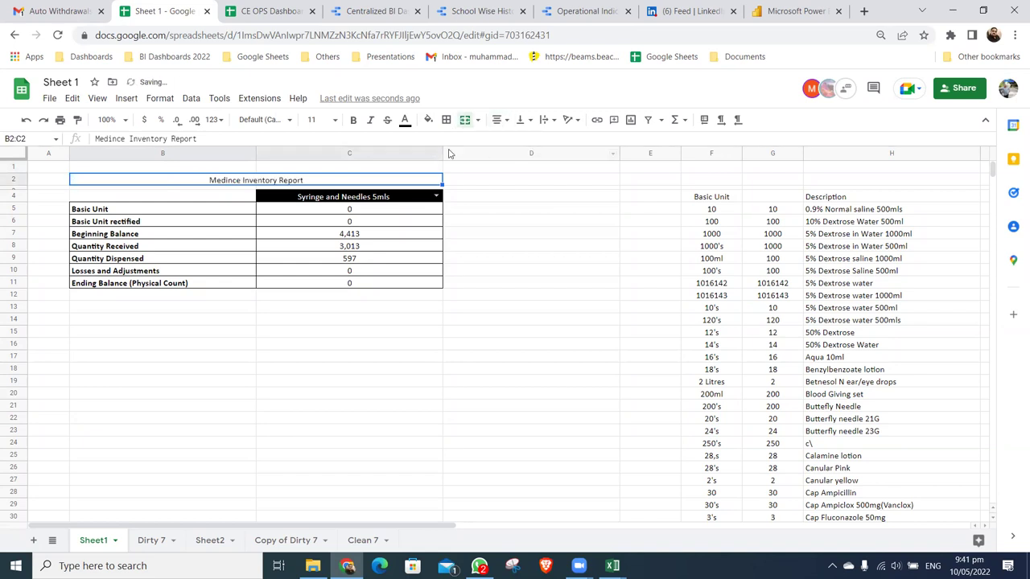
{"action": "left_click", "coordinate": [354, 120]}
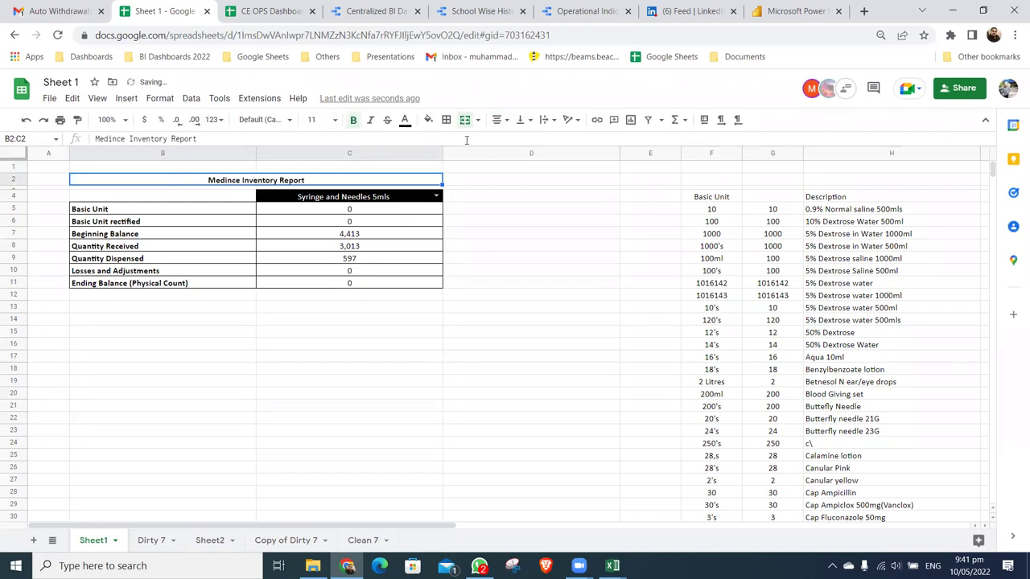
{"action": "left_click", "coordinate": [446, 121]}
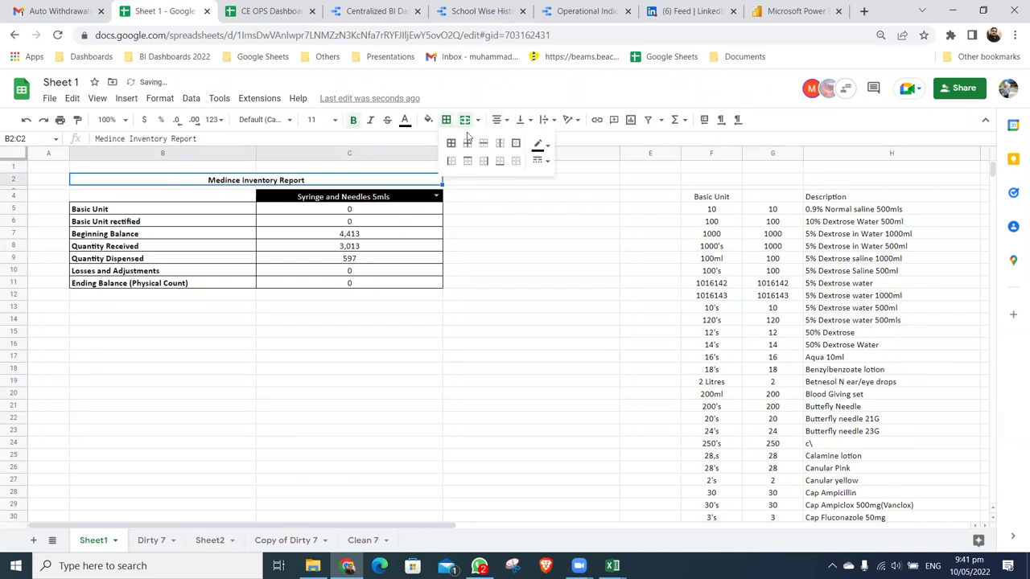
Give the title cell a thick dark red outer border
{"action": "left_click", "coordinate": [515, 144]}
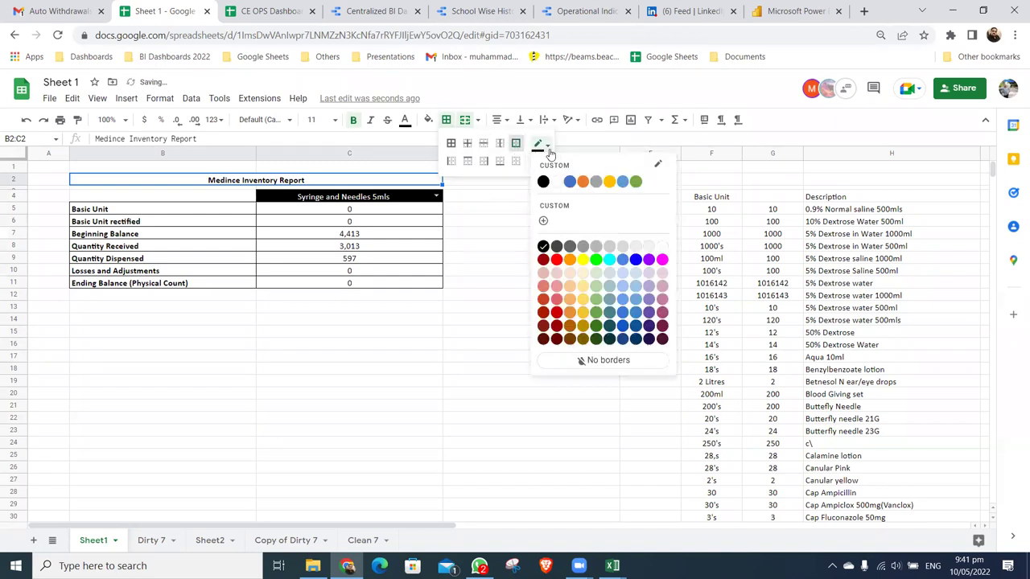
{"action": "left_click", "coordinate": [548, 160]}
{"action": "left_click", "coordinate": [563, 207]}
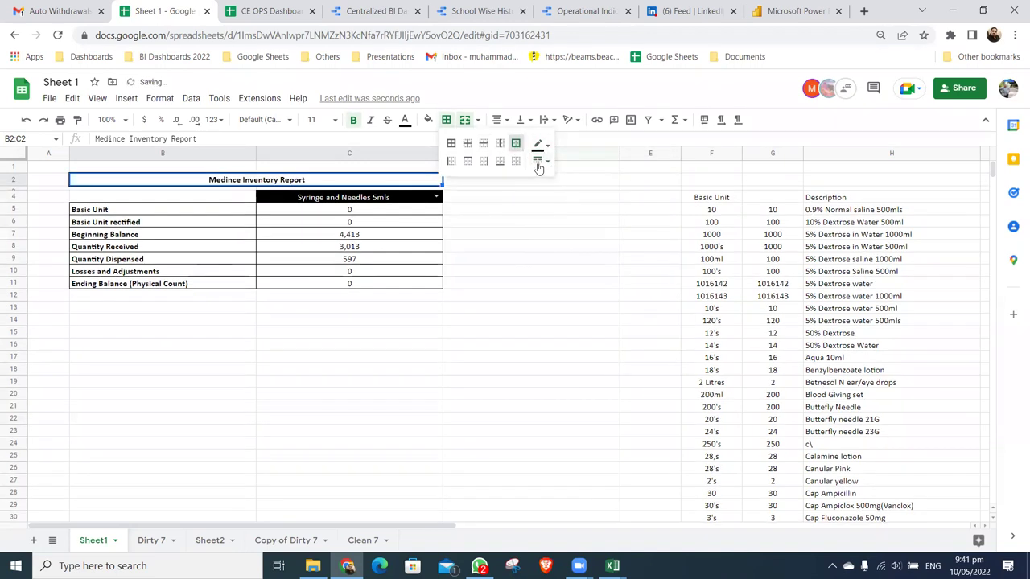
{"action": "left_click", "coordinate": [537, 144]}
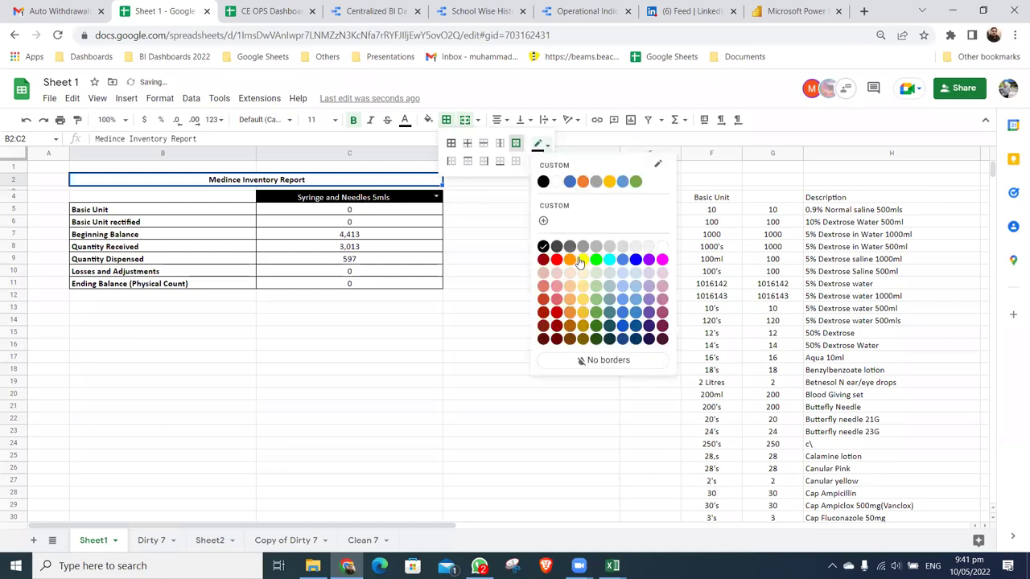
{"action": "left_click", "coordinate": [544, 339]}
{"action": "left_click", "coordinate": [455, 151]}
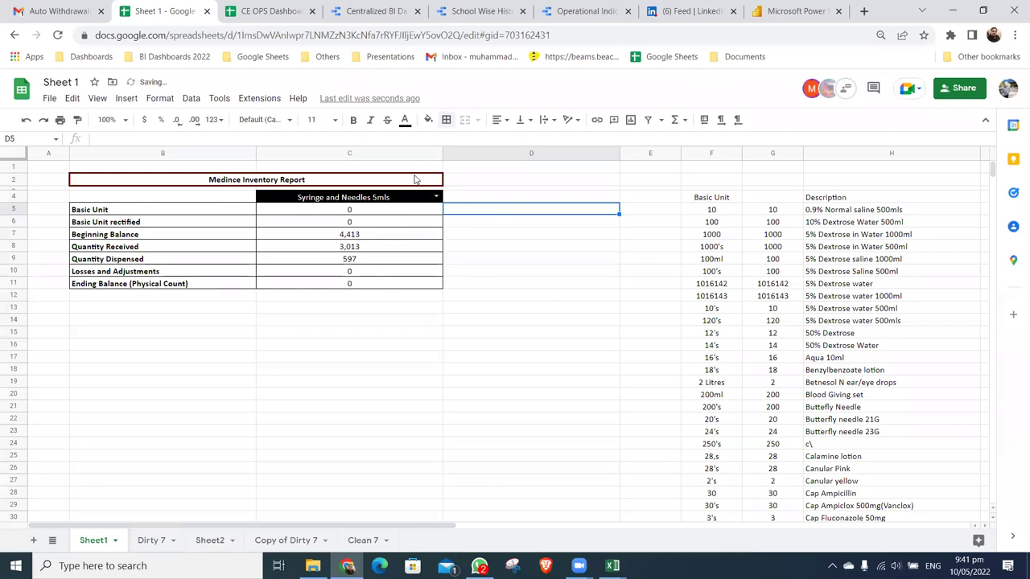
Fill the title cell dark magenta with white text
{"action": "left_click", "coordinate": [428, 120]}
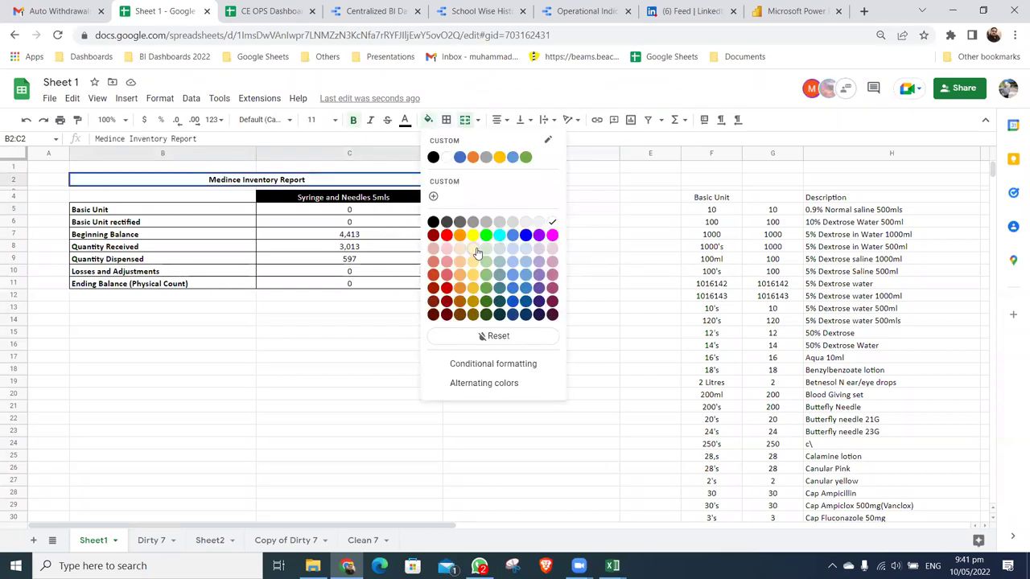
{"action": "left_click", "coordinate": [487, 274]}
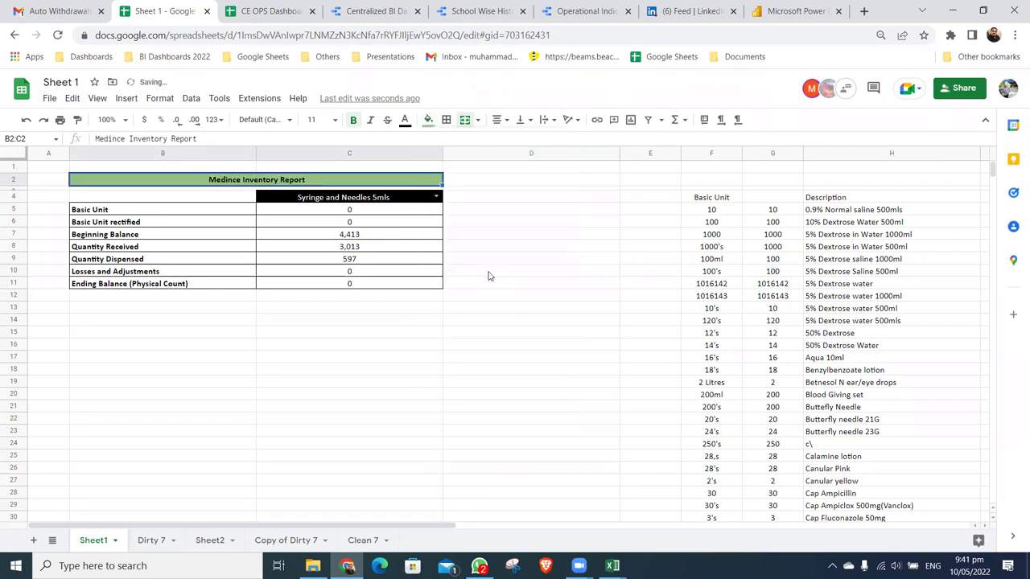
{"action": "left_click", "coordinate": [428, 120]}
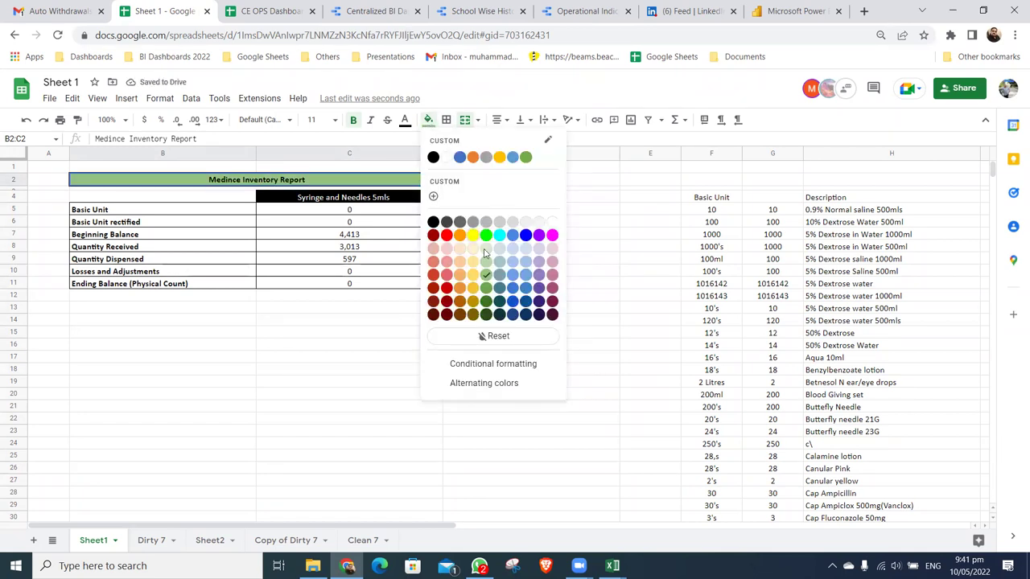
{"action": "left_click", "coordinate": [552, 300]}
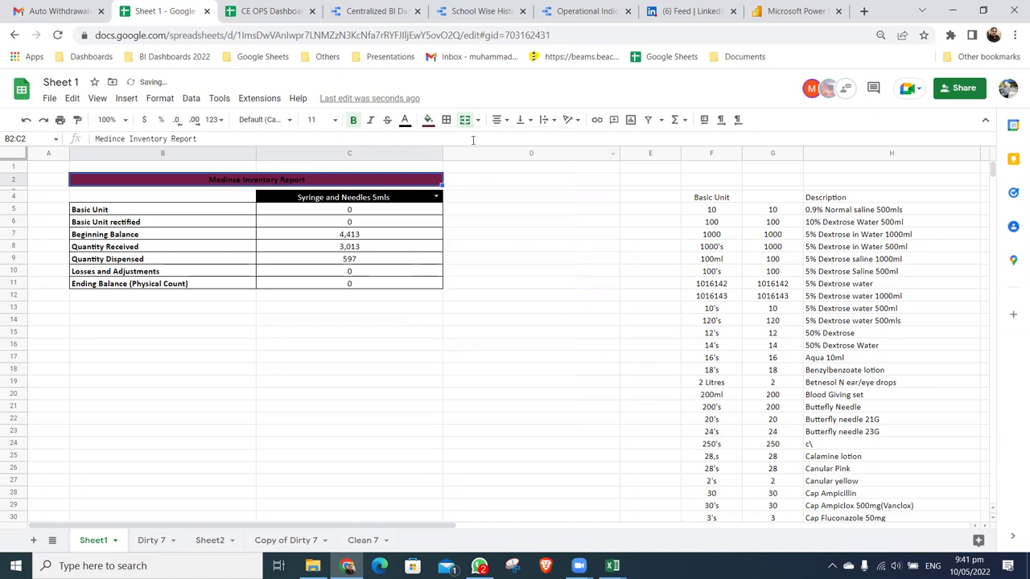
{"action": "left_click", "coordinate": [406, 120]}
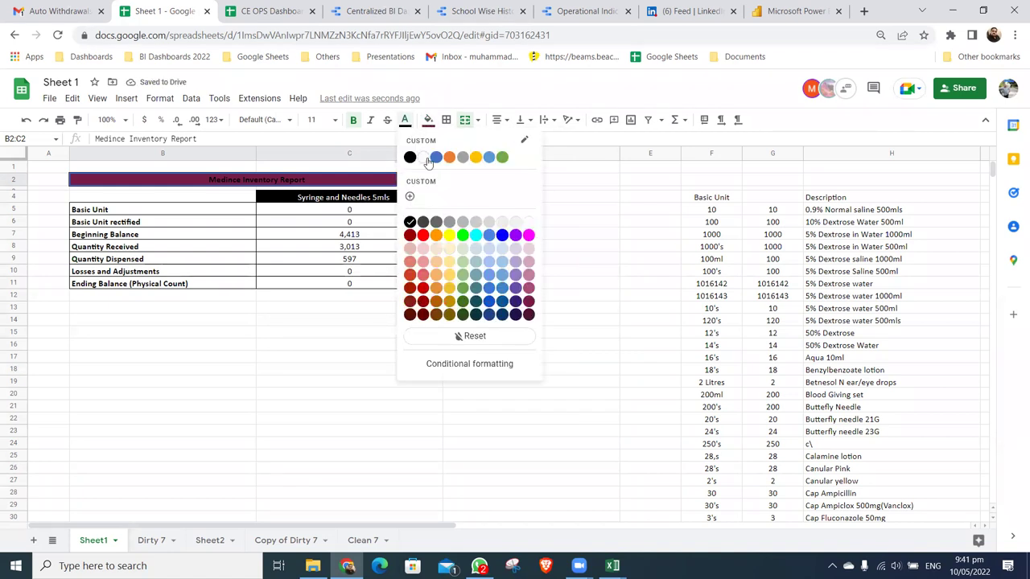
{"action": "left_click", "coordinate": [427, 156]}
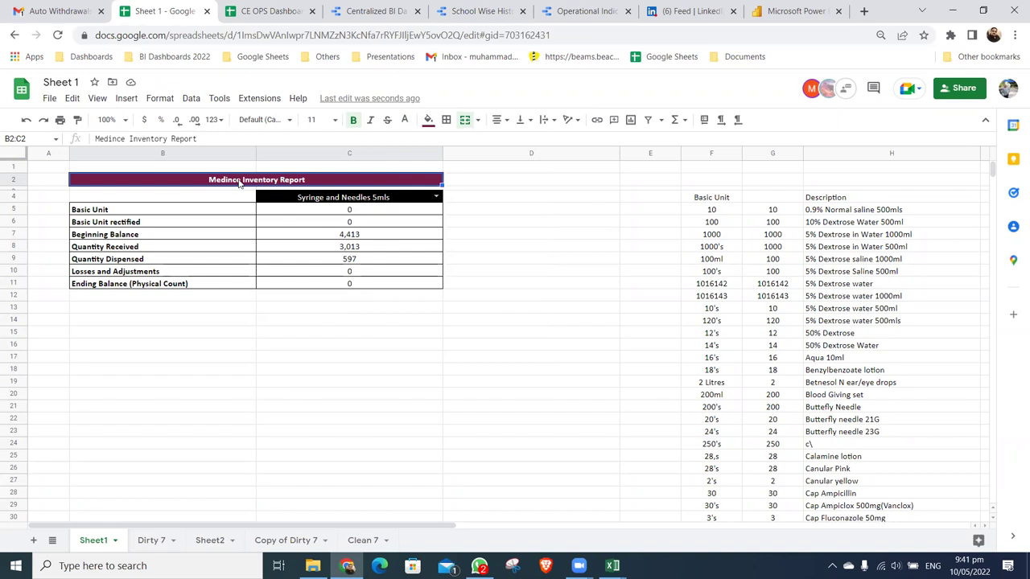
{"action": "key", "text": "shift+Down"}
{"action": "key", "text": "shift+Down"}
{"action": "key", "text": "shift+Down"}
{"action": "key", "text": "shift+Down"}
{"action": "key", "text": "shift+Down"}
{"action": "key", "text": "shift+Down"}
{"action": "key", "text": "shift+Down"}
{"action": "key", "text": "shift+Down"}
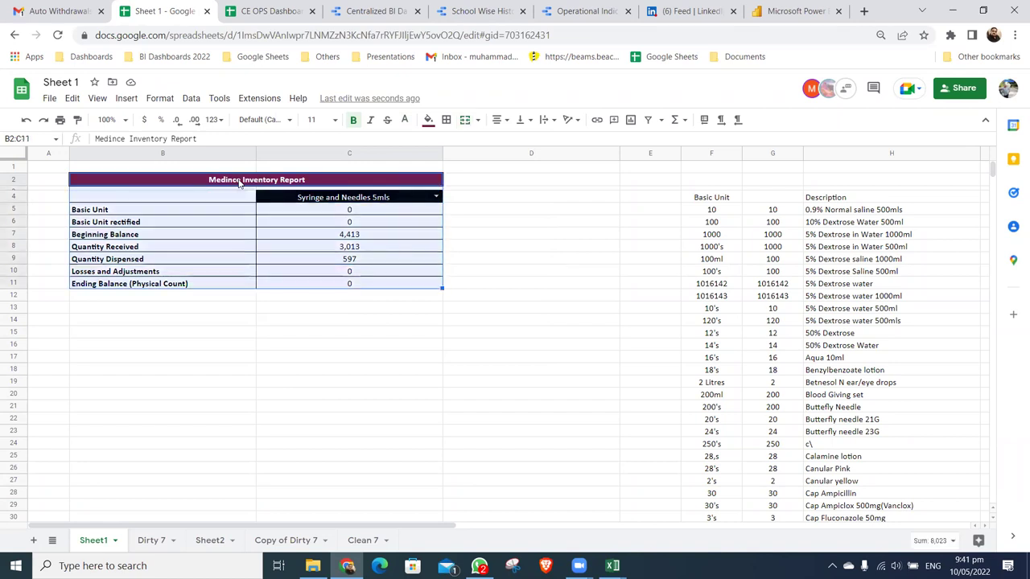
Apply outer borders to table B2:C11 and again to merged title B2:C2
{"action": "left_click", "coordinate": [446, 120]}
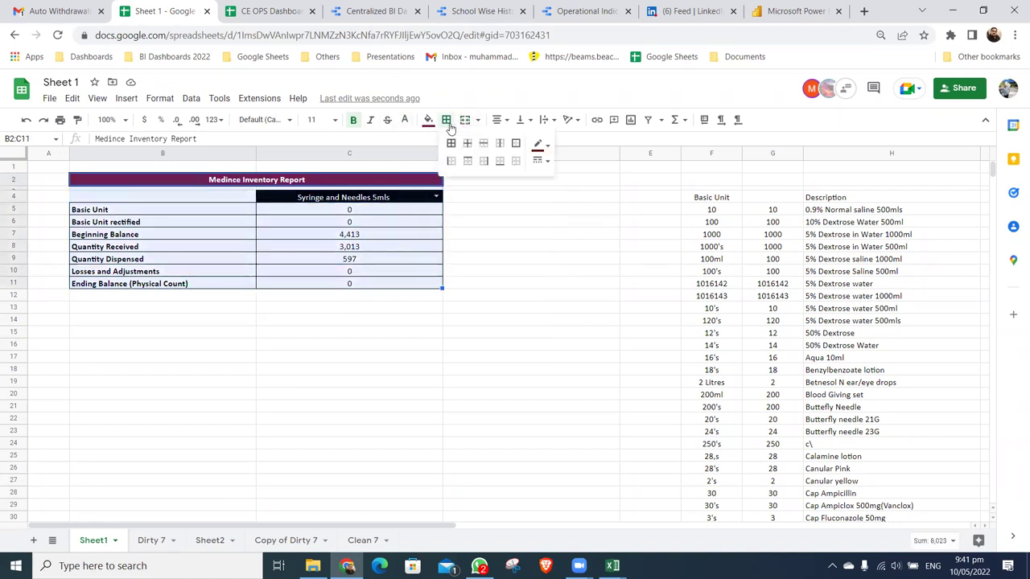
{"action": "left_click", "coordinate": [516, 143]}
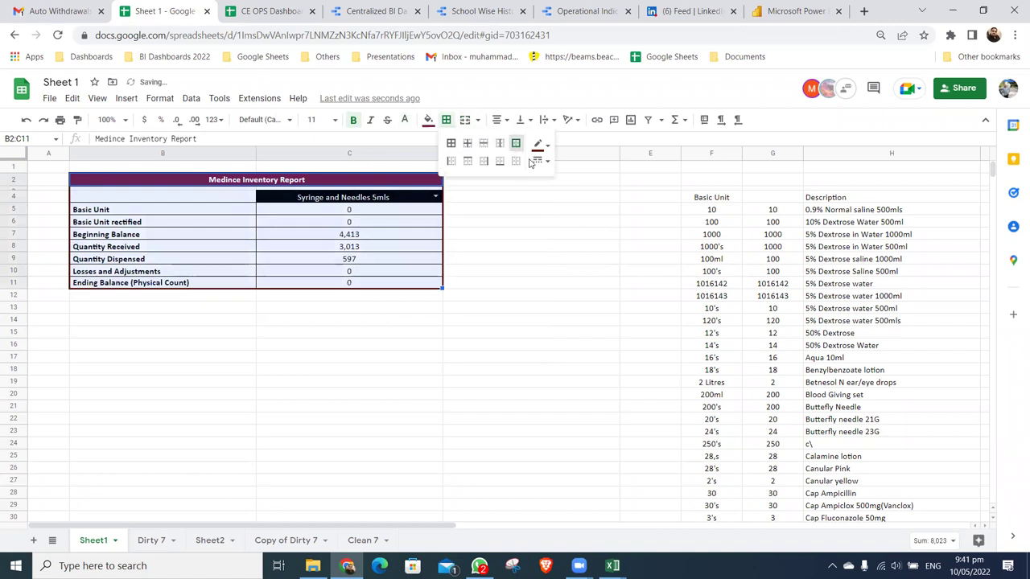
{"action": "left_click", "coordinate": [530, 212]}
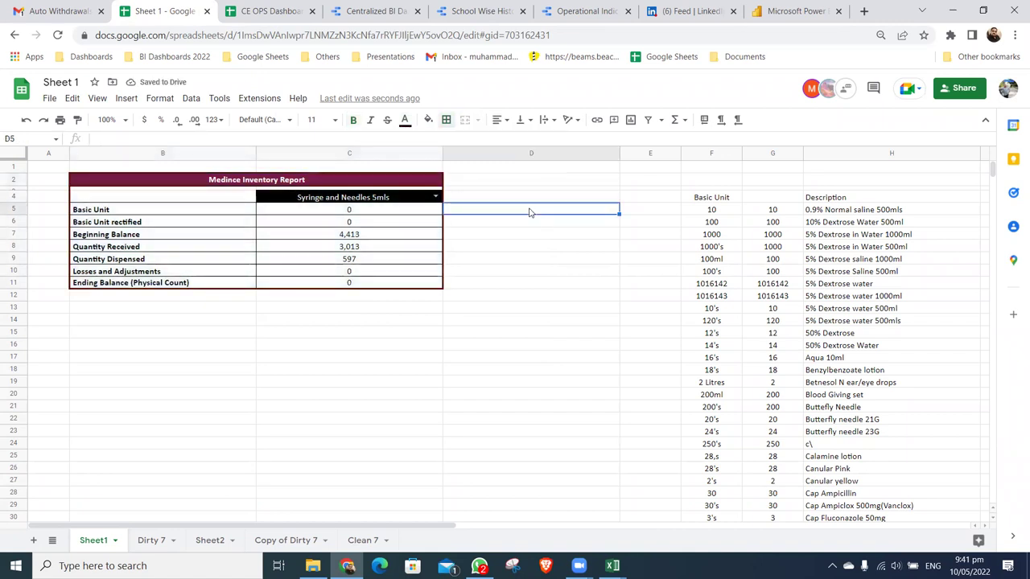
{"action": "left_click", "coordinate": [177, 181]}
{"action": "left_click", "coordinate": [446, 119]}
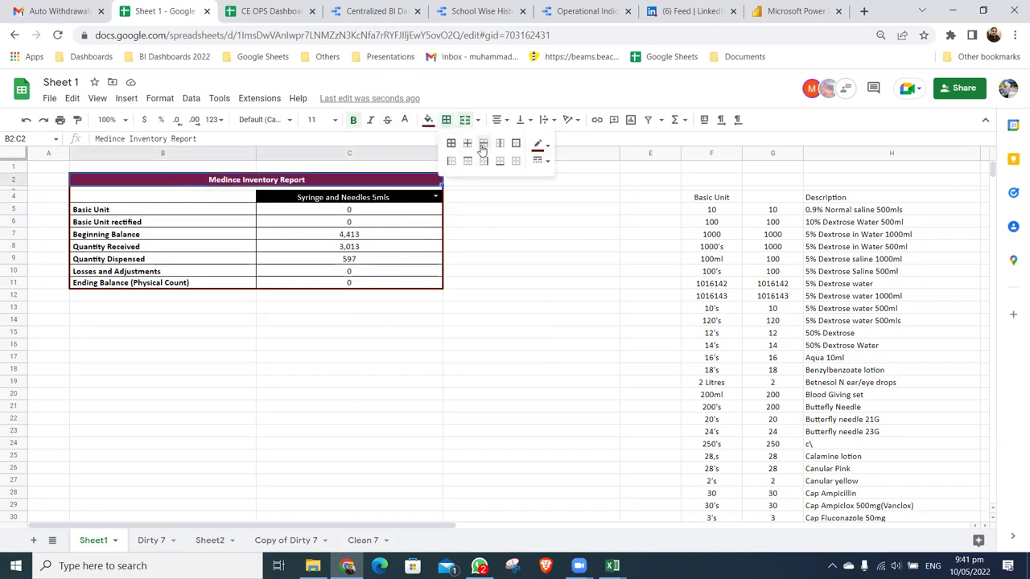
{"action": "left_click", "coordinate": [515, 146]}
{"action": "left_click", "coordinate": [516, 226]}
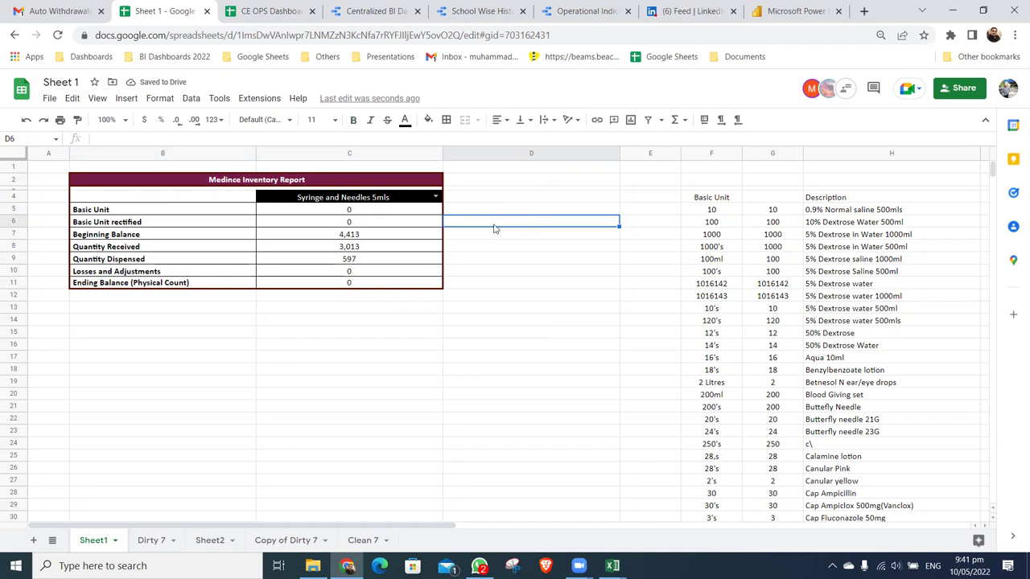
Keep Syringe and Needles 5mls in C4 and label B4 'Details'
{"action": "left_click", "coordinate": [435, 196]}
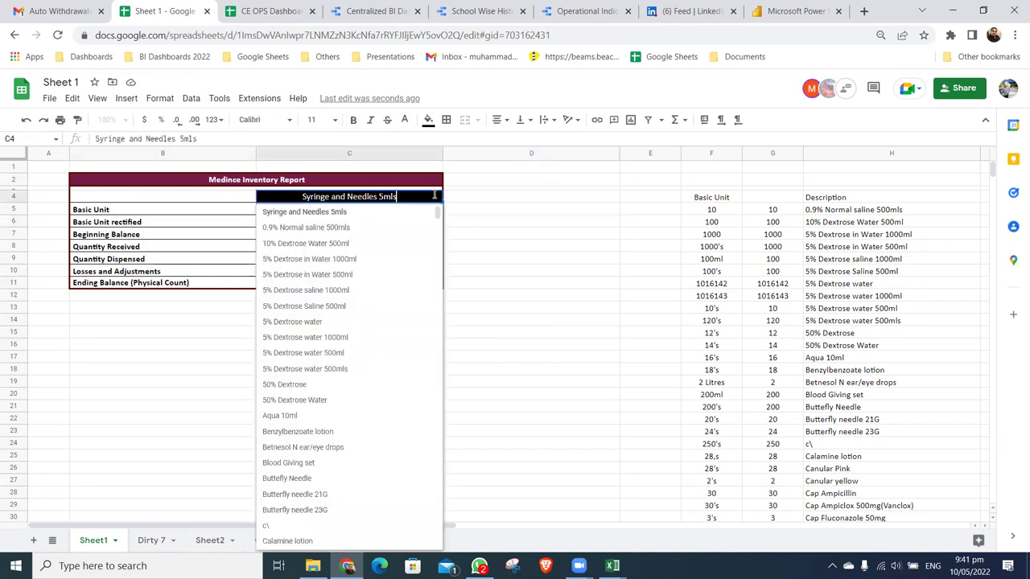
{"action": "left_click", "coordinate": [500, 236]}
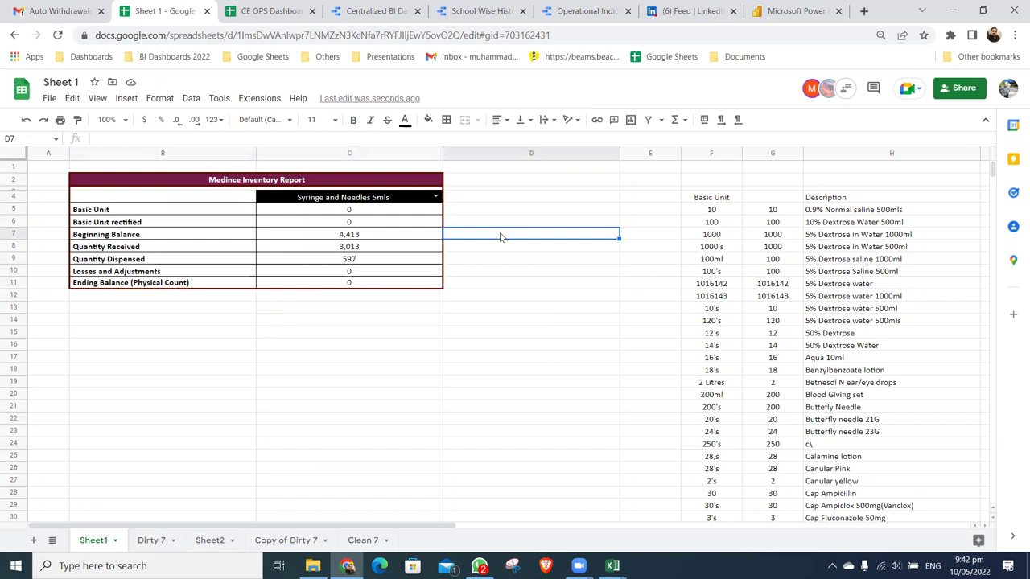
{"action": "left_click", "coordinate": [205, 200]}
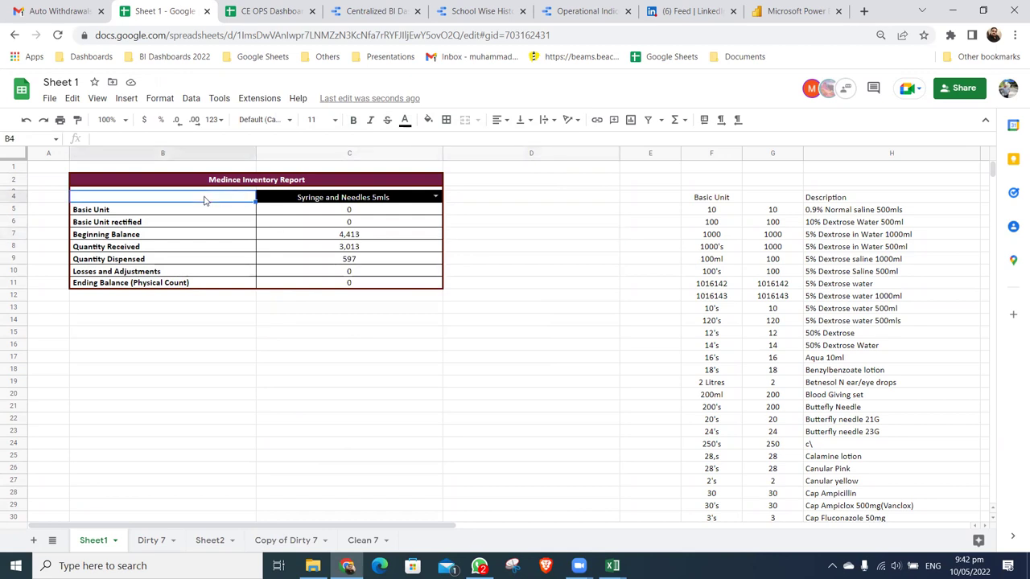
{"action": "type", "text": "Details"}
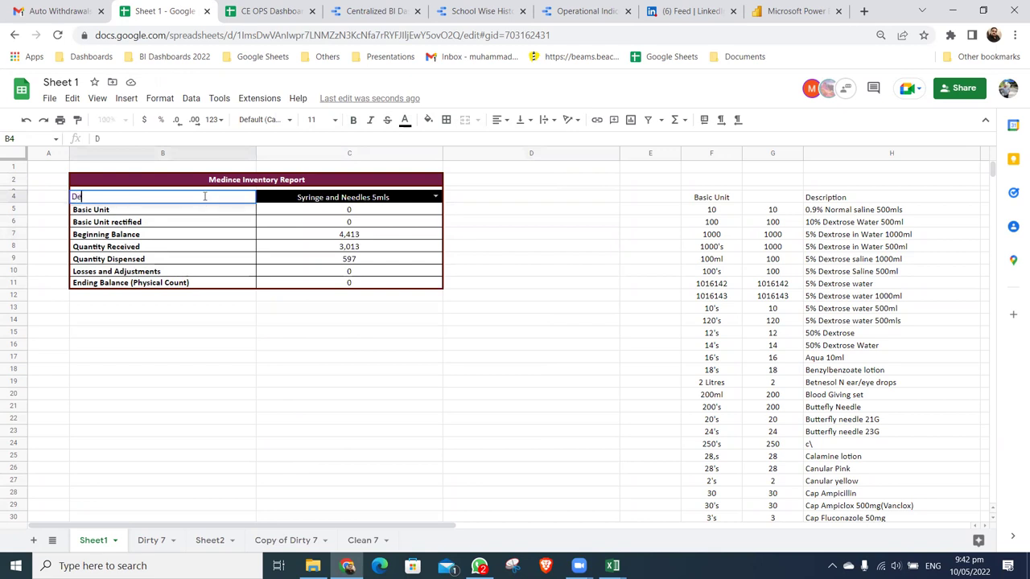
{"action": "key", "text": "Return"}
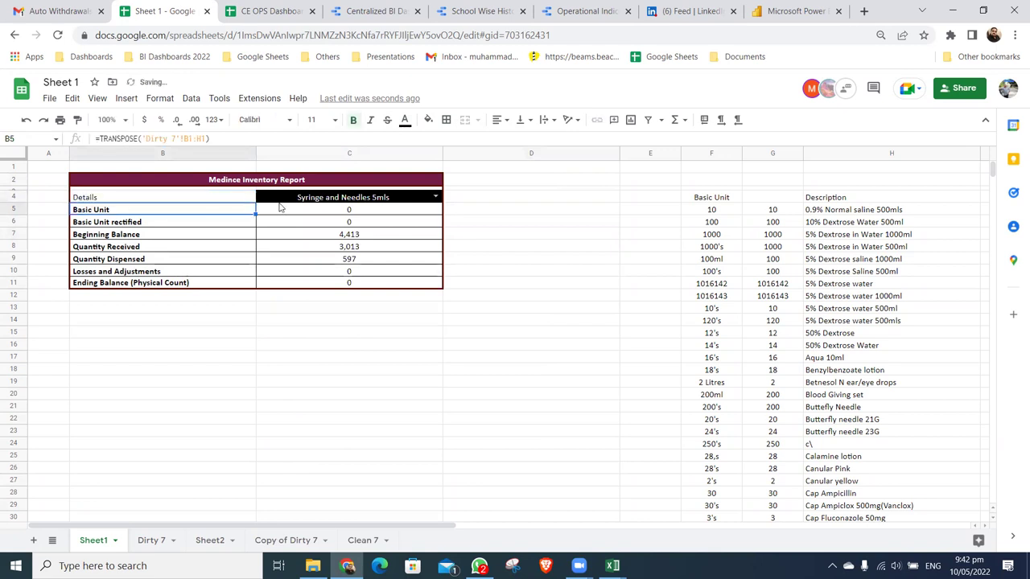
Paint C4's black header style onto B4 and autofit columns B and C to their contents
{"action": "left_click", "coordinate": [295, 203]}
{"action": "left_click", "coordinate": [77, 119]}
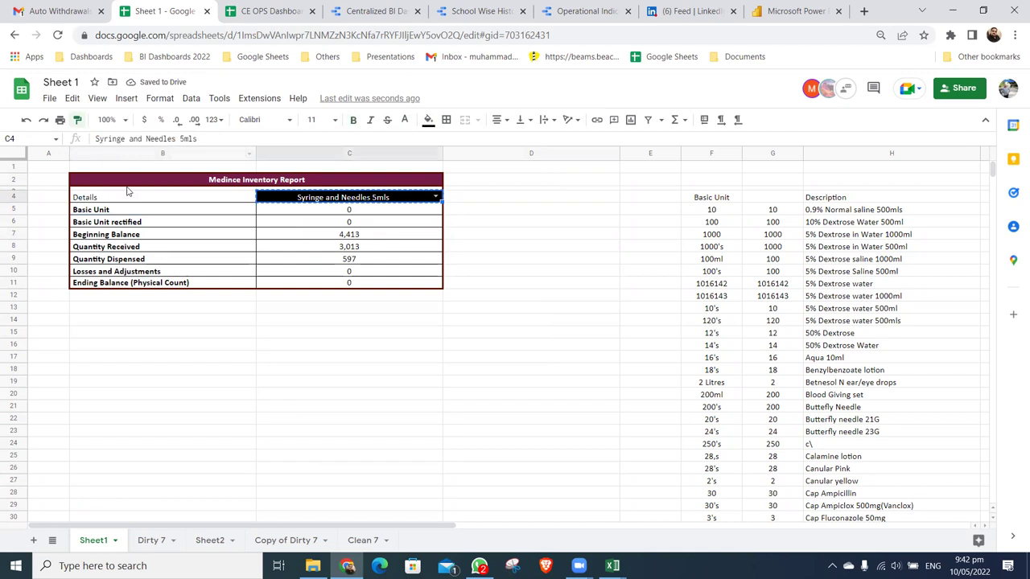
{"action": "left_click", "coordinate": [129, 197]}
{"action": "left_click", "coordinate": [280, 336]}
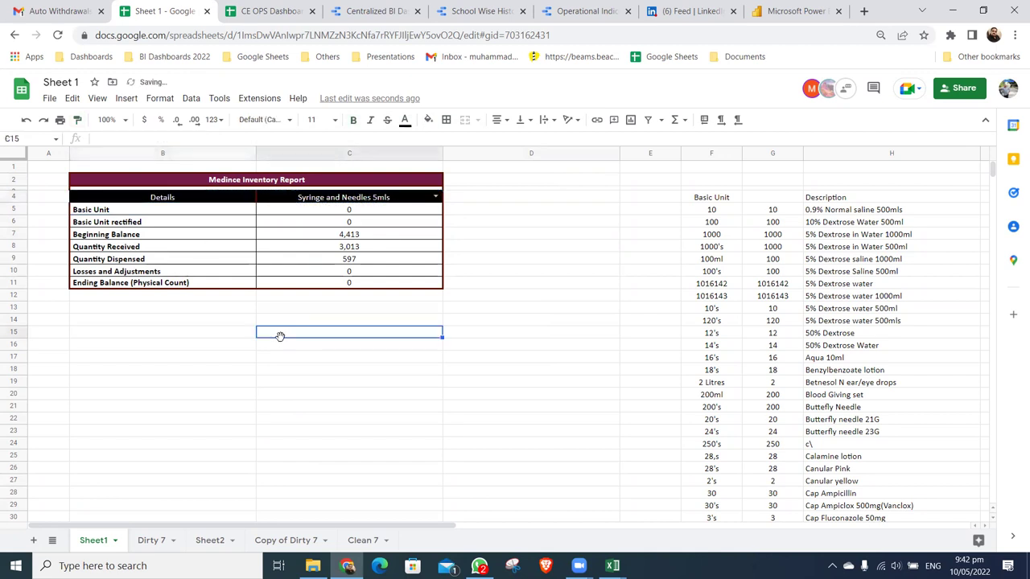
{"action": "double_click", "coordinate": [441, 158]}
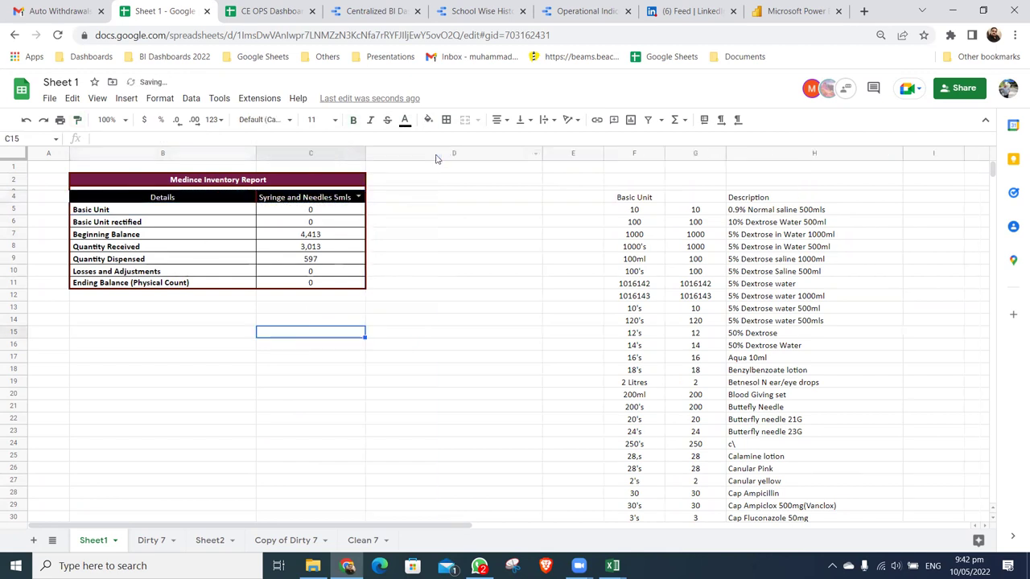
{"action": "double_click", "coordinate": [254, 155]}
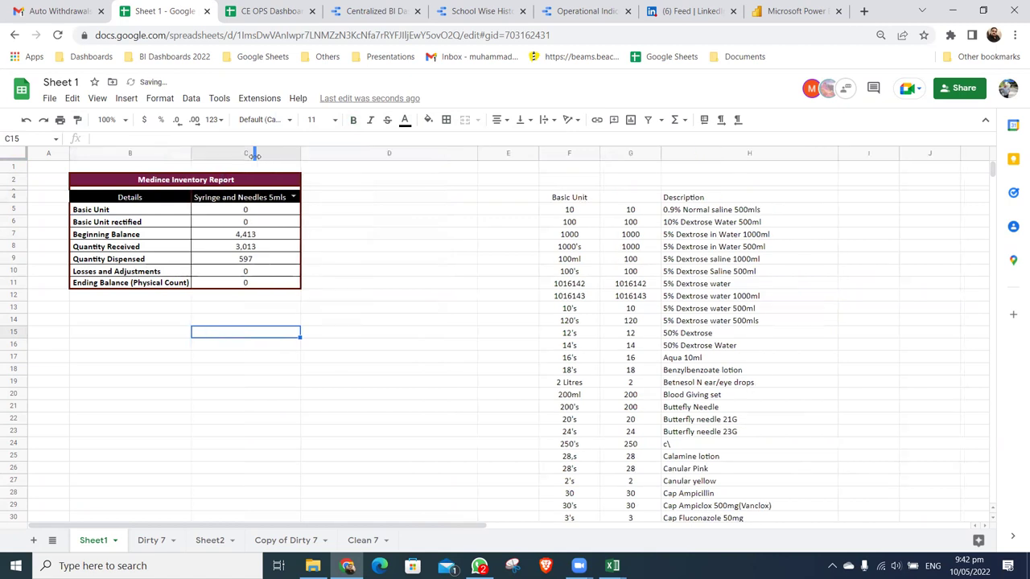
Hide columns E through H
{"action": "left_click", "coordinate": [519, 153]}
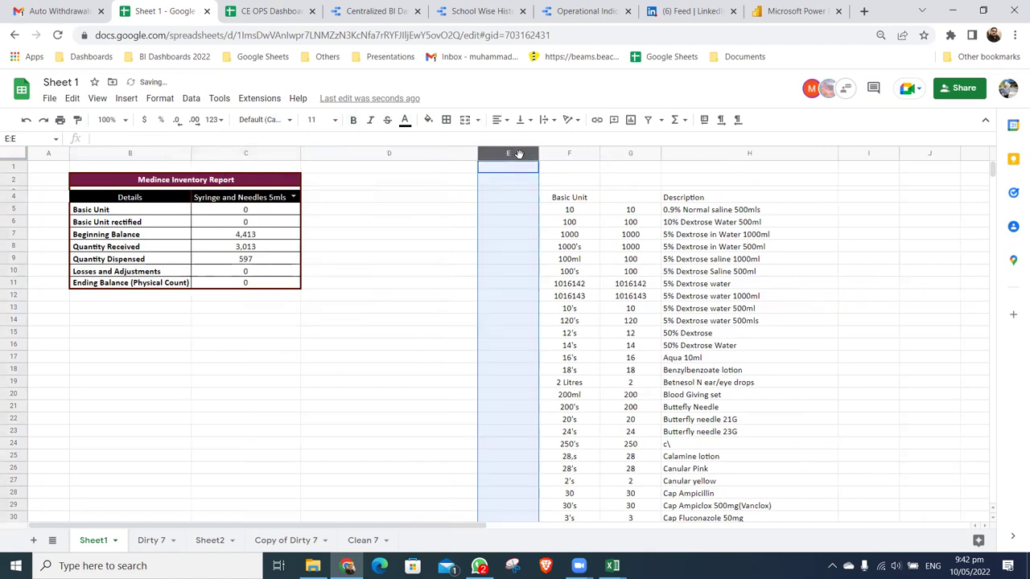
{"action": "key", "text": "shift+Right"}
{"action": "key", "text": "shift+Right"}
{"action": "key", "text": "shift+Right"}
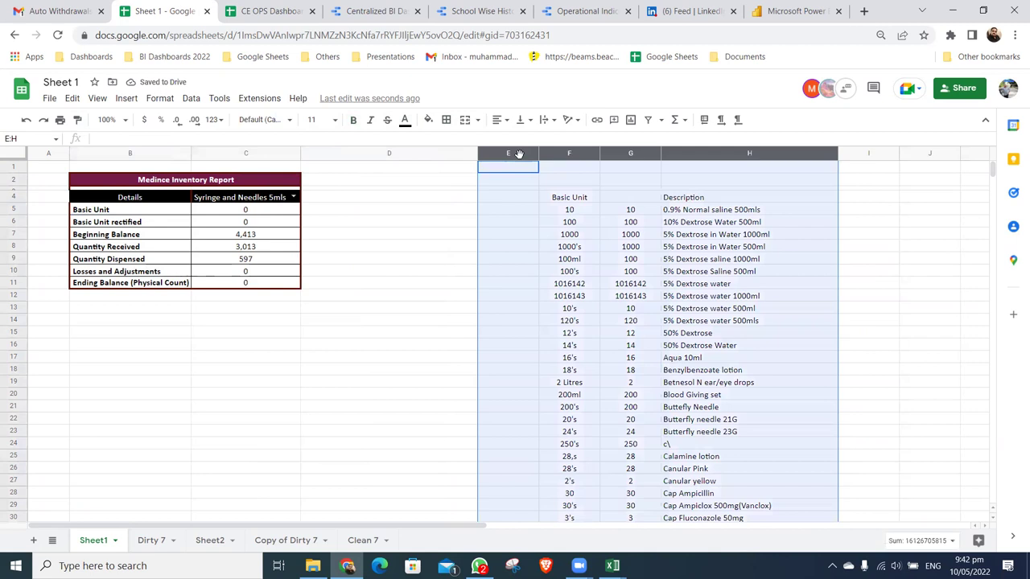
{"action": "right_click", "coordinate": [519, 154]}
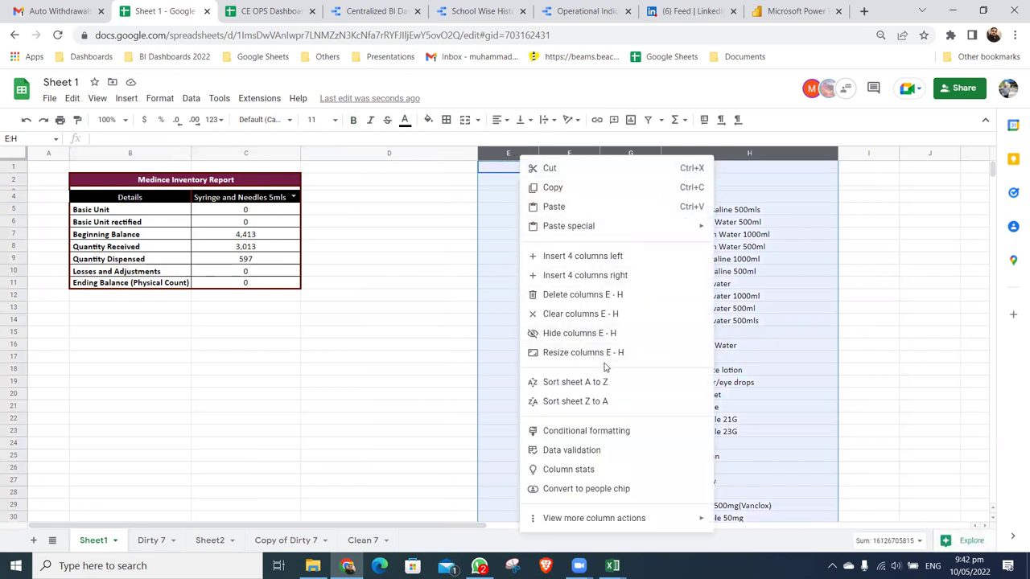
{"action": "left_click", "coordinate": [598, 333]}
{"action": "left_click", "coordinate": [419, 275]}
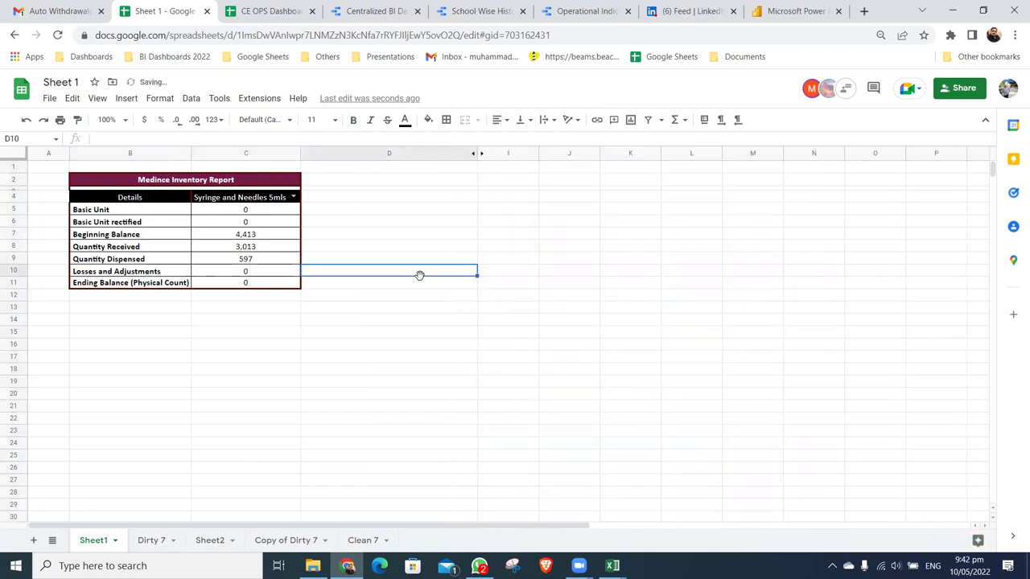
Rename the Sheet1 tab to 'Summary Report'
{"action": "double_click", "coordinate": [104, 542]}
{"action": "type", "text": "Summary Report"}
{"action": "key", "text": "Return"}
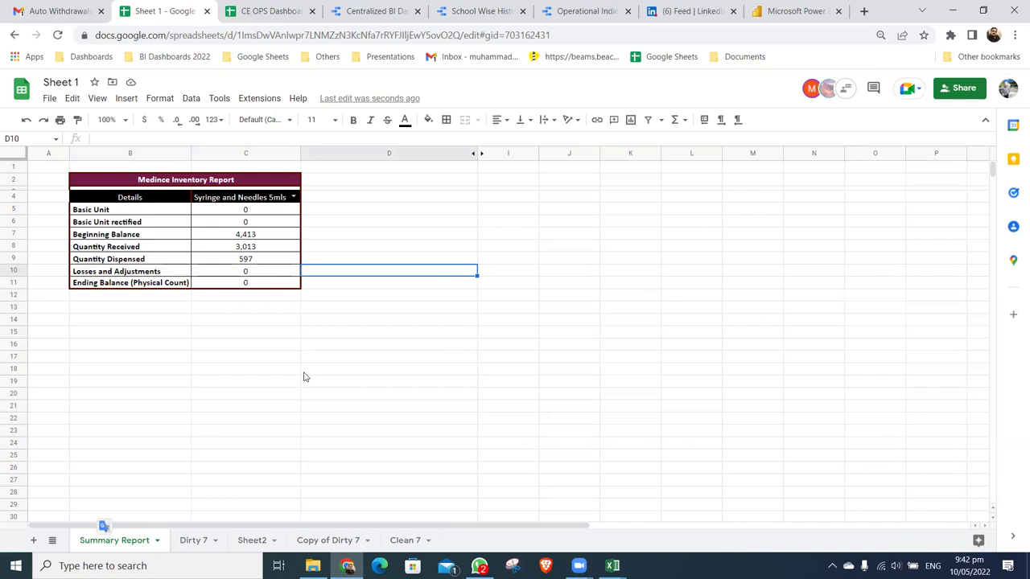
{"action": "left_click", "coordinate": [193, 540]}
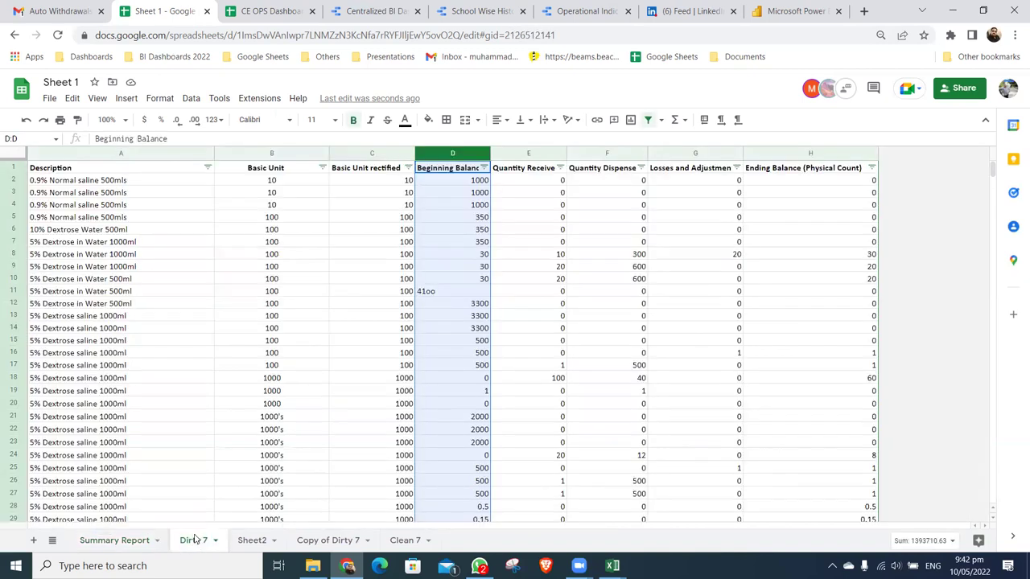
{"action": "left_click", "coordinate": [333, 353]}
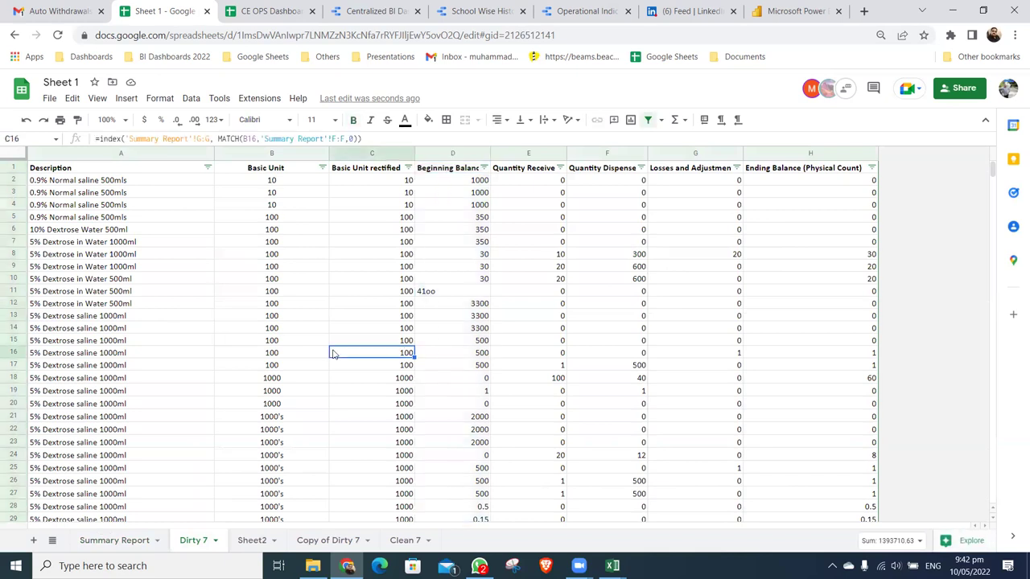
{"action": "key", "text": "Left"}
{"action": "key", "text": "ctrl+Up"}
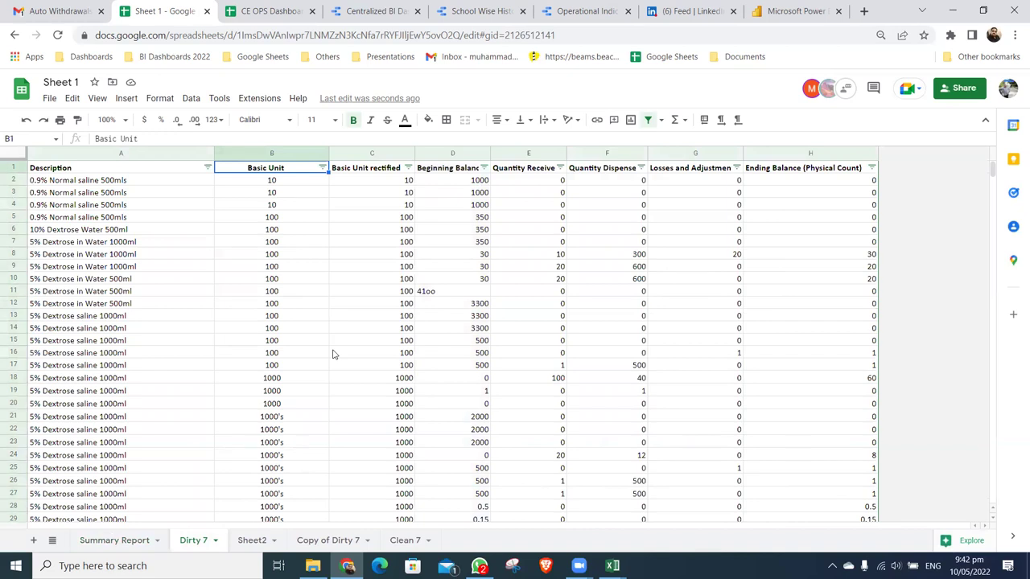
{"action": "key", "text": "Left"}
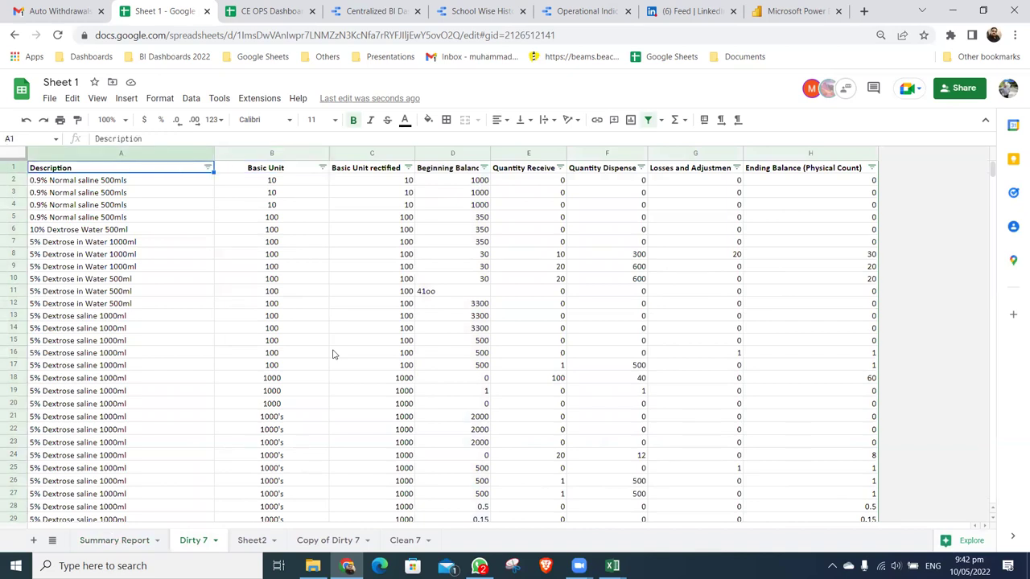
{"action": "left_click", "coordinate": [208, 168]}
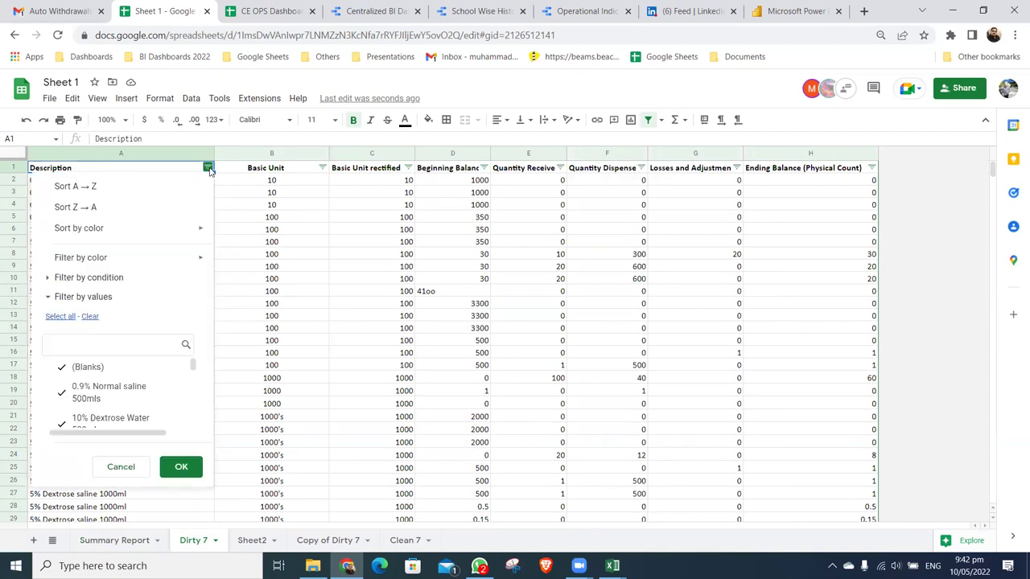
{"action": "left_click", "coordinate": [249, 142]}
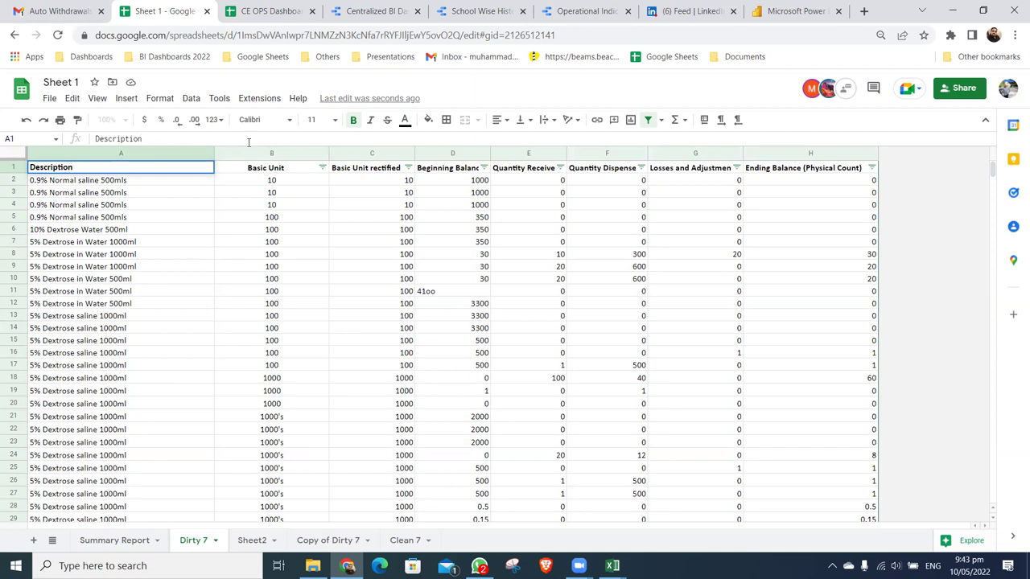
{"action": "left_click", "coordinate": [95, 543]}
{"action": "left_click", "coordinate": [190, 541]}
{"action": "left_click", "coordinate": [208, 167]}
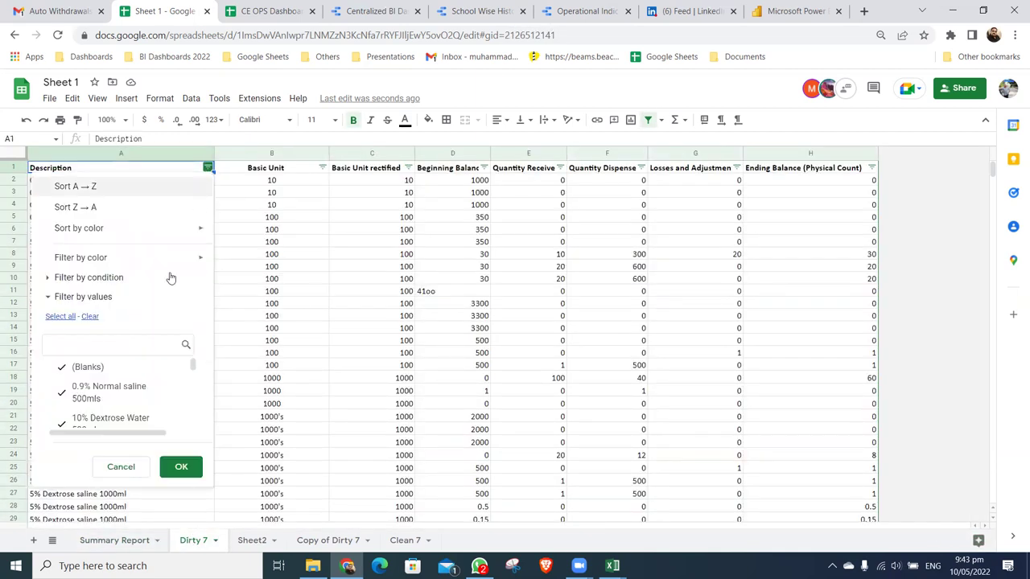
{"action": "left_click_drag", "start_coordinate": [193, 366], "coordinate": [193, 402]}
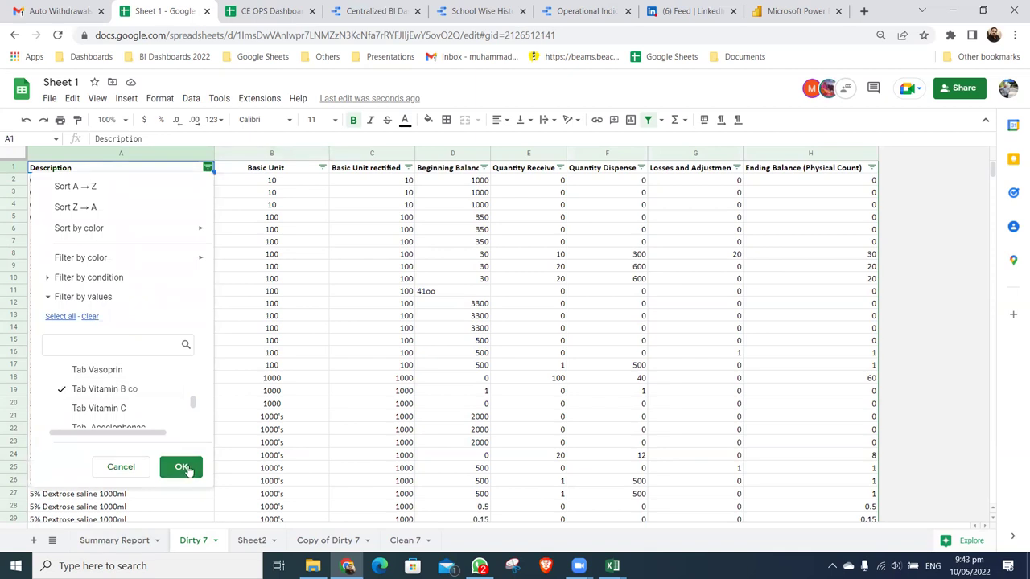
{"action": "left_click", "coordinate": [124, 467]}
{"action": "left_click", "coordinate": [115, 540]}
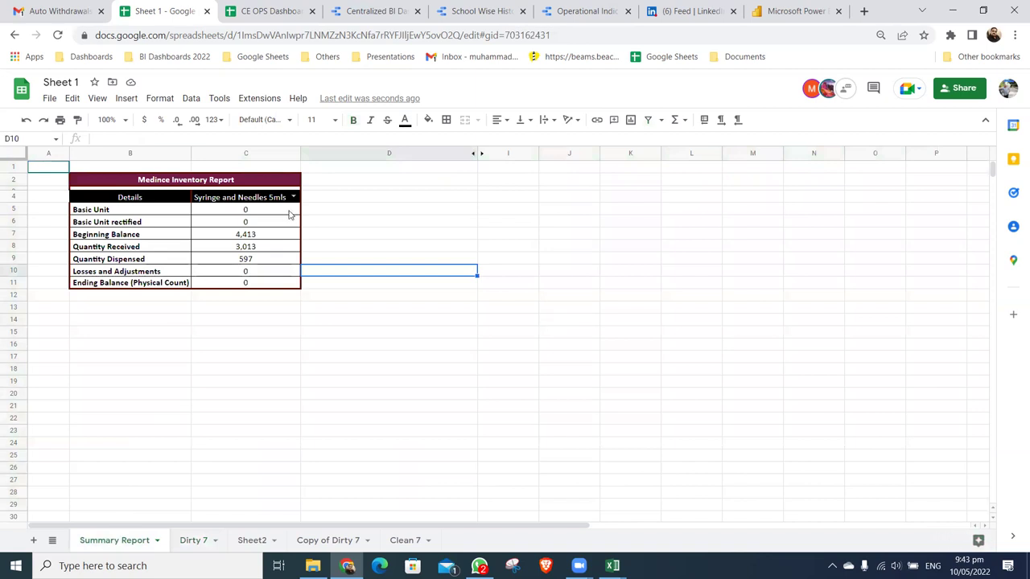
Replace C4's medicine with 'Tab Vitamin B co' via the 'tab vit' autocomplete suggestion
{"action": "left_click", "coordinate": [293, 198]}
{"action": "left_click", "coordinate": [302, 211]}
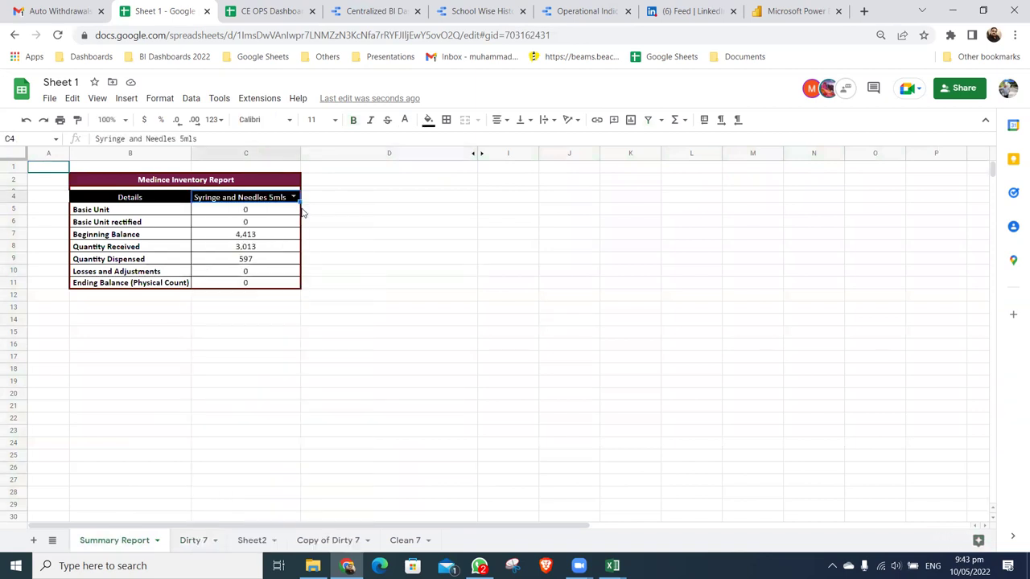
{"action": "left_click", "coordinate": [294, 199]}
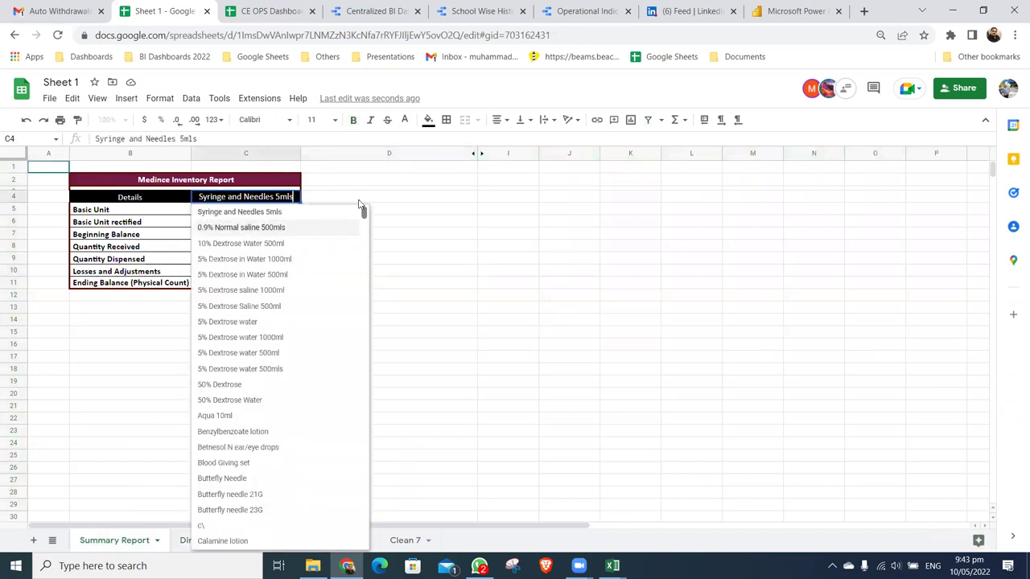
{"action": "key", "text": "Return"}
{"action": "key", "text": "BackSpace"}
{"action": "key", "text": "BackSpace"}
{"action": "key", "text": "BackSpace"}
{"action": "key", "text": "BackSpace"}
{"action": "key", "text": "BackSpace"}
{"action": "key", "text": "BackSpace"}
{"action": "type", "text": "tab"}
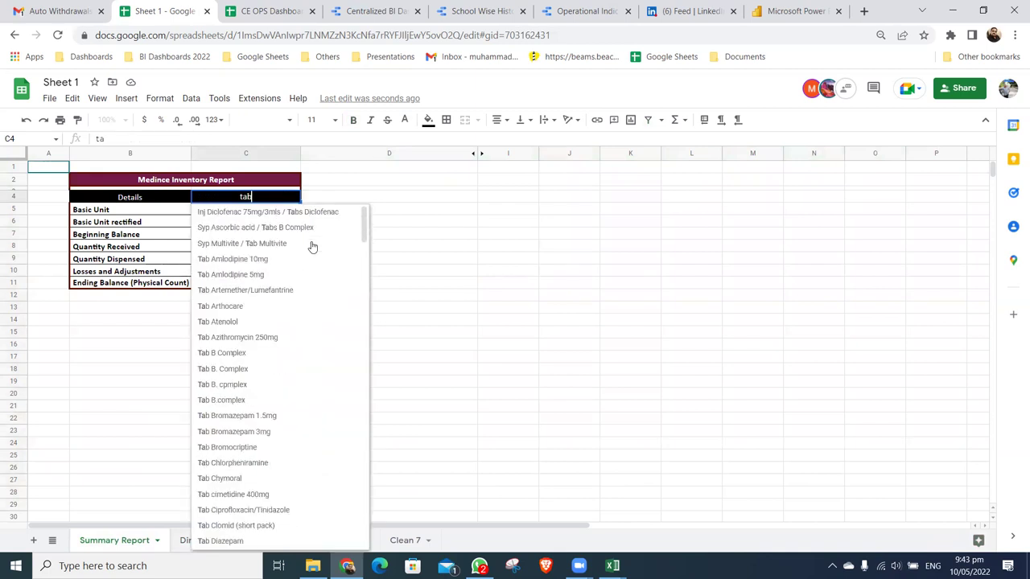
{"action": "type", "text": " vit"}
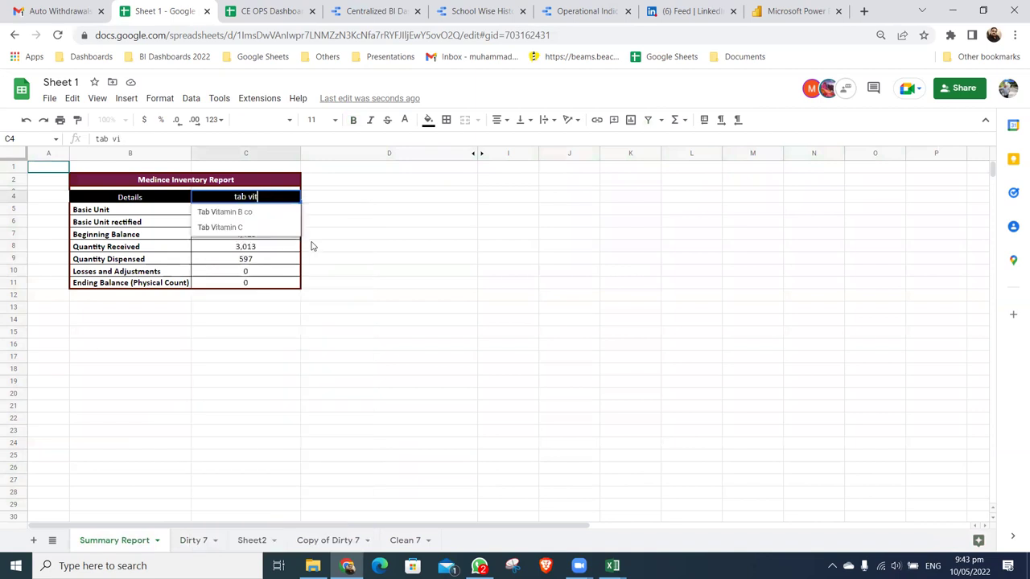
{"action": "left_click", "coordinate": [281, 212]}
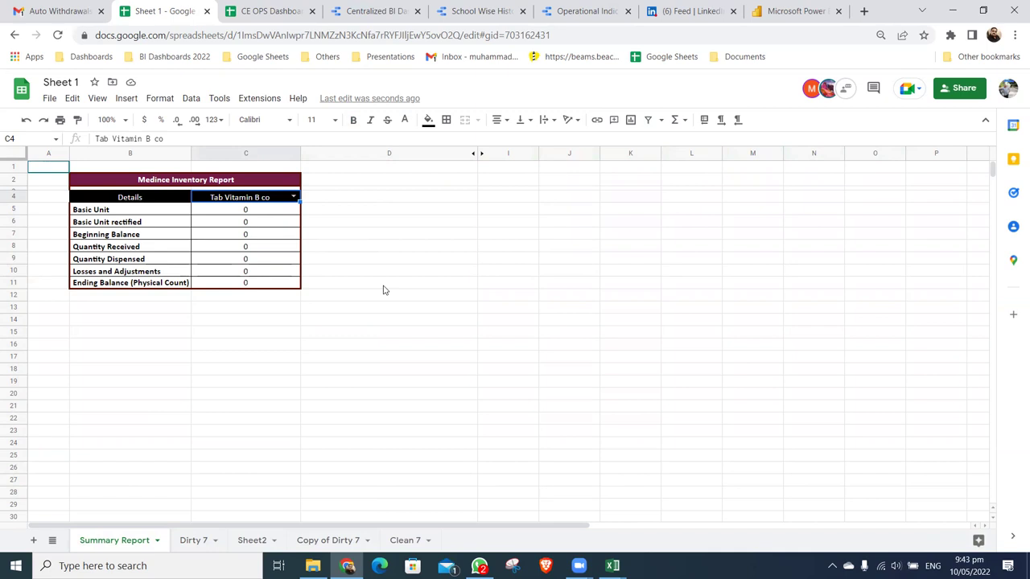
Fix the B2:C2 title's 'Medince' typo so it reads 'Medicine Inventory Report'
{"action": "left_click", "coordinate": [170, 181]}
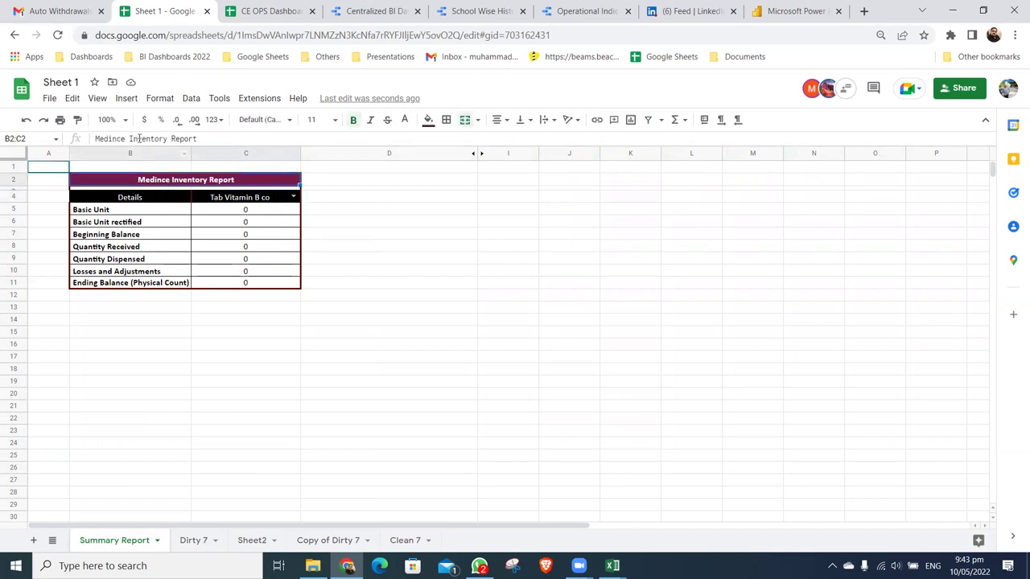
{"action": "left_click", "coordinate": [113, 138]}
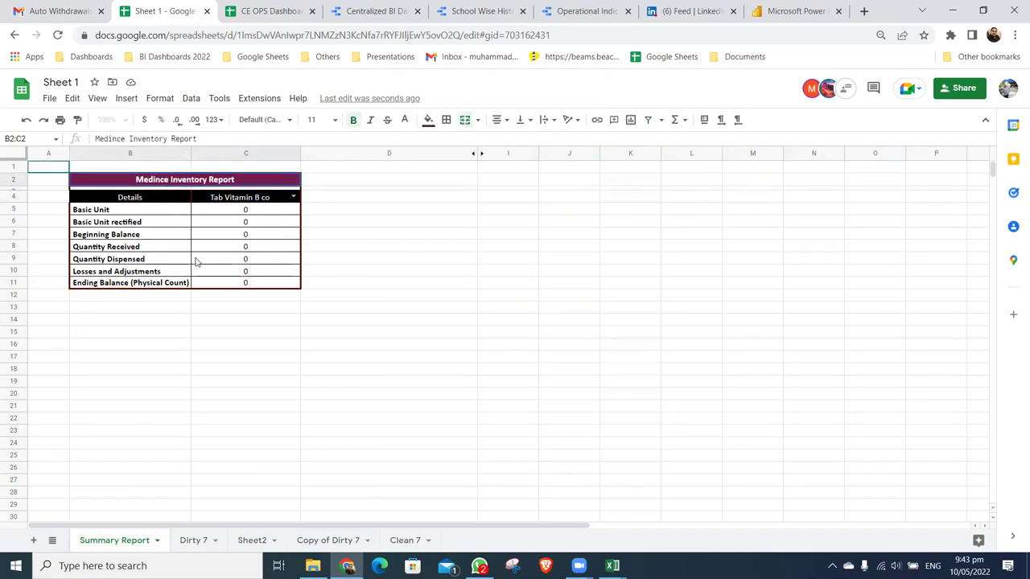
{"action": "key", "text": "BackSpace"}
{"action": "key", "text": "BackSpace"}
{"action": "key", "text": "BackSpace"}
{"action": "key", "text": "ctrl+z"}
{"action": "key", "text": "ctrl+z"}
{"action": "key", "text": "BackSpace"}
{"action": "key", "text": "BackSpace"}
{"action": "key", "text": "BackSpace"}
{"action": "type", "text": "cine"}
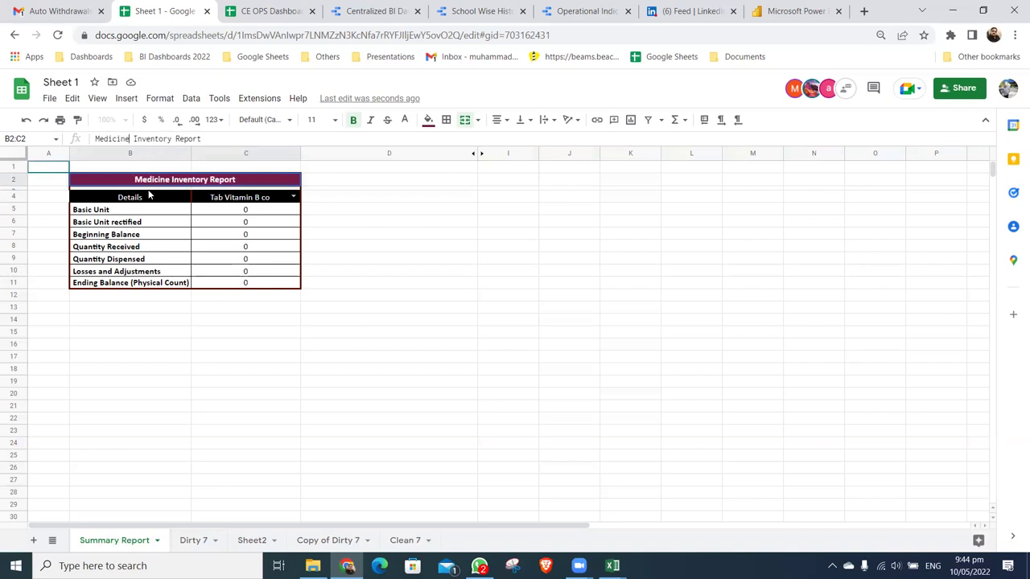
{"action": "key", "text": "Return"}
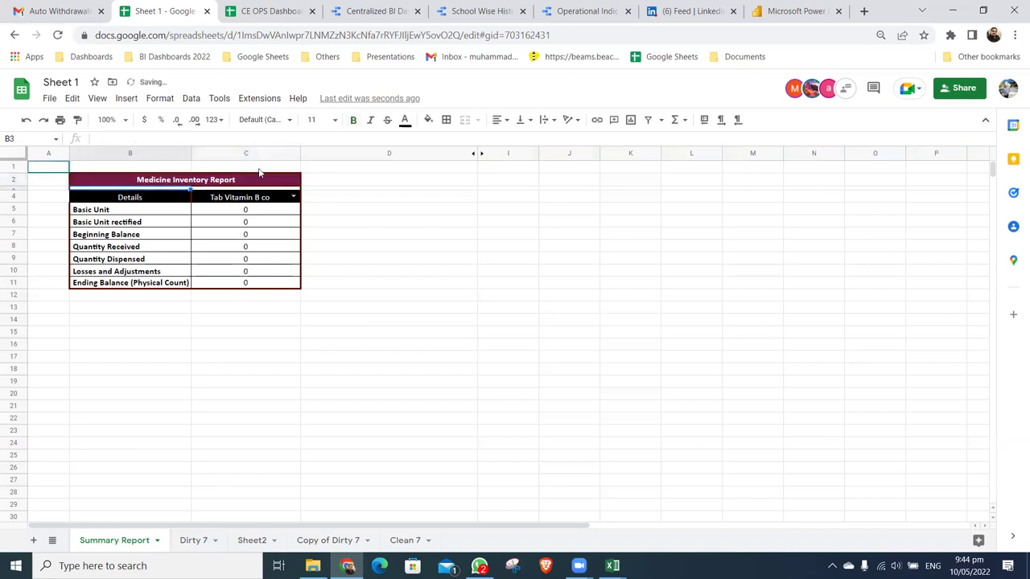
{"action": "left_click", "coordinate": [278, 176]}
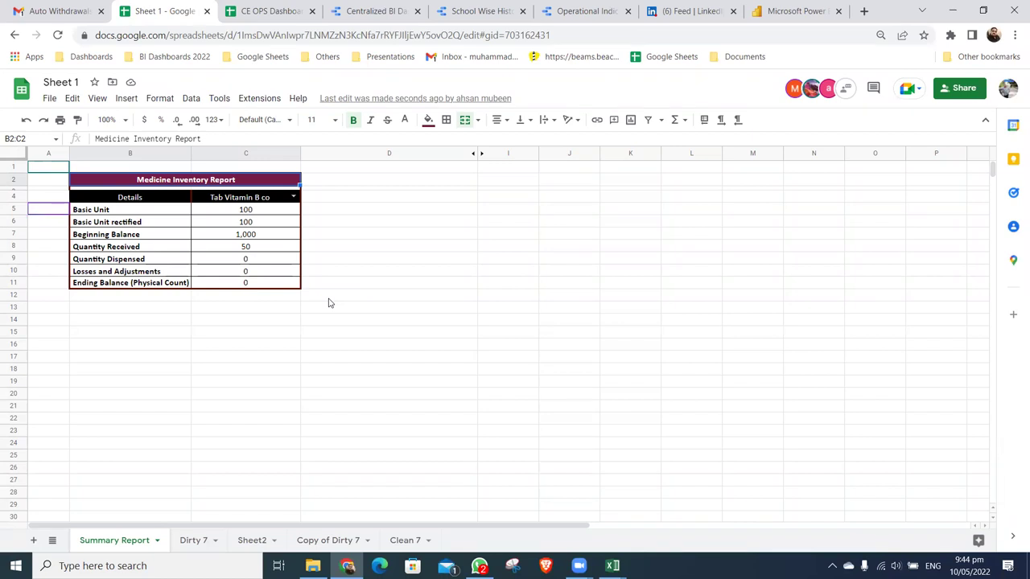
Check the filtered Tab Vitamin B co row on Dirty 7, then return to Summary Report
{"action": "left_click", "coordinate": [194, 541]}
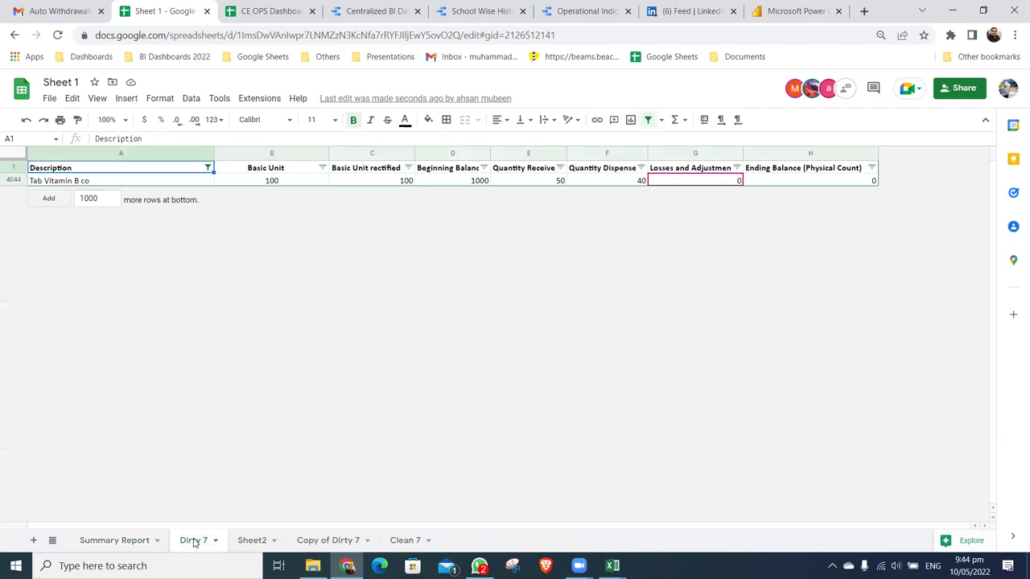
{"action": "left_click", "coordinate": [137, 542]}
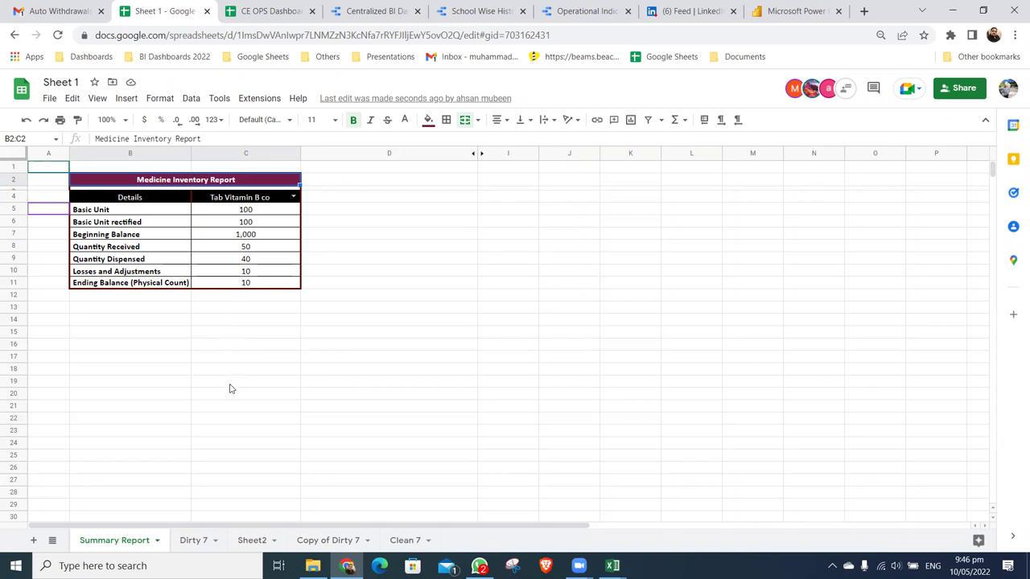
{"action": "left_click", "coordinate": [200, 543]}
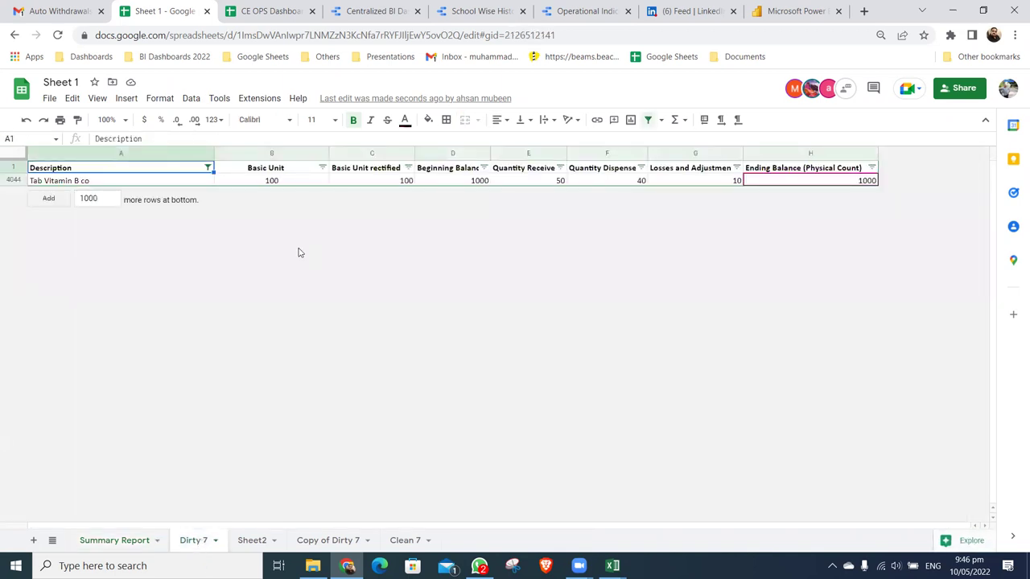
{"action": "left_click", "coordinate": [371, 181]}
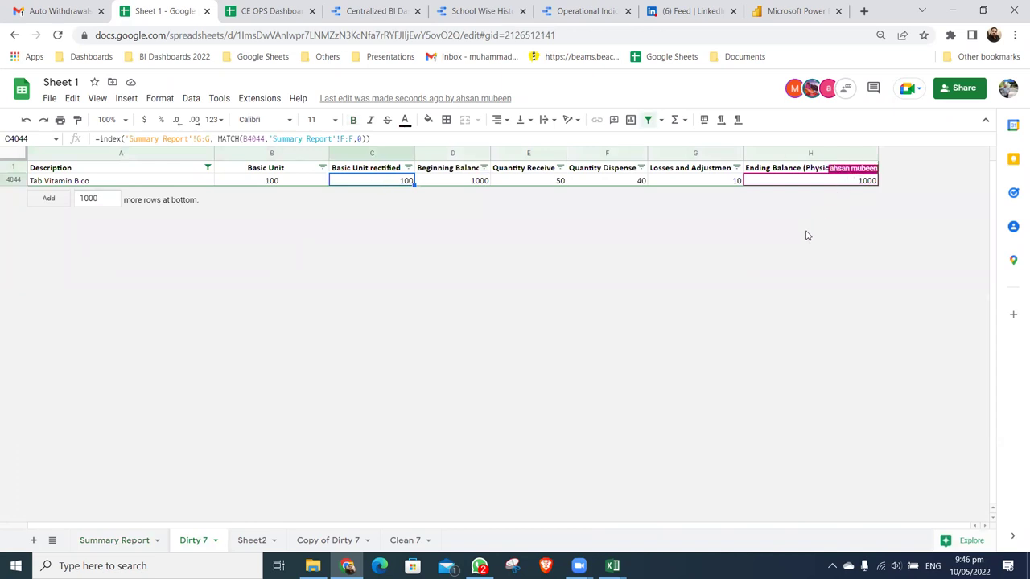
{"action": "key", "text": "Up"}
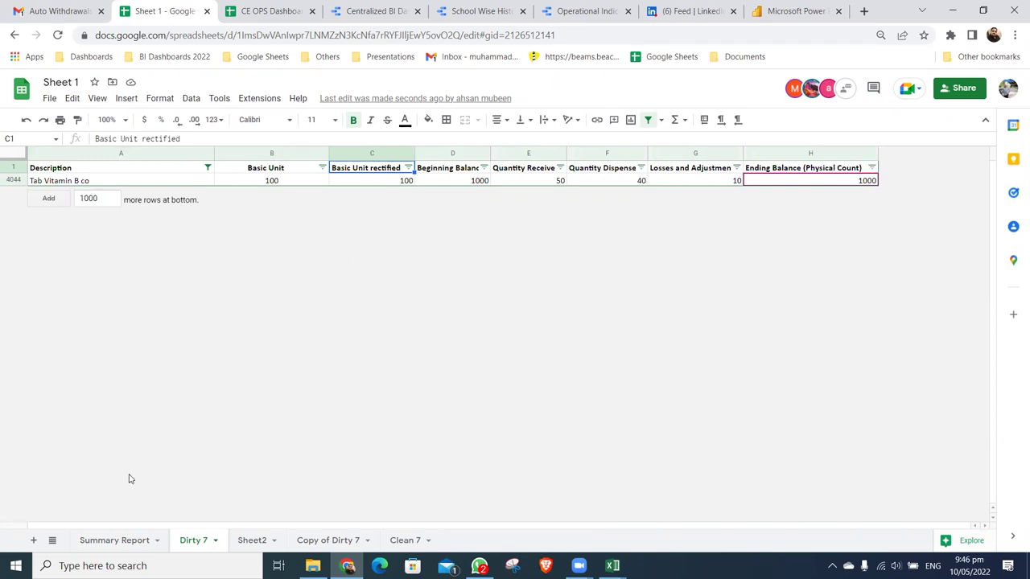
{"action": "left_click", "coordinate": [126, 546]}
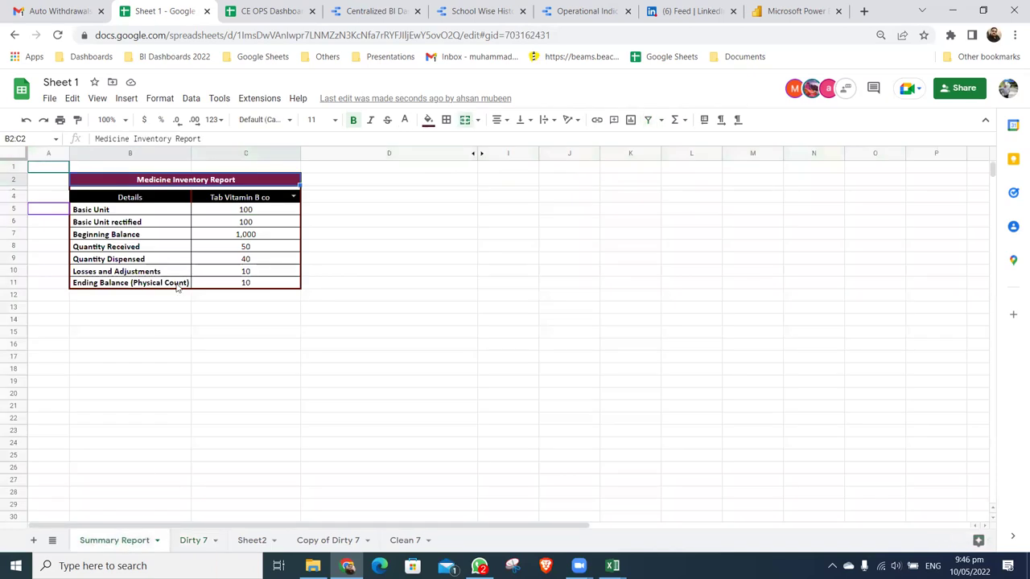
{"action": "left_click", "coordinate": [177, 286]}
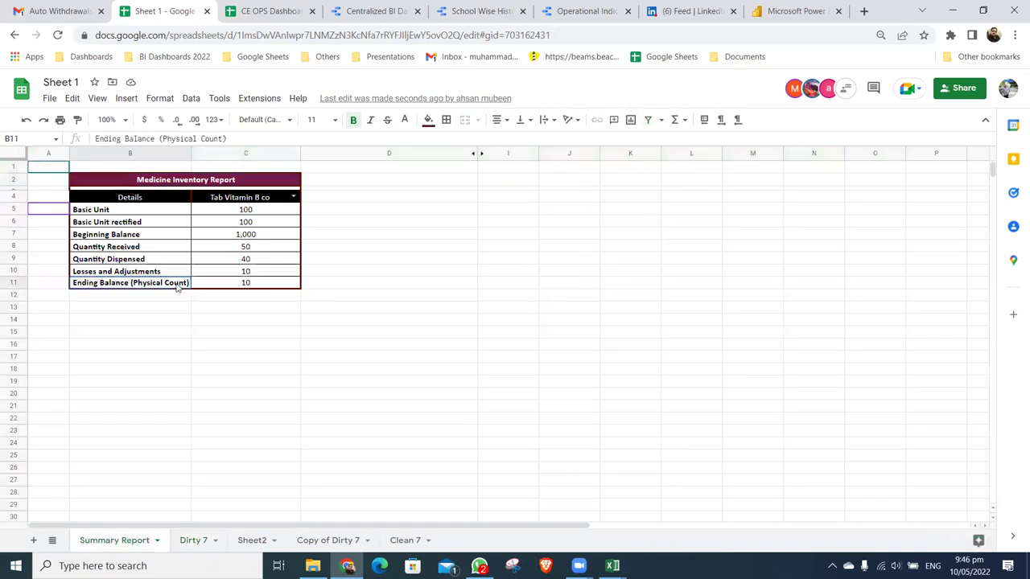
{"action": "left_click", "coordinate": [254, 288]}
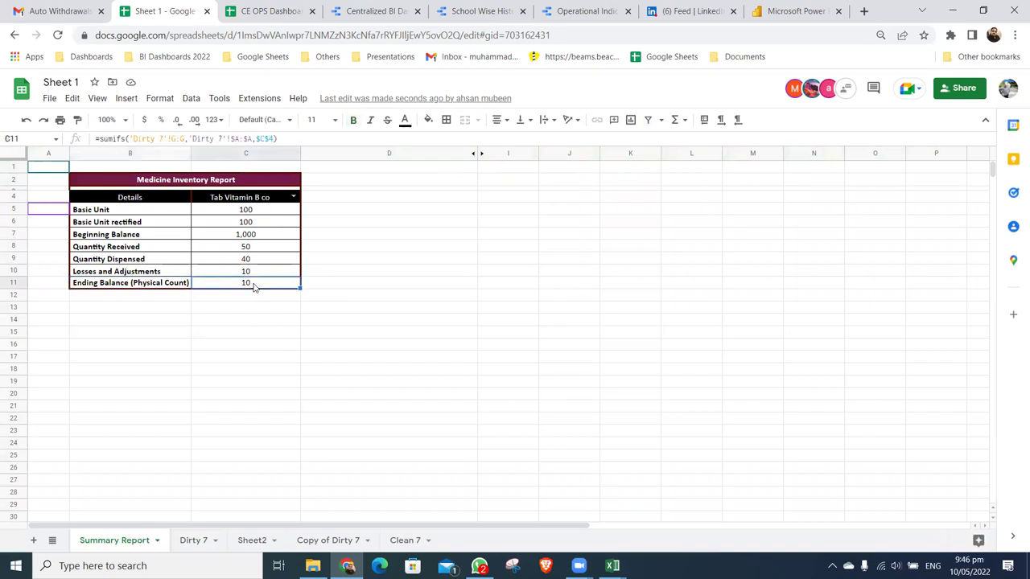
Change C11's SUMIFS range from 'Dirty 7'!G:G to 'Dirty 7'!H:H, making Ending Balance 1,000
{"action": "double_click", "coordinate": [254, 286]}
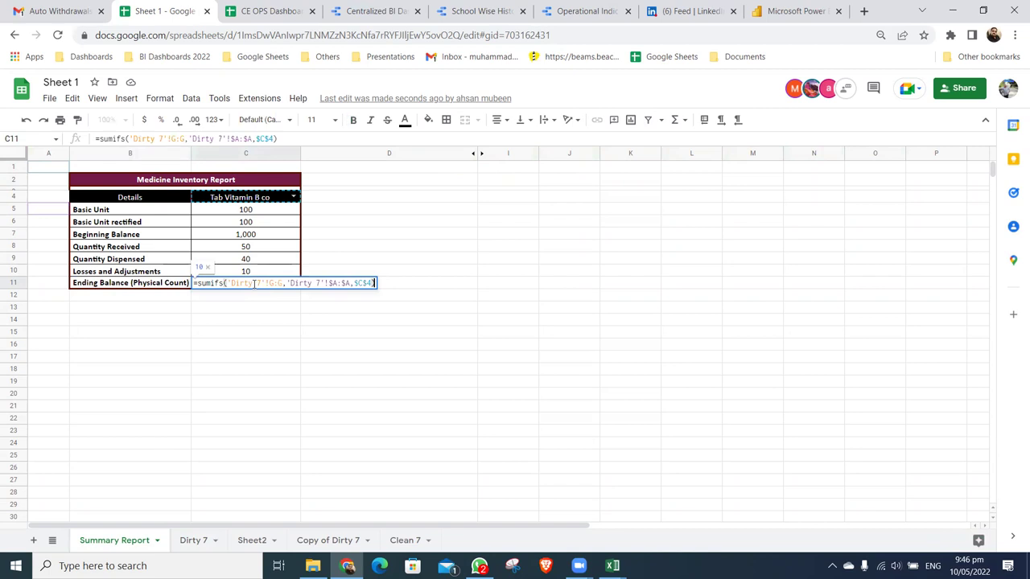
{"action": "key", "text": "Escape"}
{"action": "key", "text": "Up"}
{"action": "left_click", "coordinate": [254, 287]}
{"action": "key", "text": "Return"}
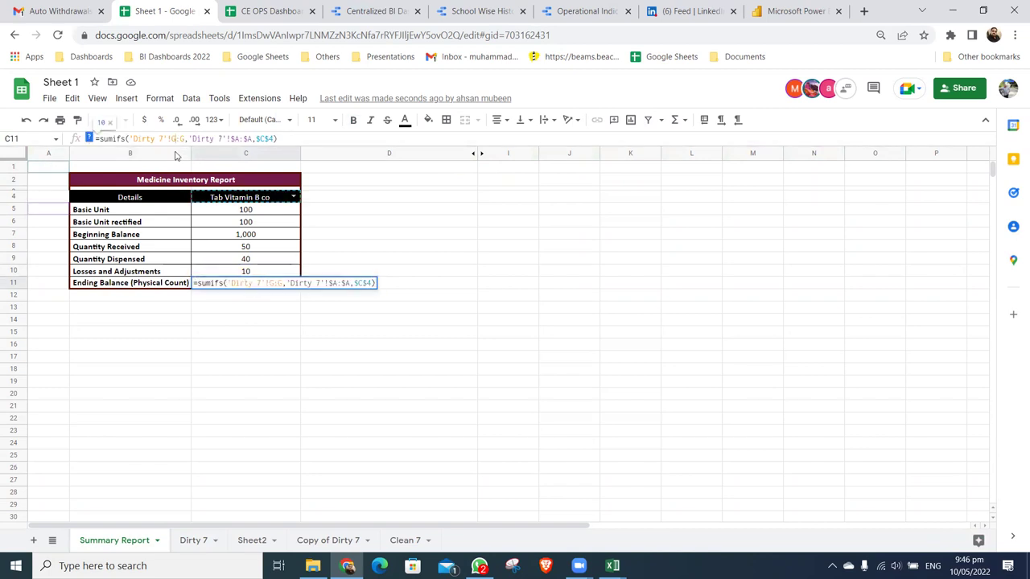
{"action": "type", "text": "H"}
{"action": "key", "text": "Return"}
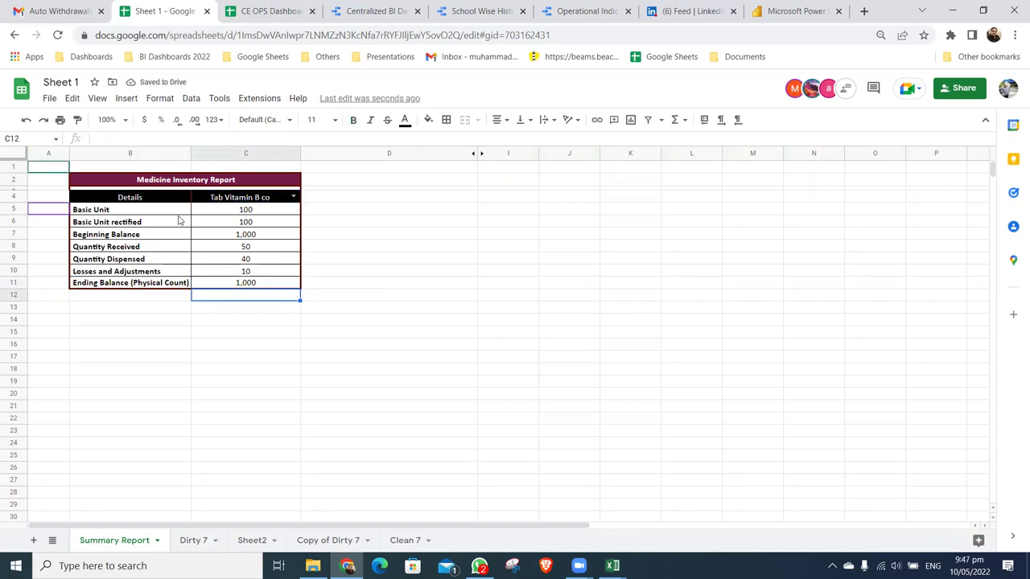
{"action": "key", "text": "Up"}
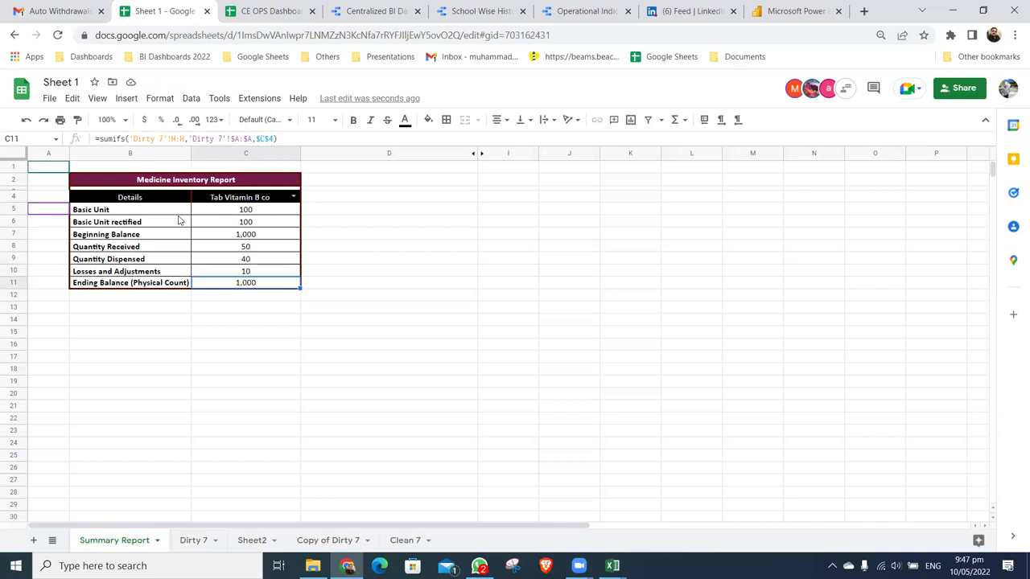
Clear the Description filter on Dirty 7 so every medicine row shows
{"action": "left_click", "coordinate": [194, 541]}
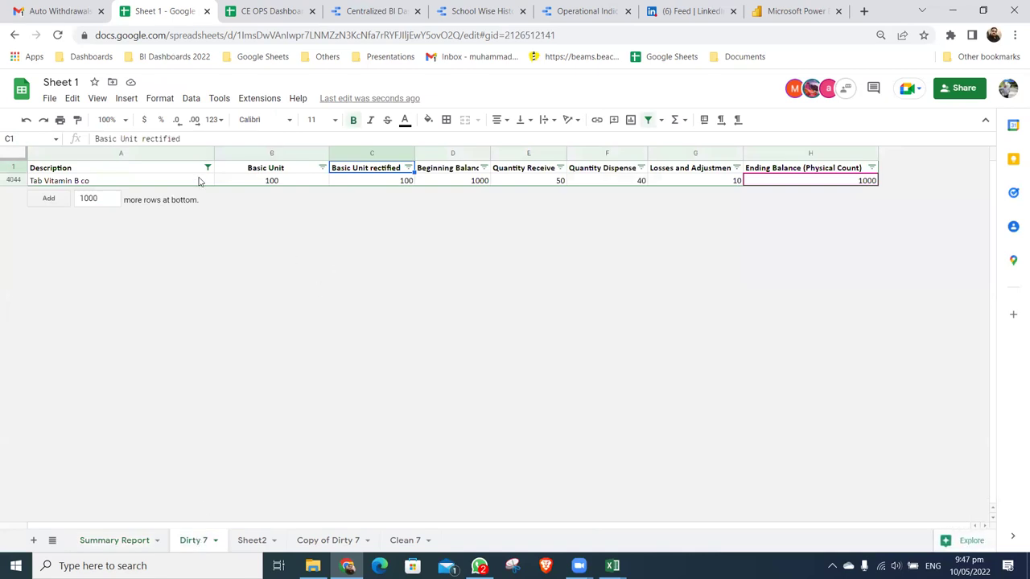
{"action": "left_click", "coordinate": [208, 168]}
{"action": "left_click", "coordinate": [73, 316]}
{"action": "left_click", "coordinate": [182, 467]}
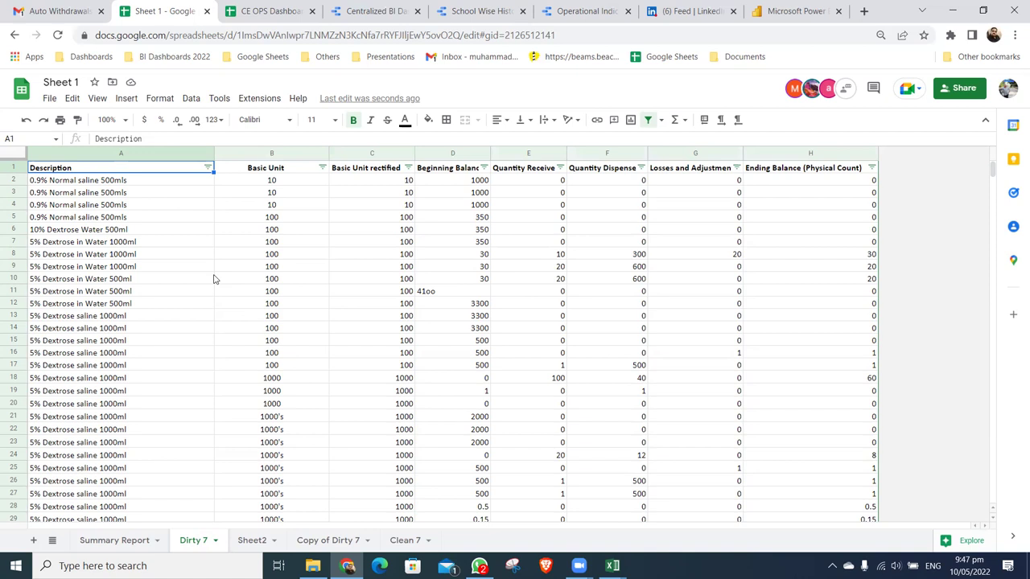
Return to the Summary Report to review Tab Vitamin B co's updated figures
{"action": "left_click", "coordinate": [100, 544]}
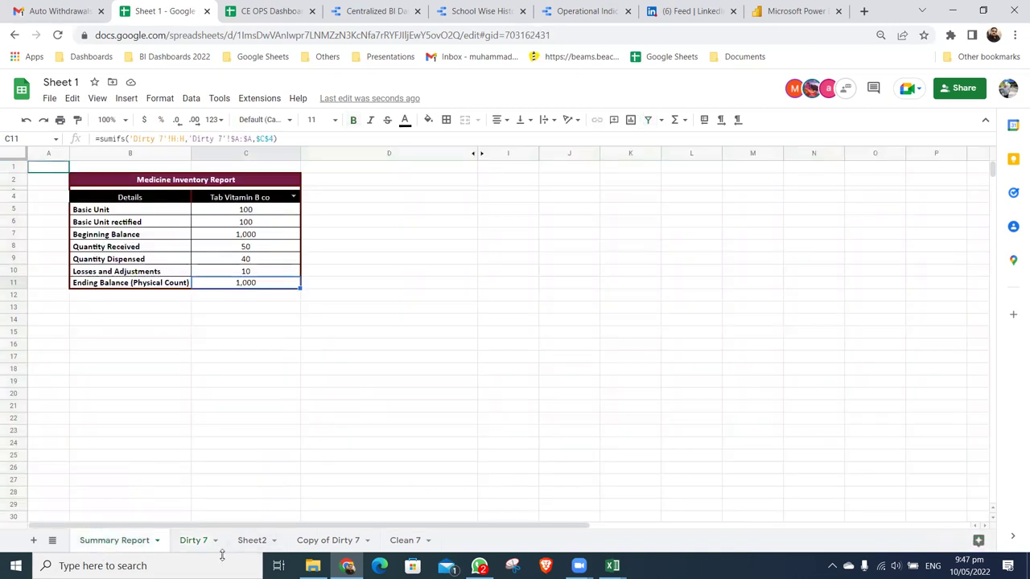
{"action": "left_click", "coordinate": [191, 547]}
{"action": "left_click", "coordinate": [137, 546]}
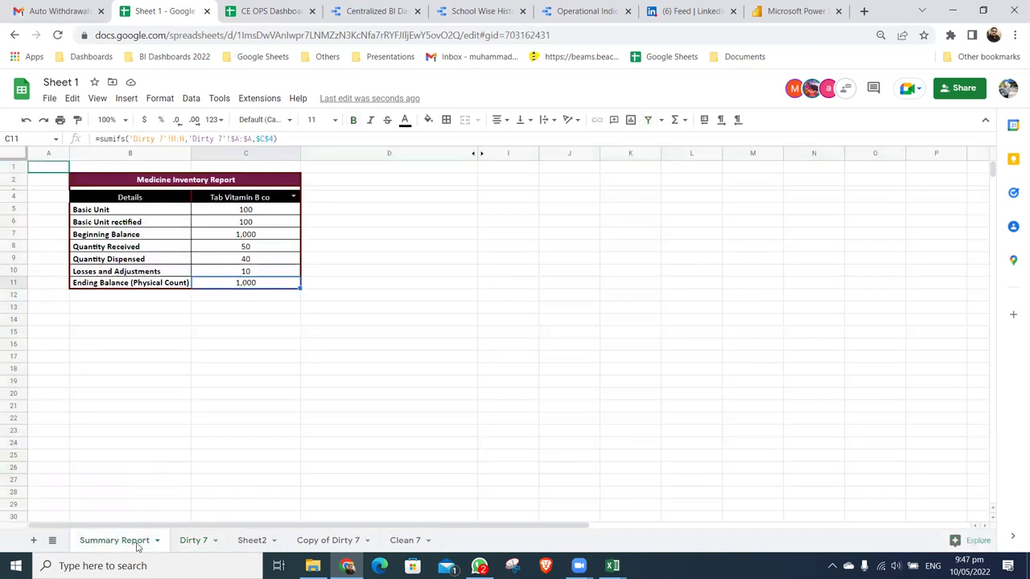
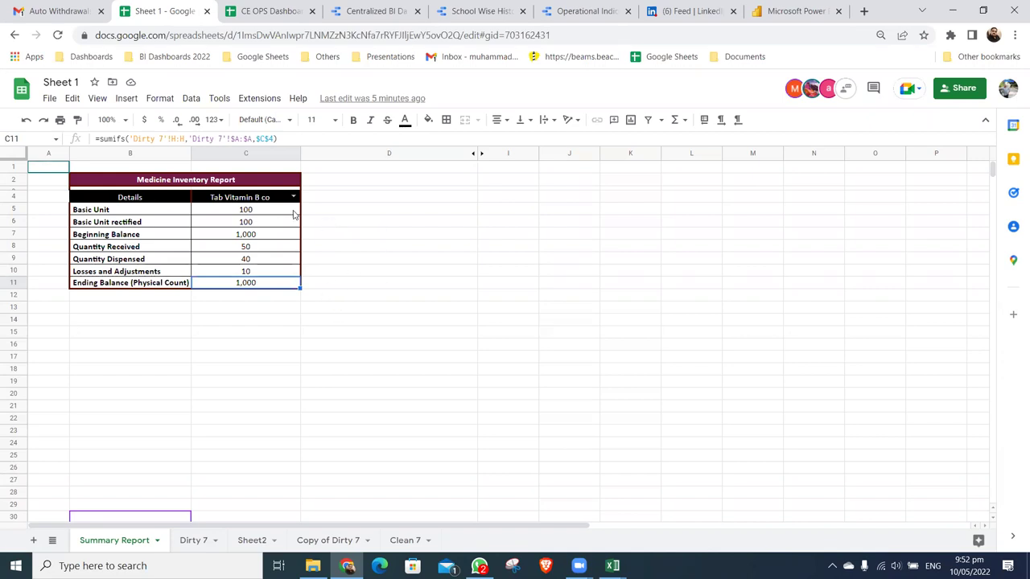
Try replacing C4's medicine with a 'but' suggestion, then cancel, keeping Tab Vitamin B co
{"action": "left_click", "coordinate": [292, 196]}
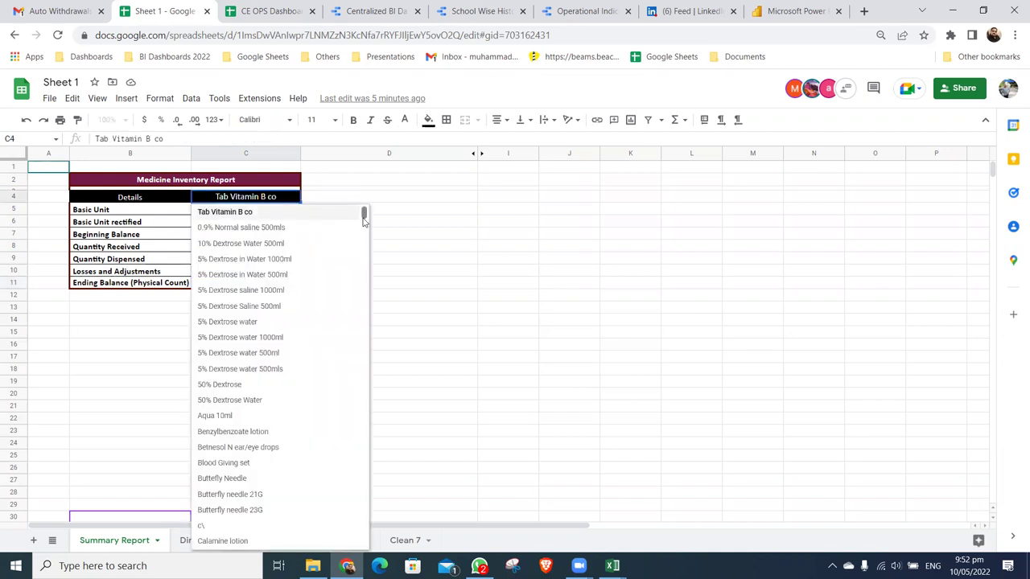
{"action": "left_click", "coordinate": [382, 217]}
{"action": "left_click", "coordinate": [294, 197]}
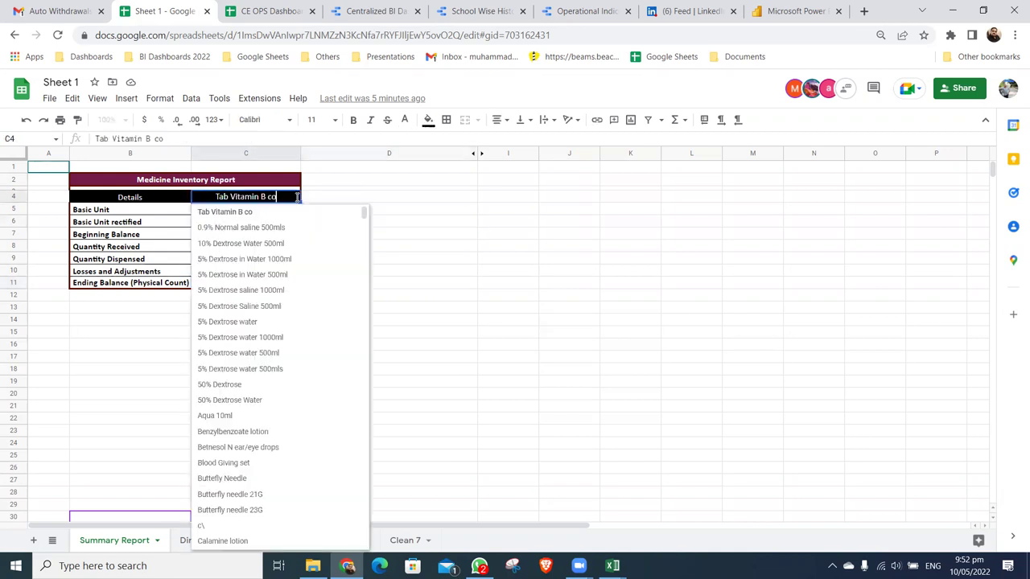
{"action": "left_click_drag", "start_coordinate": [277, 197], "coordinate": [160, 207]}
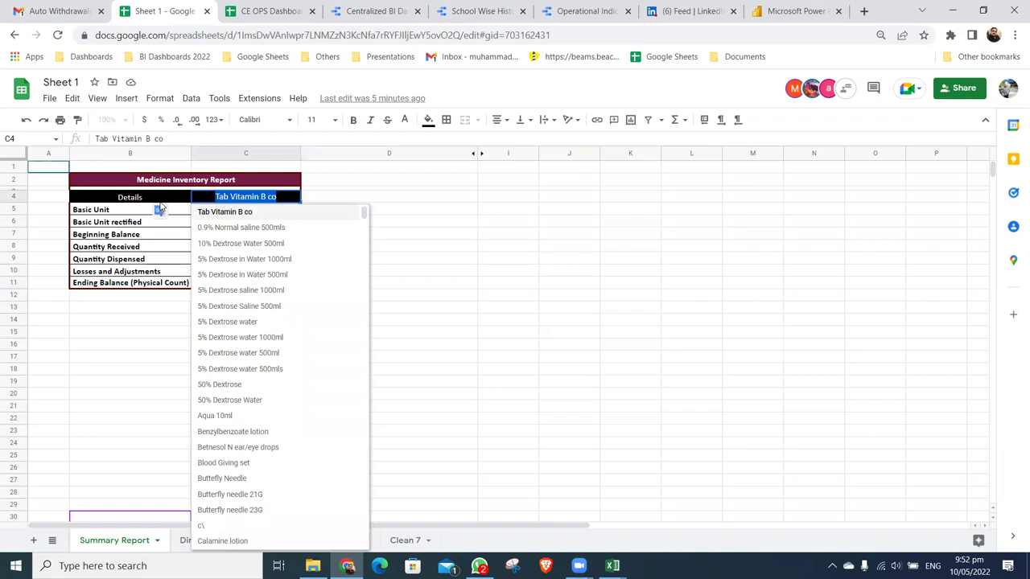
{"action": "type", "text": "but"}
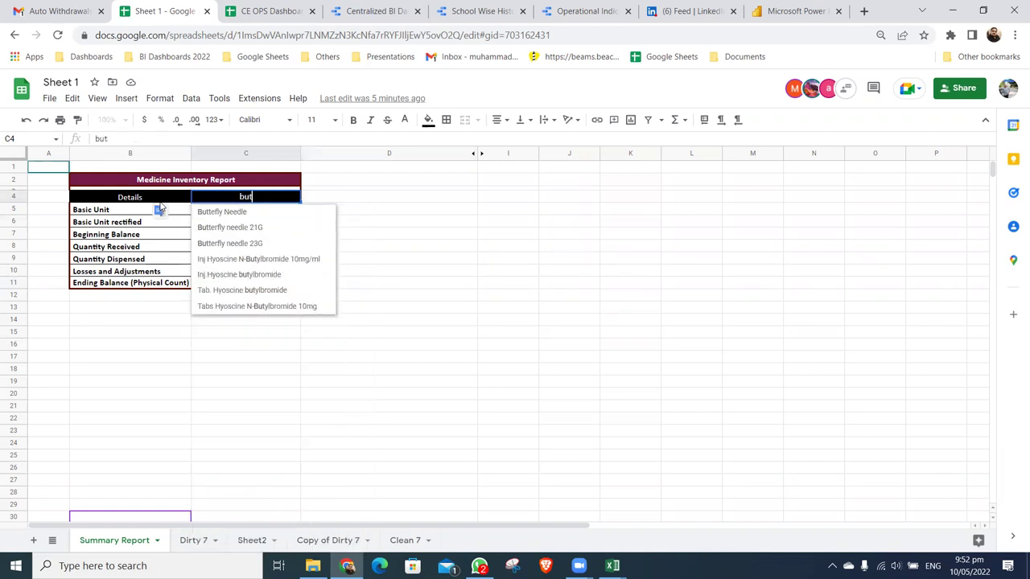
{"action": "key", "text": "Down"}
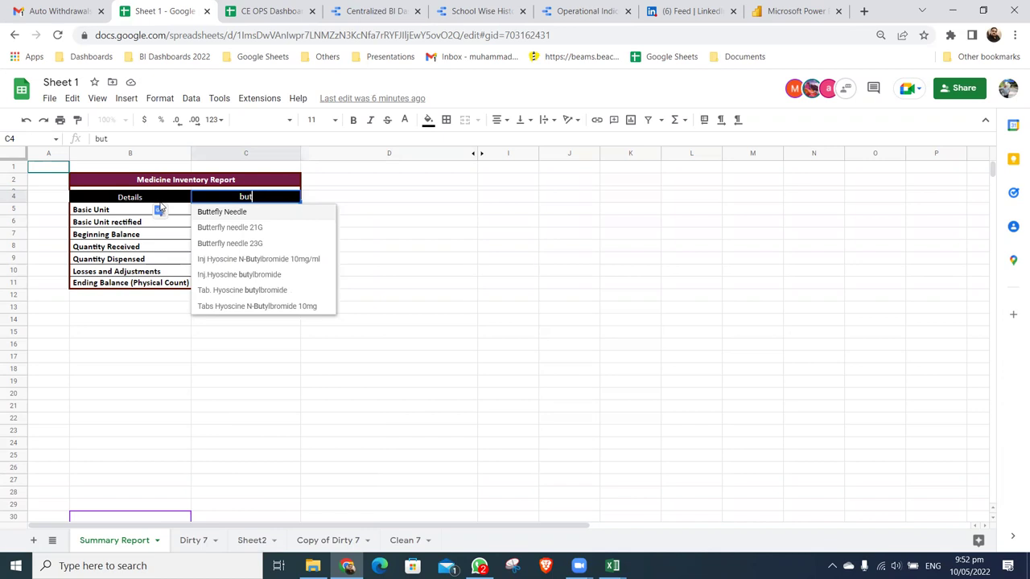
{"action": "key", "text": "Escape"}
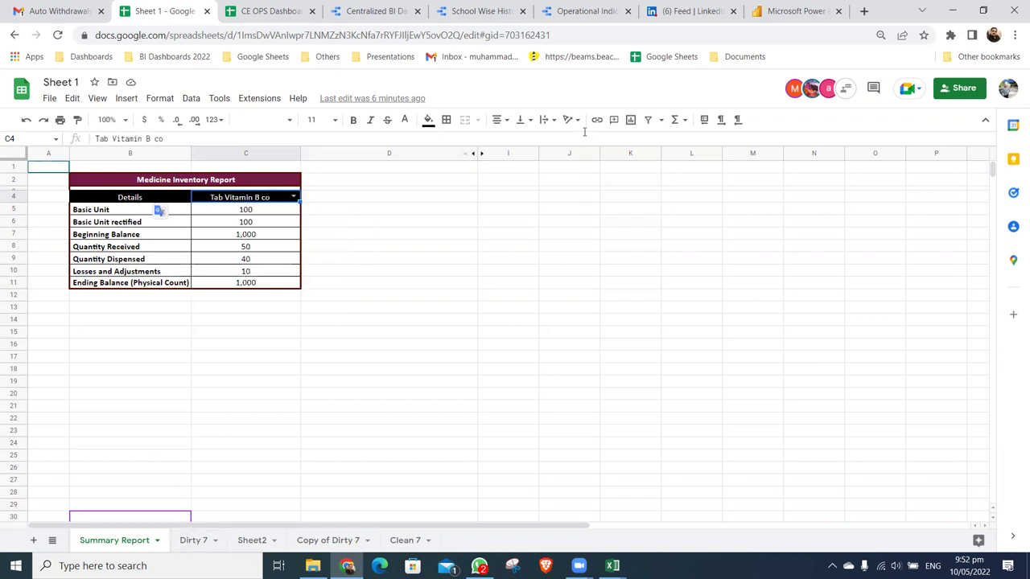
Unhide columns E to H and inspect the Description header formula and first entry in H5
{"action": "left_click", "coordinate": [479, 152]}
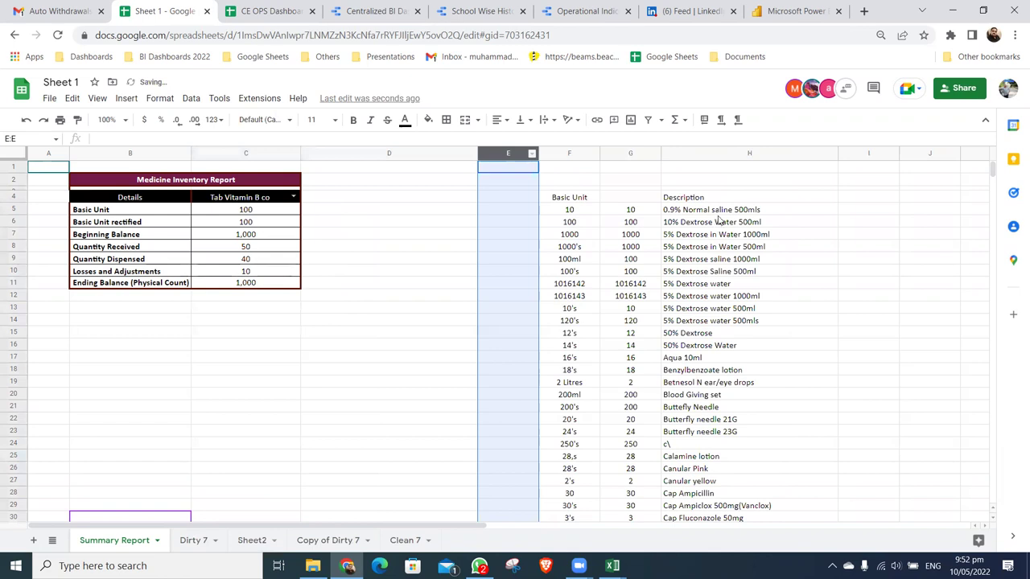
{"action": "left_click", "coordinate": [716, 210]}
{"action": "left_click", "coordinate": [700, 199]}
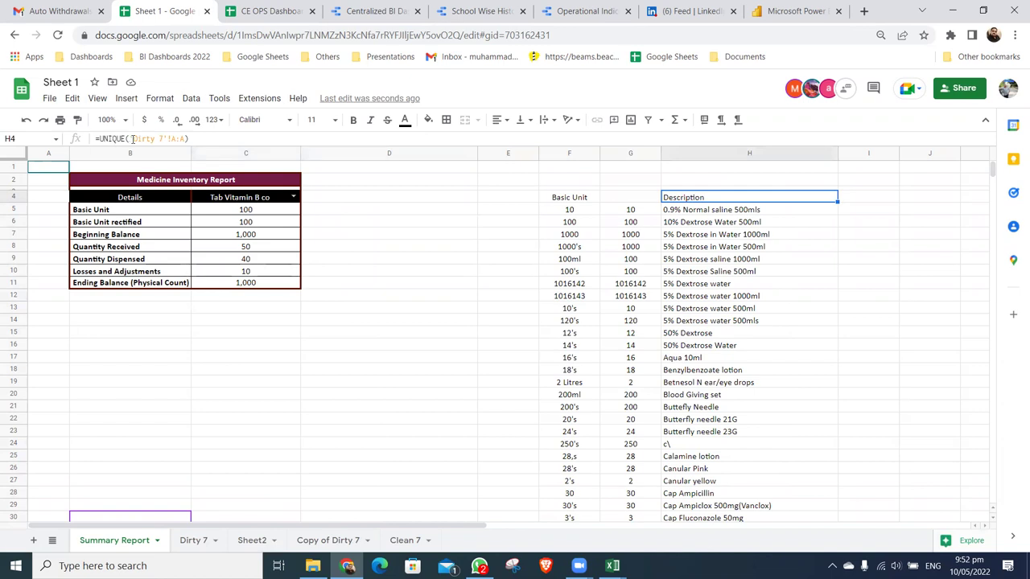
{"action": "left_click", "coordinate": [683, 211]}
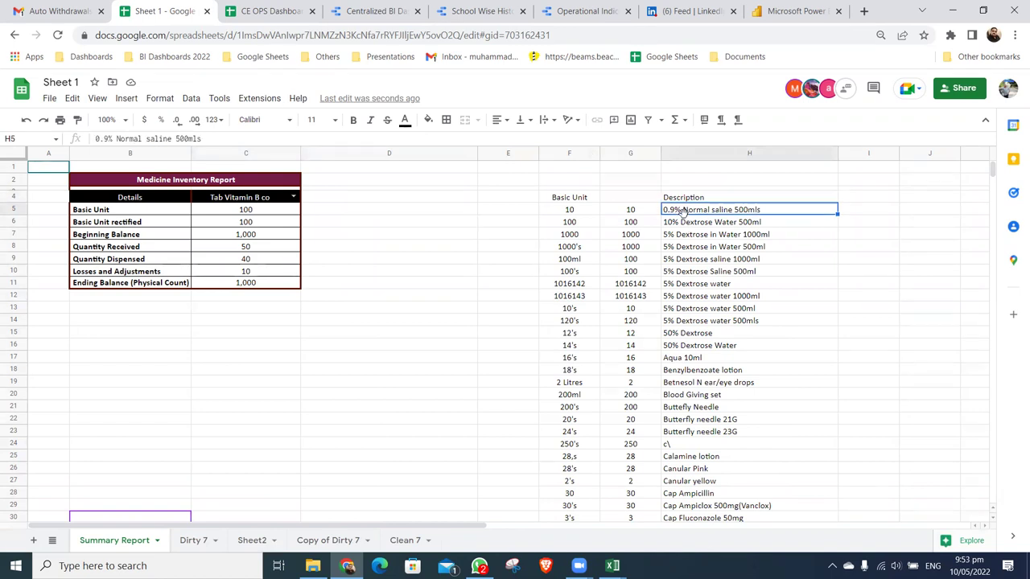
Browse the Description list in column H down to its end and back to the header
{"action": "key", "text": "ctrl+Down"}
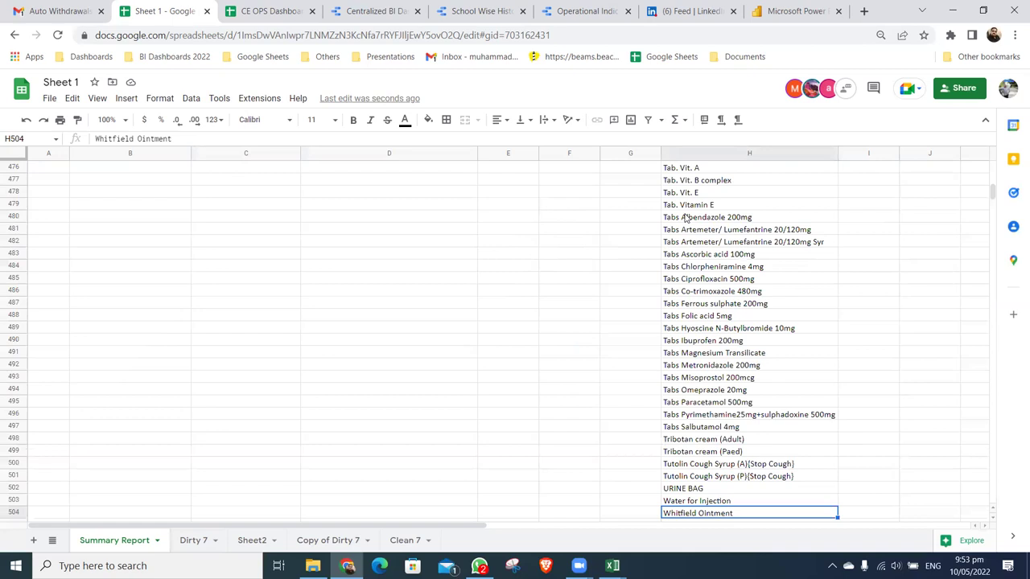
{"action": "key", "text": "ctrl+Up"}
{"action": "key", "text": "Down"}
{"action": "key", "text": "Down"}
{"action": "key", "text": "Down"}
{"action": "key", "text": "Down"}
{"action": "key", "text": "Down"}
{"action": "key", "text": "Down"}
{"action": "key", "text": "Down"}
{"action": "key", "text": "Down"}
{"action": "key", "text": "Down"}
{"action": "key", "text": "Down"}
{"action": "key", "text": "Down"}
{"action": "key", "text": "Down"}
{"action": "key", "text": "Down"}
{"action": "key", "text": "Down"}
{"action": "key", "text": "Down"}
{"action": "key", "text": "Down"}
{"action": "key", "text": "ctrl+Up"}
{"action": "key", "text": "ctrl+Up"}
{"action": "key", "text": "Down"}
{"action": "key", "text": "Down"}
{"action": "key", "text": "Down"}
{"action": "key", "text": "Down"}
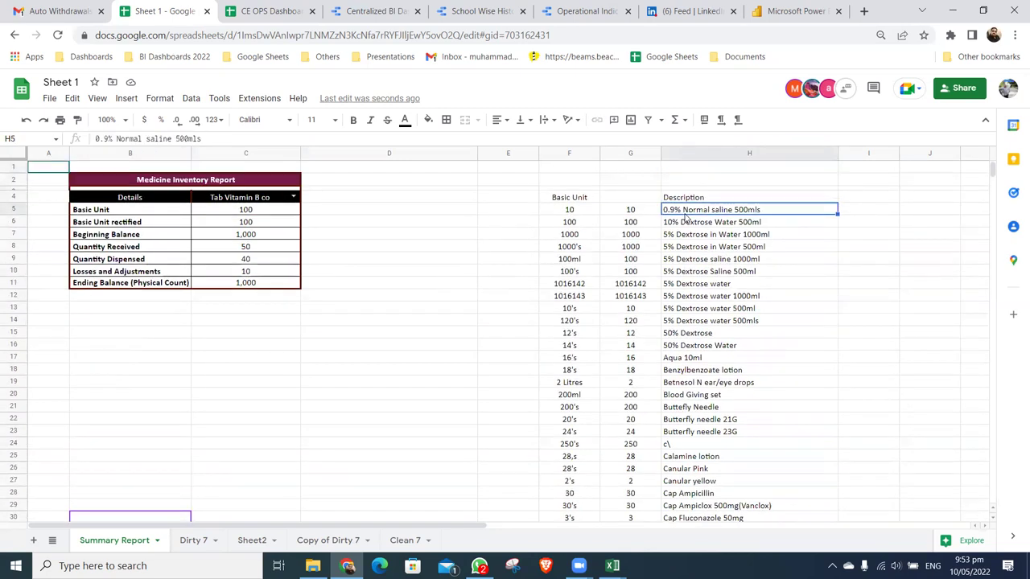
{"action": "key", "text": "Down"}
{"action": "key", "text": "Down"}
{"action": "key", "text": "Down"}
{"action": "key", "text": "Down"}
{"action": "key", "text": "Down"}
{"action": "key", "text": "Down"}
{"action": "key", "text": "Down"}
{"action": "key", "text": "Down"}
{"action": "key", "text": "Down"}
{"action": "key", "text": "Down"}
{"action": "key", "text": "Down"}
{"action": "key", "text": "Down"}
{"action": "key", "text": "Down"}
{"action": "key", "text": "Down"}
{"action": "key", "text": "Down"}
{"action": "key", "text": "Down"}
{"action": "key", "text": "Down"}
{"action": "key", "text": "Down"}
{"action": "key", "text": "Down"}
{"action": "key", "text": "Down"}
{"action": "key", "text": "Down"}
{"action": "key", "text": "Down"}
{"action": "key", "text": "Down"}
{"action": "key", "text": "Down"}
{"action": "key", "text": "Down"}
{"action": "key", "text": "Down"}
{"action": "key", "text": "Down"}
{"action": "key", "text": "Down"}
{"action": "key", "text": "Down"}
{"action": "key", "text": "Down"}
{"action": "key", "text": "ctrl+Up"}
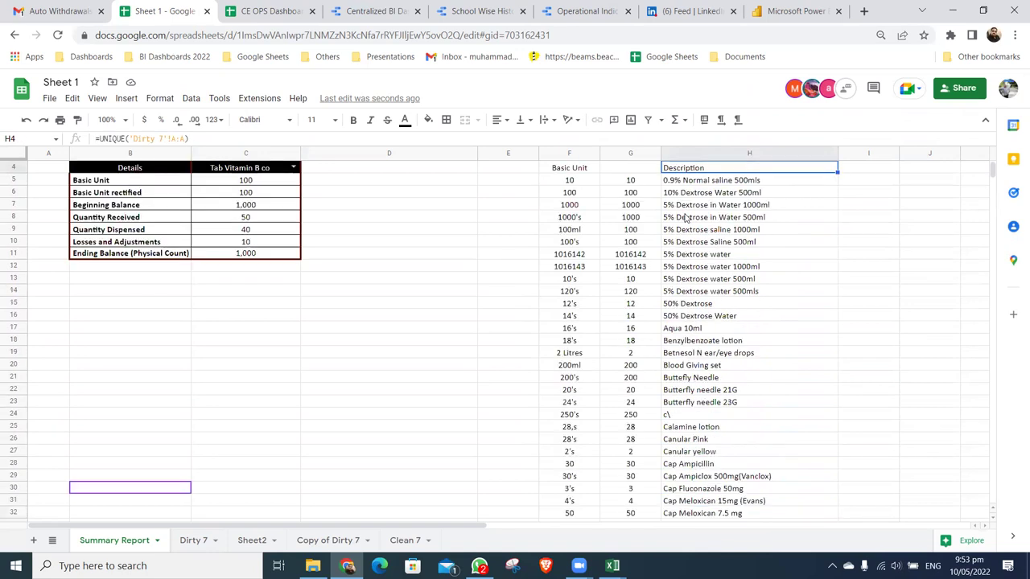
{"action": "key", "text": "ctrl+Up"}
{"action": "key", "text": "Down"}
{"action": "key", "text": "Down"}
{"action": "key", "text": "Down"}
{"action": "key", "text": "Up"}
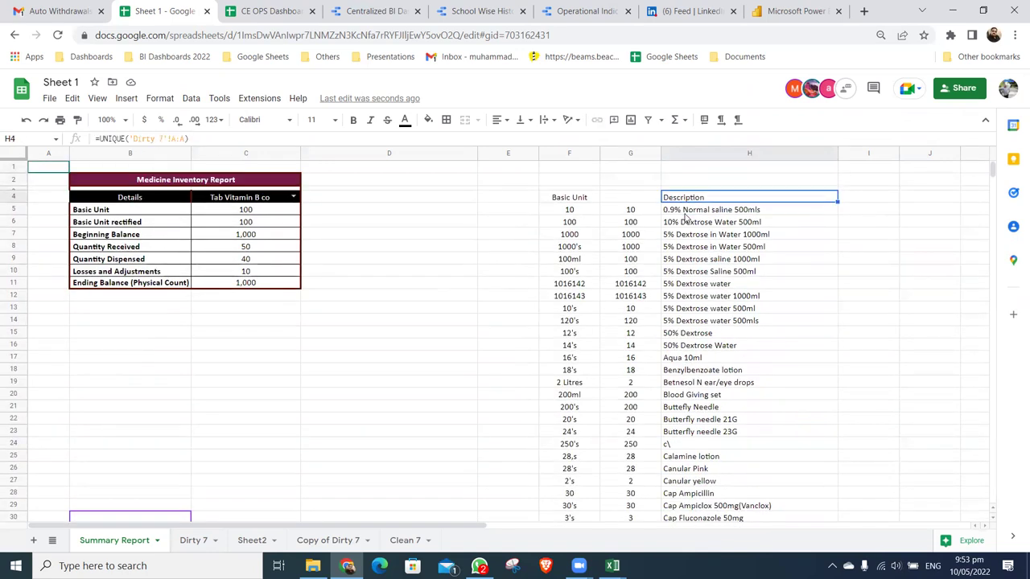
{"action": "left_click", "coordinate": [97, 138]}
{"action": "type", "text": "sort"}
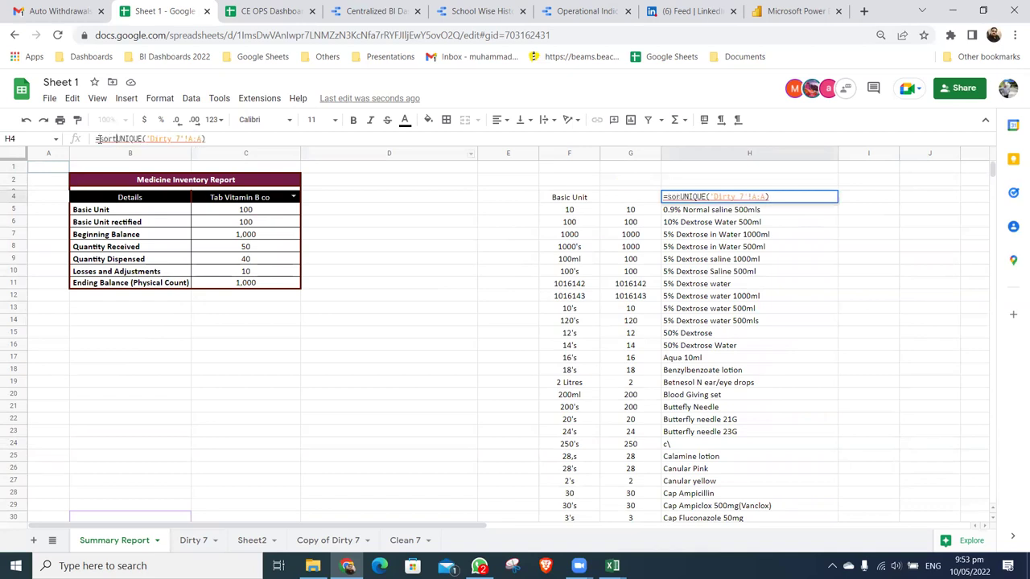
{"action": "type", "text": "("}
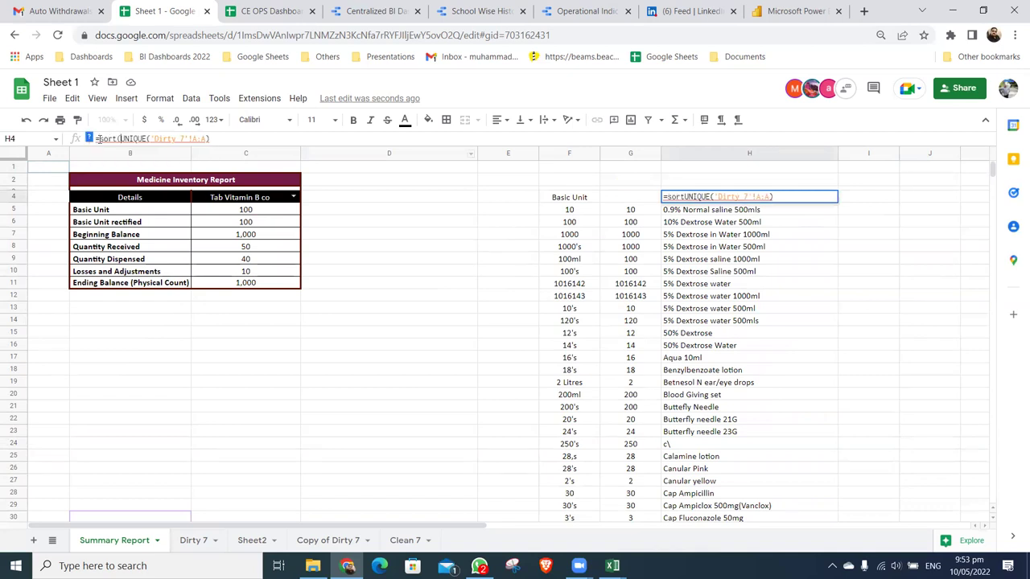
{"action": "left_click", "coordinate": [220, 138]}
{"action": "type", "text": "),"}
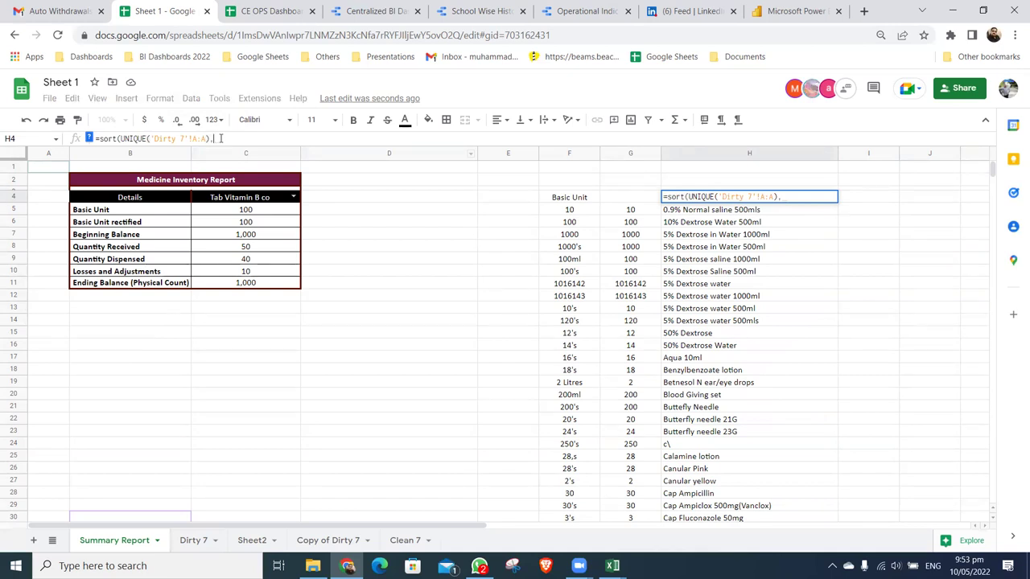
{"action": "type", "text": "False"}
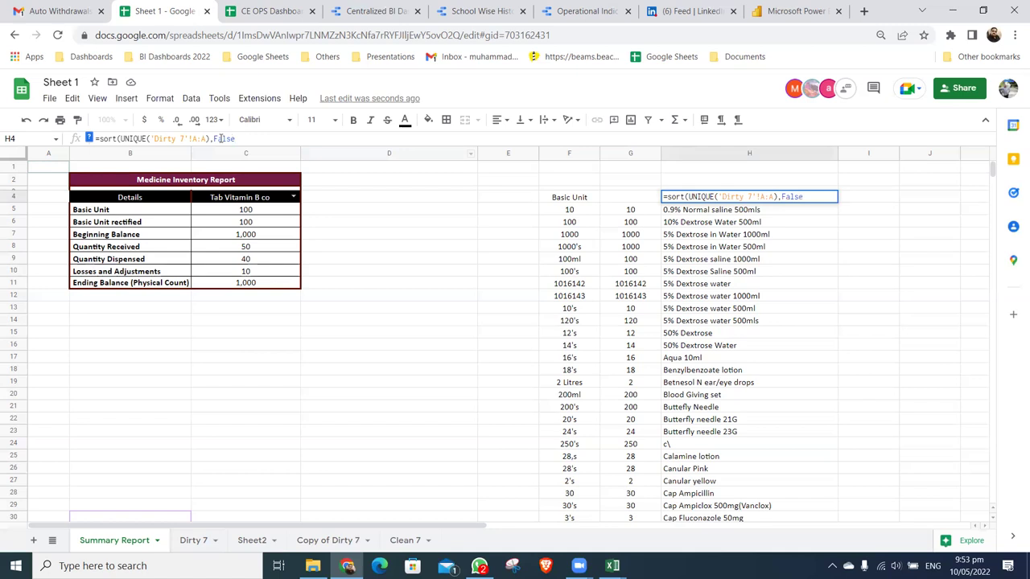
{"action": "type", "text": ")"}
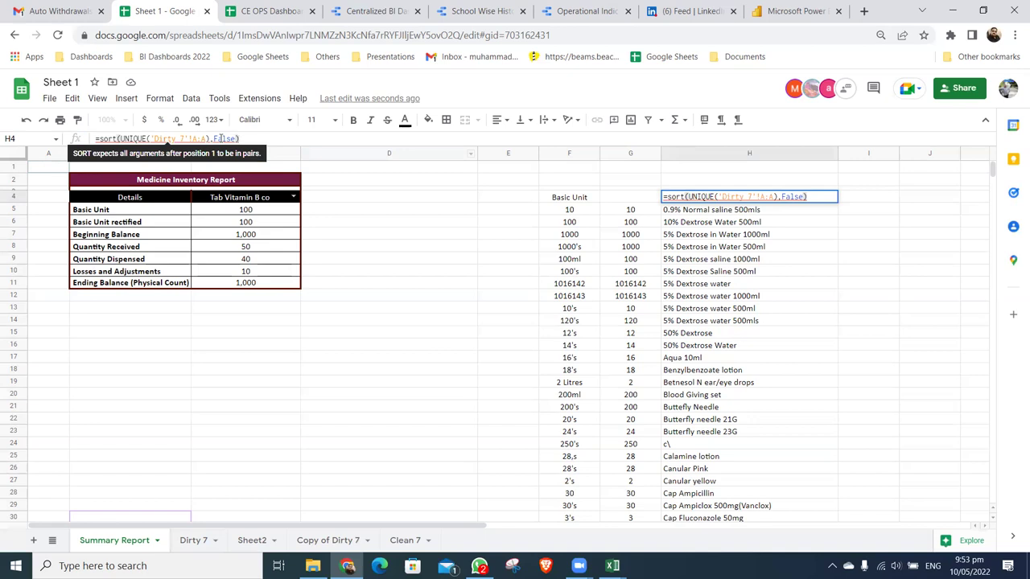
{"action": "key", "text": "BackSpace"}
{"action": "type", "text": ",1"}
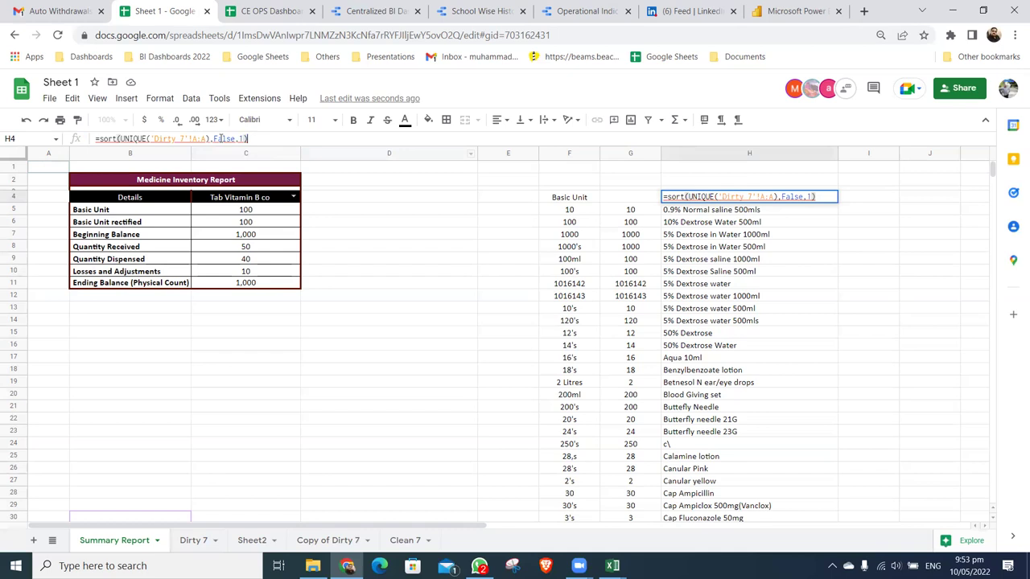
{"action": "key", "text": "Return"}
{"action": "key", "text": "Up"}
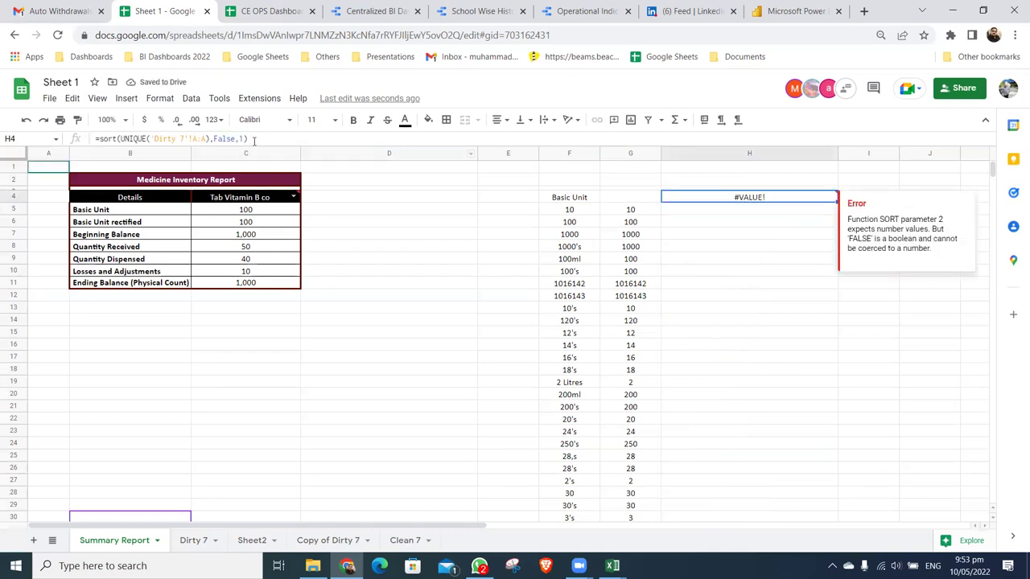
{"action": "key", "text": "ctrl+z"}
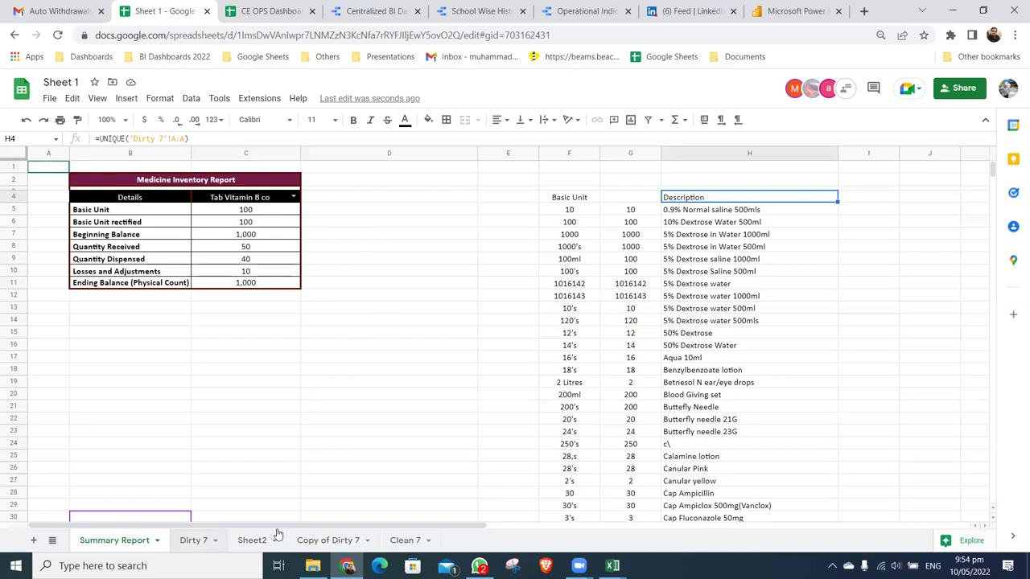
Add Sheet3 and start a QUERY formula in cell B2
{"action": "left_click", "coordinate": [33, 541]}
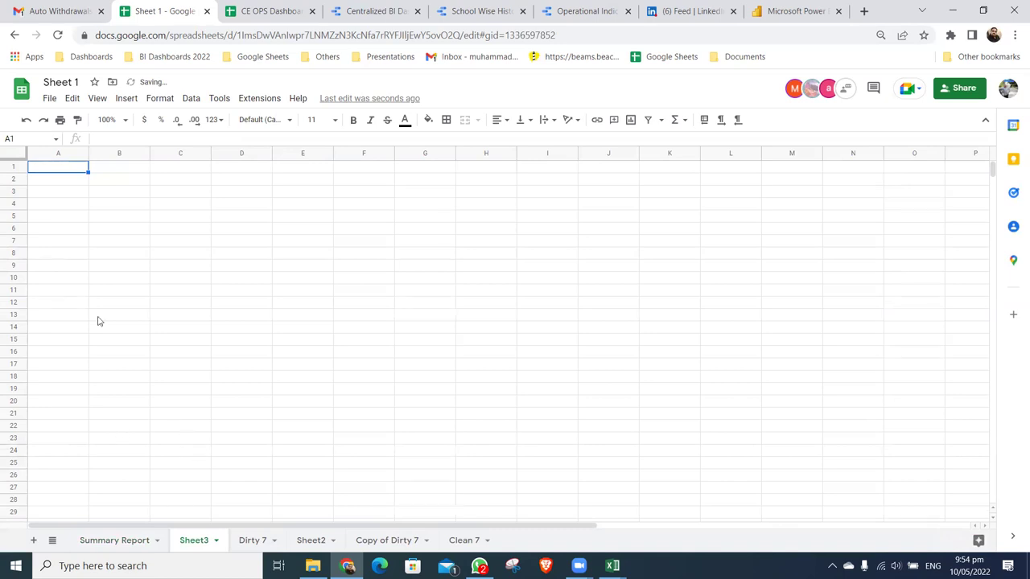
{"action": "left_click", "coordinate": [118, 185]}
{"action": "type", "text": "=que"}
{"action": "key", "text": "Tab"}
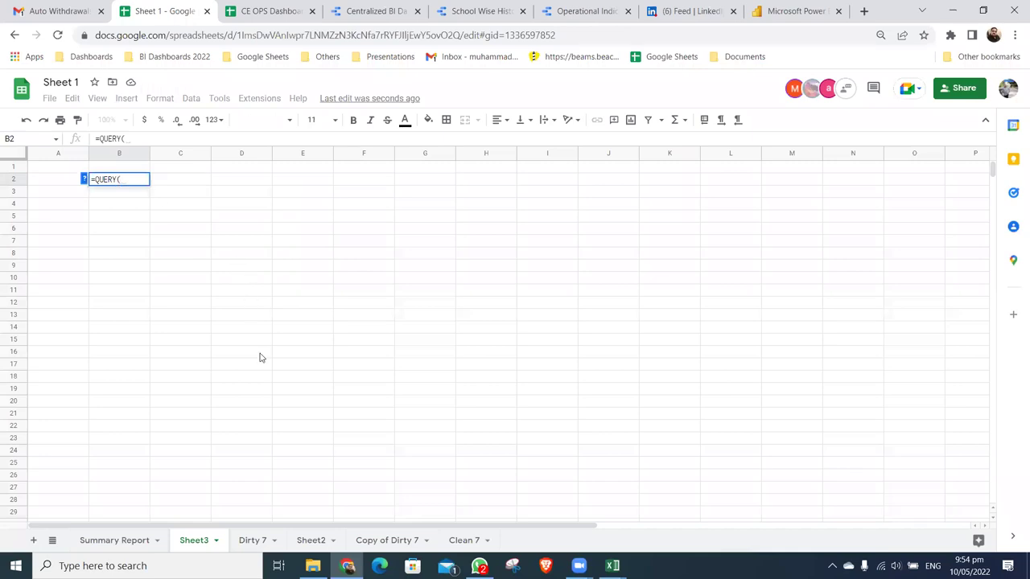
Complete the formula as =QUERY('Dirty 7'!A:H), briefly deleting then restoring it
{"action": "left_click", "coordinate": [259, 549]}
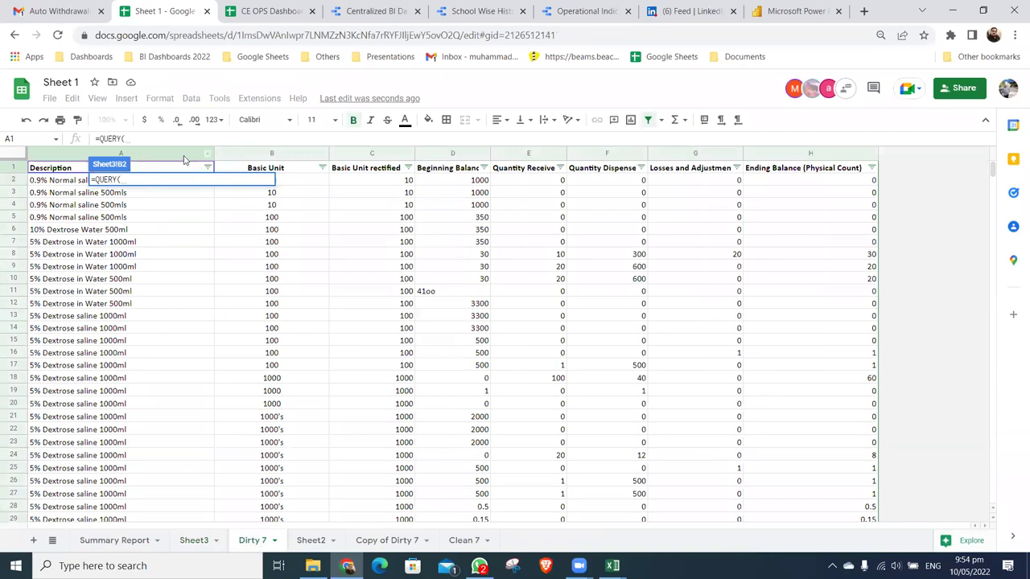
{"action": "left_click", "coordinate": [185, 159]}
{"action": "key", "text": "shift+Right"}
{"action": "key", "text": "ctrl+shift+Right"}
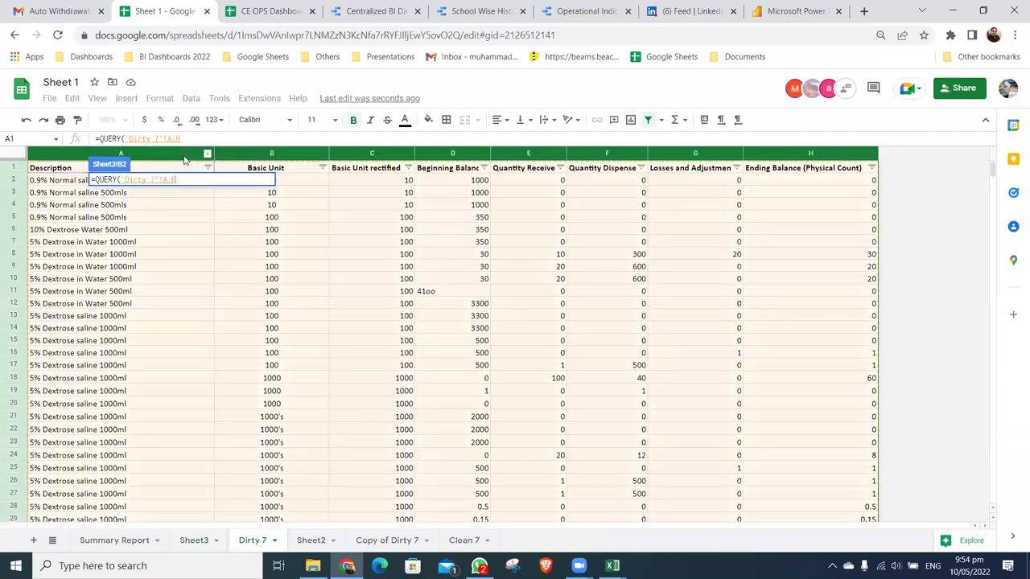
{"action": "type", "text": ")"}
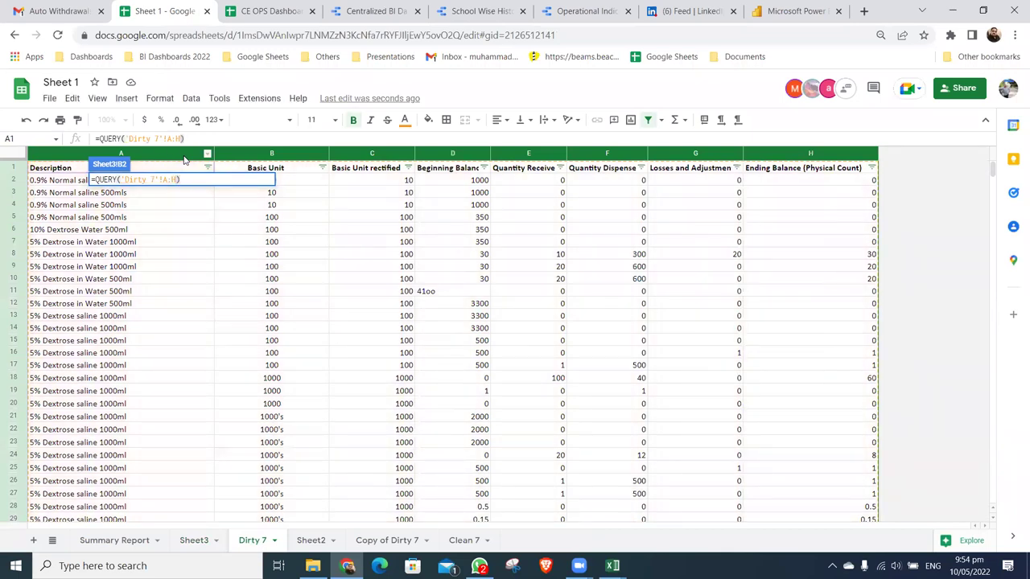
{"action": "key", "text": "Return"}
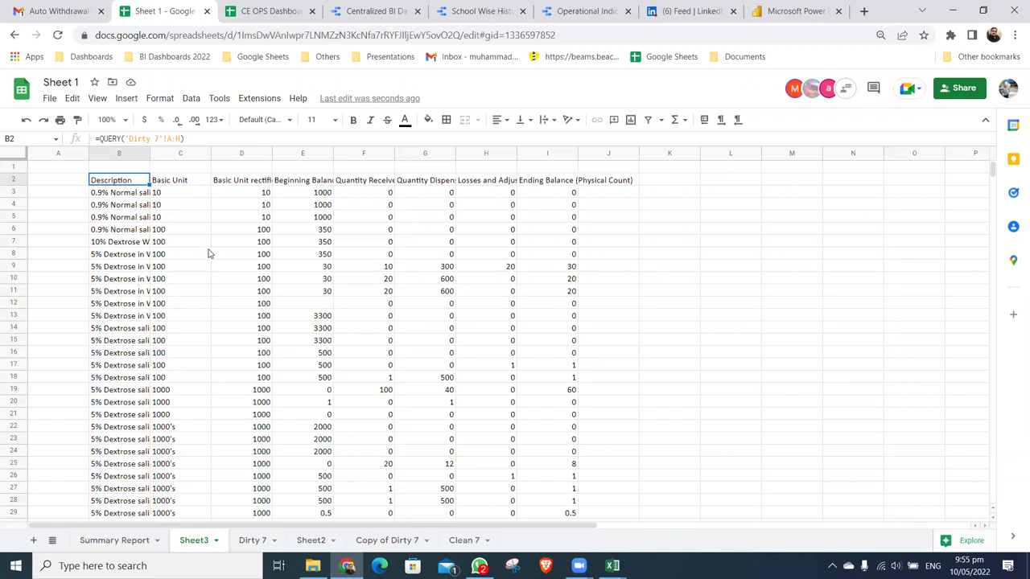
{"action": "key", "text": "Delete"}
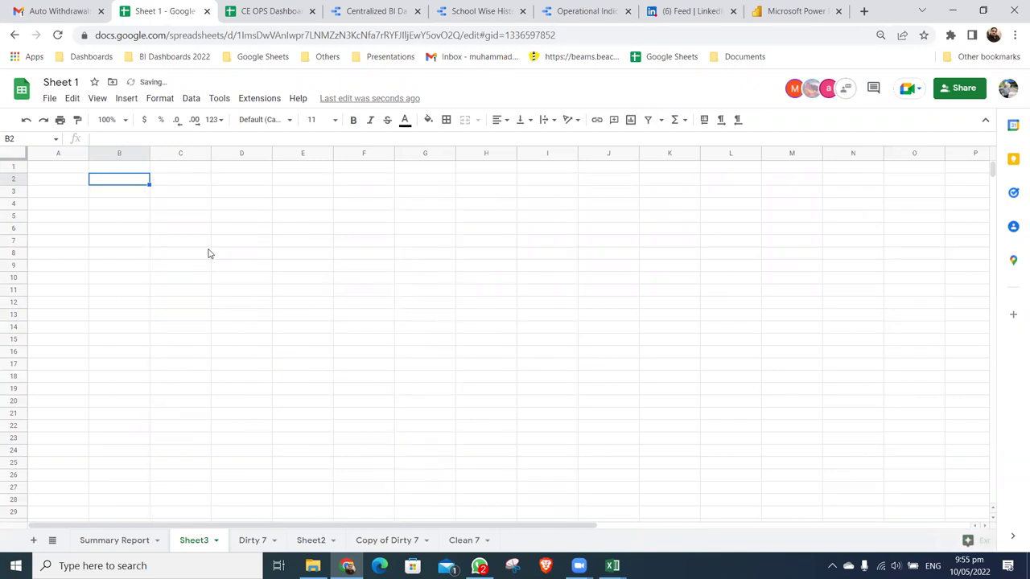
{"action": "key", "text": "ctrl+z"}
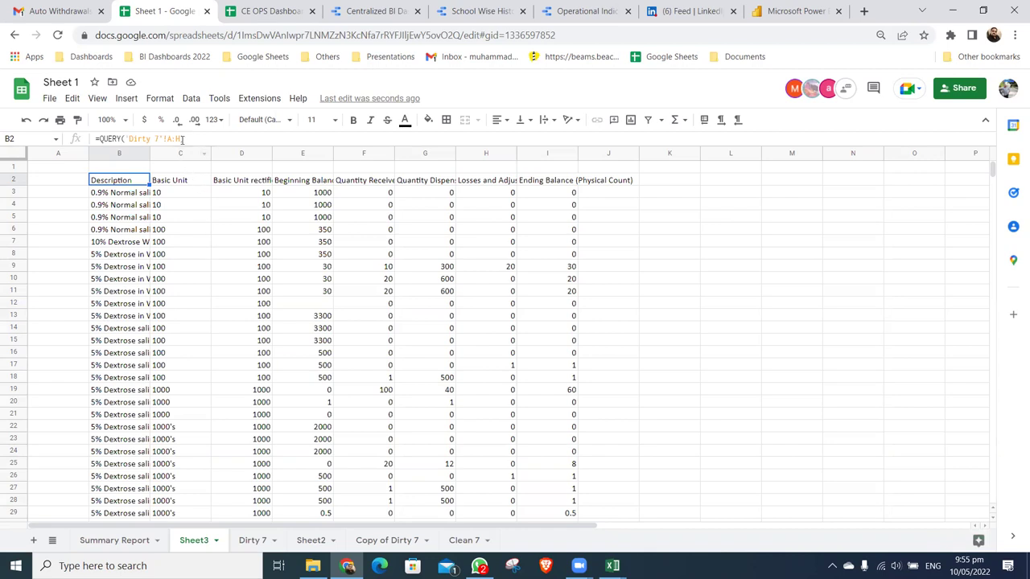
Narrow the QUERY range to 'Dirty 7'!A:B and auto-fit column B to the descriptions
{"action": "key", "text": "Return"}
{"action": "key", "text": "BackSpace"}
{"action": "type", "text": "b"}
{"action": "key", "text": "Return"}
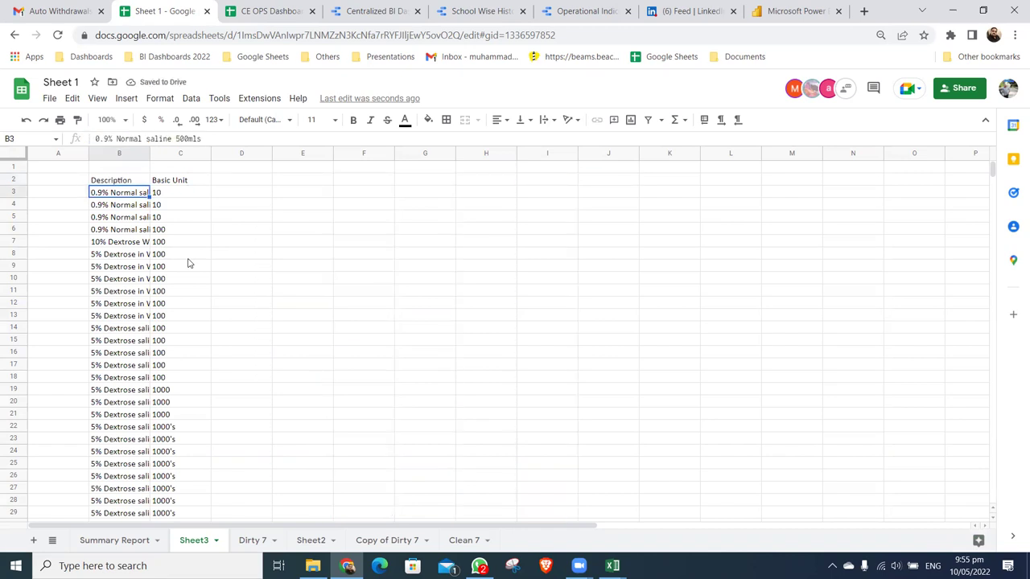
{"action": "double_click", "coordinate": [150, 153]}
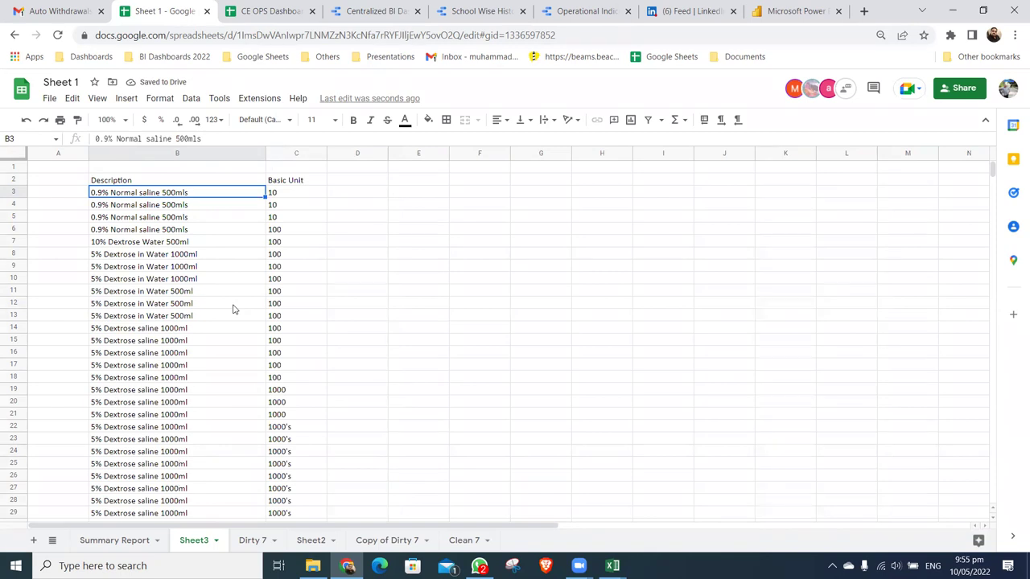
{"action": "key", "text": "Up"}
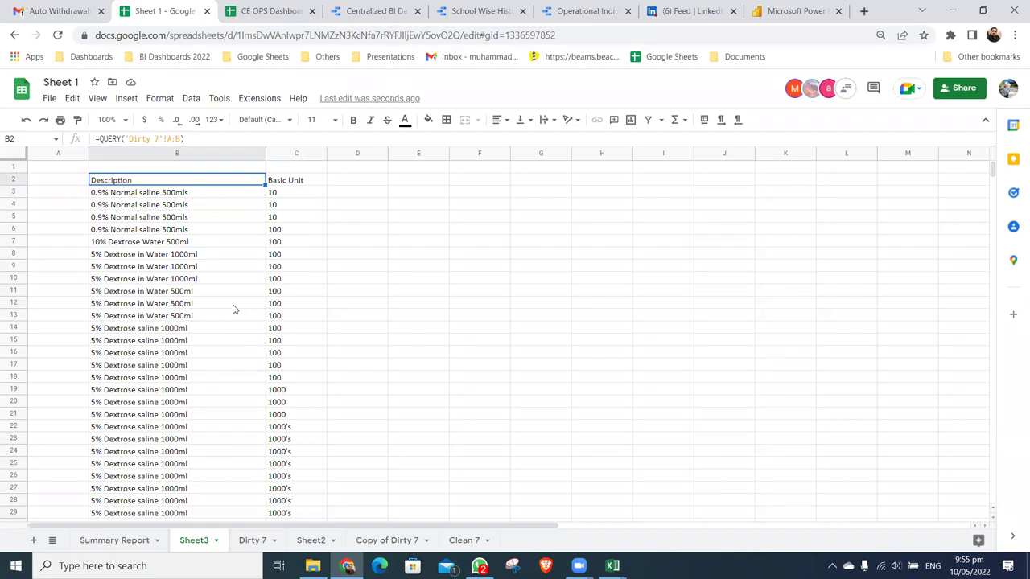
Widen the QUERY range in B2 to columns A:C
{"action": "left_click", "coordinate": [182, 138]}
{"action": "key", "text": "BackSpace"}
{"action": "type", "text": "c"}
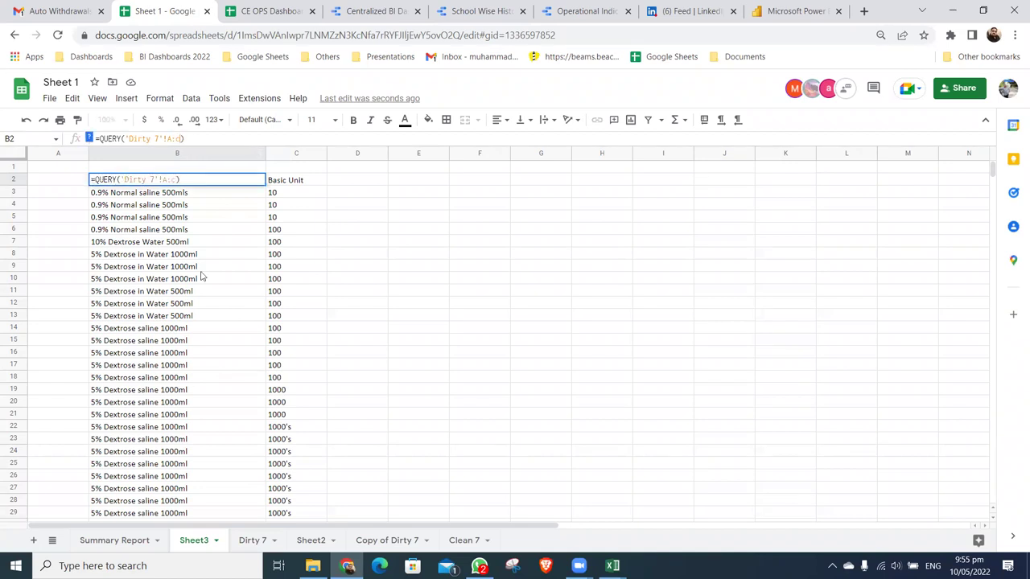
{"action": "key", "text": "Return"}
{"action": "key", "text": "Up"}
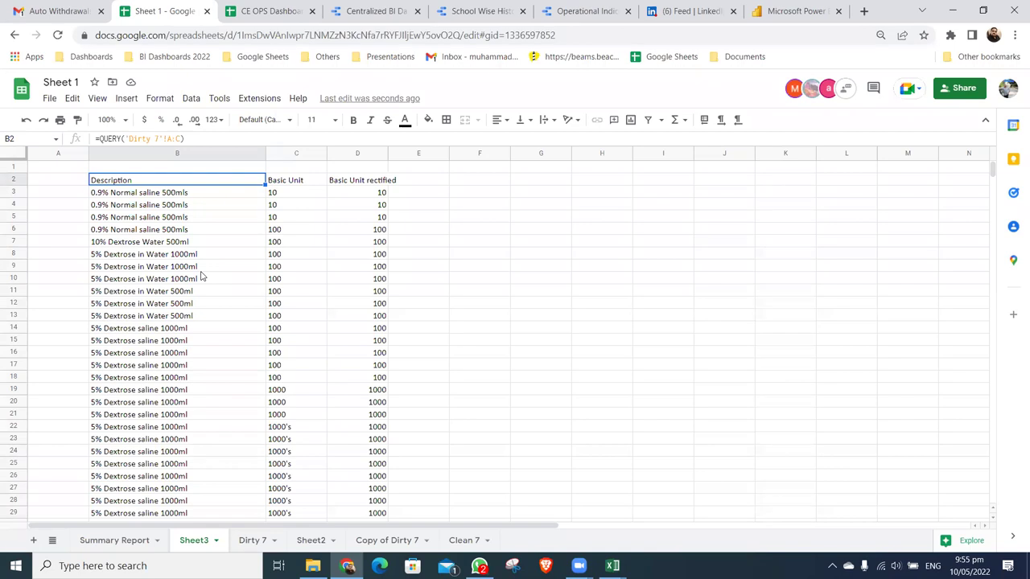
Try adding a ', D' argument to B2's formula, then discard the edit
{"action": "left_click", "coordinate": [177, 138]}
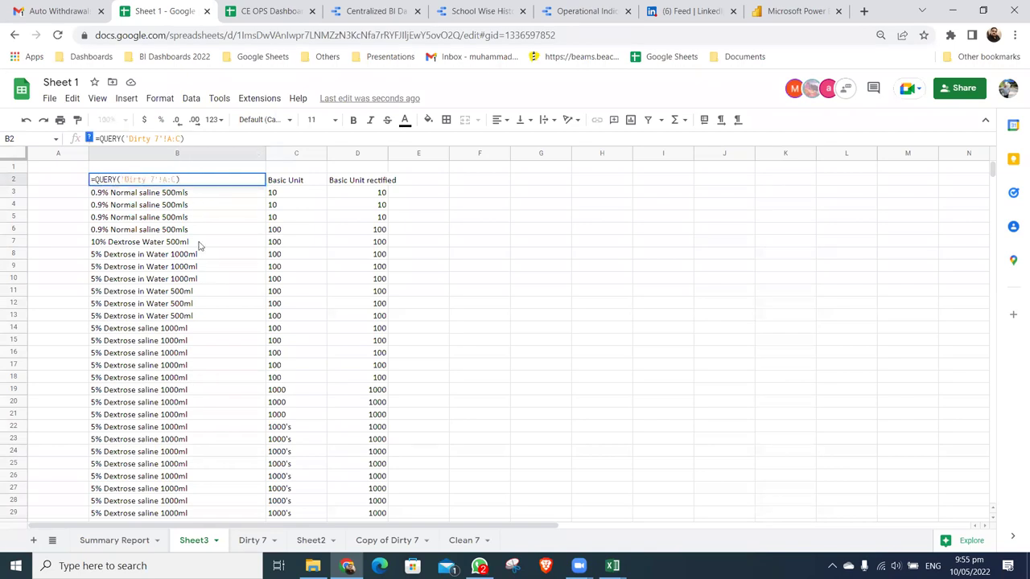
{"action": "key", "text": "BackSpace"}
{"action": "key", "text": "BackSpace"}
{"action": "type", "text": "B"}
{"action": "key", "text": "BackSpace"}
{"action": "type", "text": ", "}
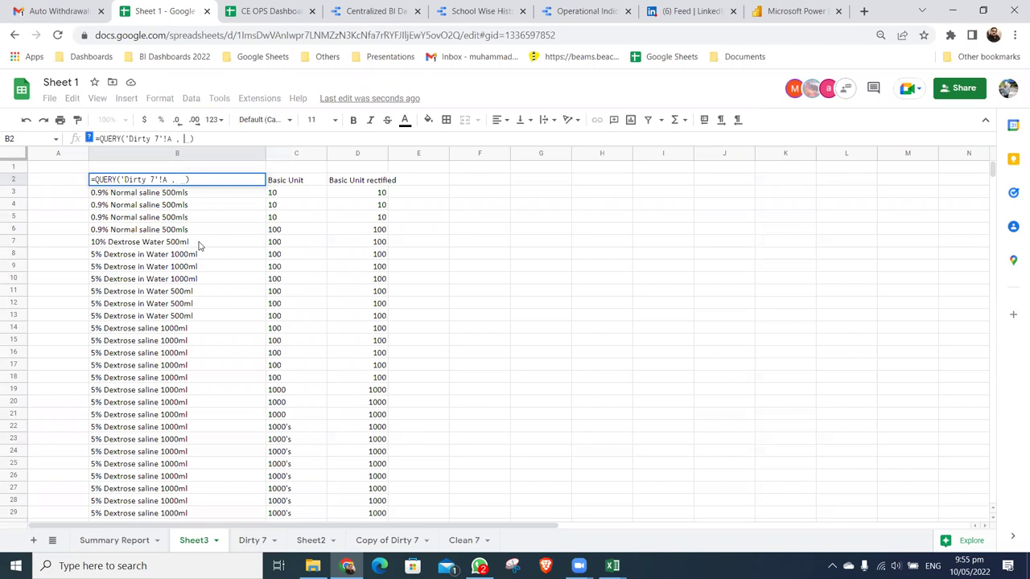
{"action": "type", "text": "D"}
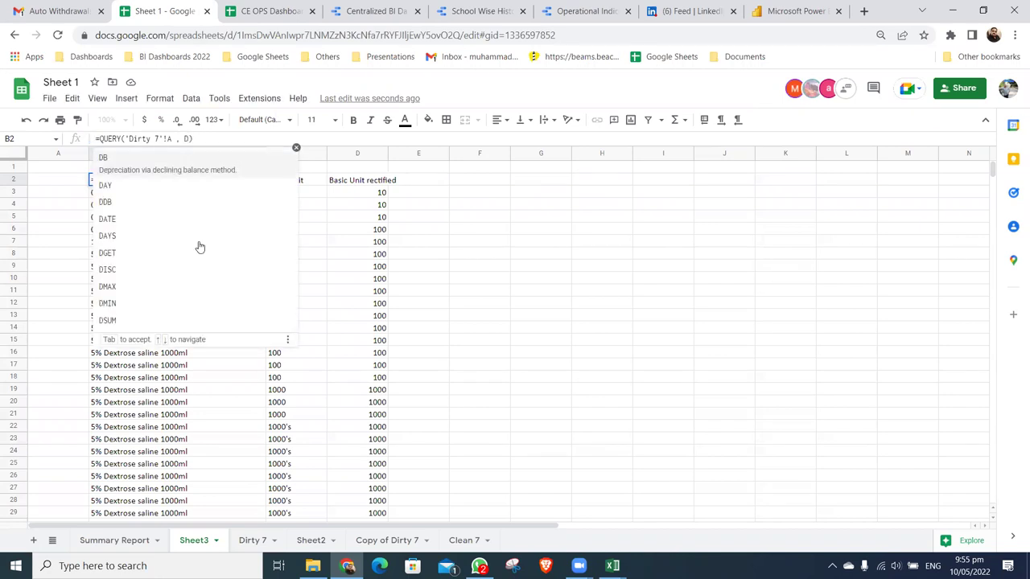
{"action": "key", "text": "Tab"}
{"action": "key", "text": "Escape"}
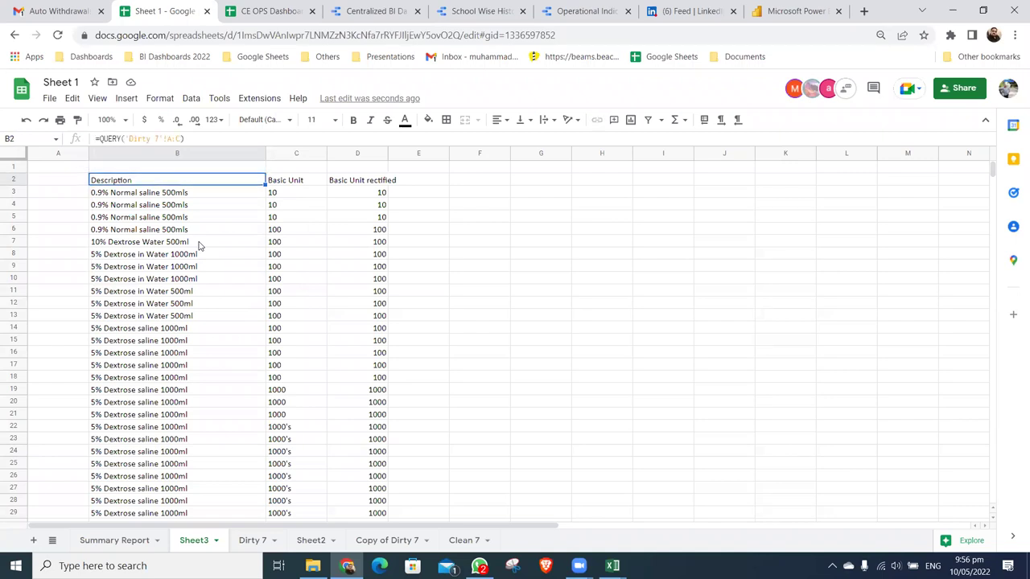
Change the QUERY range to A:H so all Dirty 7 columns are returned
{"action": "left_click", "coordinate": [182, 138]}
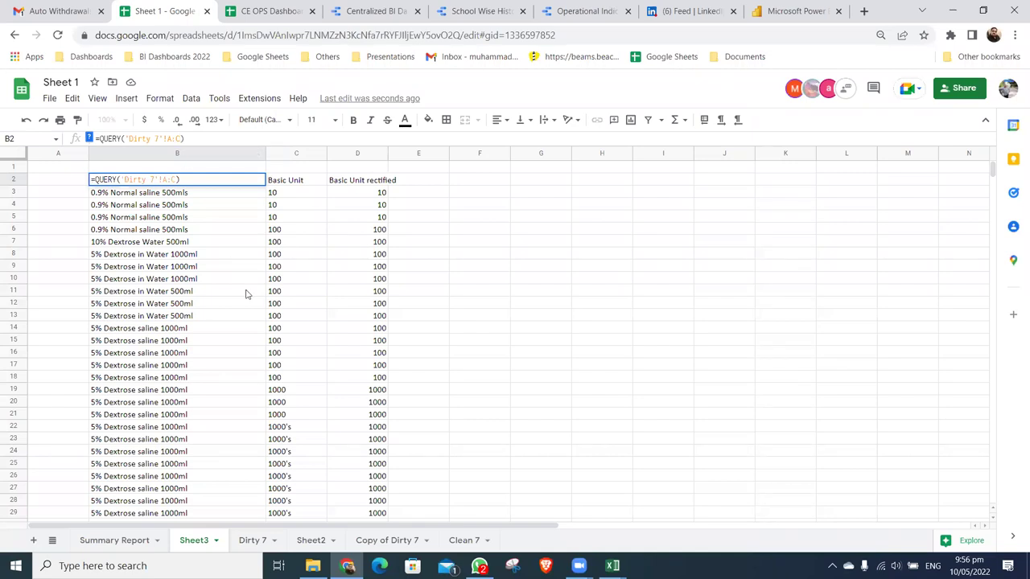
{"action": "key", "text": "BackSpace"}
{"action": "type", "text": "H"}
{"action": "key", "text": "Return"}
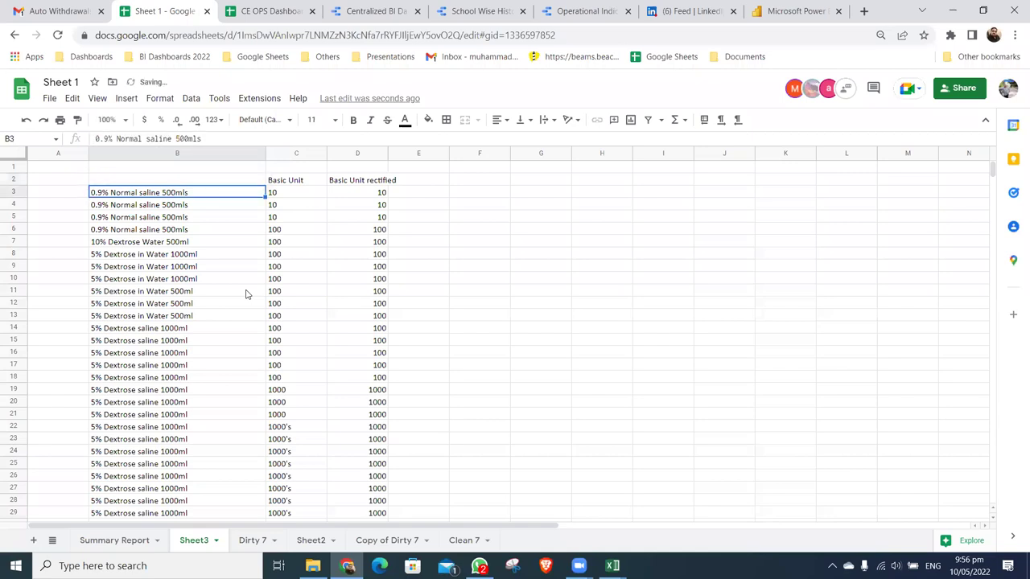
{"action": "key", "text": "Up"}
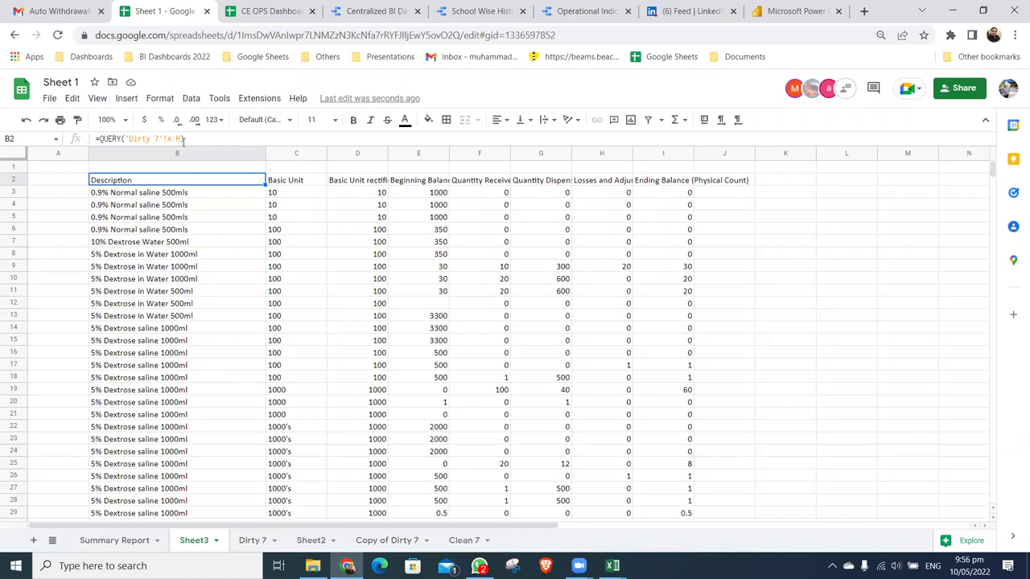
Add the query string " Select A D" to B2's QUERY formula, which returns #ERROR!
{"action": "left_click", "coordinate": [184, 141]}
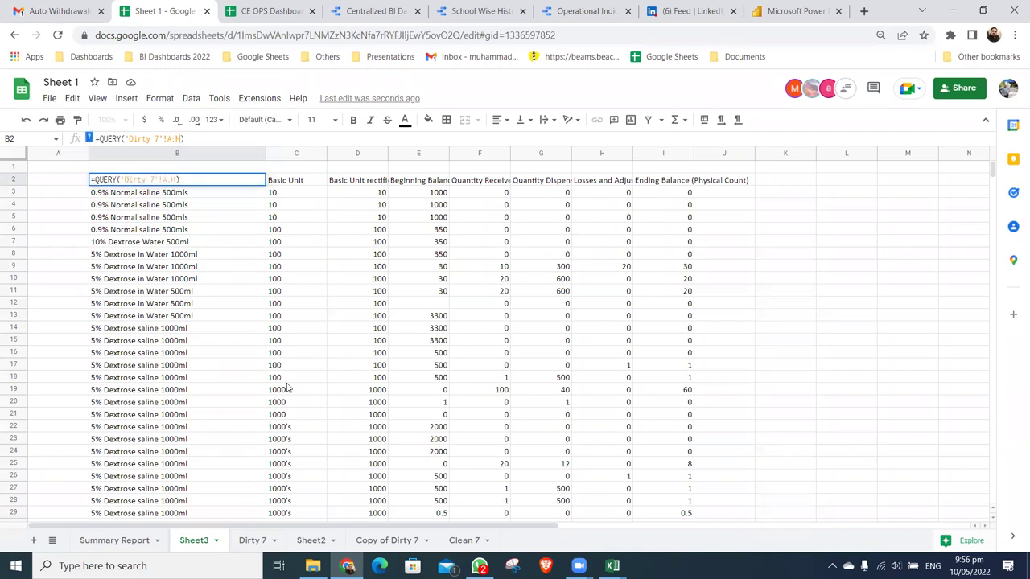
{"action": "type", "text": "Selc"}
{"action": "key", "text": "BackSpace"}
{"action": "key", "text": "BackSpace"}
{"action": "key", "text": "BackSpace"}
{"action": "key", "text": "BackSpace"}
{"action": "type", "text": "\" Select "}
{"action": "type", "text": "A"}
{"action": "type", "text": " D"}
{"action": "type", "text": "\""}
{"action": "key", "text": "Return"}
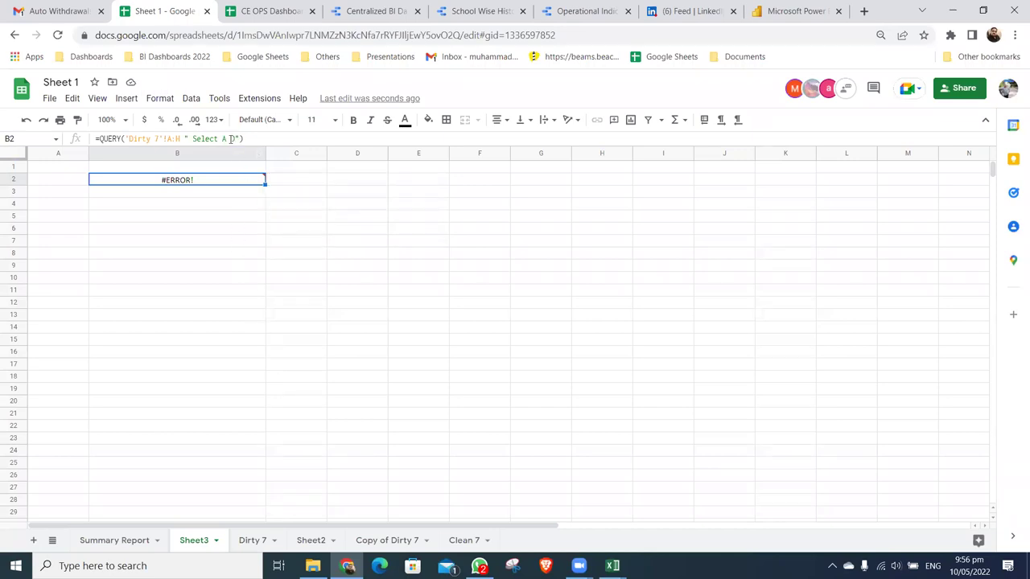
View the QUERY function's argument help for the failing formula, then leave the cell
{"action": "left_click", "coordinate": [230, 138]}
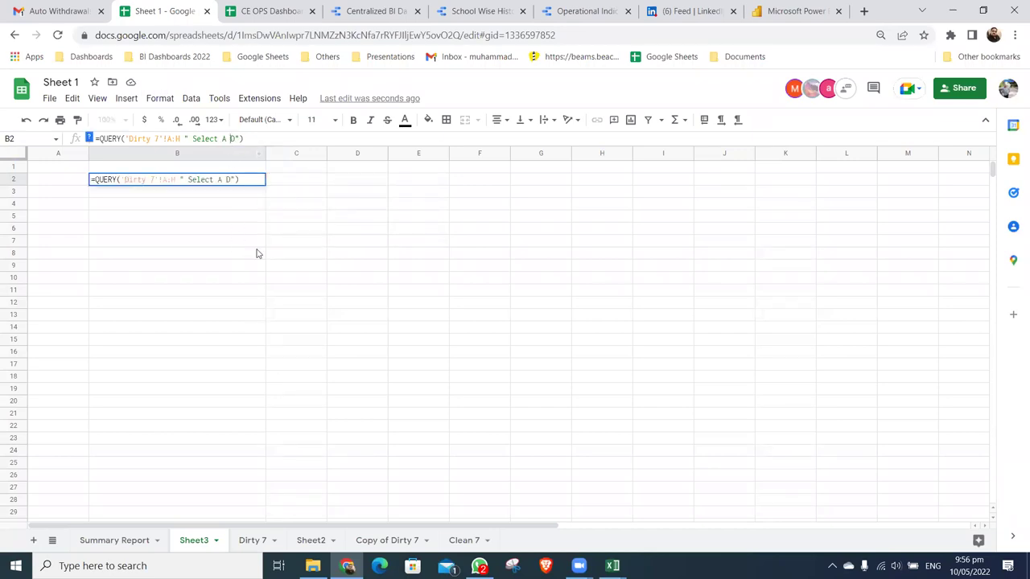
{"action": "left_click", "coordinate": [88, 138]}
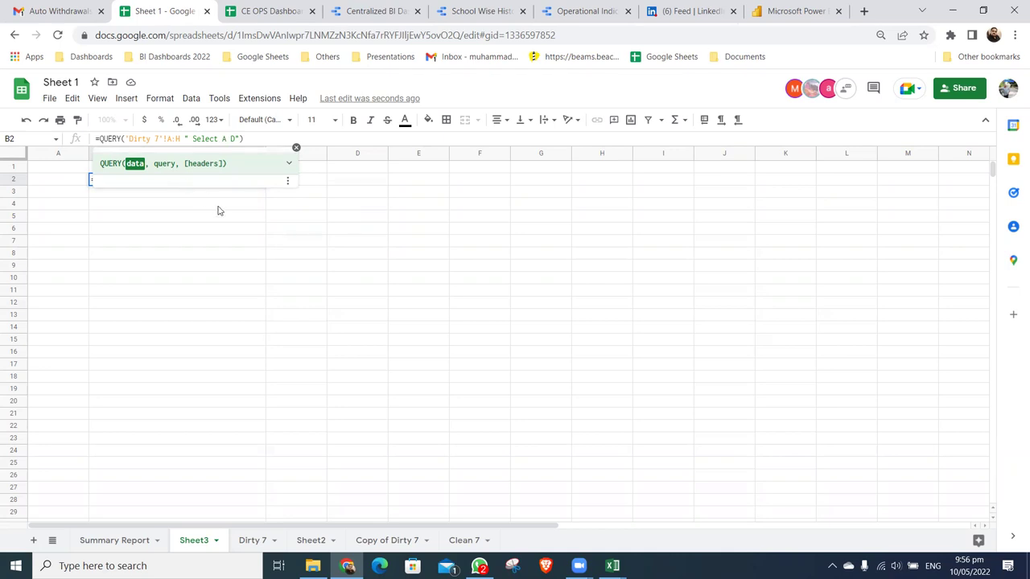
{"action": "left_click", "coordinate": [825, 229]}
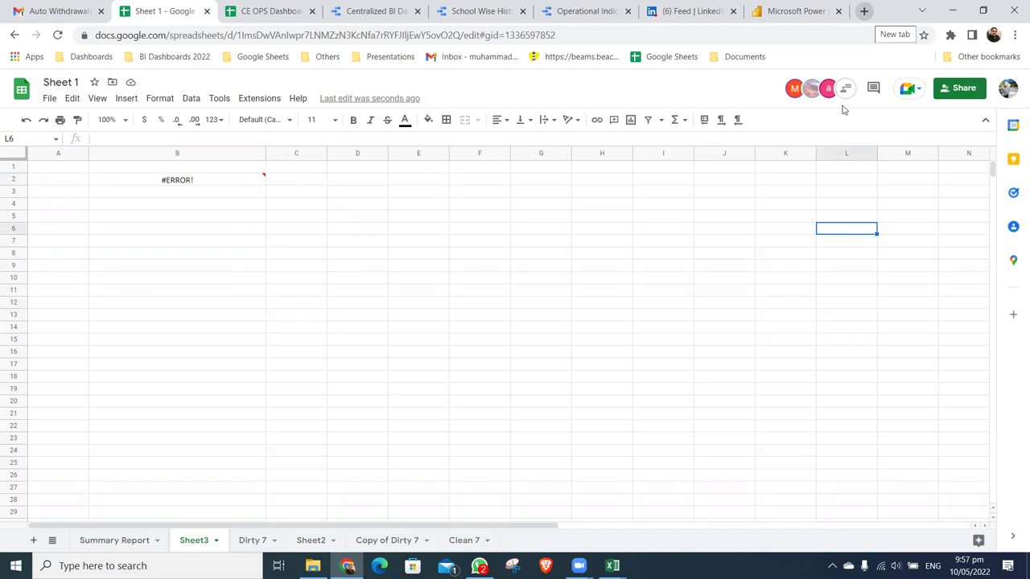
From the Gmail tab, launch Google Sheets through the Google apps grid
{"action": "left_click", "coordinate": [92, 16]}
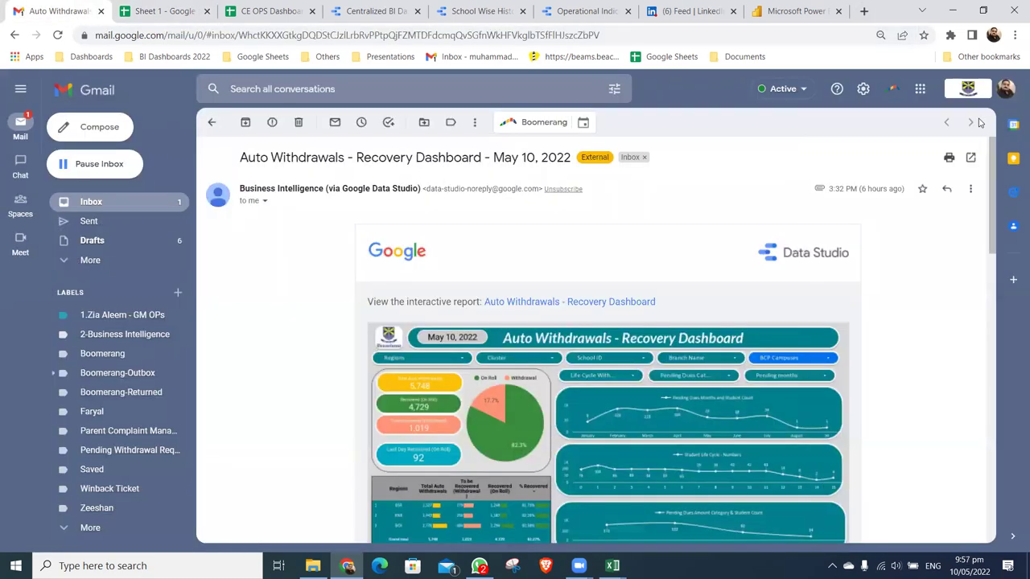
{"action": "left_click", "coordinate": [1008, 91]}
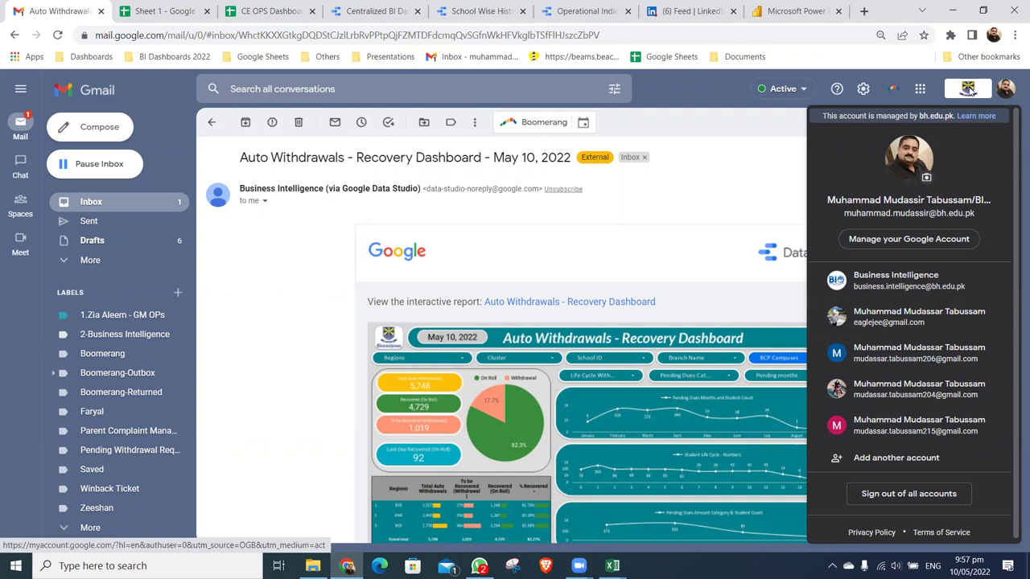
{"action": "left_click", "coordinate": [920, 88]}
{"action": "left_click", "coordinate": [982, 200]}
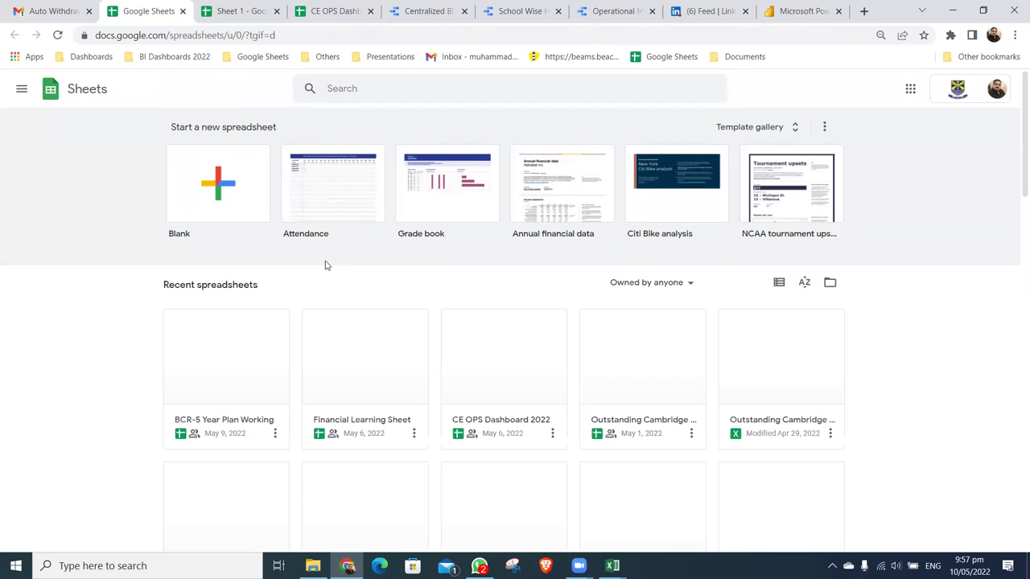
Look through Financial Learning Sheet and the Outstanding Cambridge workbook, then return to Sheets home
{"action": "left_click", "coordinate": [387, 374]}
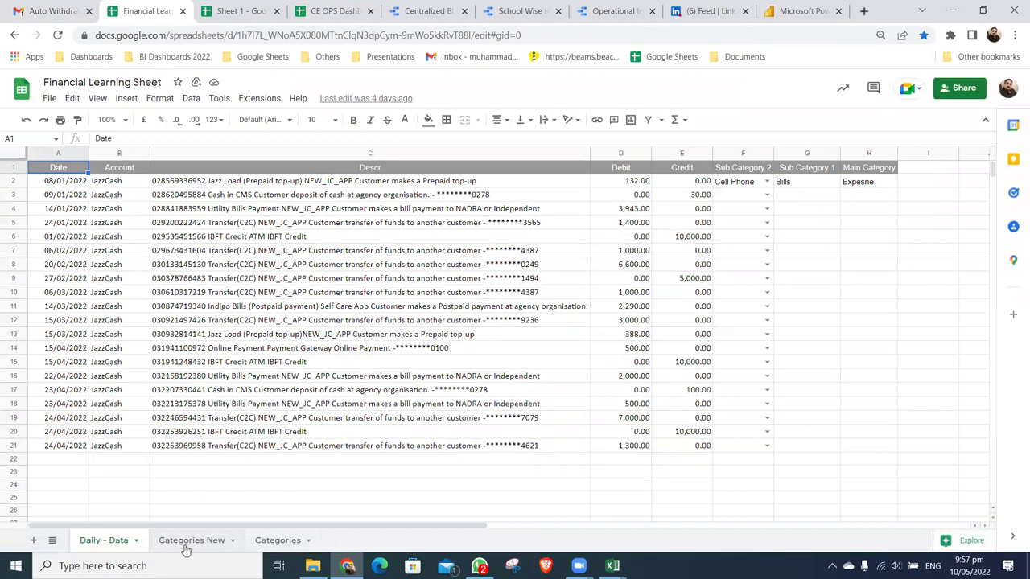
{"action": "left_click", "coordinate": [643, 180]}
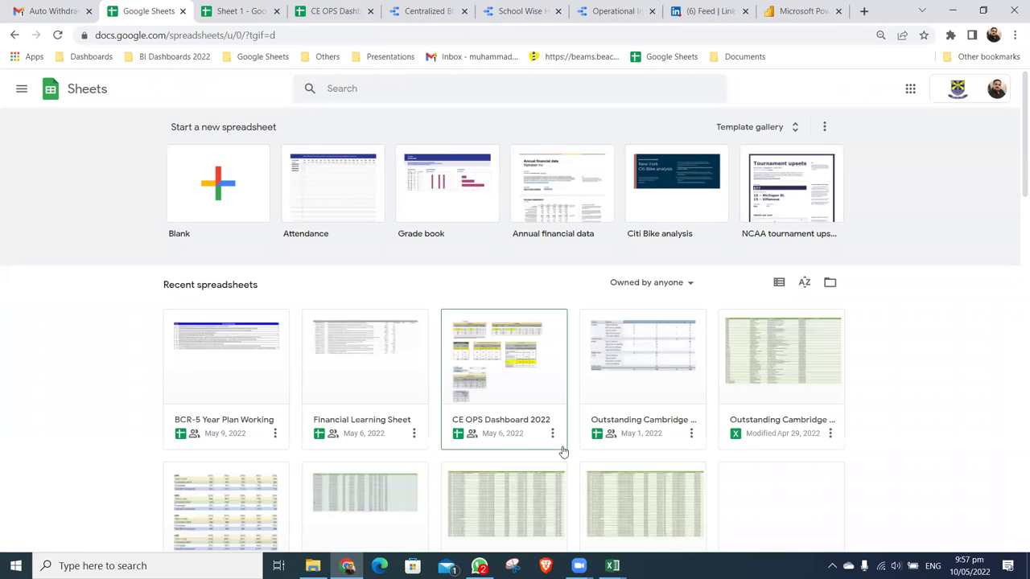
{"action": "left_click", "coordinate": [753, 379]}
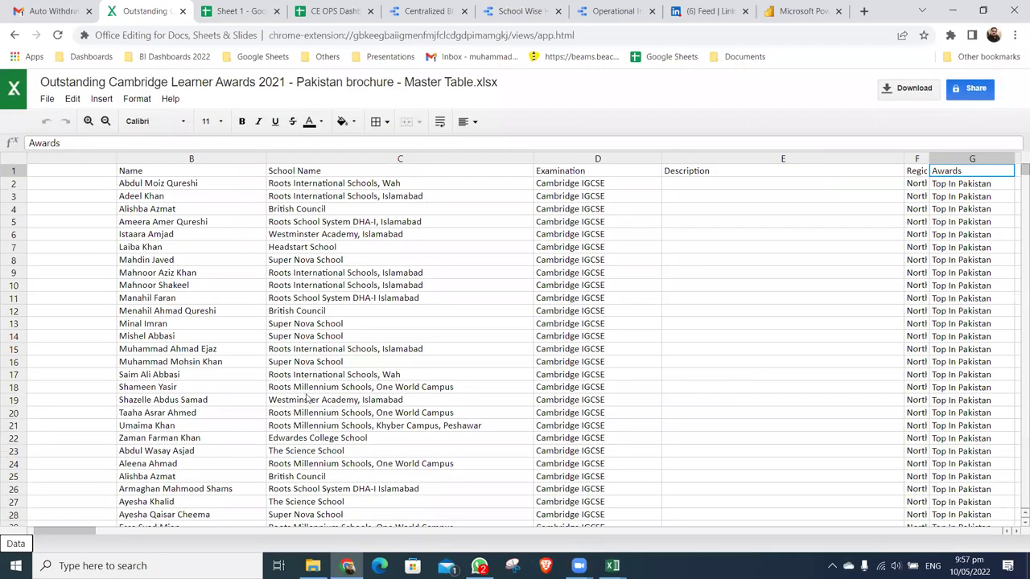
{"action": "left_click", "coordinate": [350, 311]}
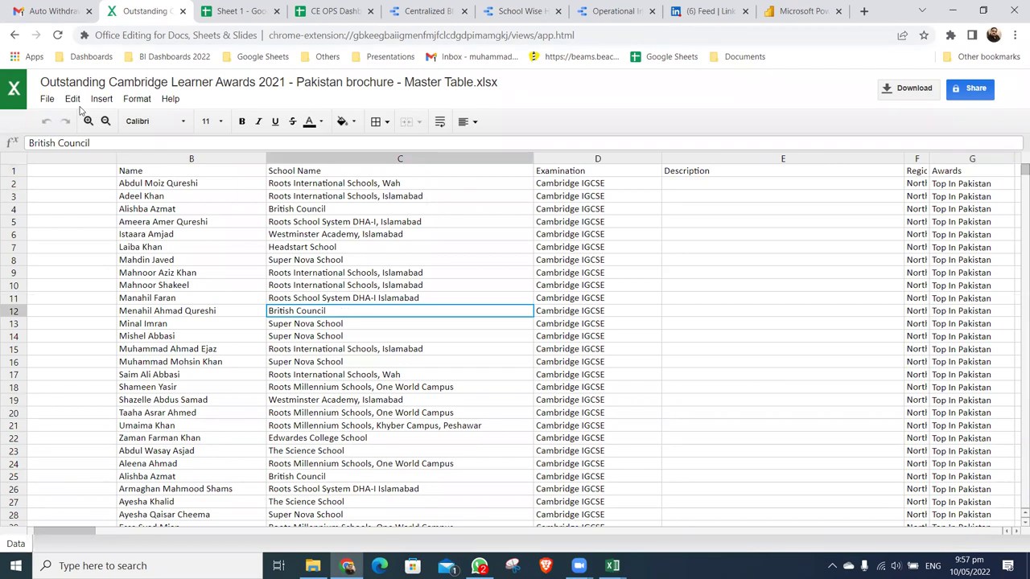
{"action": "left_click", "coordinate": [15, 34]}
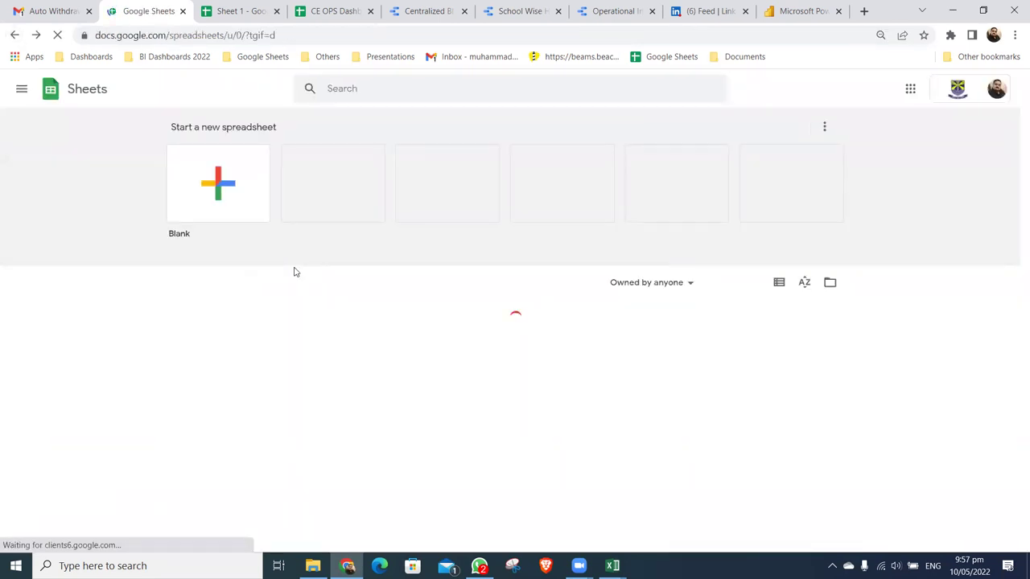
Scroll the recent spreadsheets and bring up the Google Sheets bookmarks list
{"action": "scroll", "coordinate": [612, 409], "scroll_direction": "down", "scroll_amount": 2}
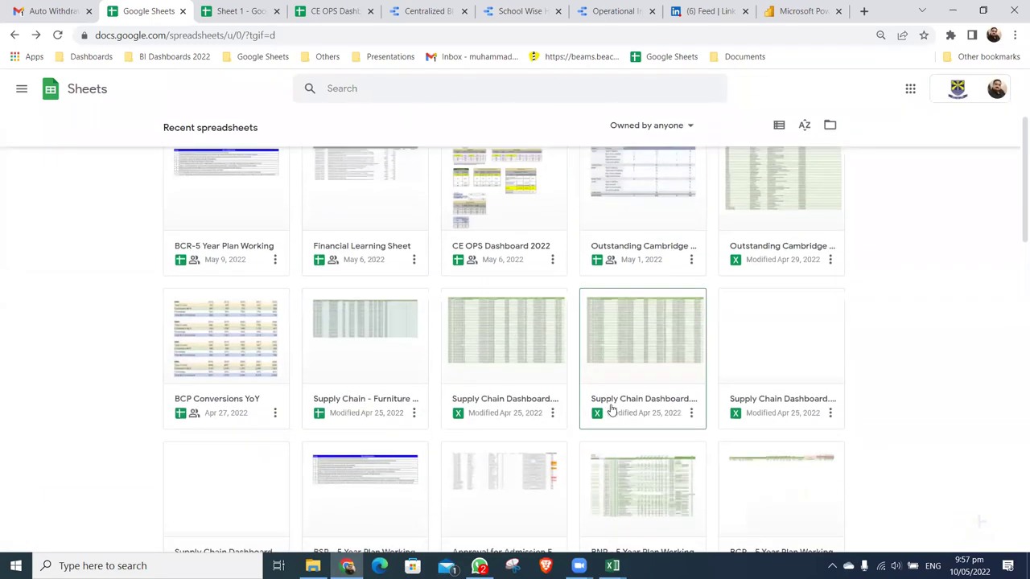
{"action": "left_click", "coordinate": [612, 410]}
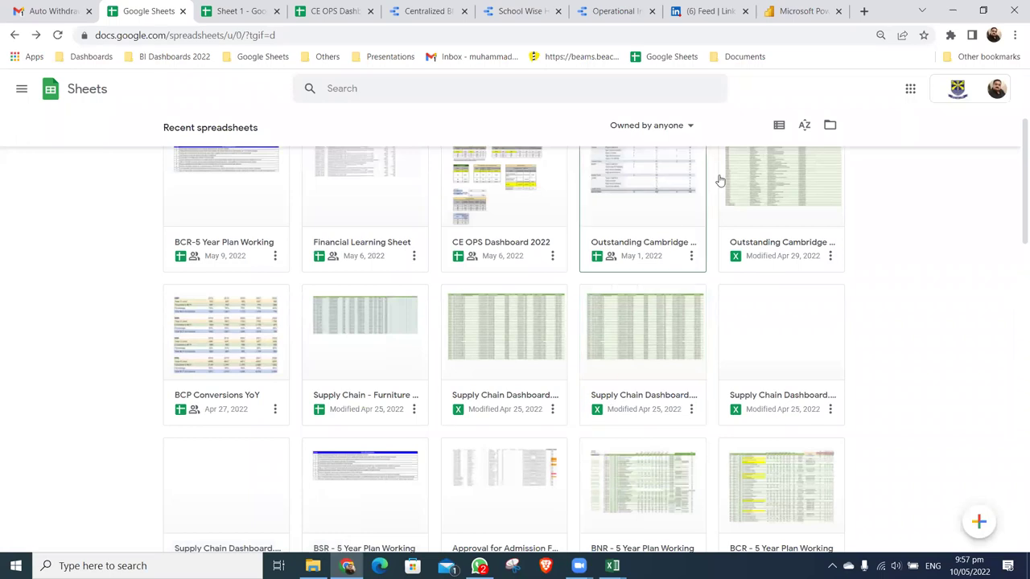
{"action": "left_click", "coordinate": [249, 57]}
{"action": "scroll", "coordinate": [339, 200], "scroll_direction": "down", "scroll_amount": 10}
{"action": "scroll", "coordinate": [371, 297], "scroll_direction": "down", "scroll_amount": 2}
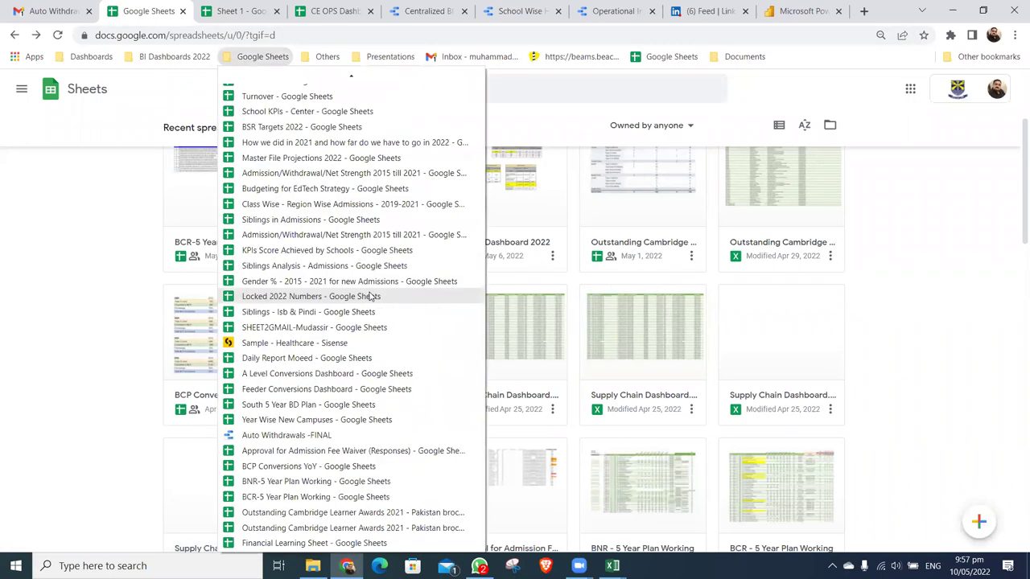
Open the bookmarked Cambridge awards spreadsheet and inspect its headers and Beaconhouse Awards sheet
{"action": "left_click", "coordinate": [422, 529]}
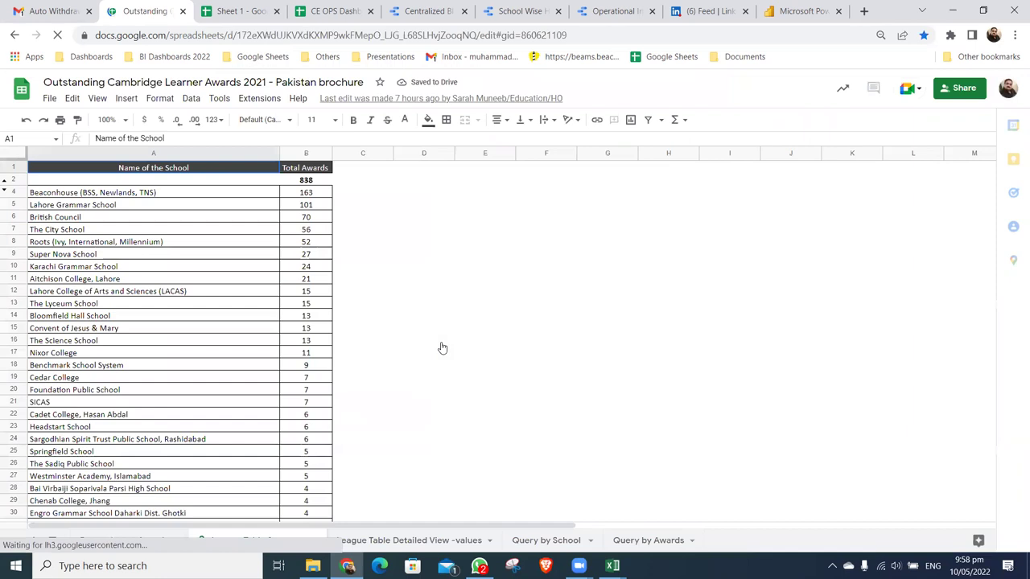
{"action": "left_click", "coordinate": [310, 168]}
{"action": "left_click", "coordinate": [243, 170]}
{"action": "left_click", "coordinate": [219, 184]}
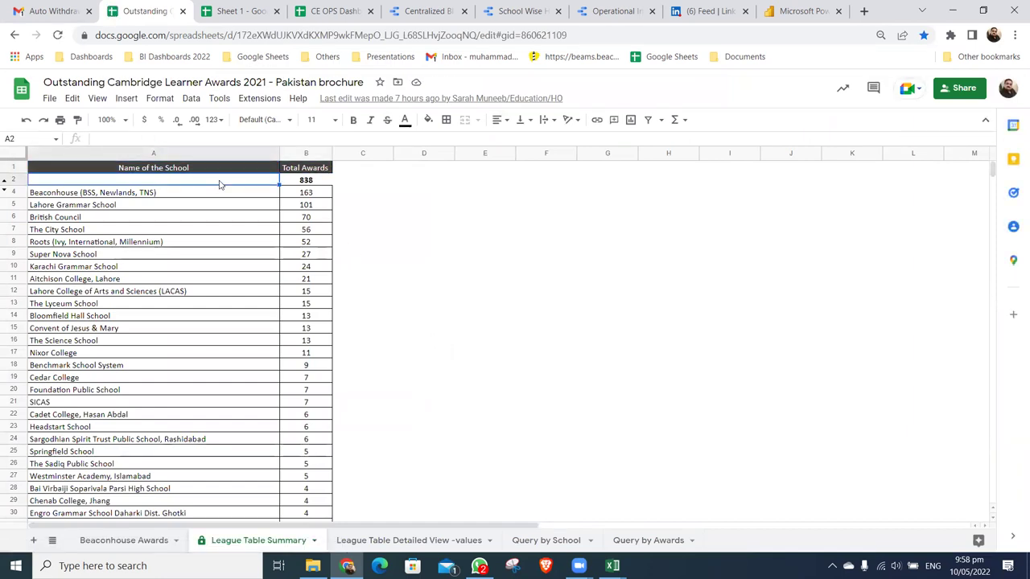
{"action": "left_click", "coordinate": [149, 540]}
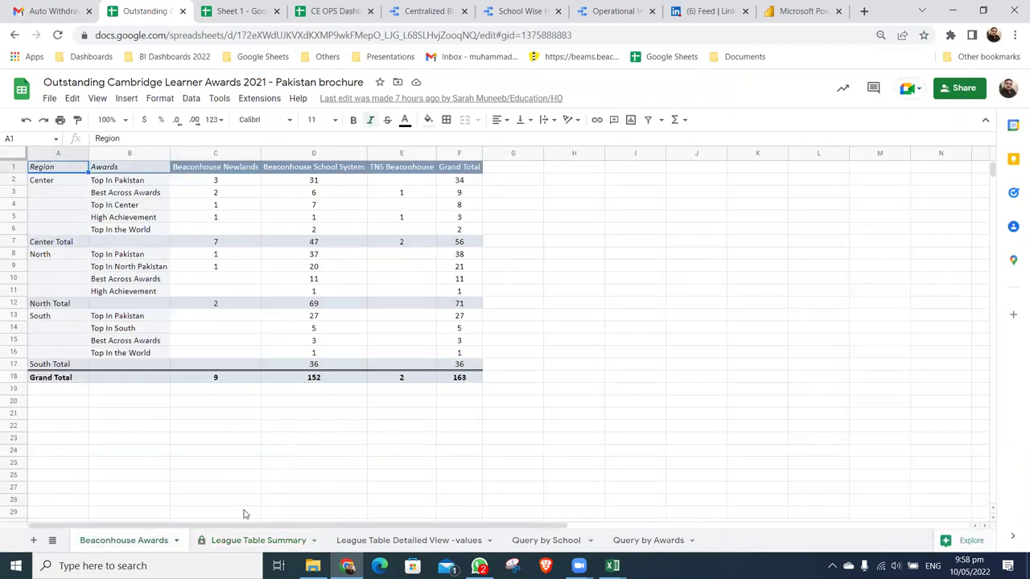
Browse the League Table Summary's Total Awards and Name of the School cells
{"action": "left_click", "coordinate": [246, 540]}
{"action": "key", "text": "Up"}
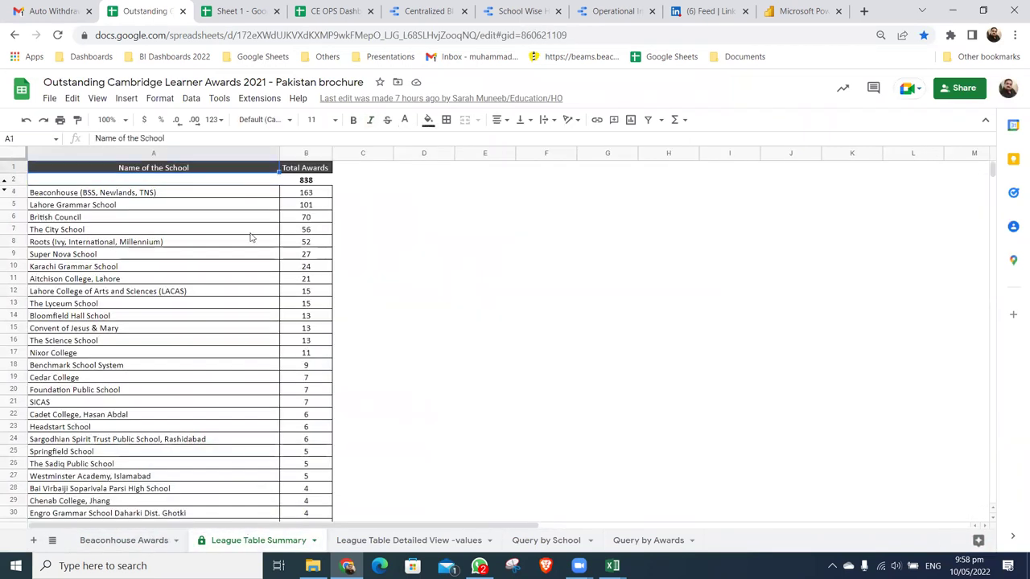
{"action": "key", "text": "Right"}
{"action": "key", "text": "Down"}
{"action": "key", "text": "Down"}
{"action": "key", "text": "Up"}
{"action": "key", "text": "Down"}
{"action": "key", "text": "Down"}
{"action": "key", "text": "Down"}
{"action": "key", "text": "Down"}
{"action": "key", "text": "Up"}
{"action": "key", "text": "Up"}
{"action": "key", "text": "Up"}
{"action": "key", "text": "Up"}
{"action": "key", "text": "Left"}
{"action": "key", "text": "Up"}
{"action": "key", "text": "Up"}
Unhide row 3 (count) on League Table Summary, then return to Sheet 1's erroring B2
{"action": "left_click", "coordinate": [5, 186]}
{"action": "left_click", "coordinate": [91, 194]}
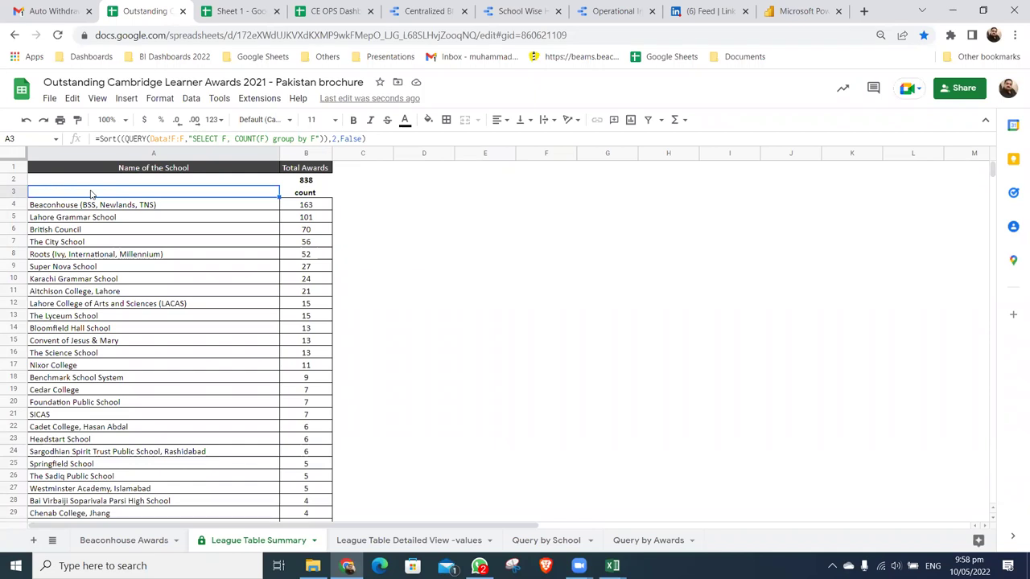
{"action": "left_click", "coordinate": [229, 16]}
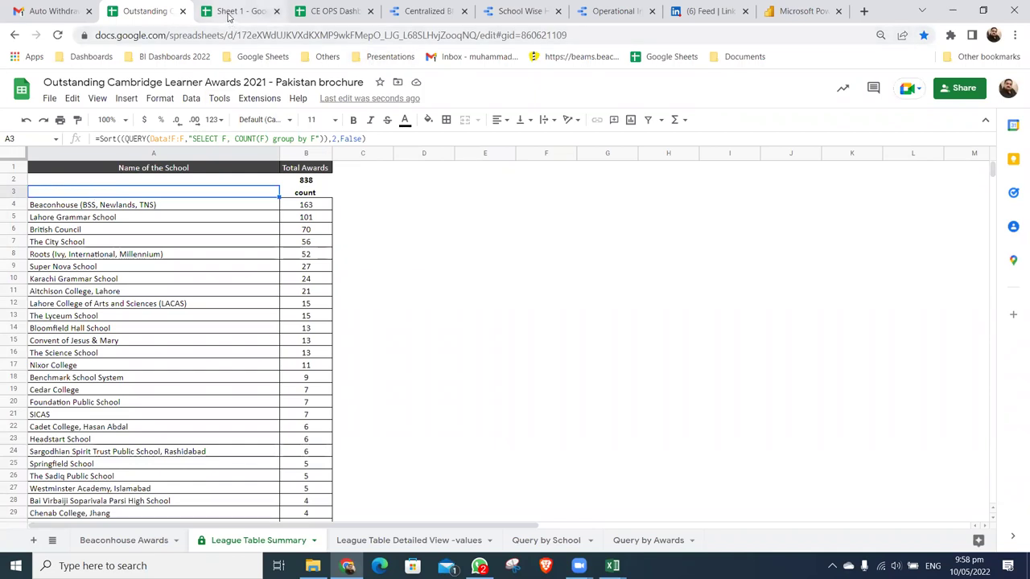
{"action": "left_click", "coordinate": [214, 184]}
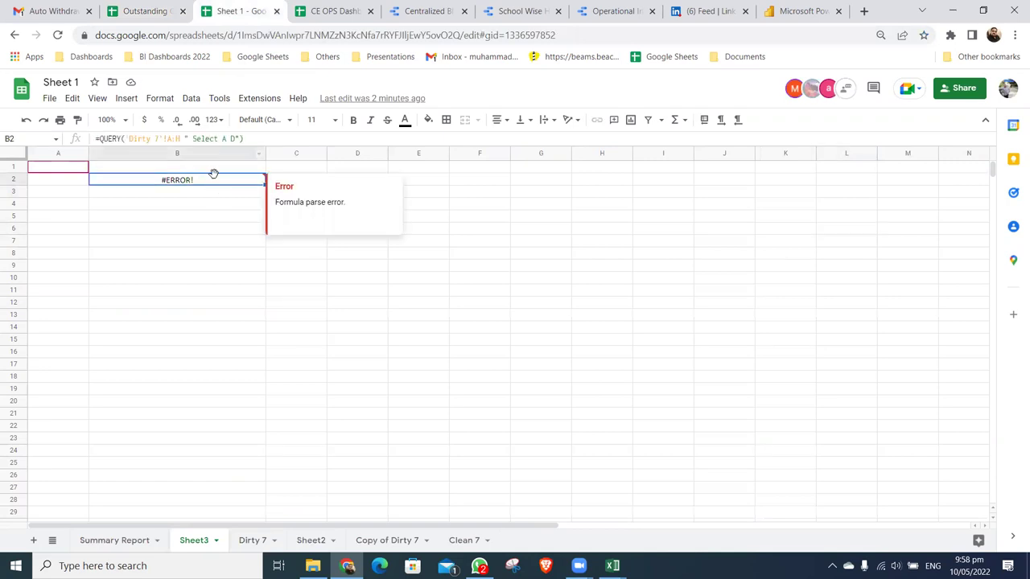
Correct the select clause to SELECT A B in B2's QUERY, then return to the awards spreadsheet
{"action": "left_click", "coordinate": [231, 138]}
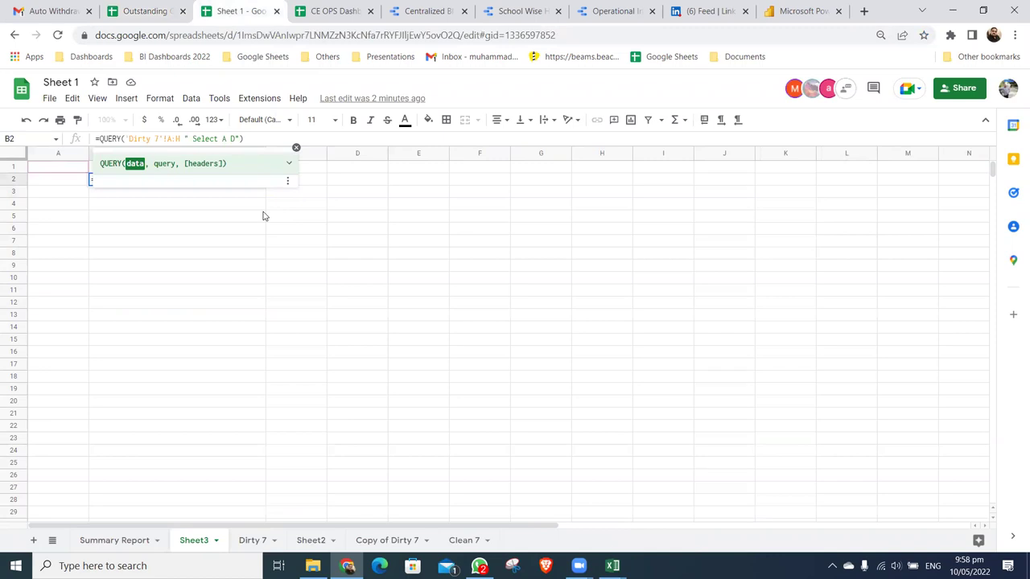
{"action": "key", "text": "BackSpace"}
{"action": "key", "text": "BackSpace"}
{"action": "key", "text": "BackSpace"}
{"action": "key", "text": "BackSpace"}
{"action": "key", "text": "BackSpace"}
{"action": "type", "text": "ELECT"}
{"action": "key", "text": "Return"}
{"action": "key", "text": "Up"}
{"action": "left_click", "coordinate": [236, 139]}
{"action": "key", "text": "Return"}
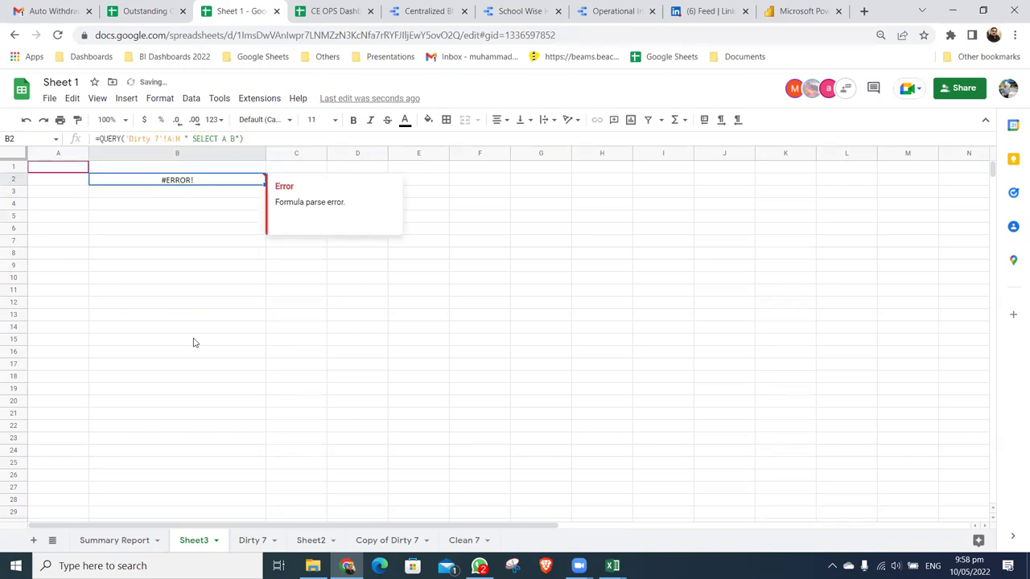
{"action": "left_click", "coordinate": [167, 14]}
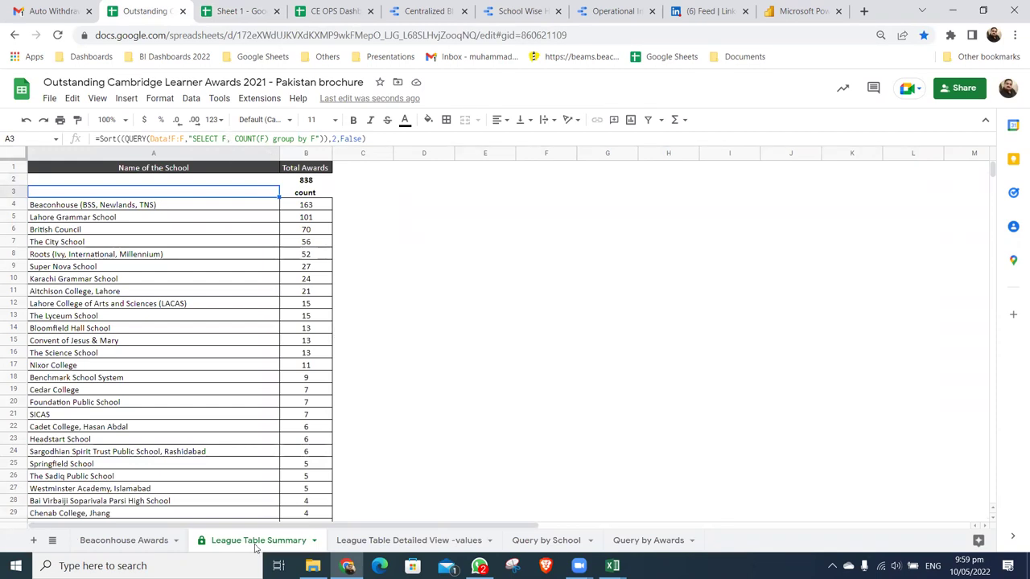
Check the Detailed View sheet, unhide row 3 on Query by School, then return to Sheet 1
{"action": "left_click", "coordinate": [370, 543]}
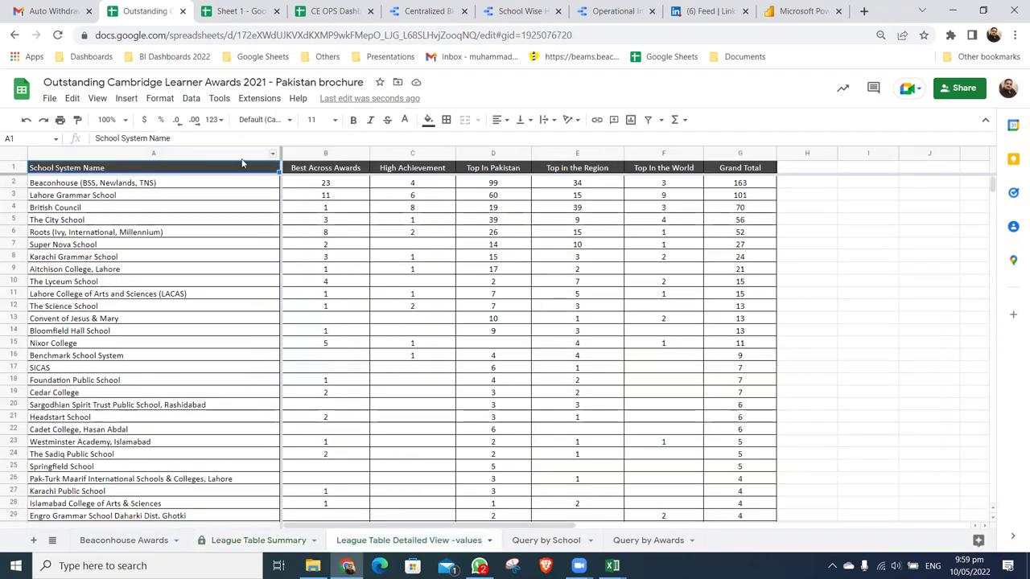
{"action": "left_click_drag", "start_coordinate": [196, 173], "coordinate": [197, 174]}
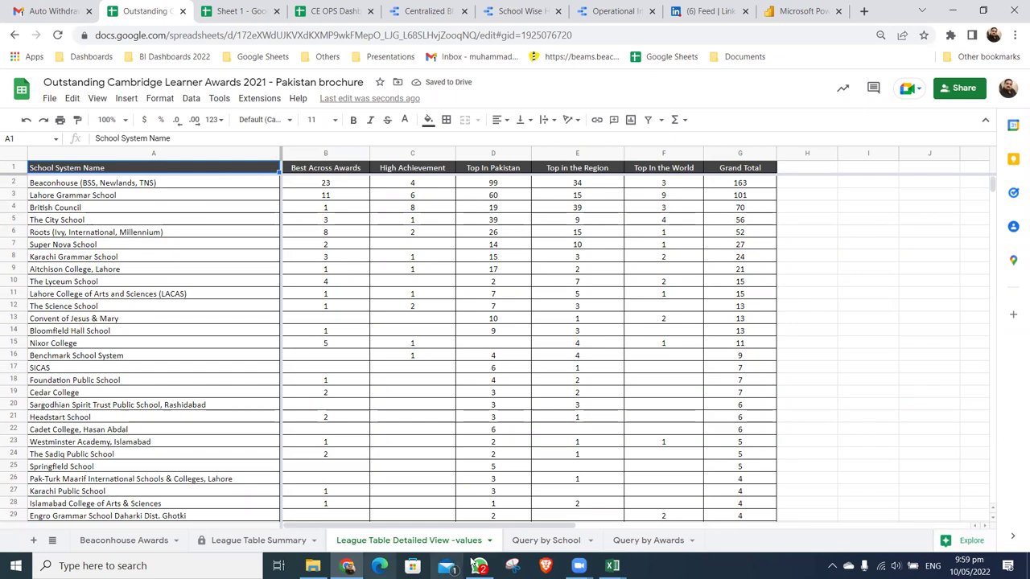
{"action": "left_click", "coordinate": [539, 542]}
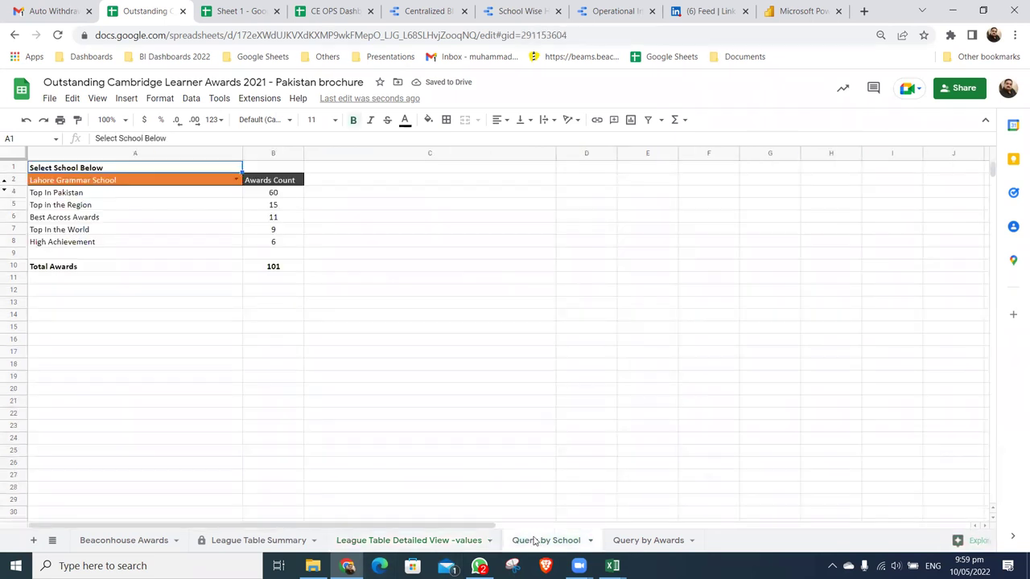
{"action": "left_click", "coordinate": [4, 191]}
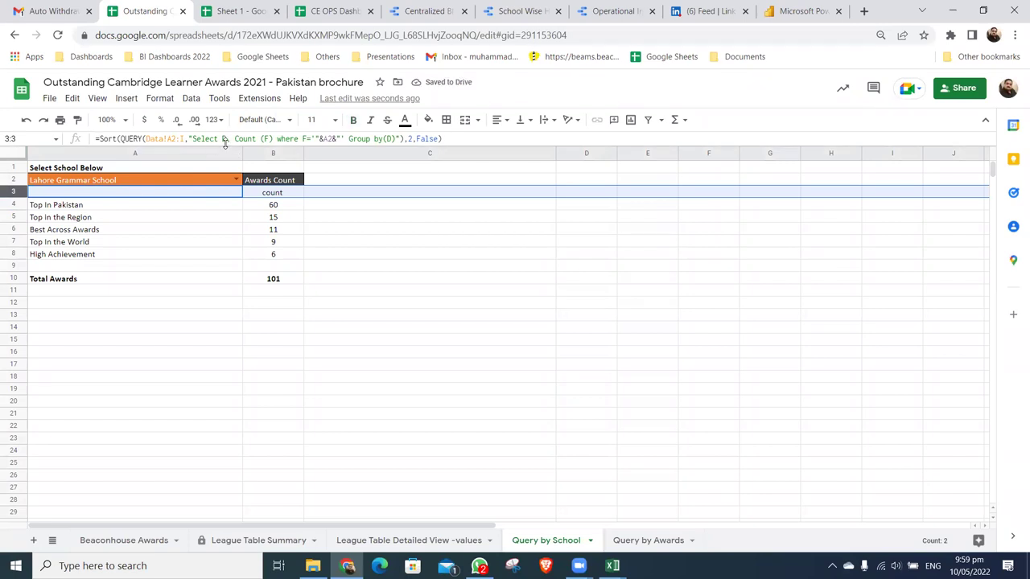
{"action": "left_click", "coordinate": [145, 547]}
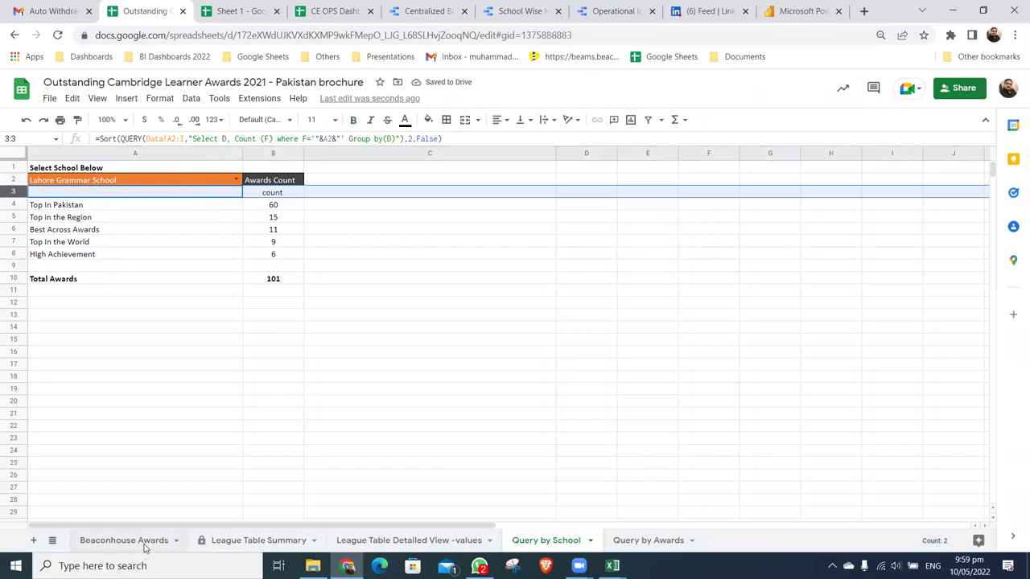
{"action": "left_click", "coordinate": [234, 14]}
{"action": "mouse_move", "coordinate": [228, 174]}
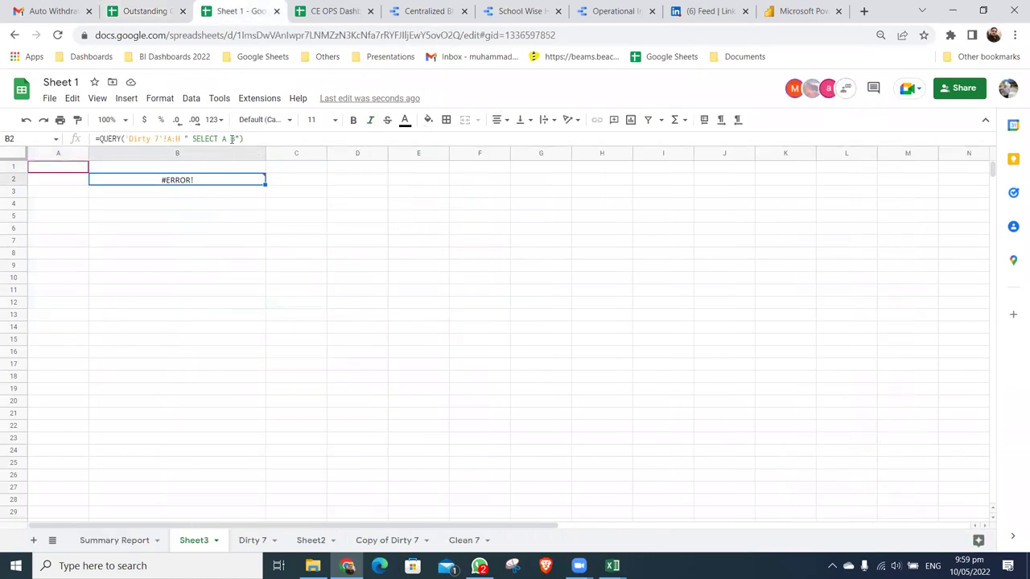
Remove the filter from the Dirty 7 table and return to Sheet3
{"action": "left_click", "coordinate": [234, 138]}
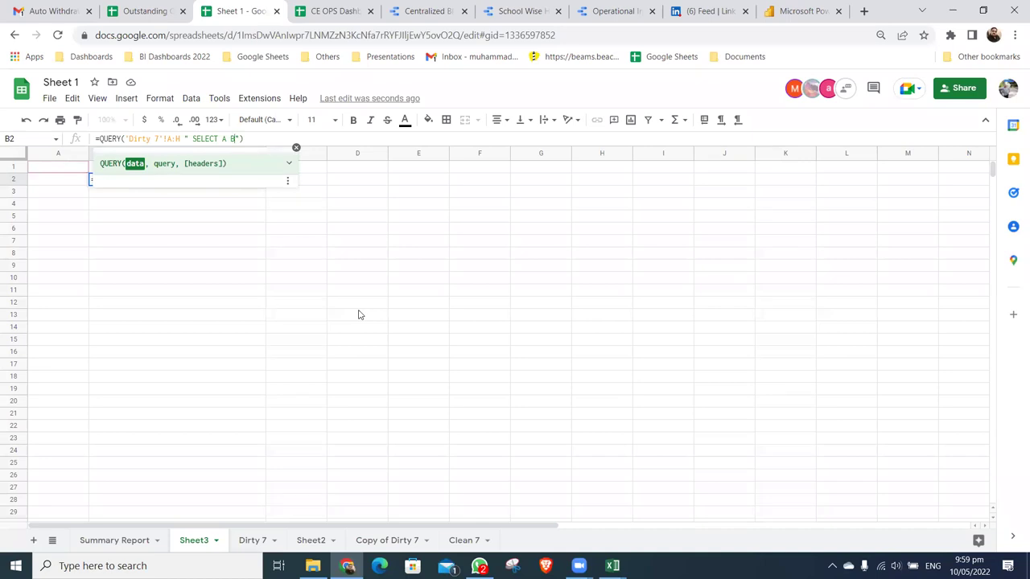
{"action": "left_click", "coordinate": [252, 539]}
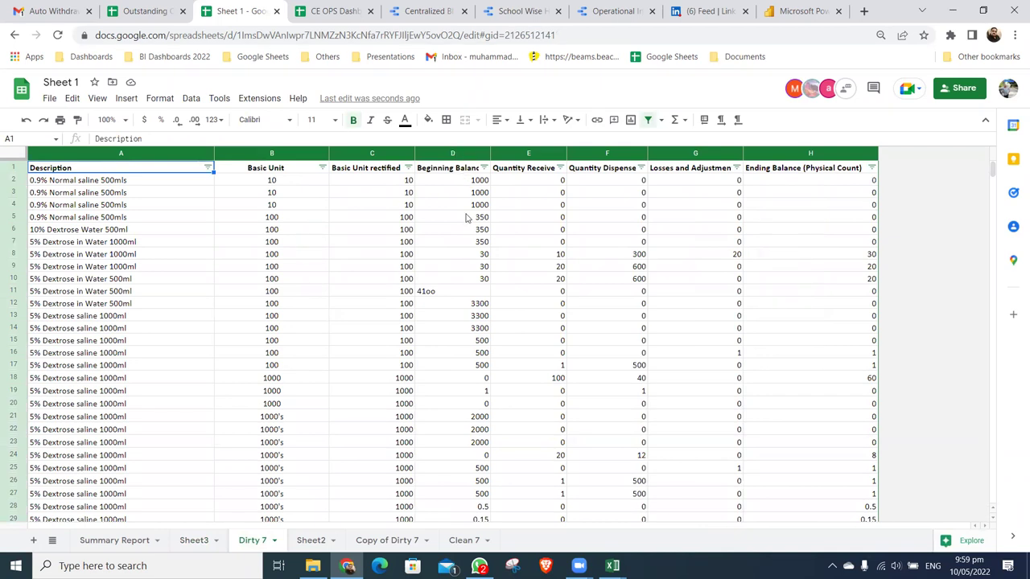
{"action": "left_click", "coordinate": [648, 120]}
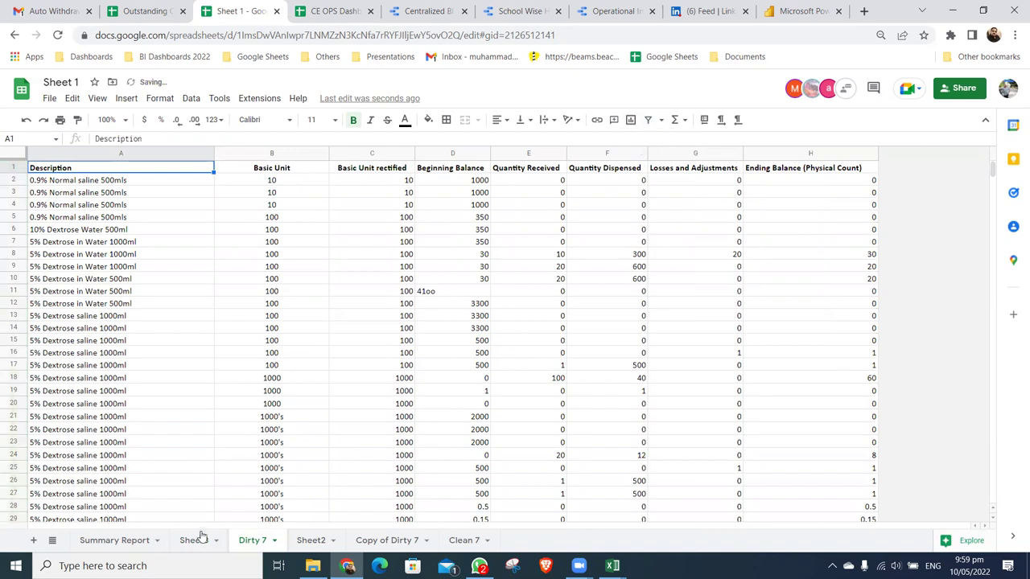
{"action": "left_click", "coordinate": [149, 541]}
{"action": "left_click", "coordinate": [191, 546]}
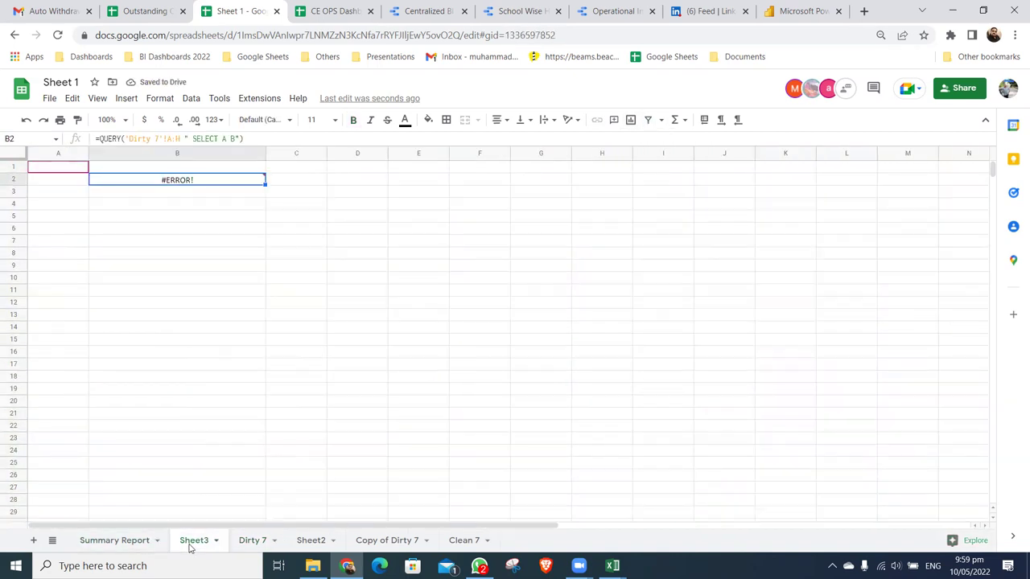
Delete the space before SELECT in B2's QUERY formula, leaving "SELECT A B"
{"action": "left_click", "coordinate": [233, 139]}
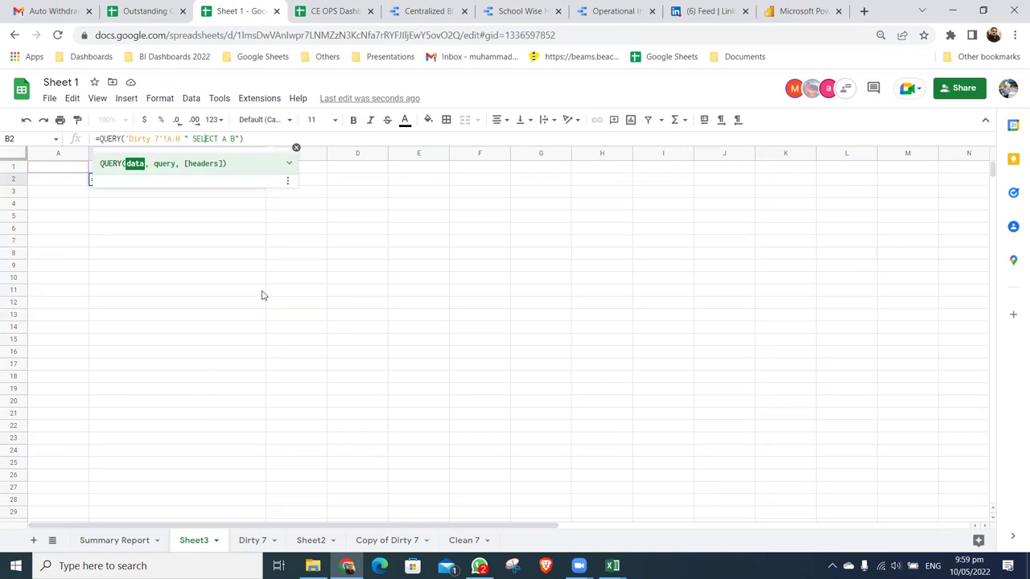
{"action": "key", "text": "BackSpace"}
{"action": "key", "text": "Return"}
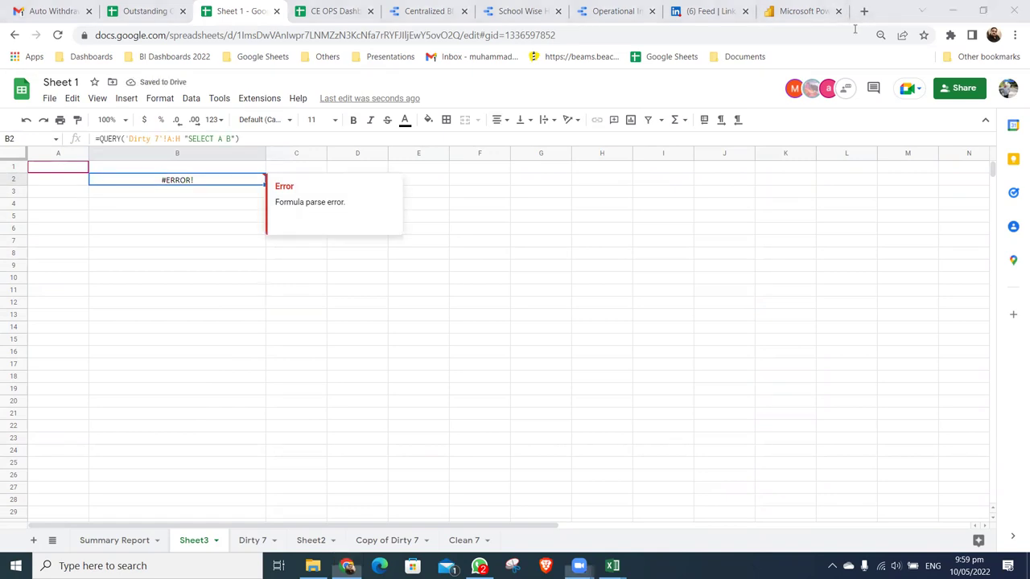
{"action": "left_click", "coordinate": [864, 11]}
Search Google for 'query function in google sheets'
{"action": "left_click", "coordinate": [379, 289]}
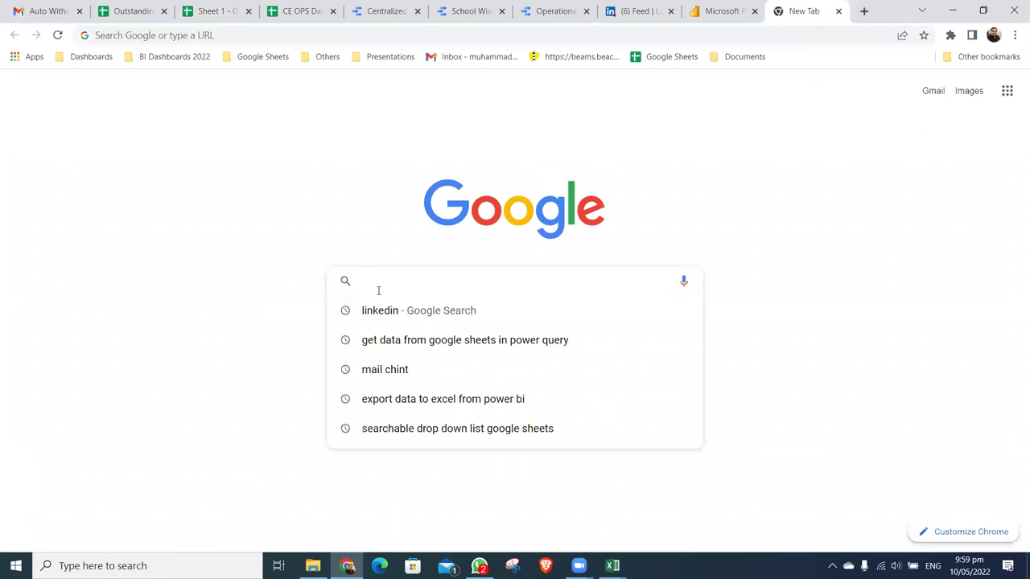
{"action": "type", "text": "query"}
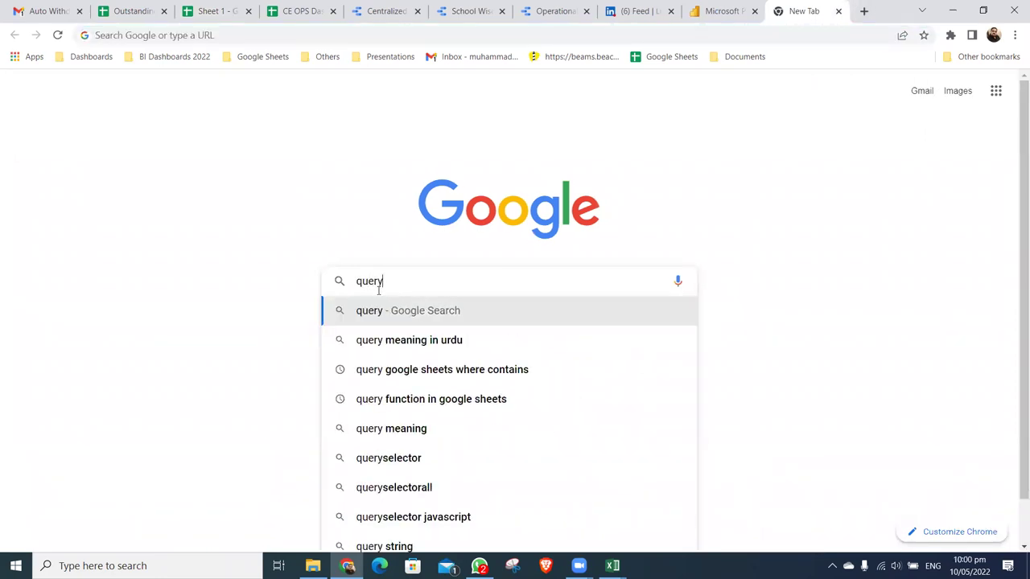
{"action": "key", "text": "Down"}
{"action": "key", "text": "Down"}
{"action": "key", "text": "Down"}
{"action": "key", "text": "Return"}
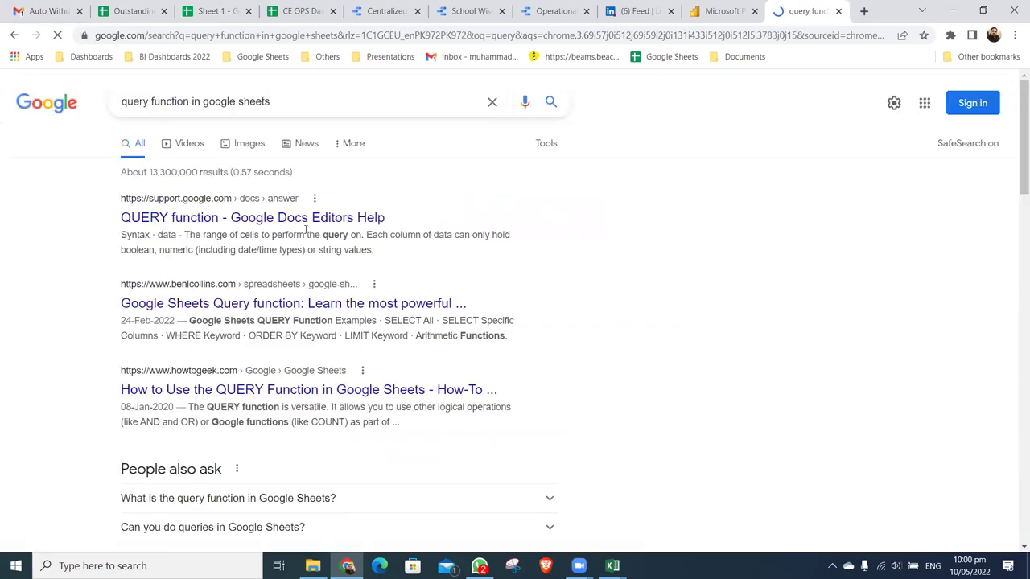
Open the Docs Editors Help QUERY article in a new tab, read through it, and close it
{"action": "right_click", "coordinate": [306, 225]}
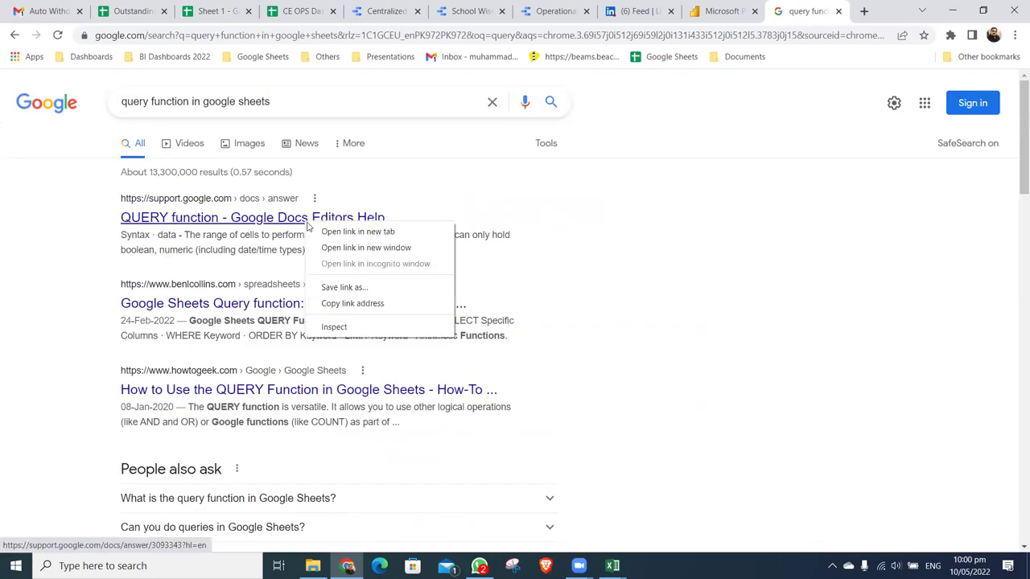
{"action": "left_click", "coordinate": [347, 231]}
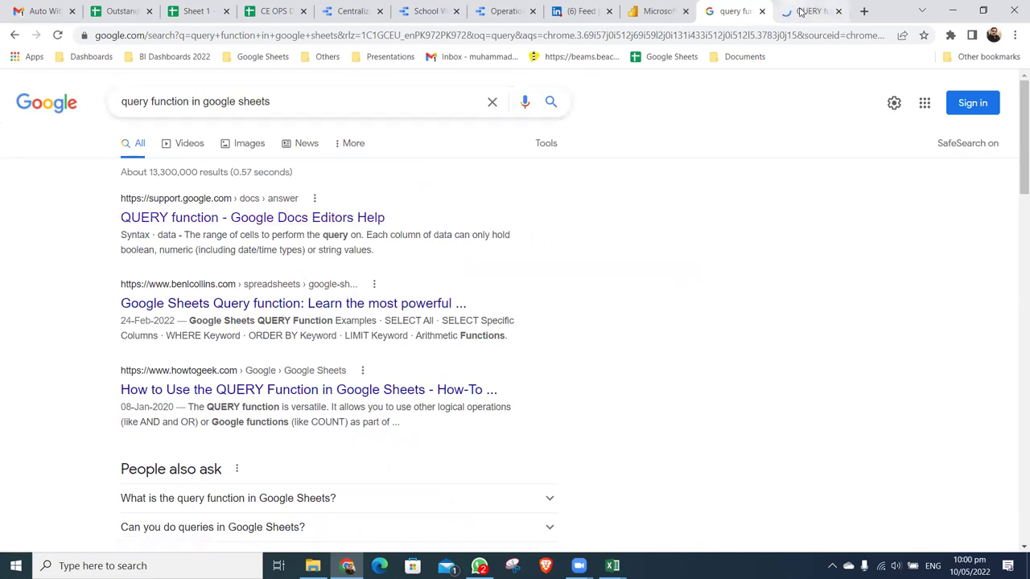
{"action": "left_click", "coordinate": [805, 10]}
{"action": "scroll", "coordinate": [485, 289], "scroll_direction": "down", "scroll_amount": 2}
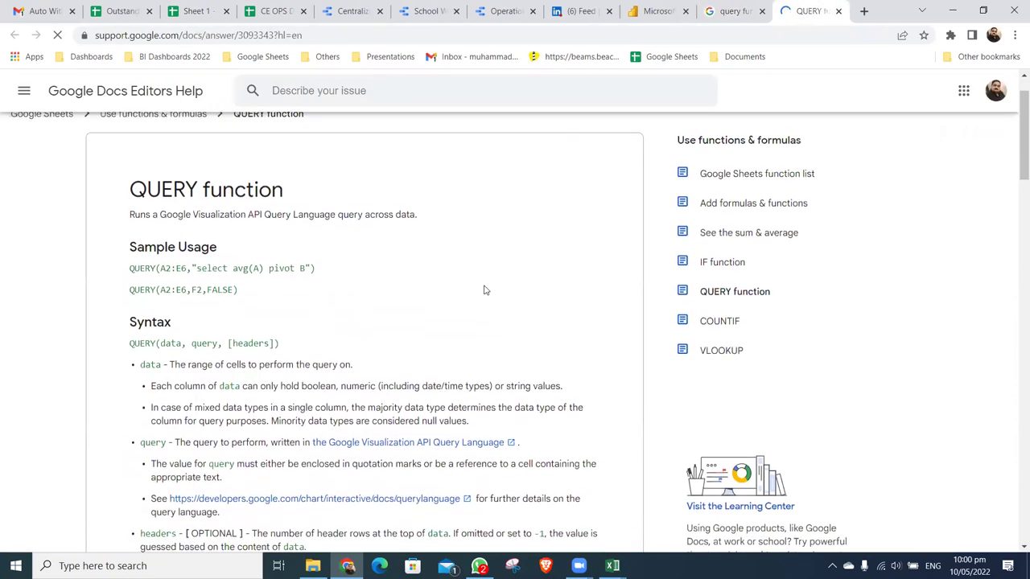
{"action": "scroll", "coordinate": [485, 289], "scroll_direction": "down", "scroll_amount": 1}
{"action": "scroll", "coordinate": [484, 290], "scroll_direction": "down", "scroll_amount": 4}
{"action": "scroll", "coordinate": [485, 289], "scroll_direction": "down", "scroll_amount": 1}
{"action": "scroll", "coordinate": [484, 290], "scroll_direction": "down", "scroll_amount": 2}
{"action": "scroll", "coordinate": [484, 290], "scroll_direction": "down", "scroll_amount": 2}
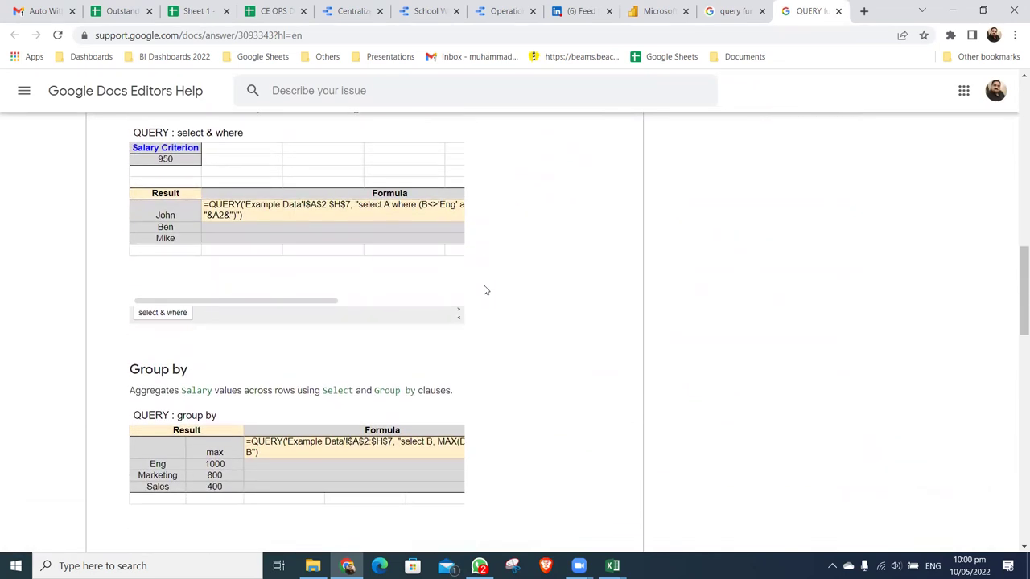
{"action": "scroll", "coordinate": [486, 289], "scroll_direction": "down", "scroll_amount": 4}
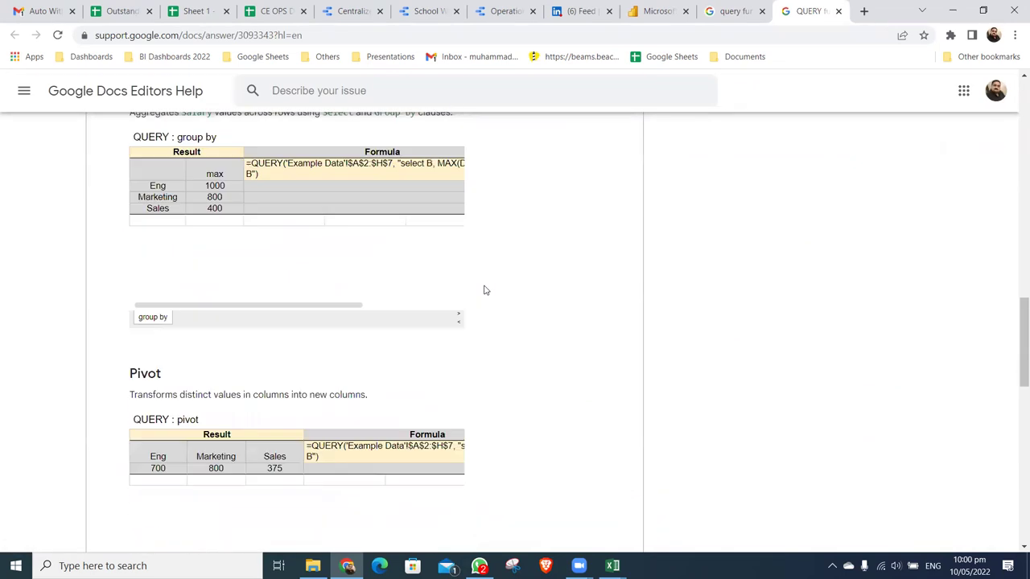
{"action": "scroll", "coordinate": [485, 290], "scroll_direction": "down", "scroll_amount": 6}
{"action": "scroll", "coordinate": [485, 290], "scroll_direction": "down", "scroll_amount": 3}
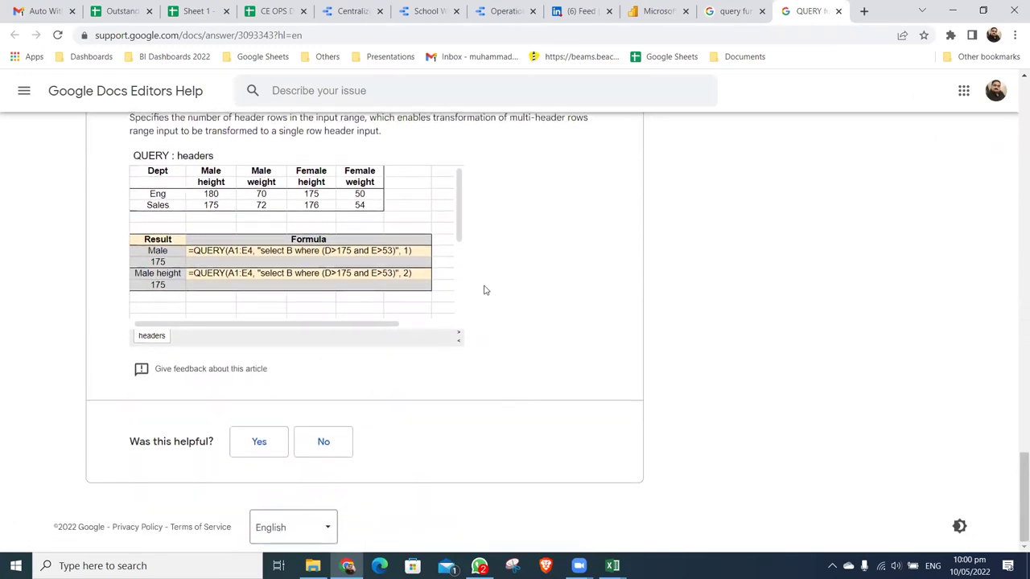
{"action": "left_click", "coordinate": [838, 11]}
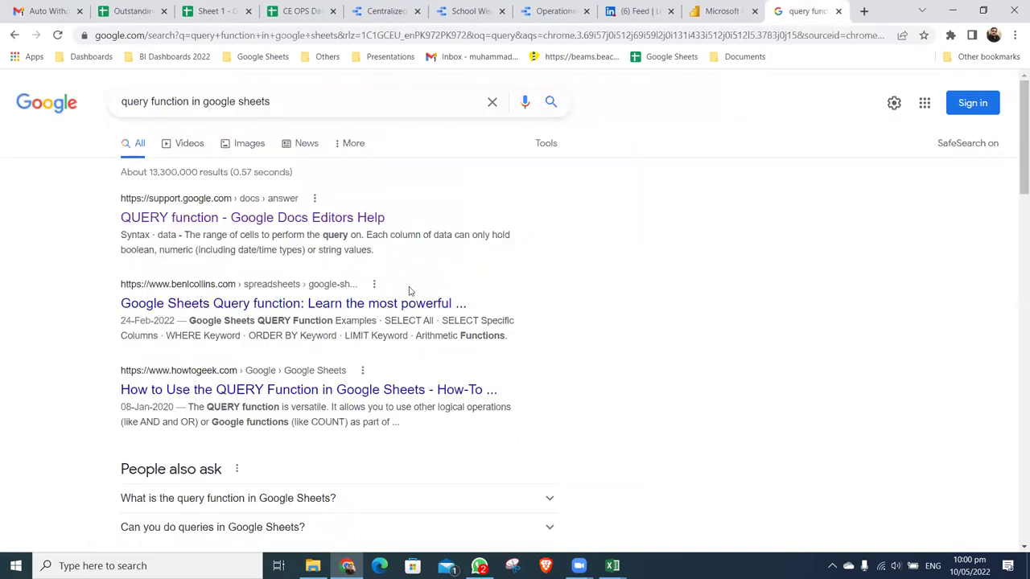
Open the How-To Geek QUERY article from the results in a new tab
{"action": "scroll", "coordinate": [393, 276], "scroll_direction": "down", "scroll_amount": 2}
{"action": "right_click", "coordinate": [393, 276]}
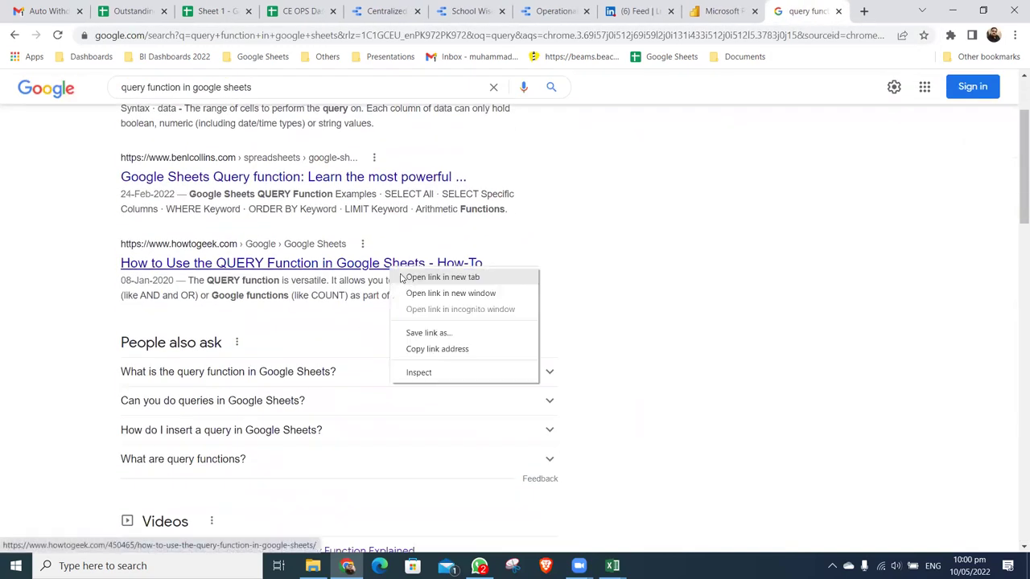
{"action": "left_click", "coordinate": [427, 277]}
{"action": "left_click", "coordinate": [809, 11]}
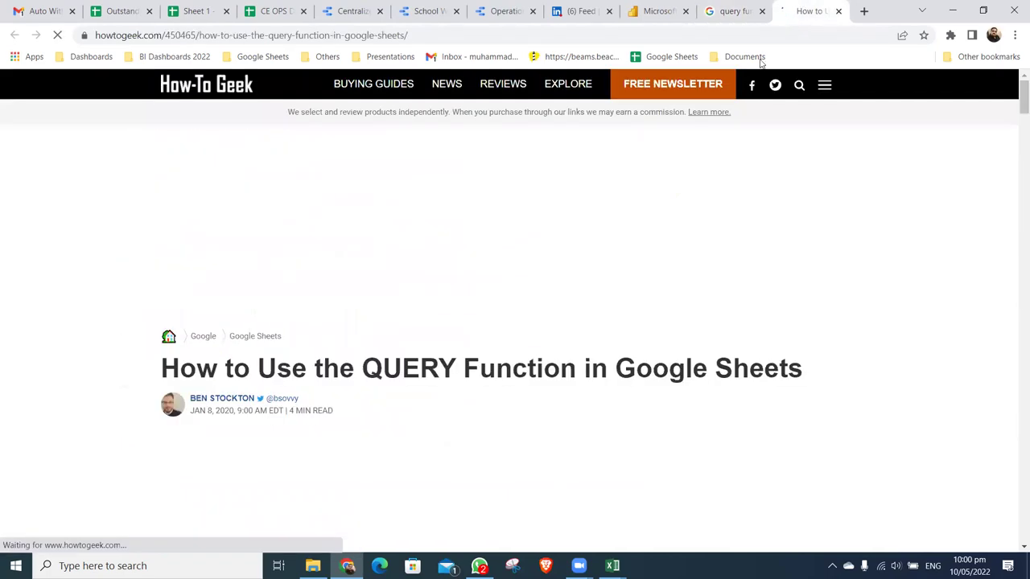
Scroll to the example formula listing employees who missed training, then go back to the spreadsheet
{"action": "scroll", "coordinate": [510, 393], "scroll_direction": "down", "scroll_amount": 5}
{"action": "scroll", "coordinate": [511, 393], "scroll_direction": "down", "scroll_amount": 5}
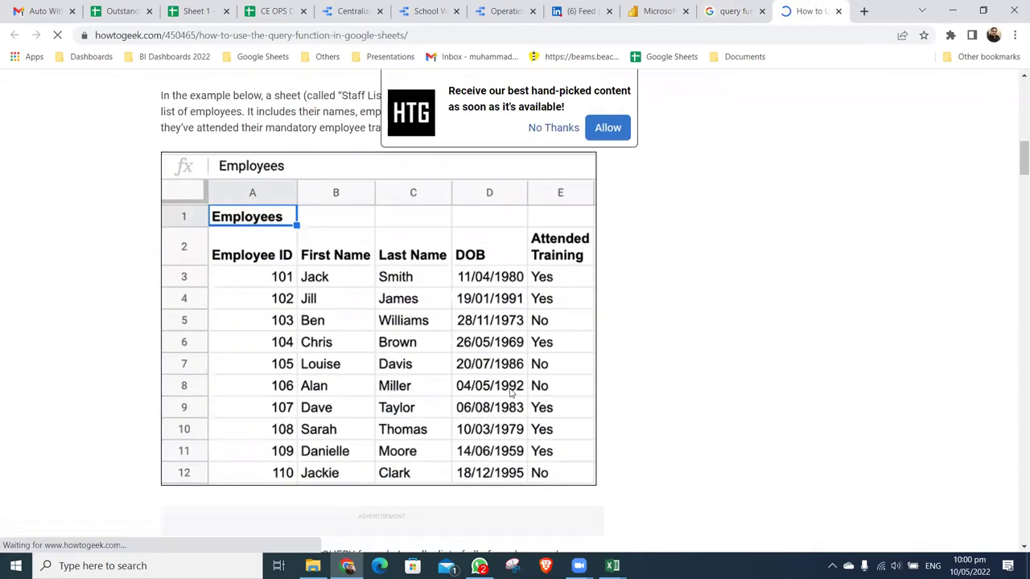
{"action": "scroll", "coordinate": [510, 393], "scroll_direction": "down", "scroll_amount": 5}
{"action": "scroll", "coordinate": [511, 393], "scroll_direction": "down", "scroll_amount": 3}
{"action": "scroll", "coordinate": [511, 393], "scroll_direction": "down", "scroll_amount": 2}
{"action": "scroll", "coordinate": [510, 392], "scroll_direction": "down", "scroll_amount": 5}
{"action": "scroll", "coordinate": [510, 393], "scroll_direction": "up", "scroll_amount": 3}
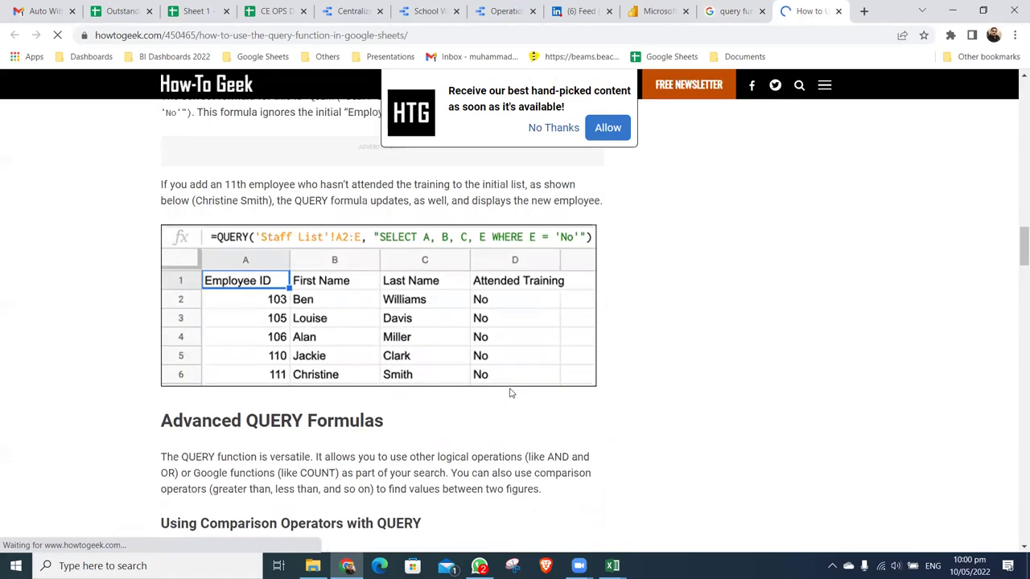
{"action": "scroll", "coordinate": [511, 393], "scroll_direction": "up", "scroll_amount": 2}
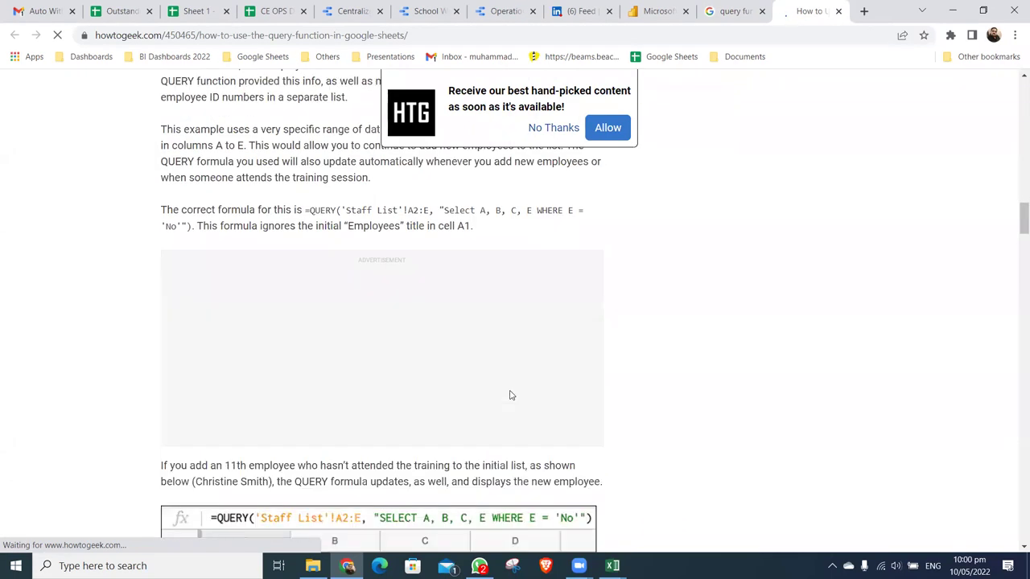
{"action": "scroll", "coordinate": [510, 395], "scroll_direction": "down", "scroll_amount": 3}
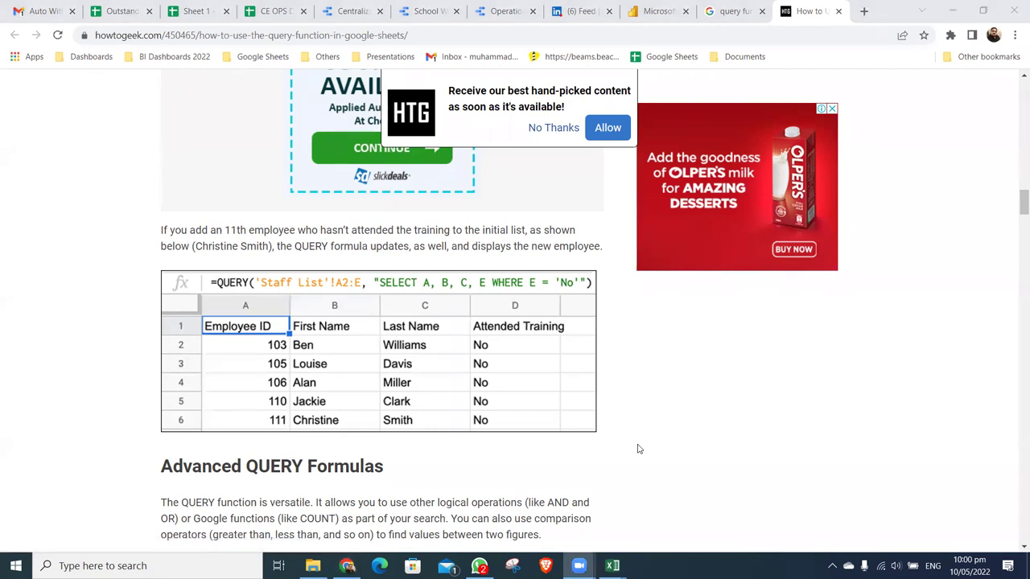
{"action": "left_click", "coordinate": [203, 13]}
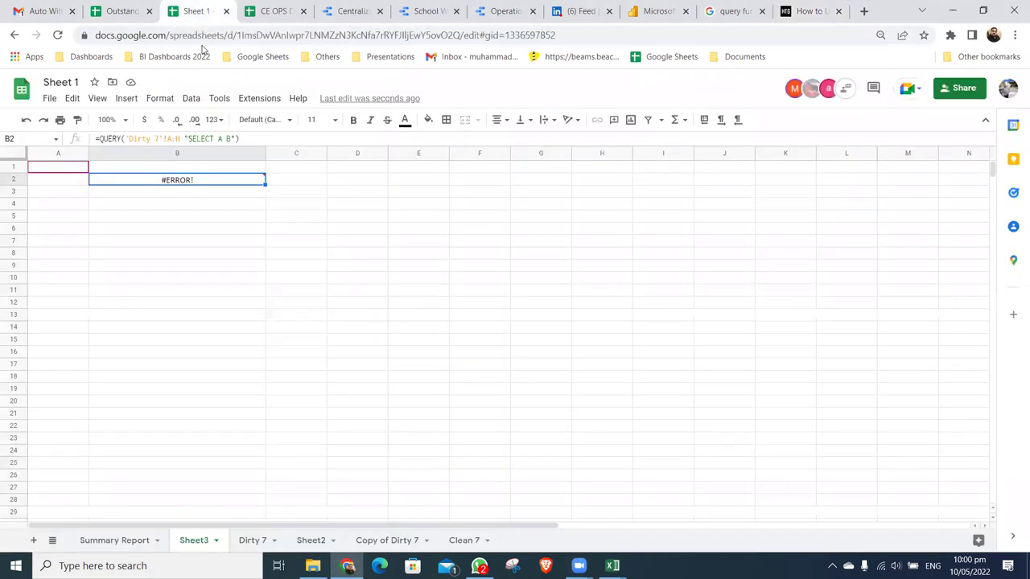
Add a comma so B2's QUERY reads SELECT A, D, and recheck the #ERROR! result
{"action": "left_click", "coordinate": [224, 139]}
{"action": "type", "text": ","}
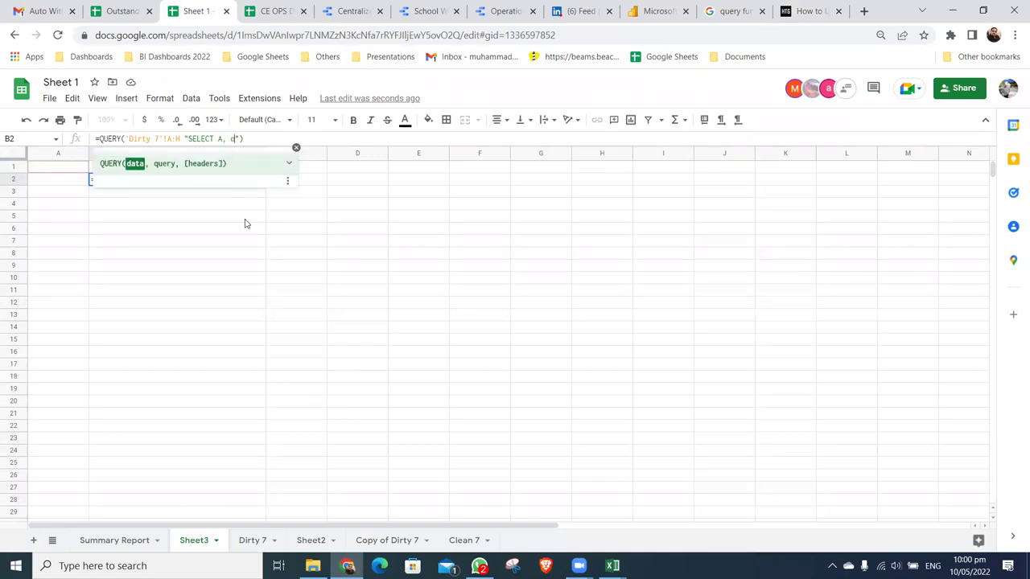
{"action": "key", "text": "Return"}
{"action": "key", "text": "Up"}
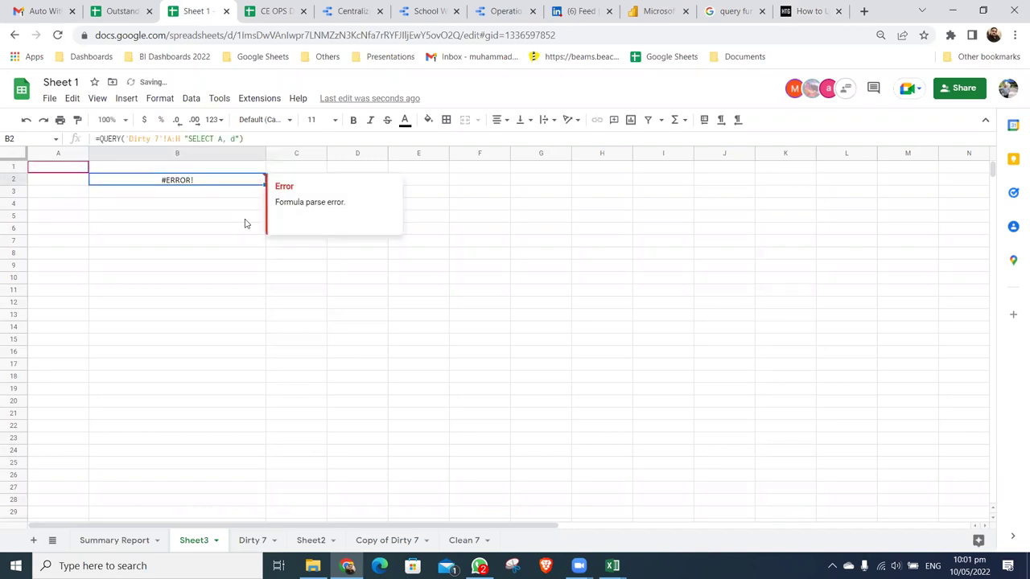
{"action": "left_click", "coordinate": [236, 139]}
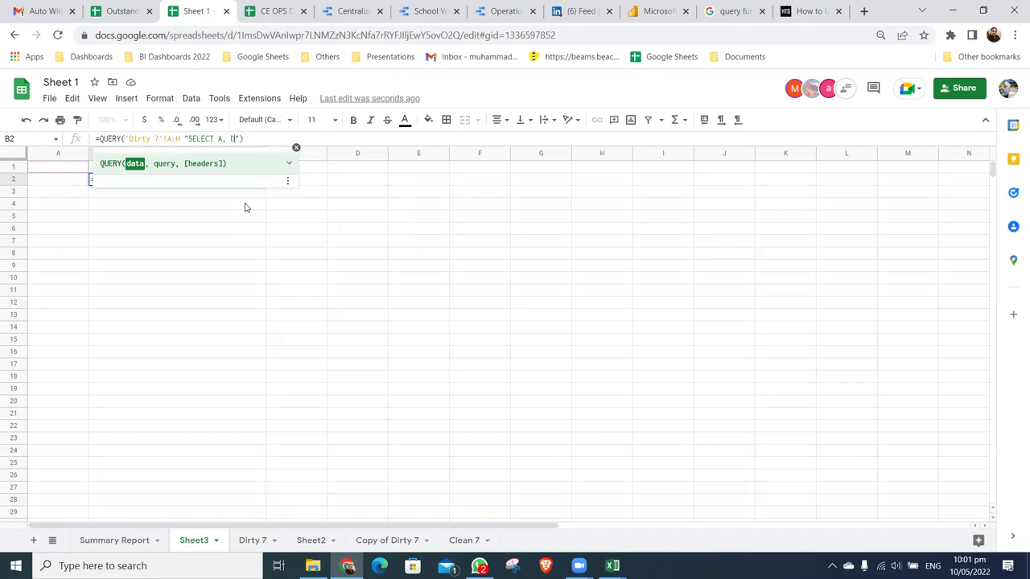
{"action": "key", "text": "Escape"}
{"action": "mouse_move", "coordinate": [237, 182]}
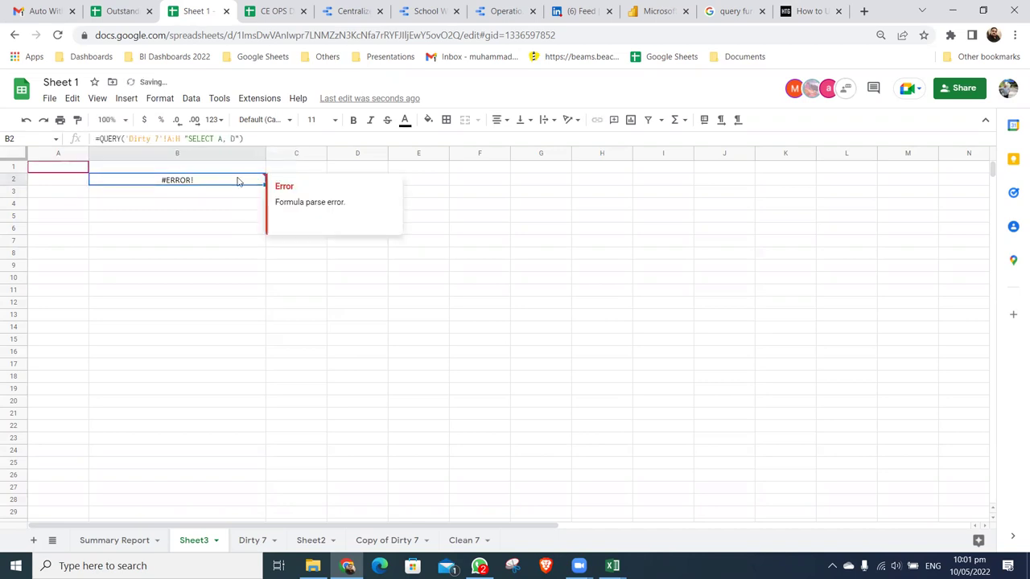
{"action": "left_click", "coordinate": [229, 139]}
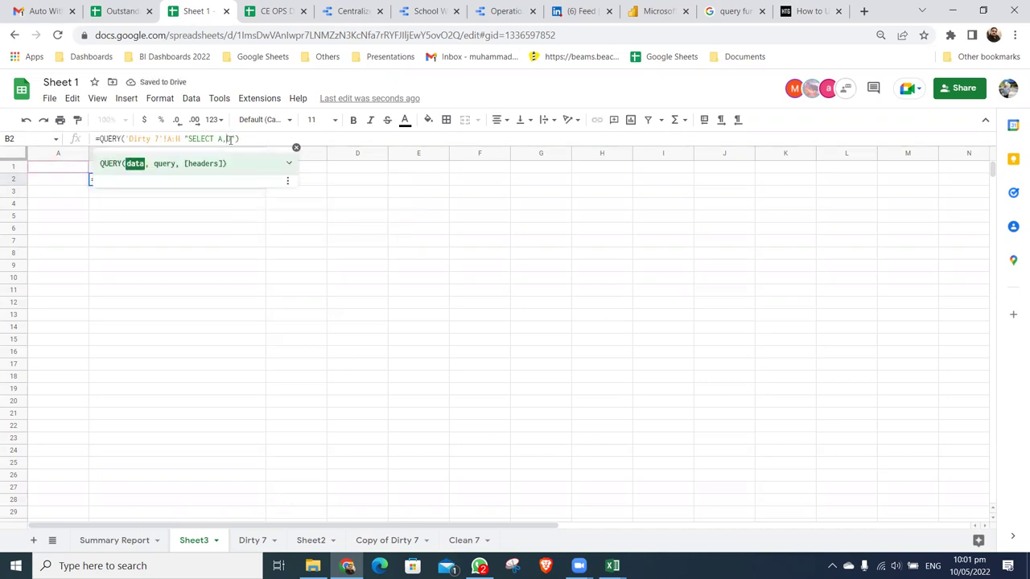
{"action": "key", "text": "Return"}
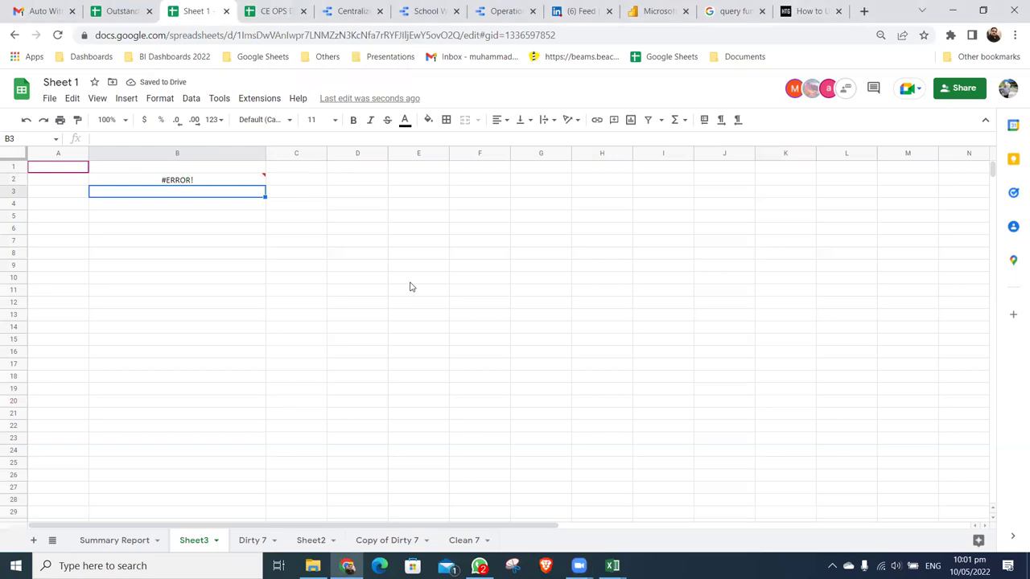
{"action": "left_click", "coordinate": [135, 12]}
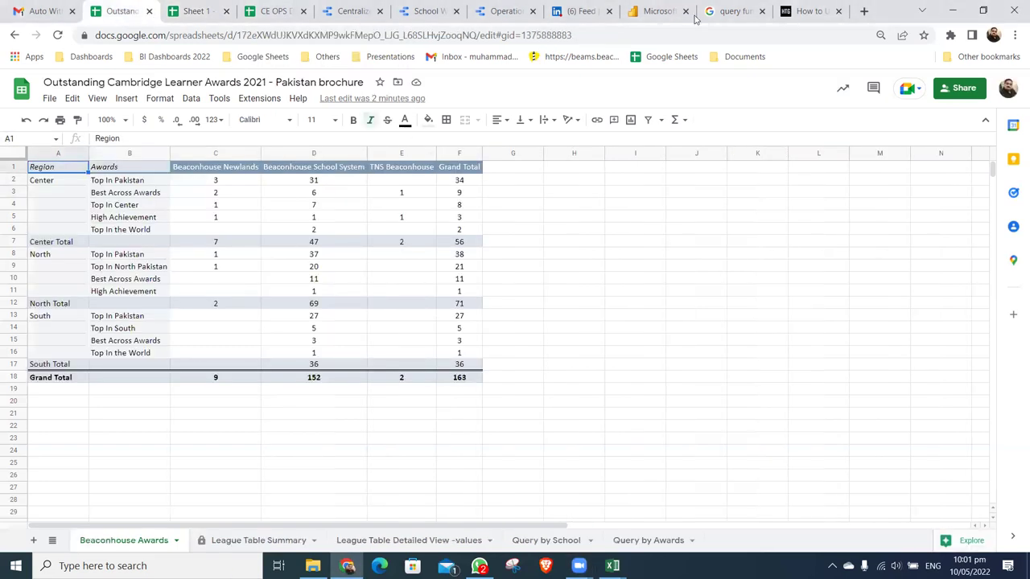
{"action": "left_click", "coordinate": [809, 11]}
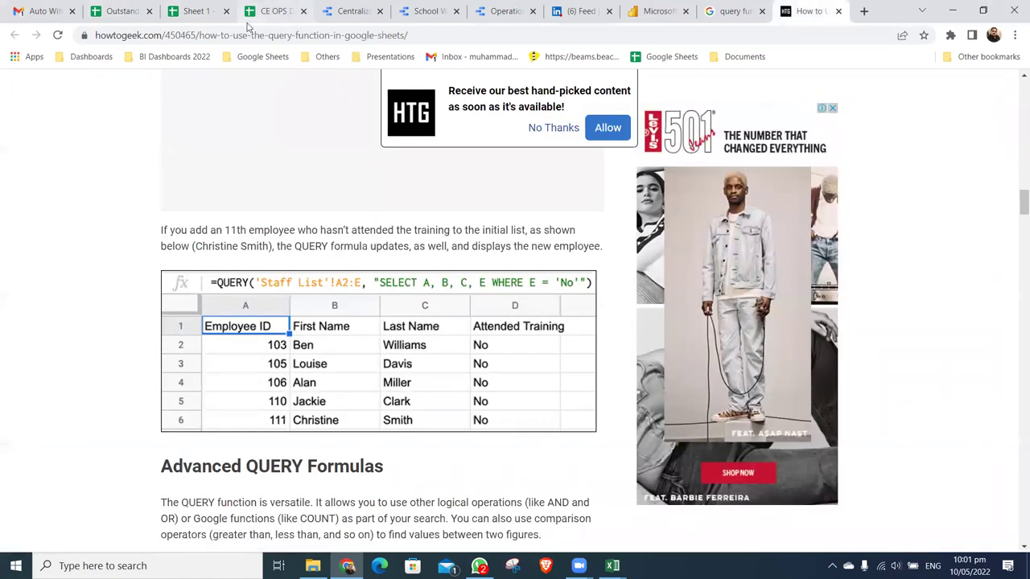
{"action": "left_click", "coordinate": [201, 11]}
{"action": "left_click", "coordinate": [228, 174]}
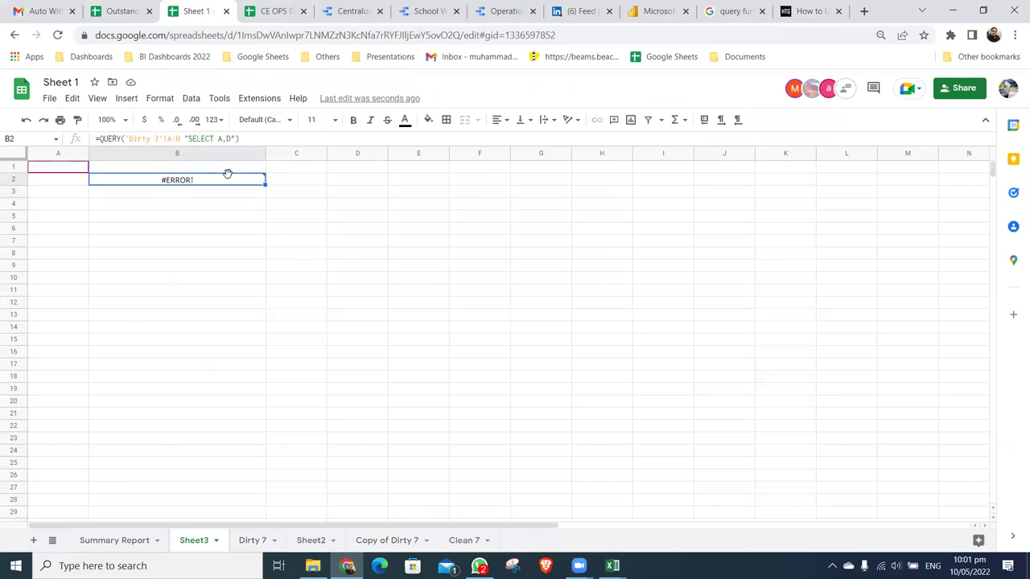
{"action": "left_click", "coordinate": [250, 541]}
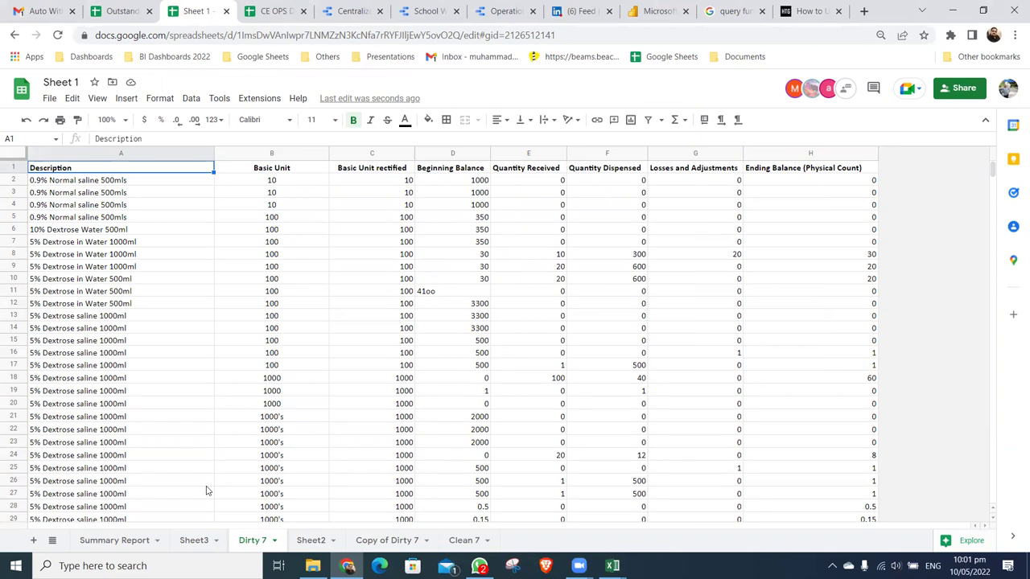
{"action": "left_click", "coordinate": [194, 540]}
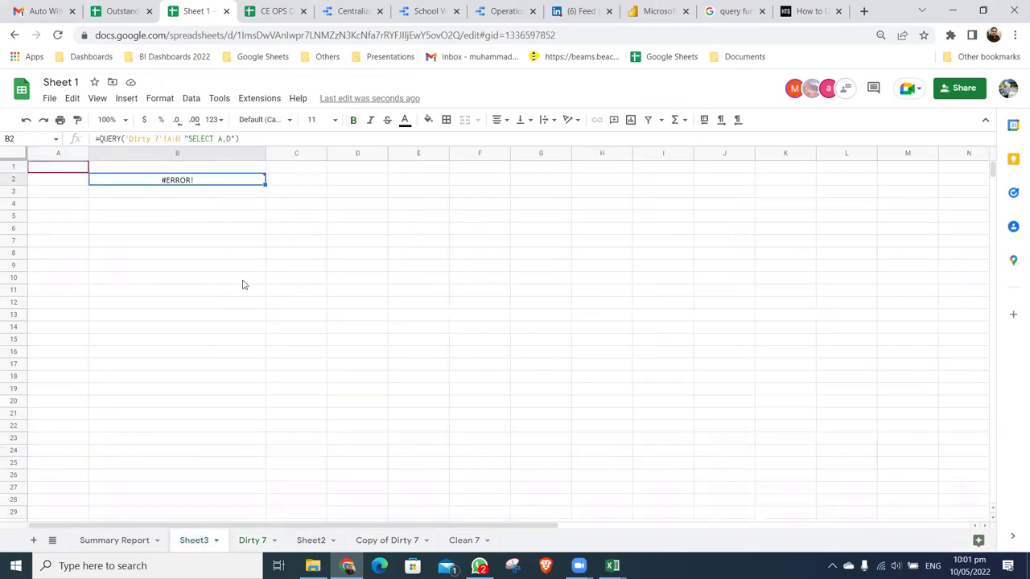
{"action": "left_click", "coordinate": [237, 138]}
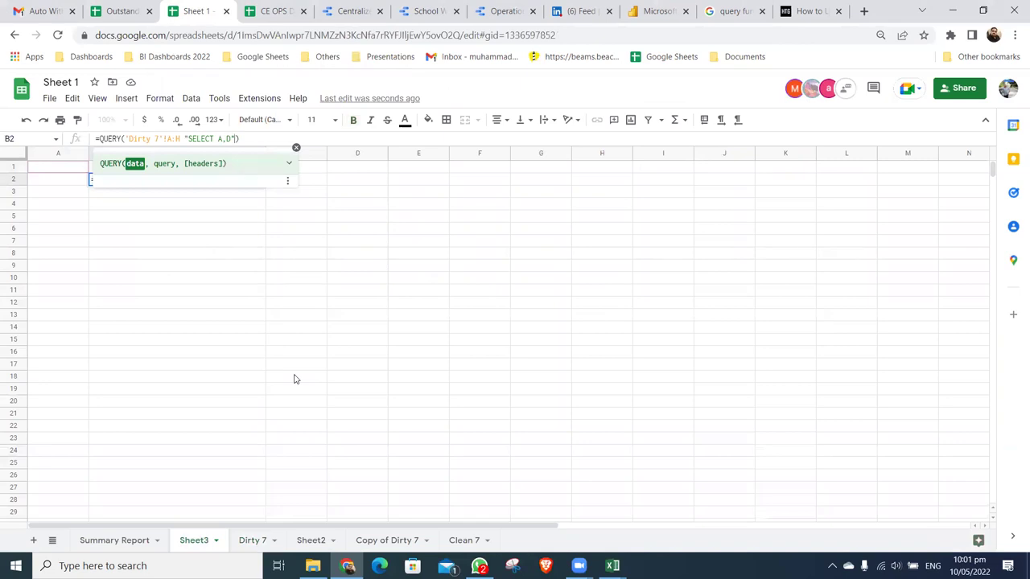
Append WHERE D=1000" to B2's QUERY and compare it with the How-To Geek example
{"action": "type", "text": "WHERE "}
{"action": "type", "text": "D=1000\""}
{"action": "key", "text": "Return"}
{"action": "key", "text": "Up"}
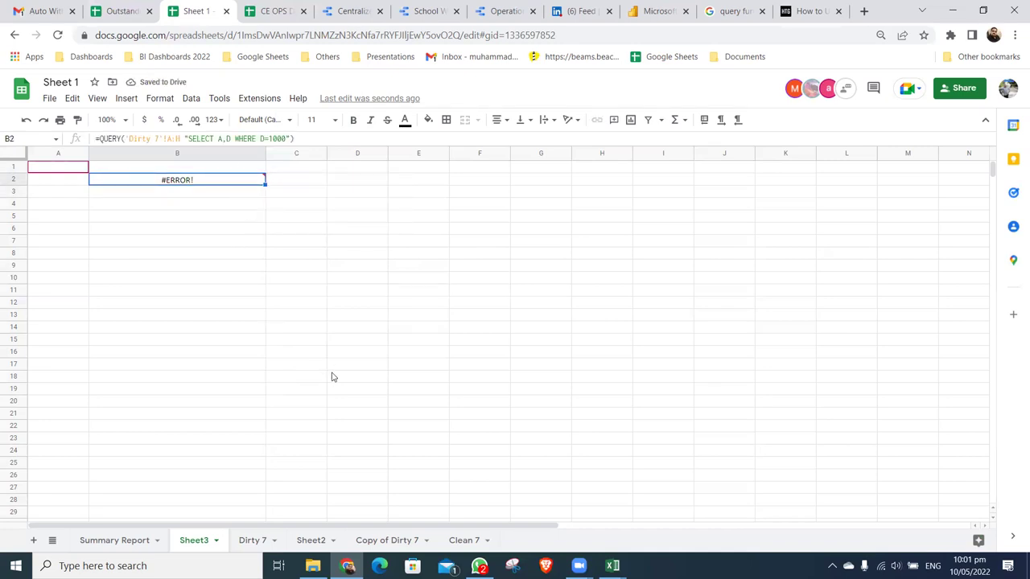
{"action": "left_click", "coordinate": [801, 14]}
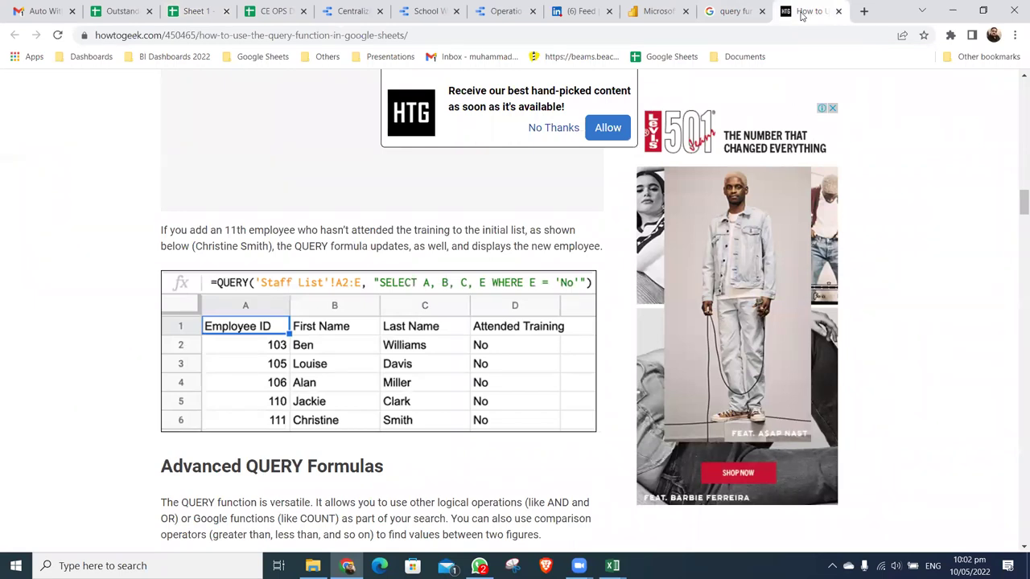
{"action": "left_click", "coordinate": [196, 11]}
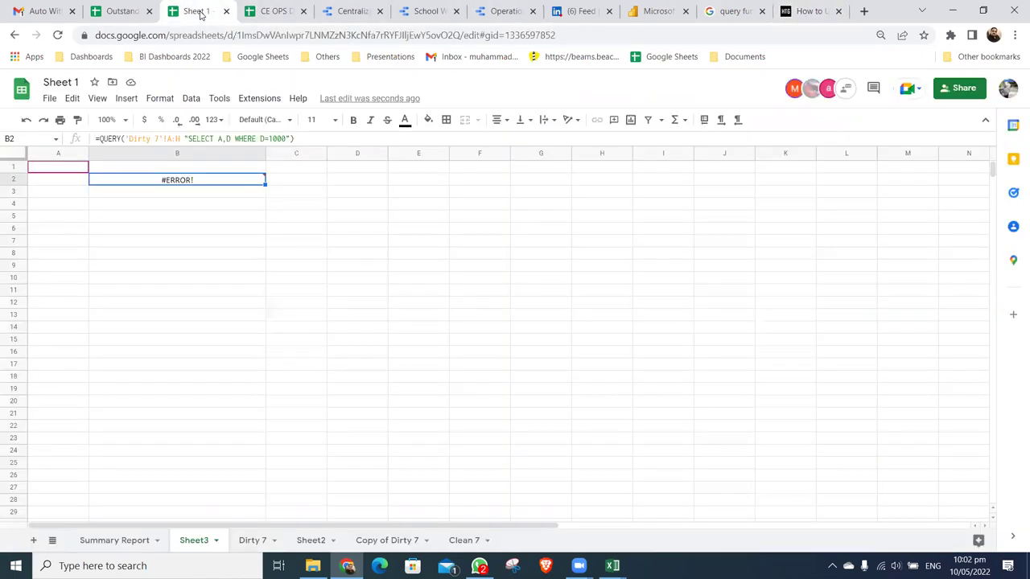
Fix the quotes and add the missing comma after 'Dirty 7'!A:H so the QUERY works
{"action": "left_click", "coordinate": [288, 139]}
{"action": "type", "text": "'"}
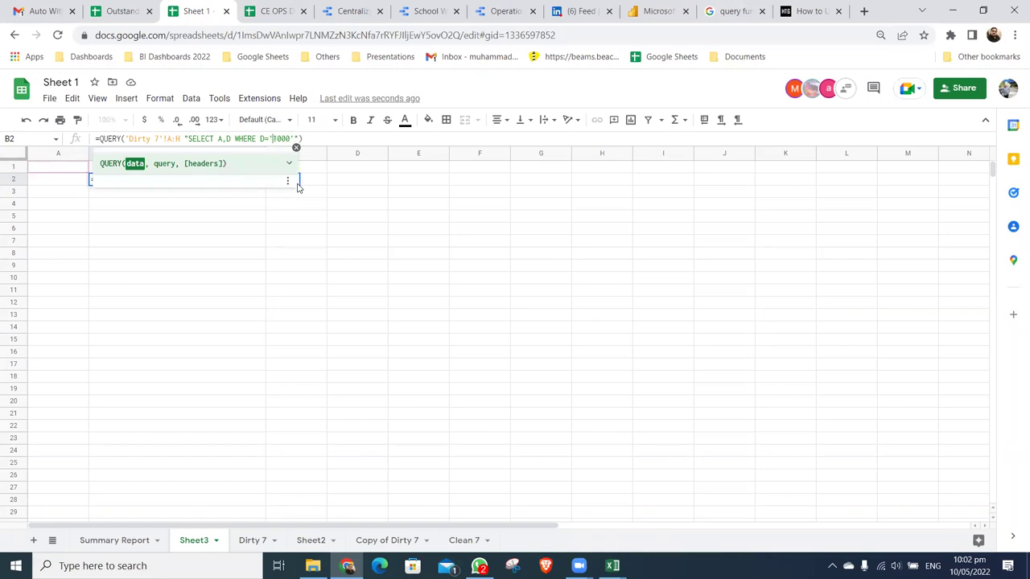
{"action": "key", "text": "Return"}
{"action": "key", "text": "Up"}
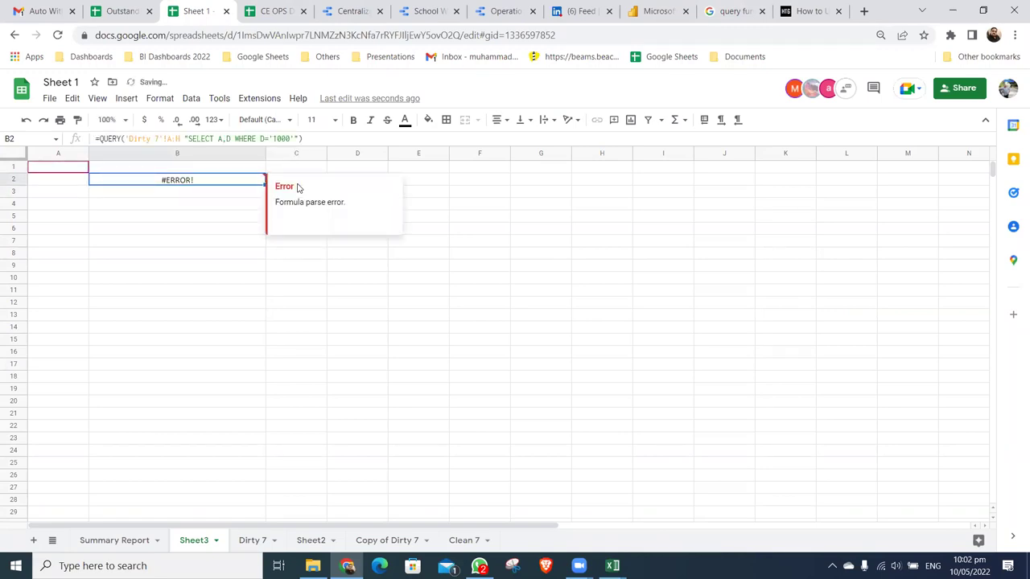
{"action": "left_click", "coordinate": [274, 139]}
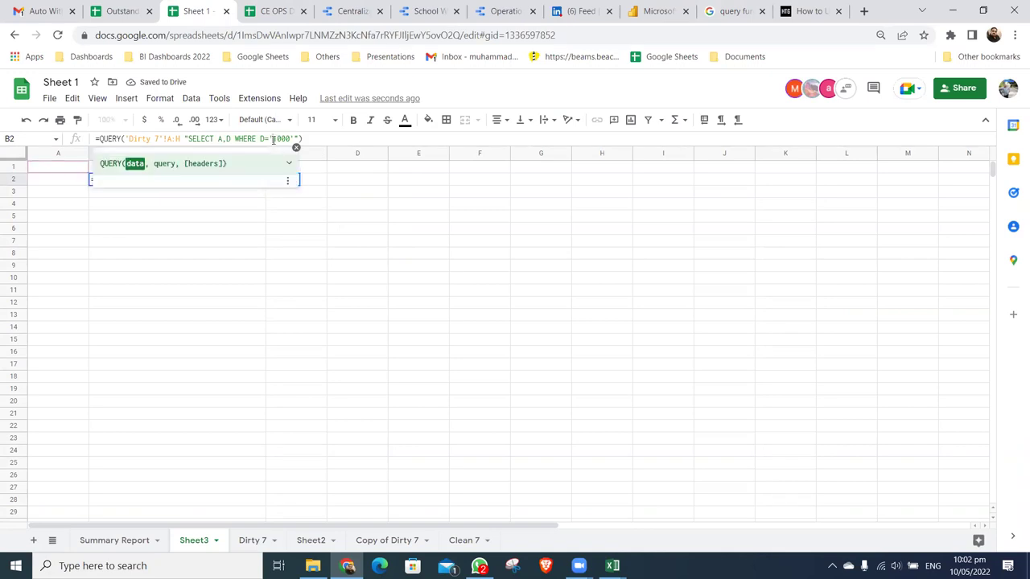
{"action": "type", "text": "\""}
{"action": "left_click", "coordinate": [183, 139]}
{"action": "type", "text": ","}
{"action": "key", "text": "Return"}
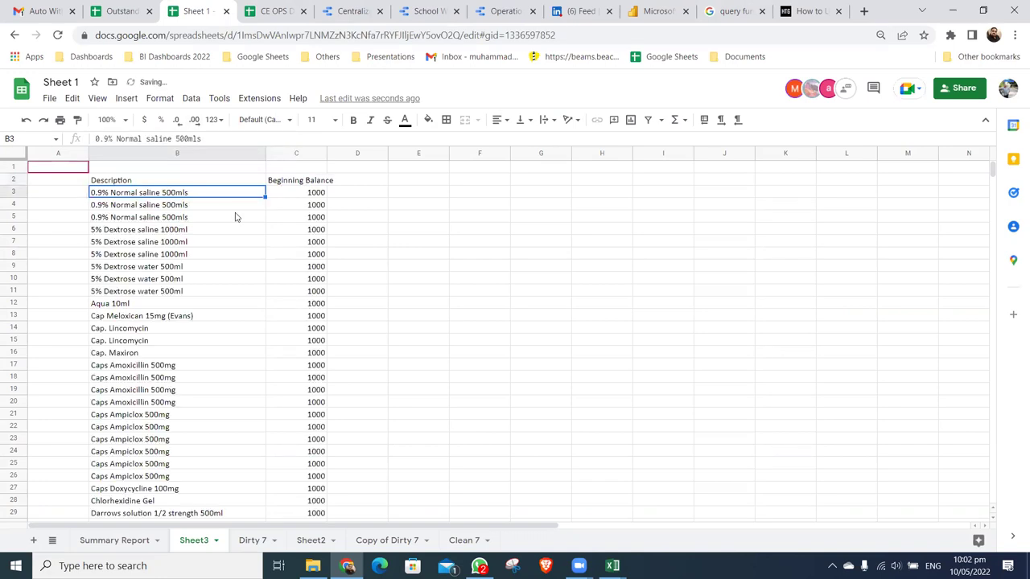
{"action": "key", "text": "Up"}
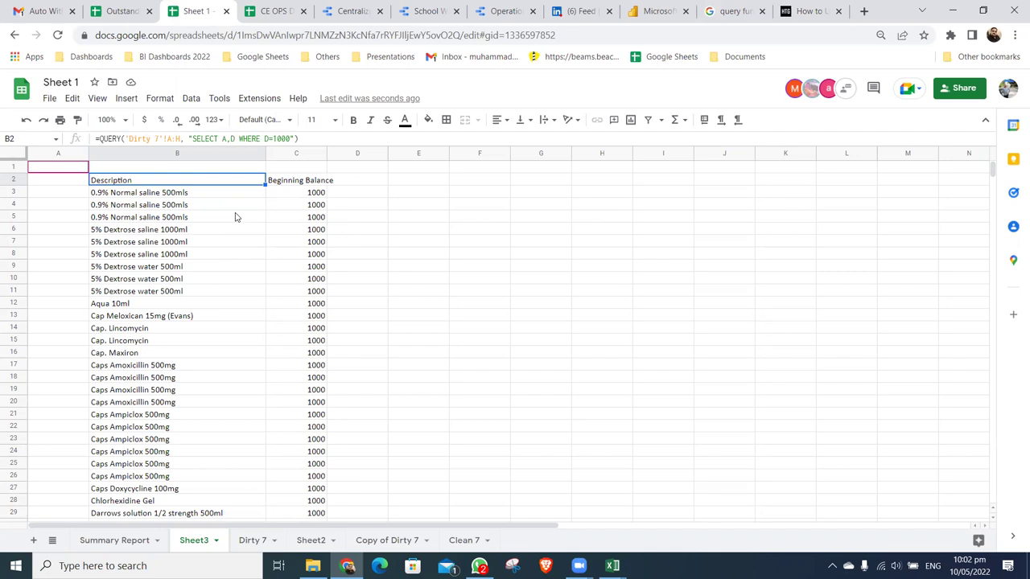
Select the query results B2:C57 and apply a filter for everyone
{"action": "key", "text": "Down"}
{"action": "key", "text": "Up"}
{"action": "key", "text": "Right"}
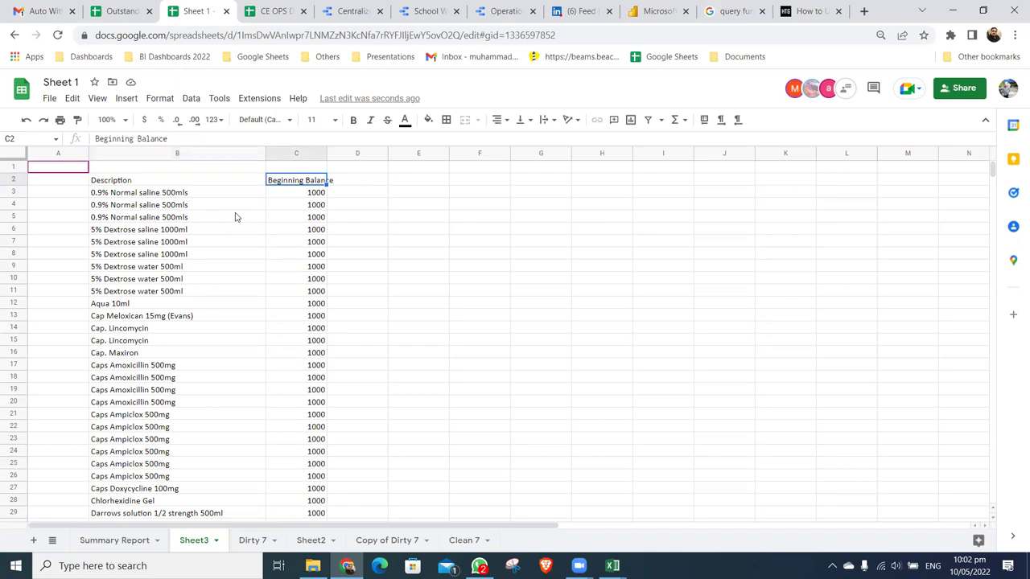
{"action": "key", "text": "Left"}
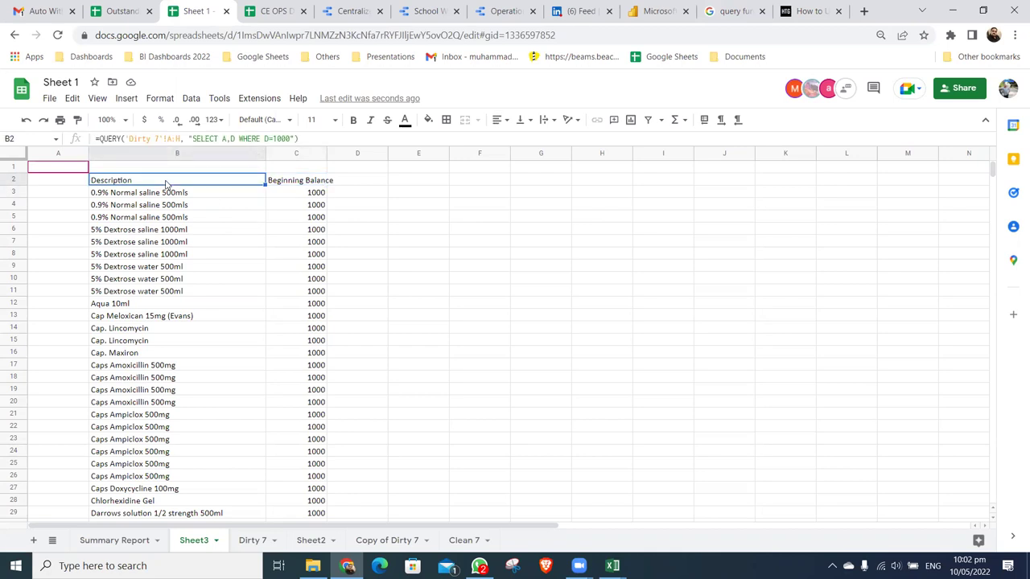
{"action": "key", "text": "shift+Right"}
{"action": "key", "text": "ctrl+shift+Down"}
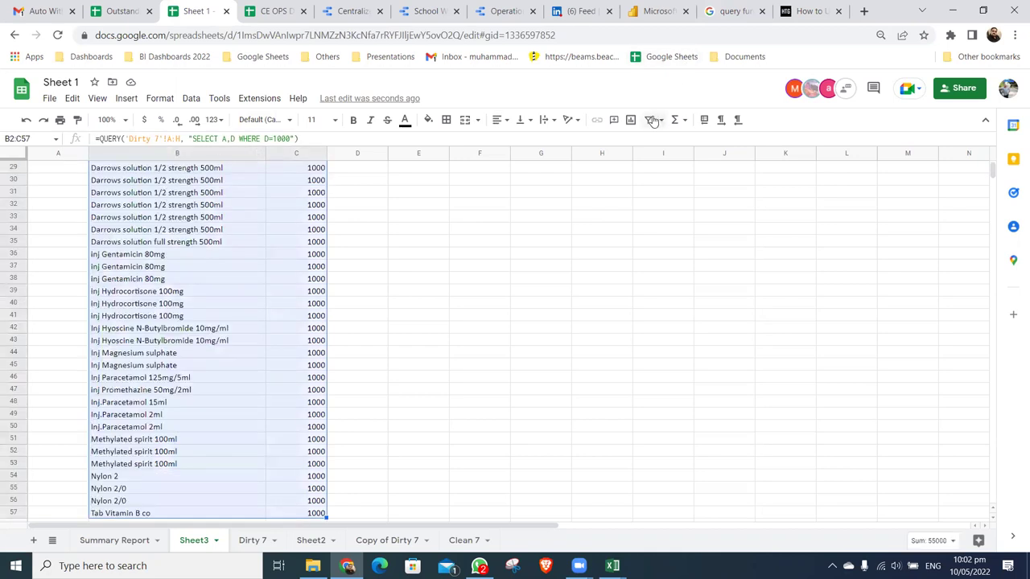
{"action": "left_click", "coordinate": [652, 119]}
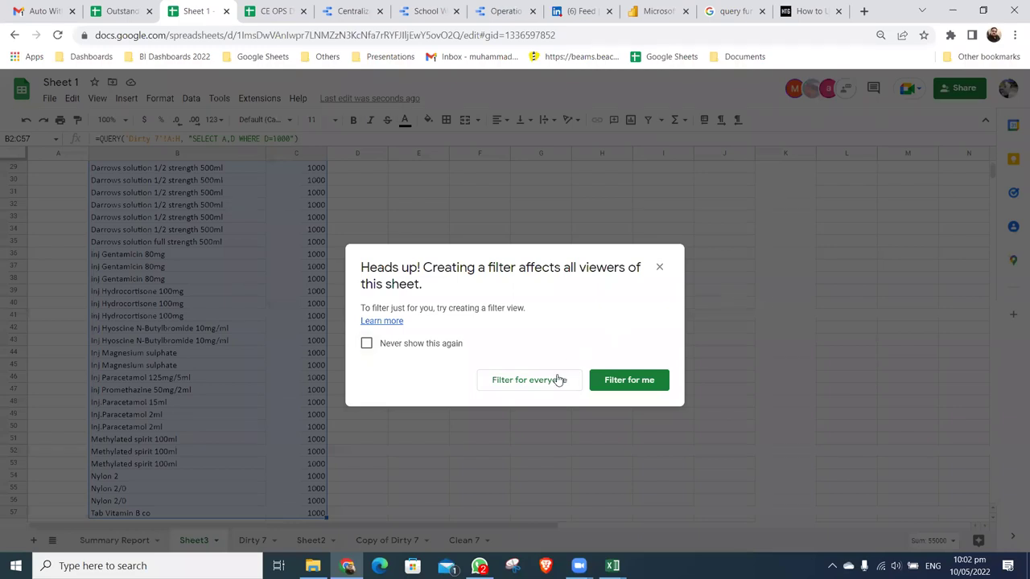
{"action": "left_click", "coordinate": [558, 380]}
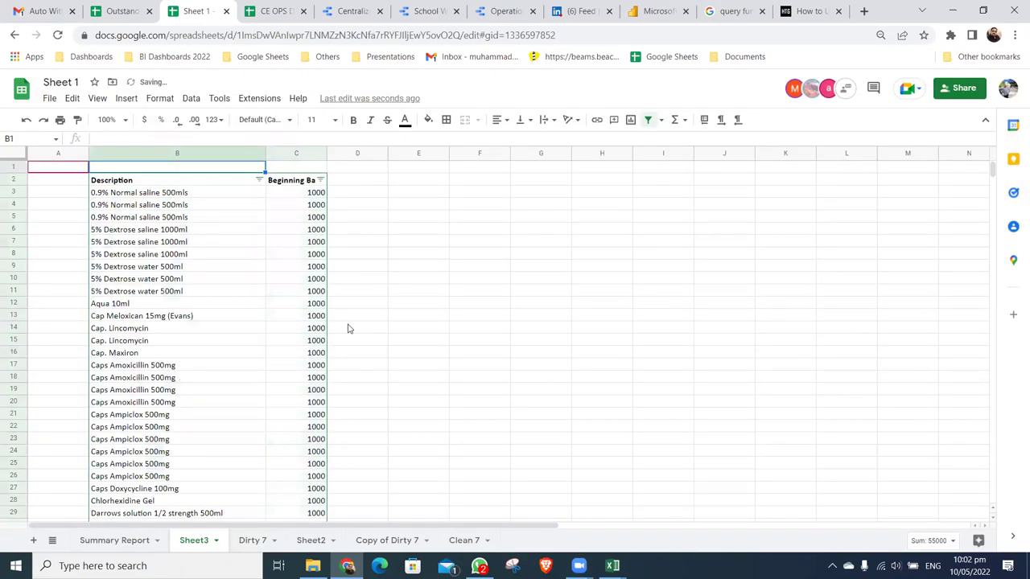
{"action": "key", "text": "Right"}
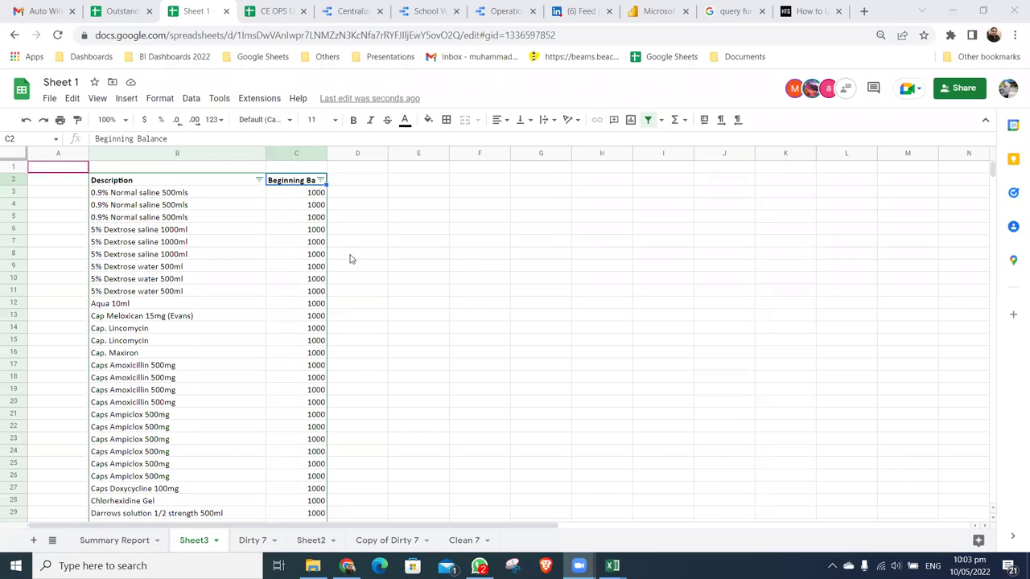
Widen column C to fit Beginning Balance and check its filter options
{"action": "double_click", "coordinate": [326, 152]}
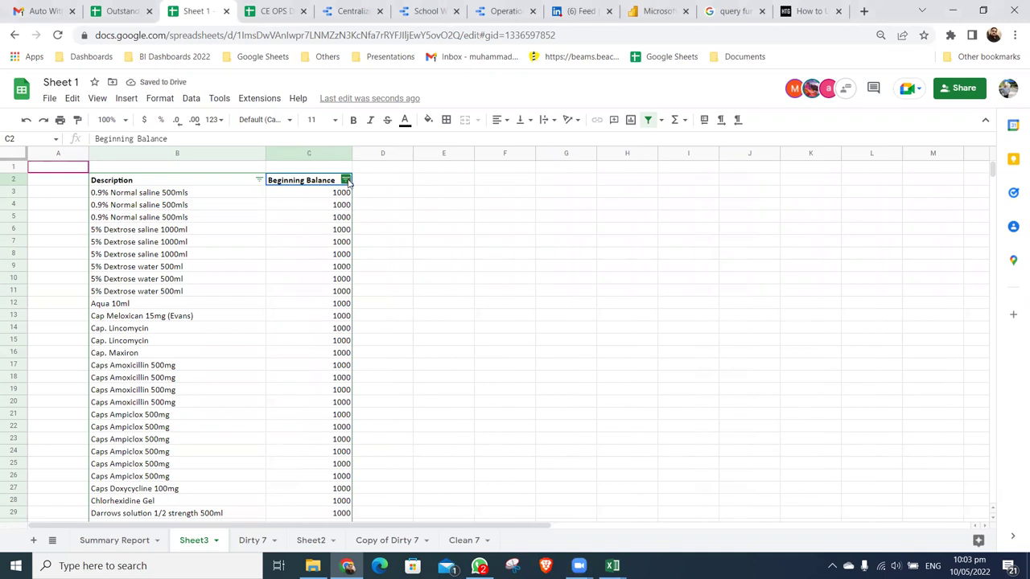
{"action": "left_click", "coordinate": [346, 180]}
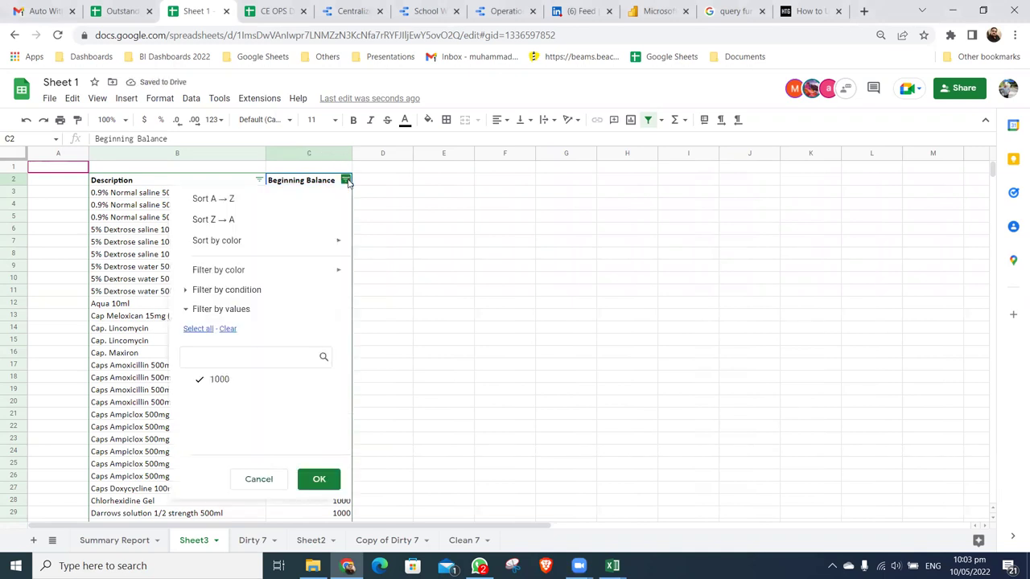
{"action": "left_click", "coordinate": [266, 489]}
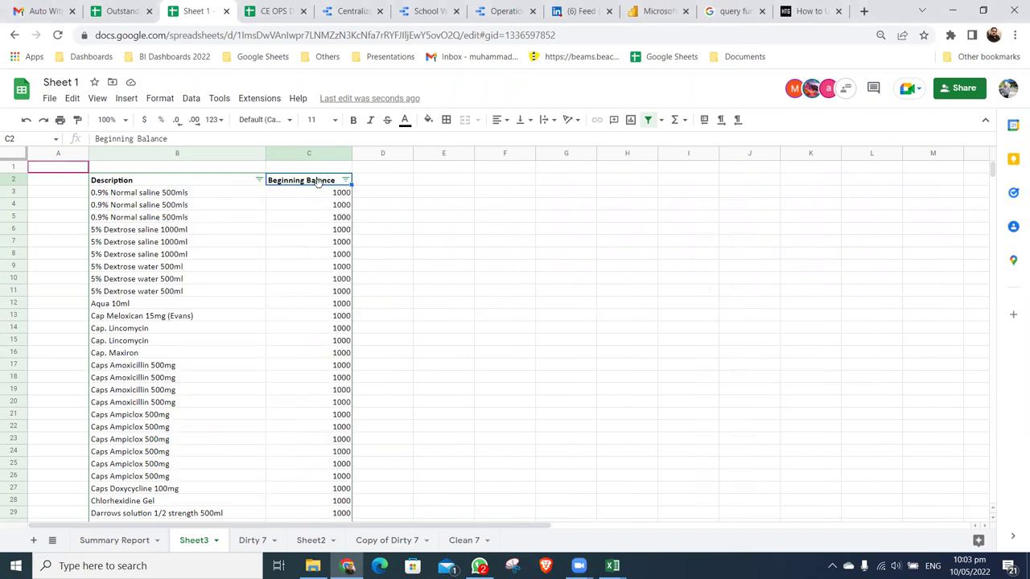
{"action": "left_click", "coordinate": [205, 182]}
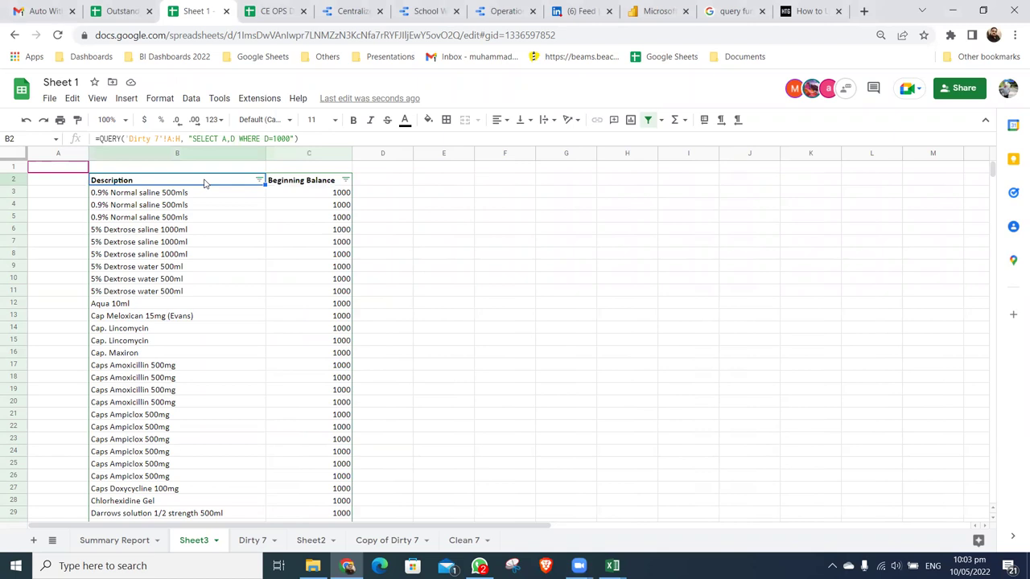
{"action": "left_click", "coordinate": [250, 540]}
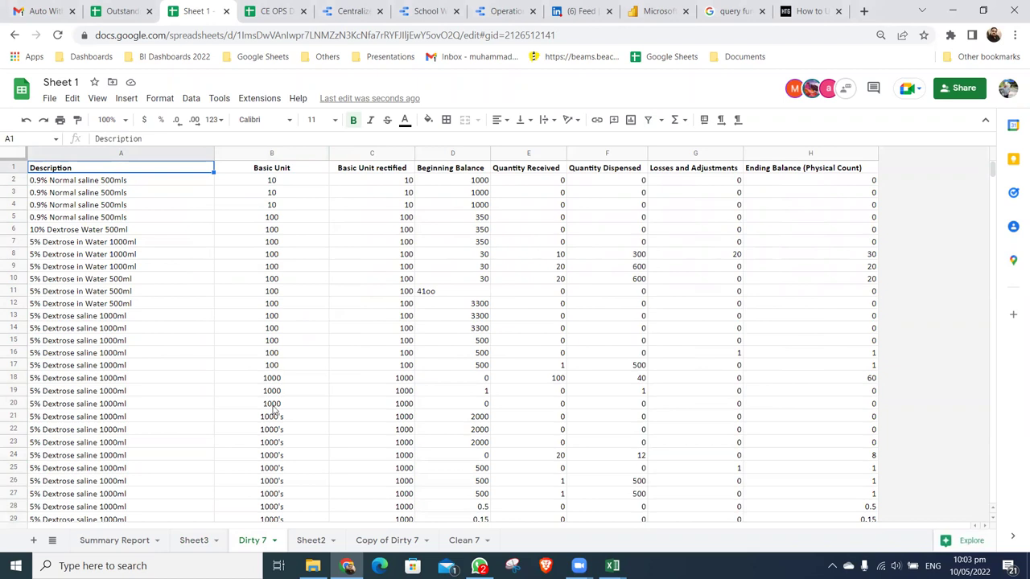
{"action": "left_click", "coordinate": [195, 544]}
Change B2's condition to WHERE D>1000 and review the filtered Beginning Balance values
{"action": "key", "text": "BackSpace"}
{"action": "type", "text": ">1000\")"}
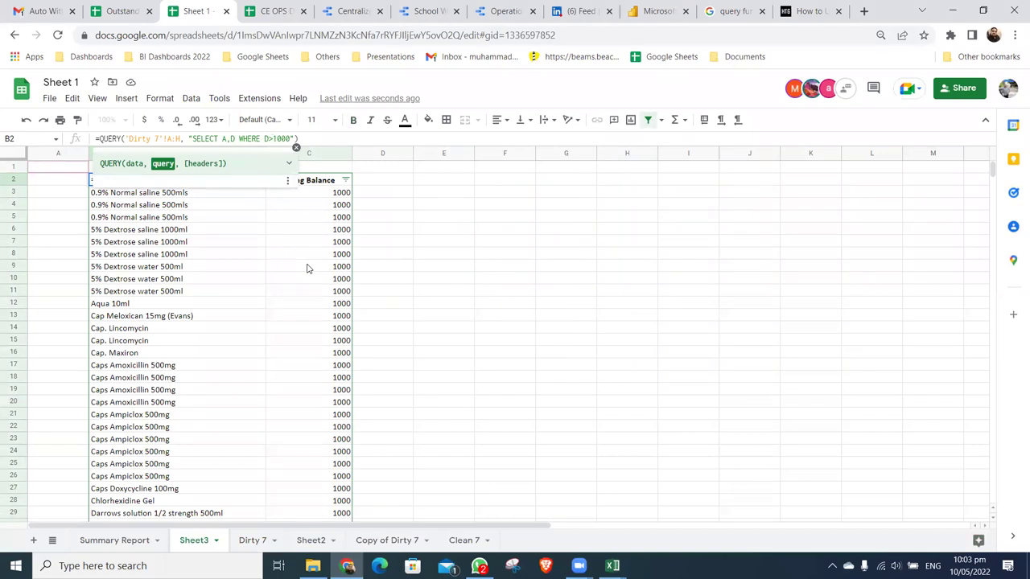
{"action": "key", "text": "Return"}
{"action": "key", "text": "Up"}
{"action": "key", "text": "Right"}
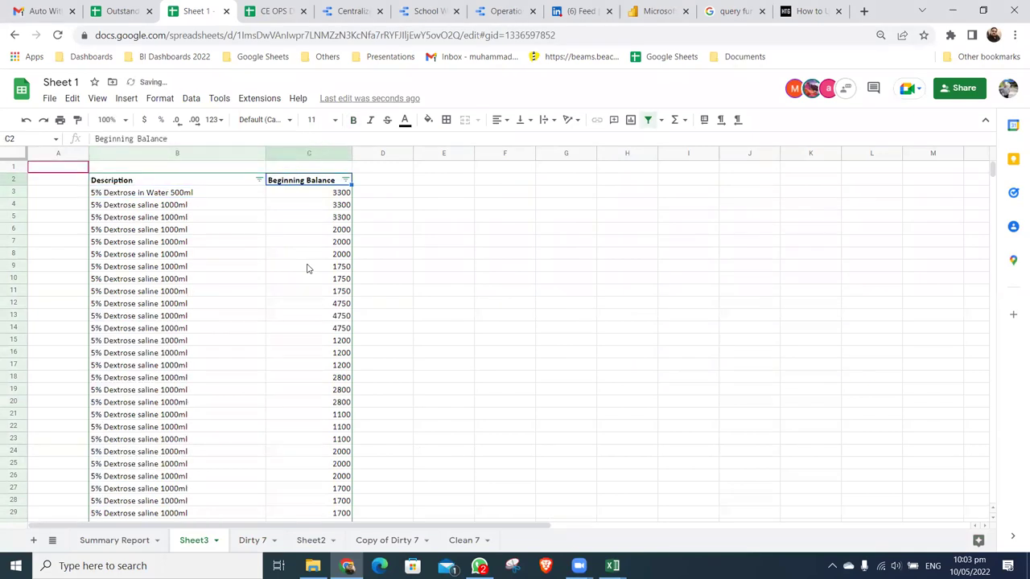
{"action": "left_click", "coordinate": [345, 180]}
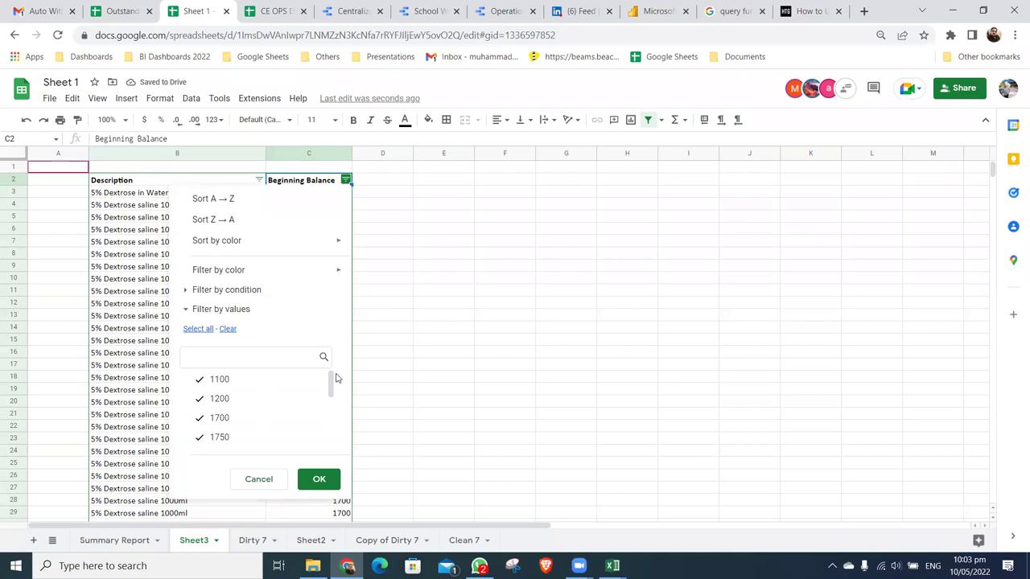
{"action": "left_click_drag", "start_coordinate": [330, 381], "coordinate": [330, 434]}
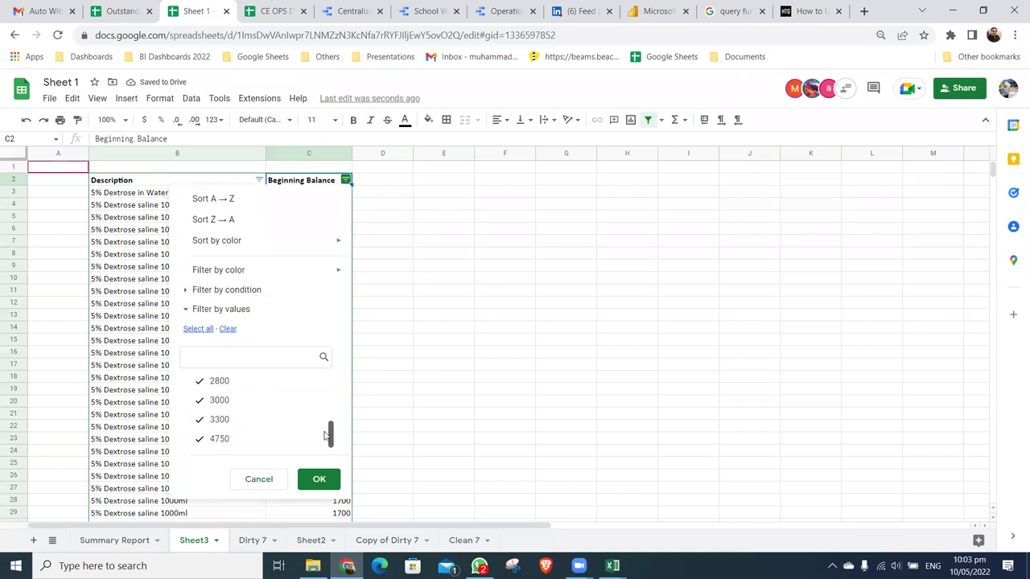
{"action": "left_click", "coordinate": [276, 481]}
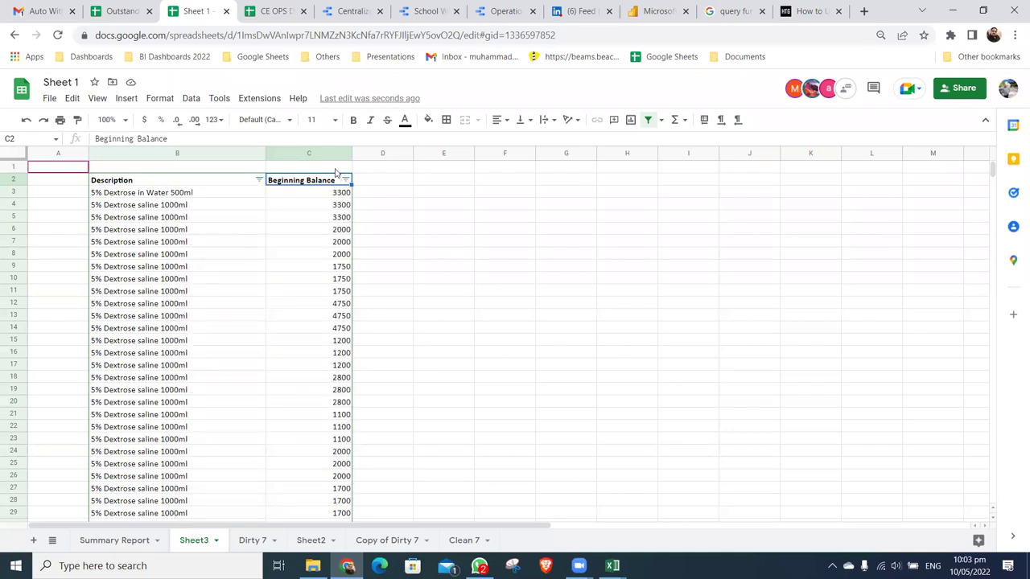
{"action": "left_click", "coordinate": [230, 182]}
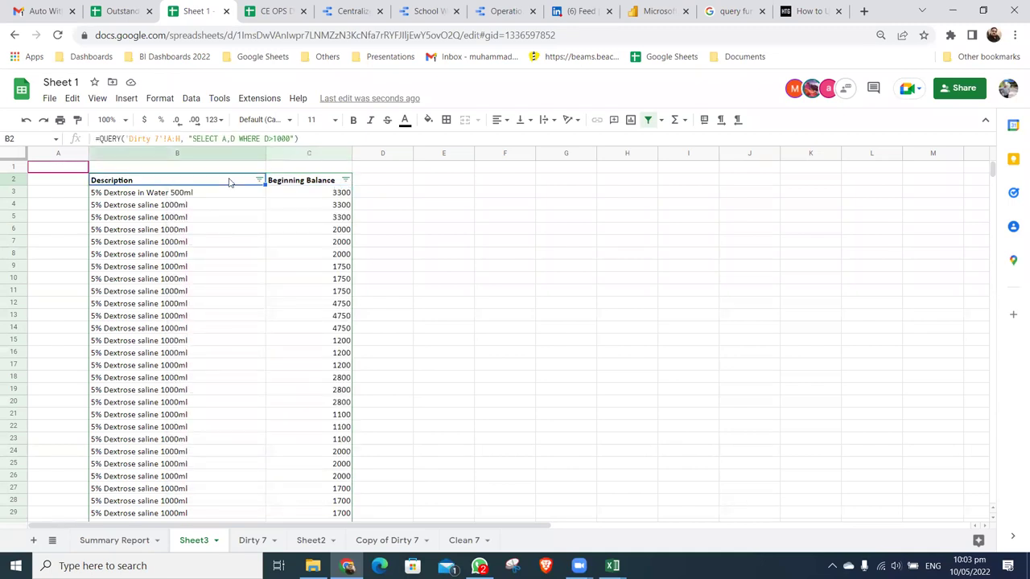
Change the QUERY condition to D>=1000 so balances of exactly 1000 are included
{"action": "left_click", "coordinate": [275, 139]}
{"action": "type", "text": "="}
{"action": "key", "text": "Return"}
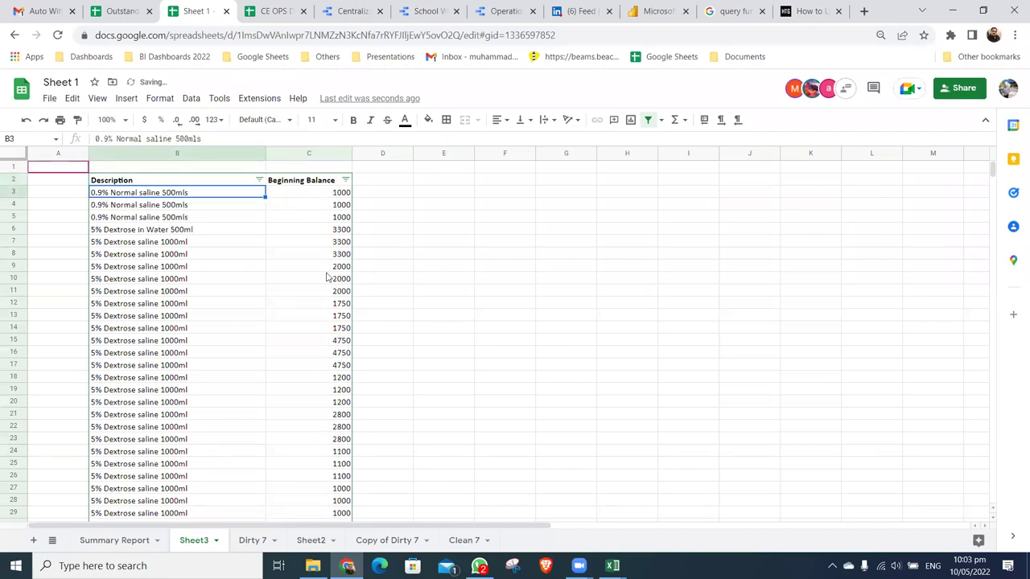
{"action": "key", "text": "Right"}
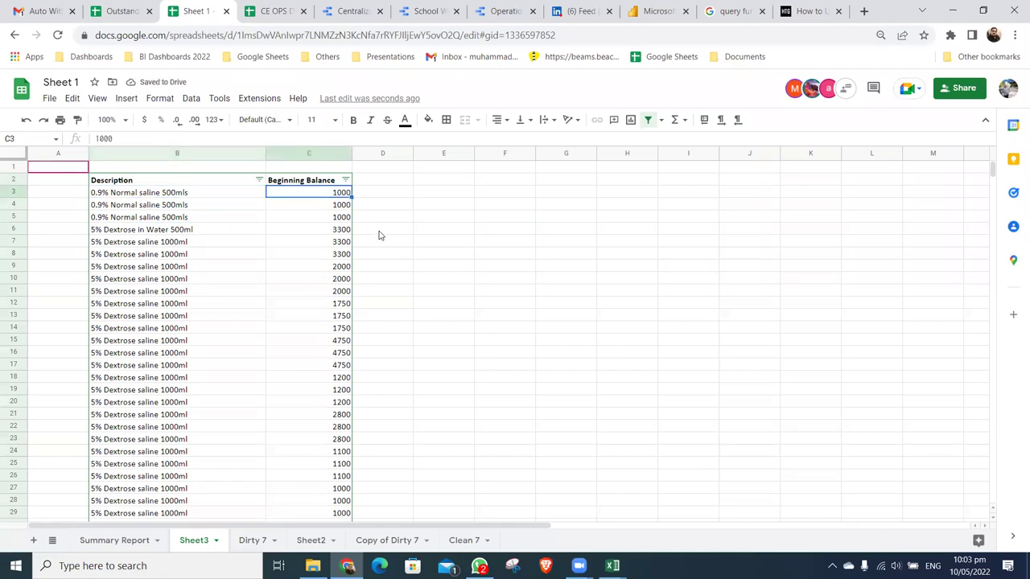
{"action": "left_click", "coordinate": [288, 184]}
{"action": "left_click", "coordinate": [248, 181]}
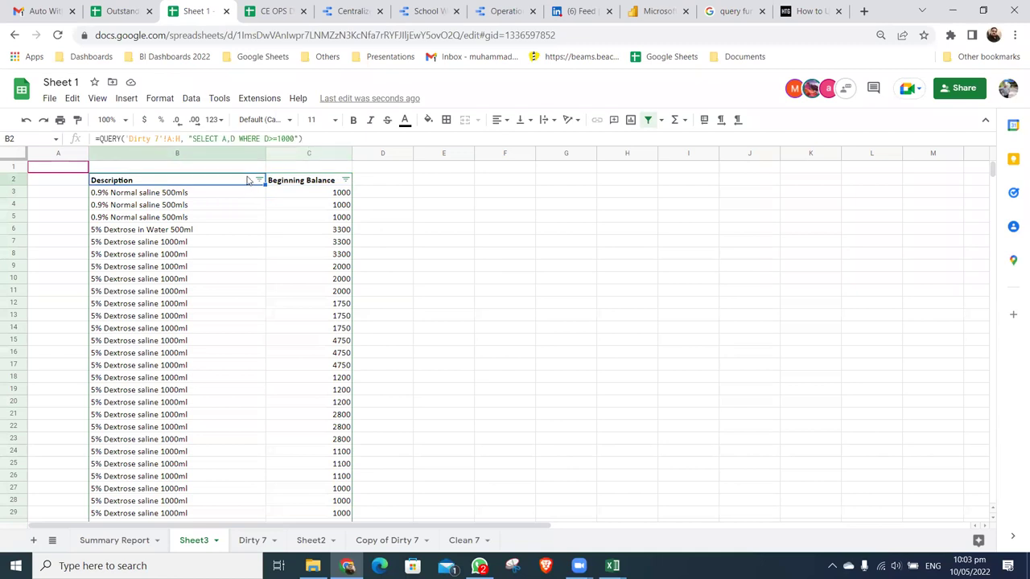
Add column C to the SELECT list, correcting lowercase c, so it reads SELECT A,C,D
{"action": "left_click", "coordinate": [236, 139]}
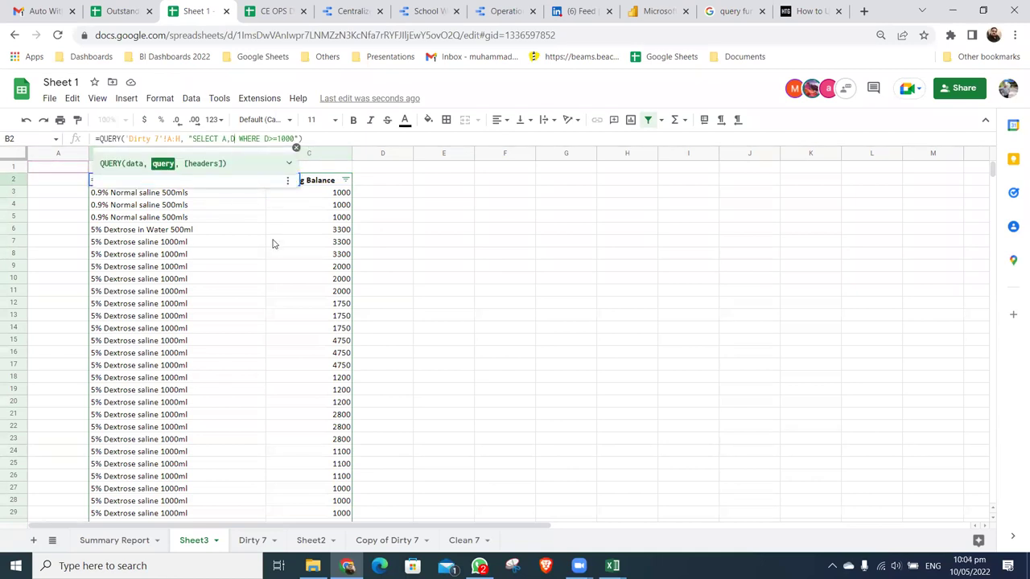
{"action": "type", "text": "B,"}
{"action": "key", "text": "Return"}
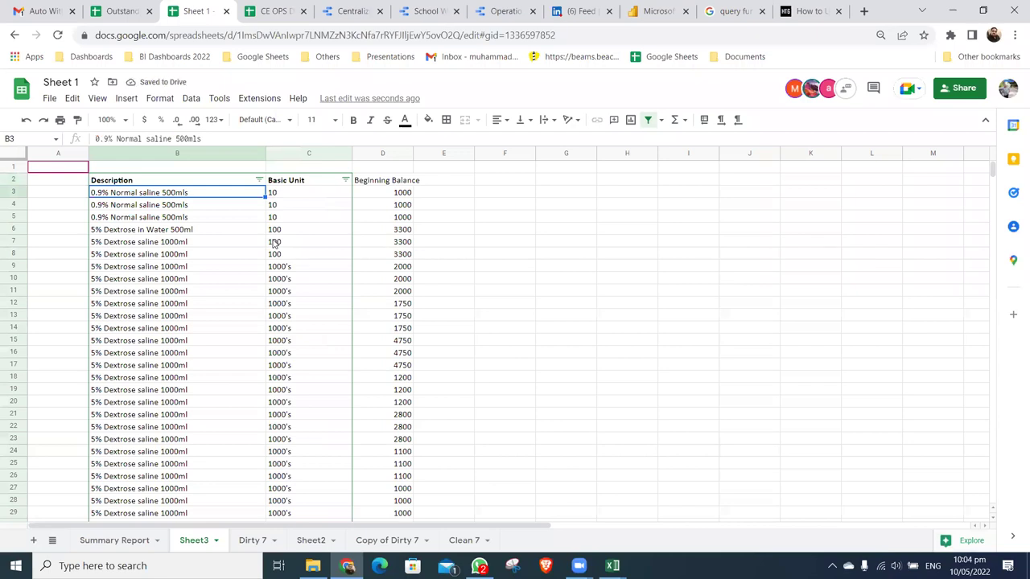
{"action": "key", "text": "Up"}
{"action": "left_click", "coordinate": [234, 139]}
{"action": "key", "text": "BackSpace"}
{"action": "key", "text": "BackSpace"}
{"action": "key", "text": "BackSpace"}
{"action": "key", "text": "Return"}
{"action": "key", "text": "Up"}
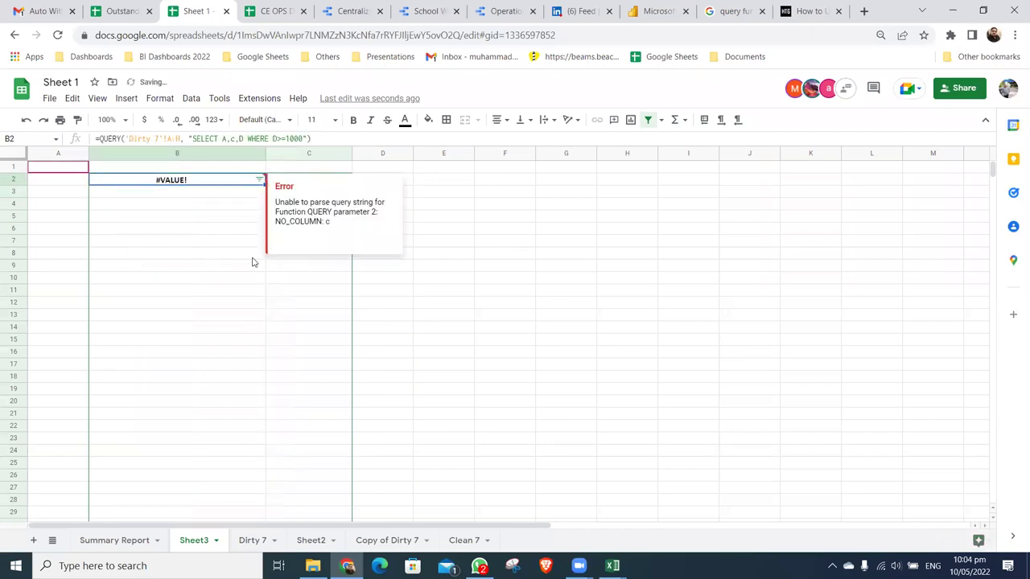
{"action": "left_click", "coordinate": [231, 139]}
{"action": "key", "text": "BackSpace"}
{"action": "type", "text": "C"}
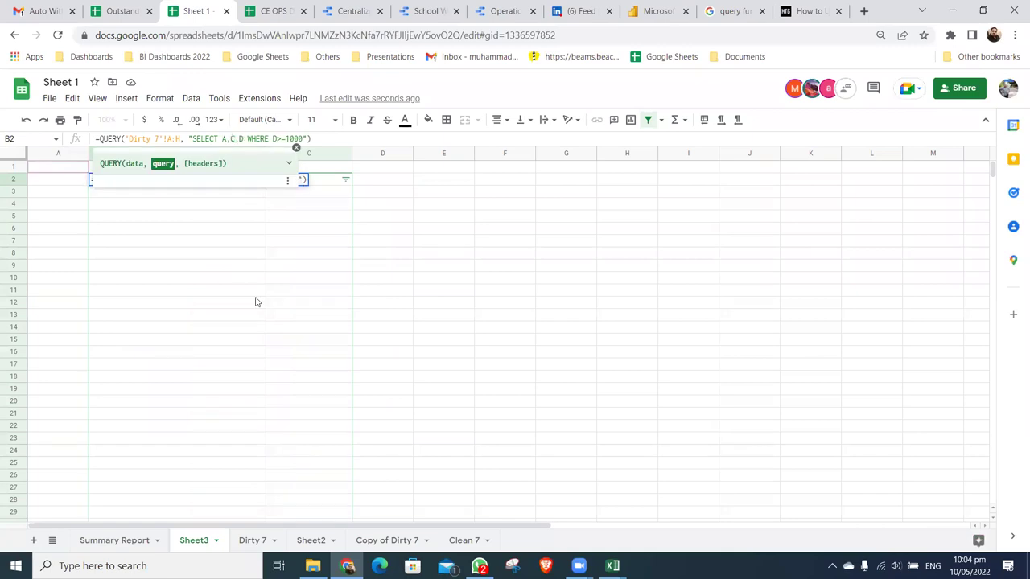
{"action": "key", "text": "Return"}
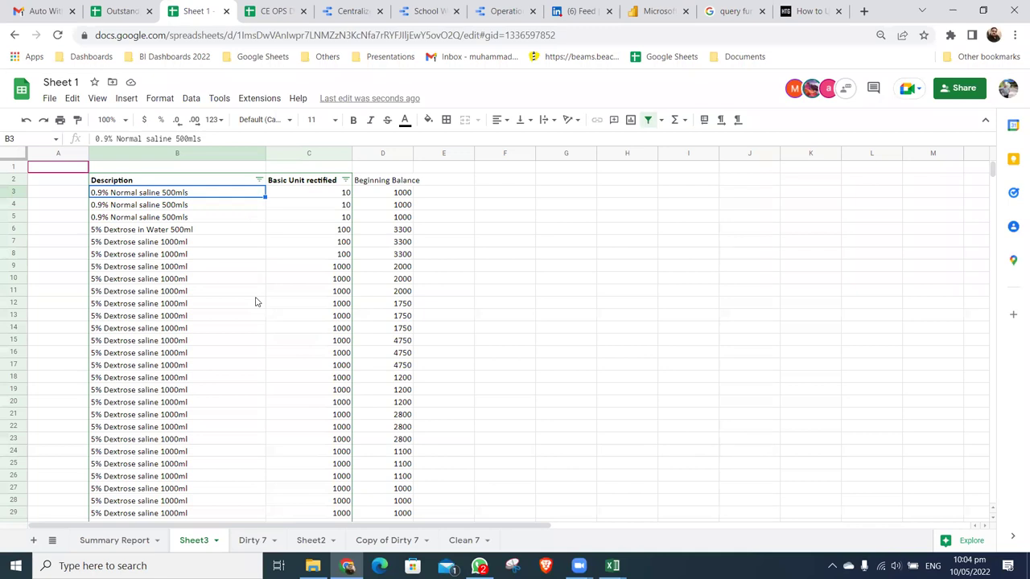
Review the three-column QUERY output, then scroll How-To Geek to 'Using Comparison Operators with QUERY'
{"action": "left_click", "coordinate": [304, 181]}
{"action": "left_click", "coordinate": [217, 198]}
{"action": "left_click", "coordinate": [212, 181]}
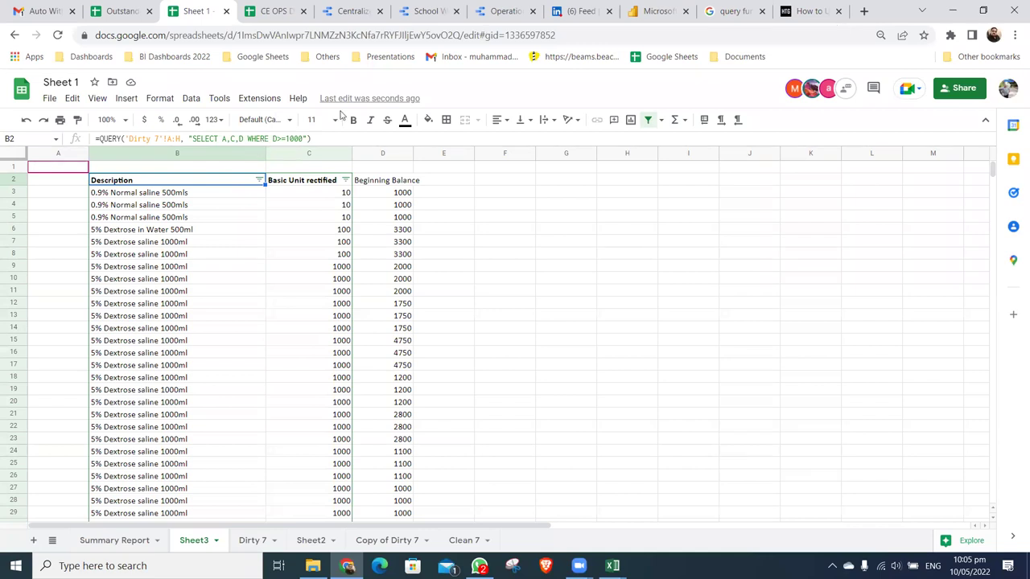
{"action": "left_click", "coordinate": [795, 15]}
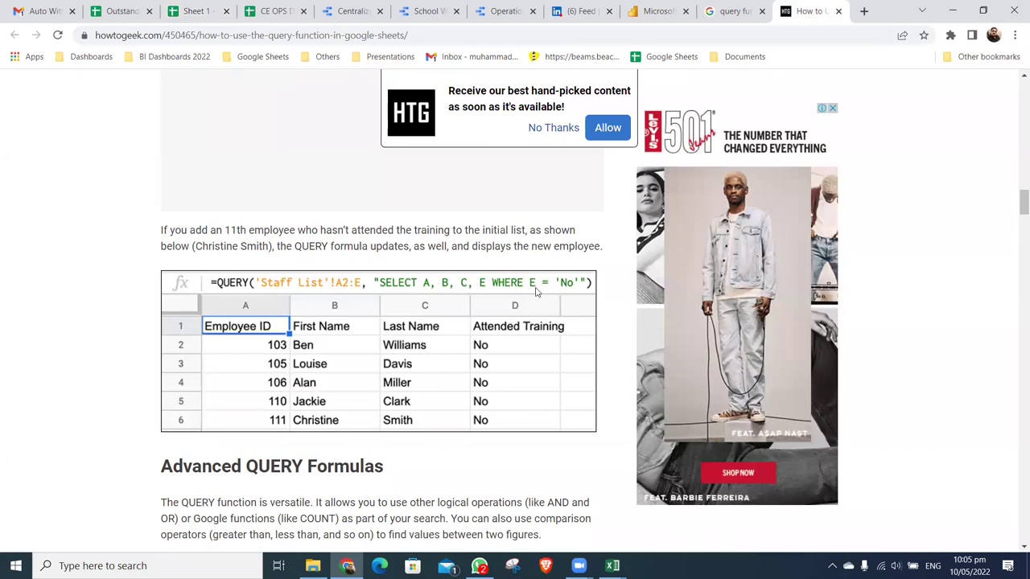
{"action": "scroll", "coordinate": [558, 363], "scroll_direction": "down", "scroll_amount": 3}
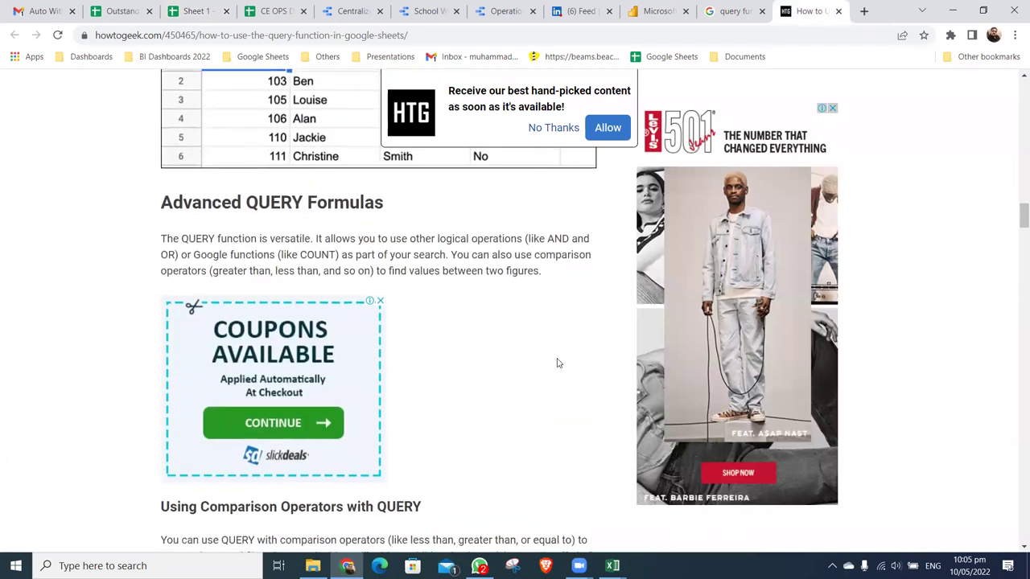
{"action": "scroll", "coordinate": [557, 364], "scroll_direction": "down", "scroll_amount": 5}
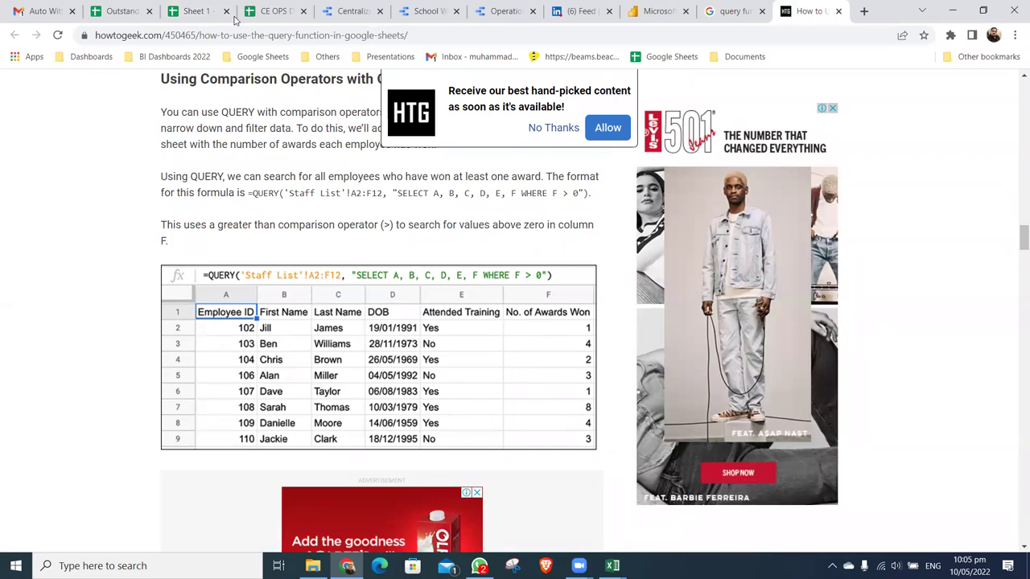
View the awards spreadsheet's League Table Summary, then return to the Sheet 1 spreadsheet
{"action": "left_click", "coordinate": [273, 22]}
{"action": "left_click", "coordinate": [194, 24]}
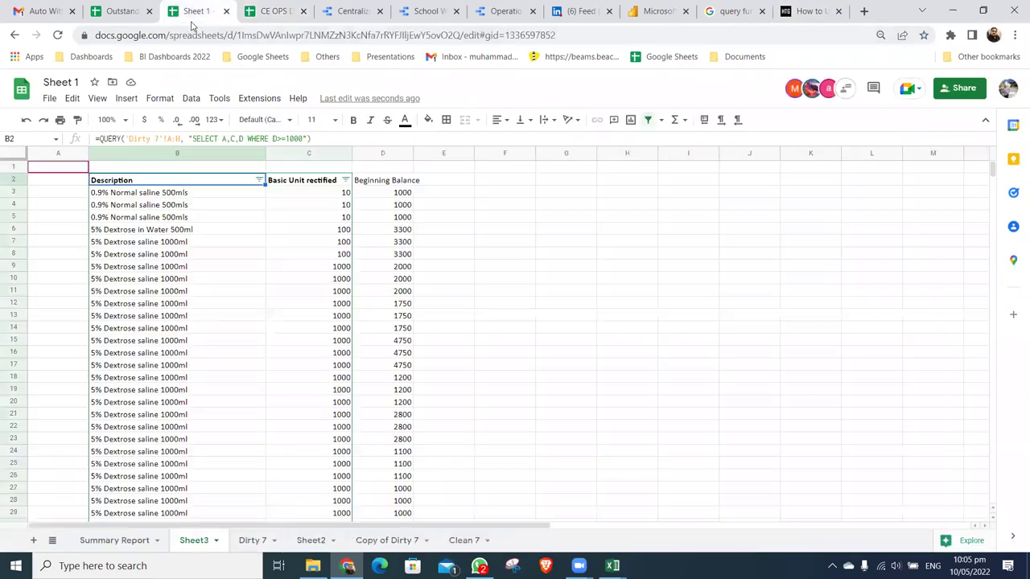
{"action": "left_click", "coordinate": [129, 20]}
{"action": "left_click", "coordinate": [208, 23]}
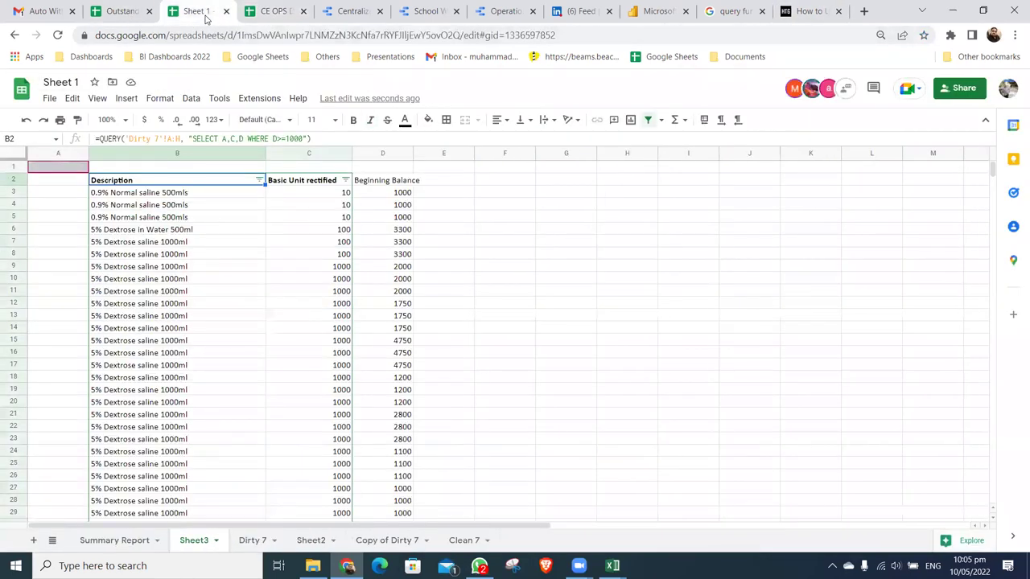
{"action": "left_click", "coordinate": [126, 21]}
{"action": "left_click", "coordinate": [285, 545]}
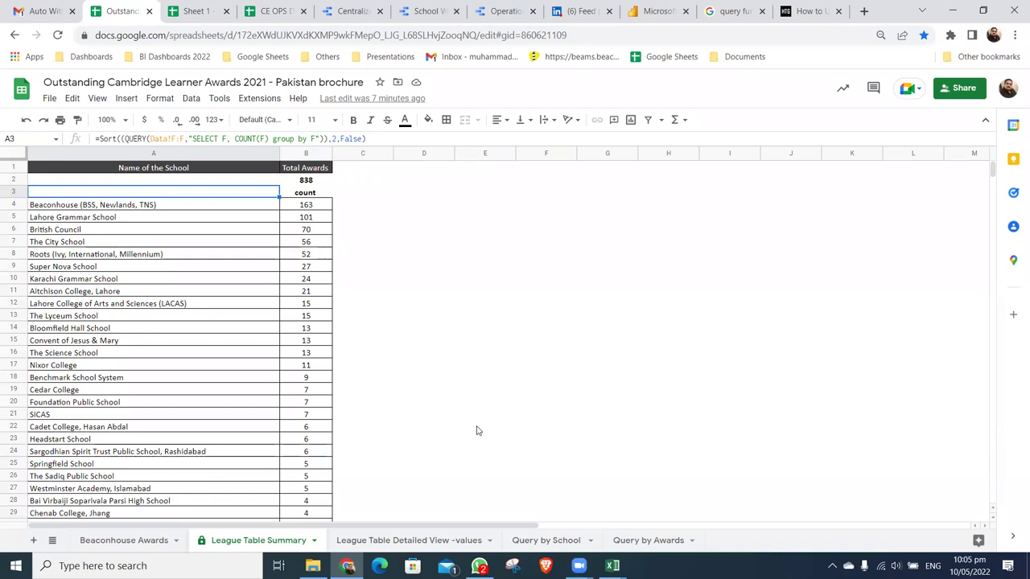
{"action": "left_click", "coordinate": [198, 11]}
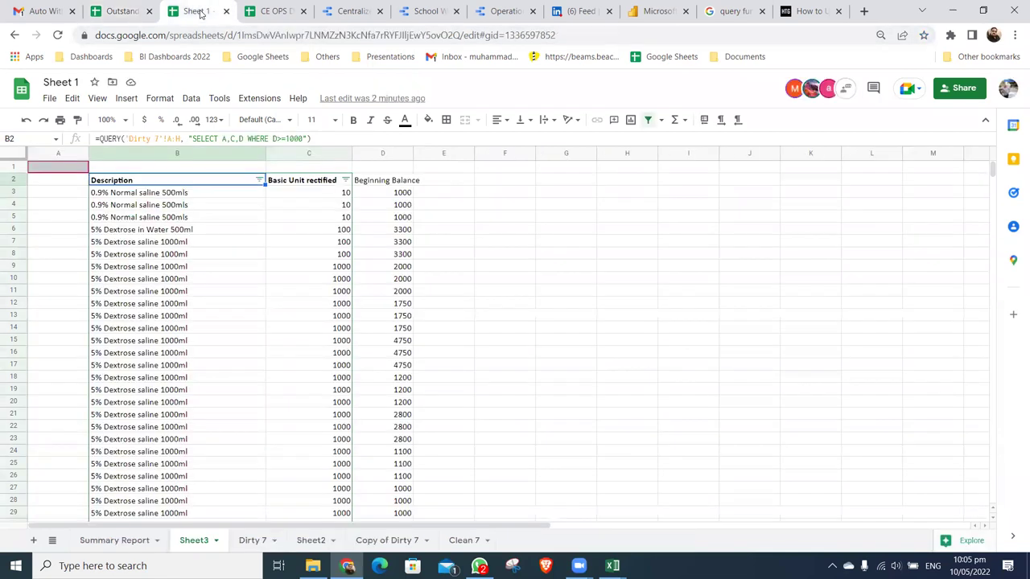
Rename the spreadsheet to 'Lecture 6 - Practice Sheet', correcting the typos
{"action": "left_click", "coordinate": [74, 82]}
{"action": "type", "text": "LEcture "}
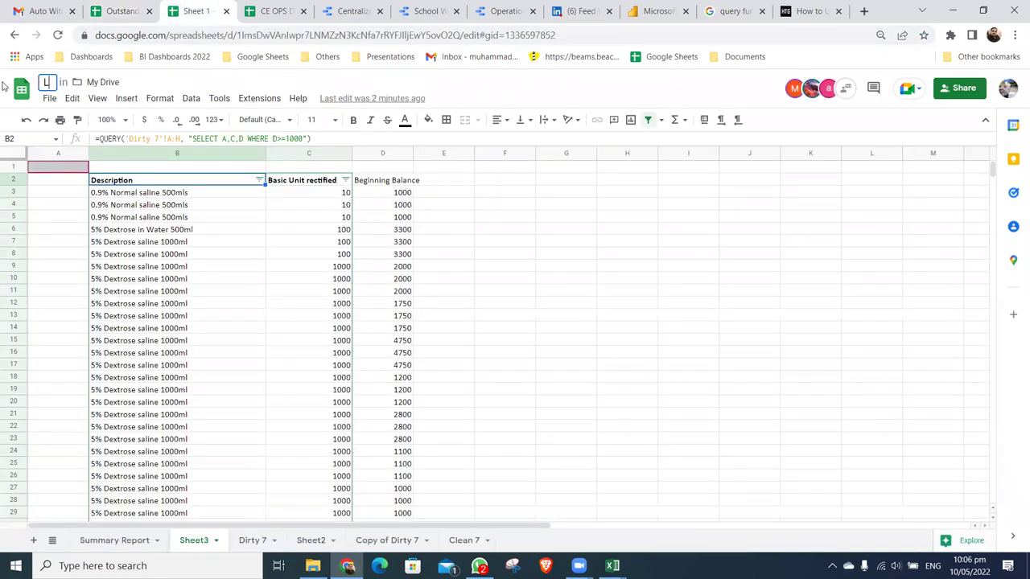
{"action": "type", "text": "6"}
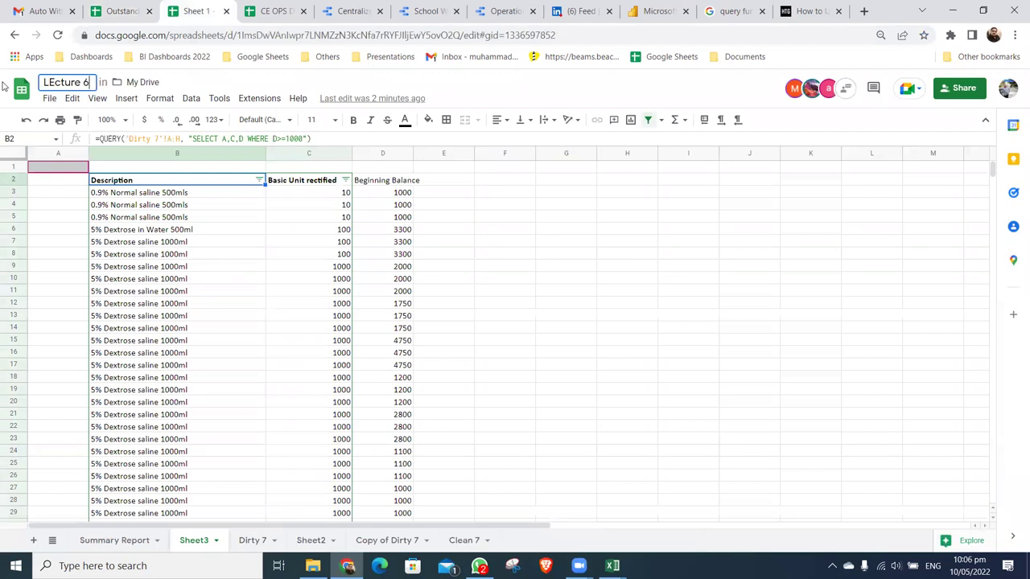
{"action": "key", "text": "BackSpace"}
{"action": "key", "text": "BackSpace"}
{"action": "key", "text": "BackSpace"}
{"action": "key", "text": "BackSpace"}
{"action": "key", "text": "BackSpace"}
{"action": "key", "text": "BackSpace"}
{"action": "key", "text": "BackSpace"}
{"action": "key", "text": "BackSpace"}
{"action": "type", "text": "ecture 6 - Practice Se"}
{"action": "key", "text": "BackSpace"}
{"action": "type", "text": "heet"}
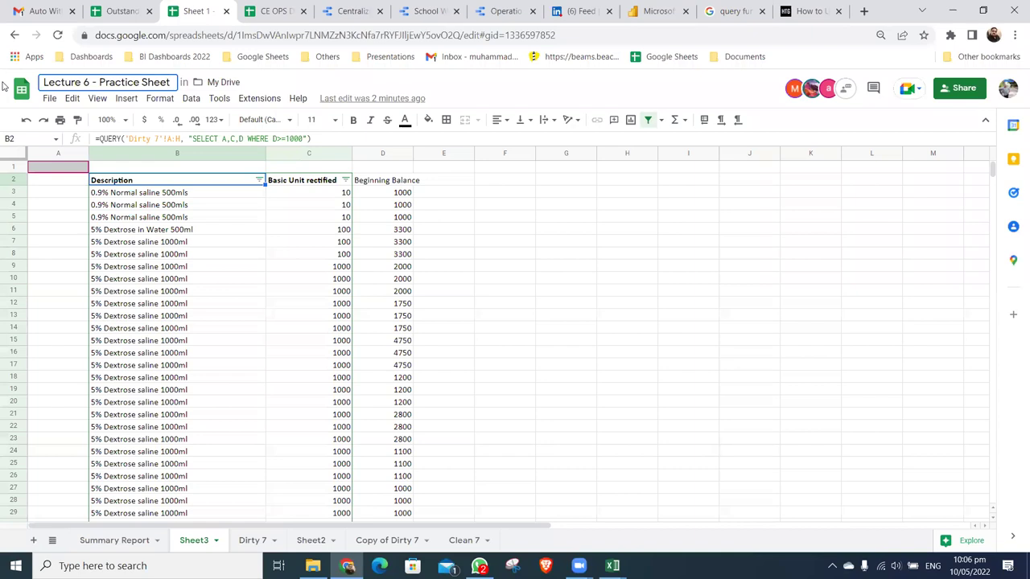
{"action": "left_click", "coordinate": [338, 267]}
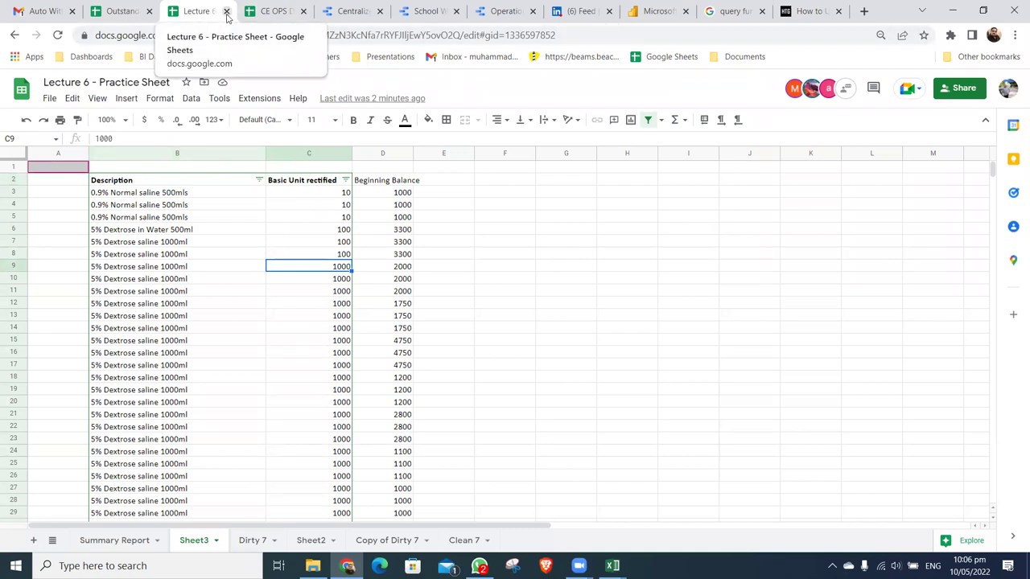
Close the Lecture 6 spreadsheet and open the Google Sheets home page from the apps launcher
{"action": "left_click", "coordinate": [226, 11]}
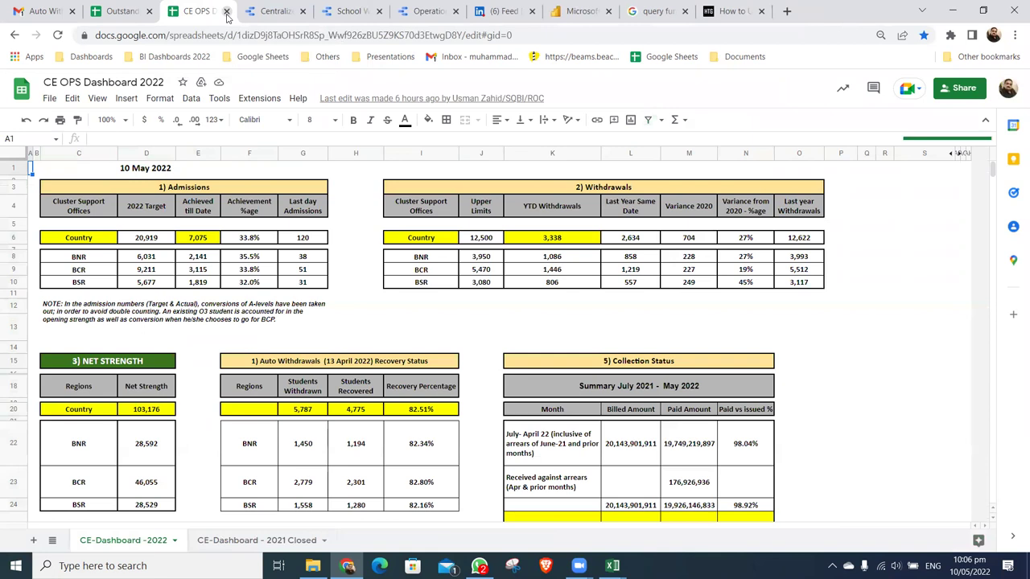
{"action": "left_click", "coordinate": [139, 13]}
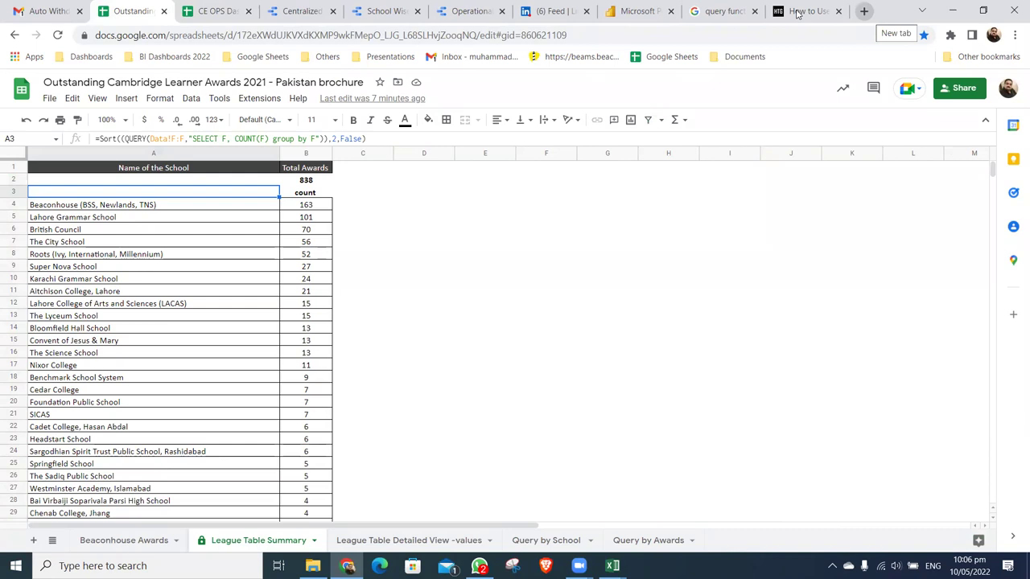
{"action": "left_click", "coordinate": [57, 14]}
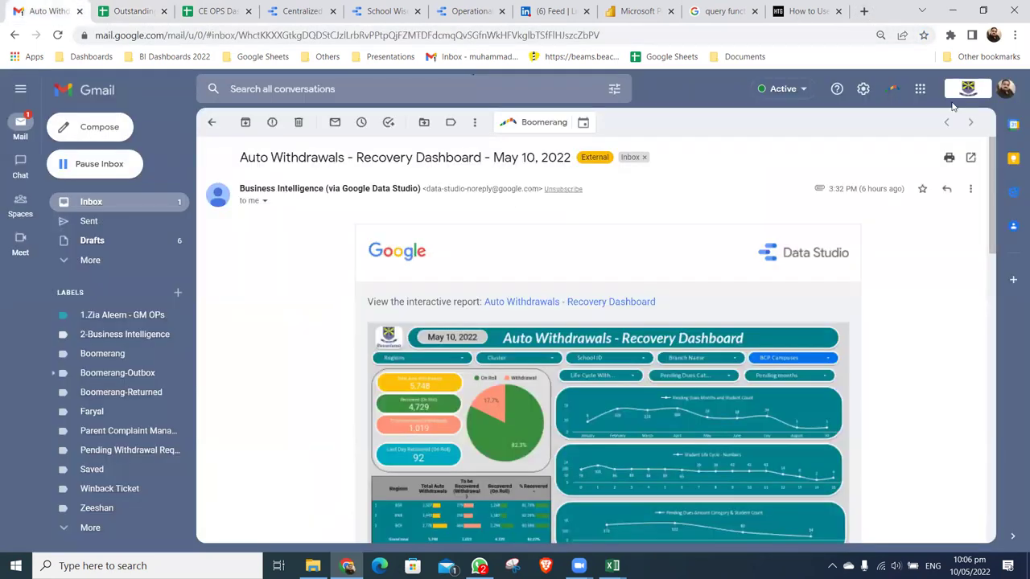
{"action": "left_click", "coordinate": [920, 88]}
{"action": "left_click", "coordinate": [998, 201]}
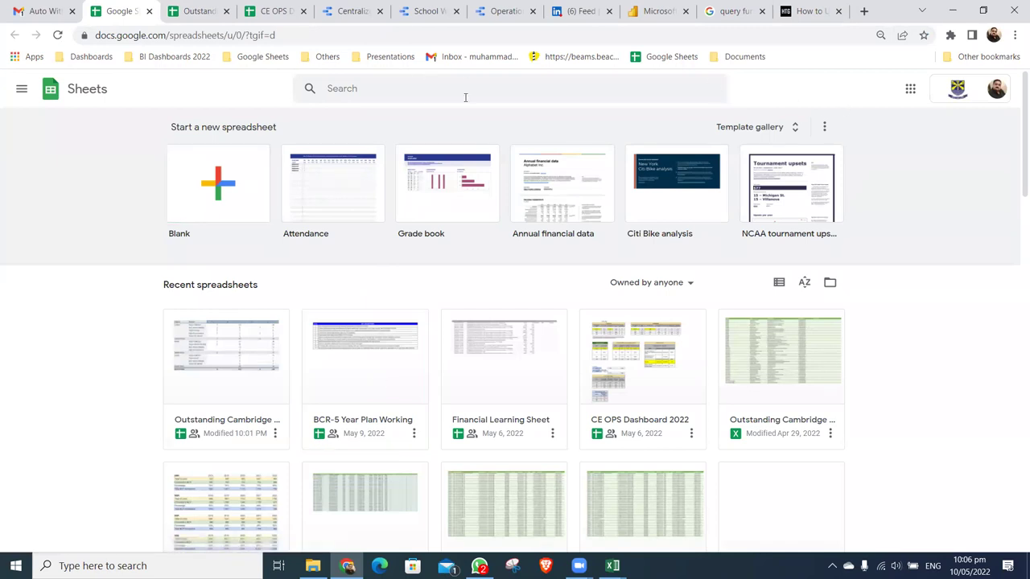
Switch to the other Google account and open Lecture 6 - Practice Sheet
{"action": "left_click", "coordinate": [997, 89]}
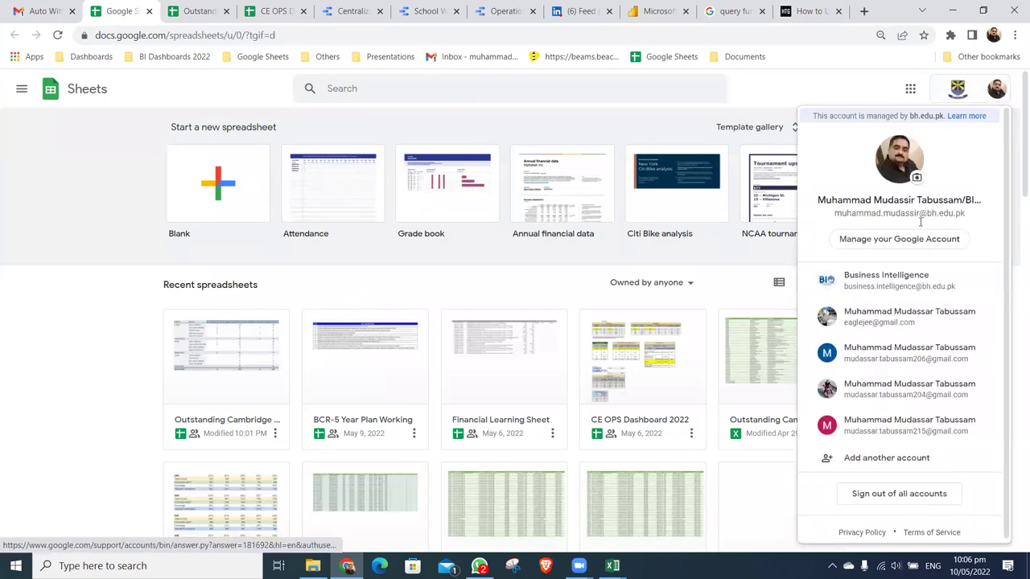
{"action": "left_click", "coordinate": [908, 318]}
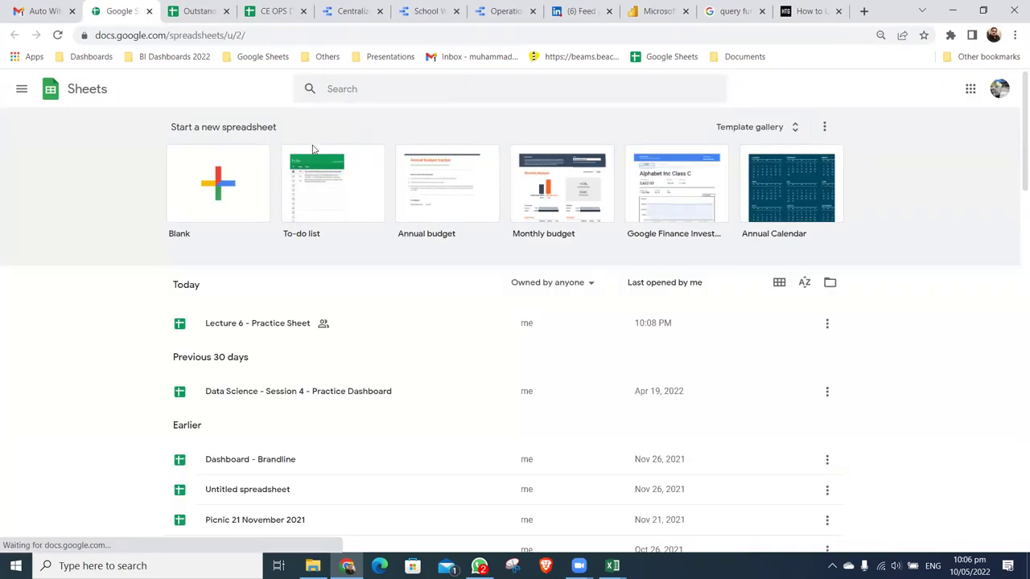
{"action": "left_click", "coordinate": [320, 328]}
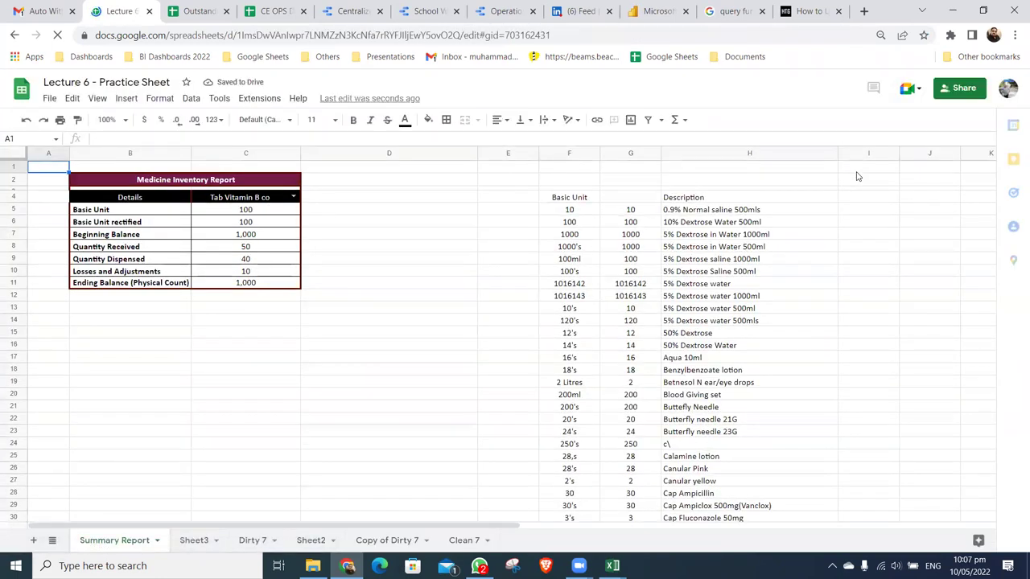
Open the sharing dialog for Lecture 6 - Practice Sheet and enter the collaborator's e-mail address
{"action": "left_click", "coordinate": [957, 88]}
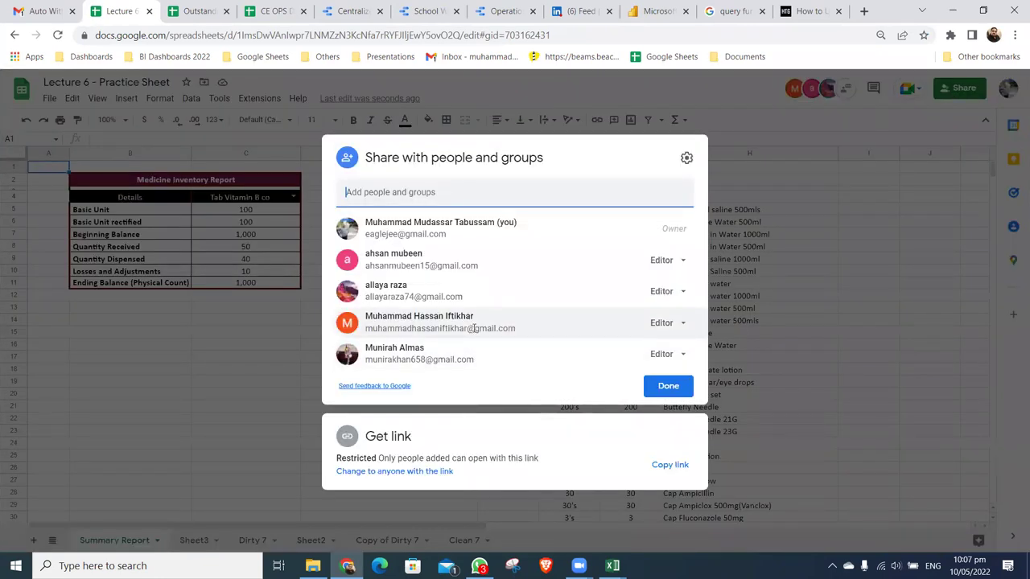
{"action": "left_click", "coordinate": [462, 196]}
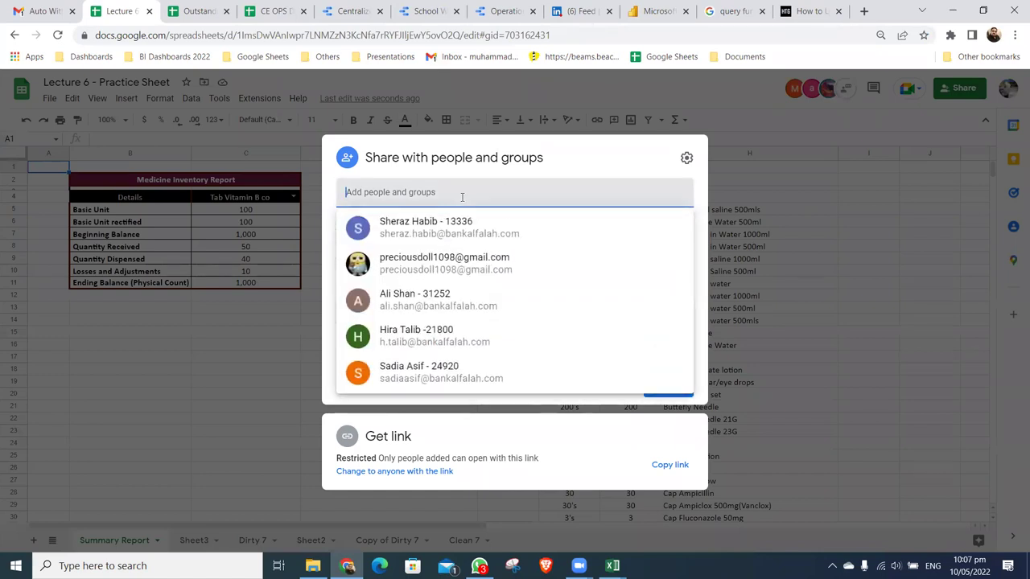
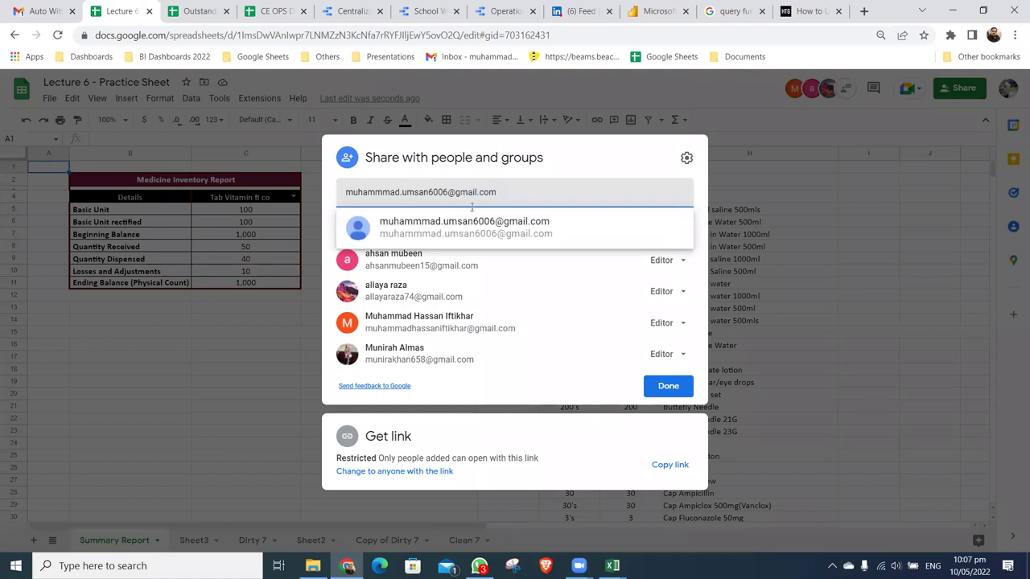
Fix the typo in the address, add the suggested contact as Editor, and send the invite
{"action": "mouse_move", "coordinate": [537, 232]}
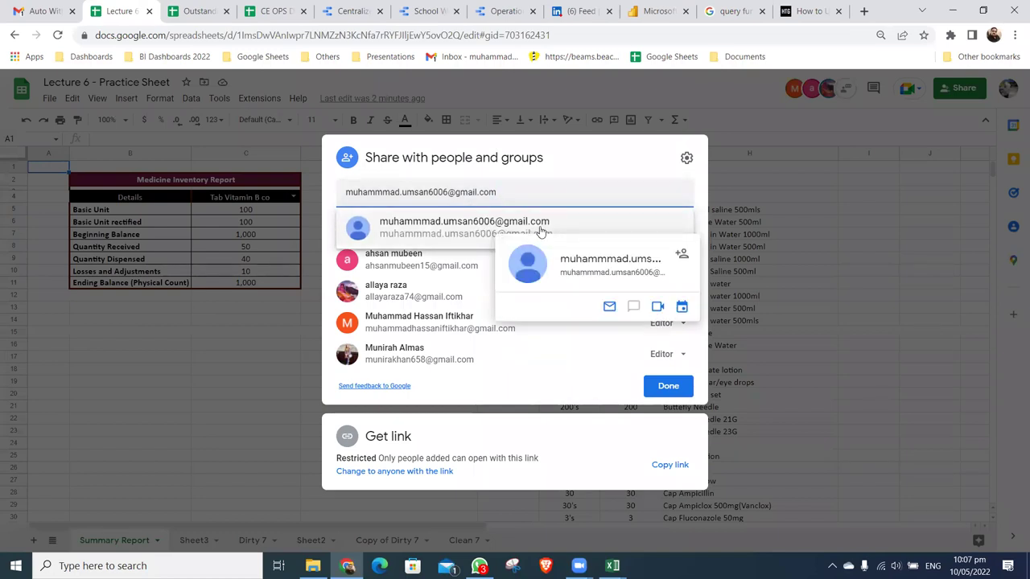
{"action": "left_click", "coordinate": [392, 193]}
{"action": "key", "text": "BackSpace"}
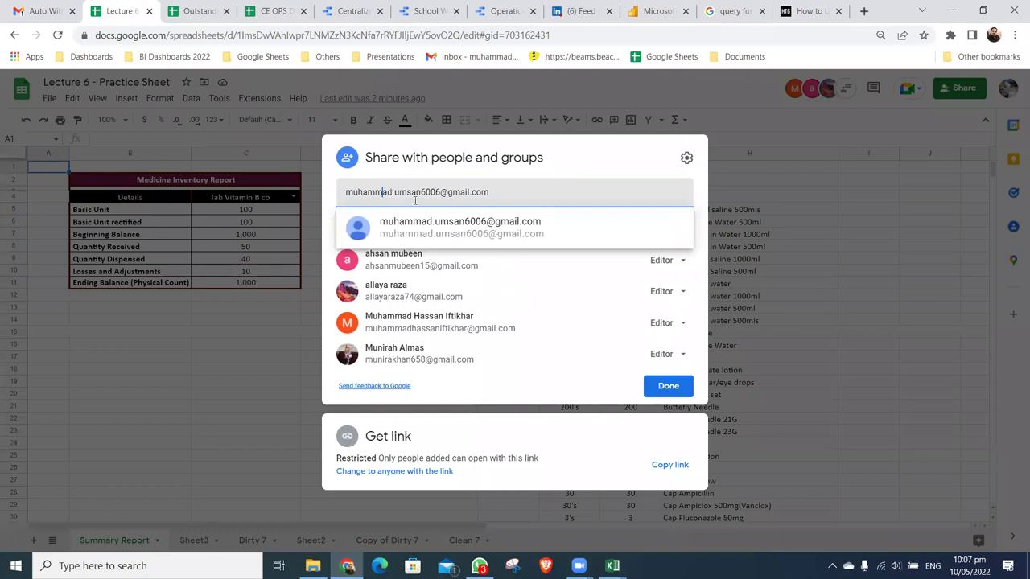
{"action": "mouse_move", "coordinate": [483, 235]}
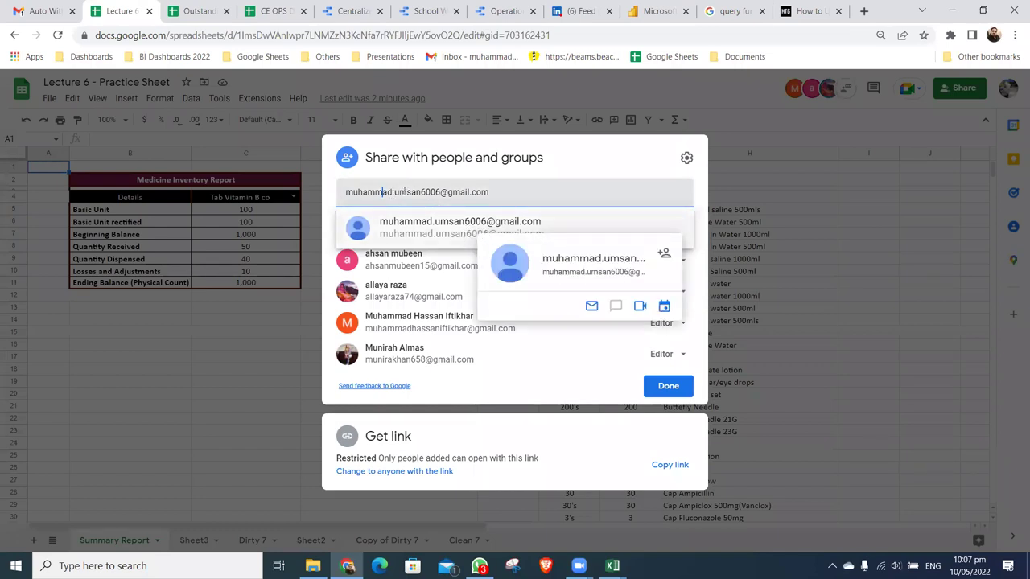
{"action": "key", "text": "BackSpace"}
{"action": "mouse_move", "coordinate": [445, 257]}
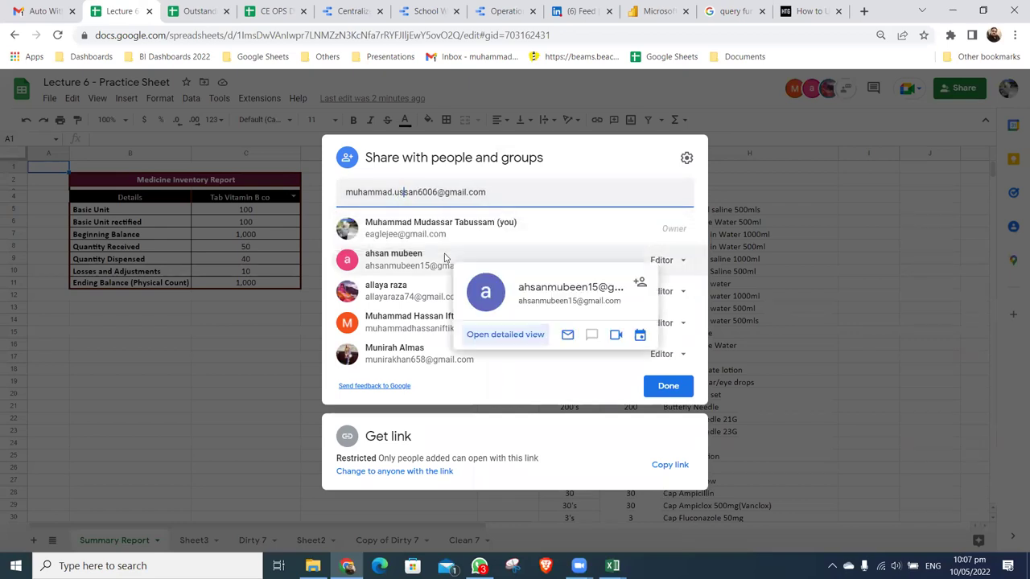
{"action": "type", "text": "m"}
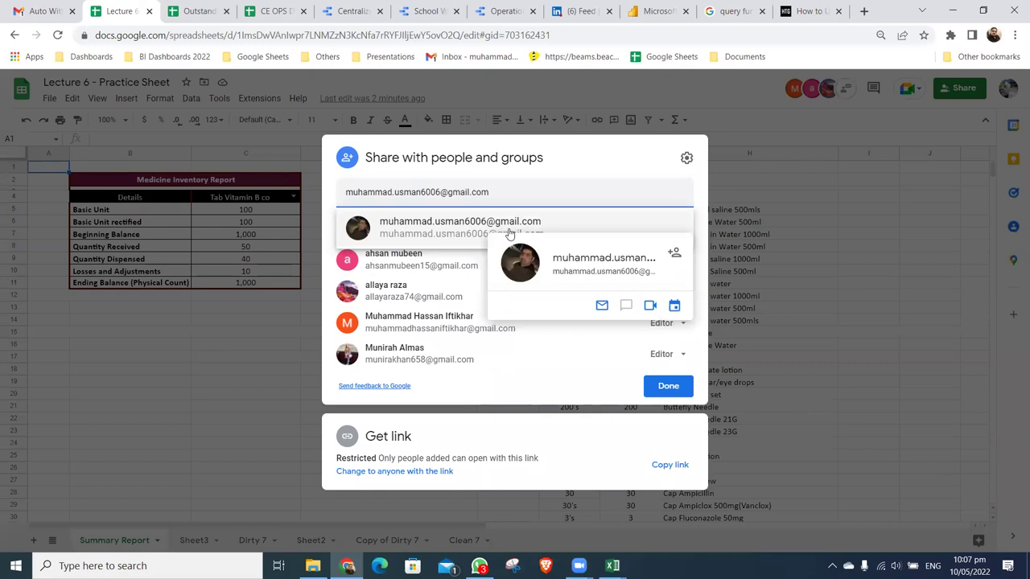
{"action": "left_click", "coordinate": [509, 232]}
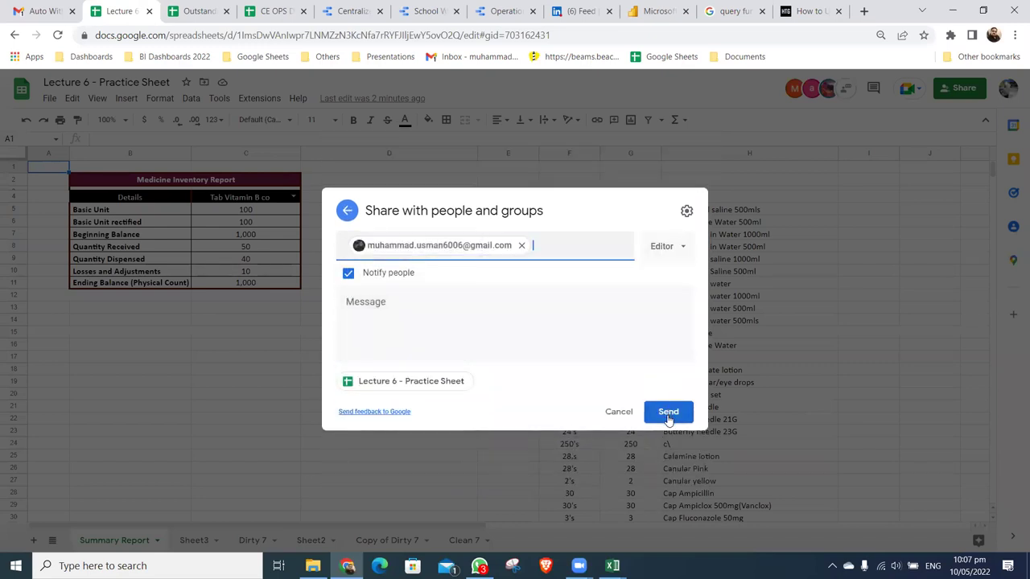
{"action": "left_click", "coordinate": [668, 420]}
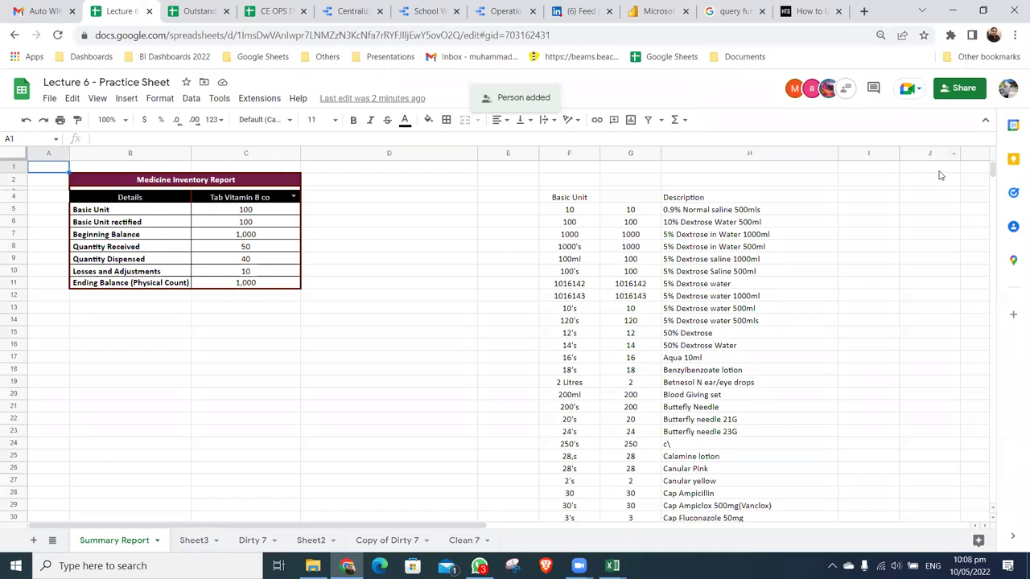
Share the spreadsheet with a second collaborator's e-mail address as Editor and send the invitation
{"action": "left_click", "coordinate": [962, 92]}
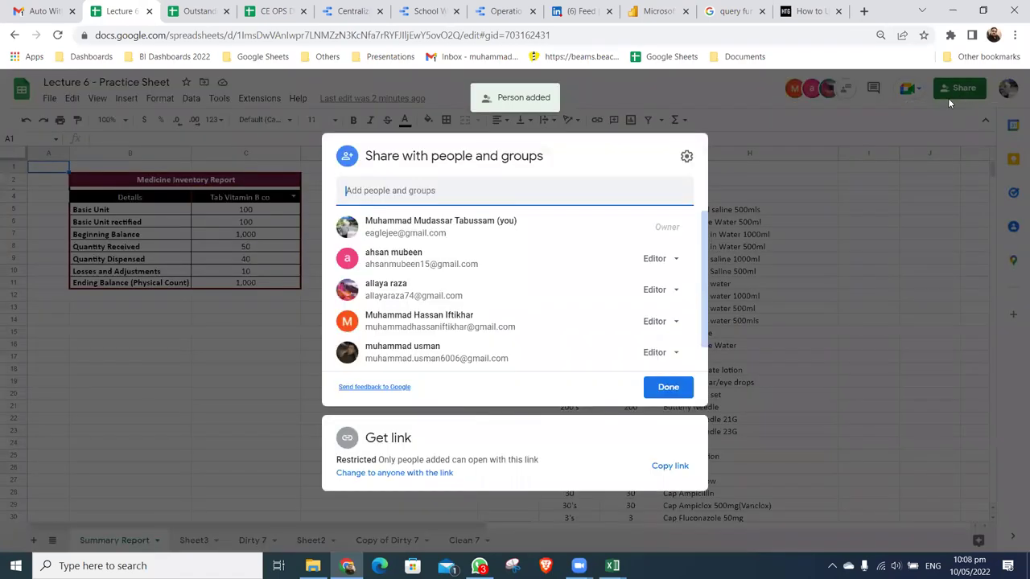
{"action": "left_click", "coordinate": [470, 195]}
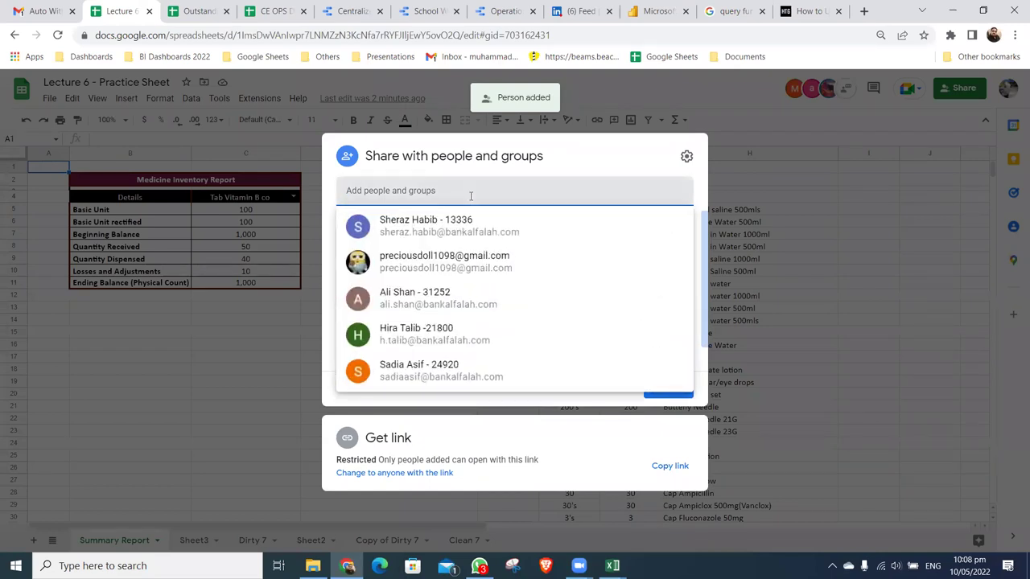
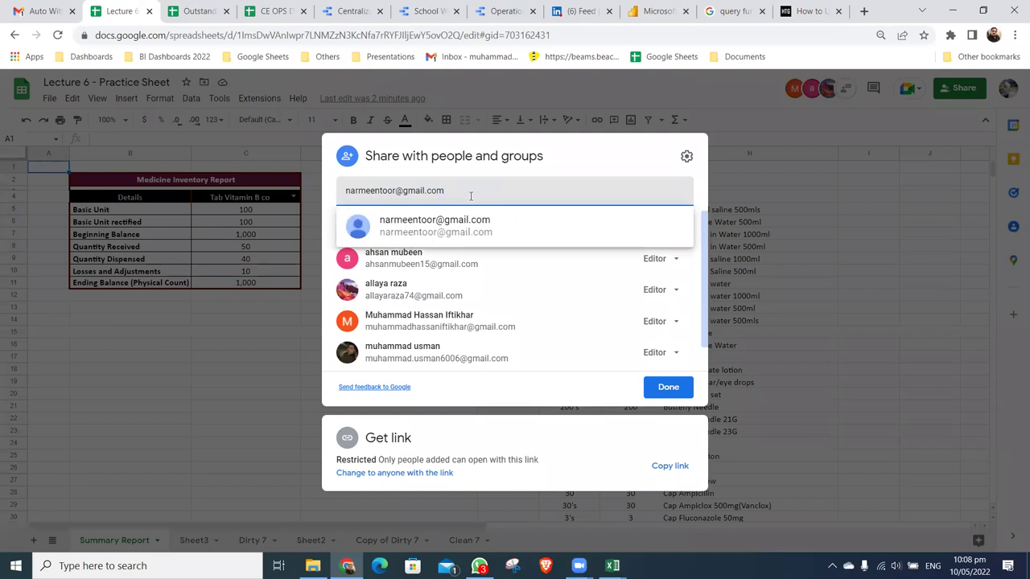
{"action": "left_click", "coordinate": [471, 225]}
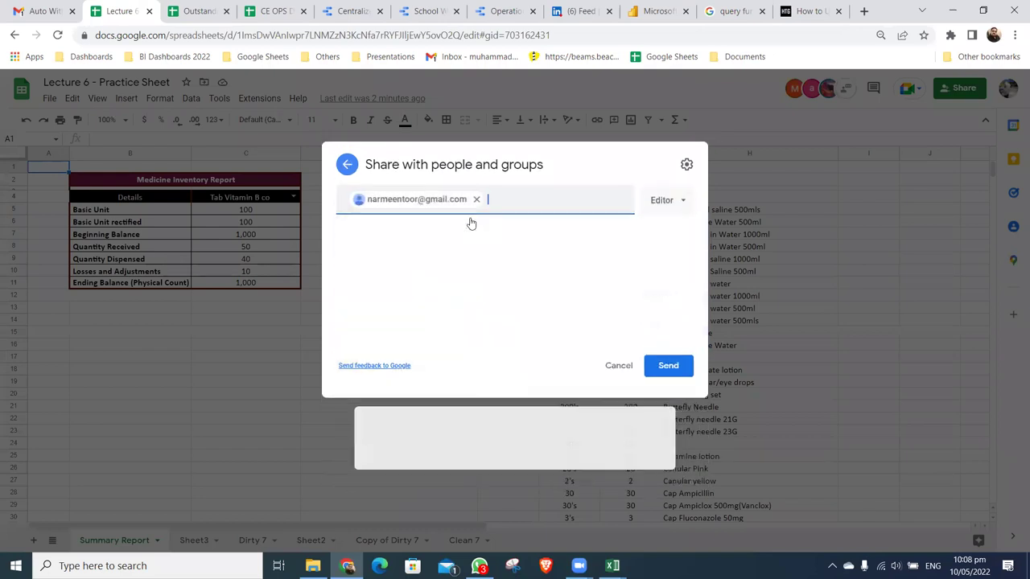
{"action": "left_click", "coordinate": [664, 412]}
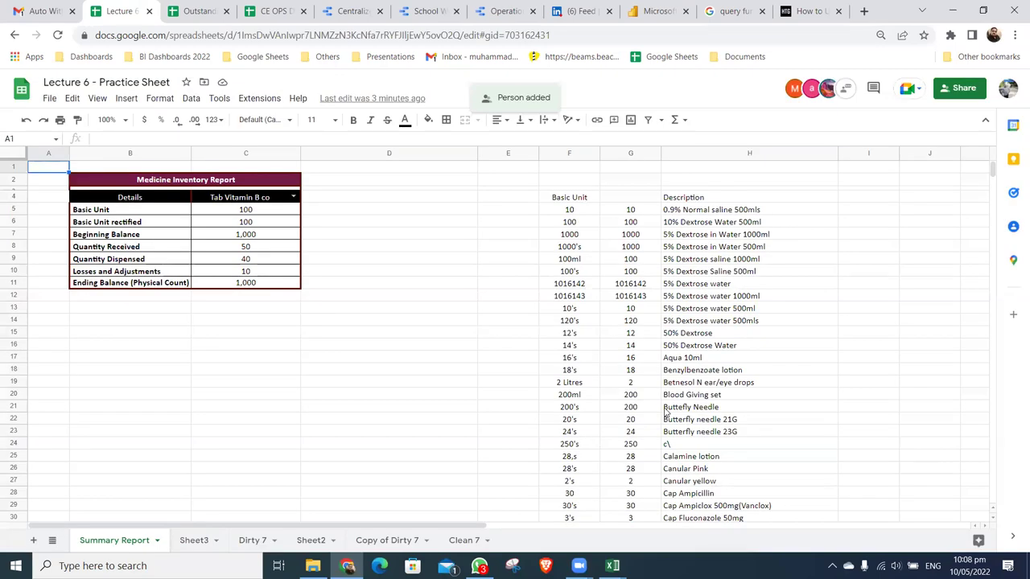
Check the QUERY formula in Sheet3's cell B2, then close the Google search and How-To Geek tabs
{"action": "left_click", "coordinate": [193, 543]}
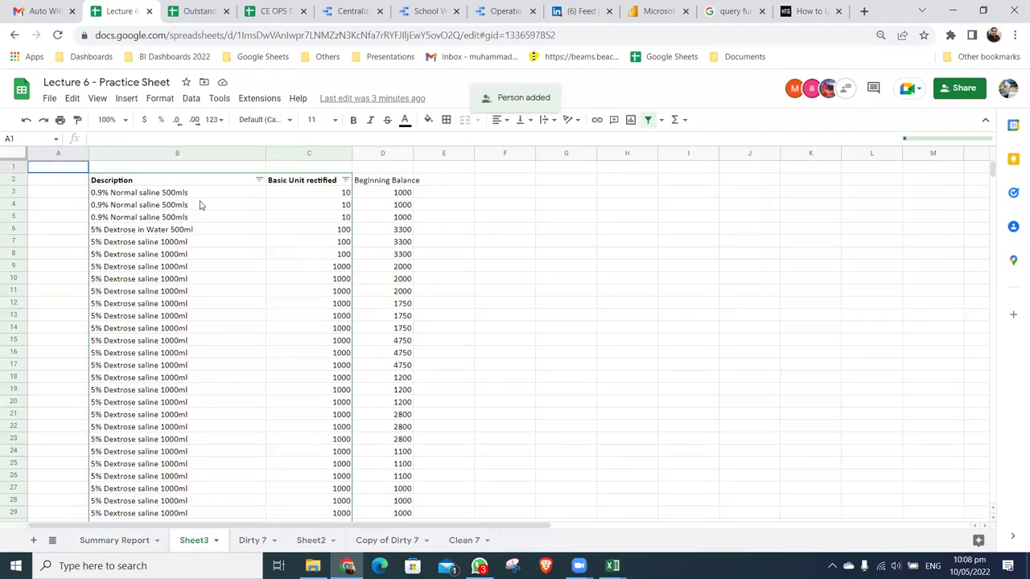
{"action": "left_click", "coordinate": [204, 185]}
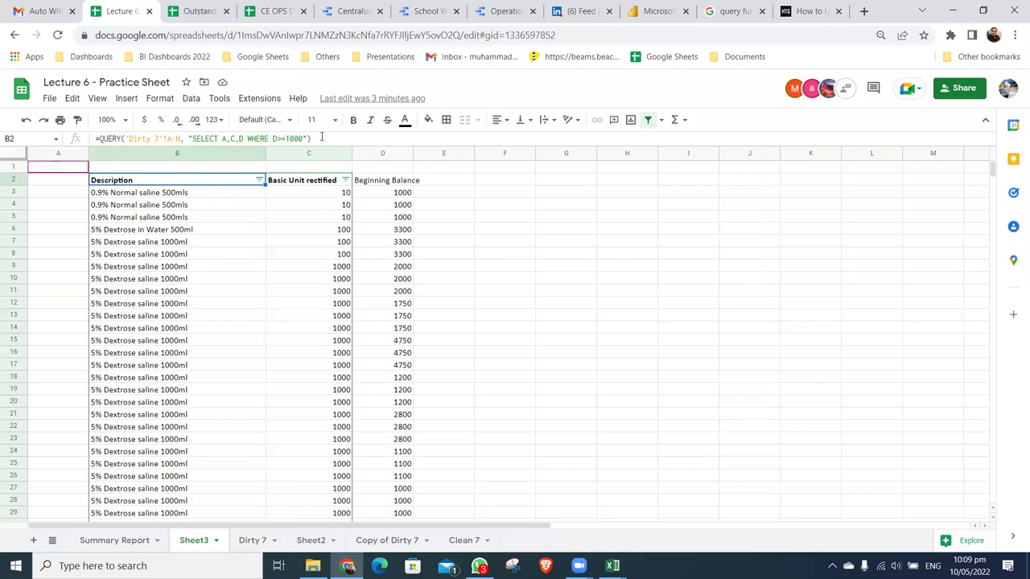
{"action": "left_click", "coordinate": [730, 14]}
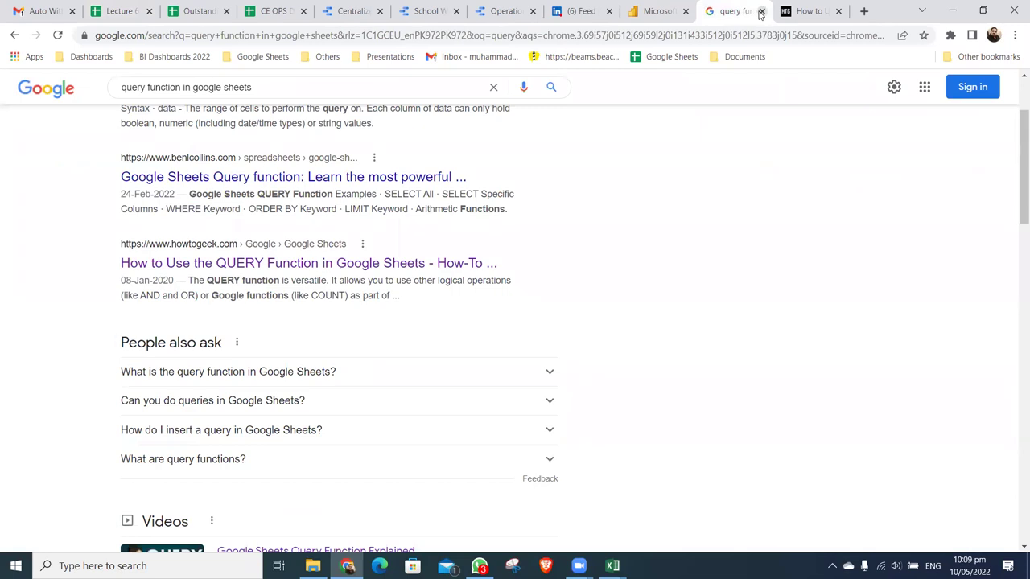
{"action": "left_click", "coordinate": [762, 11]}
{"action": "left_click", "coordinate": [761, 12]}
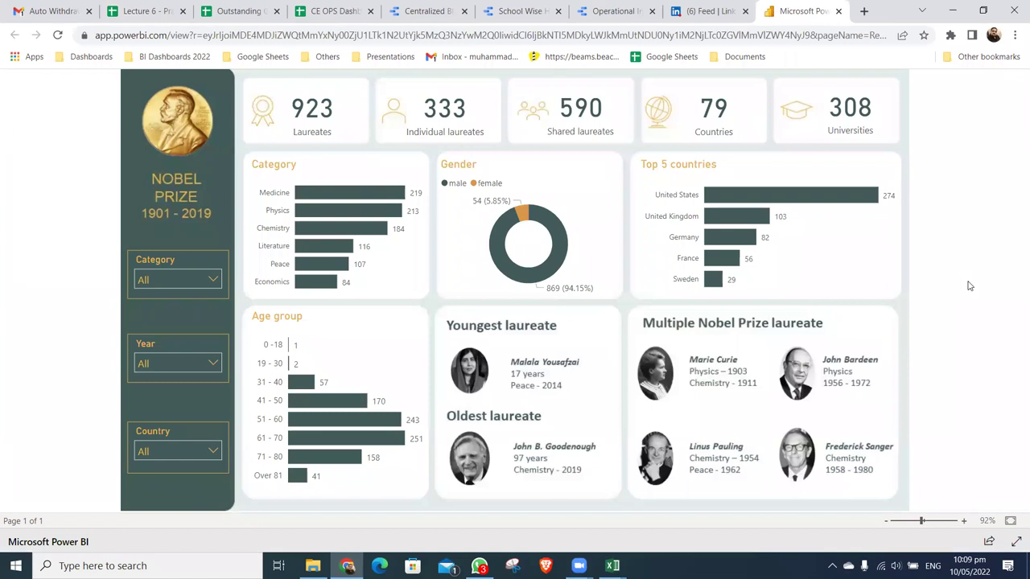
Launch Power BI Desktop from Windows search by typing 'pow'
{"action": "key", "text": "super"}
{"action": "type", "text": "pow"}
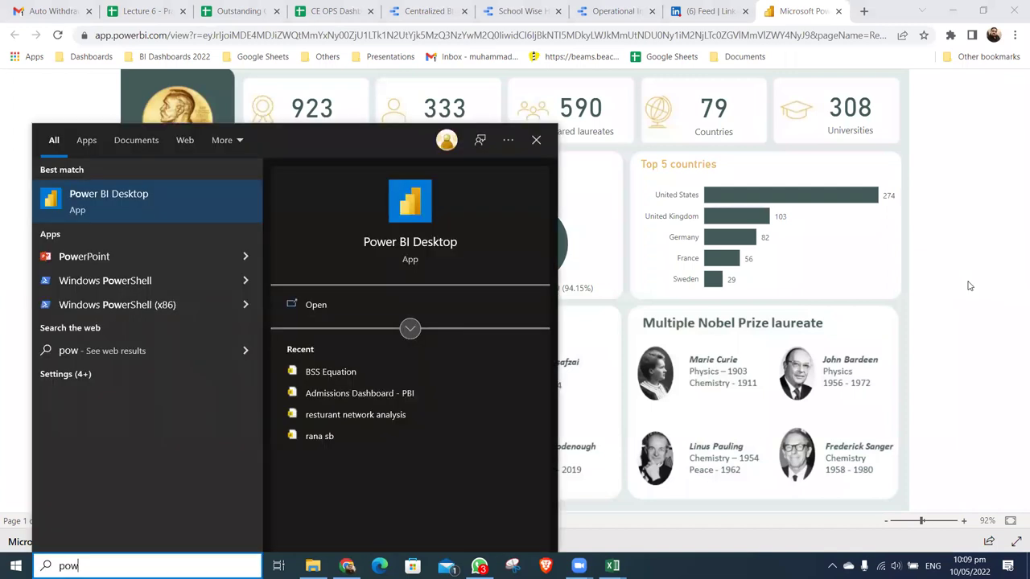
{"action": "left_click", "coordinate": [441, 219]}
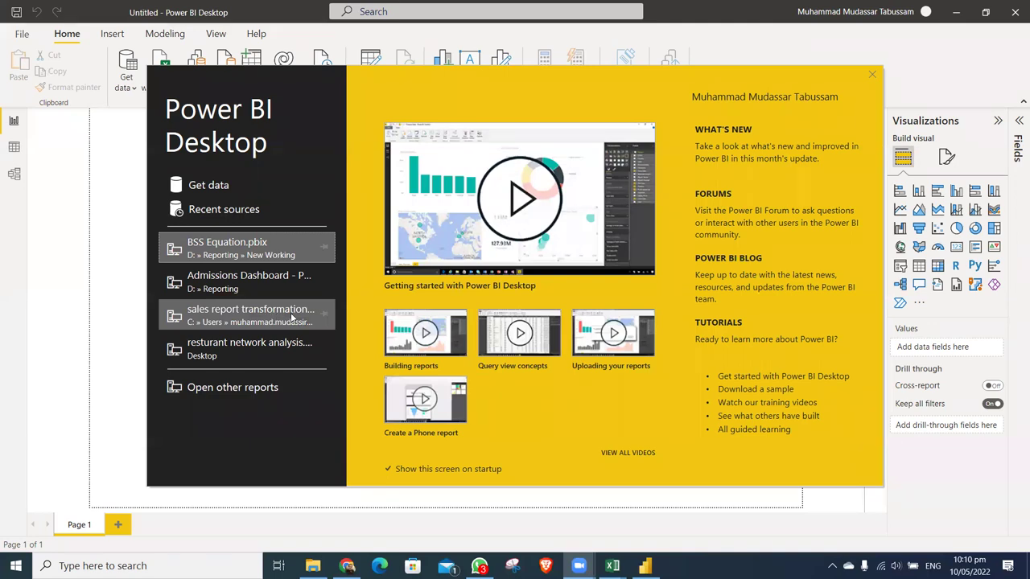
Open the recent 'sales report transformation' report and look at the AnnualSales table in Data view
{"action": "left_click", "coordinate": [290, 314]}
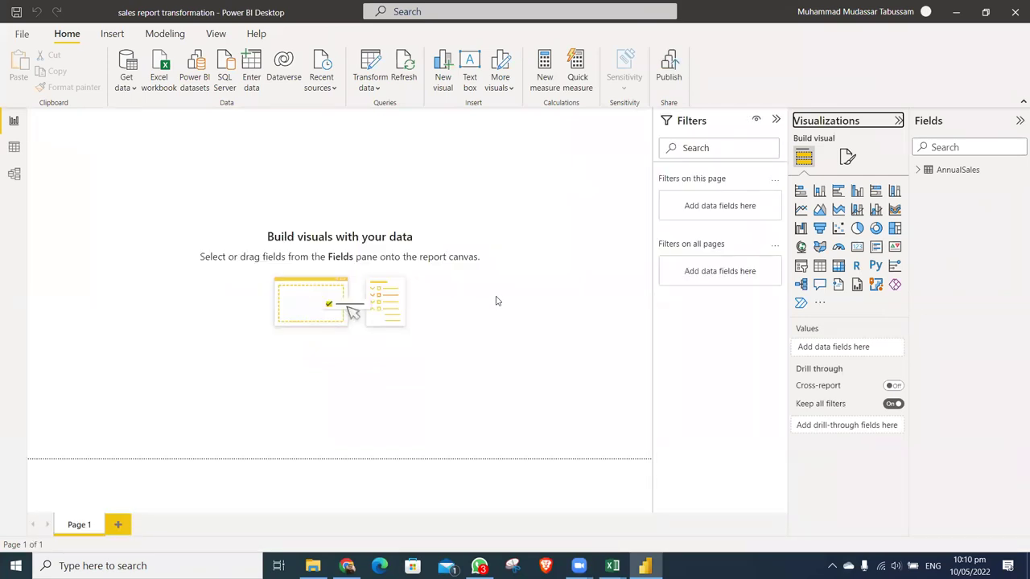
{"action": "left_click", "coordinate": [14, 146]}
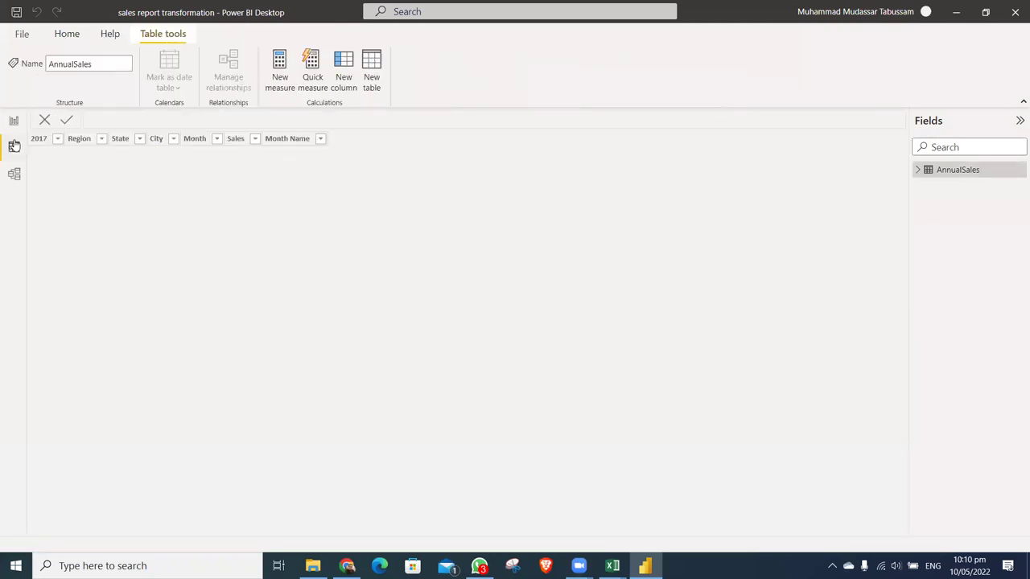
{"action": "left_click", "coordinate": [13, 121]}
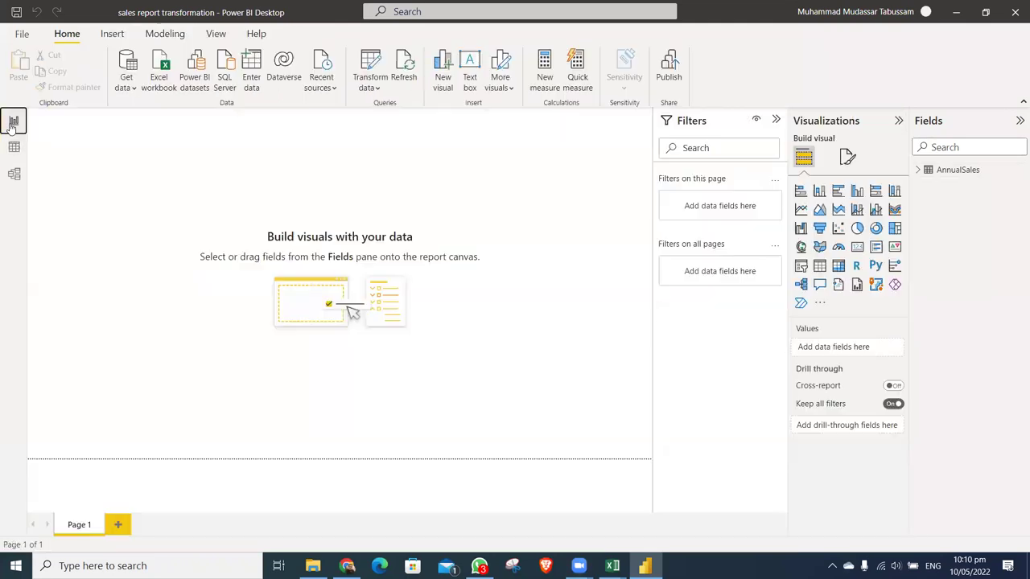
Try the restaurant network analysis report, dismiss its error, then open Admissions Dashboard instead
{"action": "left_click", "coordinate": [22, 34]}
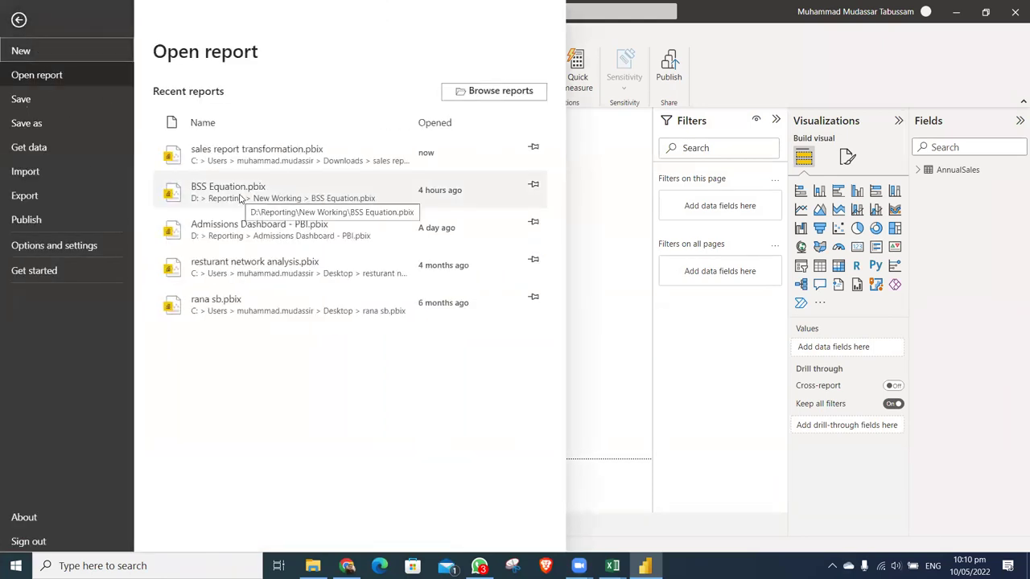
{"action": "left_click", "coordinate": [287, 274]}
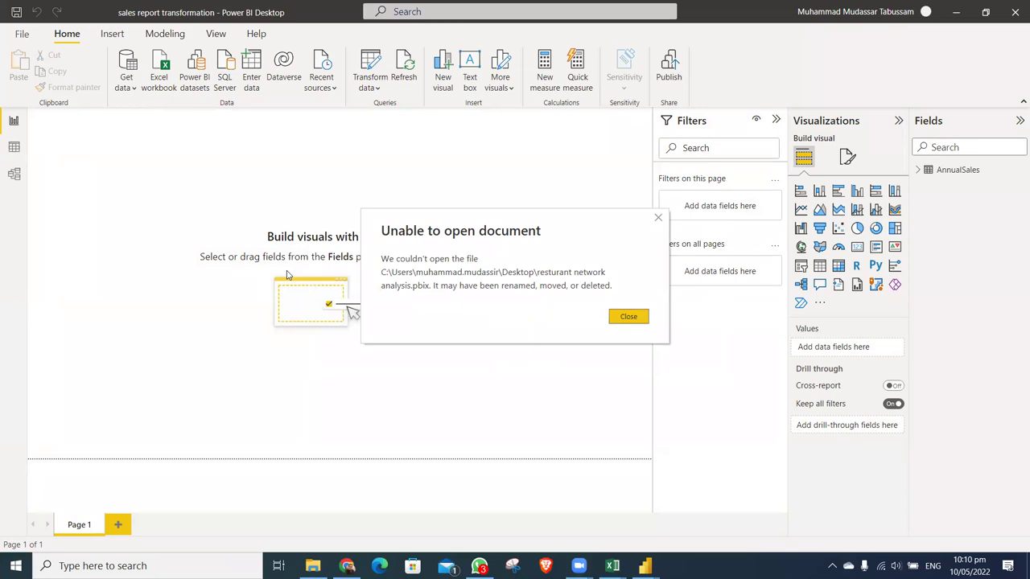
{"action": "left_click", "coordinate": [616, 315]}
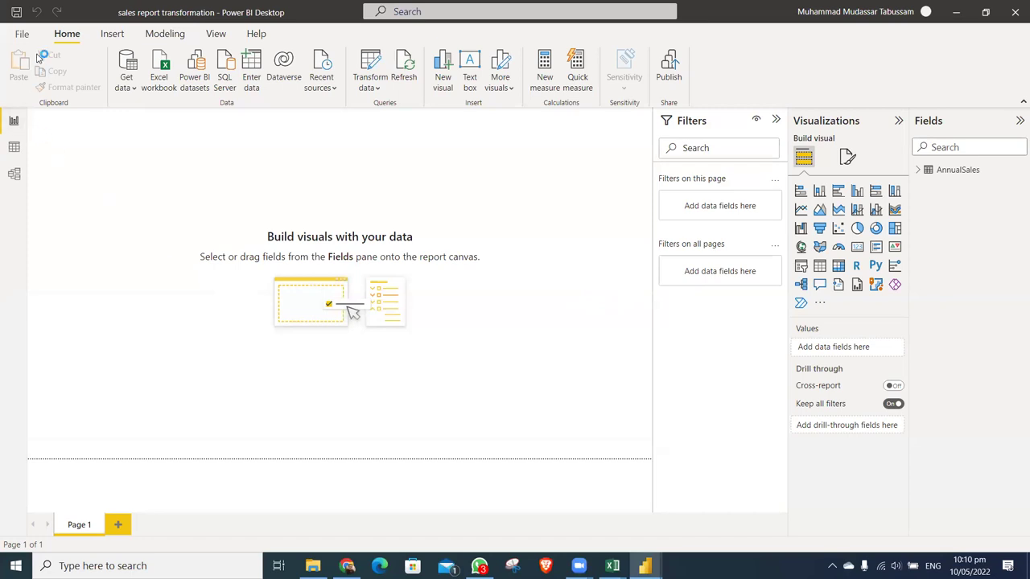
{"action": "left_click", "coordinate": [23, 33]}
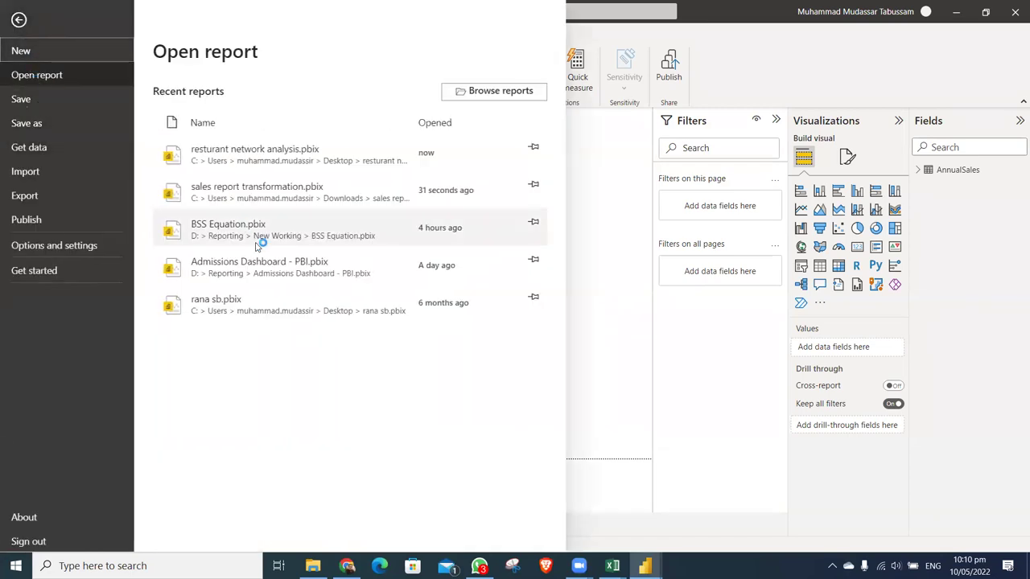
{"action": "left_click", "coordinate": [294, 277]}
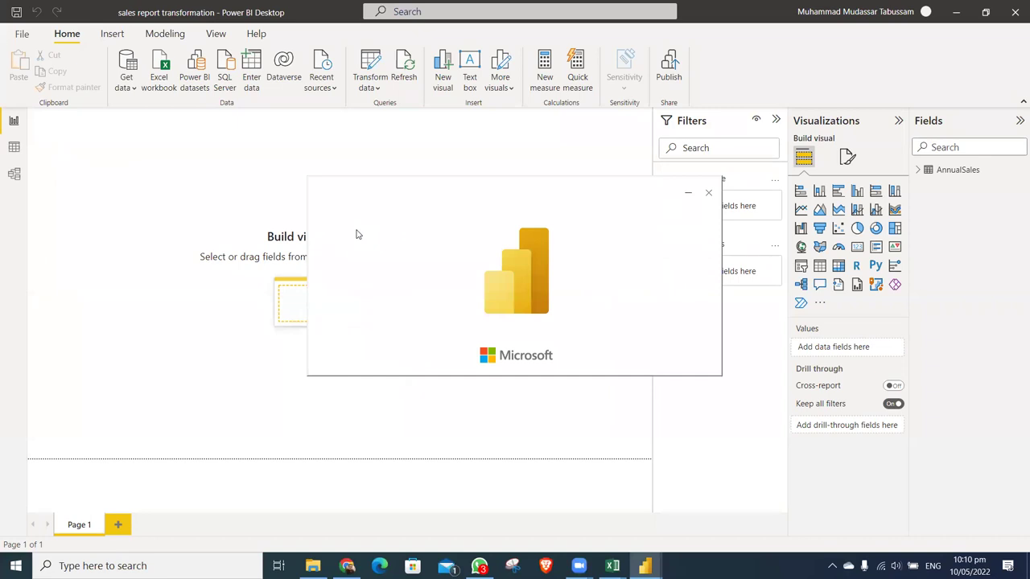
{"action": "left_click", "coordinate": [347, 566]}
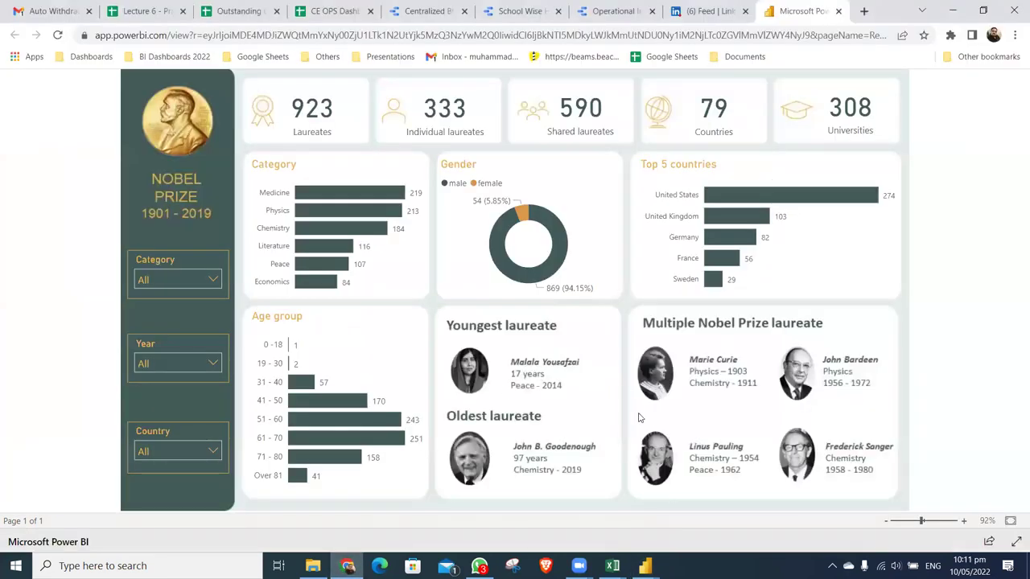
Browse the Nobel Prize report's Year slicer list, then bring the loading Power BI Desktop window forward
{"action": "left_click", "coordinate": [211, 368]}
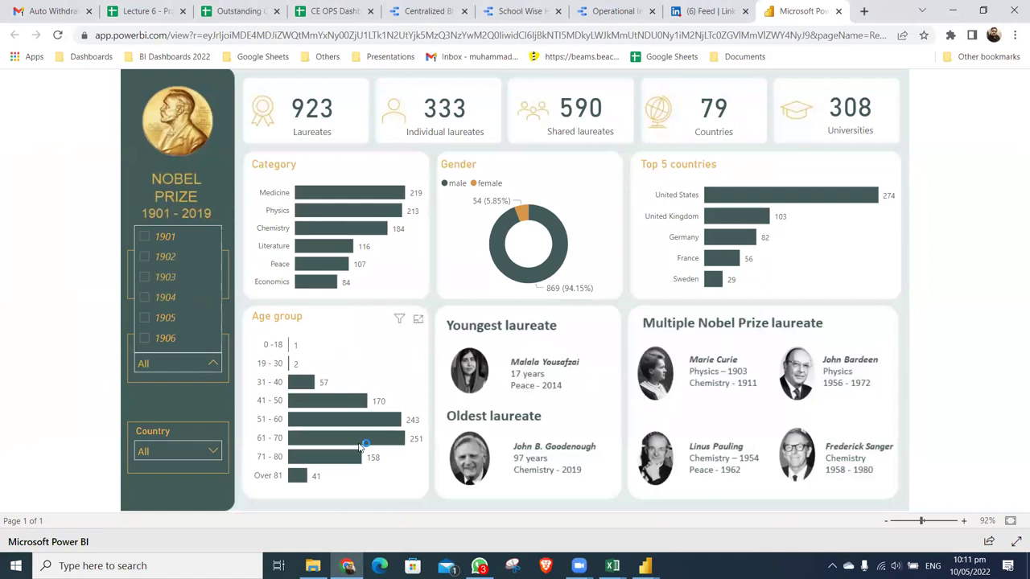
{"action": "left_click", "coordinate": [645, 566]}
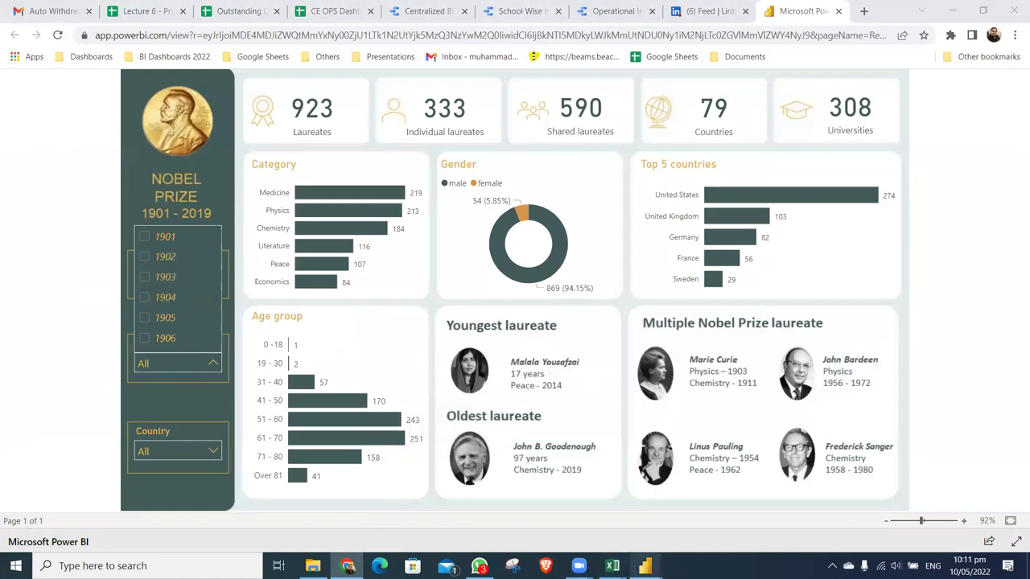
{"action": "left_click", "coordinate": [711, 517]}
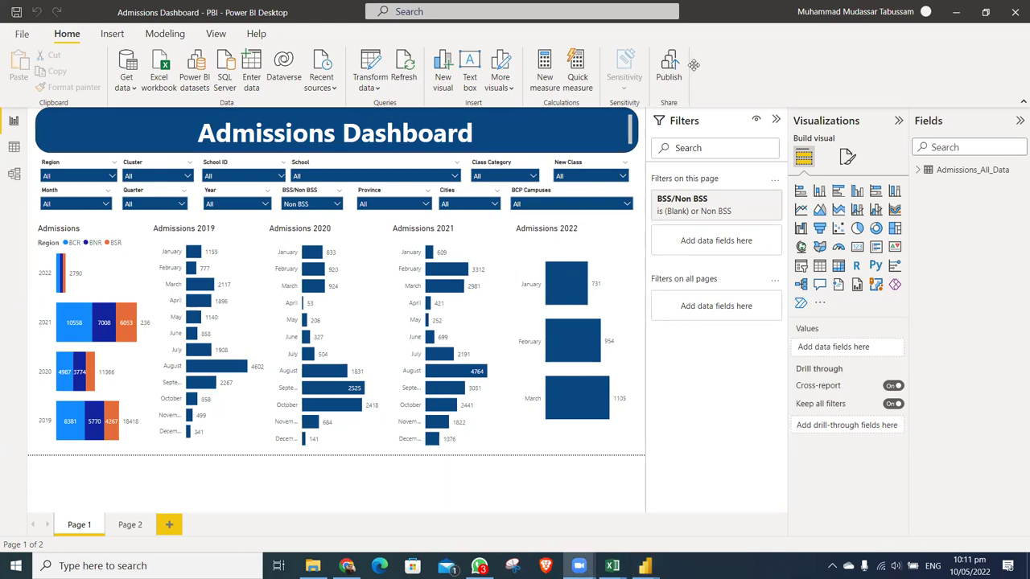
{"action": "left_click", "coordinate": [113, 177]}
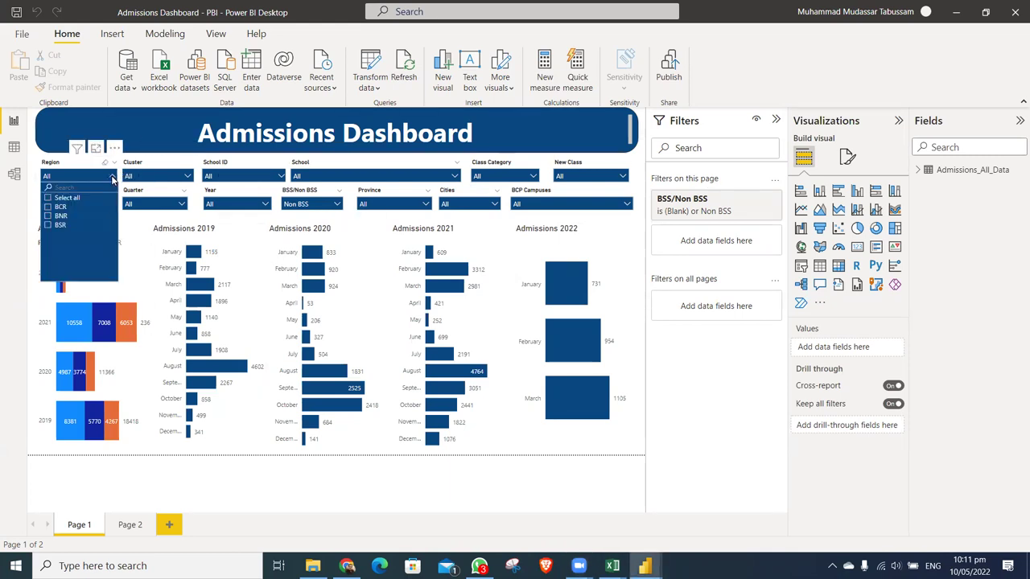
{"action": "left_click", "coordinate": [188, 176]}
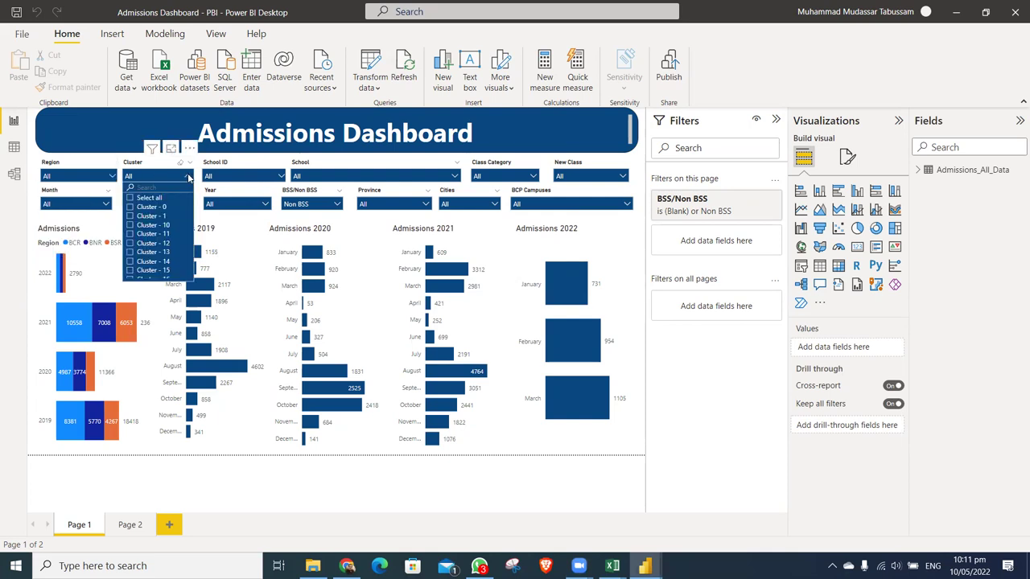
{"action": "left_click", "coordinate": [281, 176]}
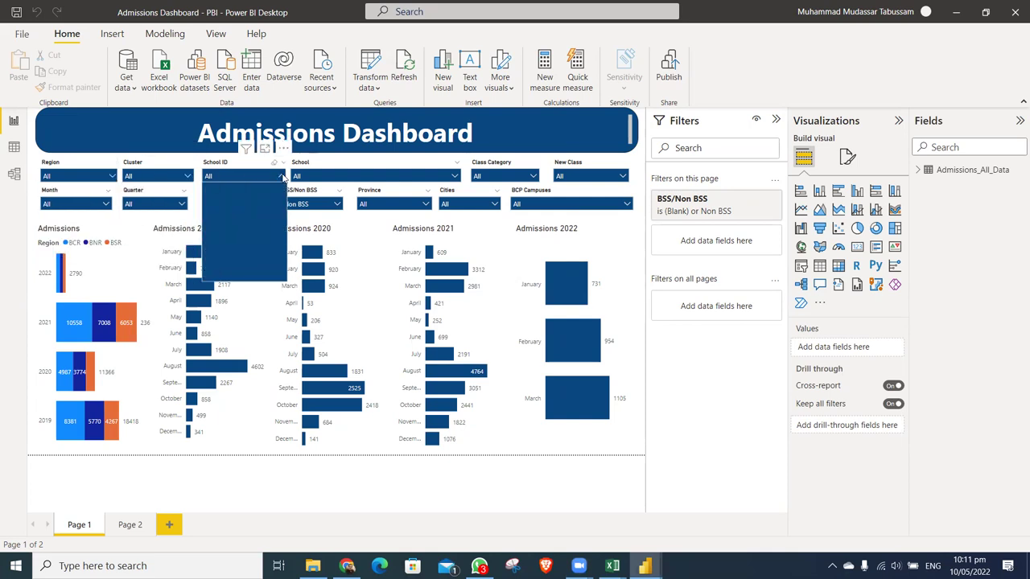
{"action": "left_click", "coordinate": [354, 177]}
{"action": "left_click", "coordinate": [487, 177]}
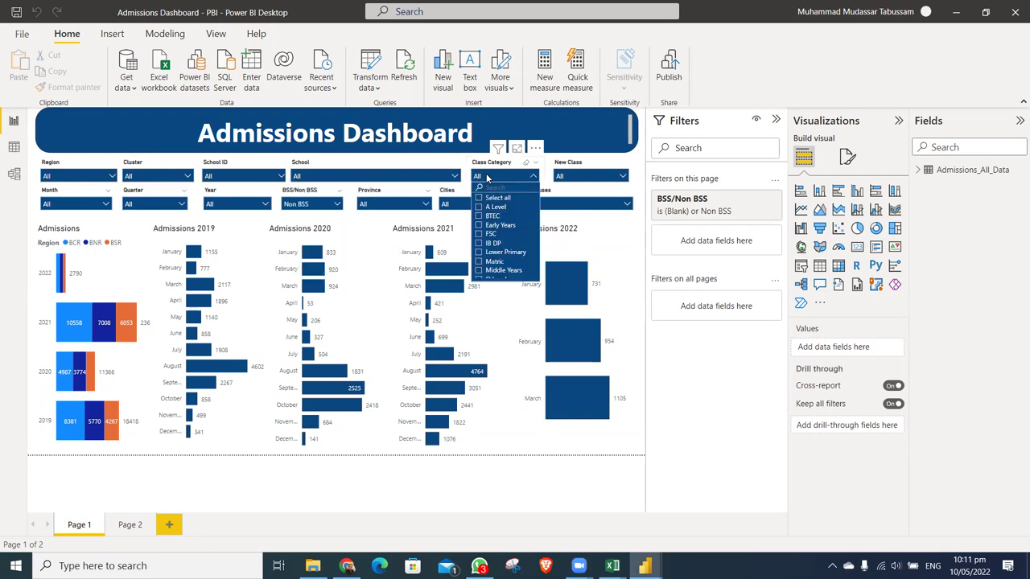
{"action": "left_click", "coordinate": [622, 176]}
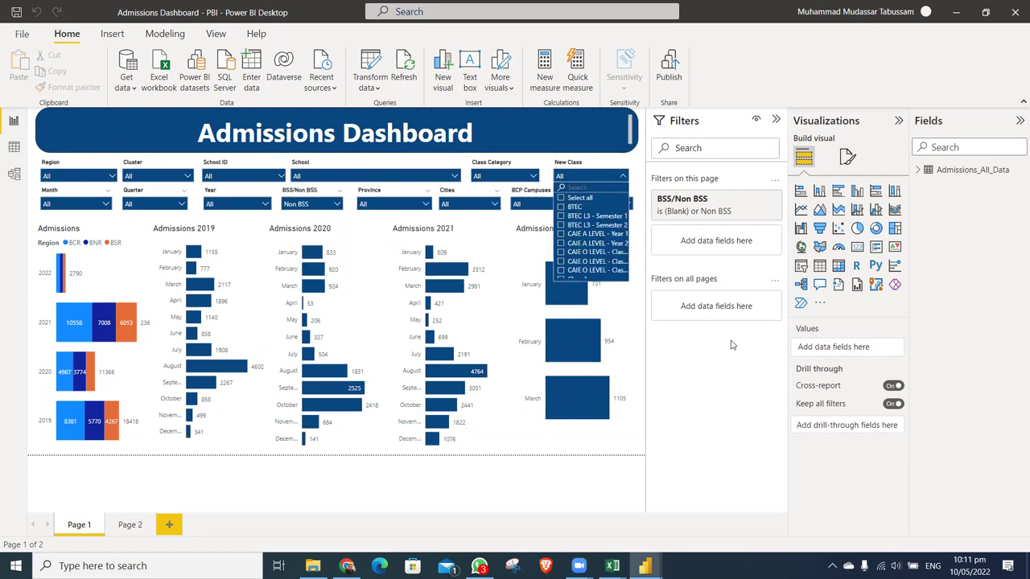
{"action": "left_click", "coordinate": [739, 367]}
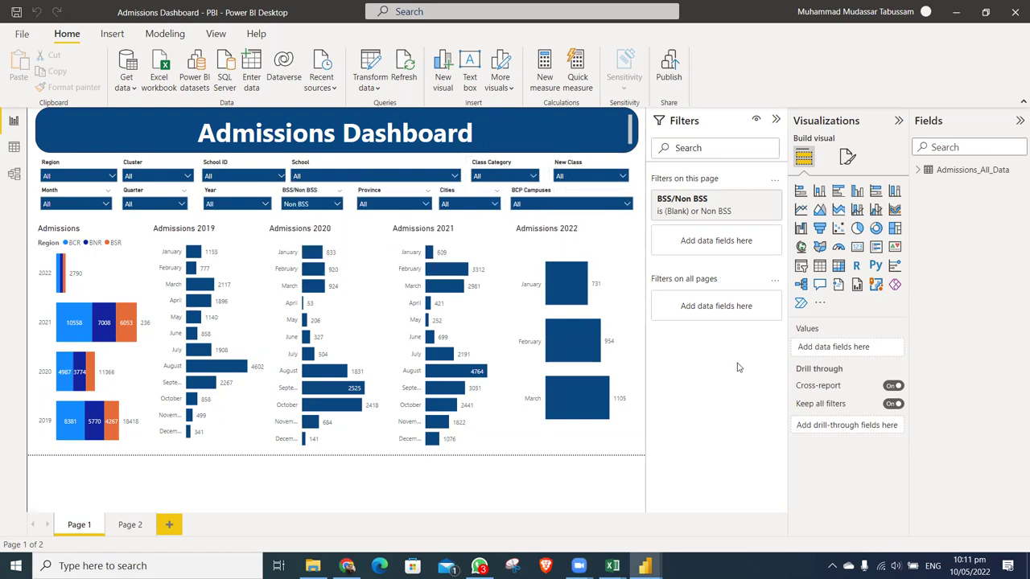
{"action": "left_click", "coordinate": [16, 157]}
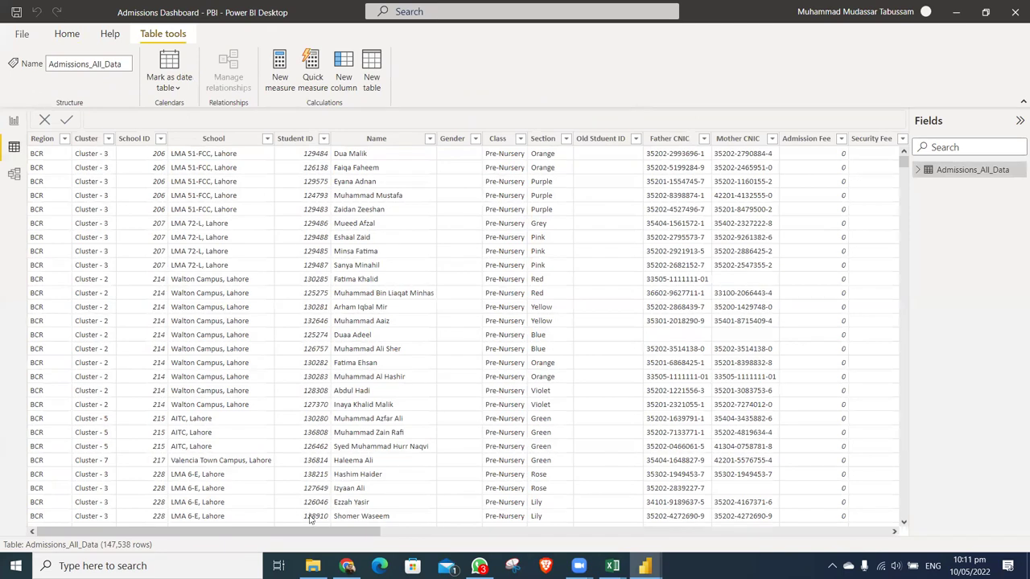
{"action": "left_click", "coordinate": [449, 520]}
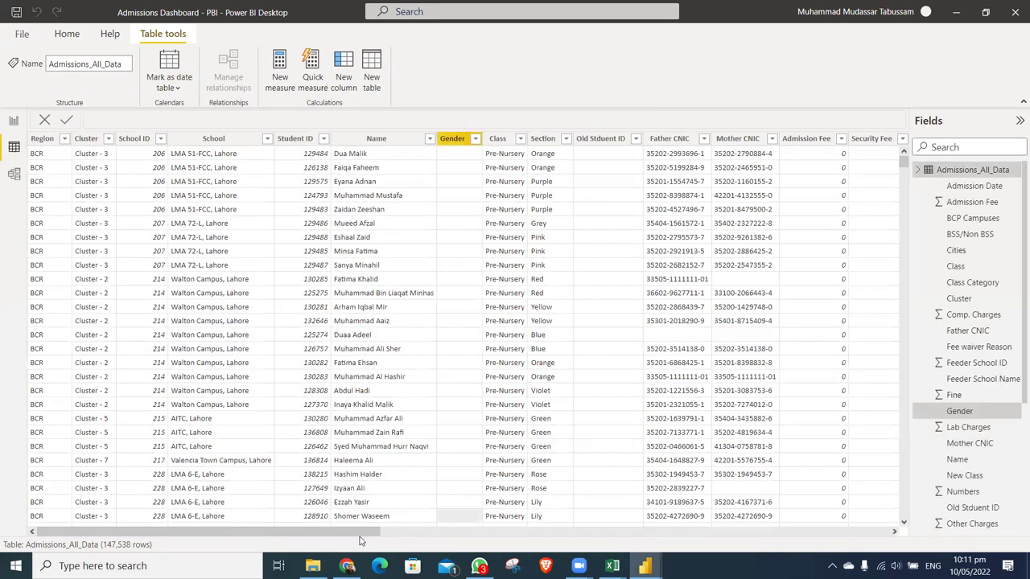
{"action": "scroll", "coordinate": [538, 548], "scroll_direction": "right", "scroll_amount": 10}
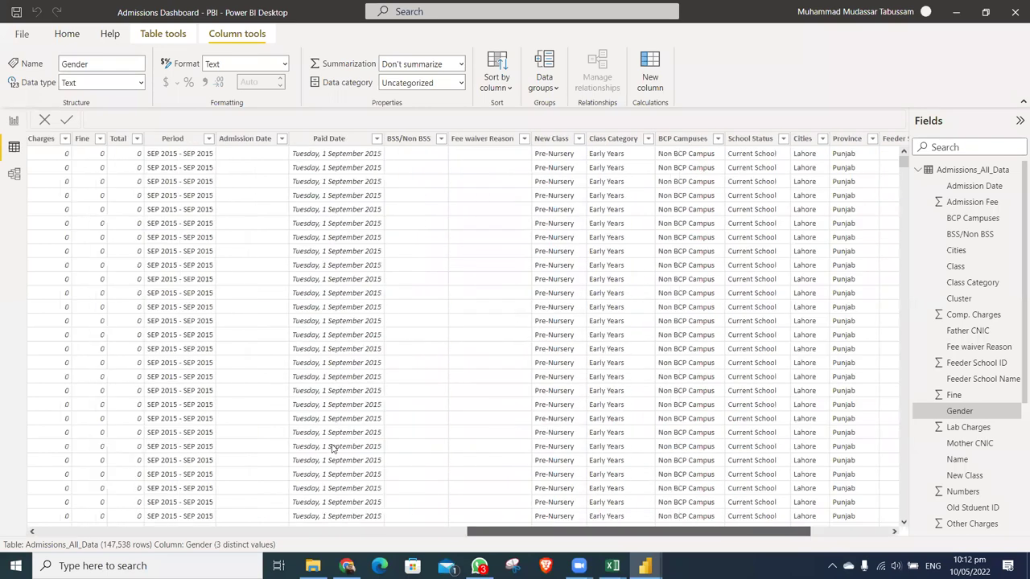
{"action": "scroll", "coordinate": [283, 437], "scroll_direction": "left", "scroll_amount": 10}
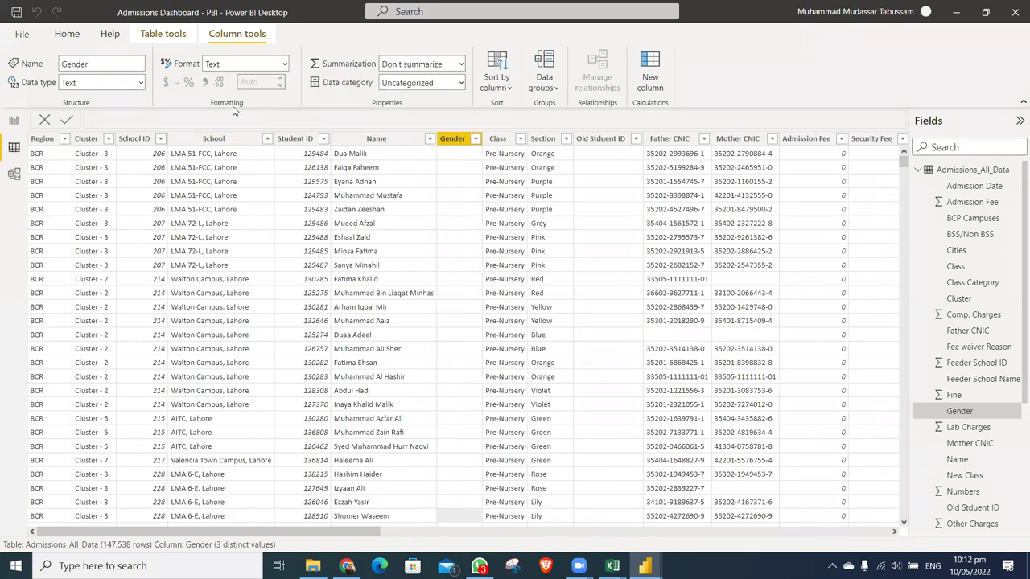
{"action": "left_click", "coordinate": [14, 121]}
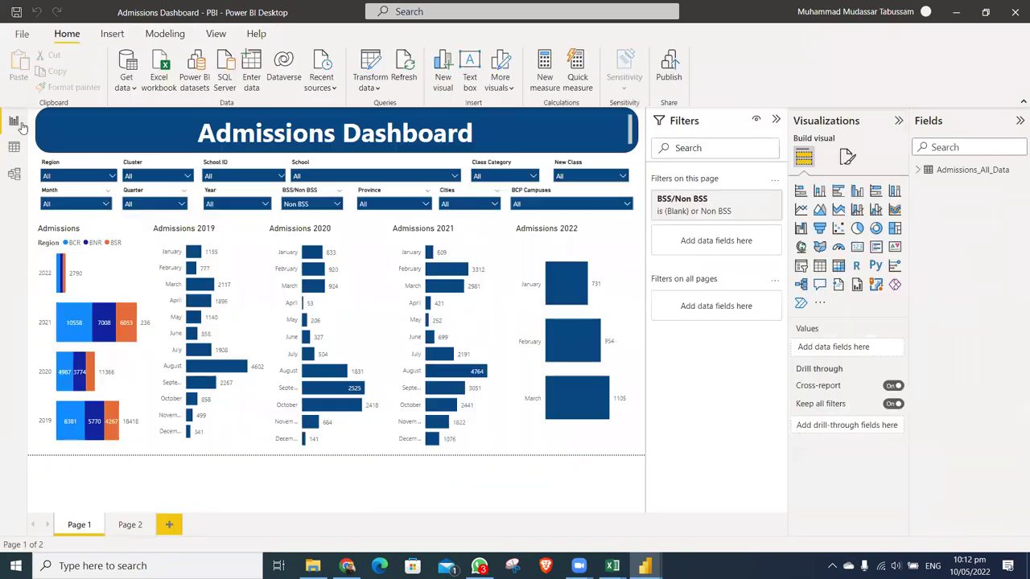
{"action": "left_click", "coordinate": [372, 78]}
In Power Query Editor, look over the Tools and Transform tabs, then open Admissions_All_Data in Advanced Editor
{"action": "left_click", "coordinate": [394, 115]}
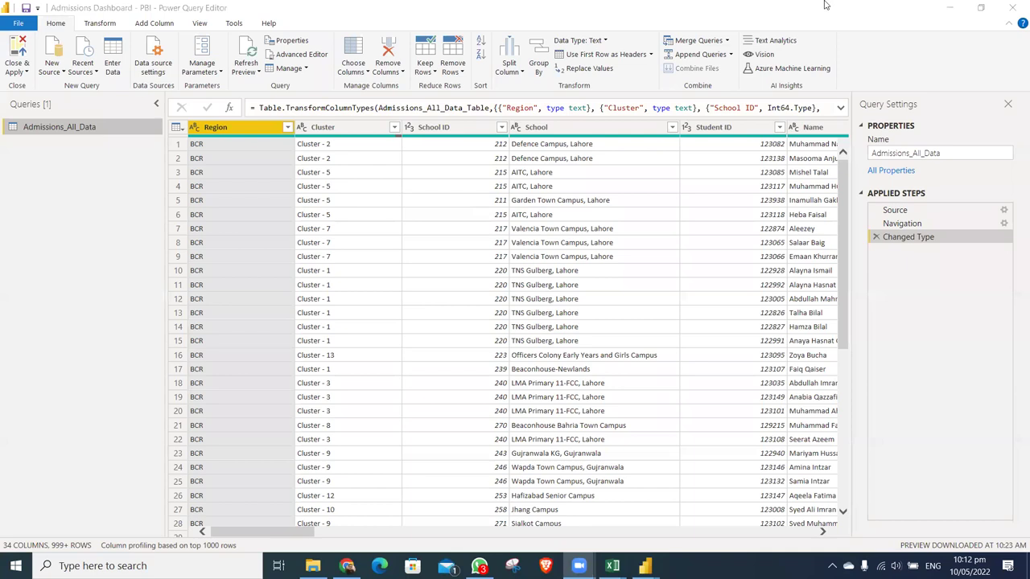
{"action": "left_click", "coordinate": [899, 57]}
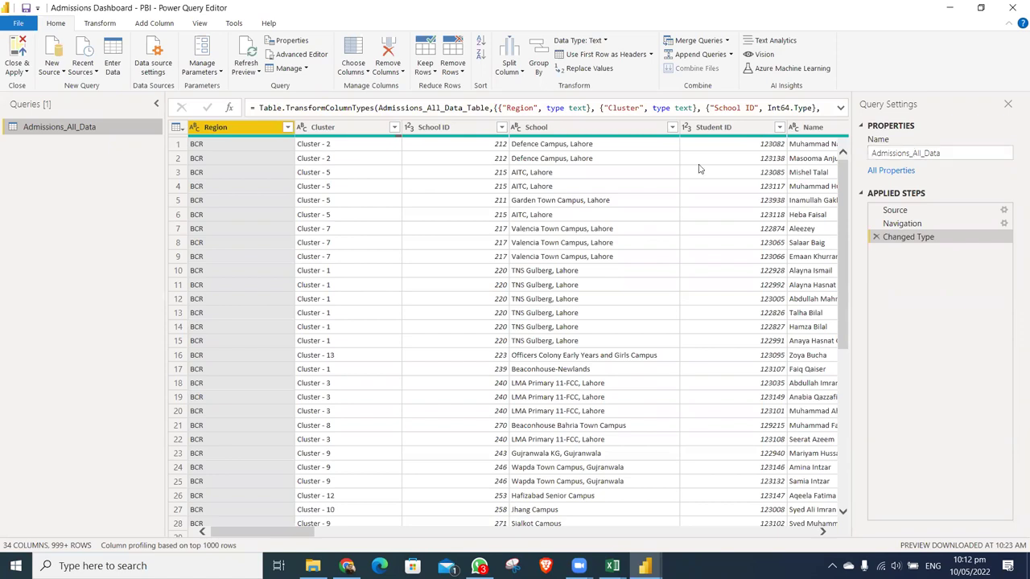
{"action": "left_click", "coordinate": [241, 27]}
{"action": "left_click", "coordinate": [63, 25]}
{"action": "left_click", "coordinate": [100, 23]}
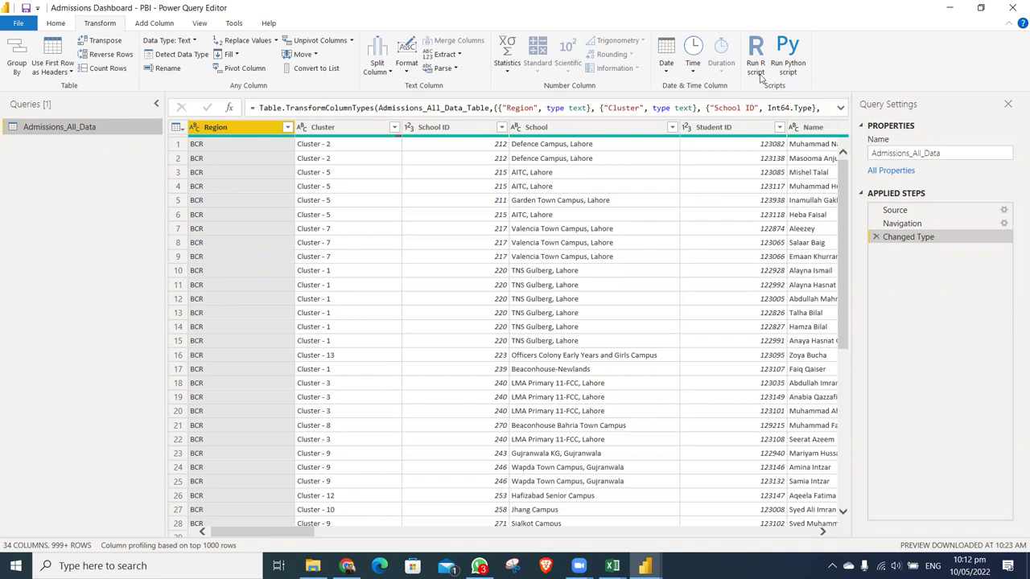
{"action": "left_click", "coordinate": [56, 23]}
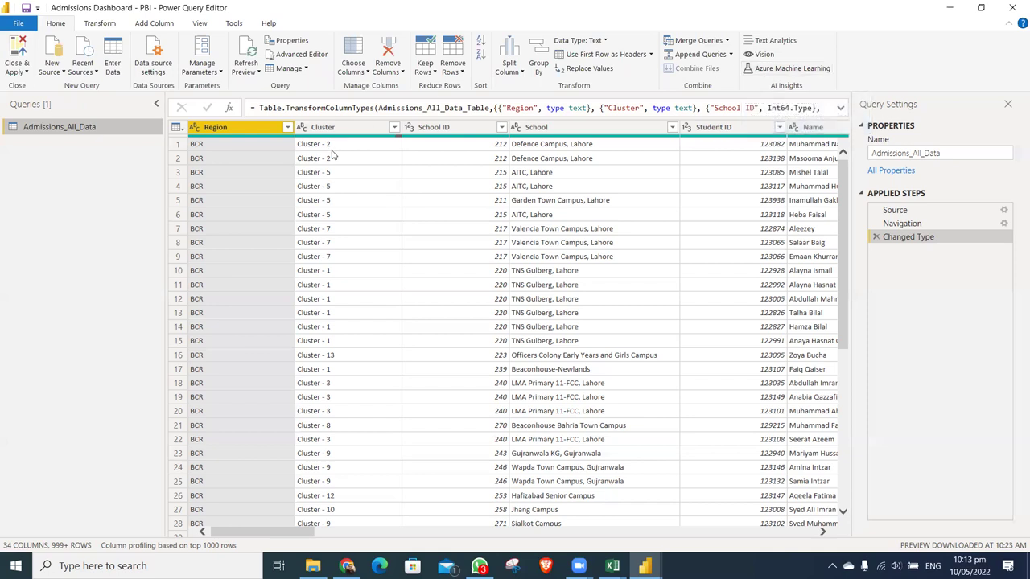
{"action": "left_click", "coordinate": [300, 54]}
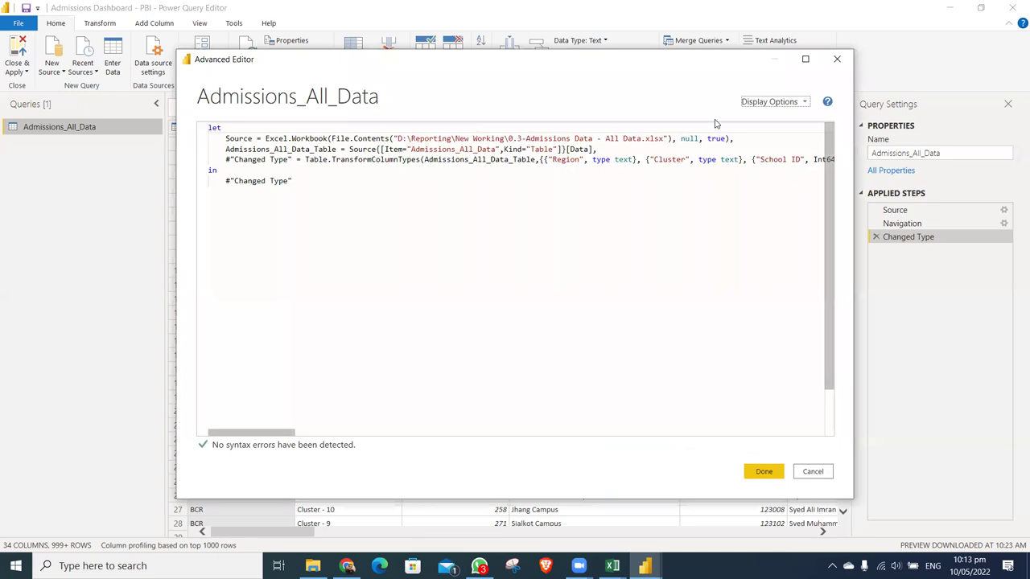
Scroll through the Admissions_All_Data M code, cancel Advanced Editor, and close Power Query Editor
{"action": "left_click_drag", "start_coordinate": [276, 433], "coordinate": [359, 434]}
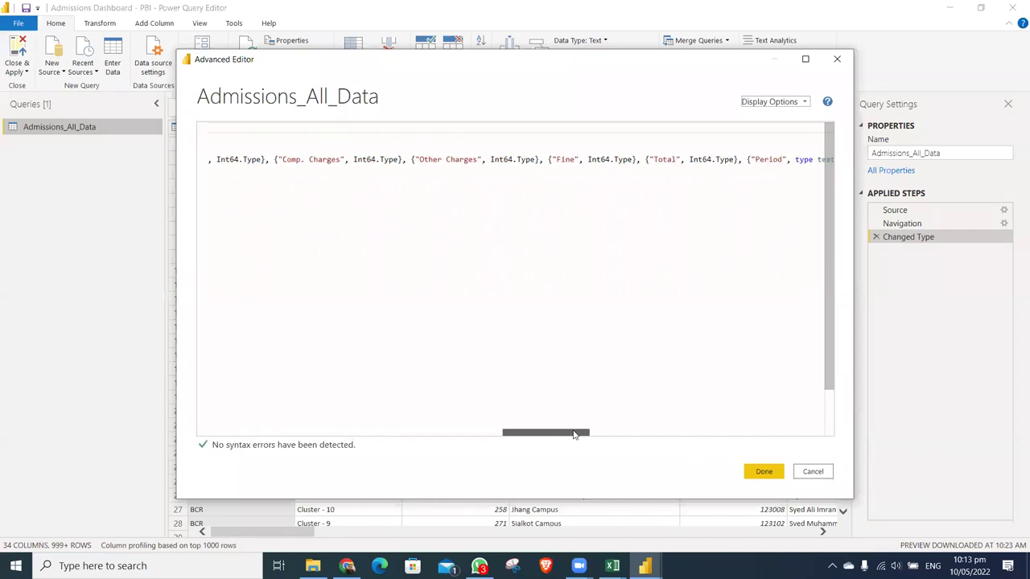
{"action": "left_click_drag", "start_coordinate": [358, 434], "coordinate": [797, 405]}
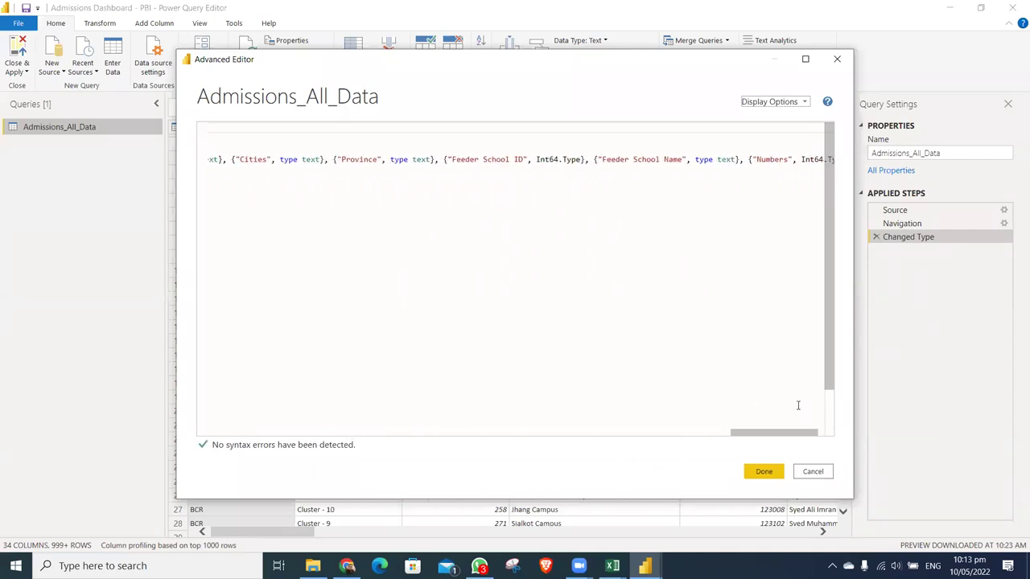
{"action": "left_click", "coordinate": [815, 471]}
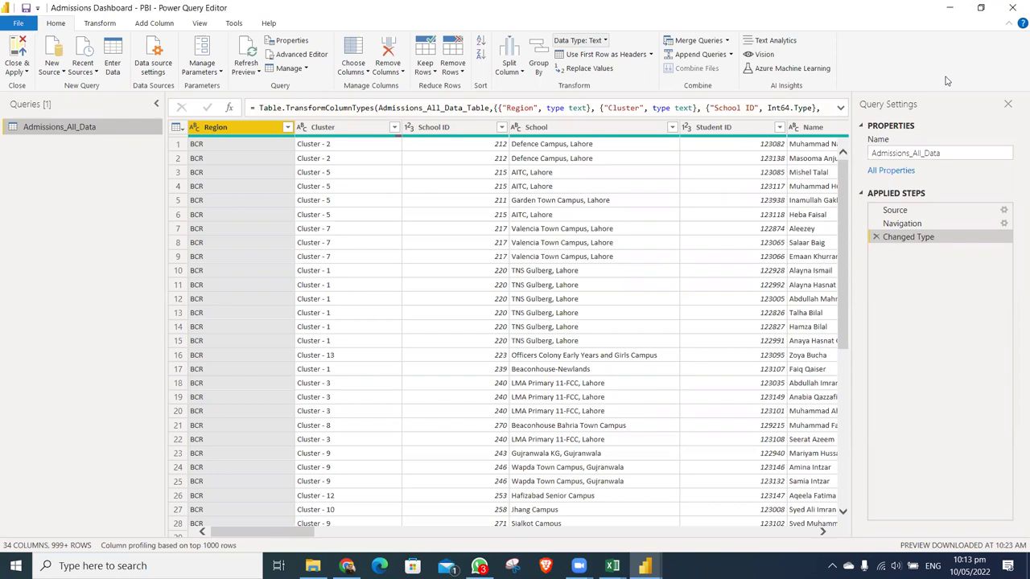
{"action": "left_click", "coordinate": [1013, 7]}
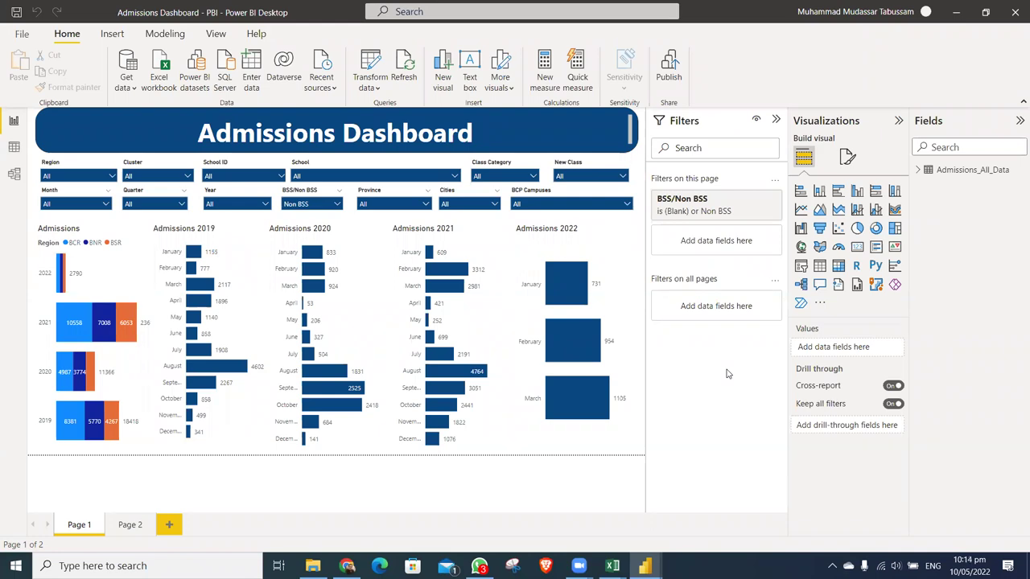
Open BSS Equation.pbix from D:\Reporting\New Working in File Explorer
{"action": "left_click", "coordinate": [1015, 11]}
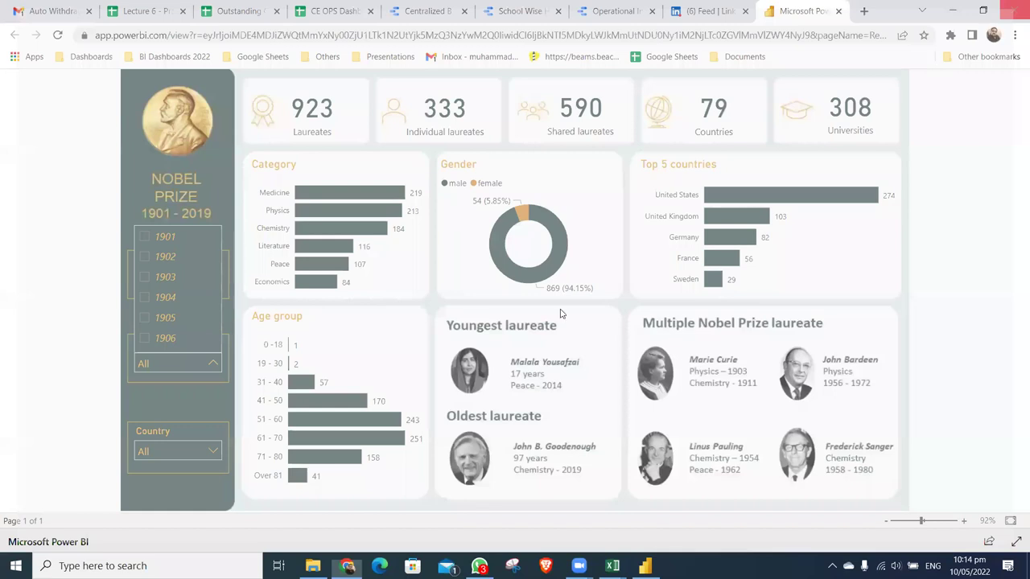
{"action": "left_click", "coordinate": [313, 566]}
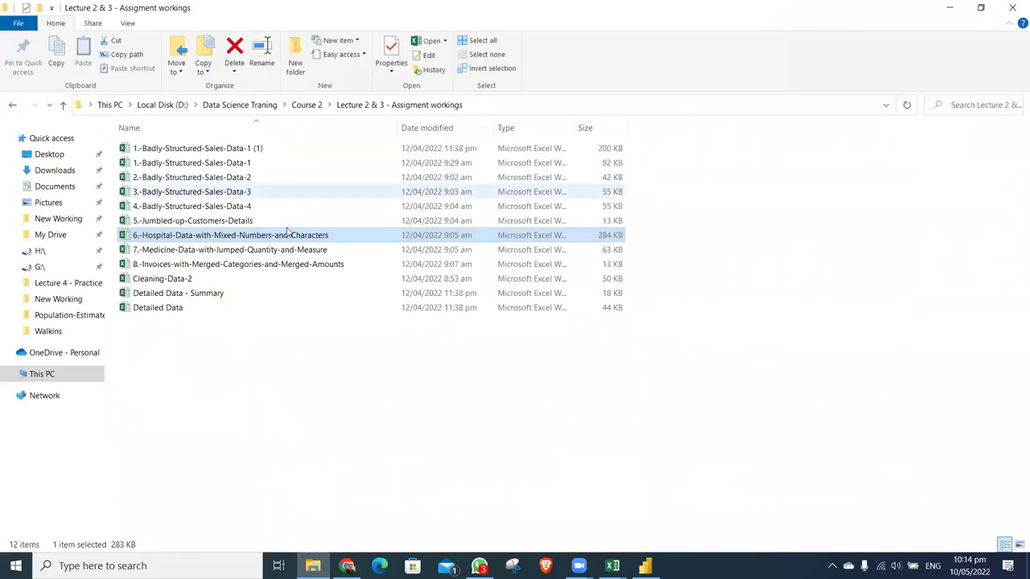
{"action": "left_click", "coordinate": [165, 107]}
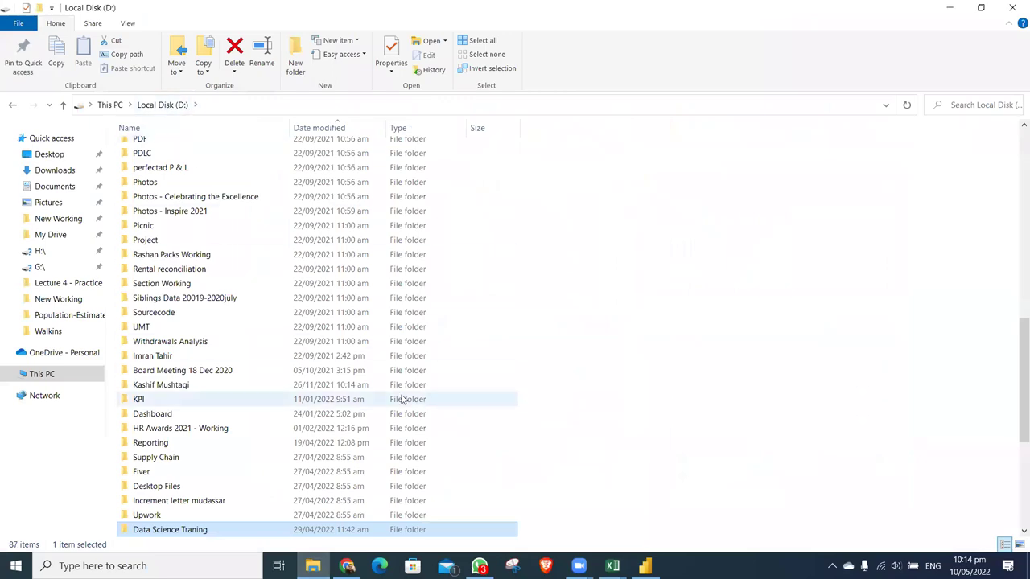
{"action": "key", "text": "super+d"}
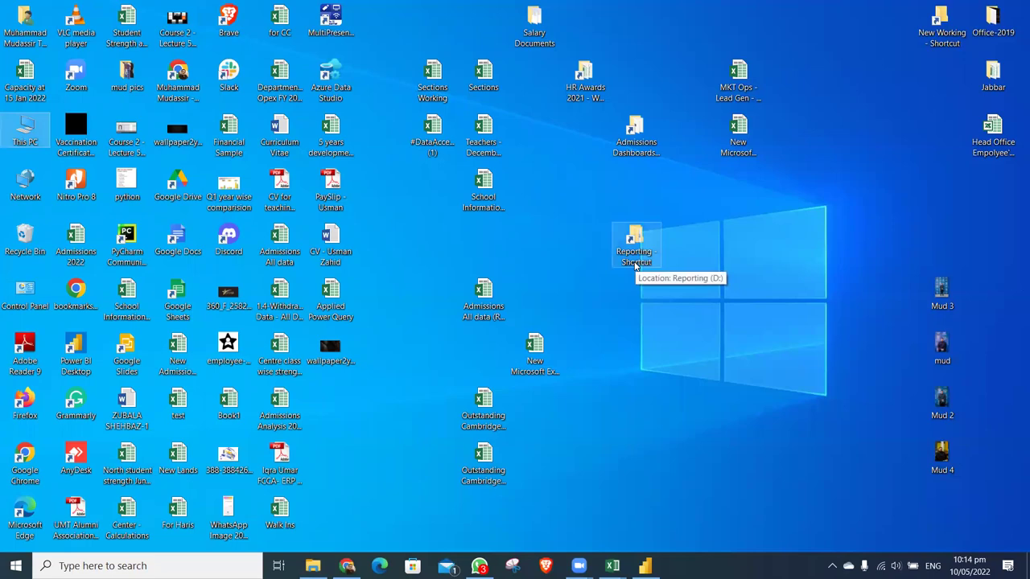
{"action": "double_click", "coordinate": [635, 262]}
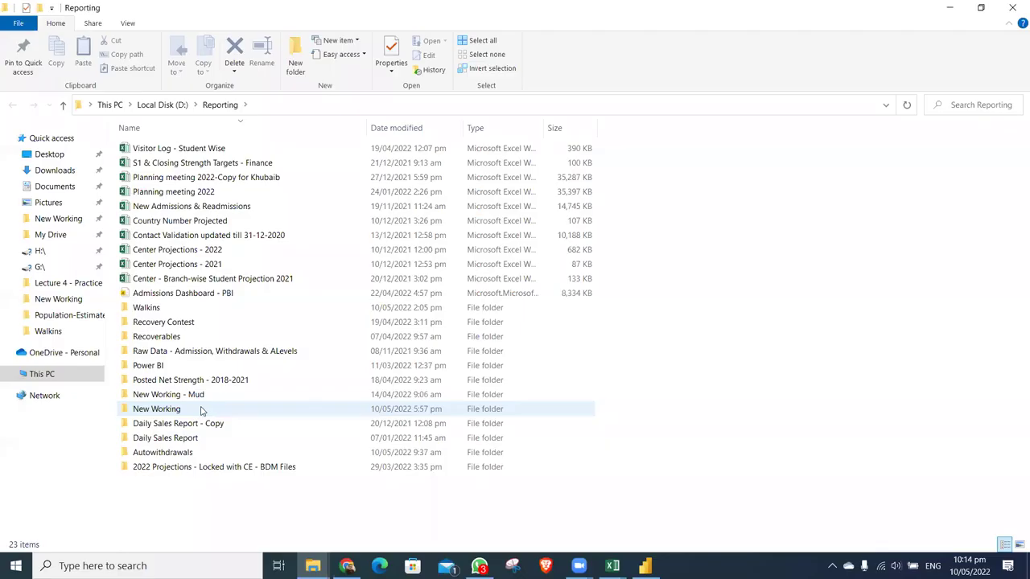
{"action": "double_click", "coordinate": [201, 411]}
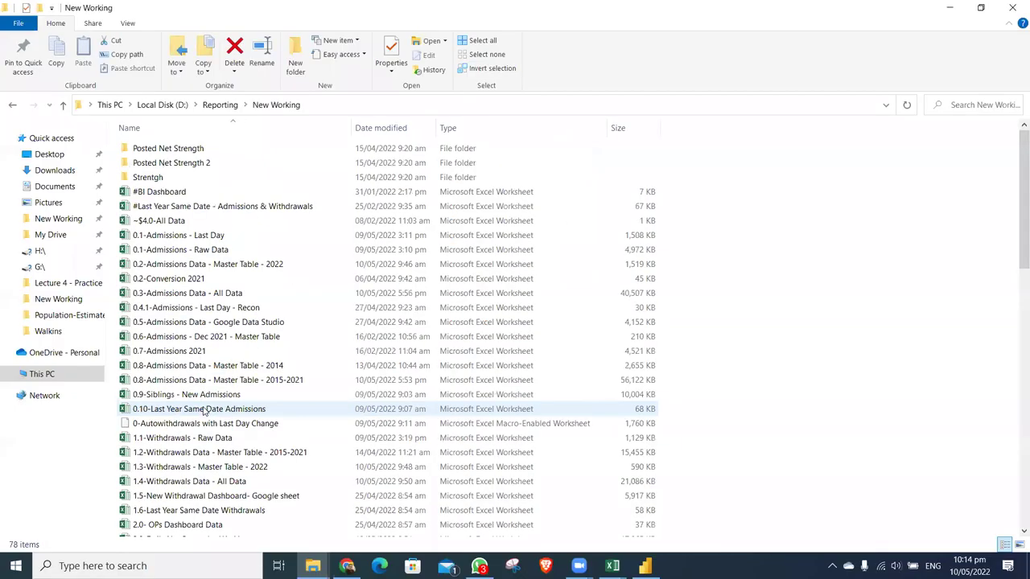
{"action": "scroll", "coordinate": [205, 224], "scroll_direction": "down", "scroll_amount": 5}
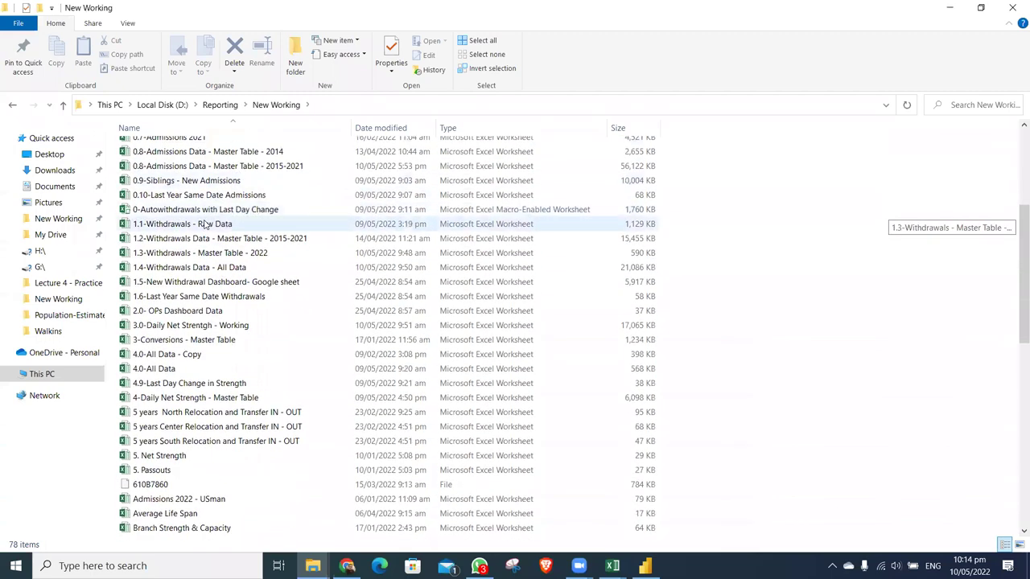
{"action": "scroll", "coordinate": [205, 225], "scroll_direction": "down", "scroll_amount": 5}
{"action": "scroll", "coordinate": [204, 224], "scroll_direction": "down", "scroll_amount": 1}
{"action": "double_click", "coordinate": [203, 295]}
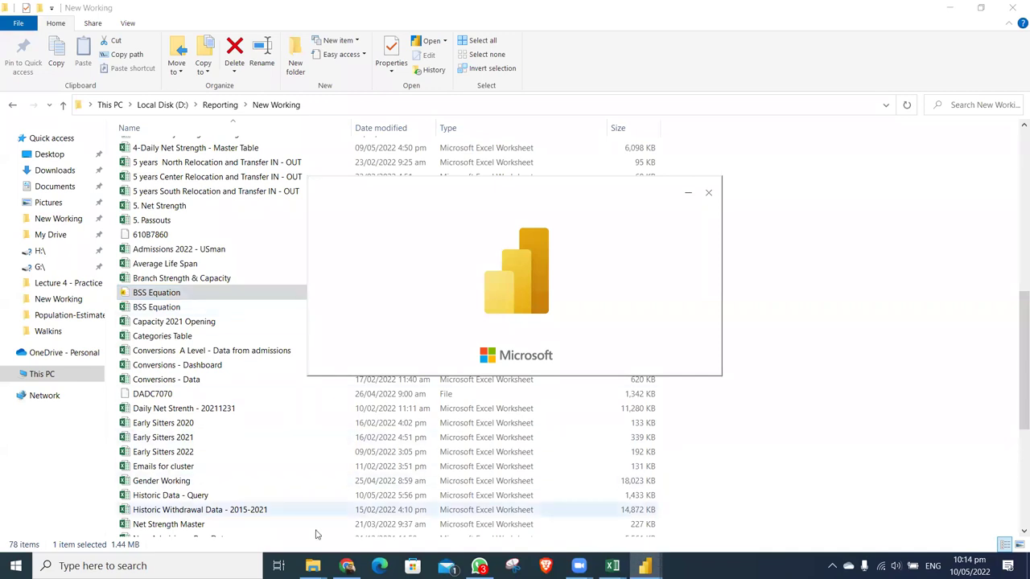
Bring up Lecture 6 - Practice Sheet, then copy the collaborator's e-mail address from the WhatsApp chat
{"action": "left_click", "coordinate": [347, 565]}
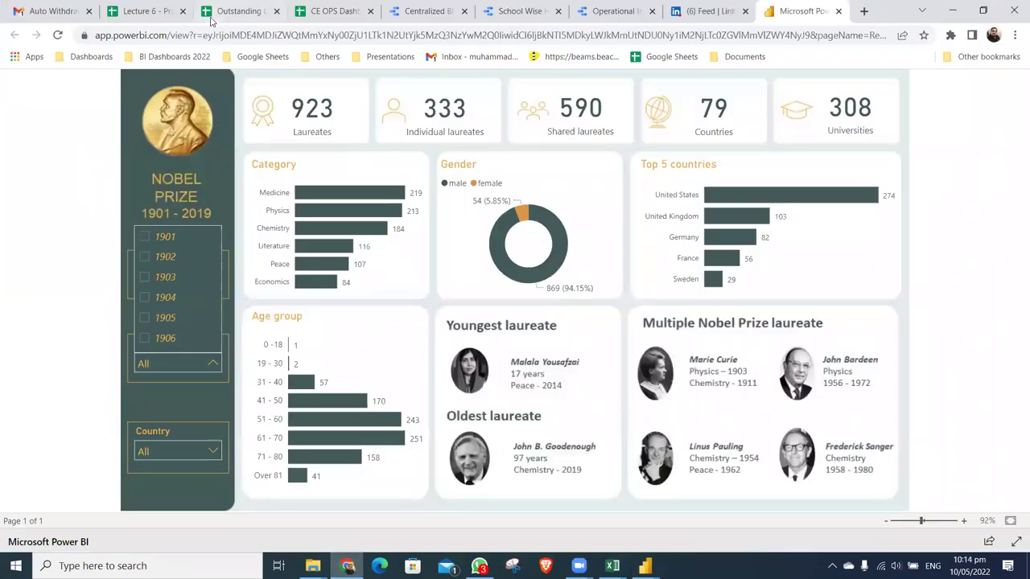
{"action": "left_click", "coordinate": [162, 12]}
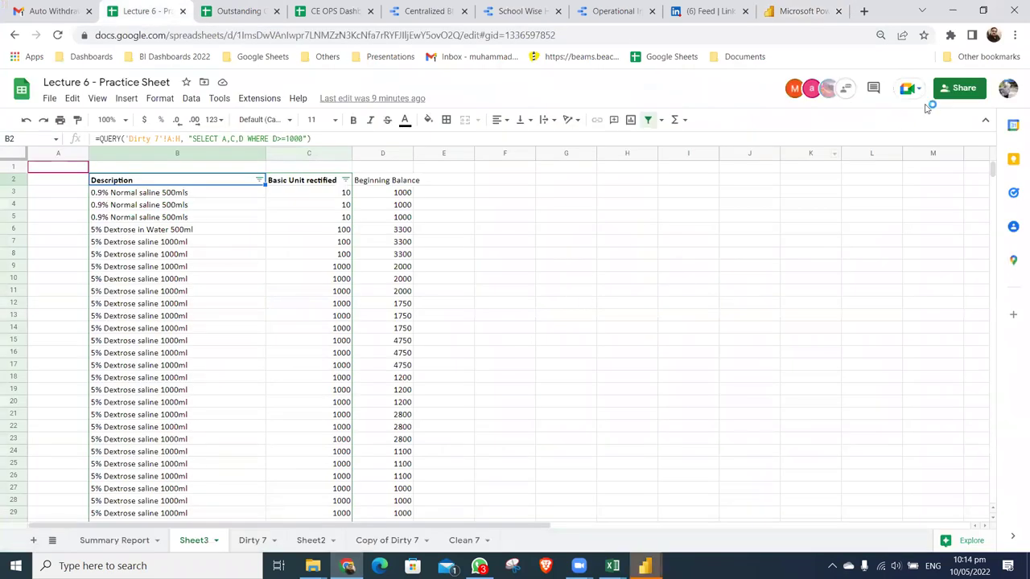
{"action": "key", "text": "alt+Tab"}
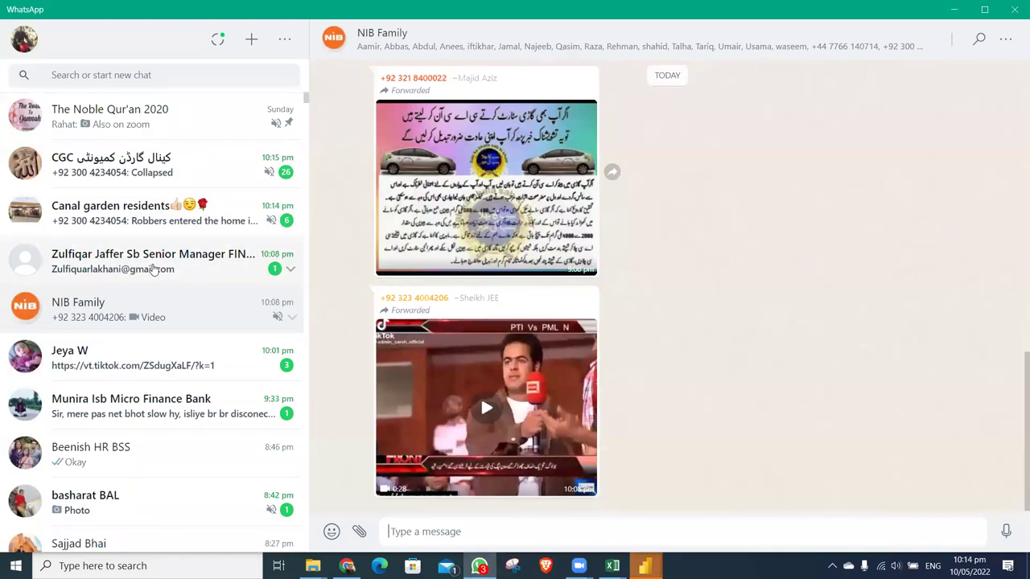
{"action": "left_click", "coordinate": [221, 268]}
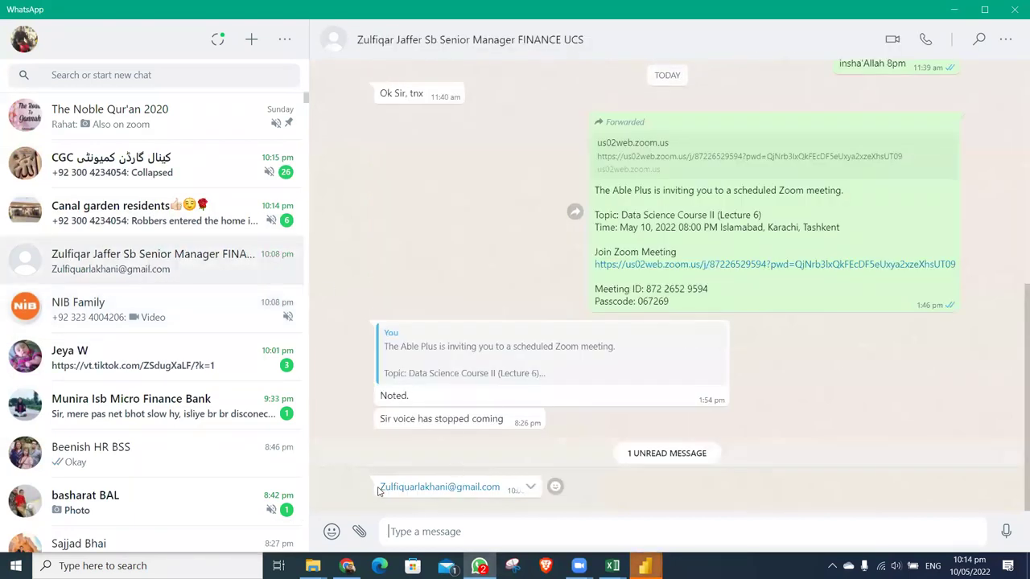
{"action": "left_click_drag", "start_coordinate": [379, 488], "coordinate": [502, 492]}
{"action": "key", "text": "ctrl+c"}
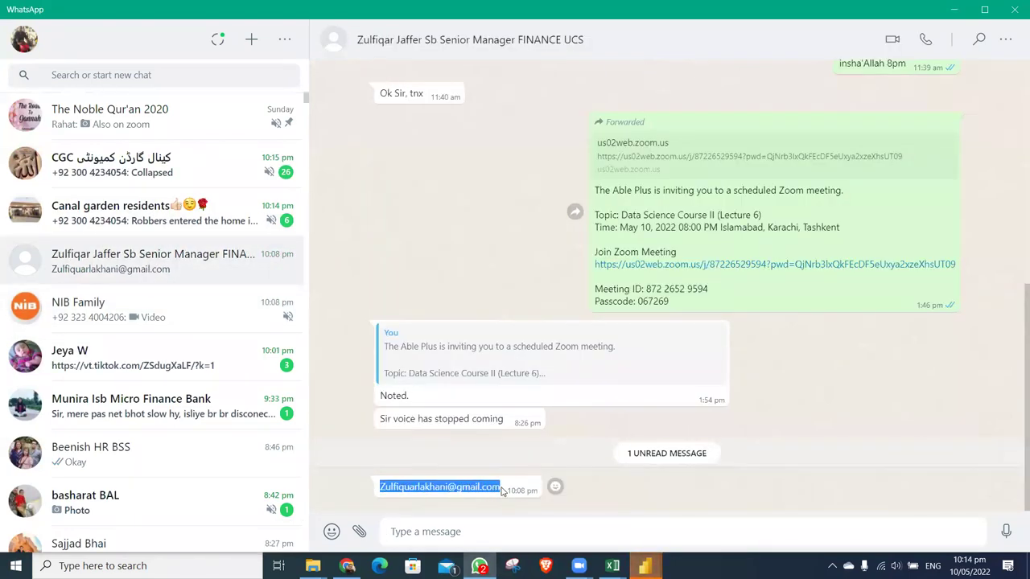
Paste the address into the sharing dialog as Editor, send the invite, and return to BSS Equation
{"action": "left_click", "coordinate": [347, 566]}
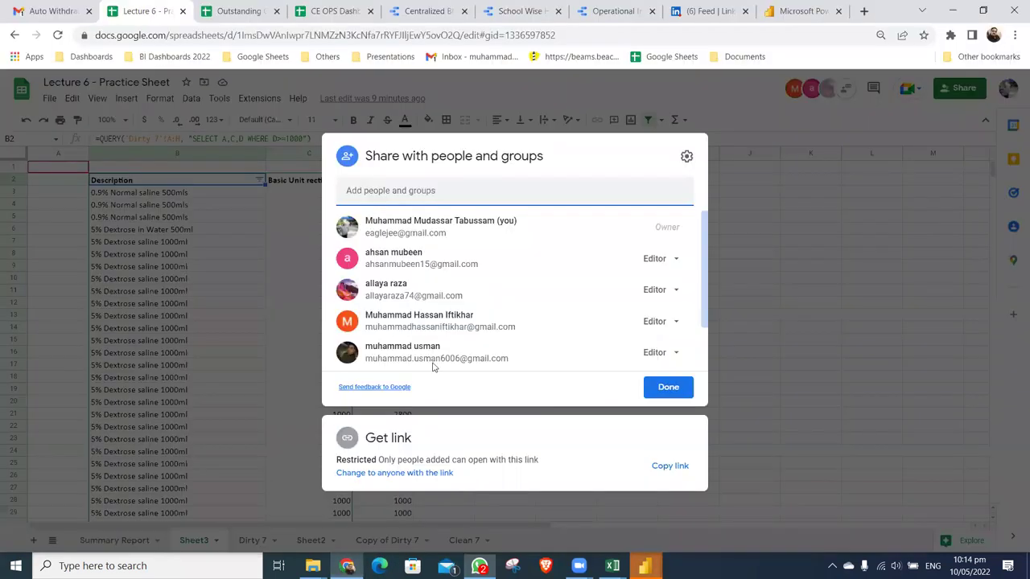
{"action": "left_click", "coordinate": [399, 203]}
{"action": "key", "text": "ctrl+v"}
{"action": "key", "text": "Return"}
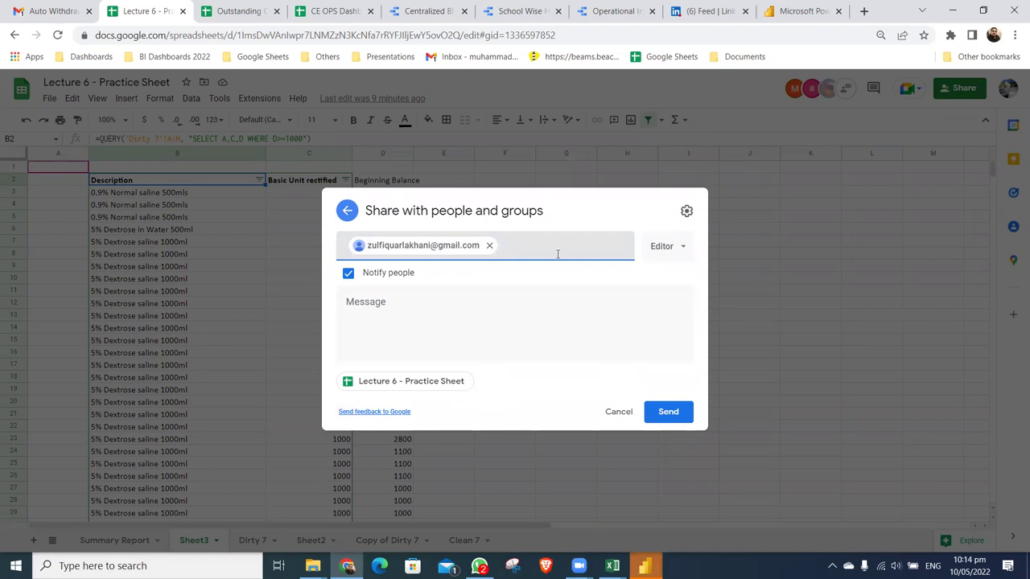
{"action": "left_click", "coordinate": [671, 409]}
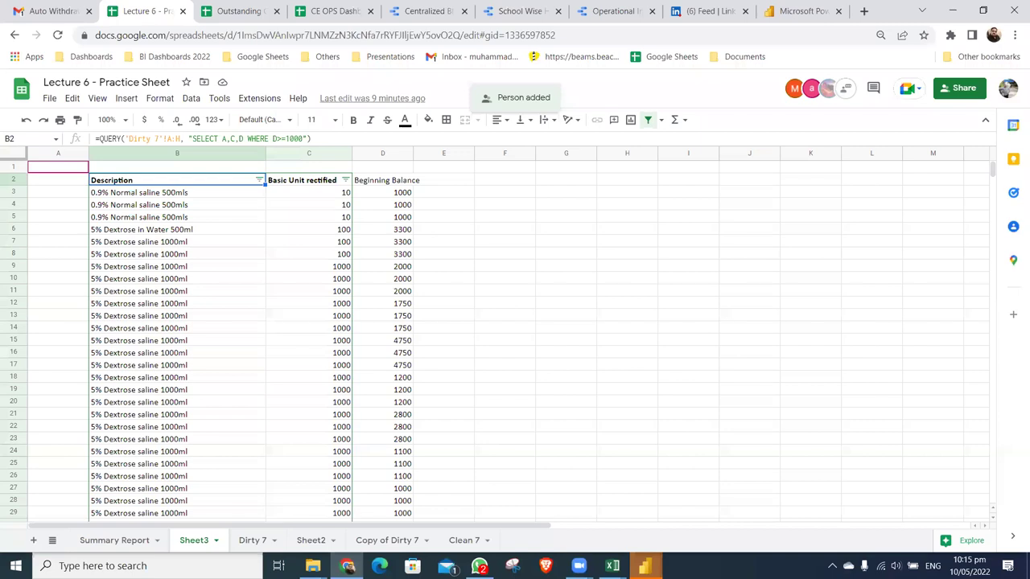
{"action": "mouse_move", "coordinate": [646, 566]}
{"action": "left_click", "coordinate": [698, 515]}
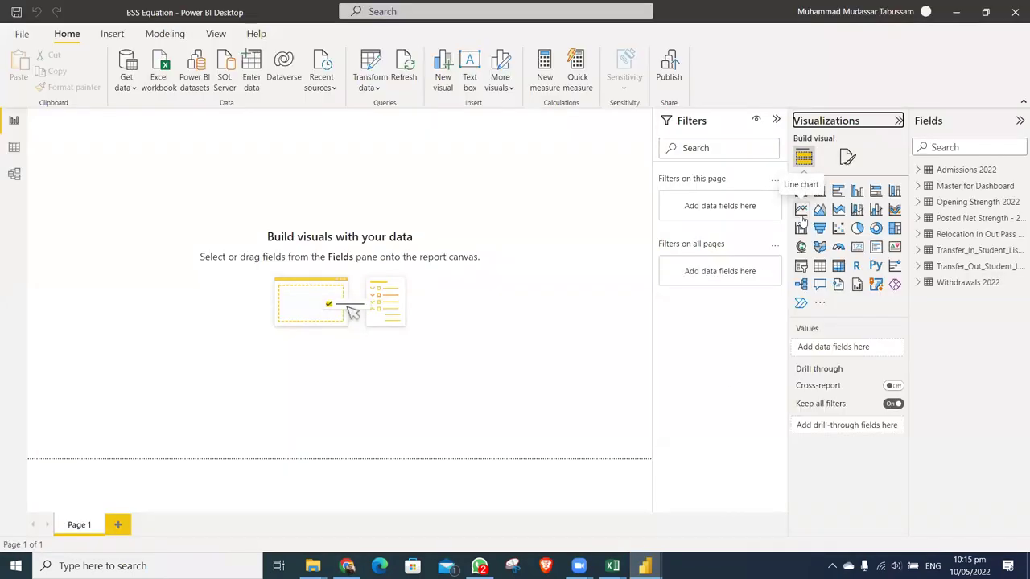
Open the Power Query editor for the BSS Equation report from the Transform data menu
{"action": "left_click", "coordinate": [380, 83]}
{"action": "left_click", "coordinate": [387, 111]}
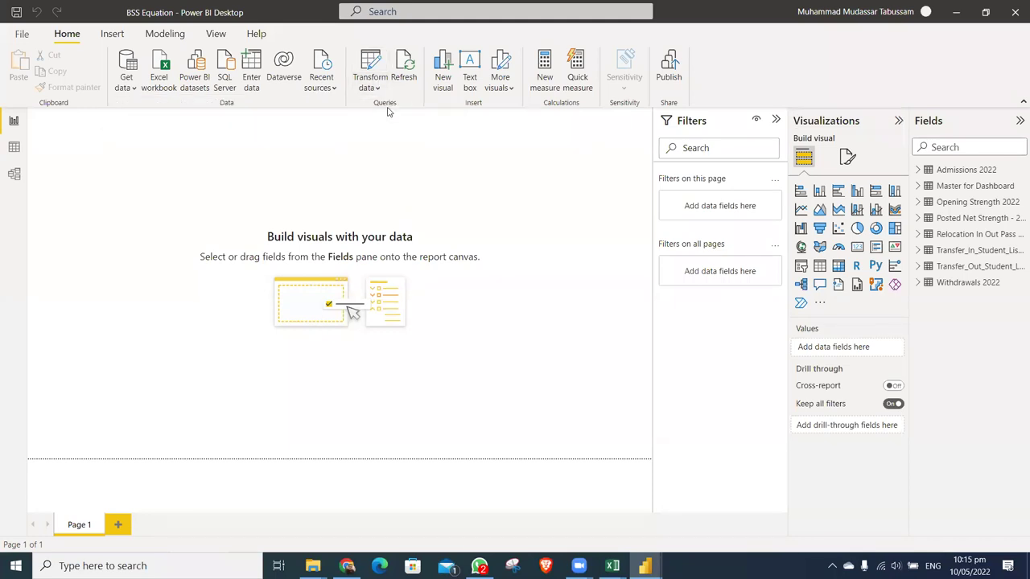